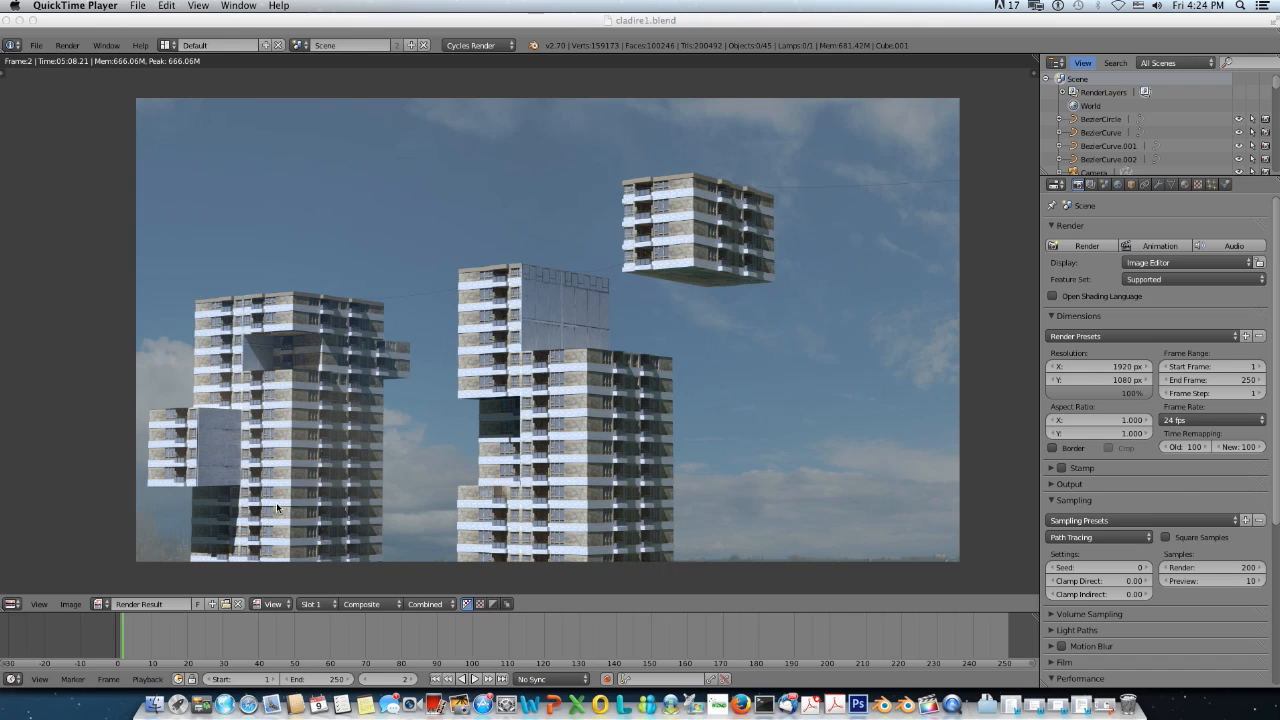
pyautogui.click(77, 470)
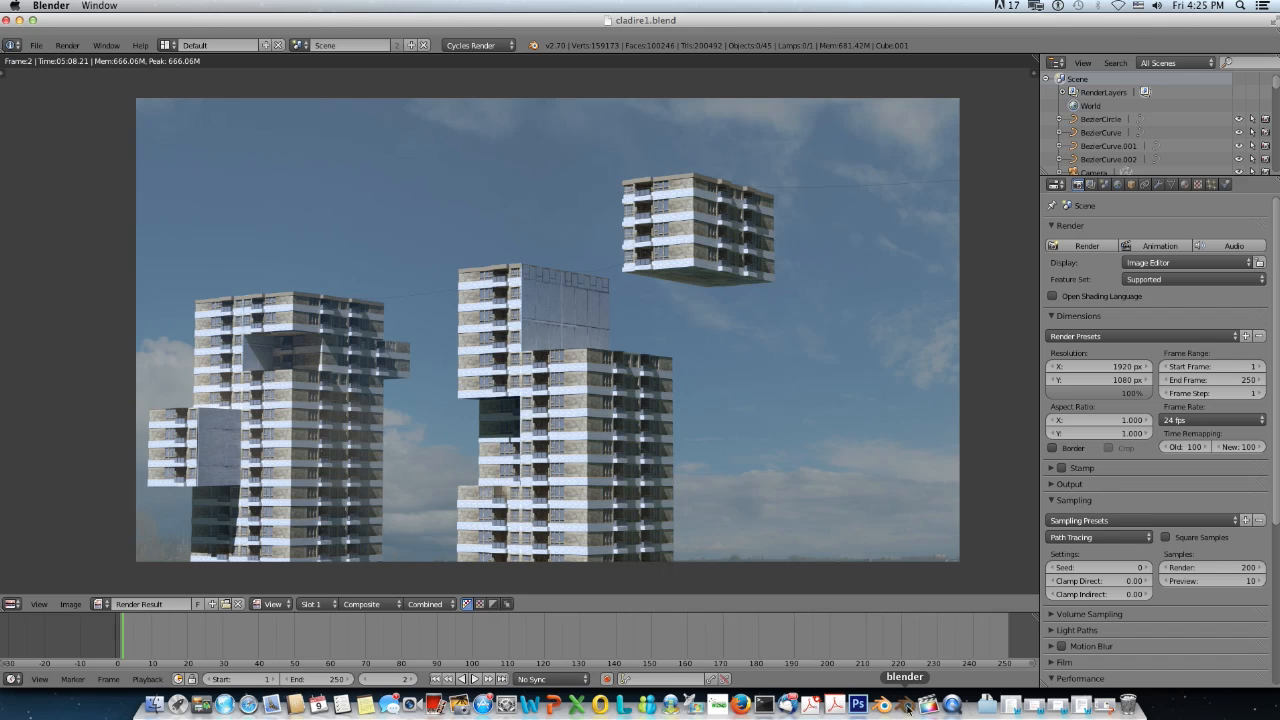
pyautogui.scroll(1, 578, 431)
pyautogui.scroll(-1, 568, 428)
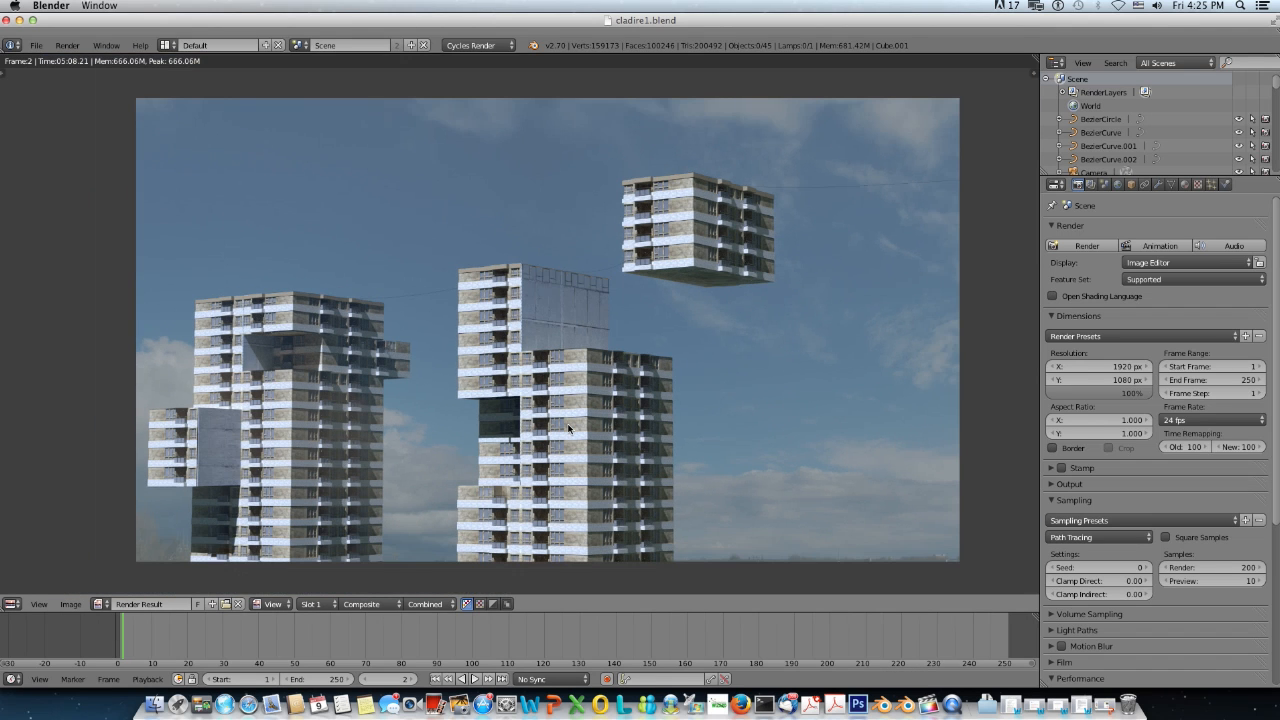
pyautogui.scroll(1, 568, 428)
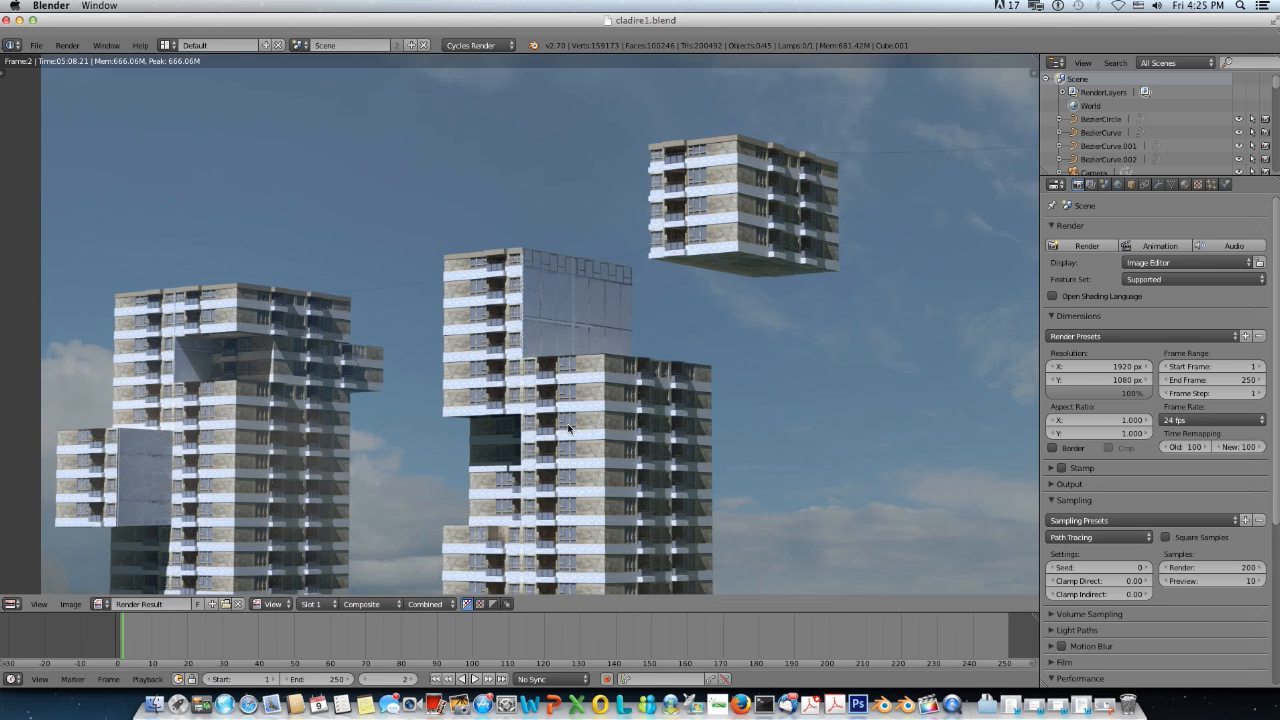
pyautogui.scroll(-1, 568, 428)
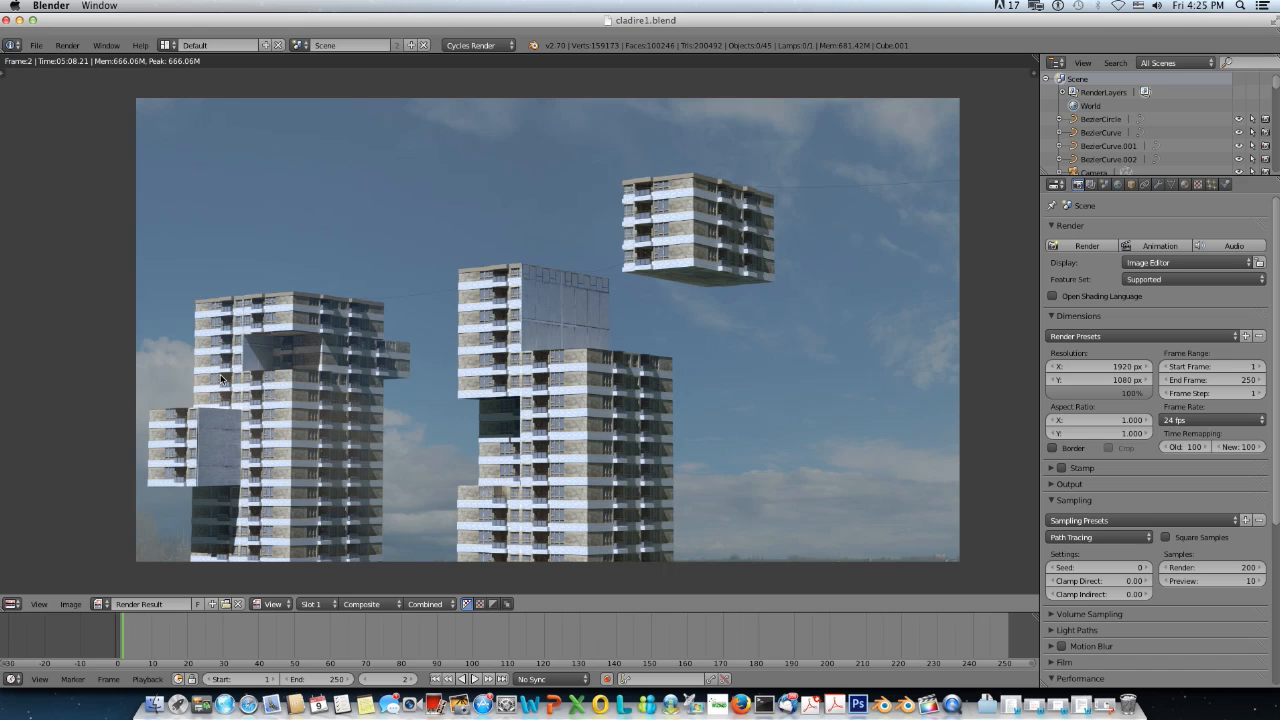
# Step: Start a new scene from the start-up file and delete the default cube
pyautogui.click(36, 45)
pyautogui.click(60, 63)
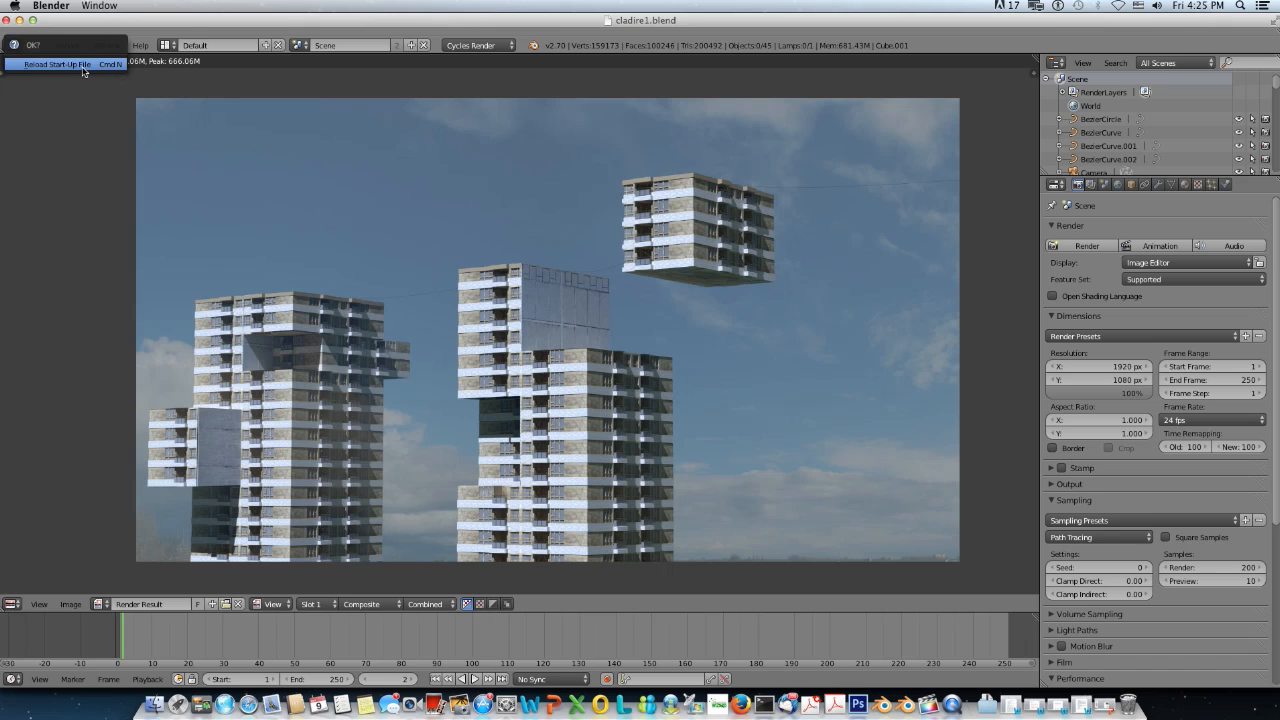
pyautogui.click(71, 65)
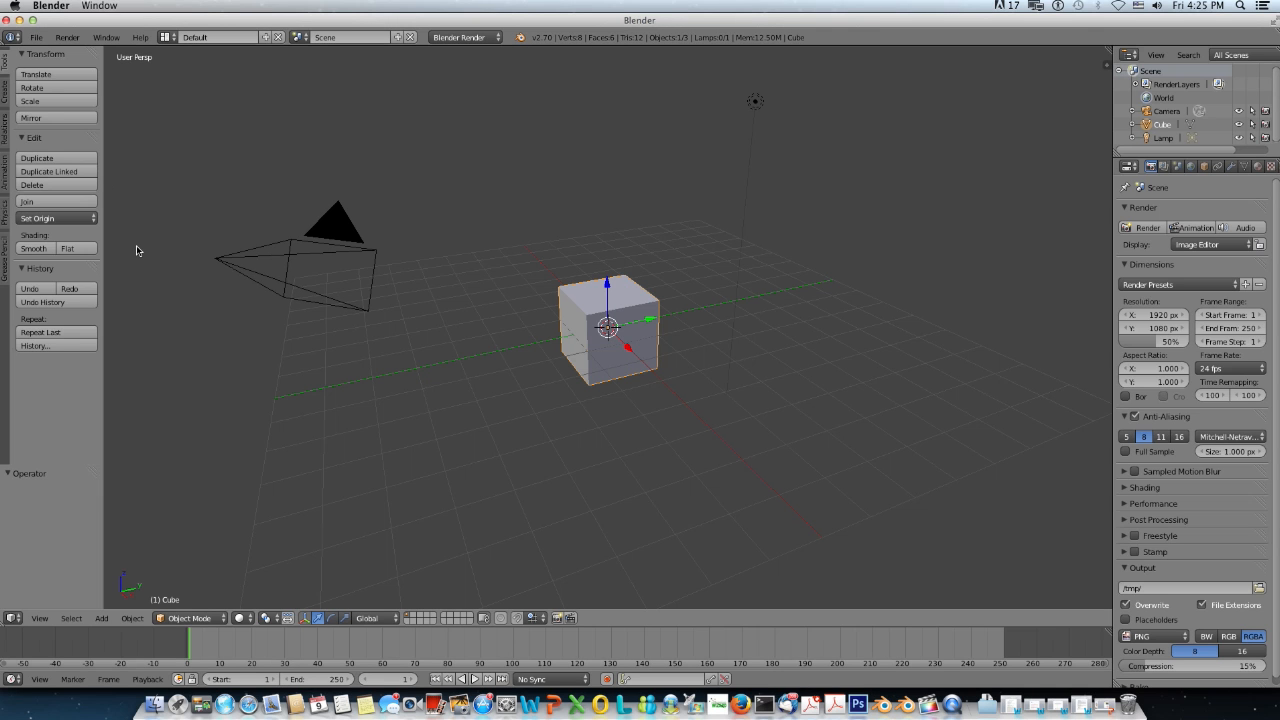
pyautogui.press('x')
pyautogui.click(588, 325)
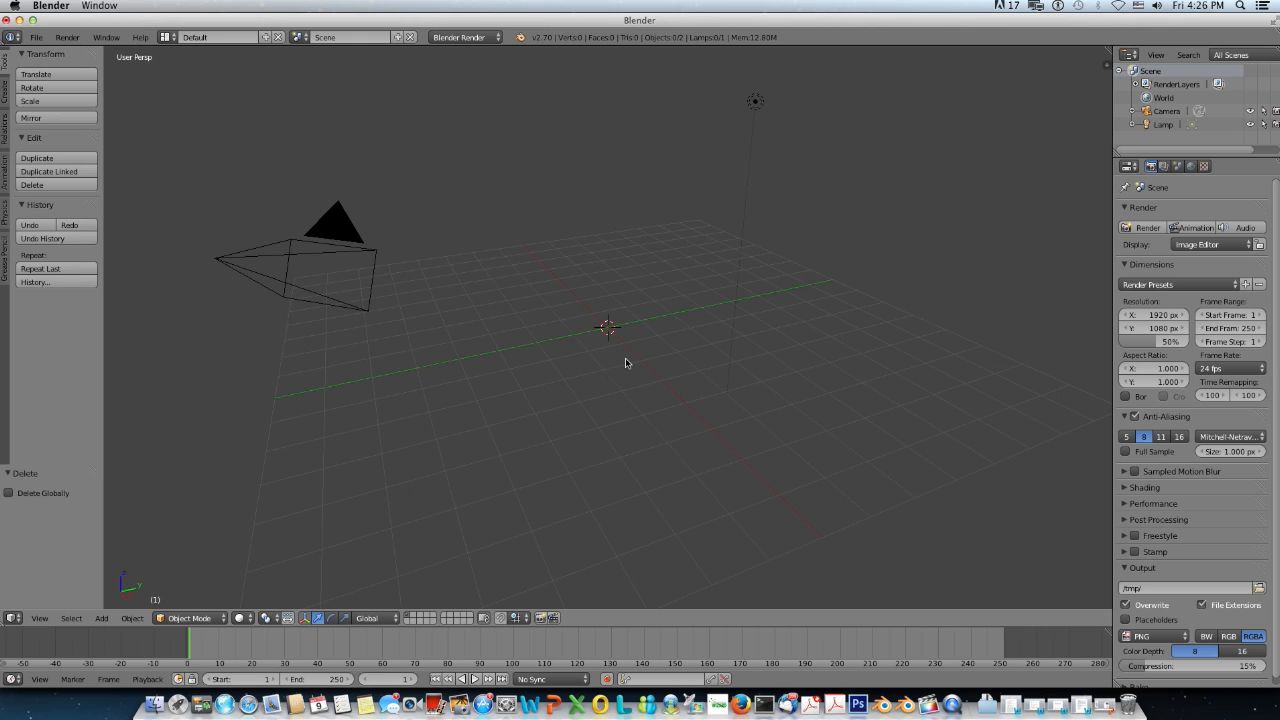
# Step: Switch to the top orthographic view and add a mesh plane at the scene origin
pyautogui.press('KP_7')
pyautogui.keyDown('shift'); pyautogui.moveTo(662, 366); pyautogui.dragTo(638, 367, button='middle'); pyautogui.keyUp('shift')
pyautogui.hotkey('shift', 'a')
pyautogui.moveTo(633, 368)
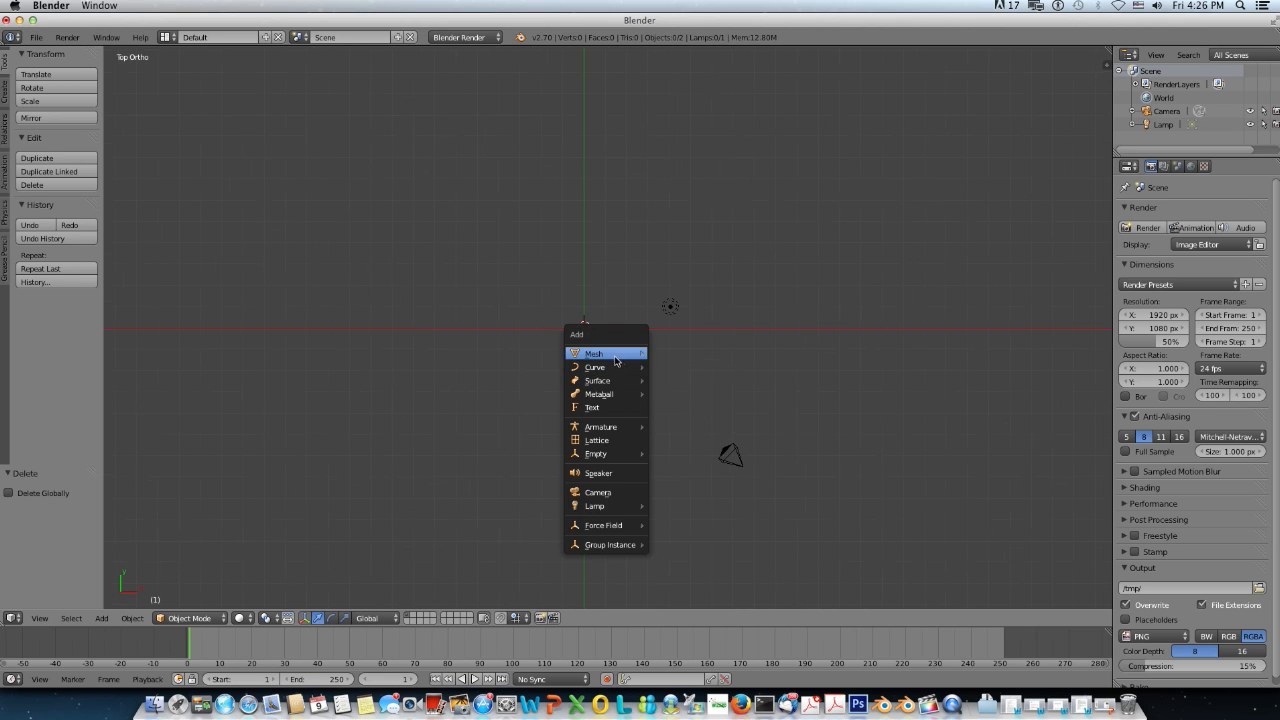
pyautogui.click(677, 356)
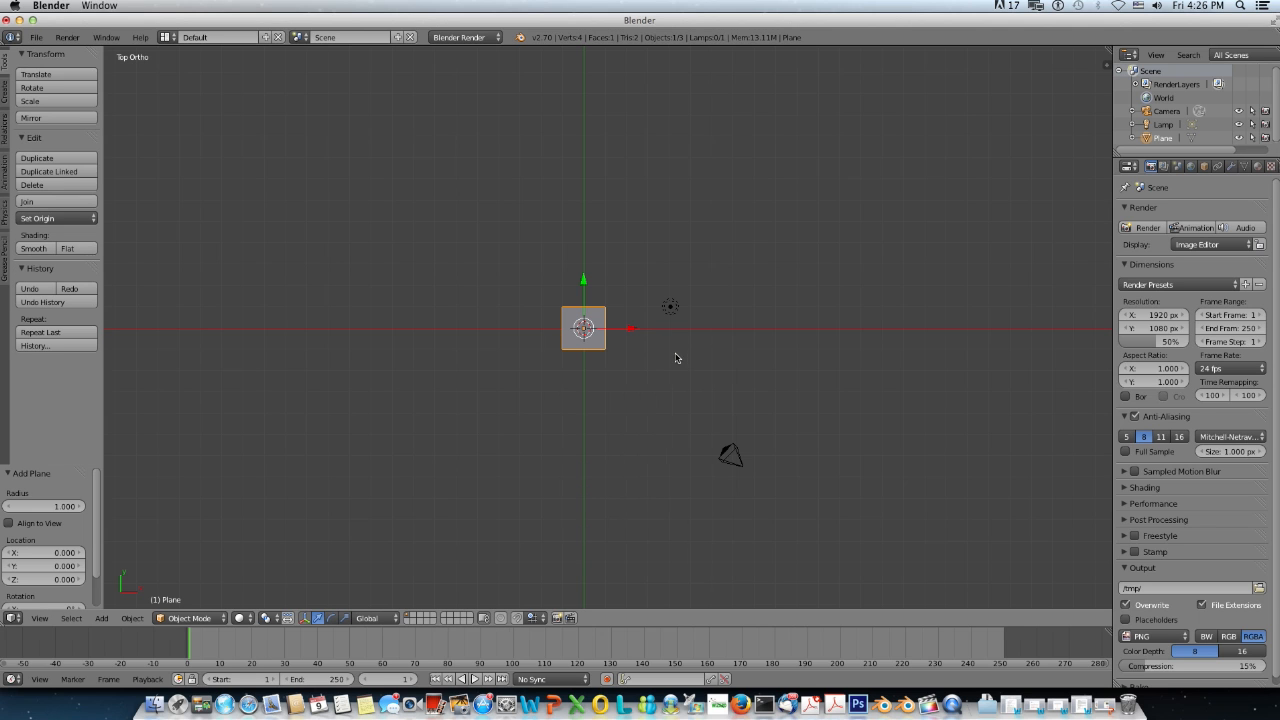
pyautogui.scroll(8, 677, 357)
pyautogui.keyDown('shift'); pyautogui.moveTo(708, 358); pyautogui.dragTo(730, 357, button='middle'); pyautogui.keyUp('shift')
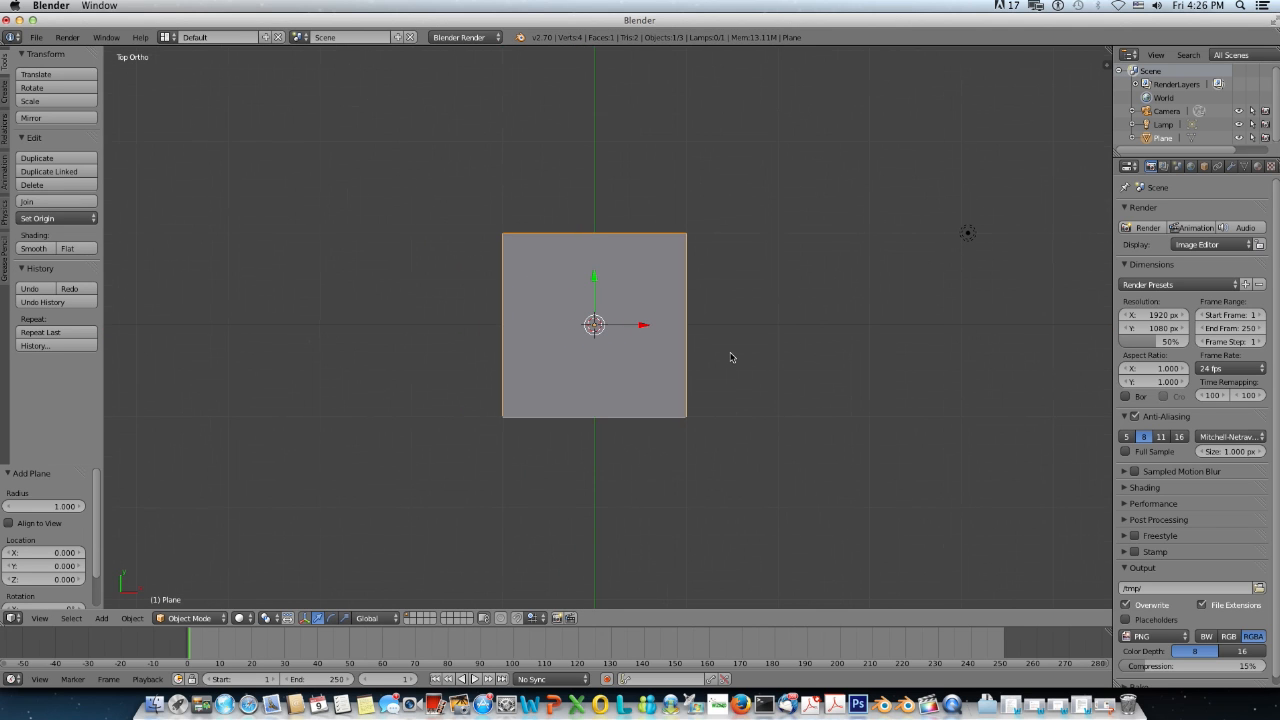
# Step: Enter Edit Mode and add one centred loop cut running along Y through the plane
pyautogui.press('Tab')
pyautogui.hotkey('ctrl', 'r')
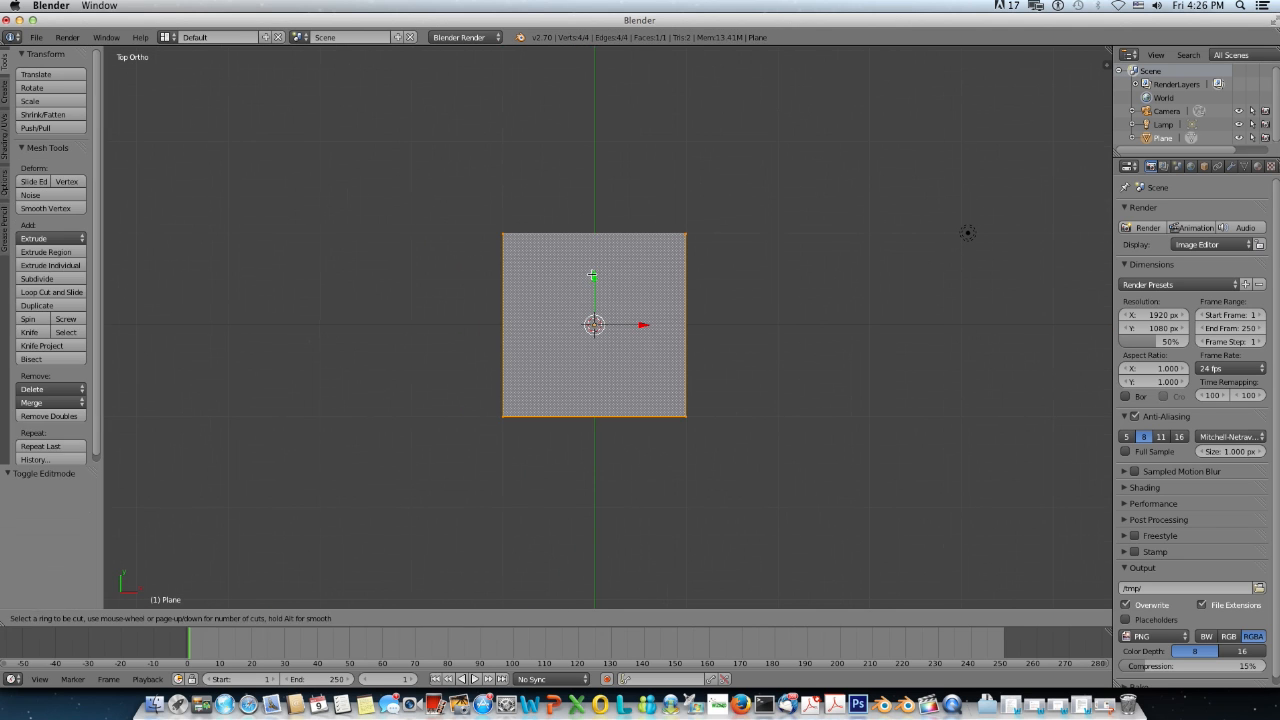
pyautogui.click(595, 237)
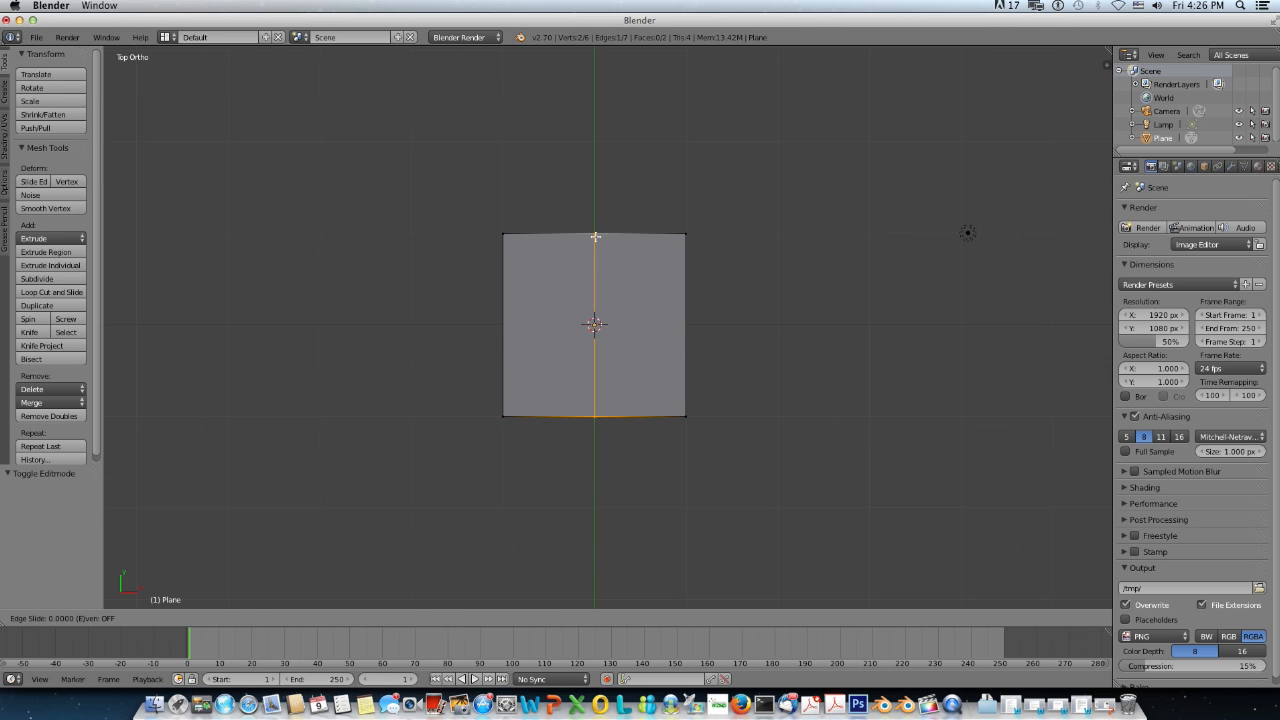
pyautogui.click(595, 237)
# Step: Delete the plane's two left vertices and all upper vertices, leaving only the right half of the lower edge
pyautogui.press('a')
pyautogui.press('b')
pyautogui.moveTo(469, 200); pyautogui.dragTo(524, 444)
pyautogui.press('b')
pyautogui.moveTo(577, 197); pyautogui.dragTo(782, 282)
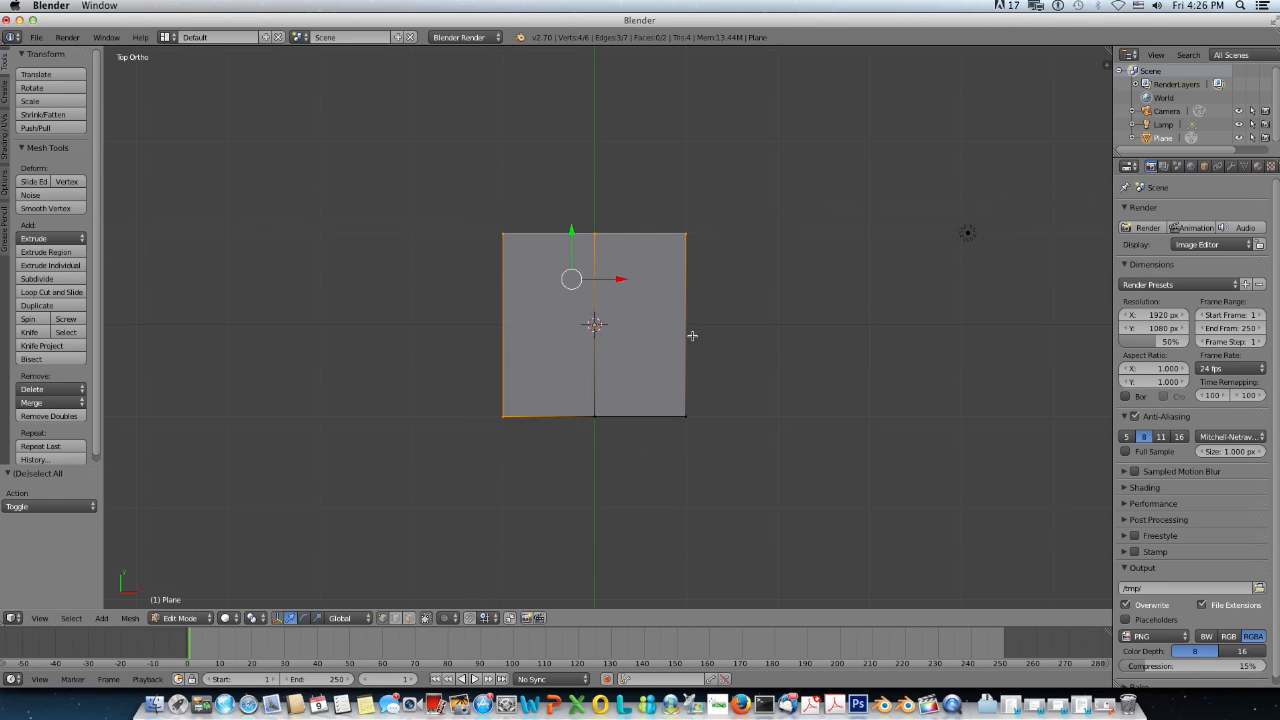
pyautogui.press('x')
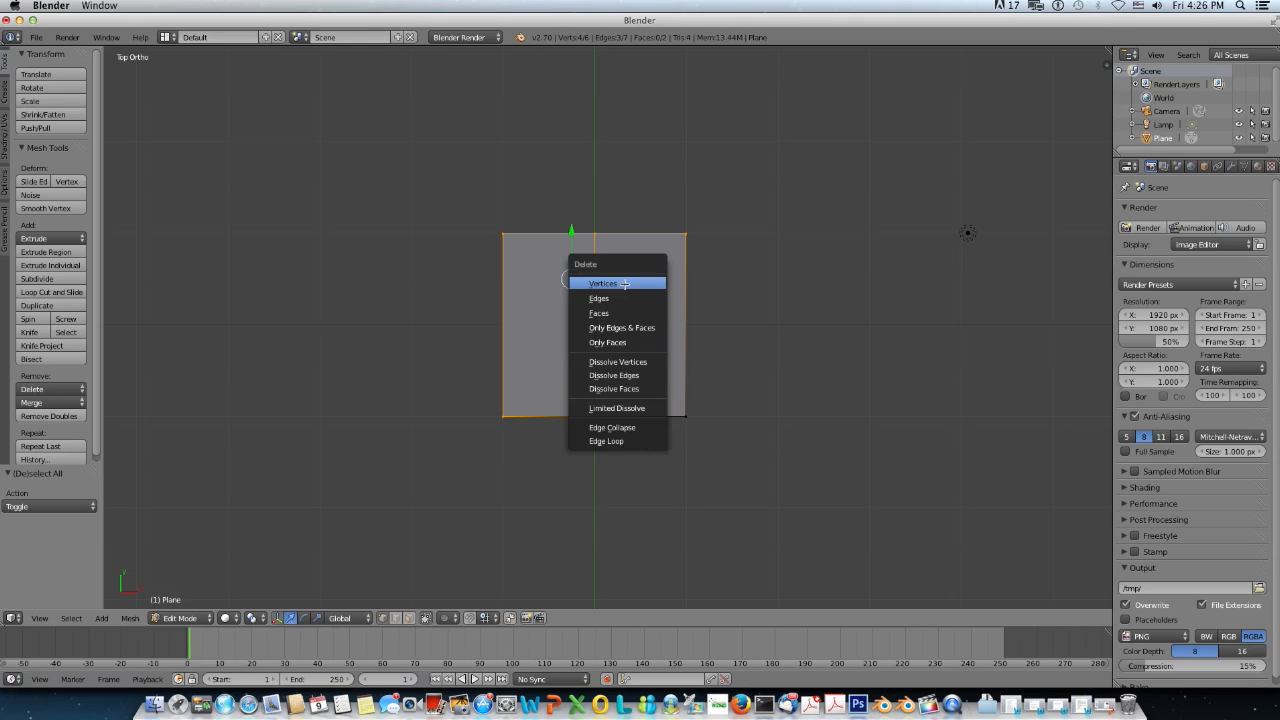
pyautogui.click(625, 283)
# Step: Subdivide the remaining edge with one cut and move the new middle vertex -0.2 along X
pyautogui.scroll(3, 628, 432)
pyautogui.scroll(1, 628, 432)
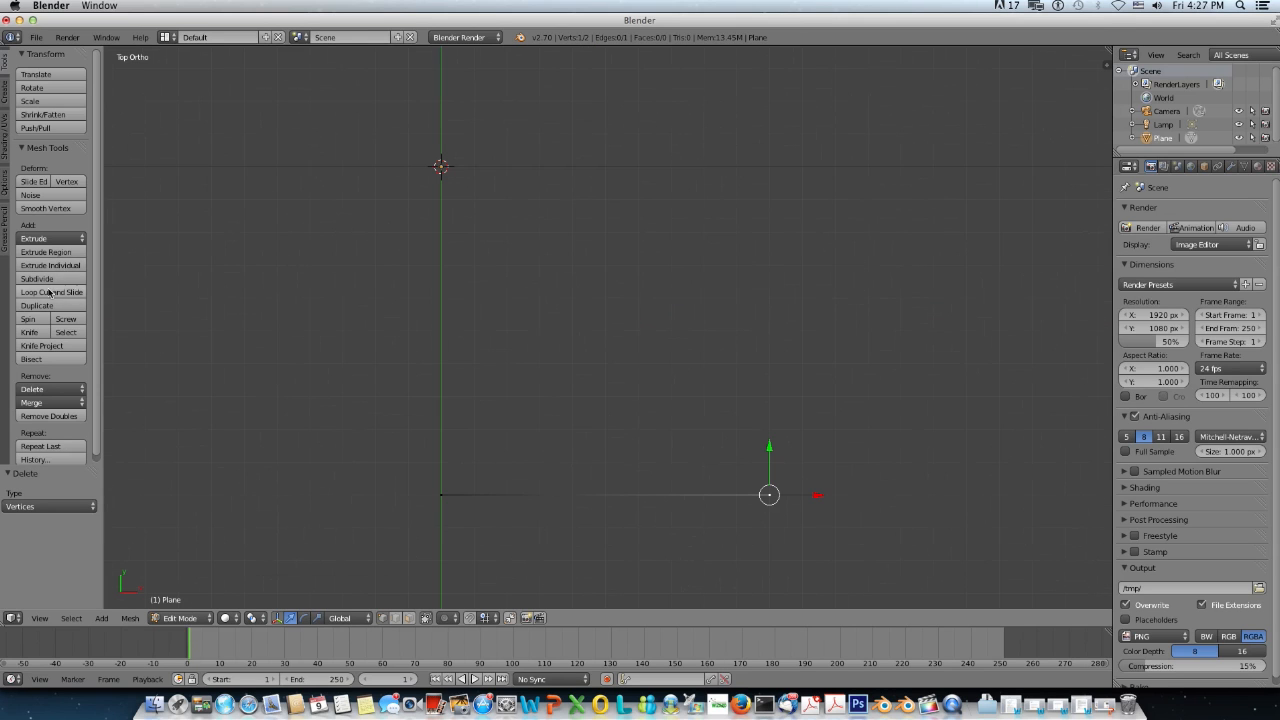
pyautogui.keyDown('shift'); pyautogui.rightClick(441, 494); pyautogui.keyUp('shift')
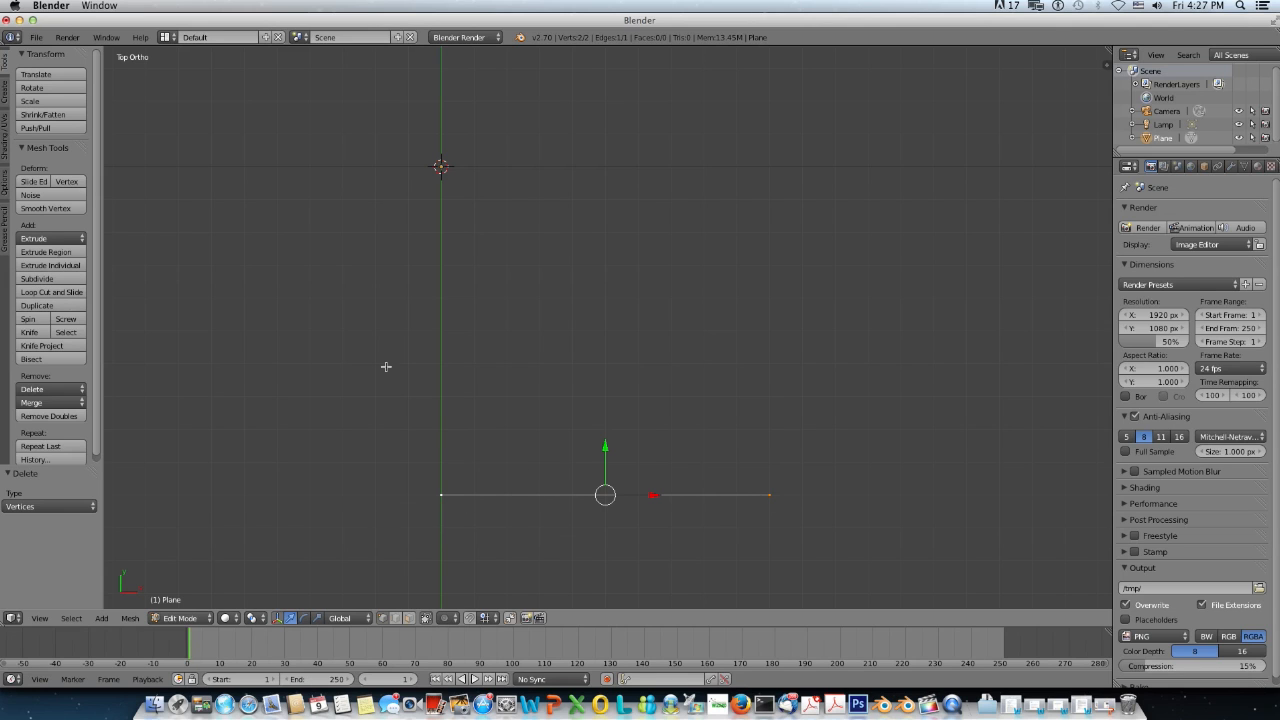
pyautogui.click(49, 279)
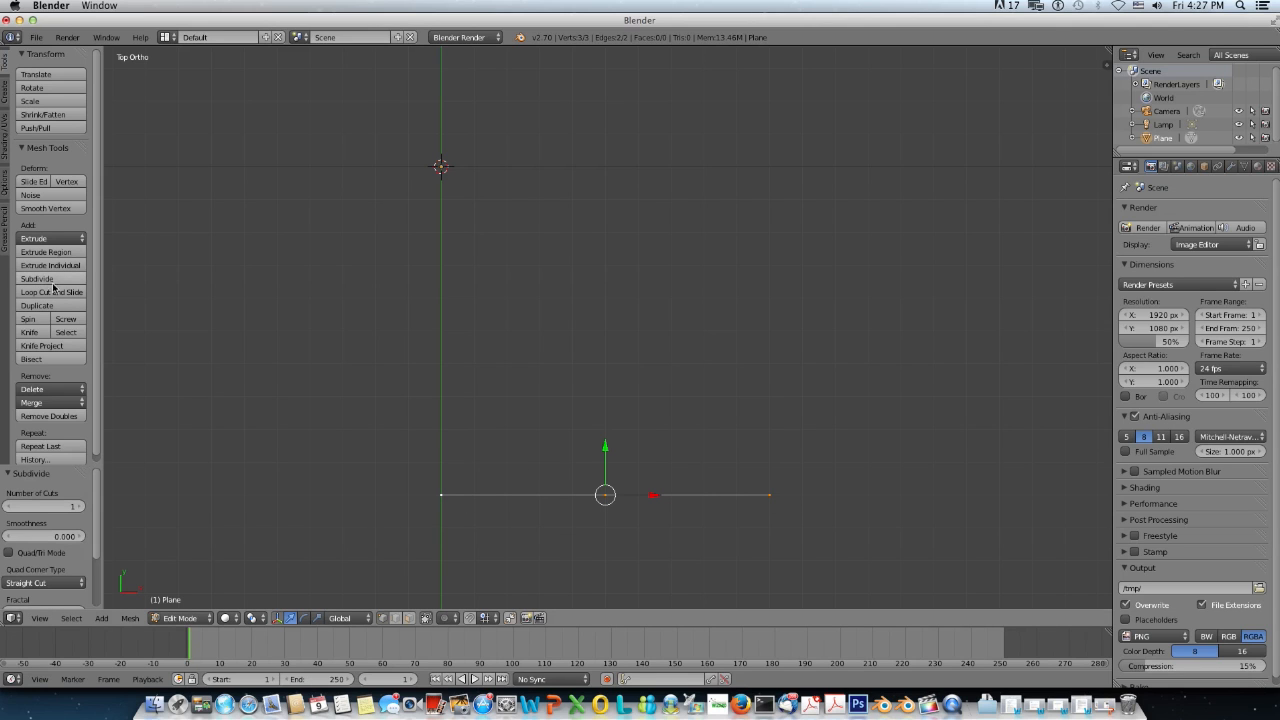
pyautogui.rightClick(608, 495)
pyautogui.press('g')
pyautogui.press('x')
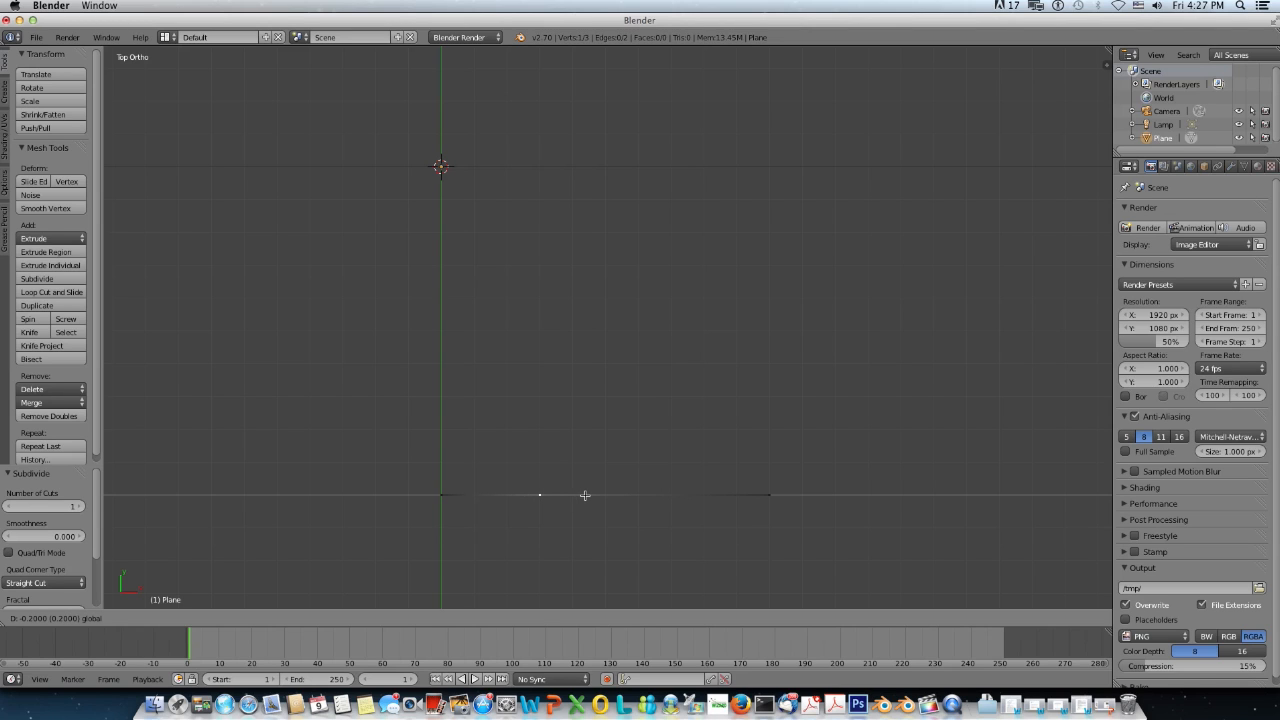
pyautogui.click(585, 495)
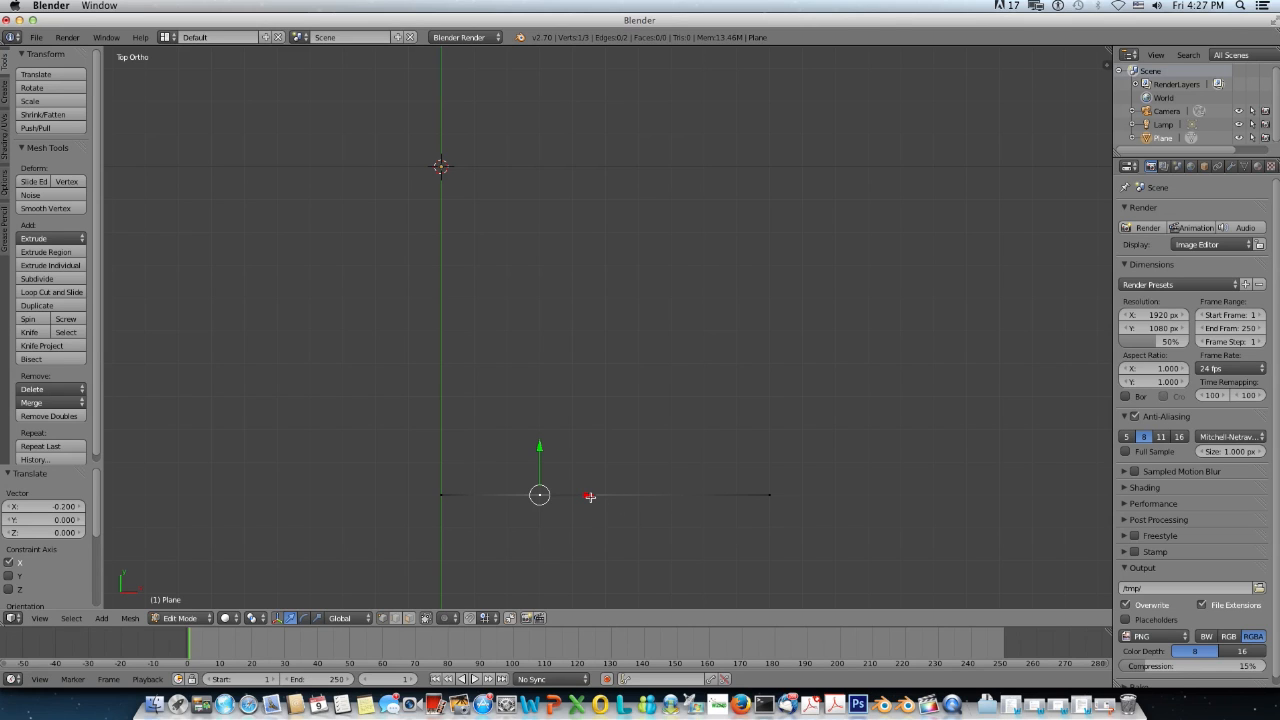
# Step: Subdivide the segment between the shifted vertex and the right end vertex with one cut
pyautogui.keyDown('shift'); pyautogui.rightClick(768, 494); pyautogui.keyUp('shift')
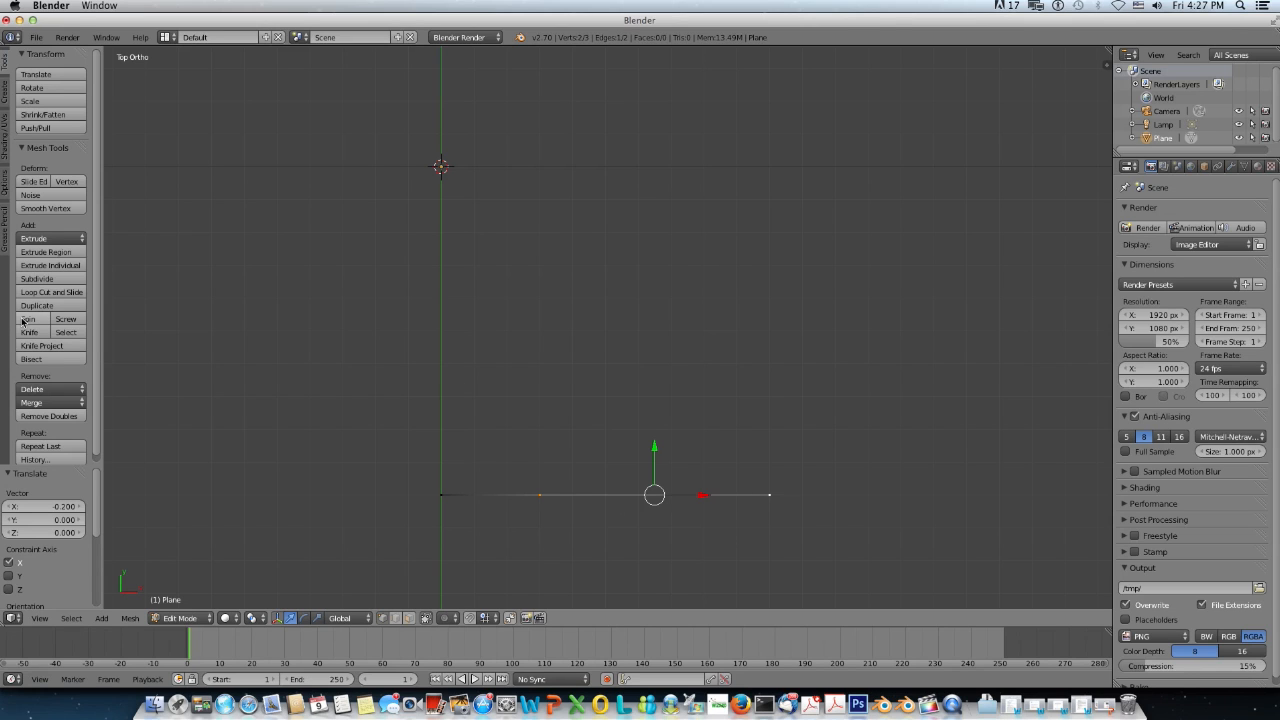
pyautogui.click(36, 283)
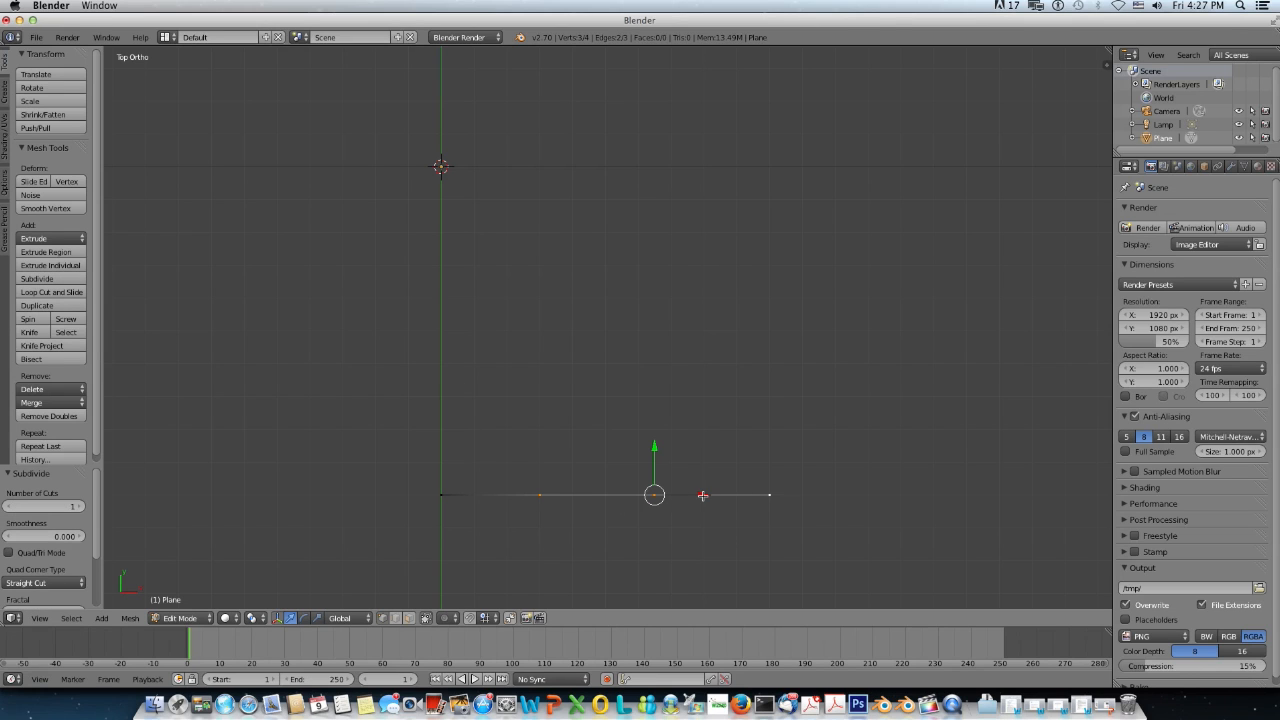
pyautogui.press('g')
pyautogui.press('x')
pyautogui.click(688, 495)
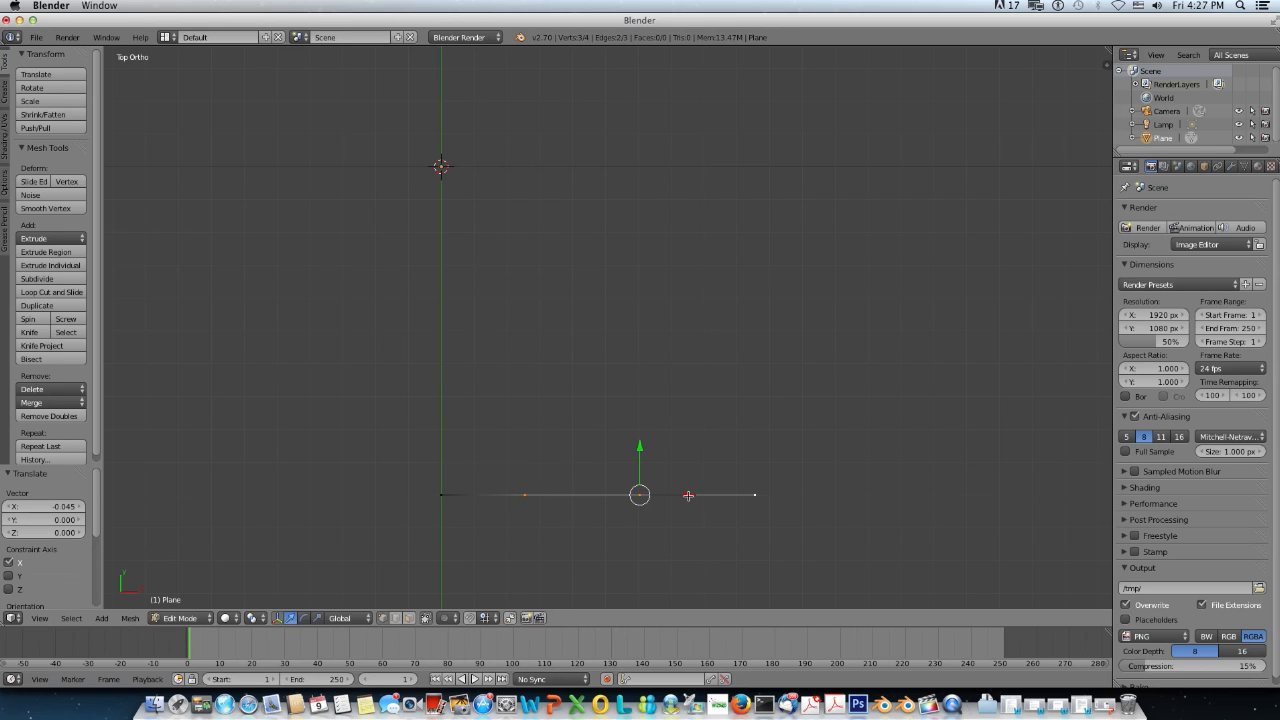
# Step: Select only the new vertex in the middle of the right segment and move it about -0.149 along X
pyautogui.rightClick(688, 495)
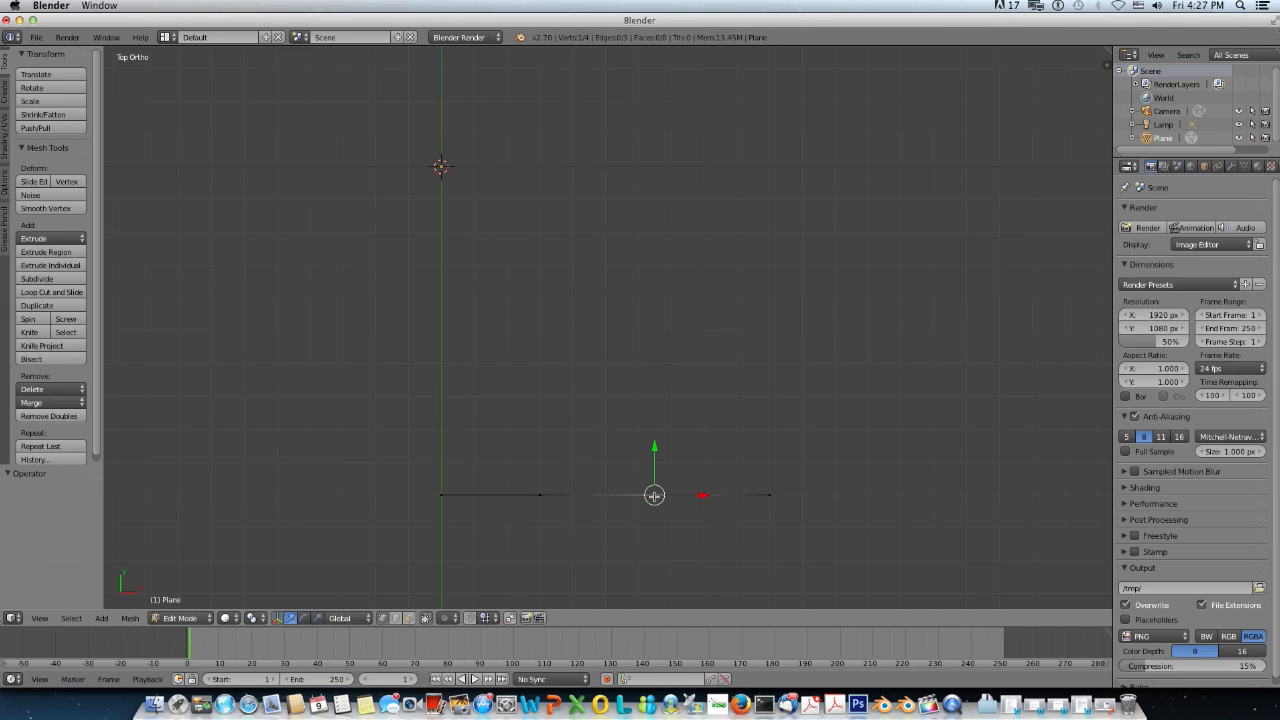
pyautogui.press('g')
pyautogui.press('x')
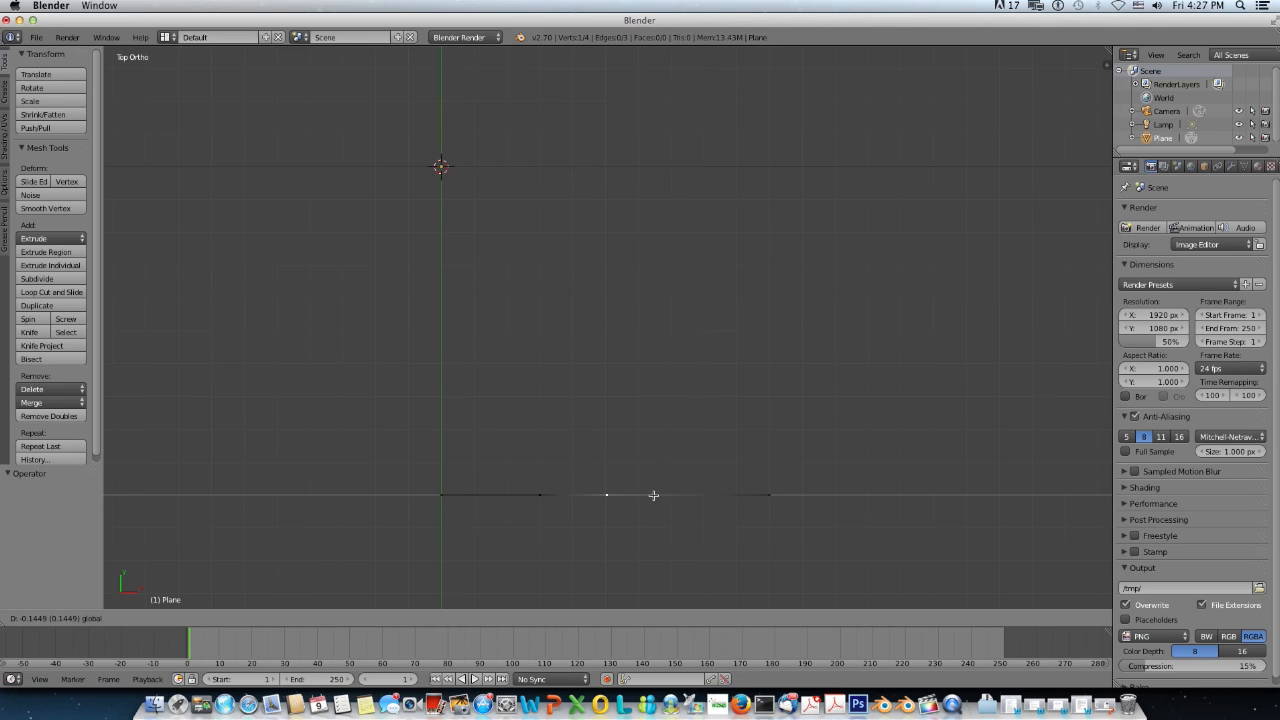
pyautogui.click(651, 495)
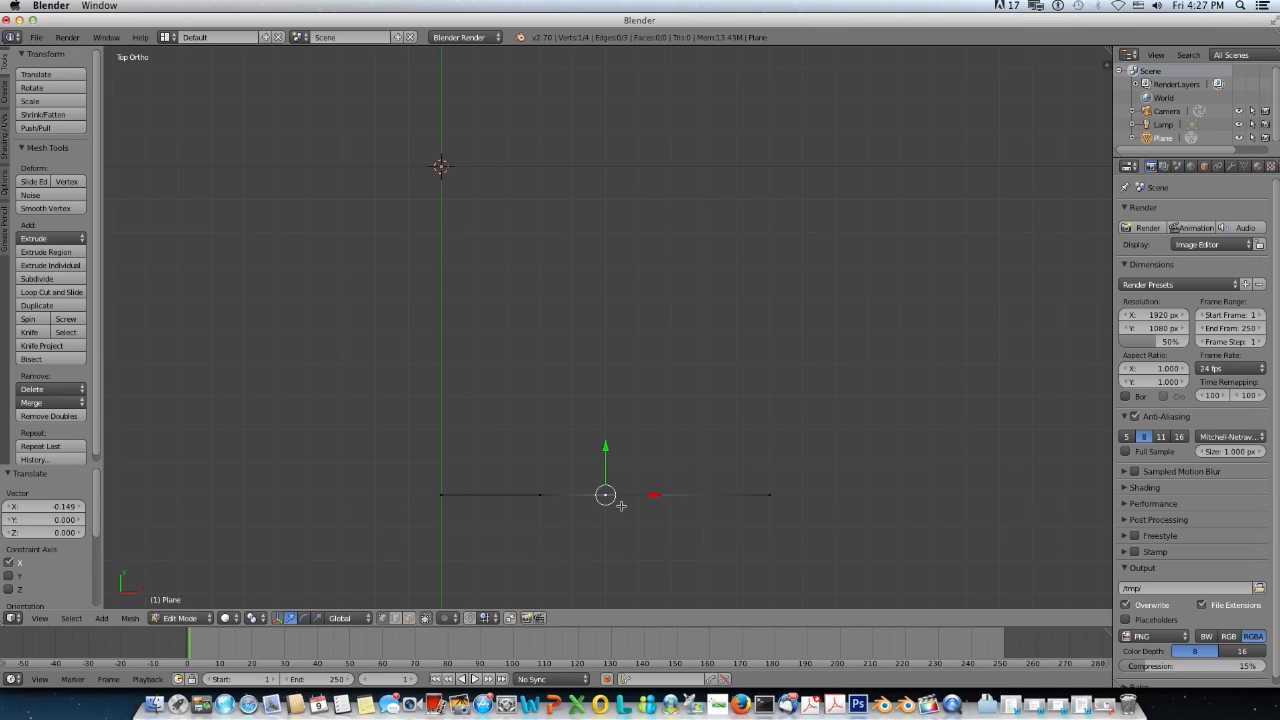
# Step: Extrude the short segment between the two inner vertices about 0.055 along Y to form a face
pyautogui.keyDown('shift'); pyautogui.rightClick(541, 495); pyautogui.keyUp('shift')
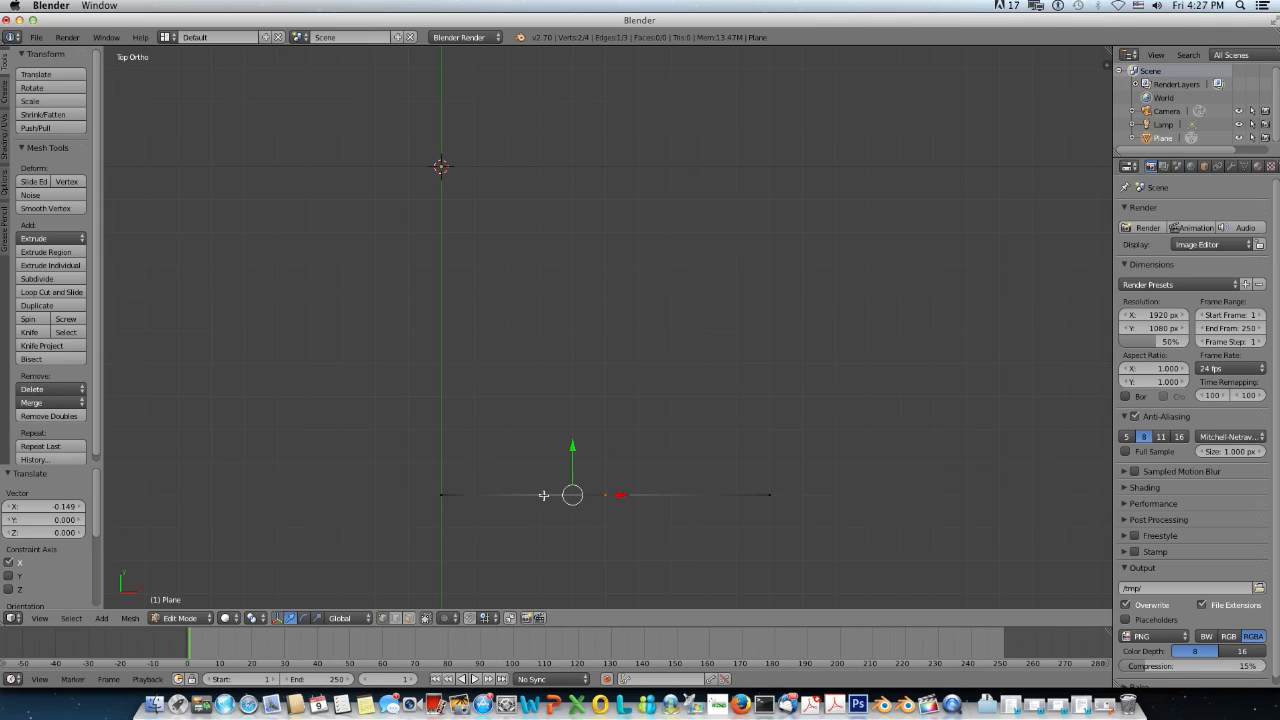
pyautogui.press('e')
pyautogui.rightClick(609, 503)
pyautogui.moveTo(571, 447); pyautogui.dragTo(571, 434)
pyautogui.moveTo(594, 503); pyautogui.dragTo(583, 426, button='middle')
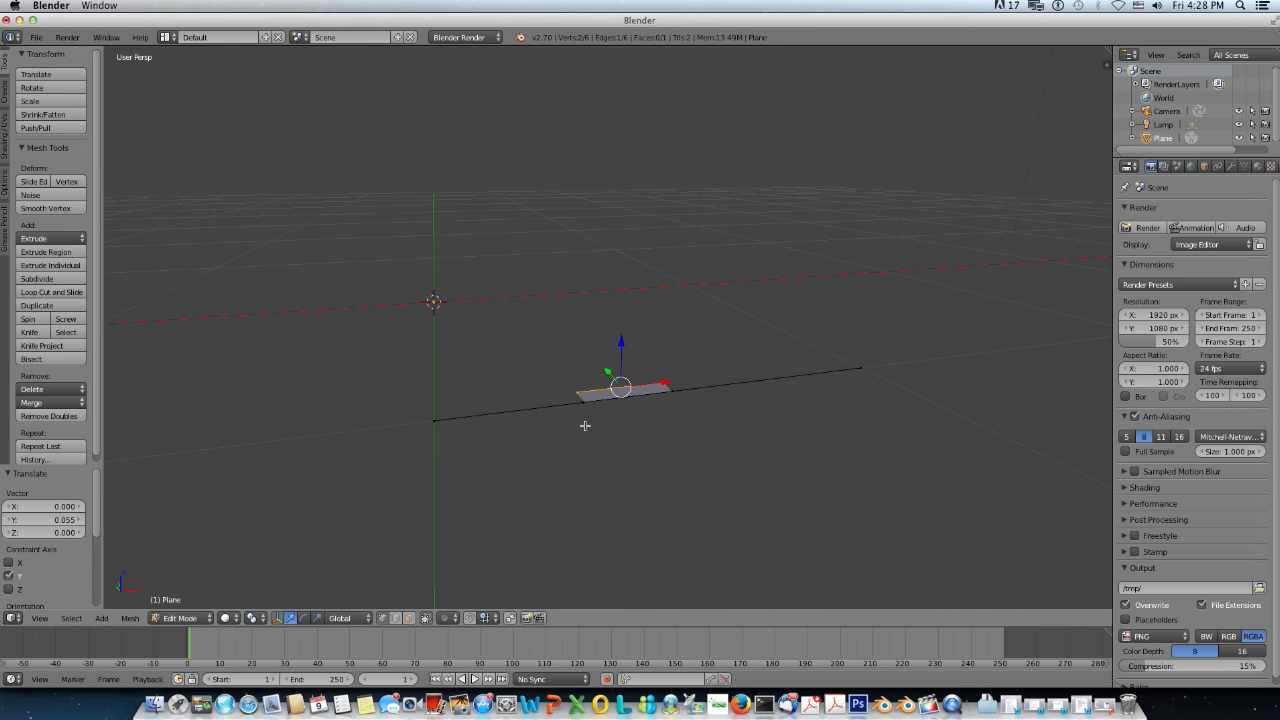
pyautogui.press('KP_7')
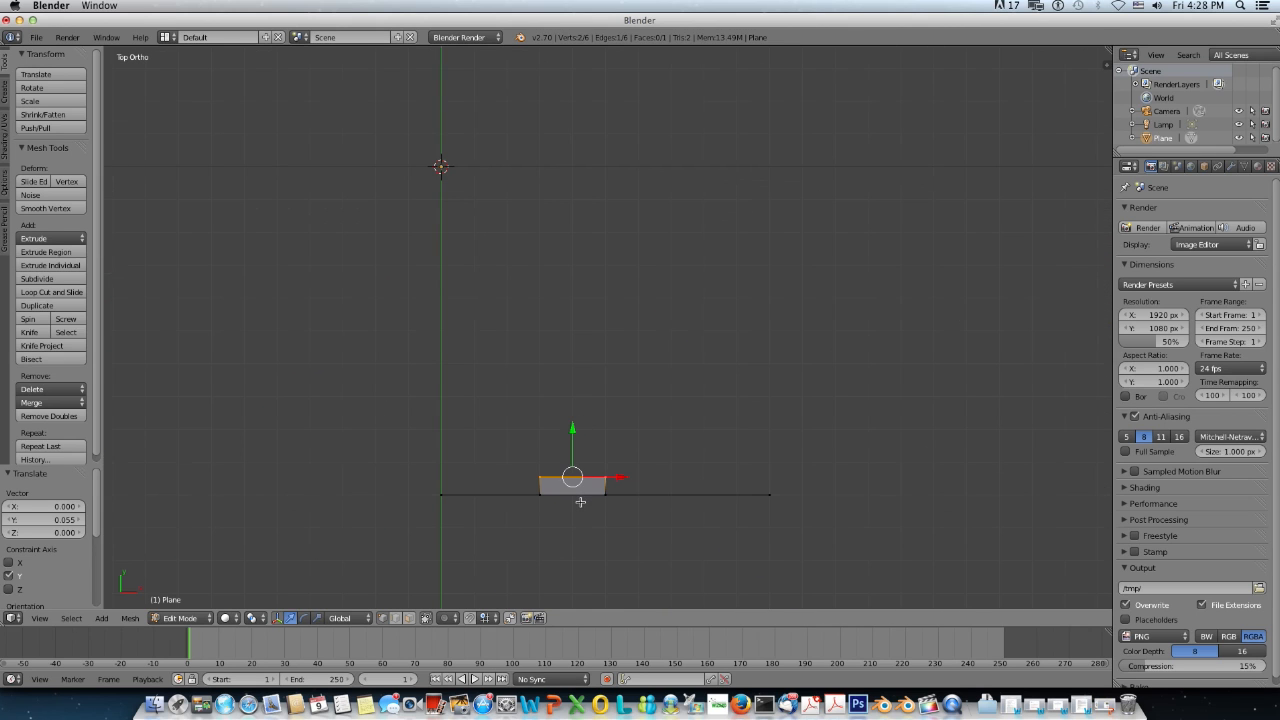
# Step: Extrude the same short segment on the base line about -0.042 along Y to form a second face
pyautogui.scroll(2, 576, 506)
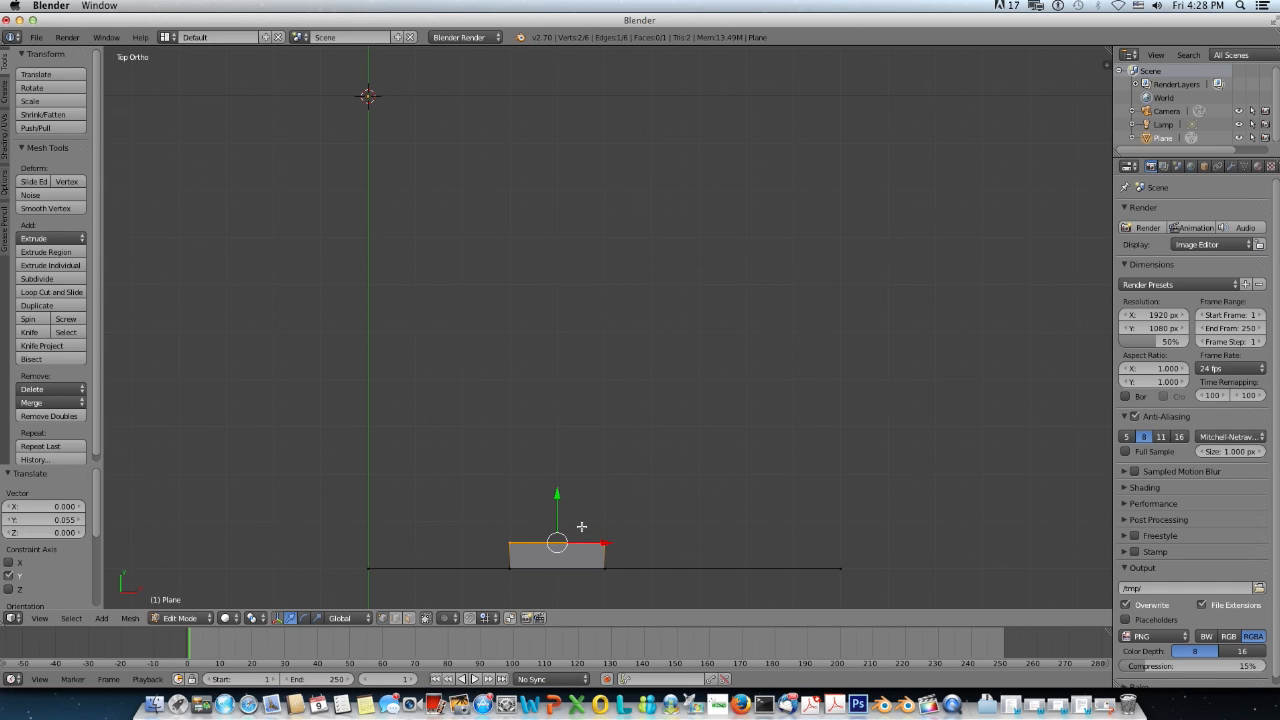
pyautogui.scroll(-3, 582, 530)
pyautogui.rightClick(551, 467)
pyautogui.keyDown('shift'); pyautogui.rightClick(603, 468); pyautogui.keyUp('shift')
pyautogui.press('e')
pyautogui.rightClick(584, 444)
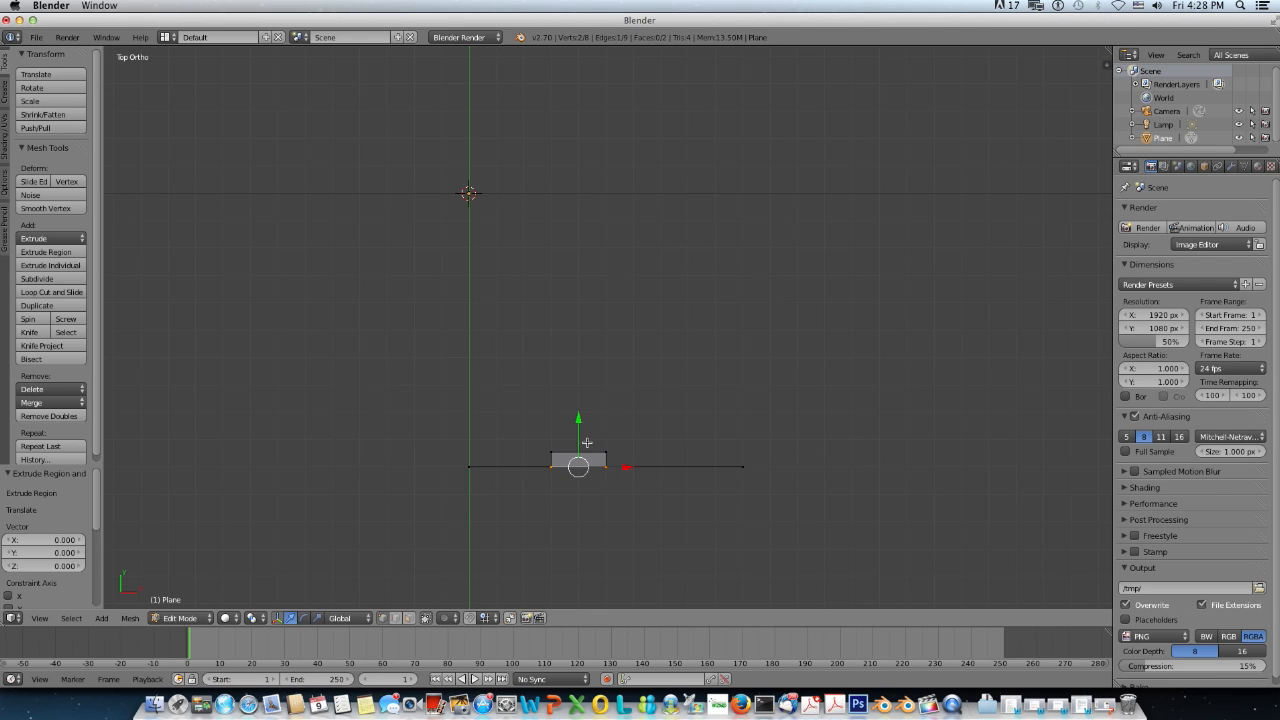
pyautogui.moveTo(578, 422); pyautogui.dragTo(578, 436)
# Step: Move the upper edge of the upper face a further 0.046 or so along Y
pyautogui.scroll(3, 591, 495)
pyautogui.keyDown('shift'); pyautogui.moveTo(591, 495); pyautogui.dragTo(582, 393, button='middle'); pyautogui.keyUp('shift')
pyautogui.scroll(1, 578, 483)
pyautogui.keyDown('shift'); pyautogui.moveTo(578, 483); pyautogui.dragTo(621, 416, button='middle'); pyautogui.keyUp('shift')
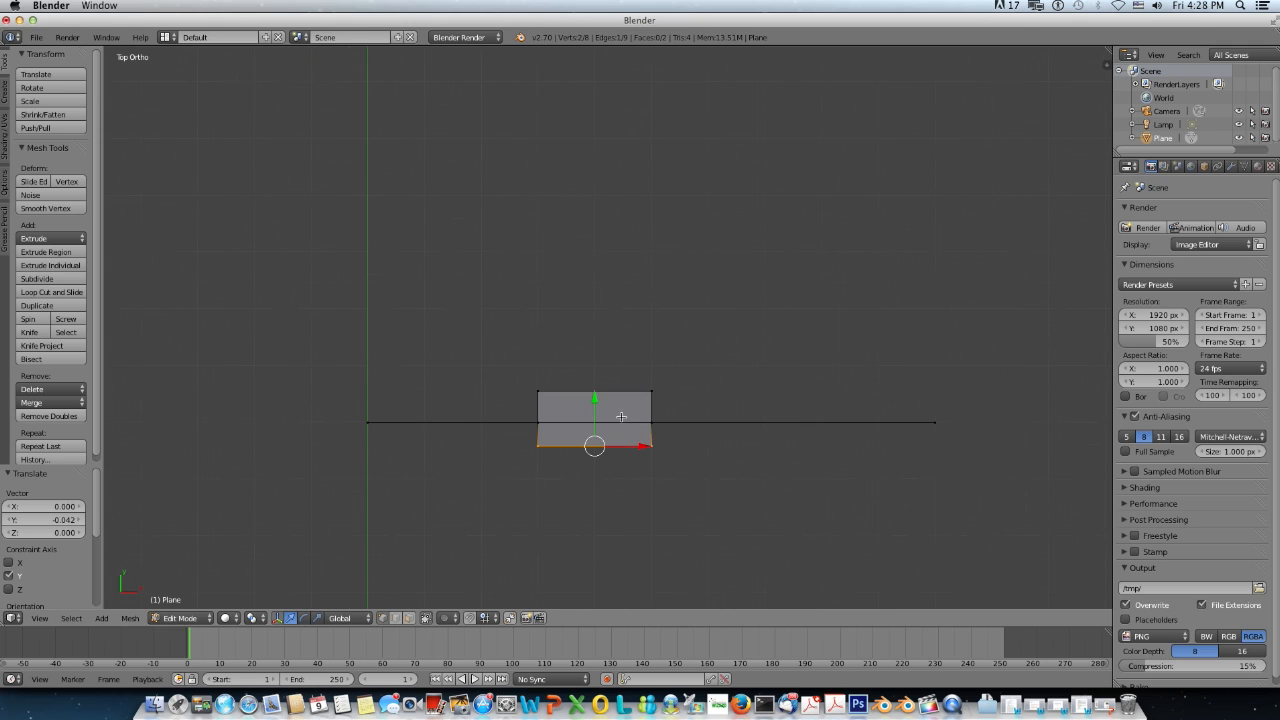
pyautogui.scroll(1, 621, 416)
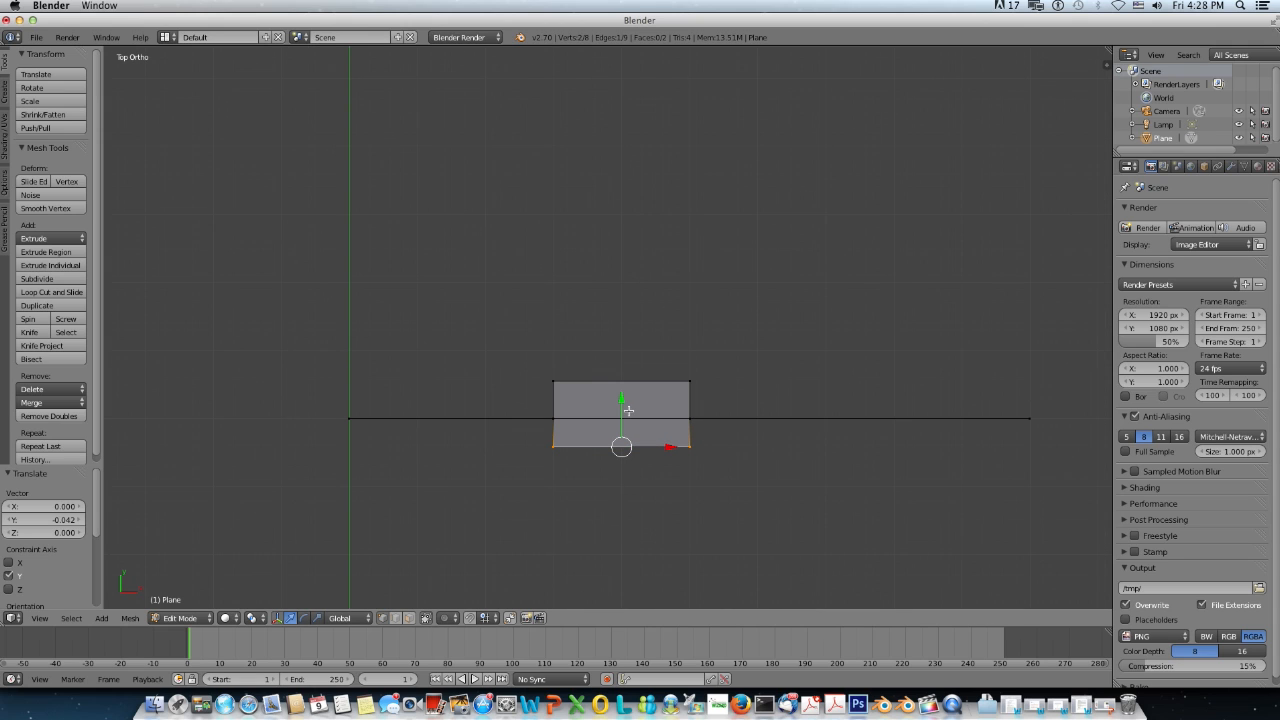
pyautogui.rightClick(556, 382)
pyautogui.keyDown('shift'); pyautogui.rightClick(690, 383); pyautogui.keyUp('shift')
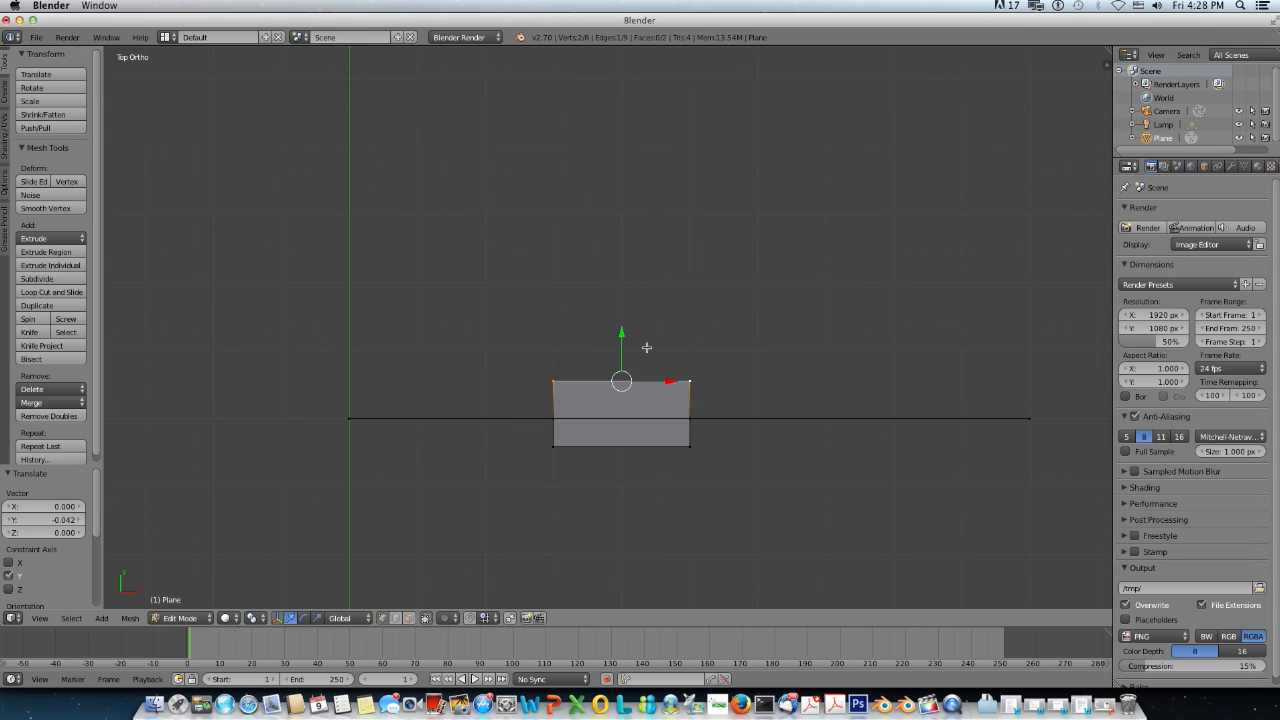
pyautogui.press('g')
pyautogui.press('y')
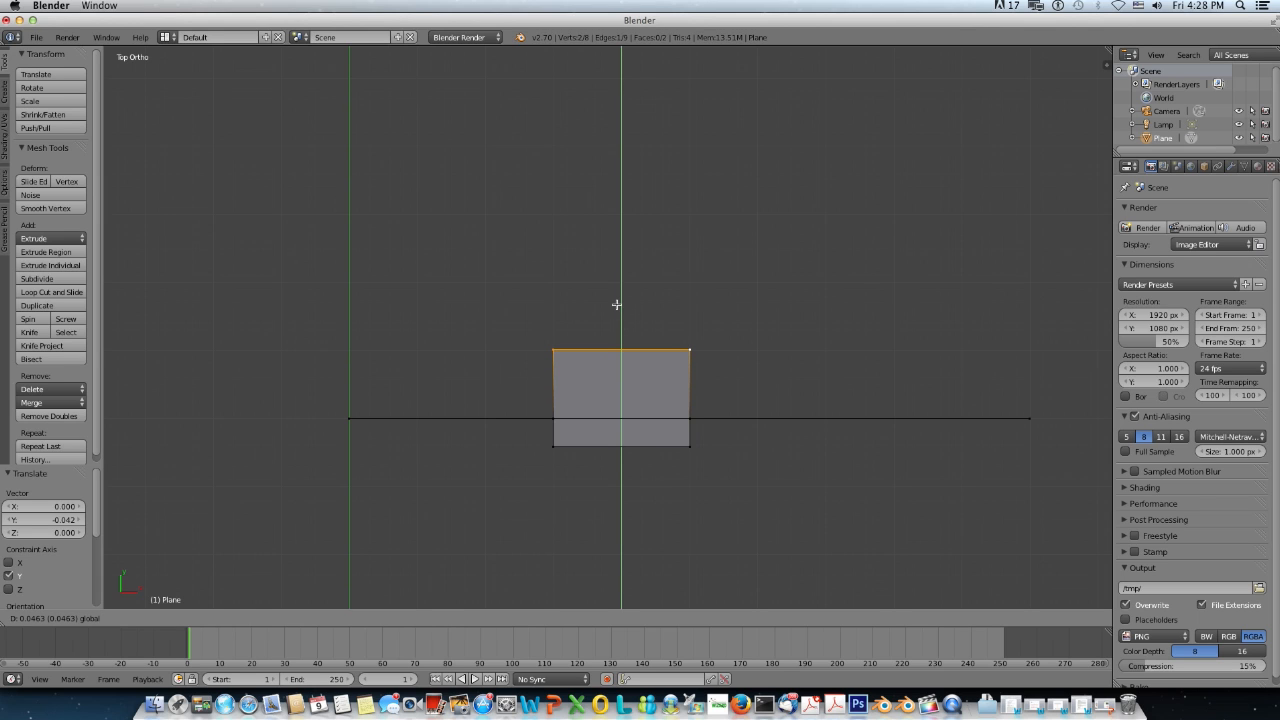
pyautogui.click(617, 304)
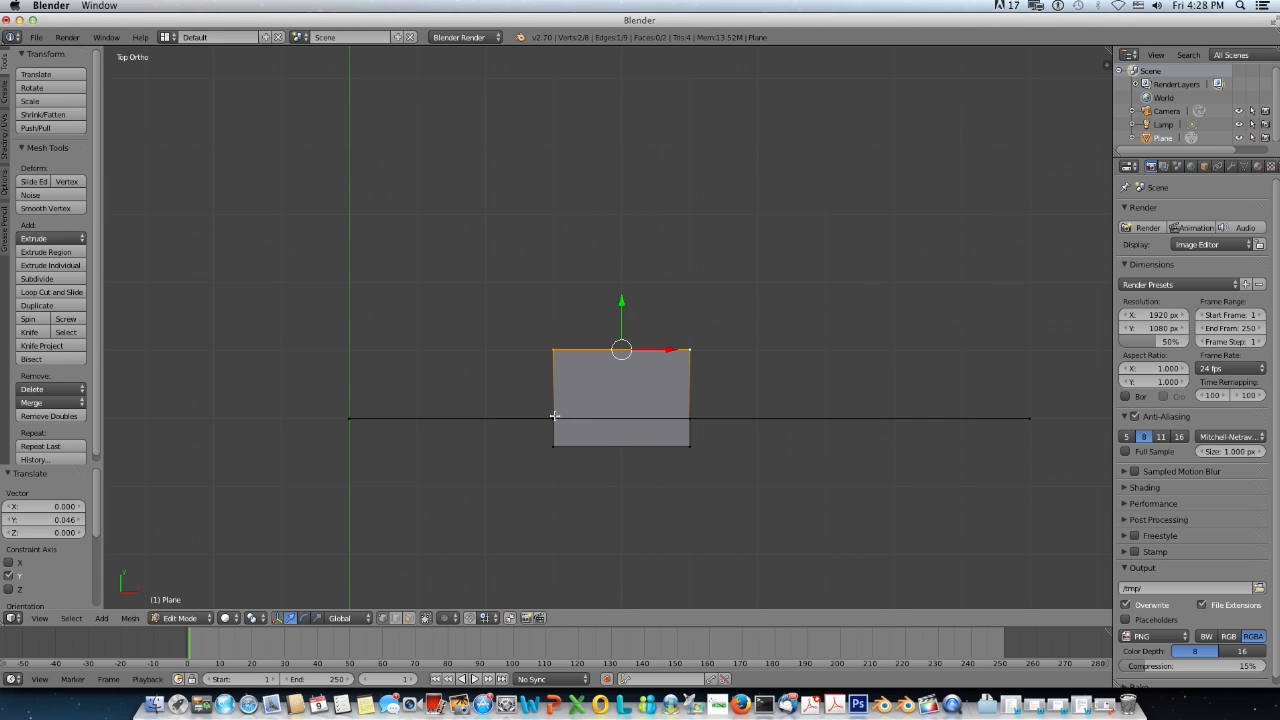
# Step: Extrude the outline along the outer base-line vertices and the recess corners about 0.203 upward in front view to form the walls
pyautogui.rightClick(555, 416)
pyautogui.keyDown('shift'); pyautogui.rightClick(558, 350); pyautogui.keyUp('shift')
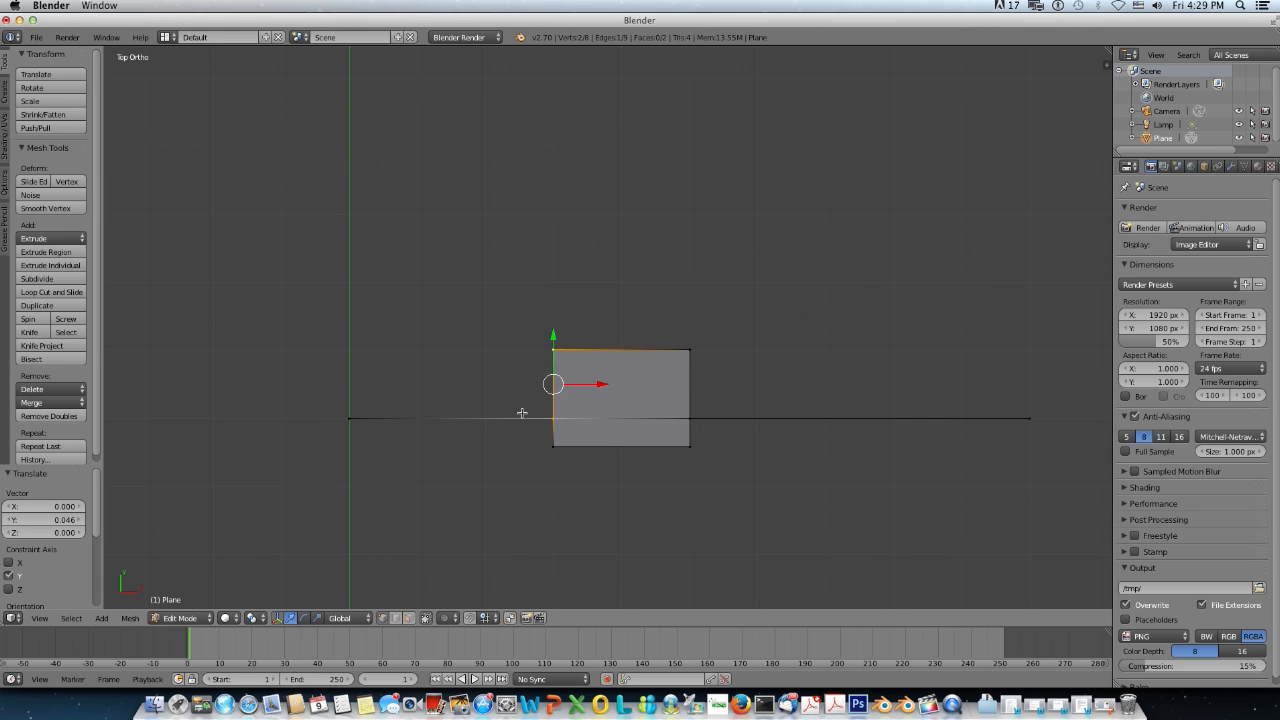
pyautogui.keyDown('shift'); pyautogui.rightClick(350, 418); pyautogui.keyUp('shift')
pyautogui.keyDown('shift'); pyautogui.rightClick(691, 349); pyautogui.keyUp('shift')
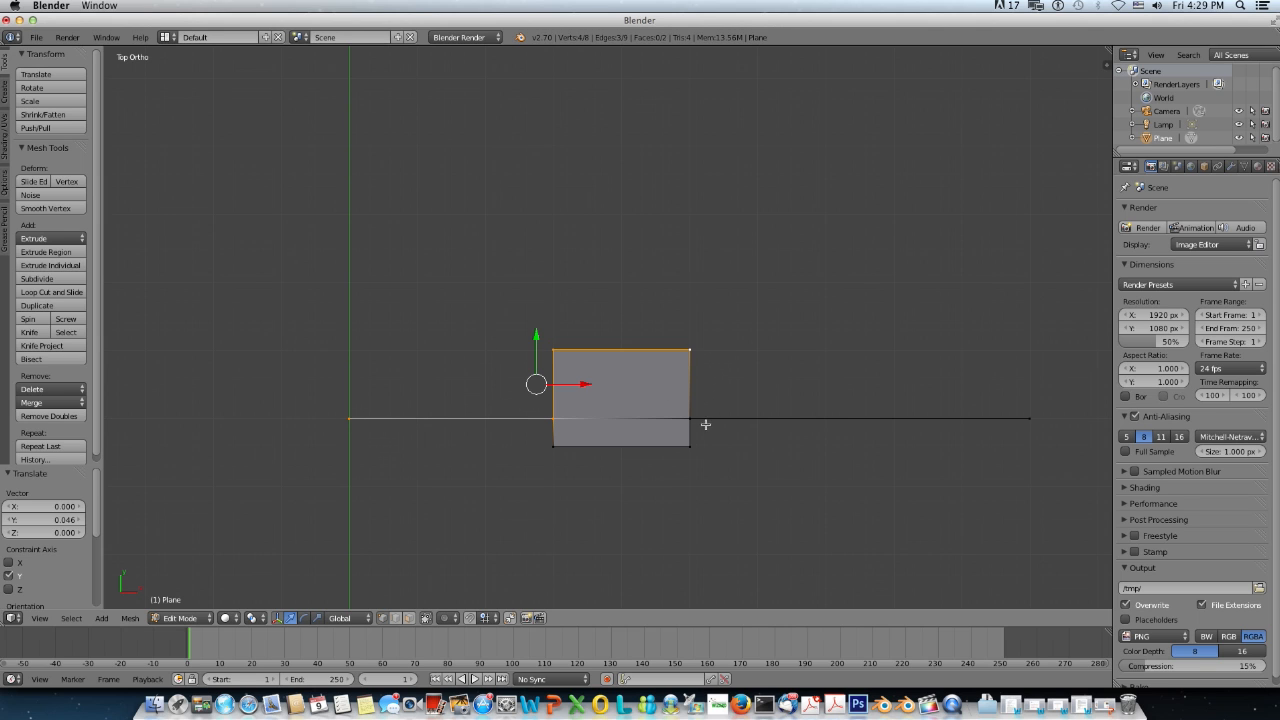
pyautogui.keyDown('shift'); pyautogui.rightClick(690, 419); pyautogui.keyUp('shift')
pyautogui.keyDown('shift'); pyautogui.rightClick(1027, 420); pyautogui.keyUp('shift')
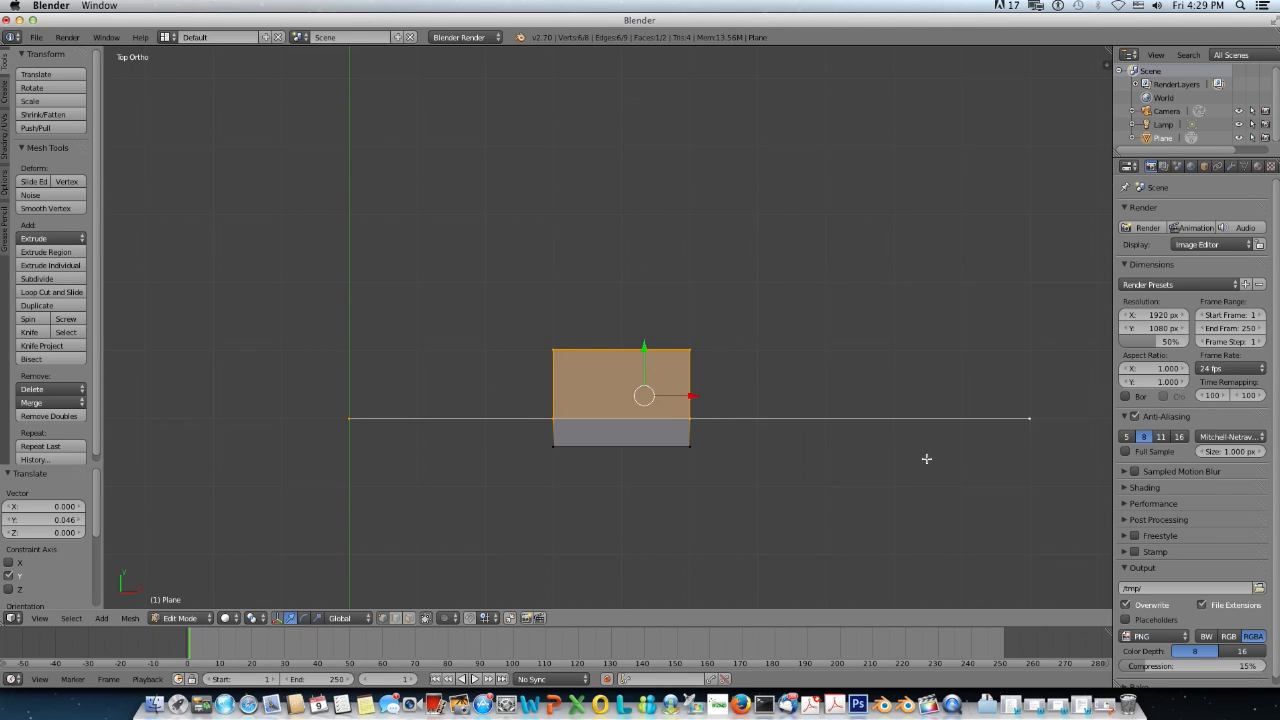
pyautogui.press('KP_1')
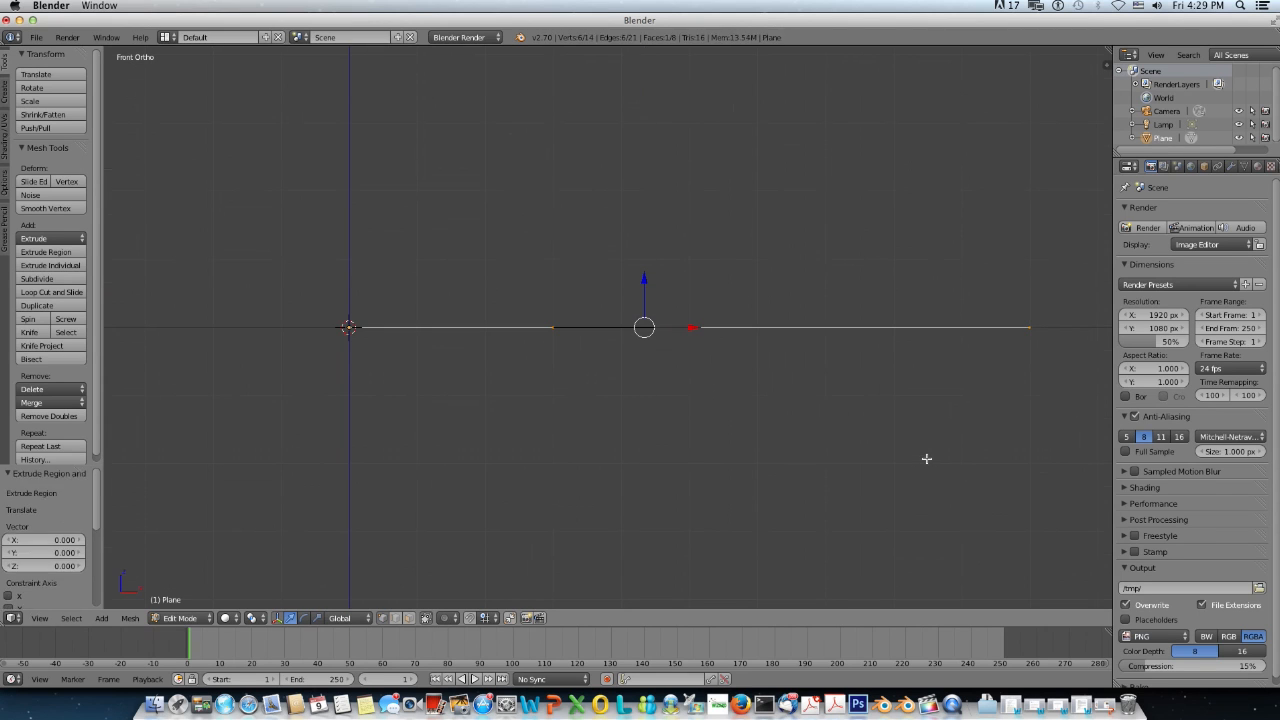
pyautogui.press('e')
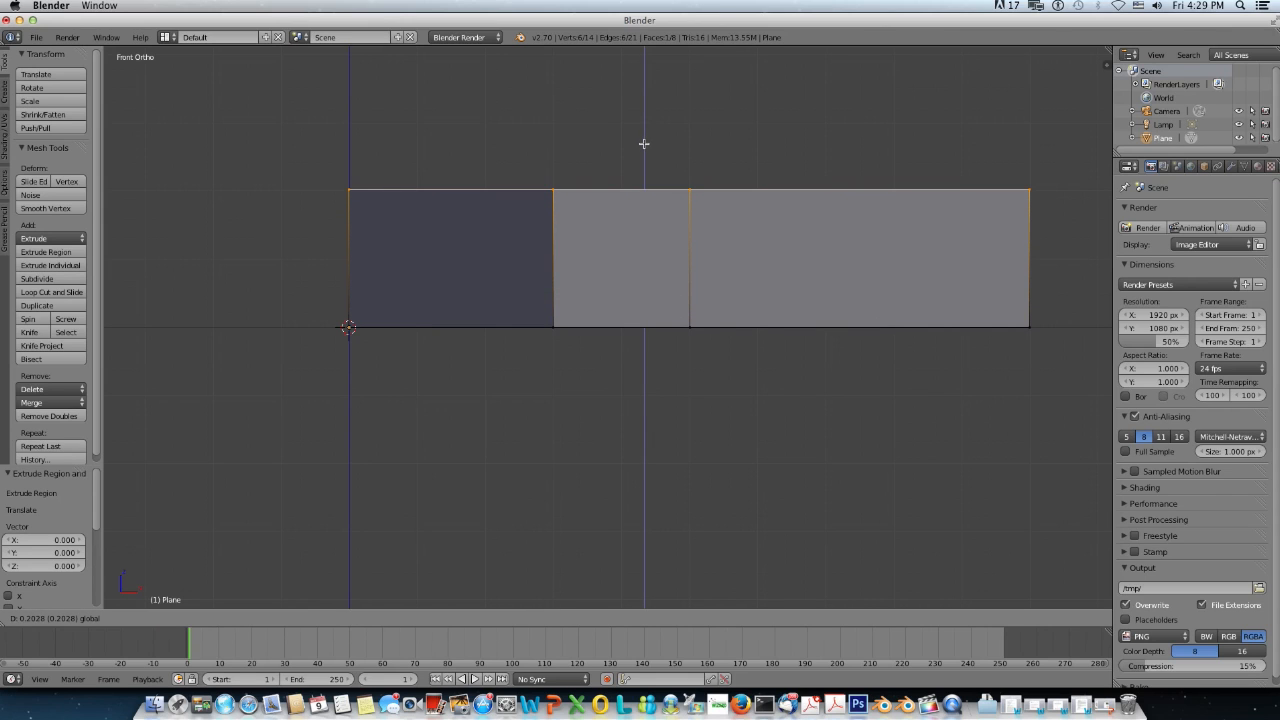
pyautogui.click(644, 148)
# Step: Delete the wall face that closes off the front of the balcony recess
pyautogui.scroll(-2, 696, 362)
pyautogui.moveTo(696, 370); pyautogui.dragTo(657, 564, button='middle')
pyautogui.click(408, 623)
pyautogui.rightClick(571, 338)
pyautogui.moveTo(571, 338); pyautogui.dragTo(580, 303, button='middle')
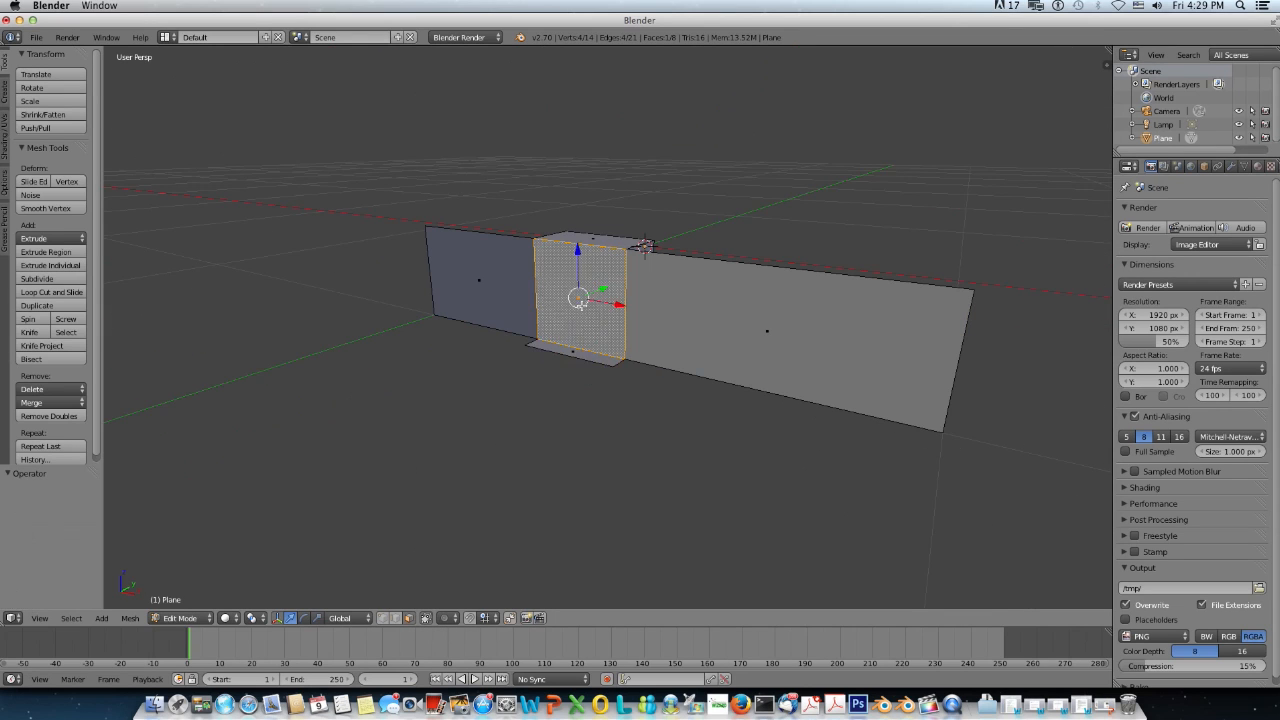
pyautogui.press('x')
pyautogui.click(577, 332)
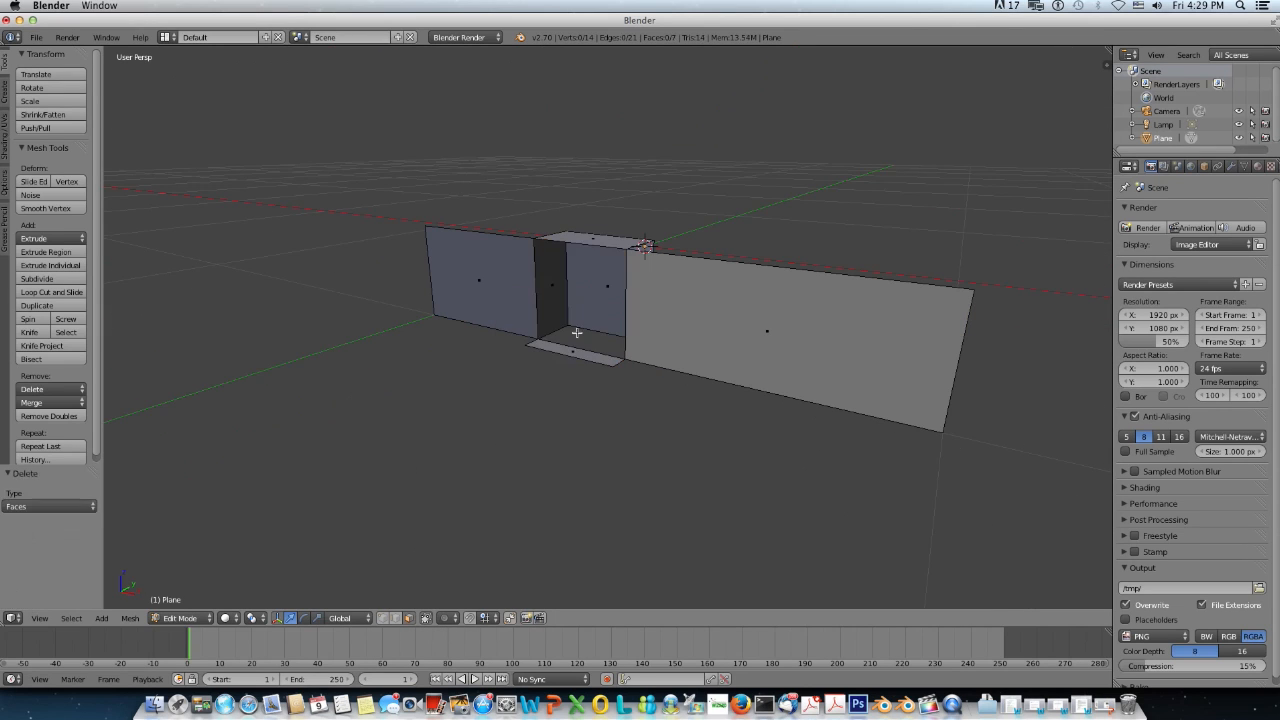
# Step: Fill the floor of the balcony recess with a face made from its four corner vertices
pyautogui.moveTo(580, 334); pyautogui.dragTo(529, 534, button='middle')
pyautogui.click(396, 612)
pyautogui.press('z')
pyautogui.moveTo(654, 420)
pyautogui.mouseDown(button='middle')
pyautogui.moveTo(649, 431)
pyautogui.moveTo(606, 383)
pyautogui.mouseUp(button='middle')
pyautogui.rightClick(568, 332)
pyautogui.keyDown('shift'); pyautogui.rightClick(565, 358); pyautogui.keyUp('shift')
pyautogui.keyDown('shift'); pyautogui.rightClick(672, 369); pyautogui.keyUp('shift')
pyautogui.keyDown('shift'); pyautogui.rightClick(669, 345); pyautogui.keyUp('shift')
pyautogui.press('f')
pyautogui.moveTo(660, 365)
pyautogui.mouseDown(button='middle')
pyautogui.moveTo(642, 367)
pyautogui.moveTo(754, 363)
pyautogui.moveTo(678, 355)
pyautogui.mouseUp(button='middle')
pyautogui.press('z')
# Step: Leave mesh editing, select the lamp above the grid and change its type to Sun
pyautogui.scroll(-8, 678, 355)
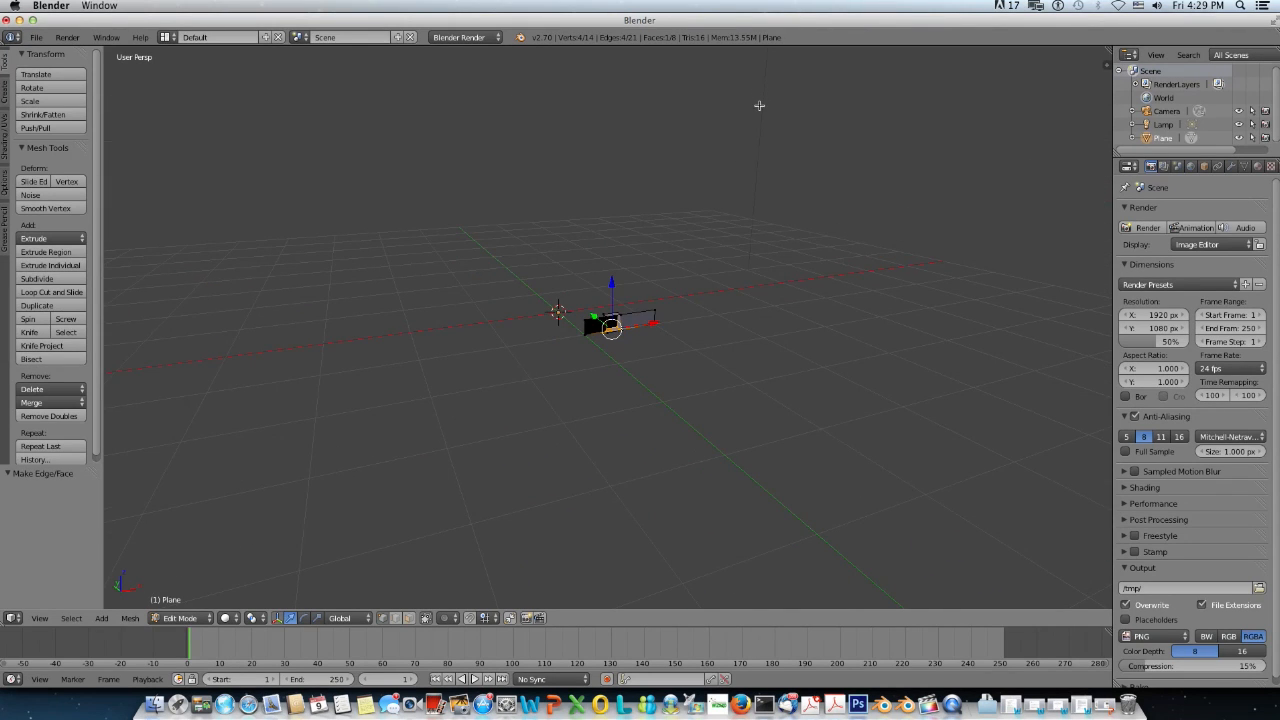
pyautogui.moveTo(730, 182); pyautogui.dragTo(728, 198, button='middle')
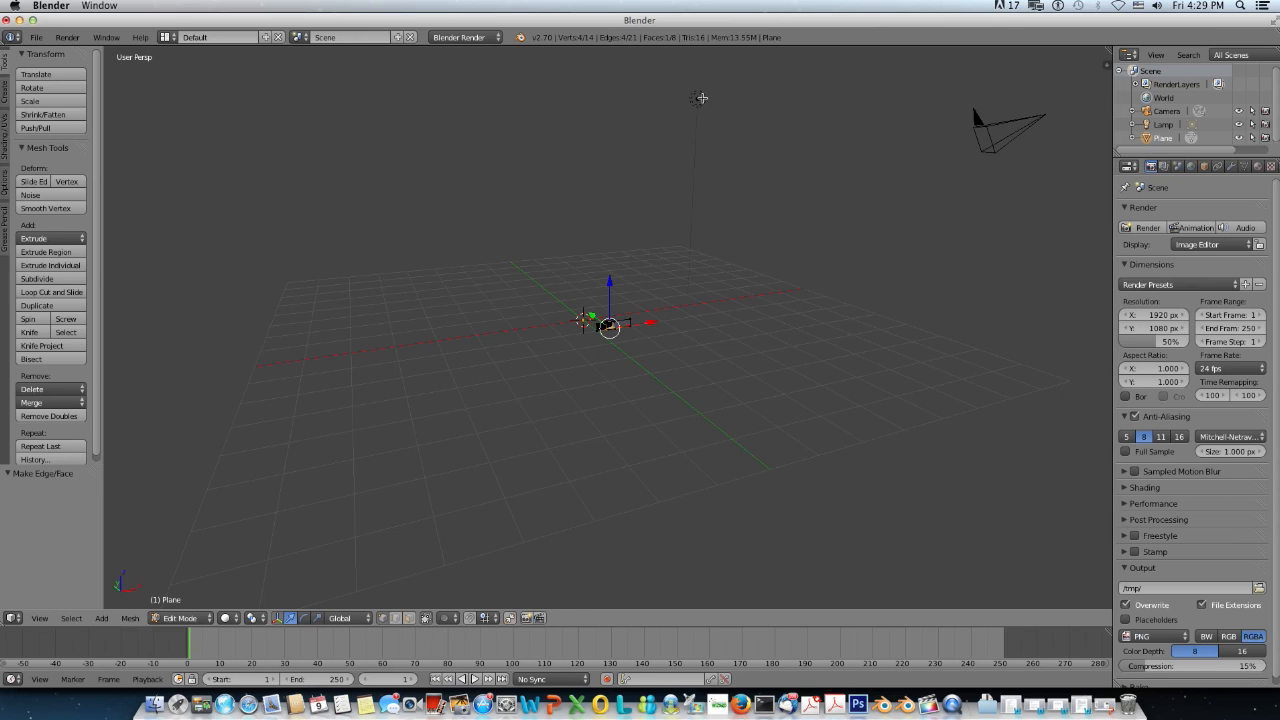
pyautogui.press('Tab')
pyautogui.rightClick(702, 98)
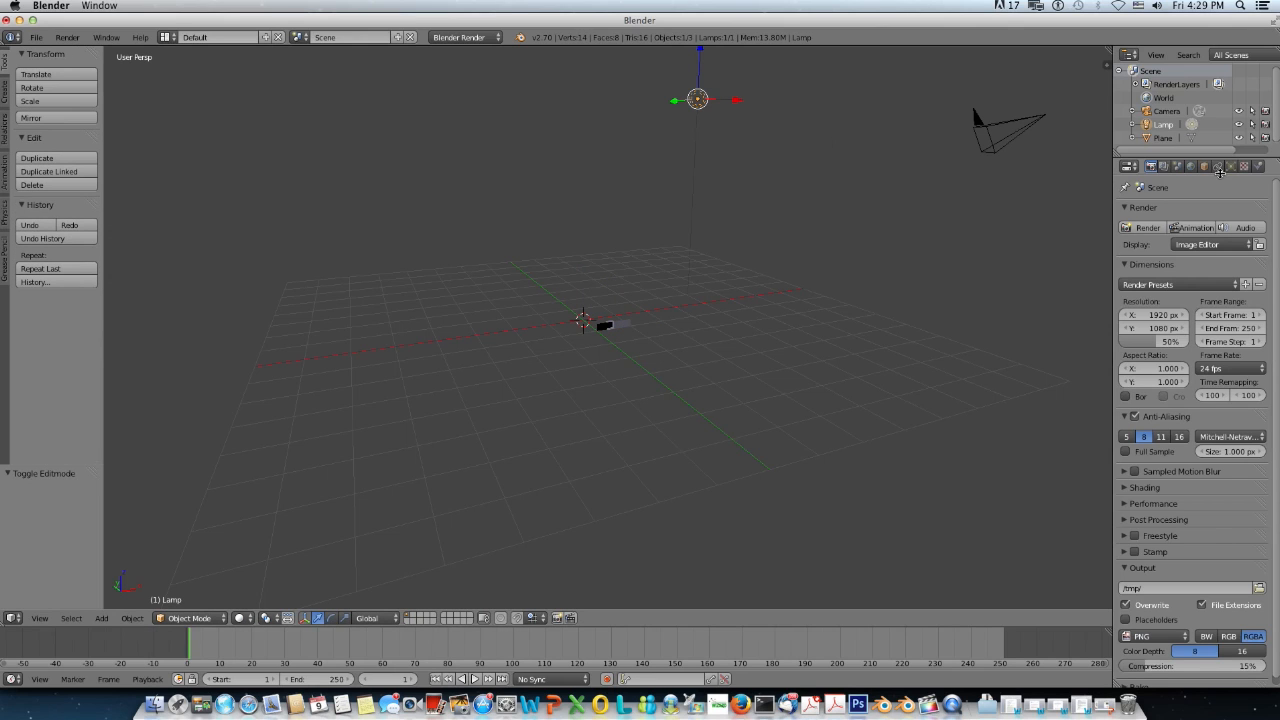
pyautogui.click(1229, 167)
pyautogui.click(1162, 359)
# Step: Move the sun lamp about -11.24 along the Y axis
pyautogui.scroll(3, 769, 337)
pyautogui.scroll(-5, 766, 323)
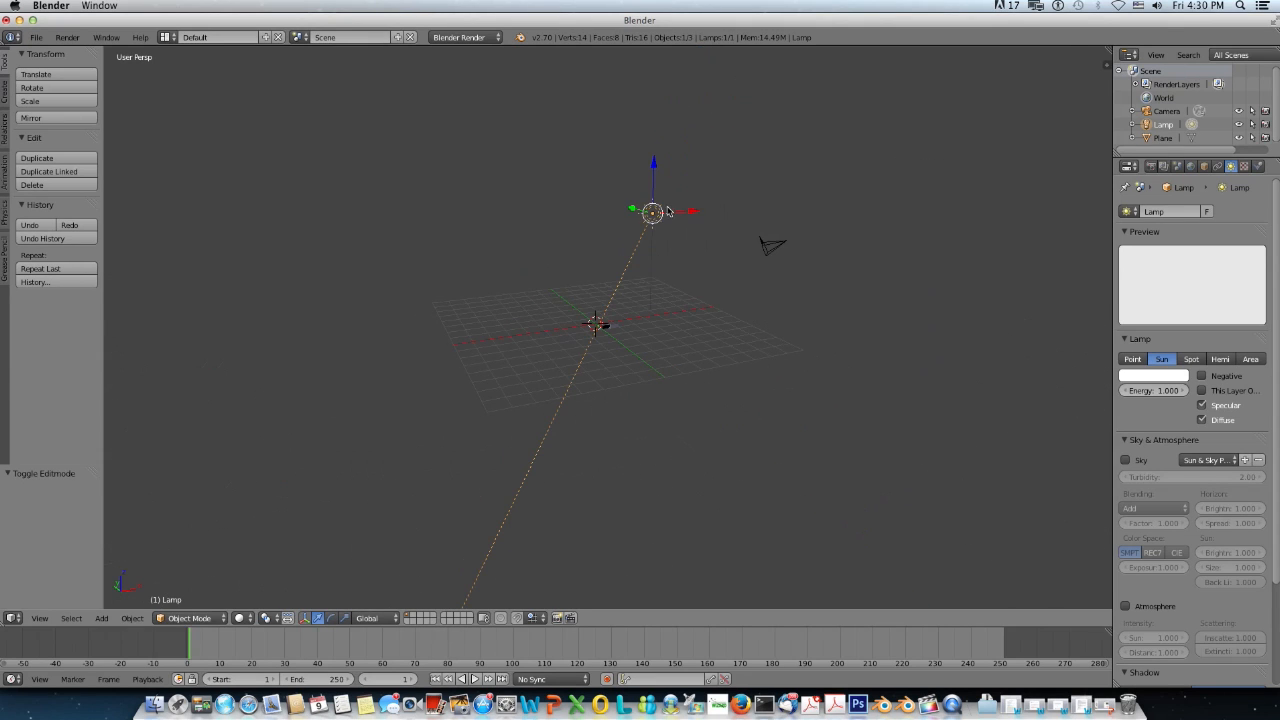
pyautogui.press('g')
pyautogui.press('y')
pyautogui.click(752, 287)
# Step: Aim the sun lamp at the building by rotating it about 60°, 36° and -18° from three different viewing angles
pyautogui.moveTo(755, 288); pyautogui.dragTo(826, 300, button='middle')
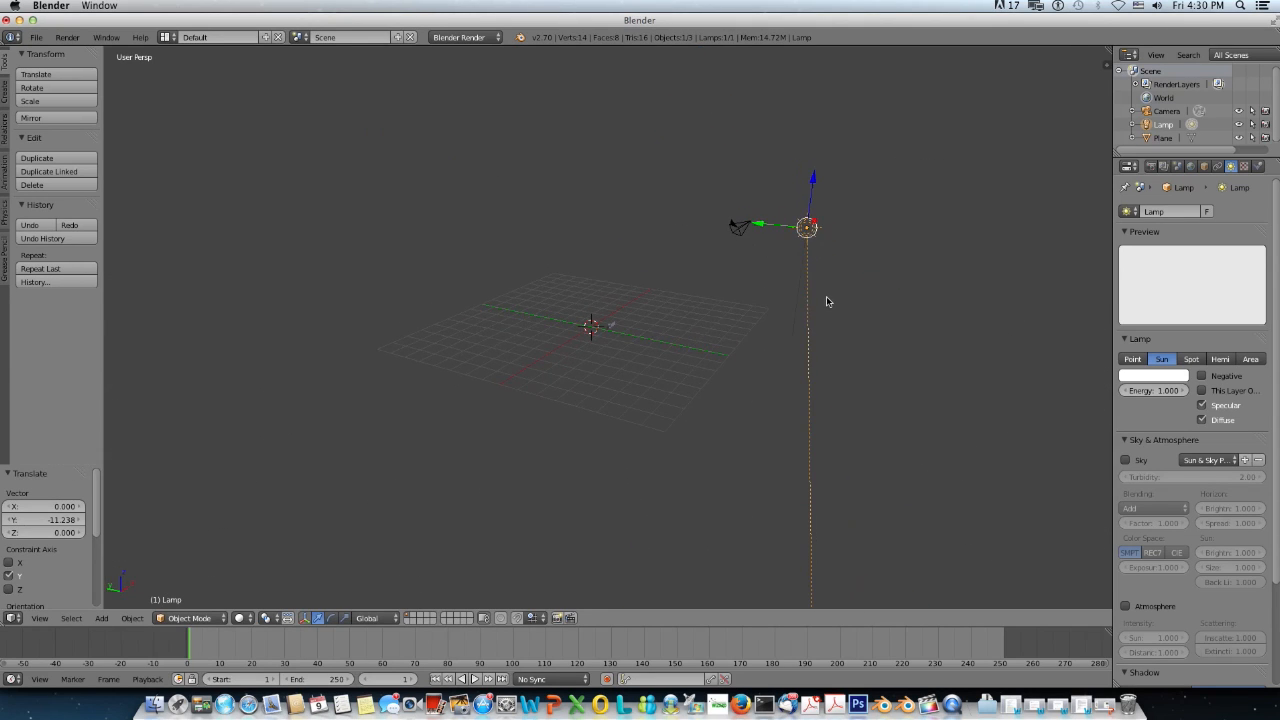
pyautogui.press('r')
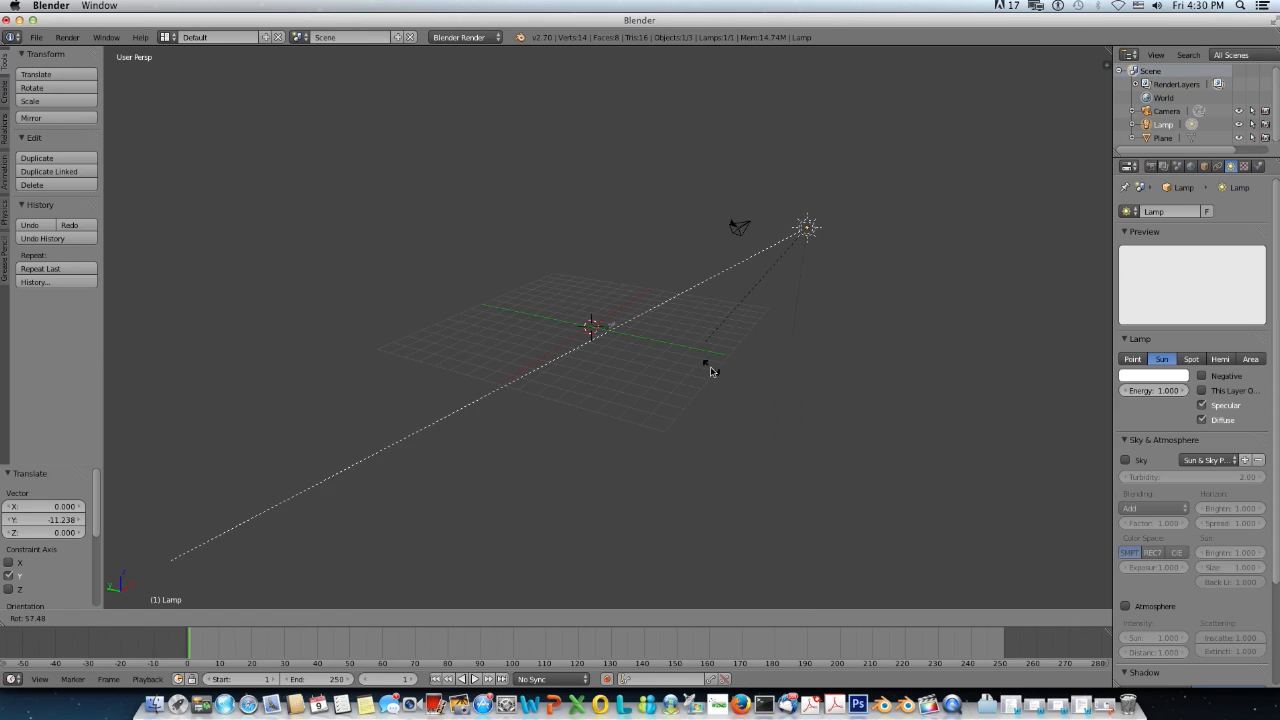
pyautogui.click(712, 362)
pyautogui.moveTo(714, 360); pyautogui.dragTo(686, 393, button='middle')
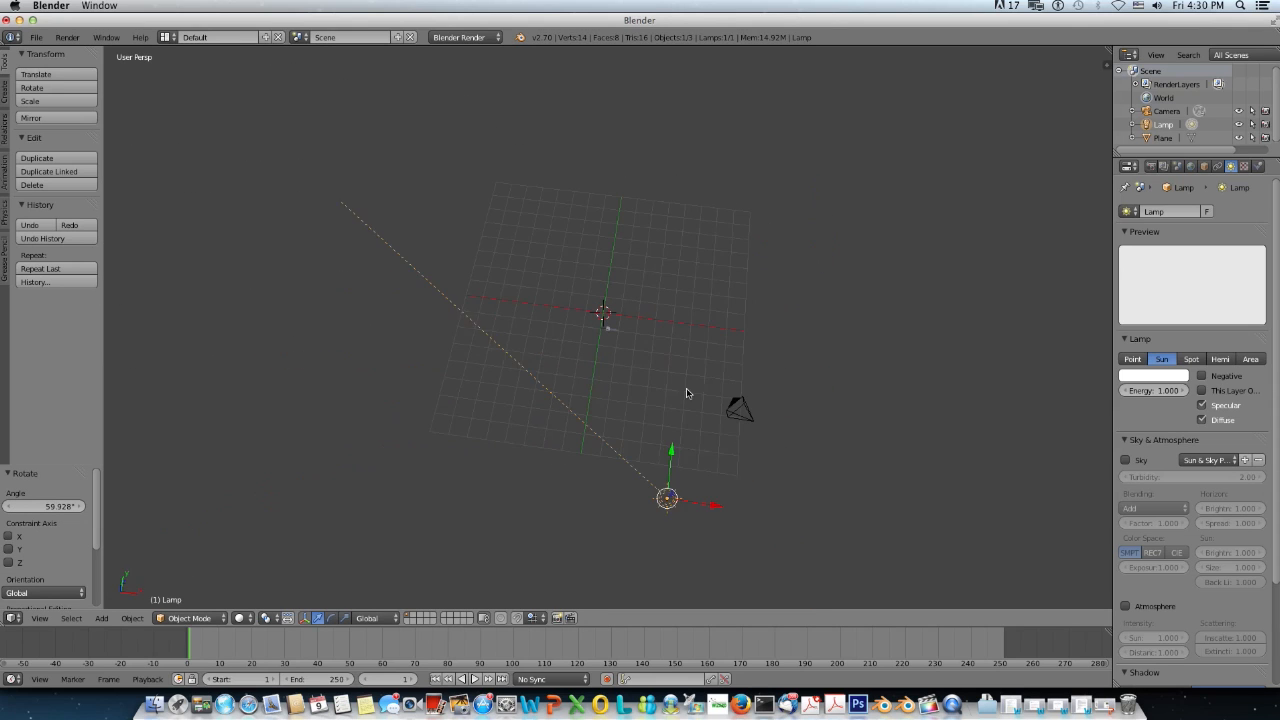
pyautogui.press('r')
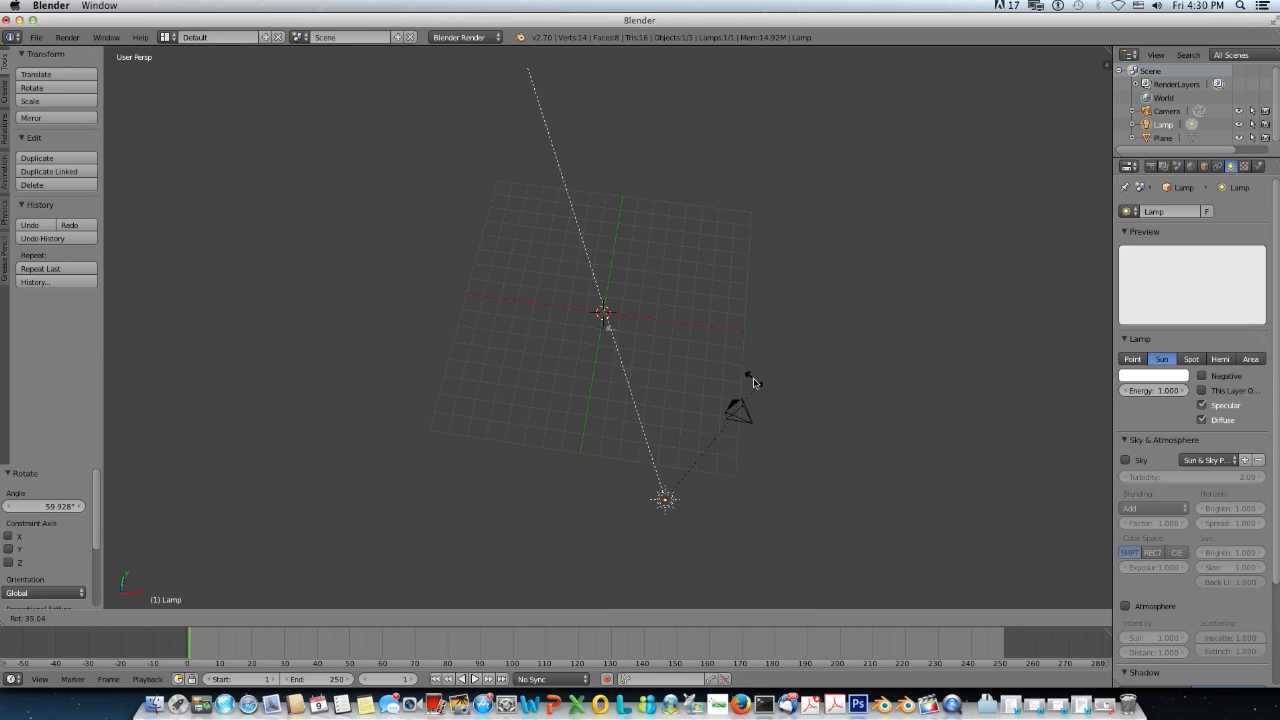
pyautogui.click(755, 382)
pyautogui.moveTo(755, 382); pyautogui.dragTo(750, 293, button='middle')
pyautogui.press('r')
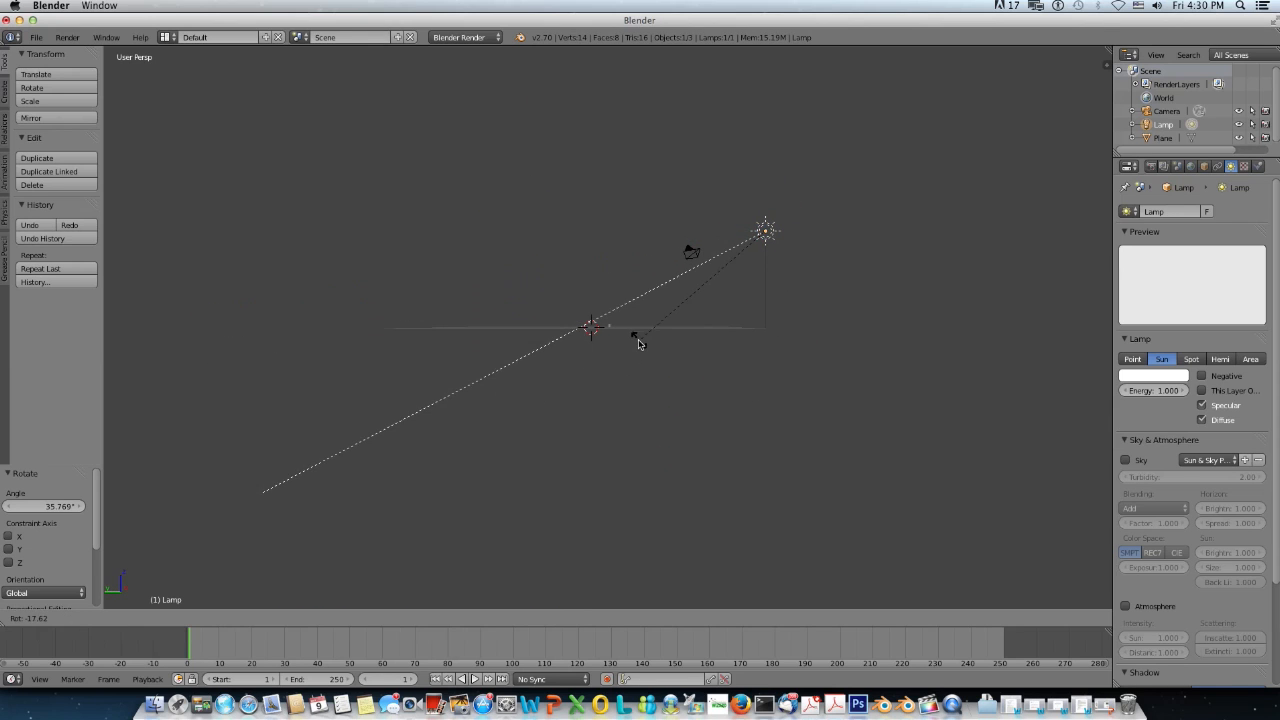
pyautogui.click(640, 341)
# Step: Check the shading on the building's walls and raise the sun lamp's energy
pyautogui.moveTo(700, 331); pyautogui.dragTo(688, 342, button='middle')
pyautogui.press('KP_1')
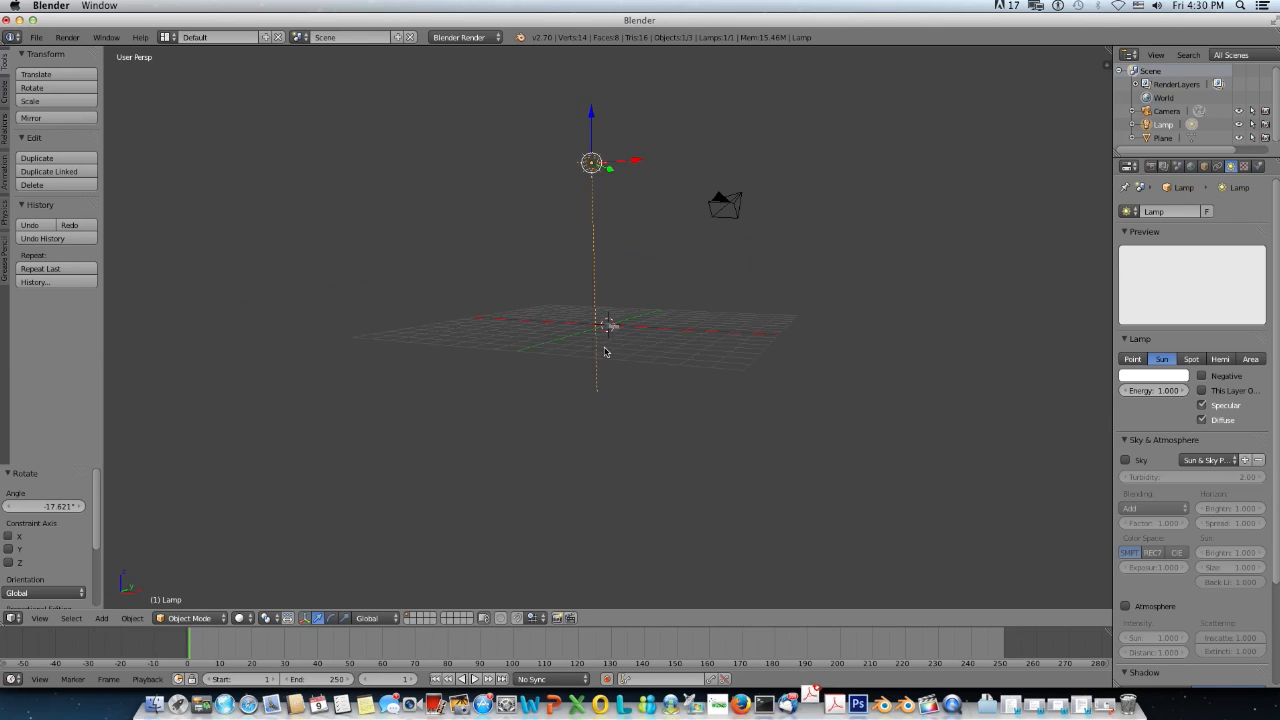
pyautogui.press('KP_5')
pyautogui.scroll(10, 604, 351)
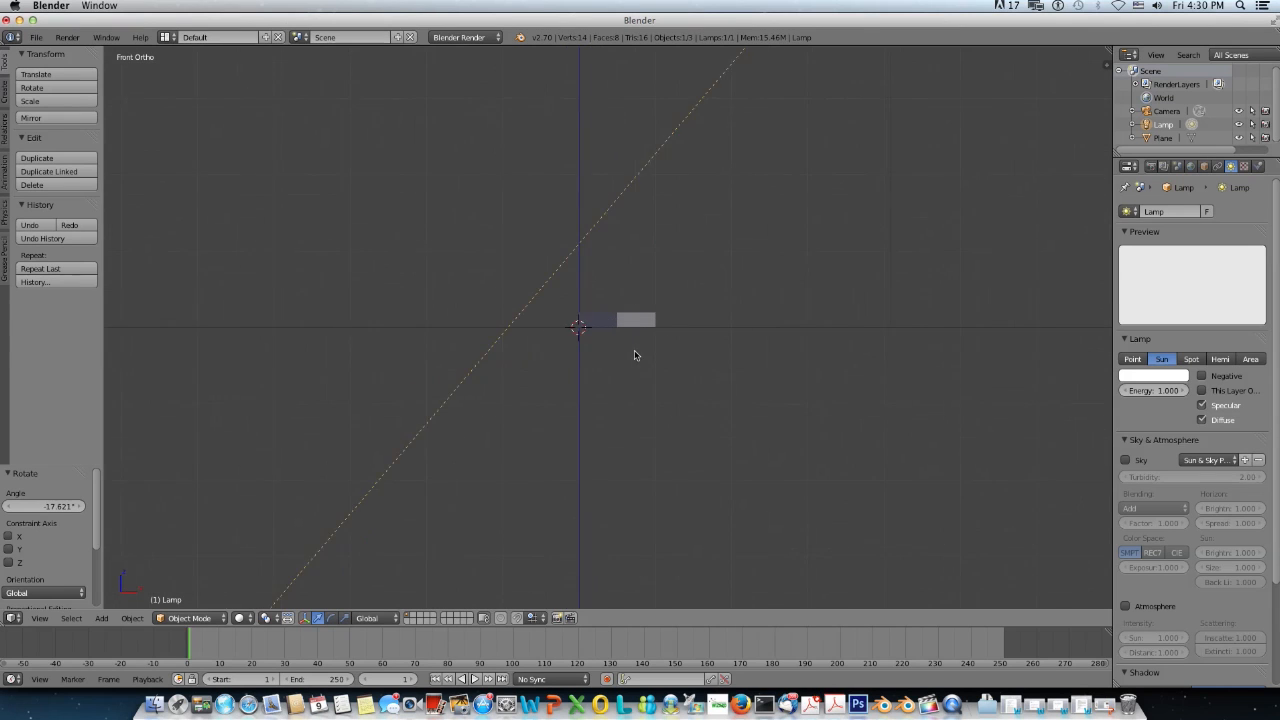
pyautogui.press('KP_5')
pyautogui.moveTo(632, 379); pyautogui.dragTo(568, 406, button='middle')
pyautogui.scroll(-10, 563, 408)
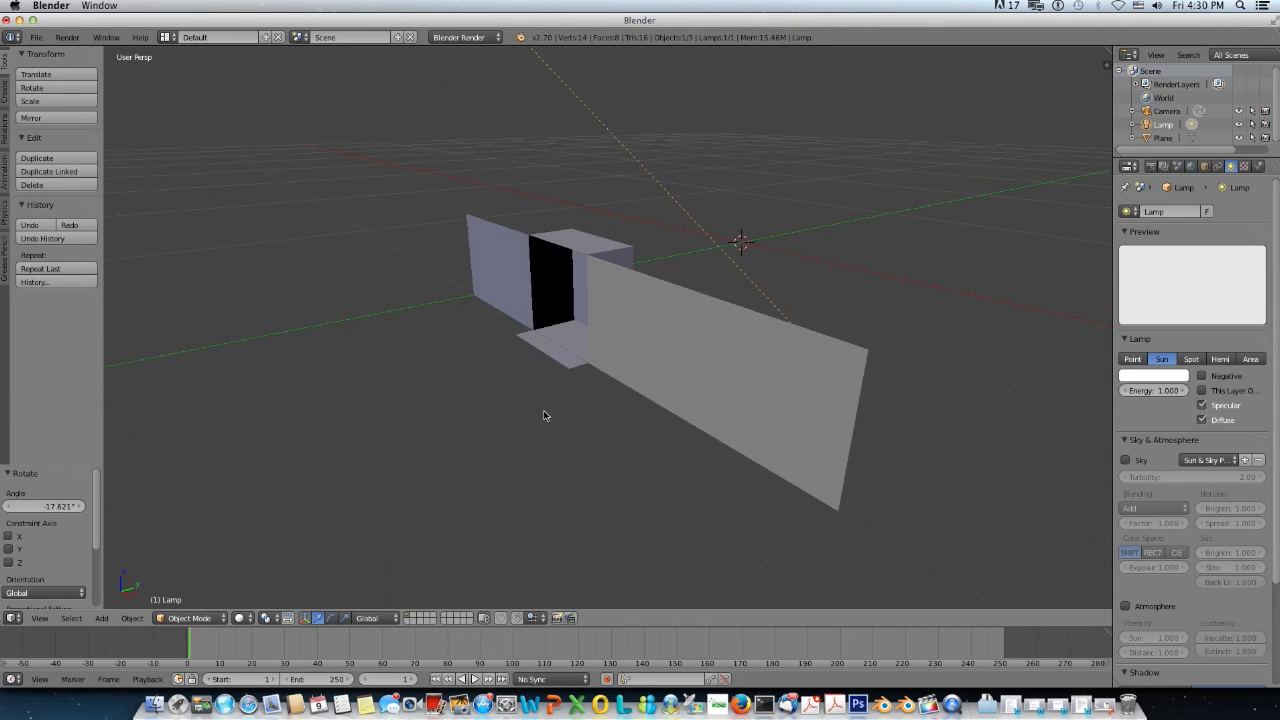
pyautogui.scroll(-5, 540, 403)
pyautogui.scroll(10, 537, 395)
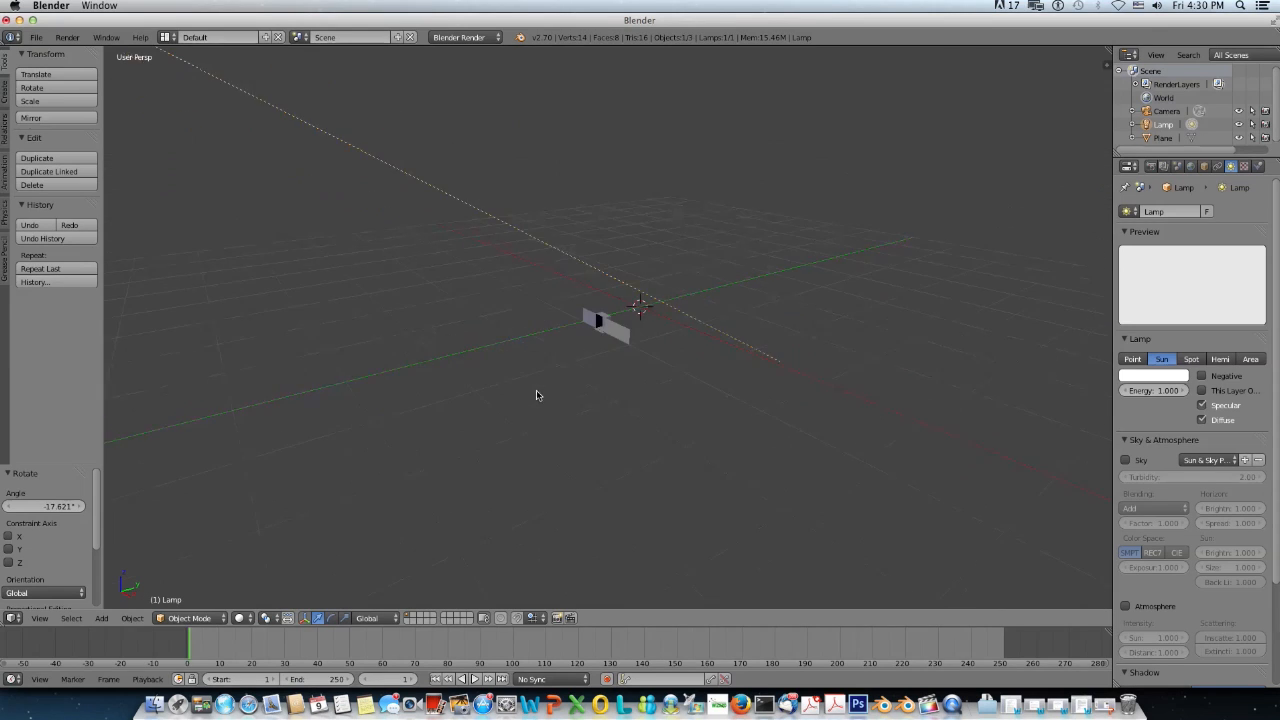
pyautogui.moveTo(1141, 394); pyautogui.dragTo(1175, 390)
# Step: Delete the ceiling face covering the balcony recess
pyautogui.moveTo(757, 420)
pyautogui.mouseDown(button='middle')
pyautogui.moveTo(608, 434)
pyautogui.moveTo(683, 409)
pyautogui.moveTo(739, 414)
pyautogui.mouseUp(button='middle')
pyautogui.scroll(5, 705, 418)
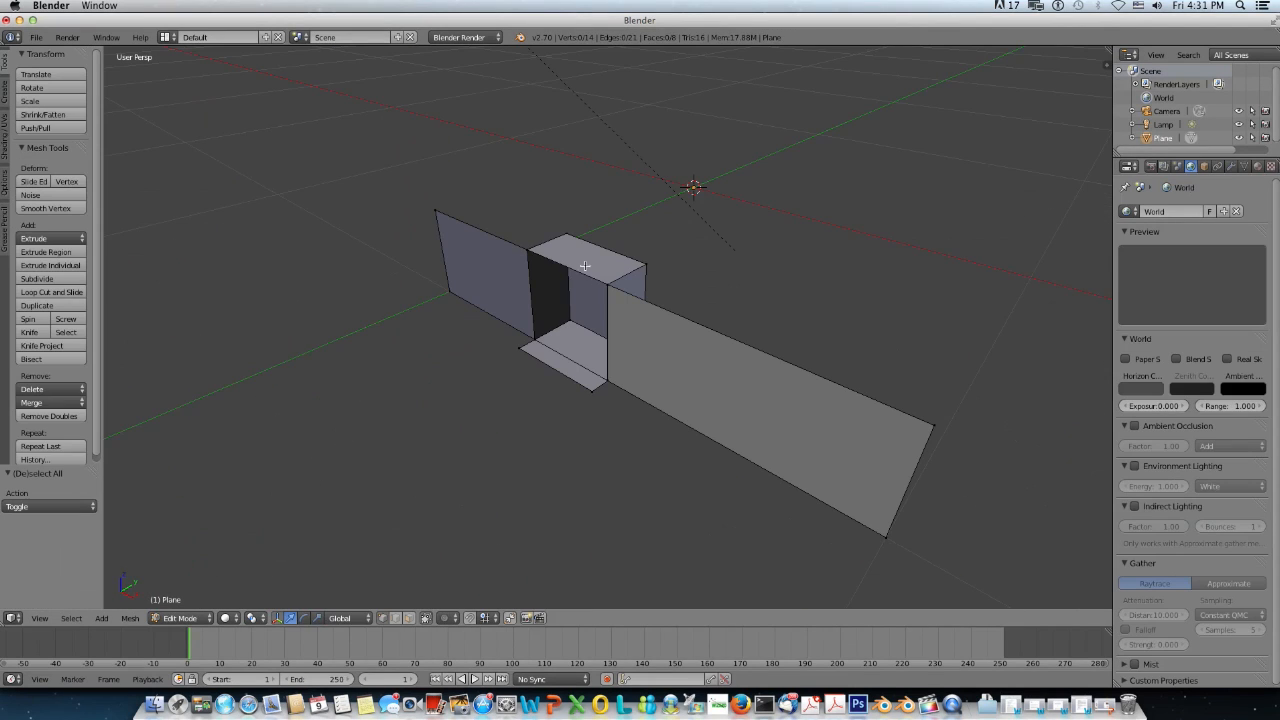
pyautogui.click(410, 618)
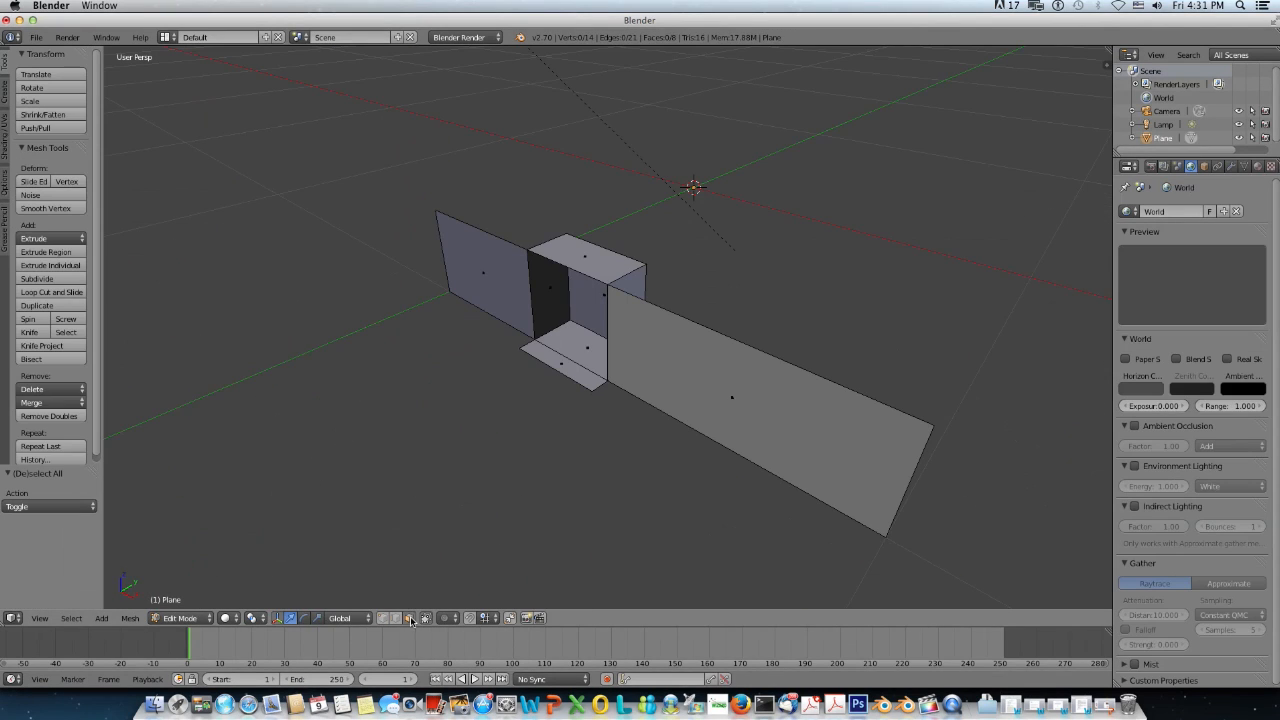
pyautogui.rightClick(581, 256)
pyautogui.press('x')
pyautogui.click(581, 250)
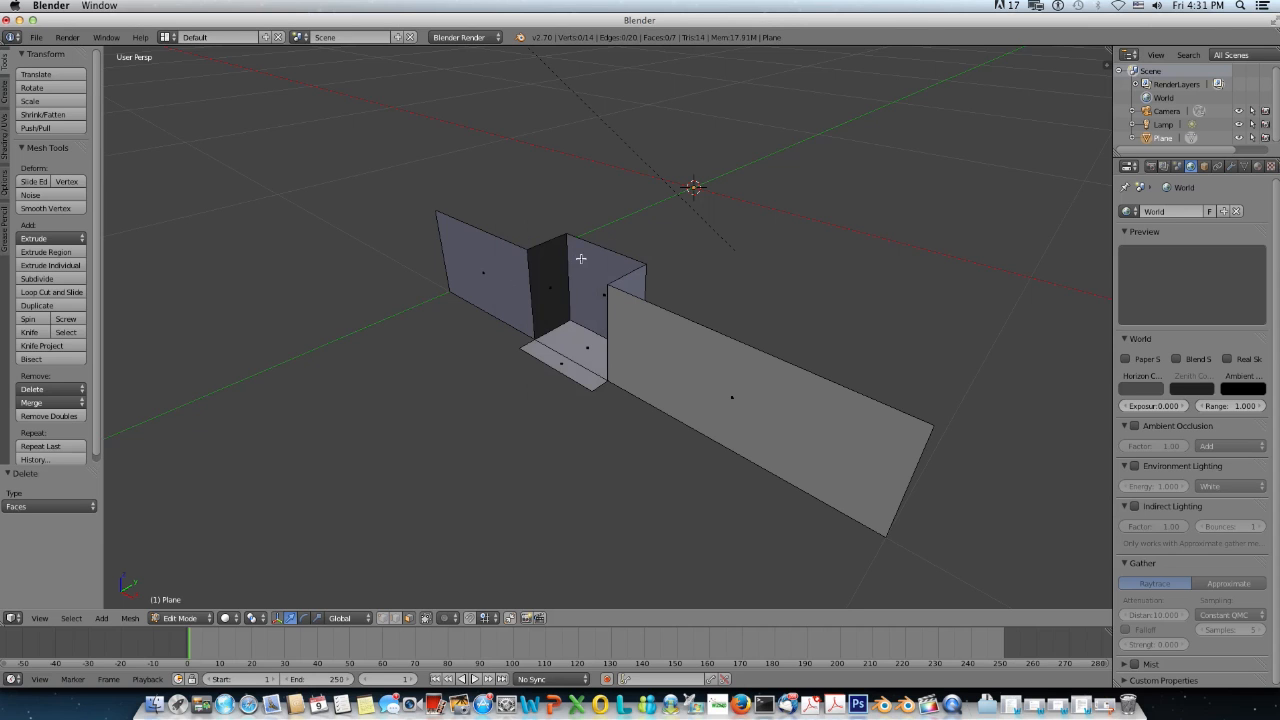
# Step: Add one horizontal loop cut around all the walls and slide it down by a factor of about 0.475 in front view
pyautogui.moveTo(580, 289); pyautogui.dragTo(655, 281, button='middle')
pyautogui.scroll(-4, 531, 286)
pyautogui.scroll(5, 531, 286)
pyautogui.scroll(-3, 558, 287)
pyautogui.press('KP_1')
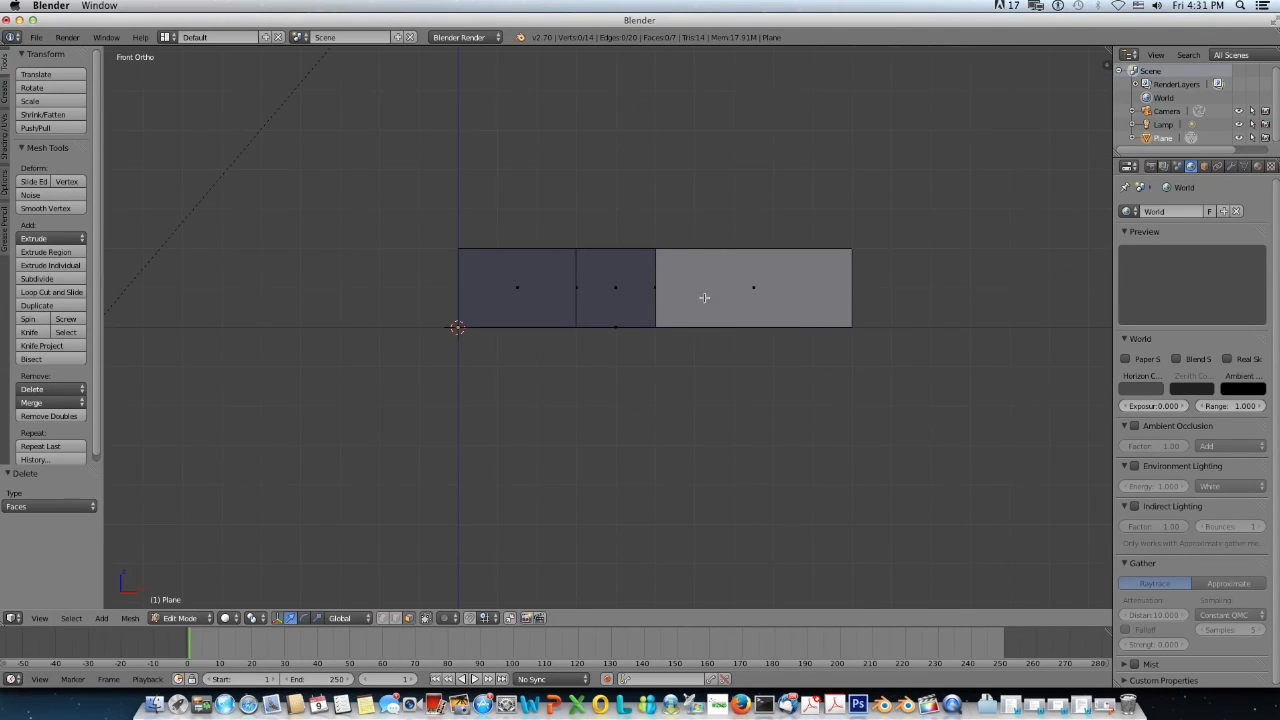
pyautogui.scroll(4, 704, 297)
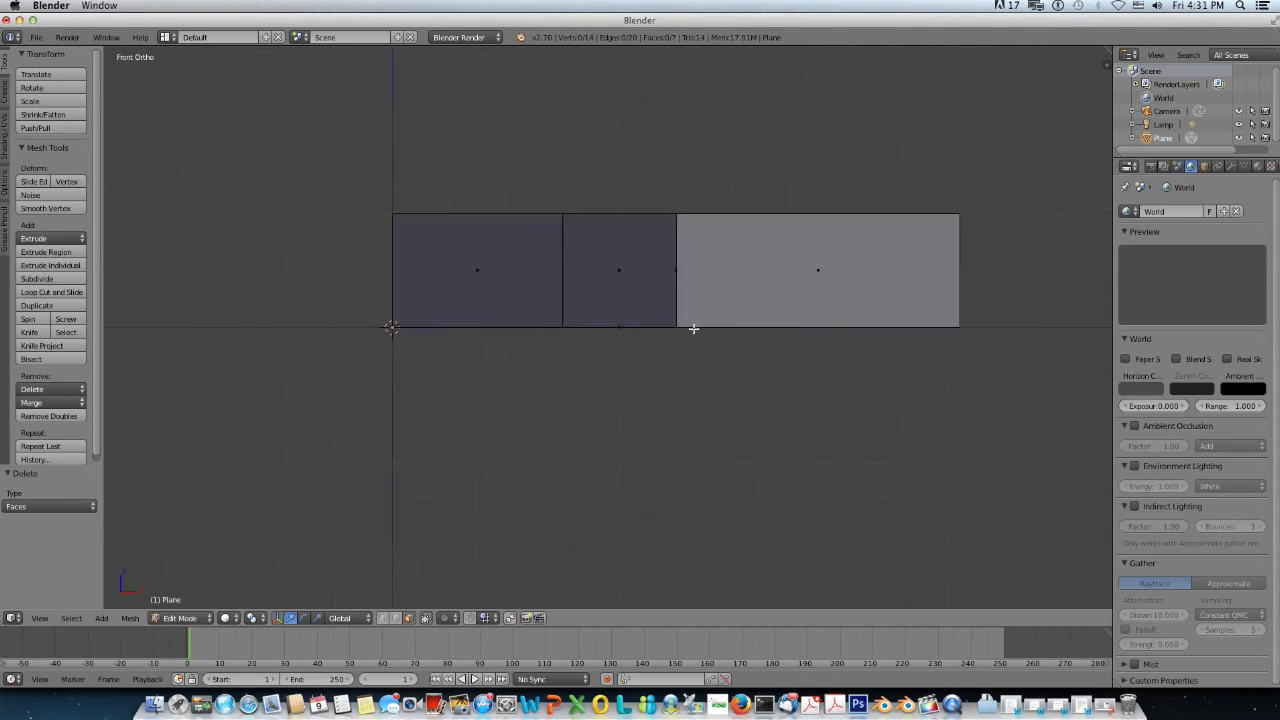
pyautogui.click(383, 619)
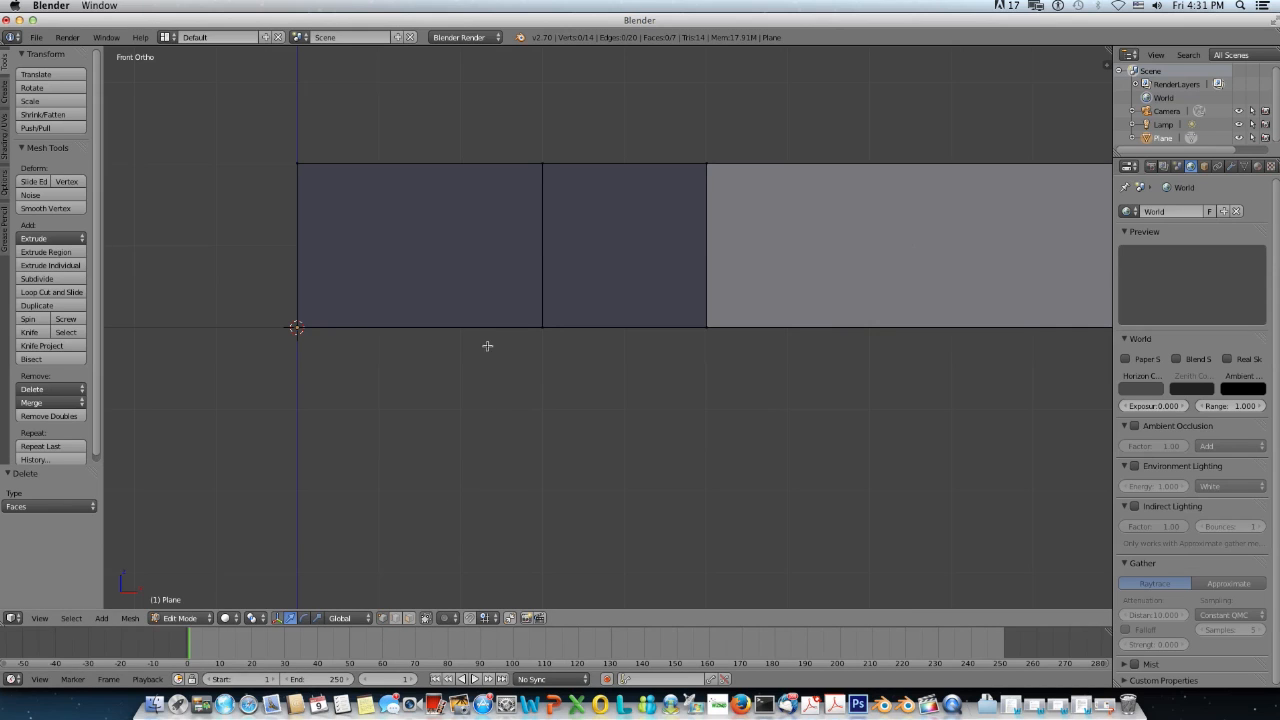
pyautogui.hotkey('ctrl', 'r')
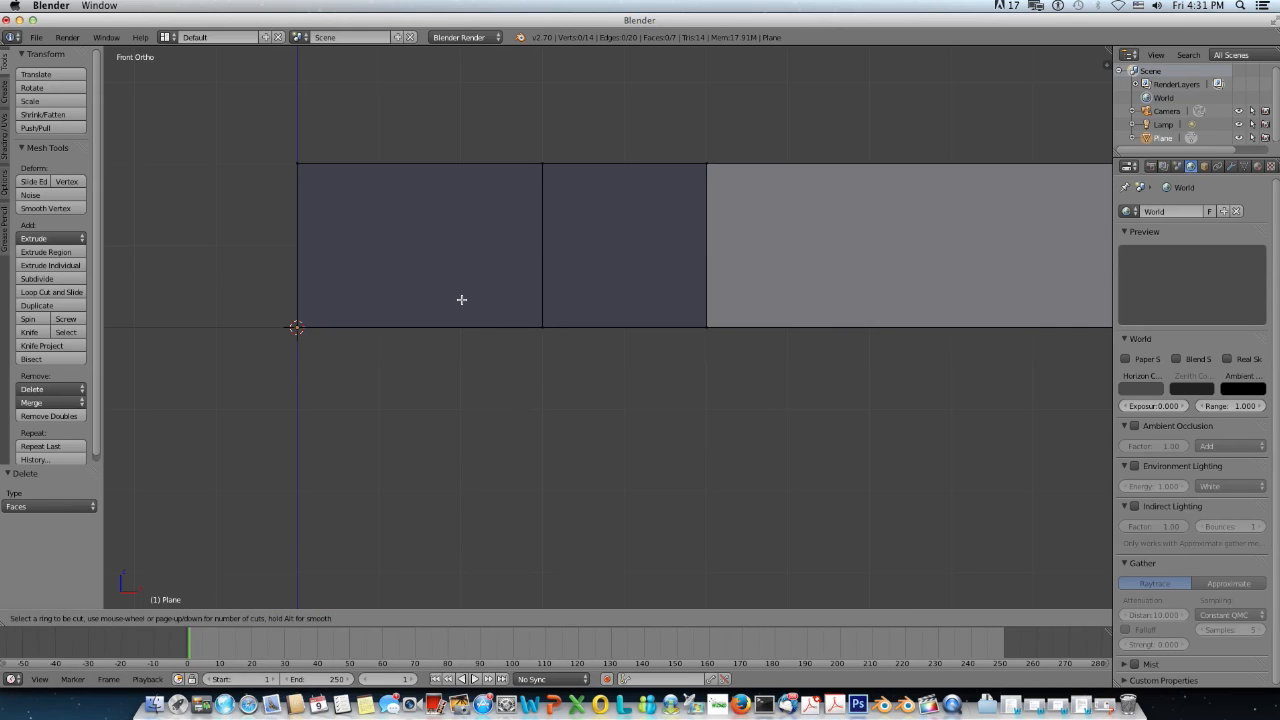
pyautogui.click(295, 280)
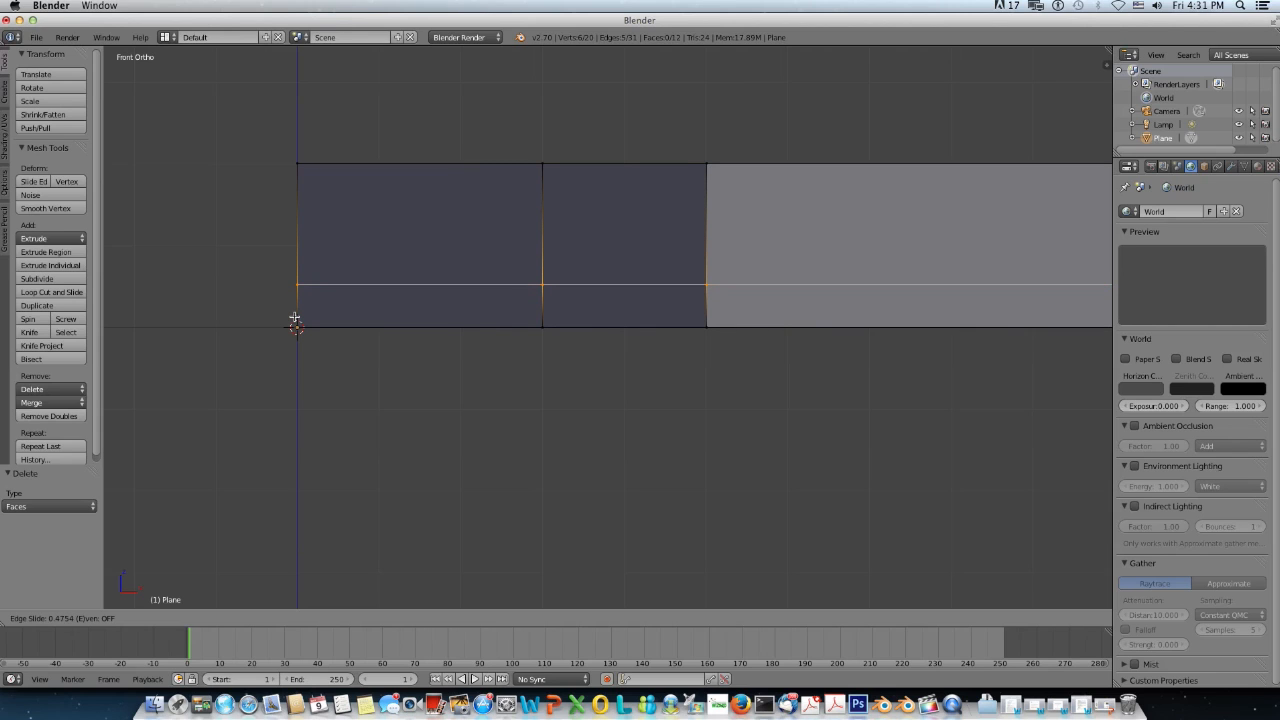
pyautogui.click(295, 320)
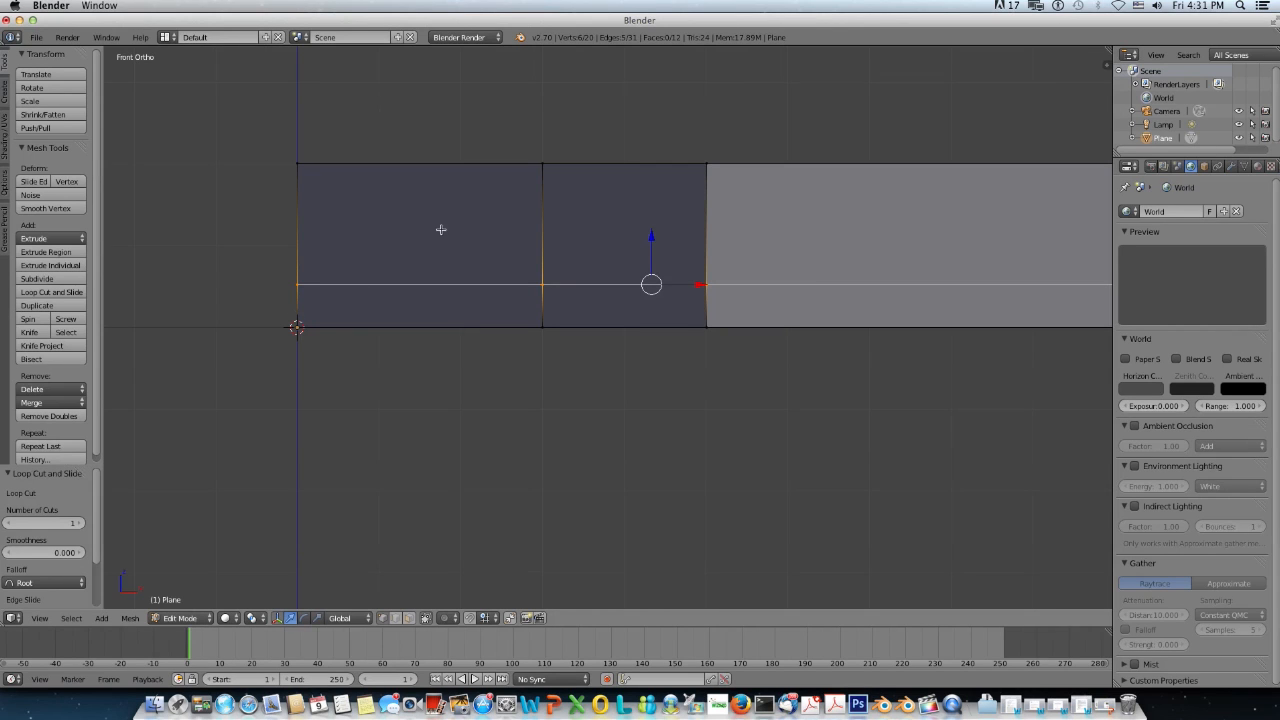
# Step: Add a second horizontal loop cut around the walls and slide it close to their upper edge, by a factor of about -0.856
pyautogui.hotkey('ctrl', 'r')
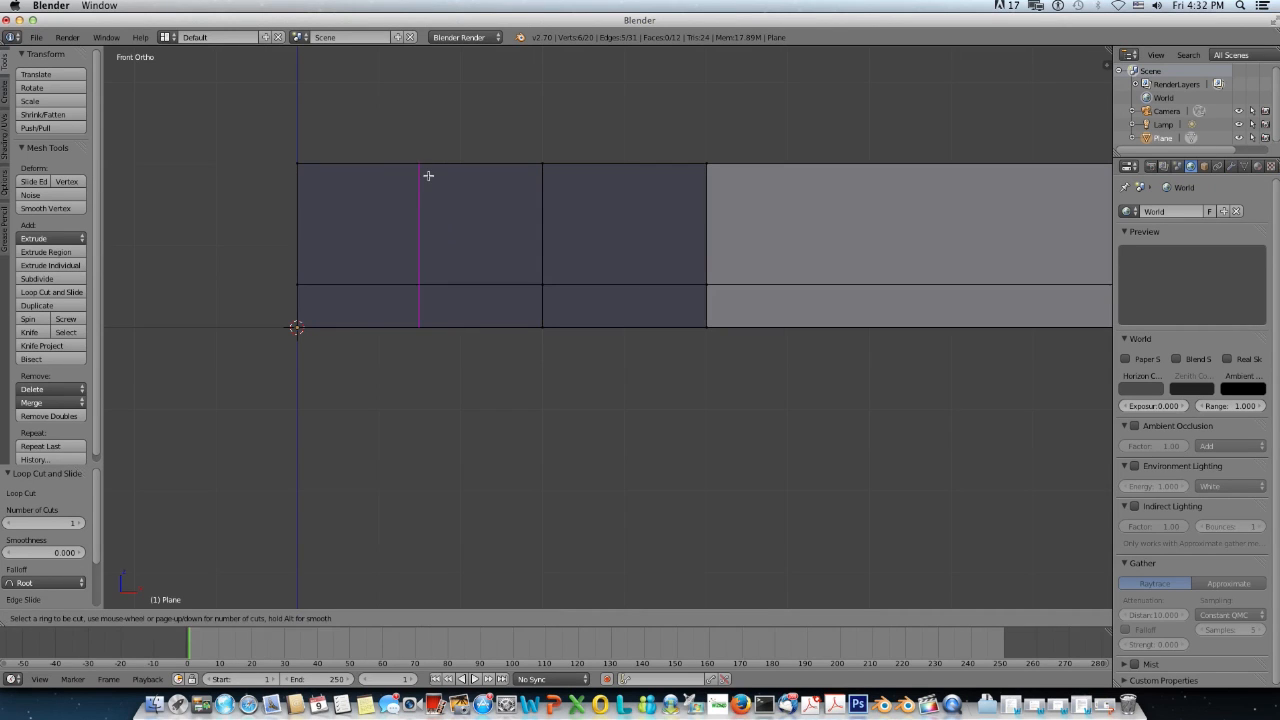
pyautogui.click(298, 173)
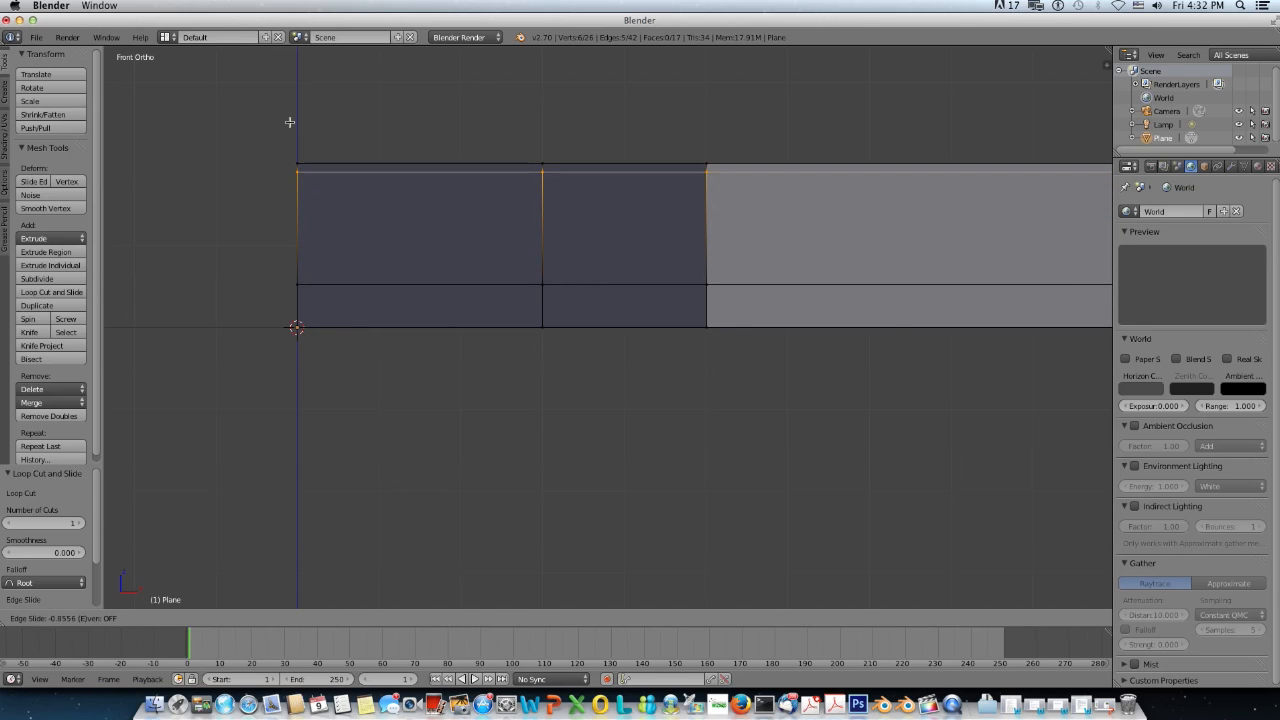
pyautogui.click(289, 122)
pyautogui.scroll(-1, 451, 217)
pyautogui.hotkey('ctrl', 'r')
pyautogui.click(456, 195)
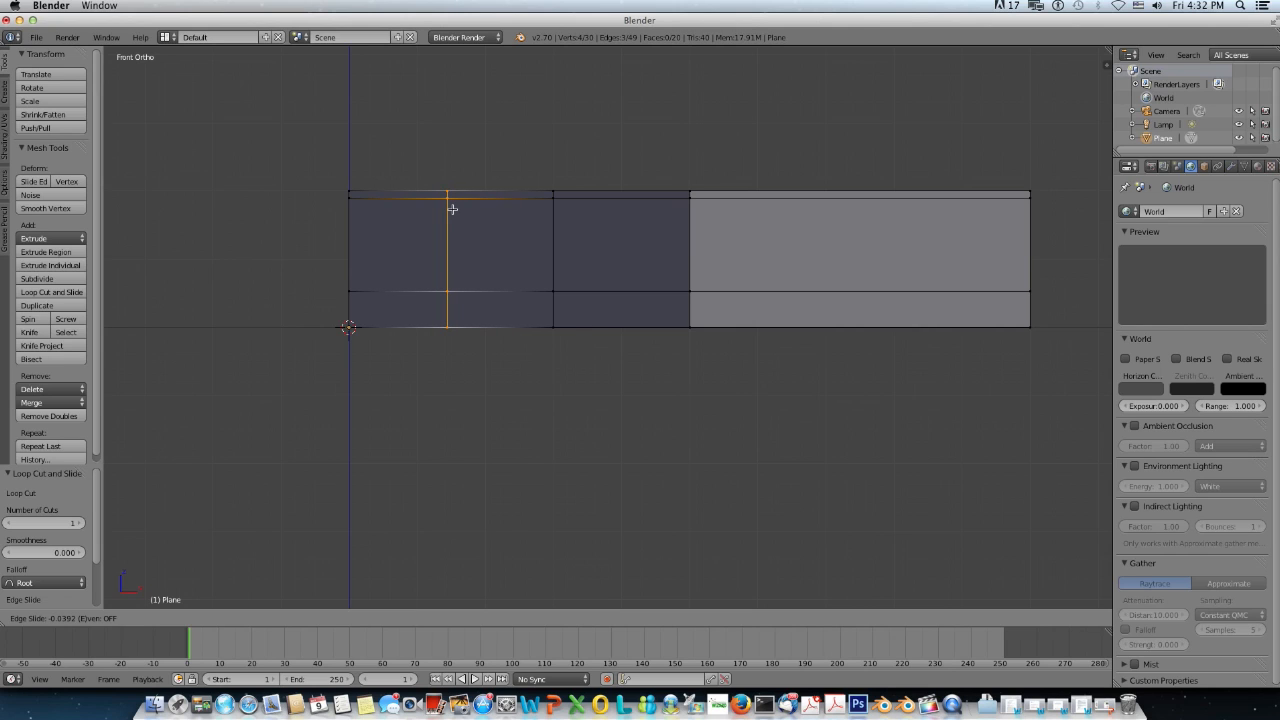
pyautogui.click(452, 209)
pyautogui.hotkey('ctrl', 'z')
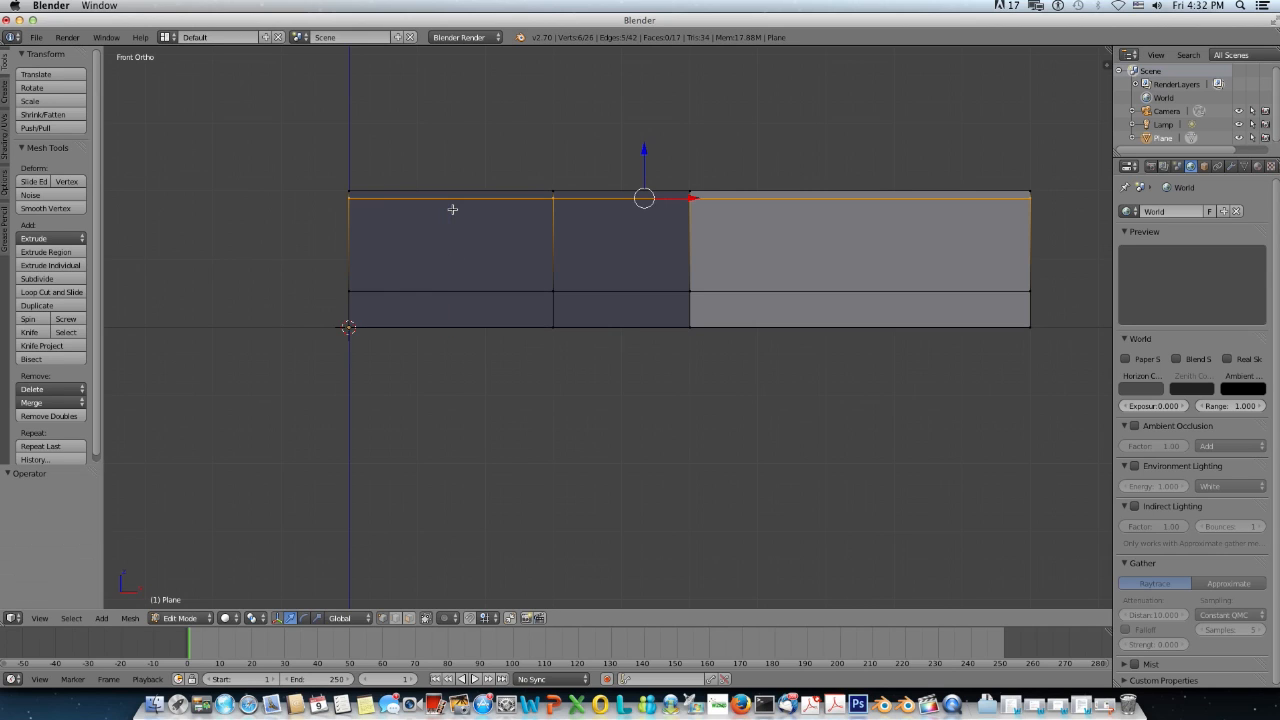
# Step: Add four vertical loop cuts to the wall section beside the balcony recess and spread them along X by a scale of about 1.43
pyautogui.hotkey('ctrl', 'r')
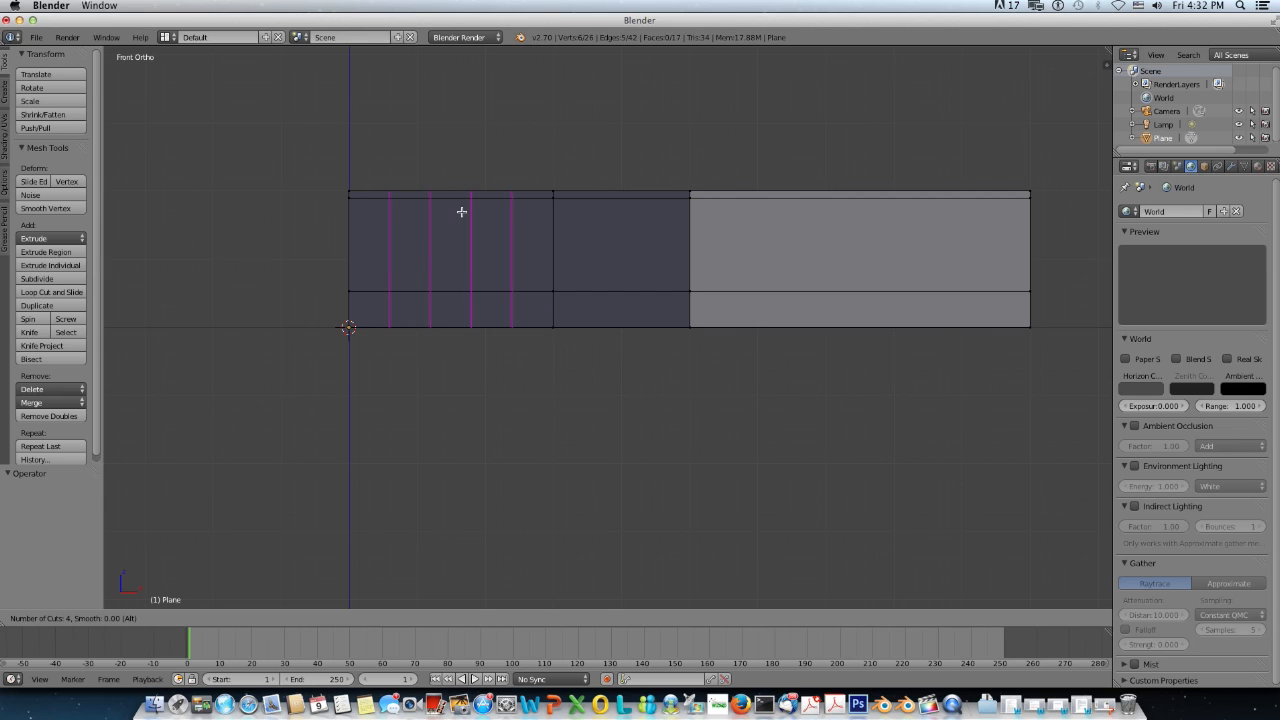
pyautogui.click(461, 211)
pyautogui.rightClick(461, 211)
pyautogui.press('s')
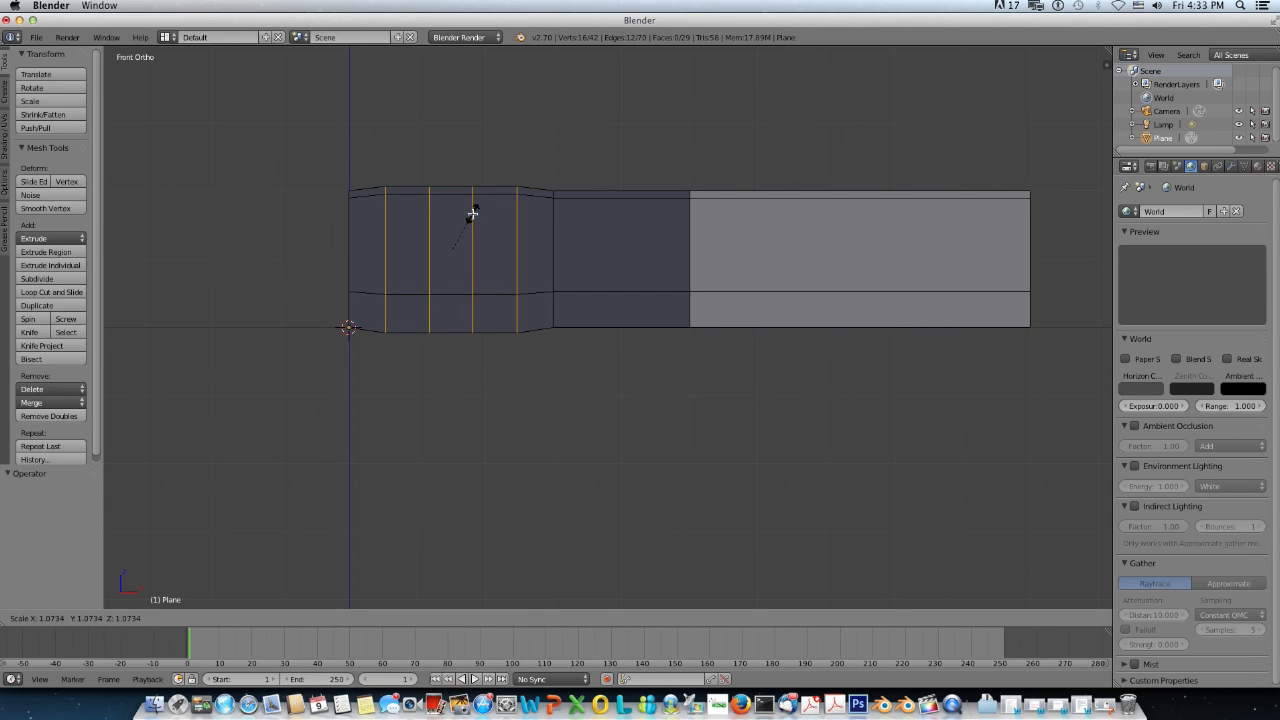
pyautogui.press('x')
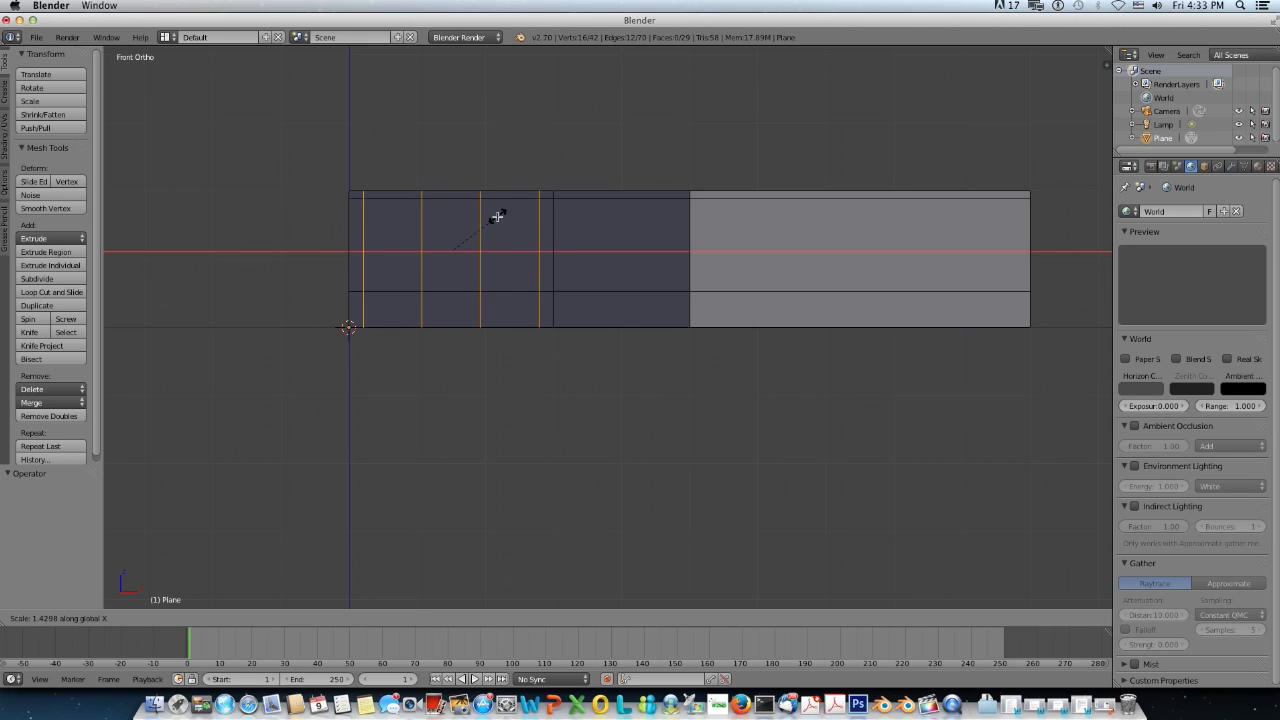
pyautogui.click(497, 217)
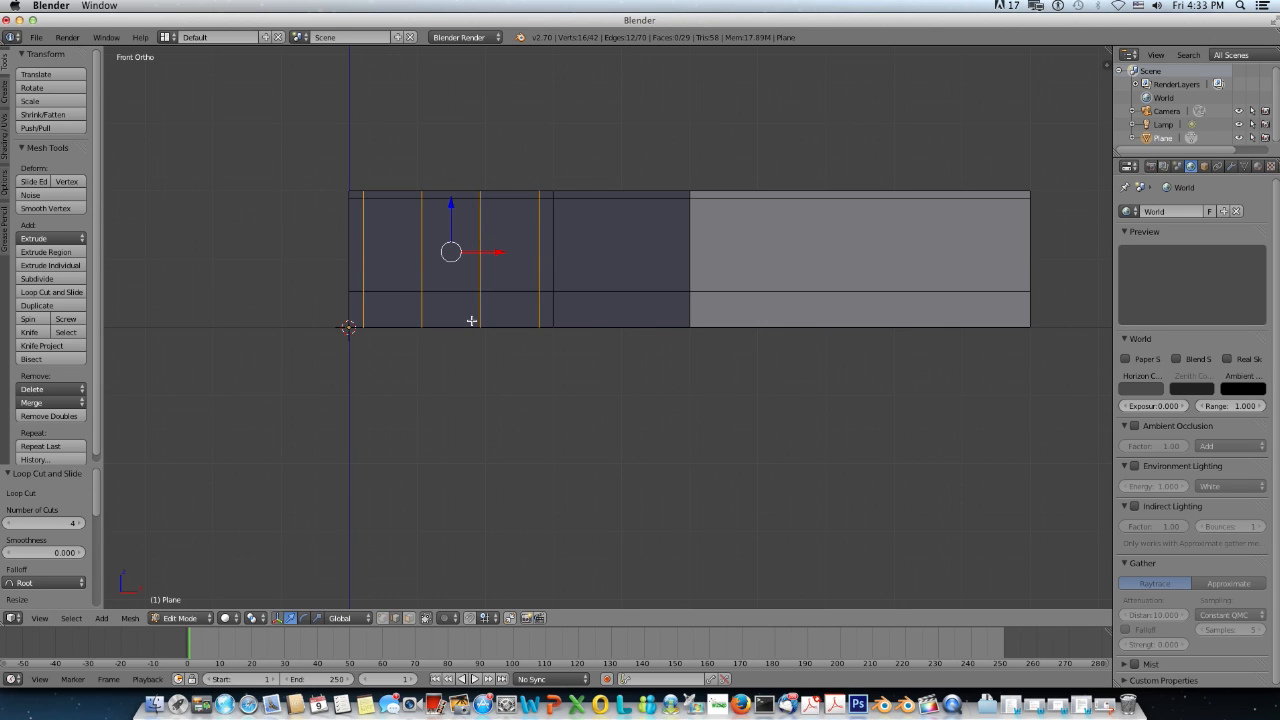
# Step: Extrude the lower band faces of both front walls outward along Y by about -0.004, leaving out the balcony recess
pyautogui.moveTo(472, 320); pyautogui.dragTo(457, 346, button='middle')
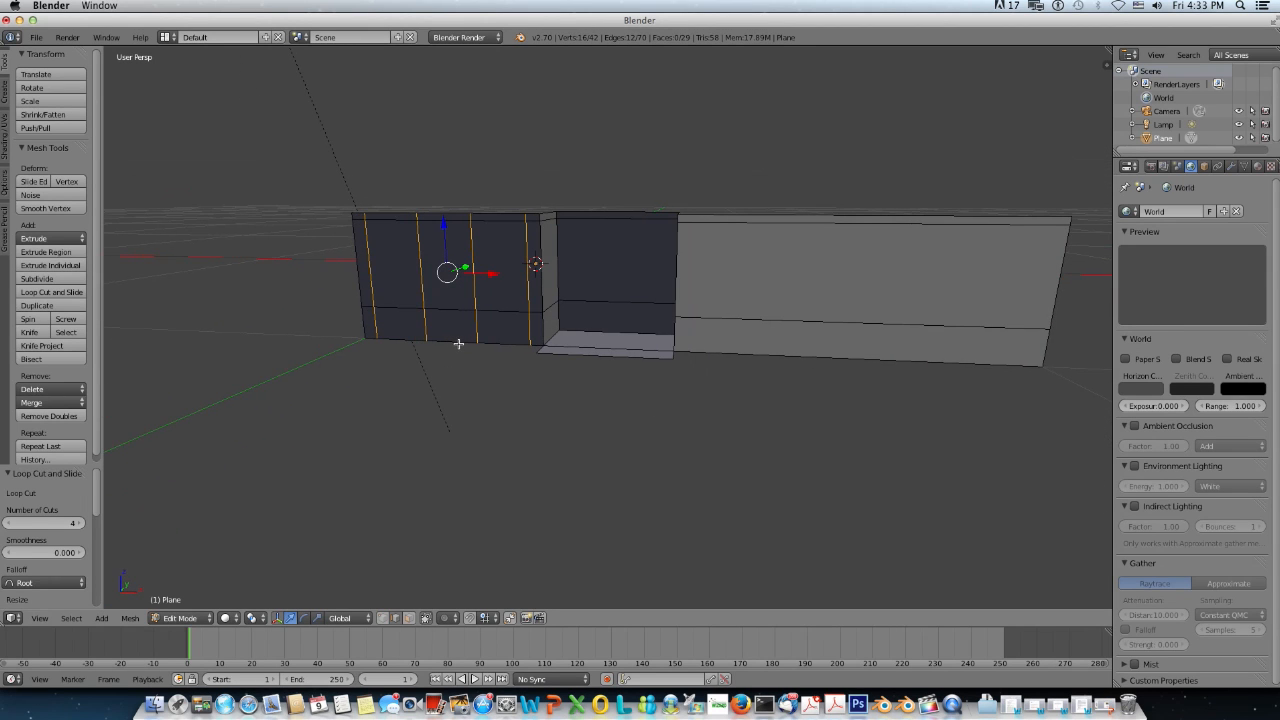
pyautogui.click(408, 617)
pyautogui.click(368, 322)
pyautogui.keyDown('shift'); pyautogui.click(389, 322); pyautogui.keyUp('shift')
pyautogui.keyDown('shift'); pyautogui.rightClick(451, 325); pyautogui.keyUp('shift')
pyautogui.keyDown('shift'); pyautogui.rightClick(503, 325); pyautogui.keyUp('shift')
pyautogui.keyDown('shift'); pyautogui.rightClick(537, 327); pyautogui.keyUp('shift')
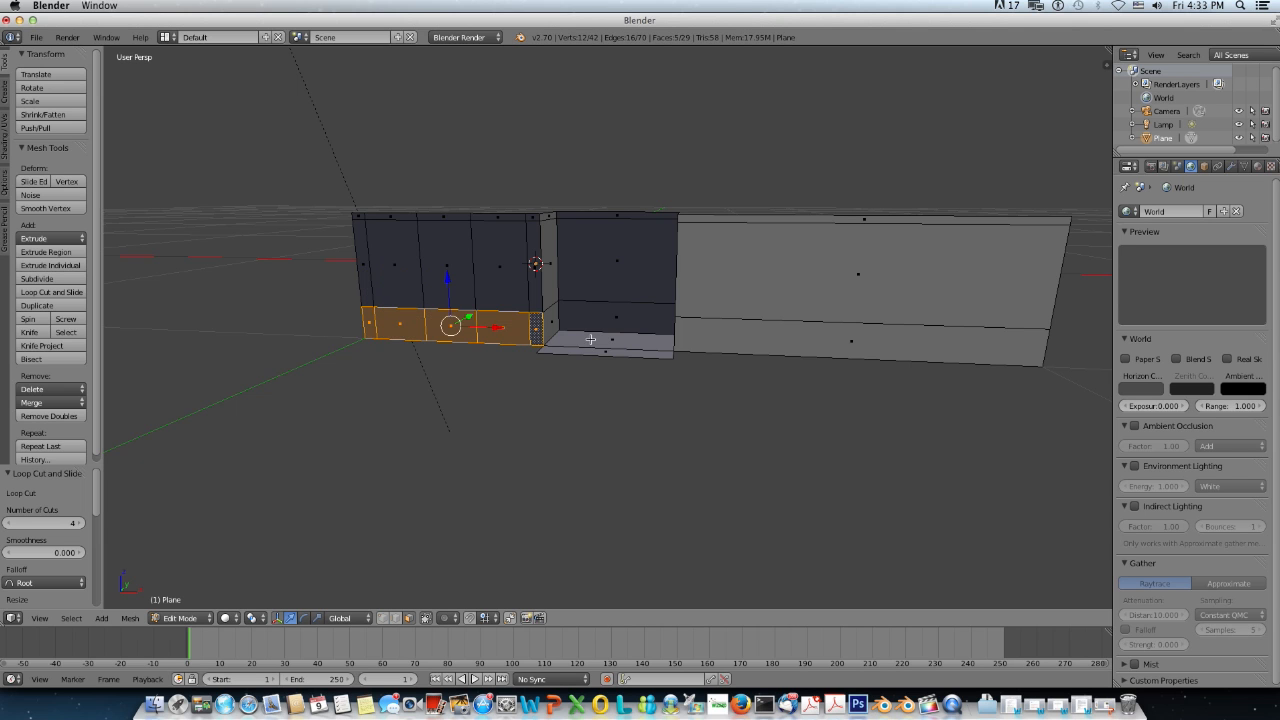
pyautogui.keyDown('shift'); pyautogui.rightClick(749, 333); pyautogui.keyUp('shift')
pyautogui.scroll(-4, 779, 335)
pyautogui.moveTo(779, 335); pyautogui.dragTo(698, 350, button='middle')
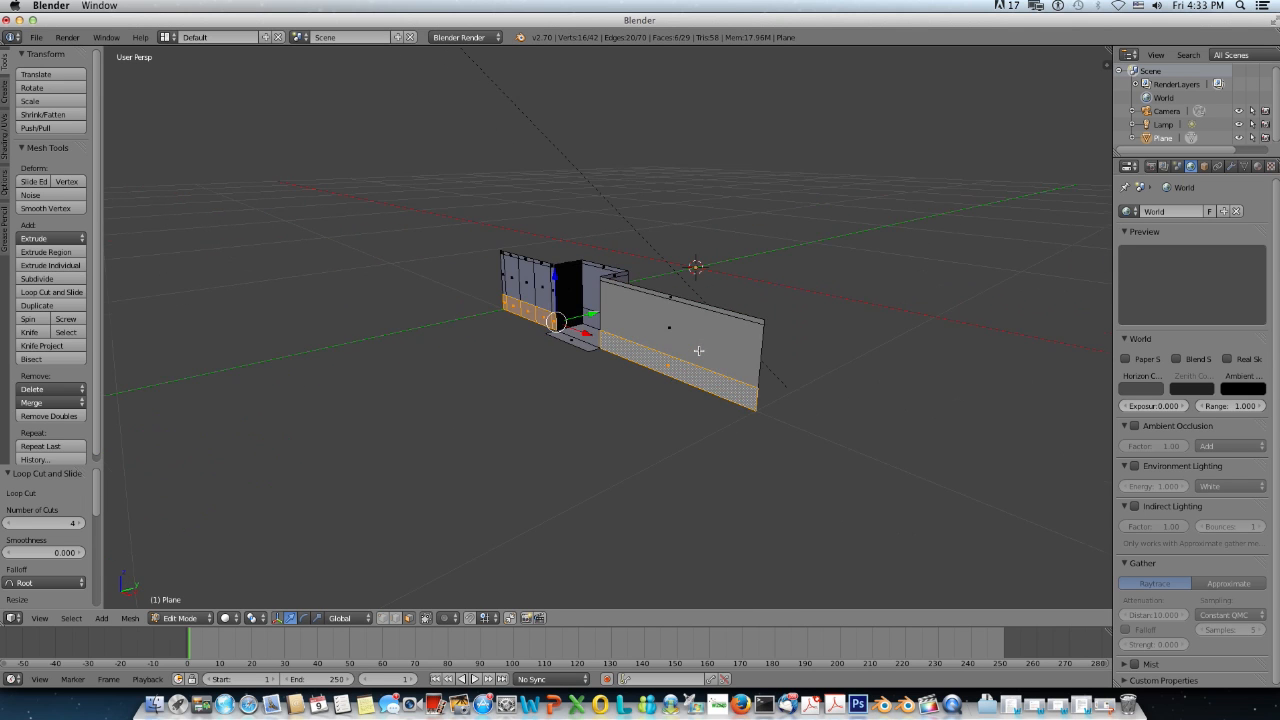
pyautogui.press('KP_3')
pyautogui.scroll(4, 694, 347)
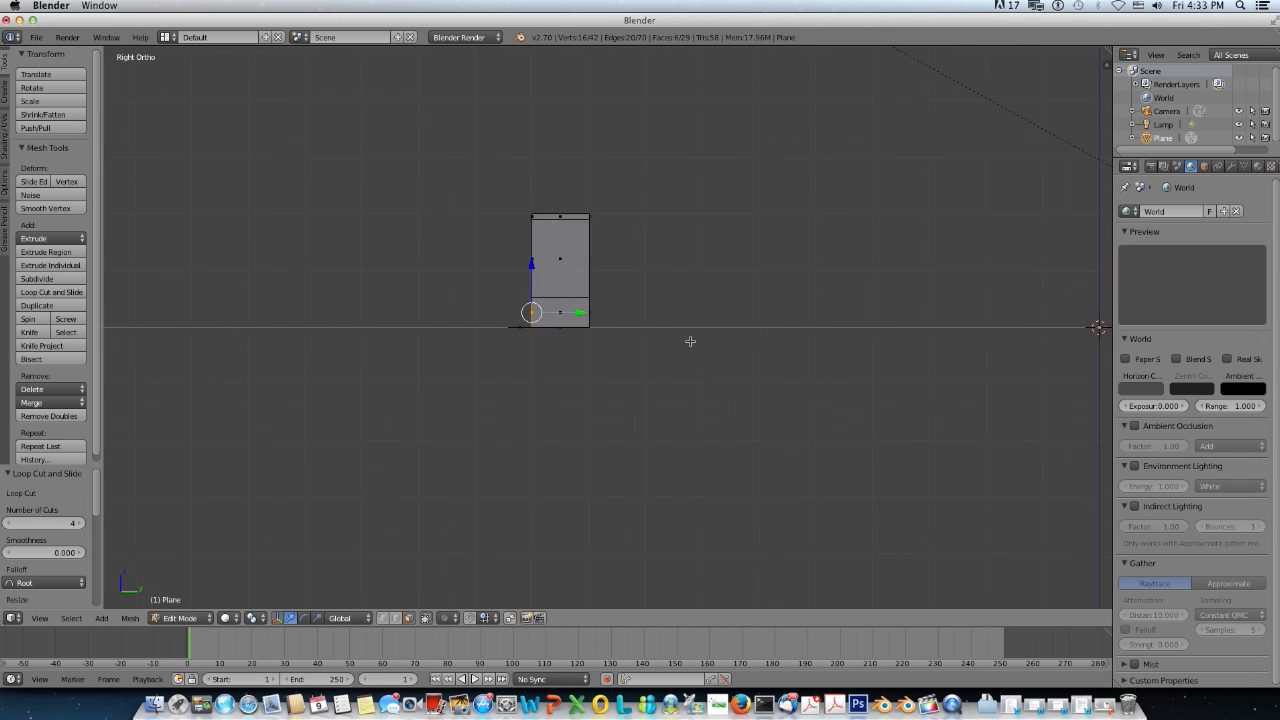
pyautogui.keyDown('shift'); pyautogui.moveTo(577, 360); pyautogui.dragTo(654, 389, button='middle'); pyautogui.keyUp('shift')
pyautogui.scroll(4, 655, 388)
pyautogui.scroll(2, 655, 388)
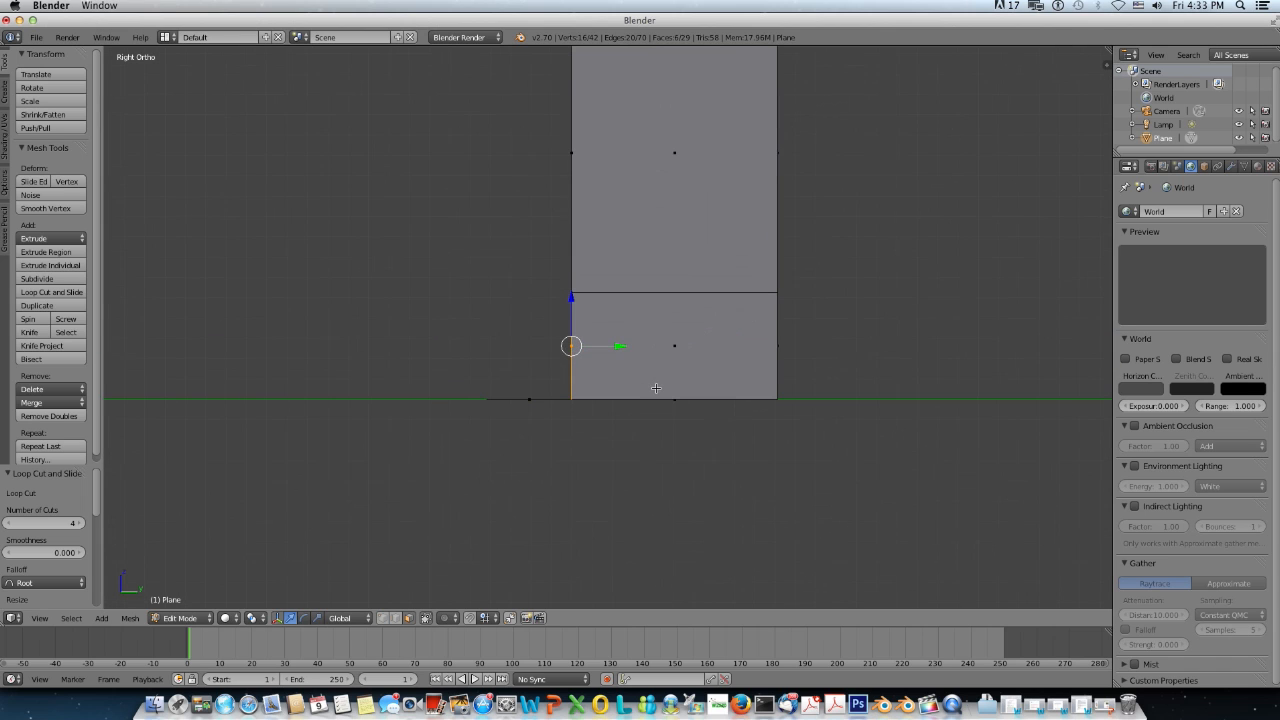
pyautogui.press('e')
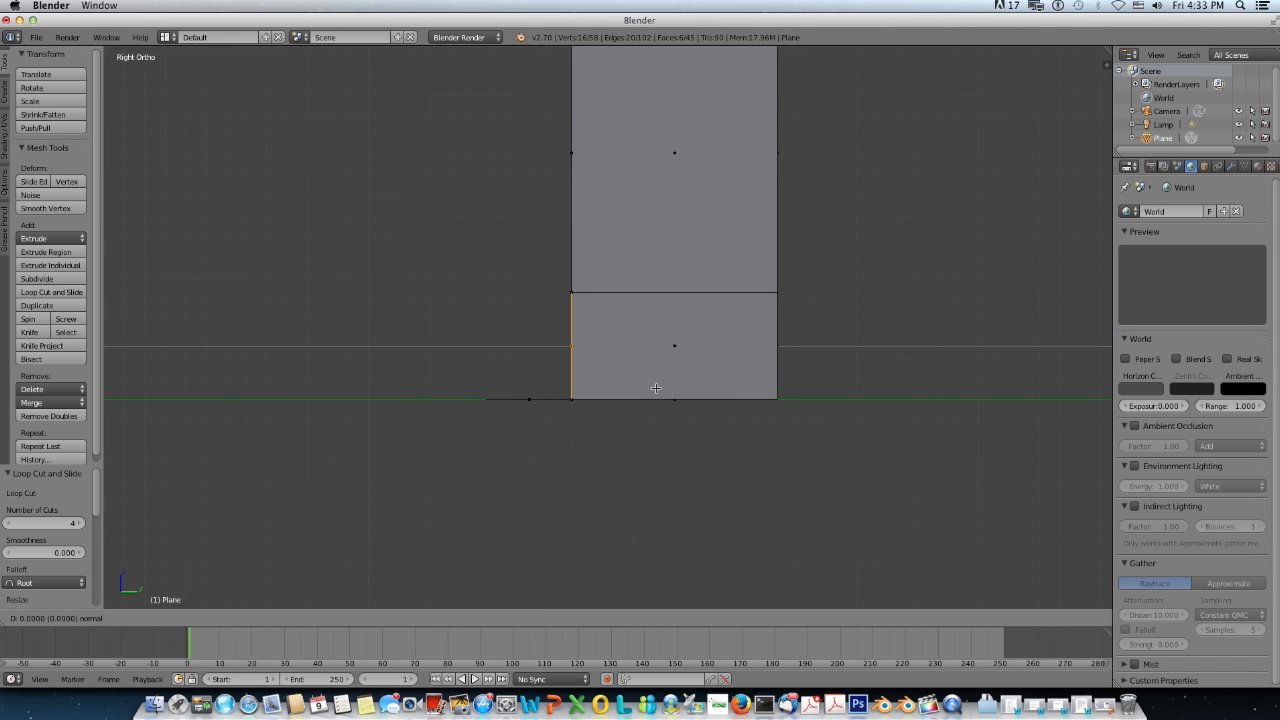
pyautogui.rightClick(655, 388)
pyautogui.press('g')
pyautogui.press('y')
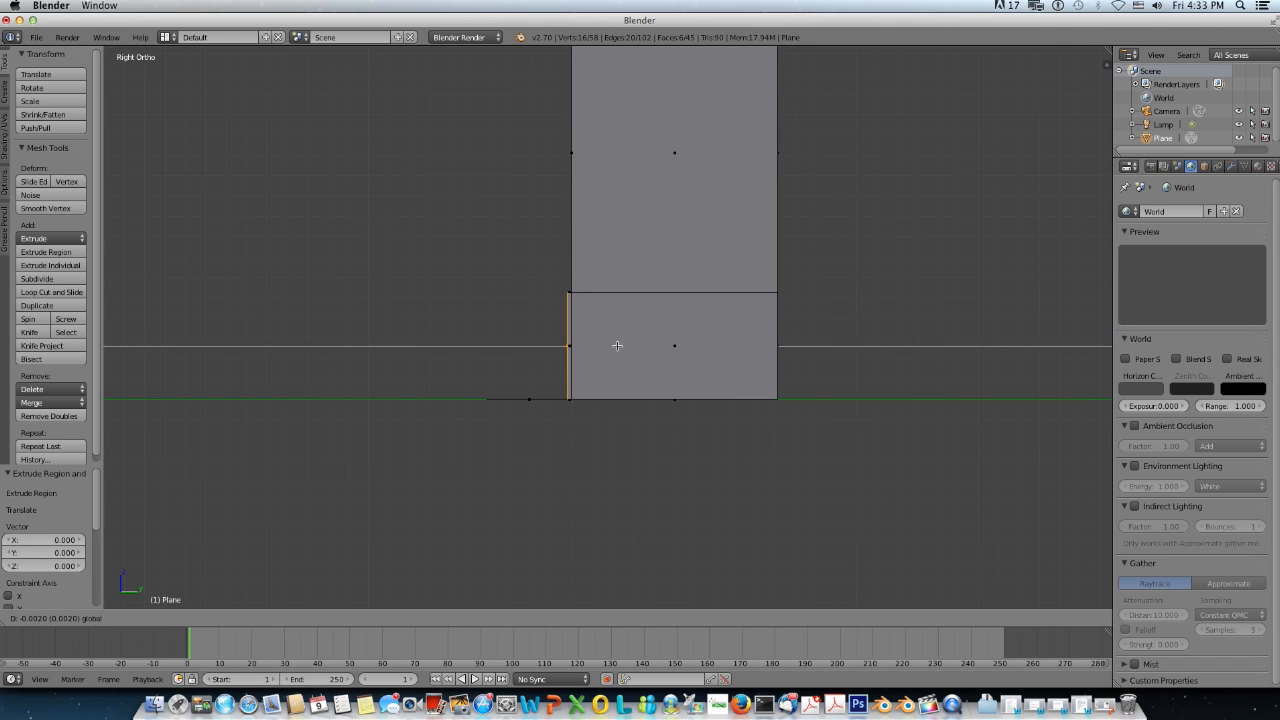
pyautogui.click(613, 346)
# Step: Extrude the thin upper band faces of both front walls outward along Y by about -0.002
pyautogui.scroll(-2, 617, 350)
pyautogui.moveTo(617, 357); pyautogui.dragTo(785, 391, button='middle')
pyautogui.scroll(-3, 704, 384)
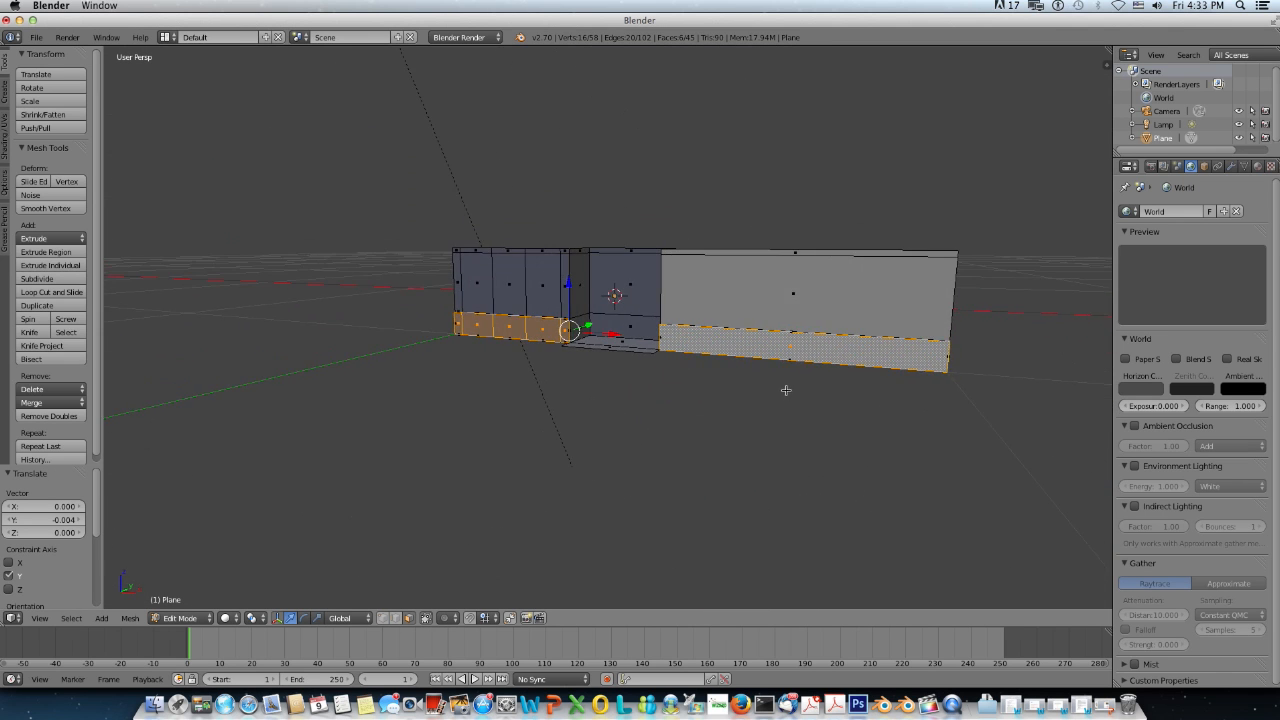
pyautogui.scroll(3, 783, 390)
pyautogui.moveTo(704, 390)
pyautogui.mouseDown(button='middle')
pyautogui.moveTo(791, 397)
pyautogui.moveTo(723, 380)
pyautogui.mouseUp(button='middle')
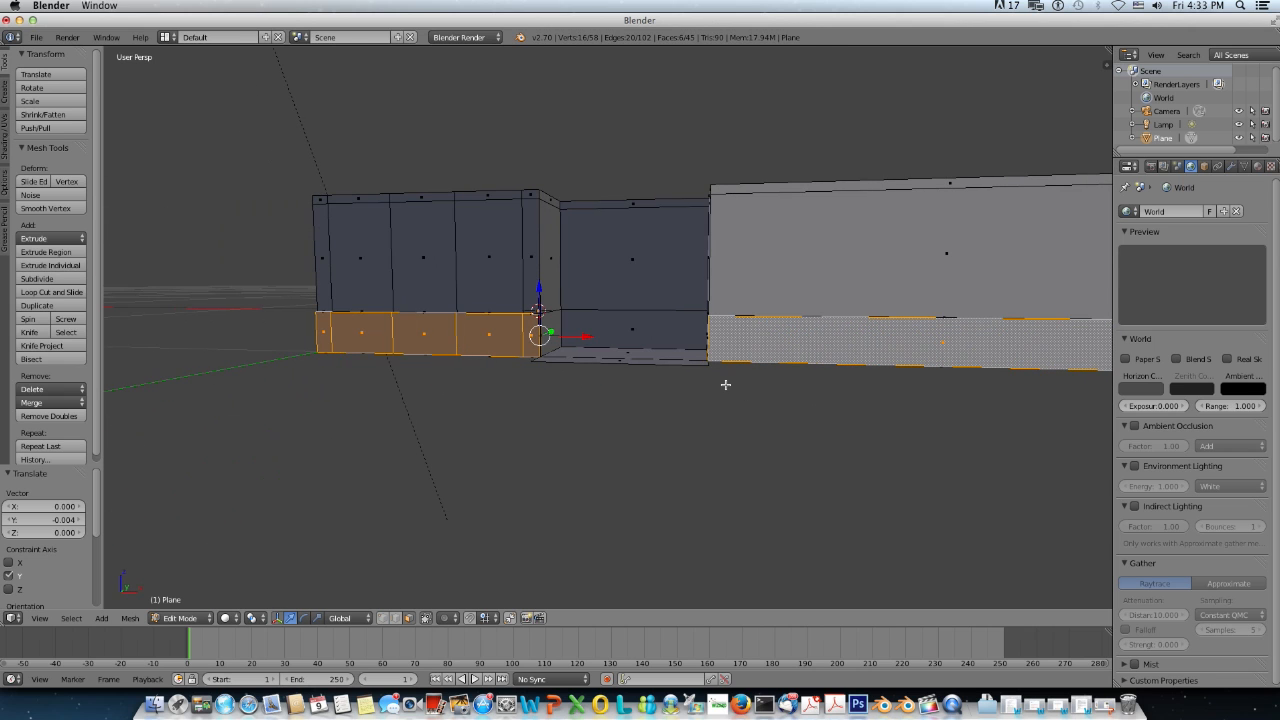
pyautogui.rightClick(902, 186)
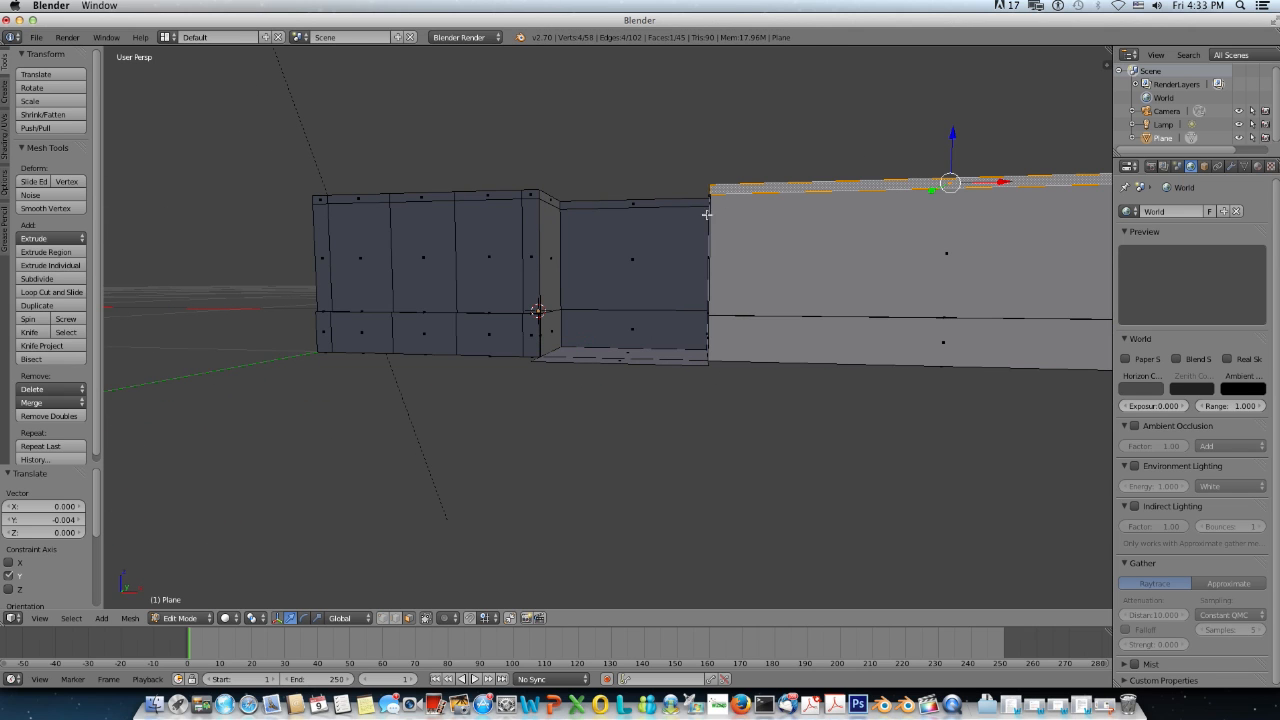
pyautogui.keyDown('shift'); pyautogui.rightClick(529, 194); pyautogui.keyUp('shift')
pyautogui.keyDown('shift'); pyautogui.rightClick(491, 195); pyautogui.keyUp('shift')
pyautogui.keyDown('shift'); pyautogui.rightClick(425, 196); pyautogui.keyUp('shift')
pyautogui.keyDown('shift'); pyautogui.rightClick(340, 198); pyautogui.keyUp('shift')
pyautogui.keyDown('shift'); pyautogui.rightClick(319, 200); pyautogui.keyUp('shift')
pyautogui.scroll(-3, 483, 223)
pyautogui.moveTo(504, 226); pyautogui.dragTo(471, 230, button='middle')
pyautogui.press('KP_3')
pyautogui.scroll(7, 535, 277)
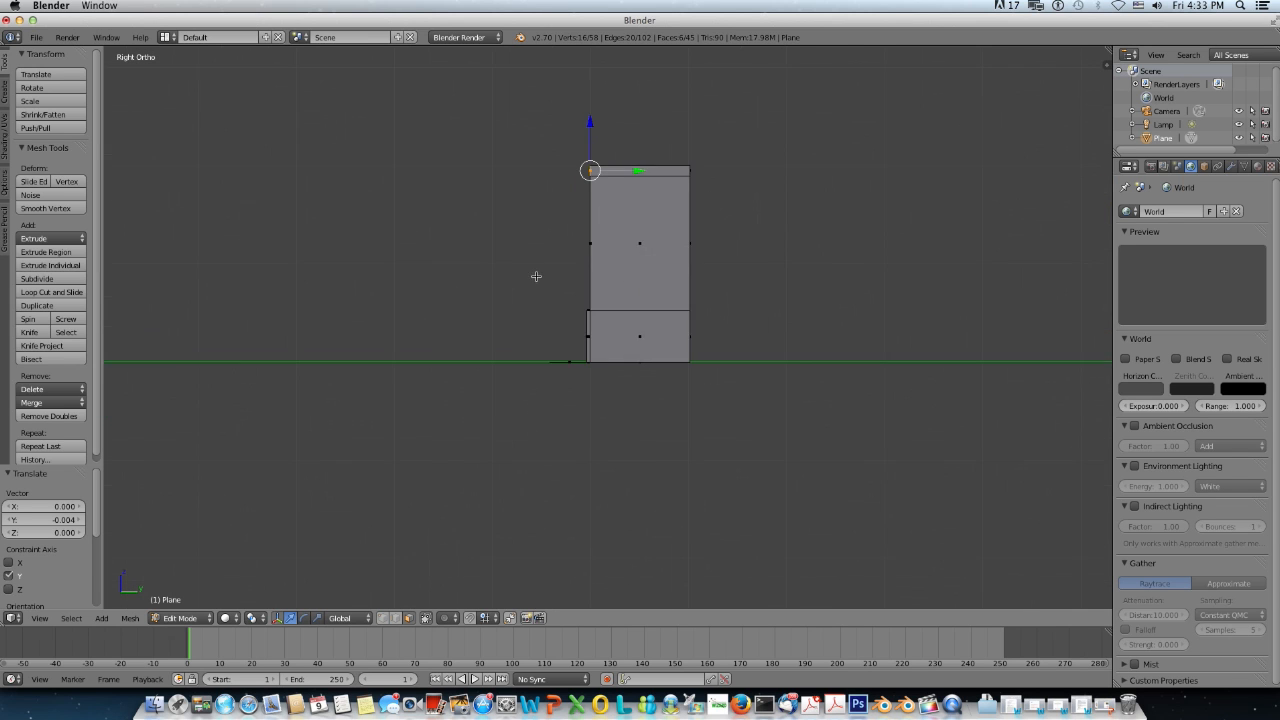
pyautogui.scroll(-4, 607, 237)
pyautogui.keyDown('shift'); pyautogui.moveTo(608, 238); pyautogui.dragTo(612, 290, button='middle'); pyautogui.keyUp('shift')
pyautogui.scroll(5, 612, 289)
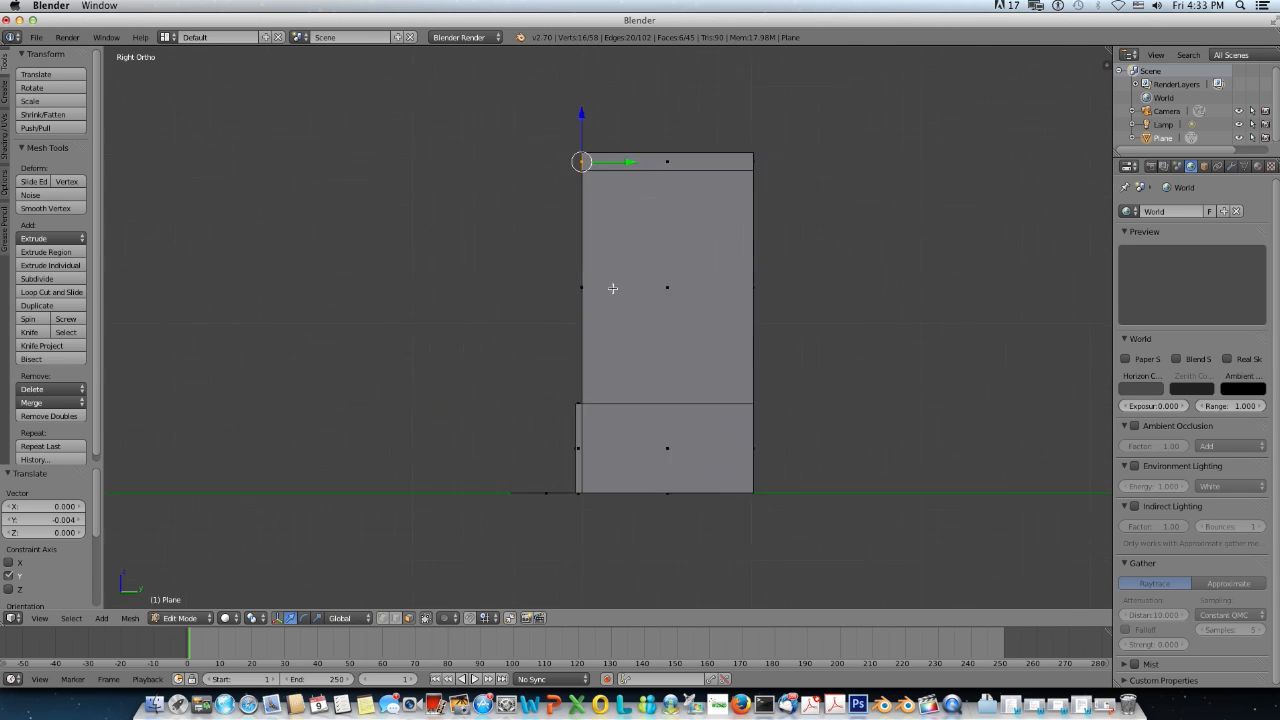
pyautogui.press('e')
pyautogui.rightClick(613, 288)
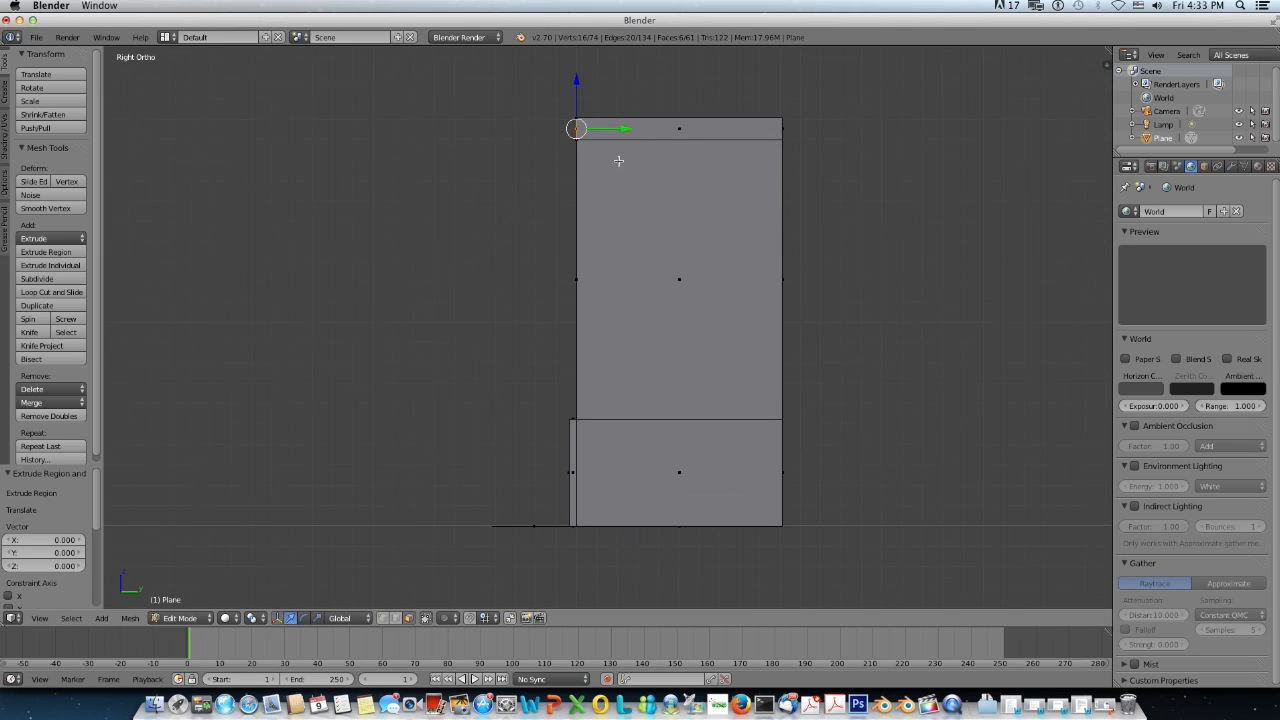
pyautogui.moveTo(628, 130); pyautogui.dragTo(623, 130)
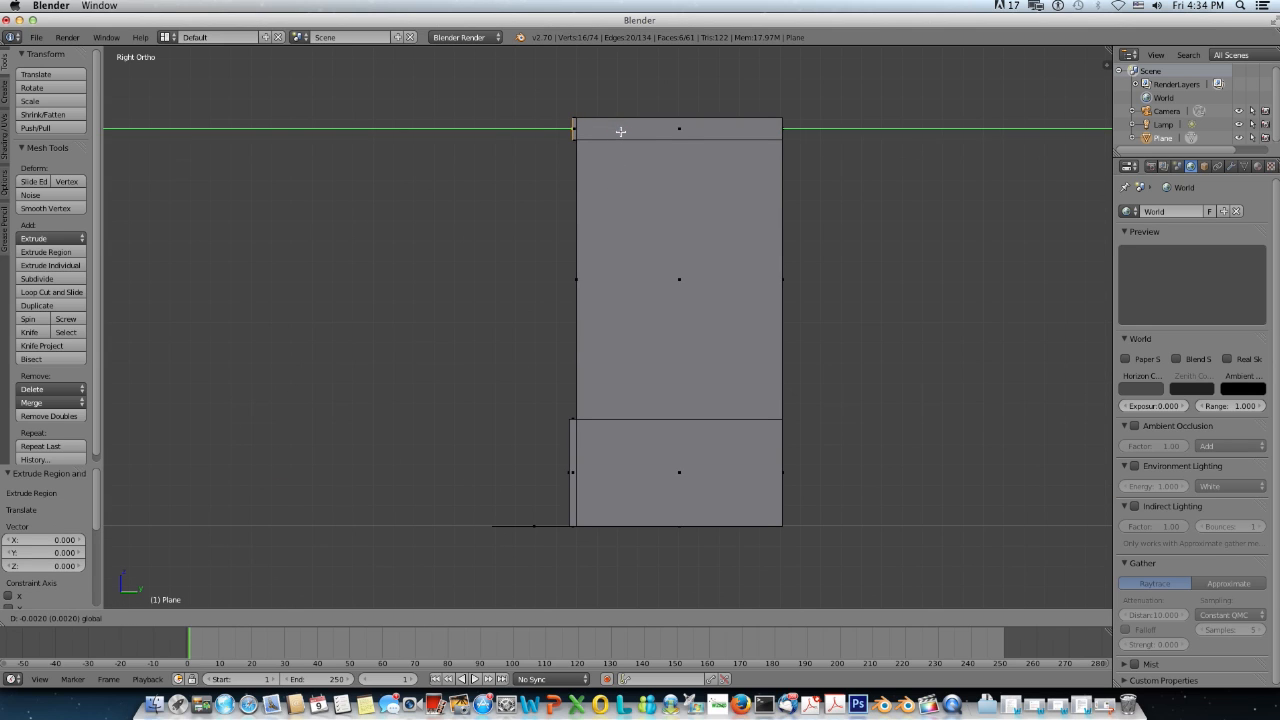
pyautogui.moveTo(619, 131); pyautogui.dragTo(619, 131)
# Step: Extrude the first and third wide middle faces of the subdivided wall and push them inward along Y as window recesses
pyautogui.scroll(-3, 603, 197)
pyautogui.moveTo(603, 195); pyautogui.dragTo(493, 276, button='middle')
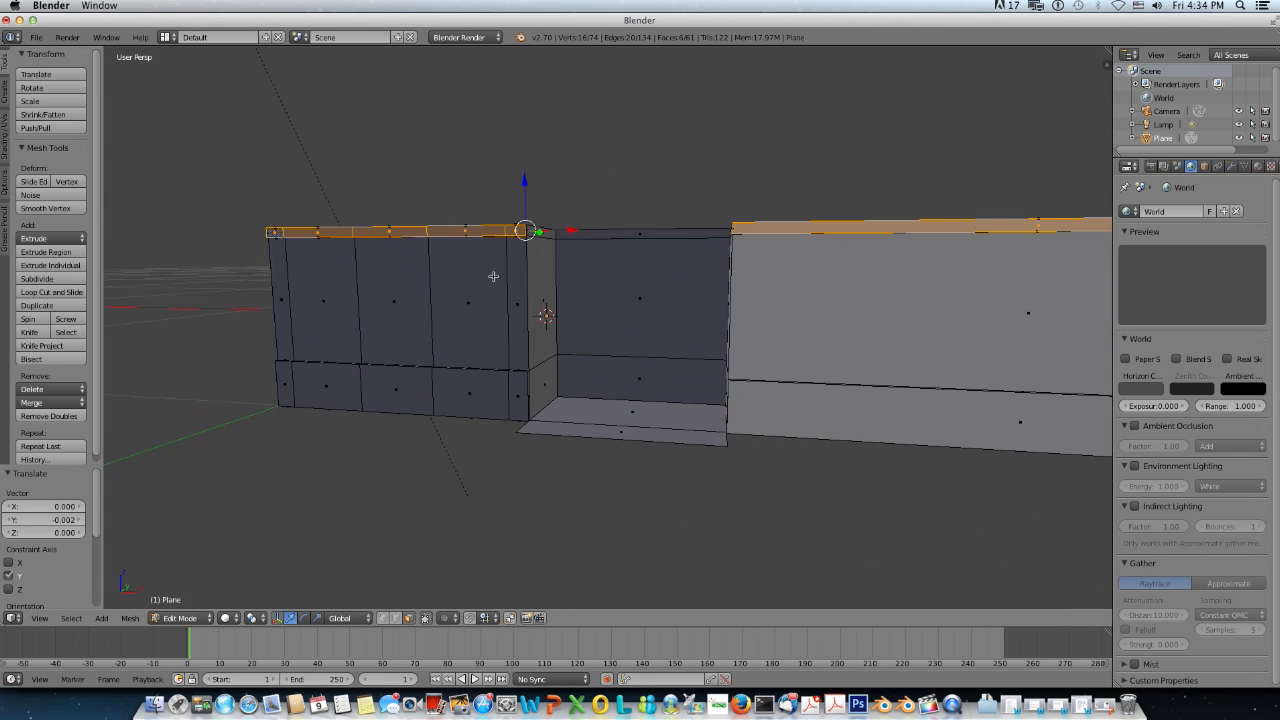
pyautogui.click(334, 319)
pyautogui.keyDown('shift'); pyautogui.click(467, 297); pyautogui.keyUp('shift')
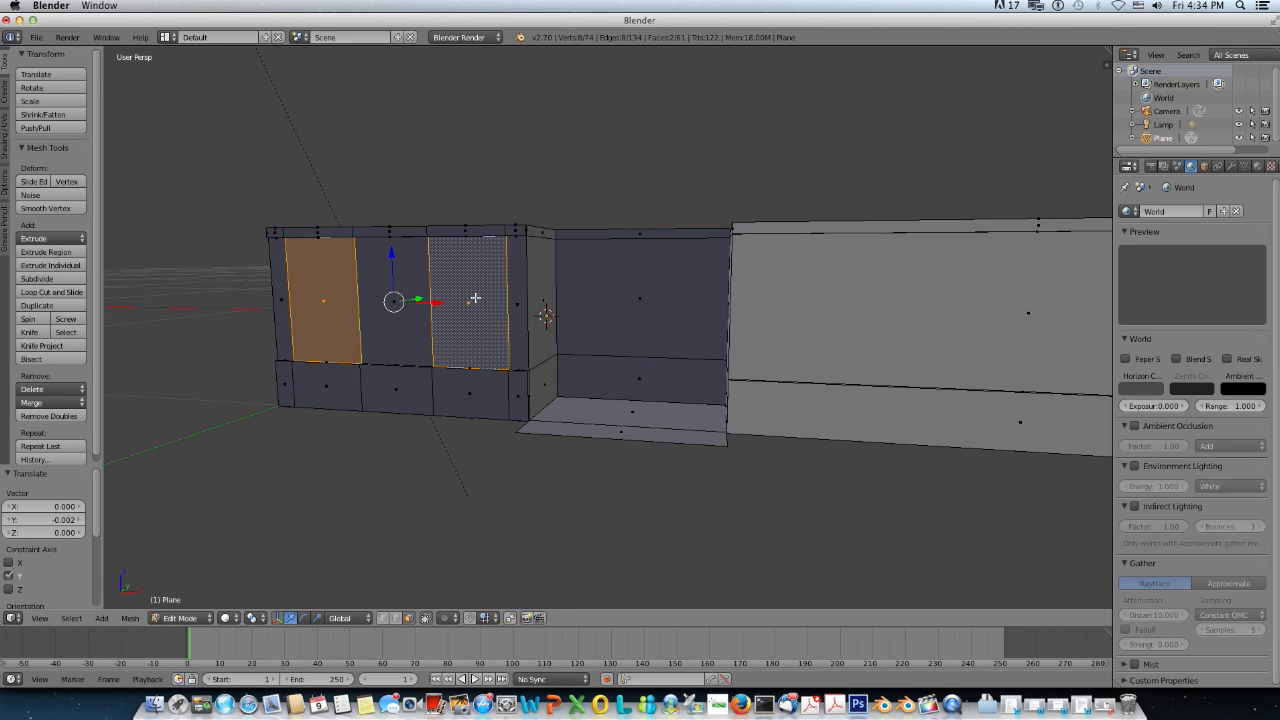
pyautogui.press('KP_3')
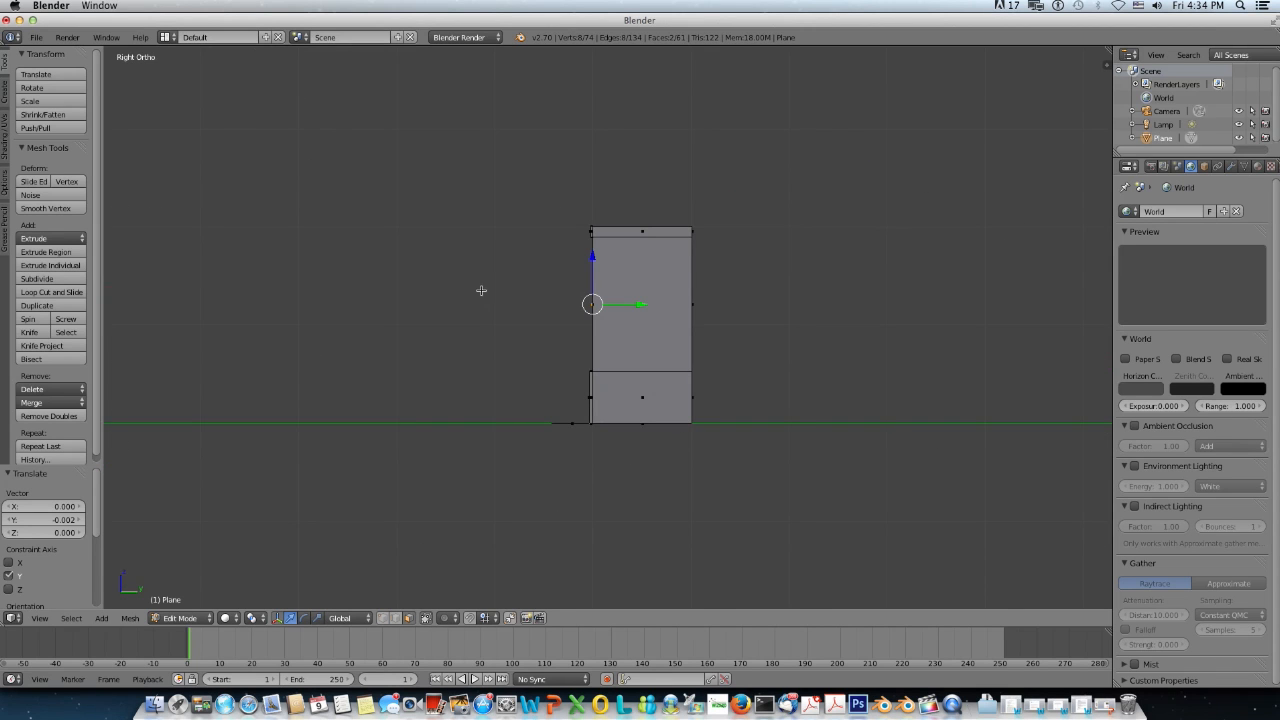
pyautogui.scroll(6, 513, 292)
pyautogui.press('e')
pyautogui.rightClick(514, 291)
pyautogui.moveTo(617, 257); pyautogui.dragTo(634, 263)
pyautogui.scroll(3, 603, 277)
# Step: Deselect everything and leave Edit Mode to inspect the extruded bands and window recesses
pyautogui.scroll(-6, 600, 280)
pyautogui.moveTo(542, 285)
pyautogui.mouseDown(button='middle')
pyautogui.moveTo(671, 291)
pyautogui.moveTo(391, 288)
pyautogui.moveTo(396, 299)
pyautogui.moveTo(407, 288)
pyautogui.mouseUp(button='middle')
pyautogui.scroll(-1, 398, 292)
pyautogui.press('z')
pyautogui.press('a')
pyautogui.press('Tab')
pyautogui.scroll(-2, 406, 300)
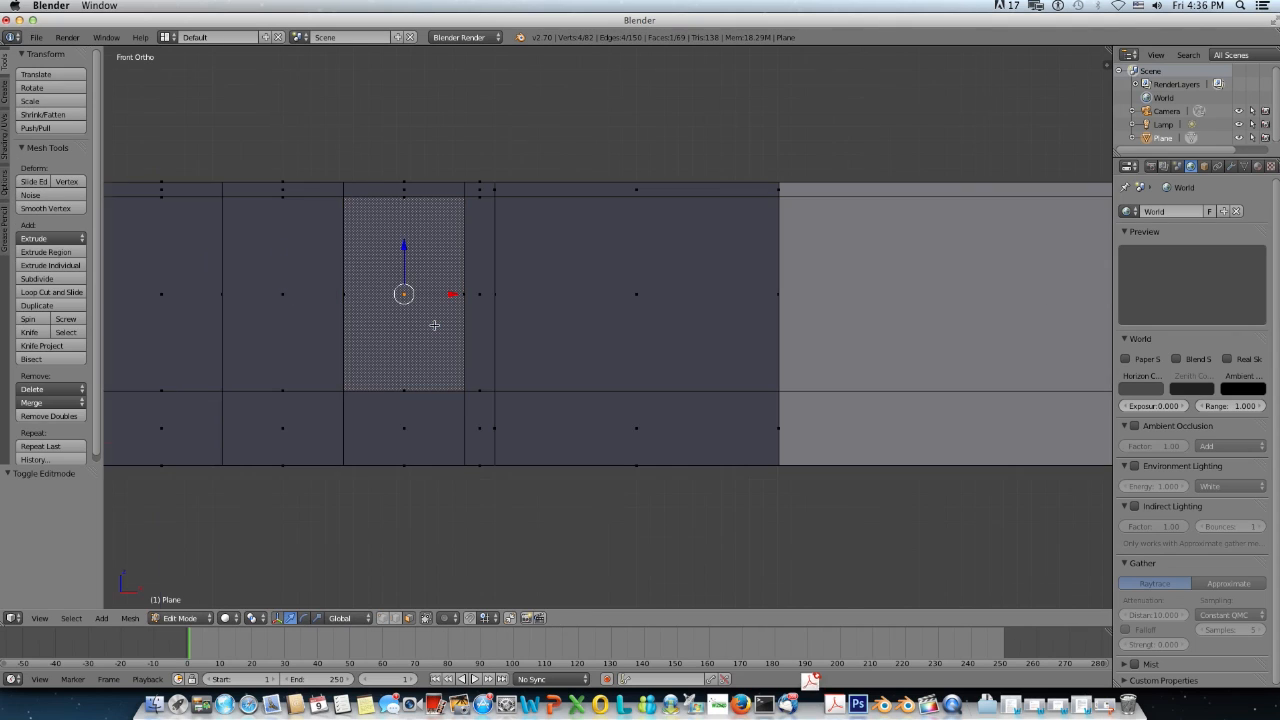
# Step: Duplicate the recessed window face nearest the balcony and move the copy about -0.108 along Y, in front of the wall
pyautogui.scroll(-2, 434, 323)
pyautogui.scroll(2, 434, 323)
pyautogui.hotkey('shift', 'd')
pyautogui.rightClick(435, 321)
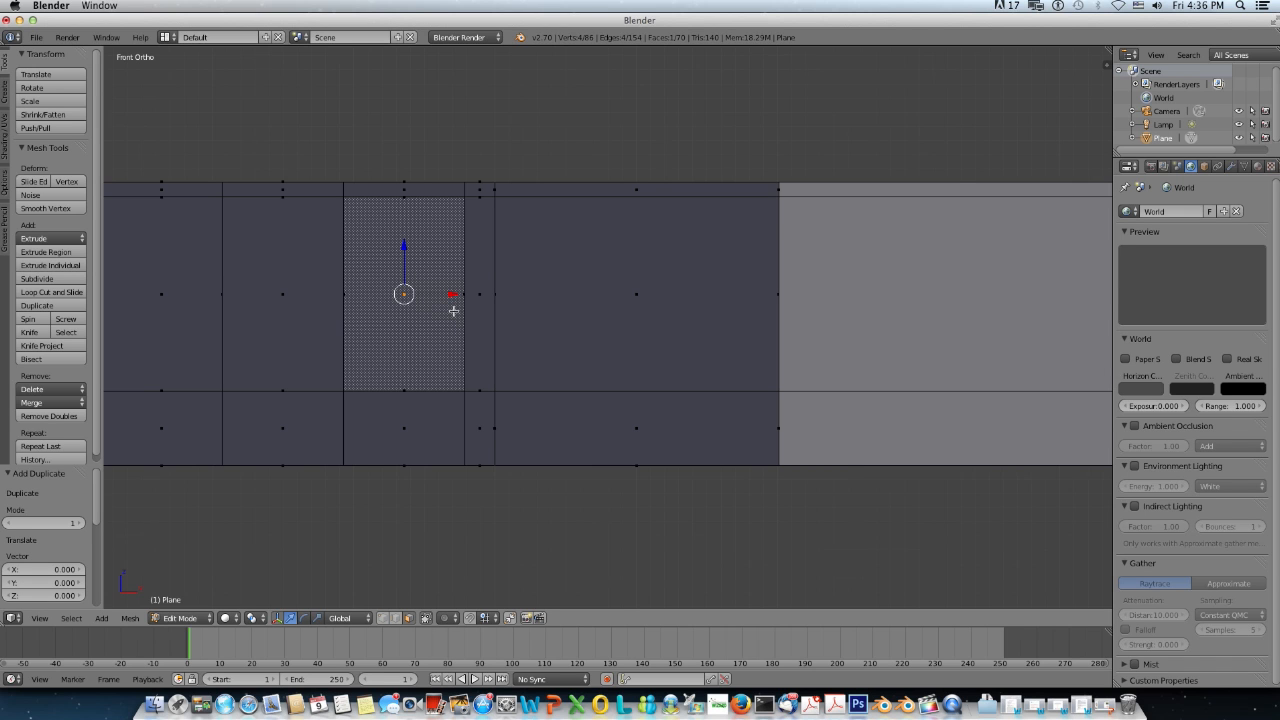
pyautogui.scroll(-2, 453, 311)
pyautogui.moveTo(455, 312); pyautogui.dragTo(408, 319, button='middle')
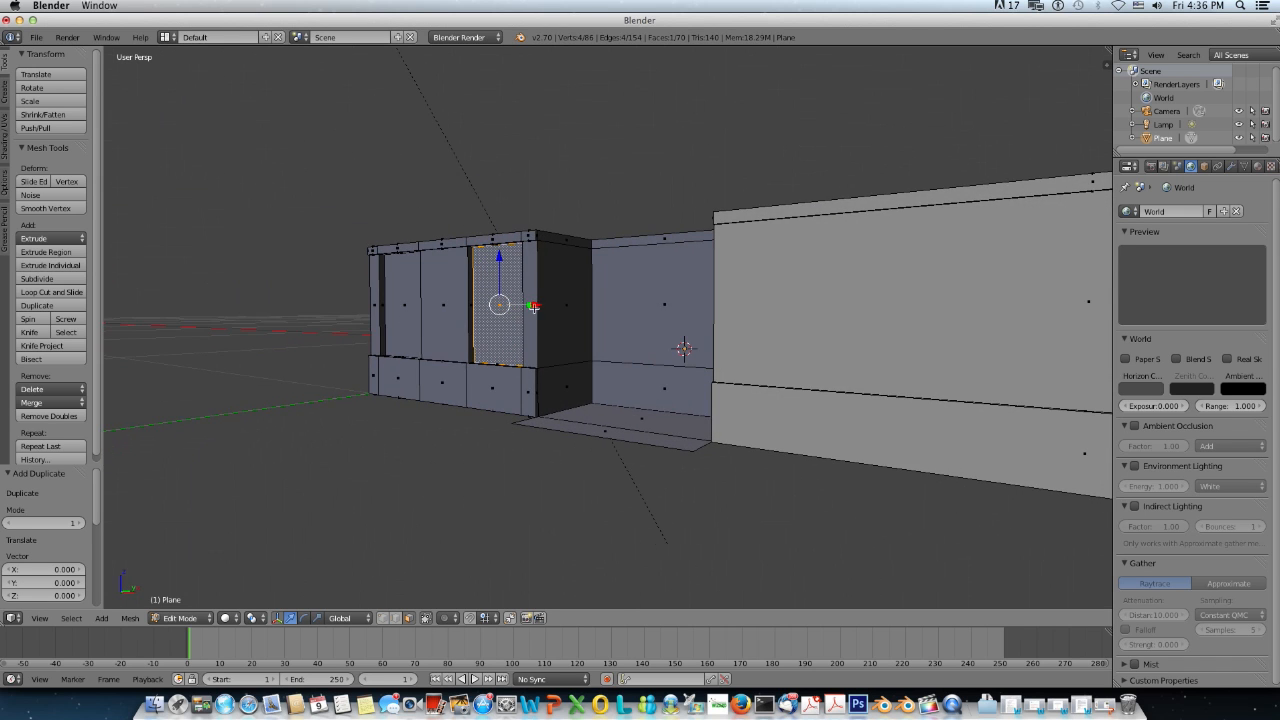
pyautogui.press('g')
pyautogui.press('y')
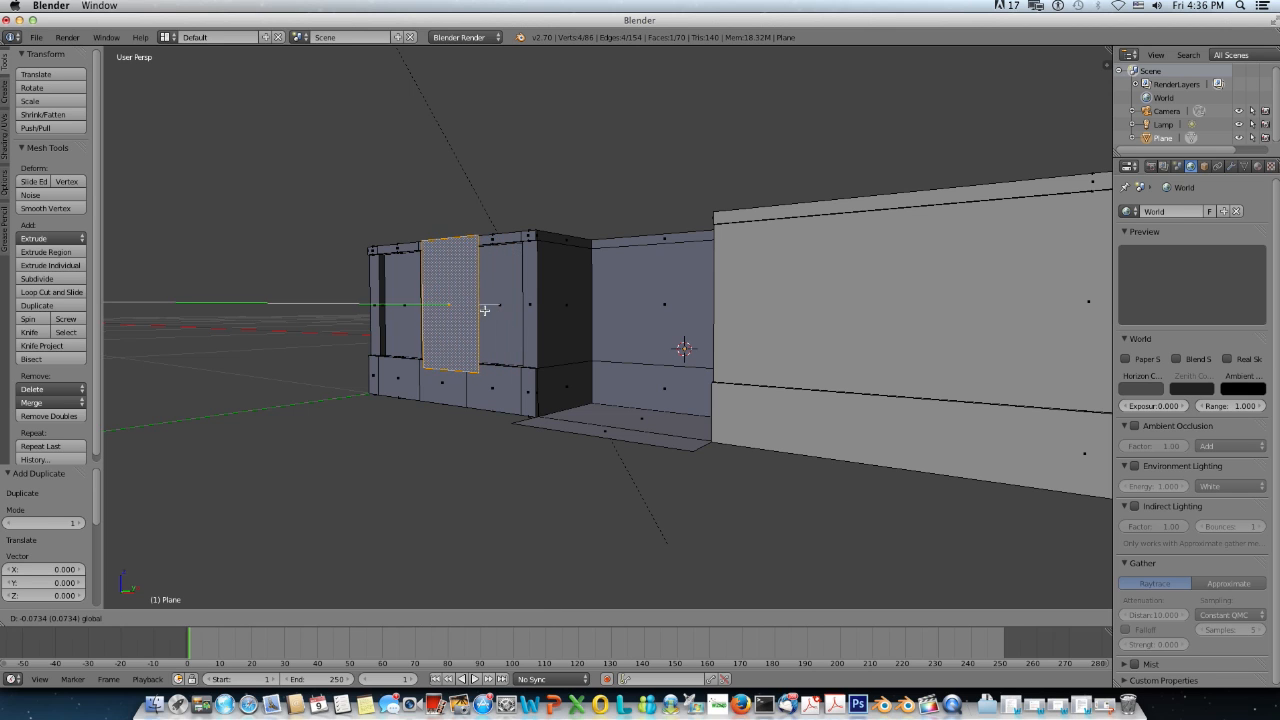
pyautogui.click(466, 318)
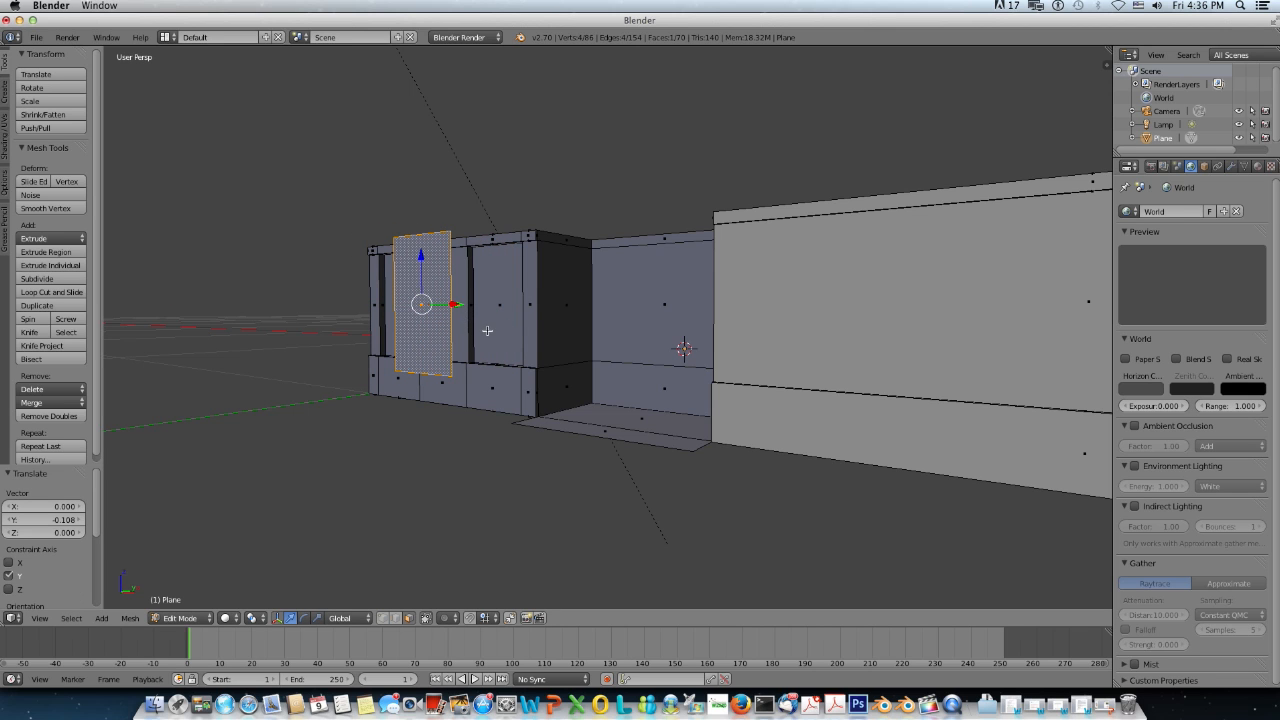
# Step: Add three vertical loop cuts to the detached window panel and scale them along X into a narrow strip at its middle
pyautogui.moveTo(482, 332); pyautogui.dragTo(551, 333, button='middle')
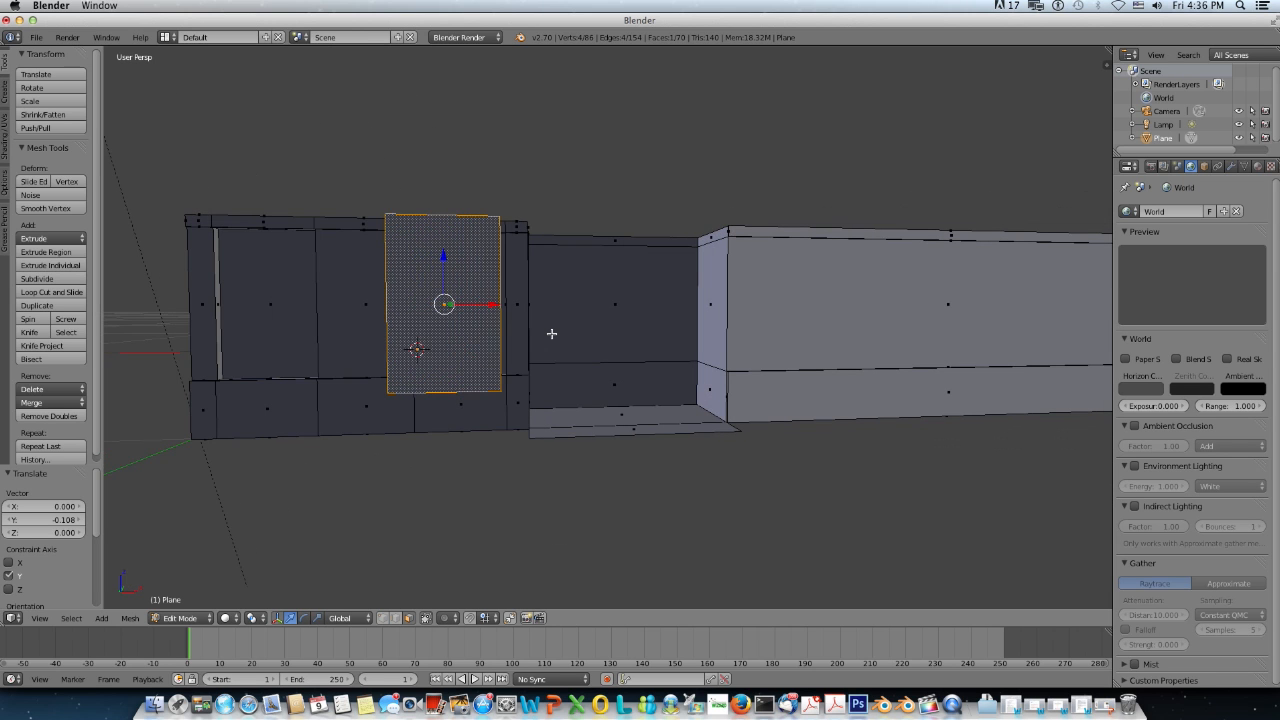
pyautogui.press('KP_1')
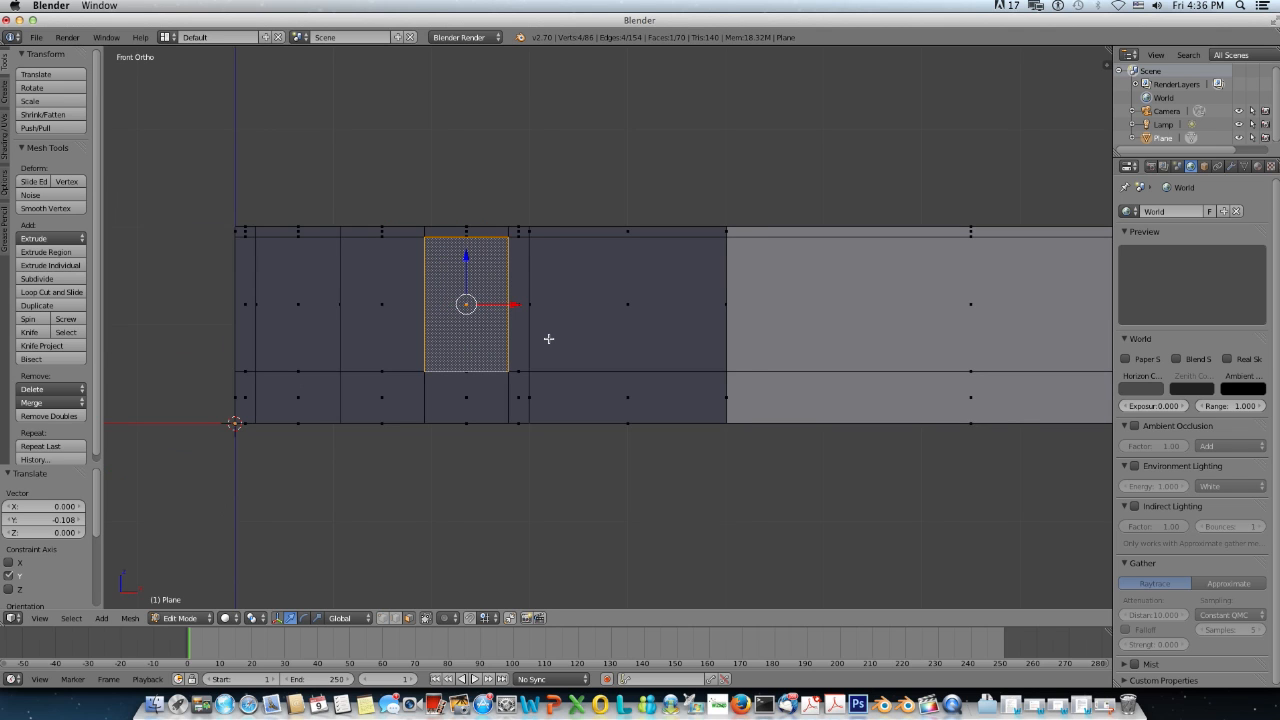
pyautogui.scroll(1, 548, 338)
pyautogui.scroll(1, 480, 337)
pyautogui.keyDown('shift'); pyautogui.moveTo(448, 338); pyautogui.dragTo(577, 349, button='middle'); pyautogui.keyUp('shift')
pyautogui.scroll(1, 577, 349)
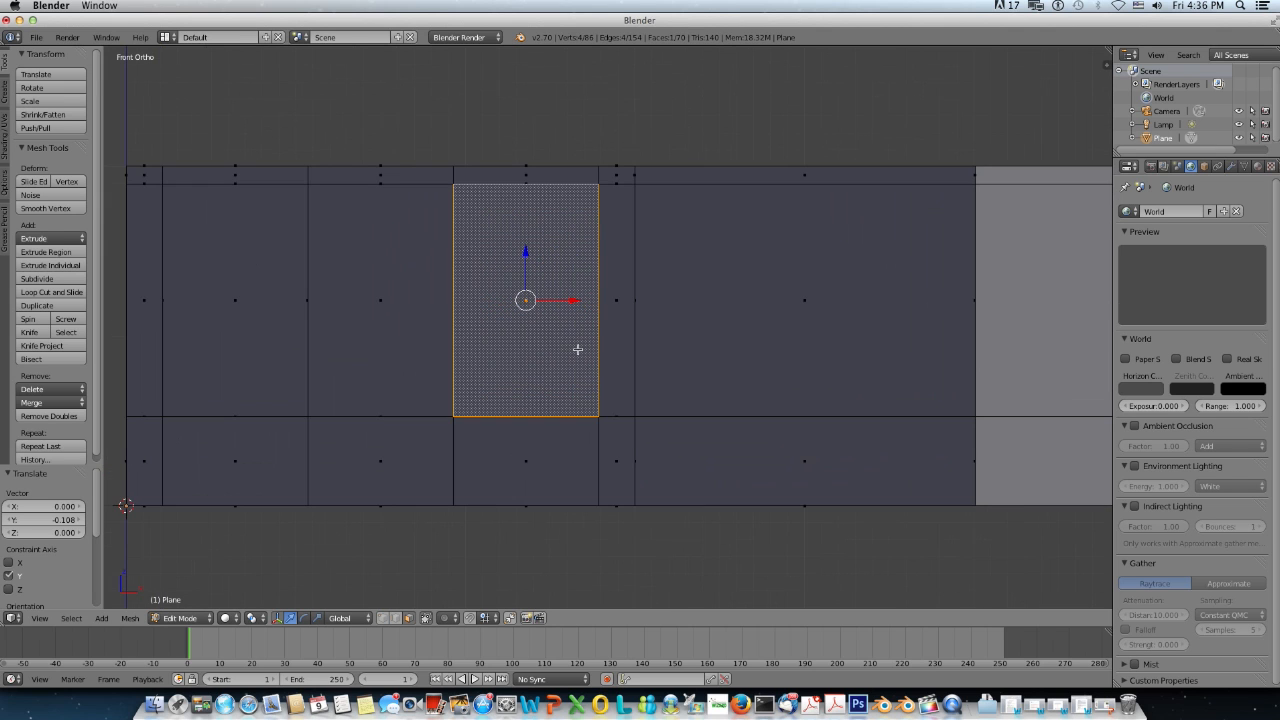
pyautogui.click(408, 618)
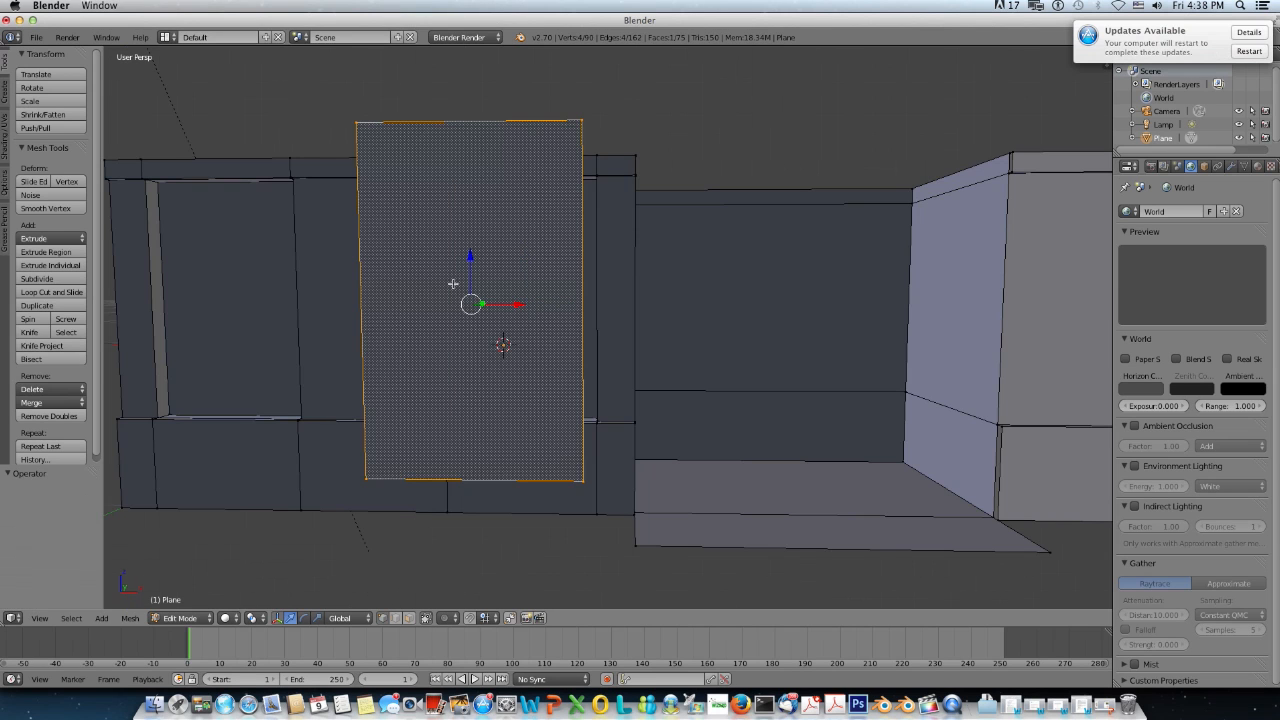
pyautogui.hotkey('ctrl', 'r')
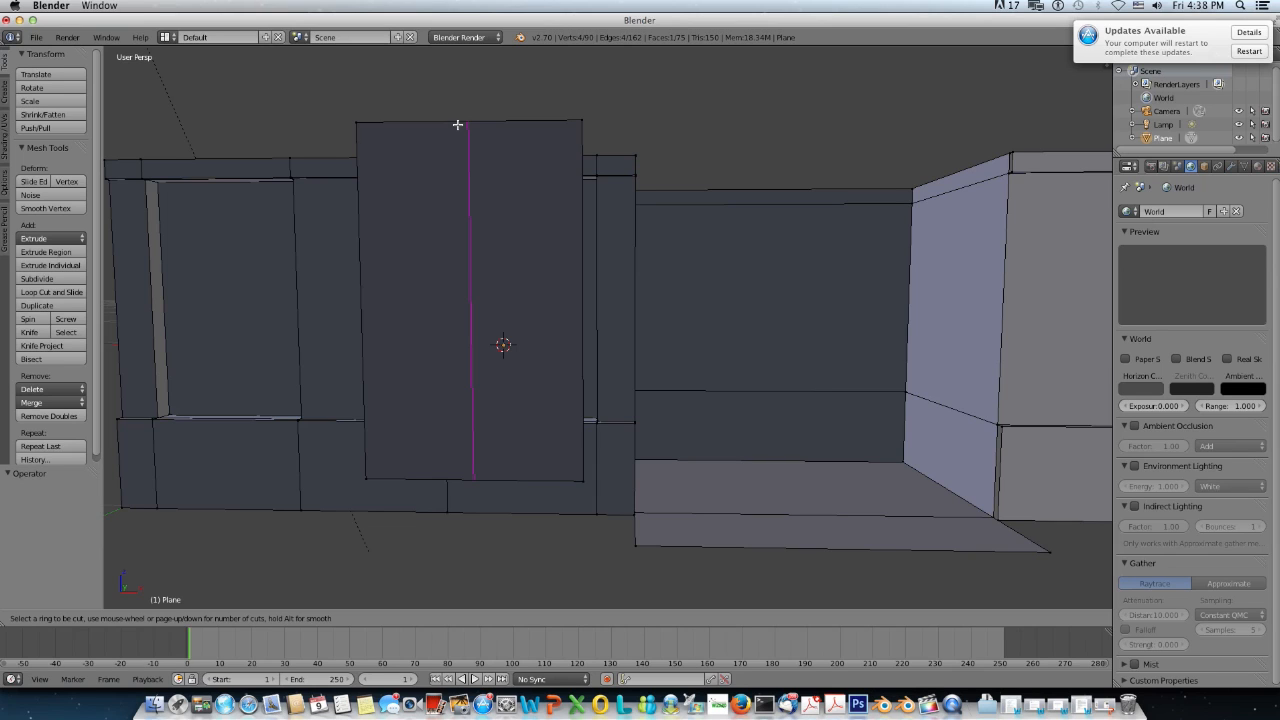
pyautogui.scroll(1, 457, 124)
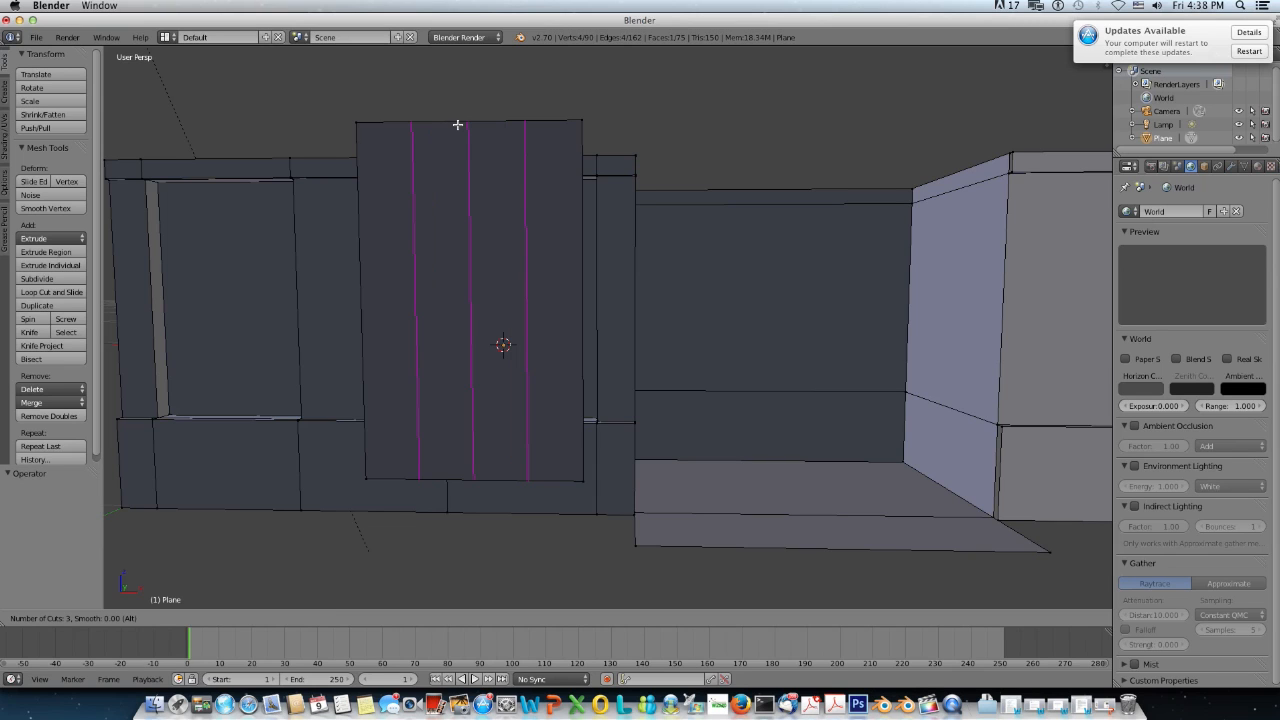
pyautogui.click(457, 124)
pyautogui.rightClick(457, 125)
pyautogui.press('s')
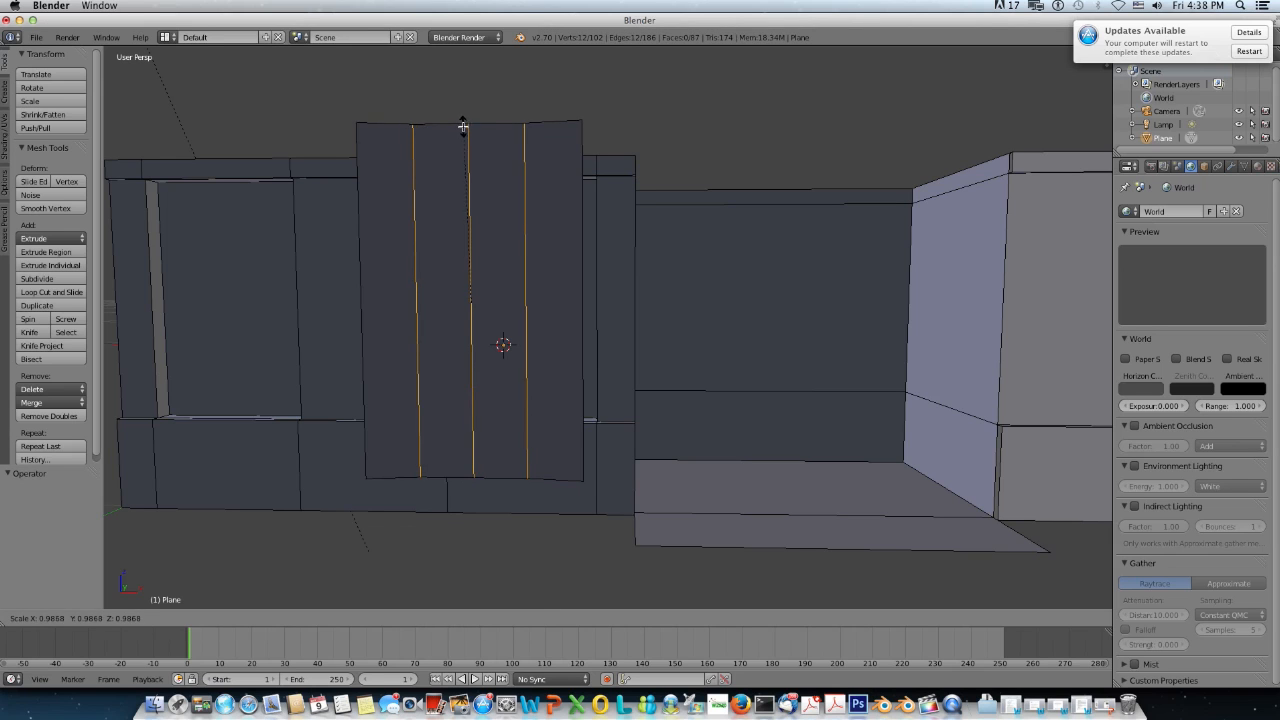
pyautogui.press('x')
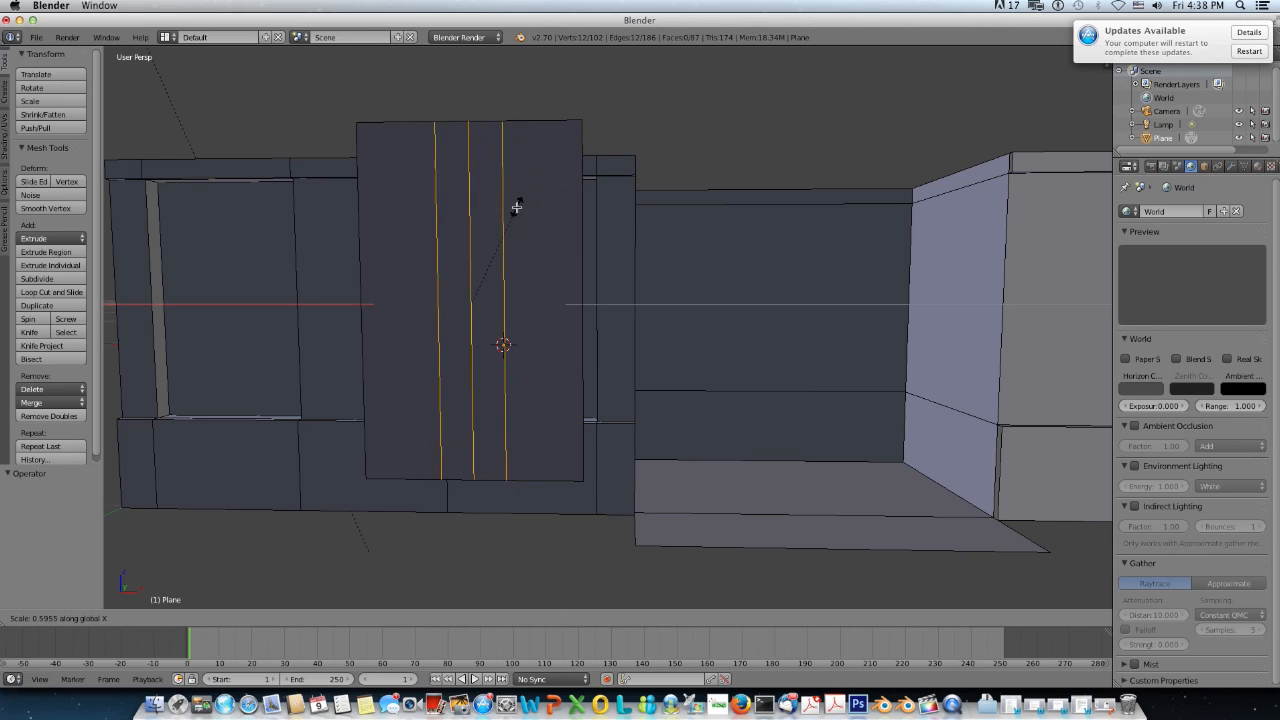
pyautogui.click(487, 270)
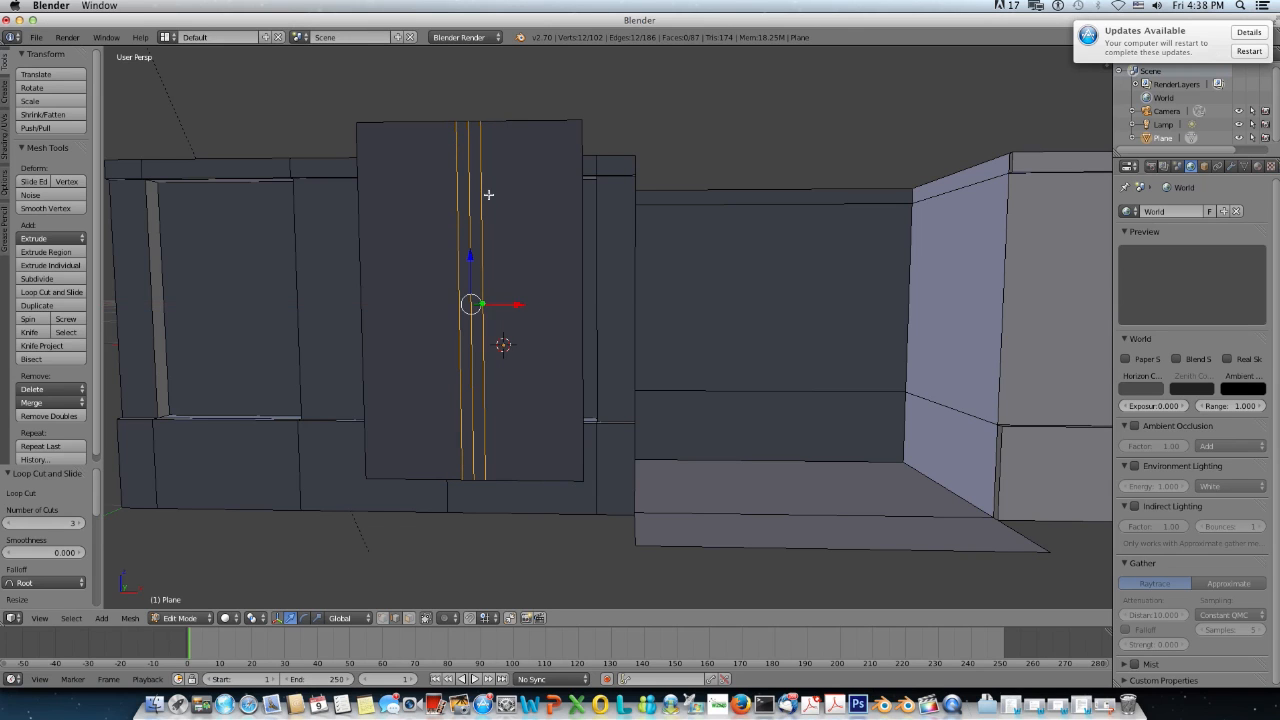
# Step: Add two horizontal loop cuts to the detached window panel and scale them about 2.72 along Z towards its upper and lower edges
pyautogui.hotkey('ctrl', 'r')
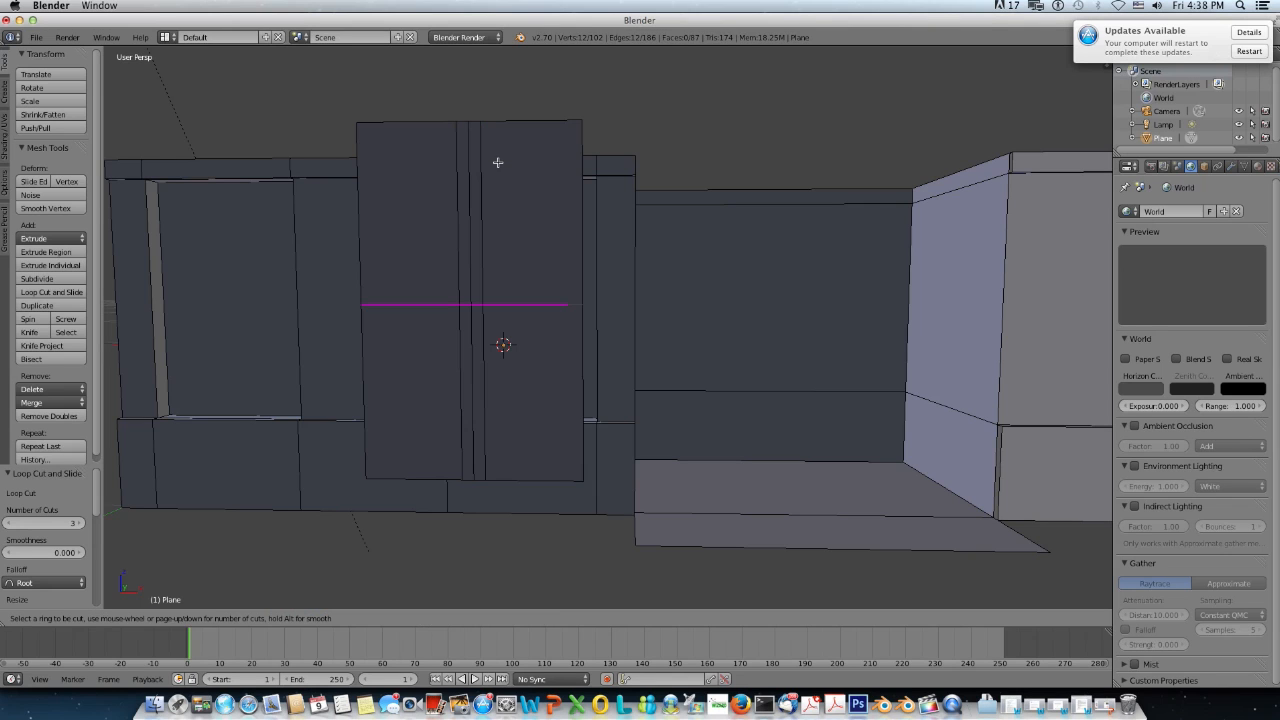
pyautogui.scroll(1, 497, 162)
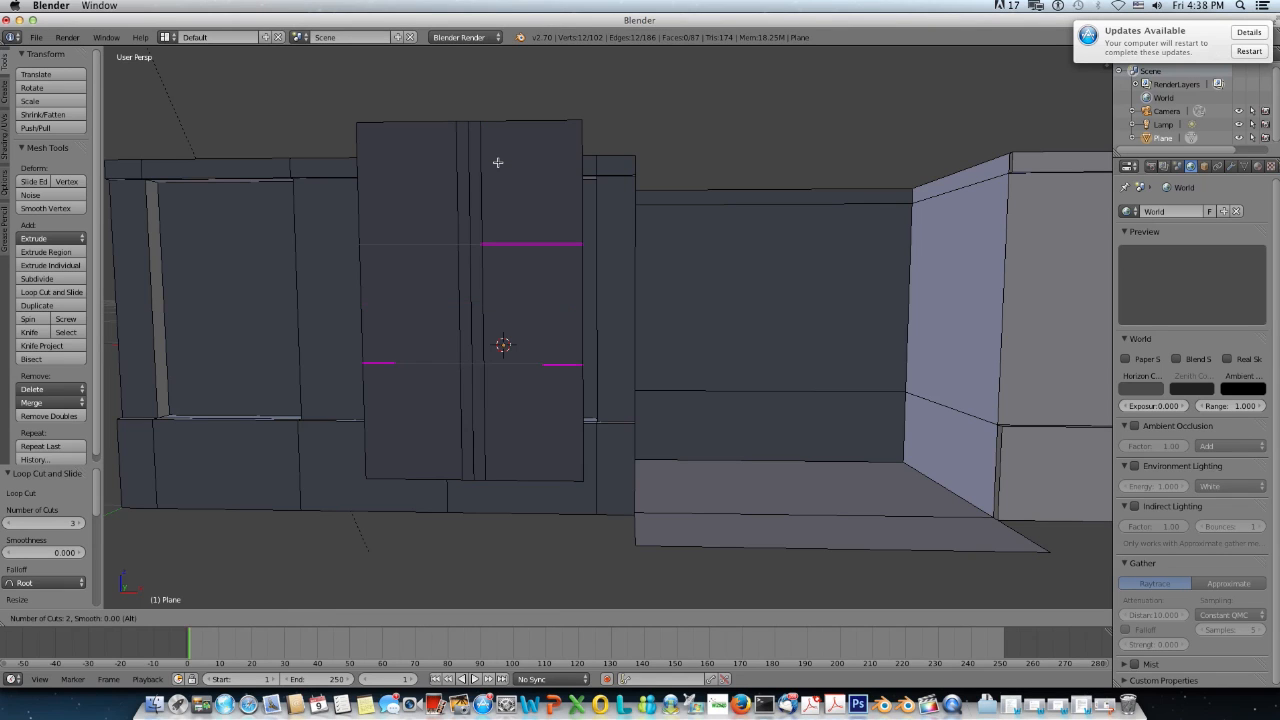
pyautogui.click(497, 162)
pyautogui.press('s')
pyautogui.press('y')
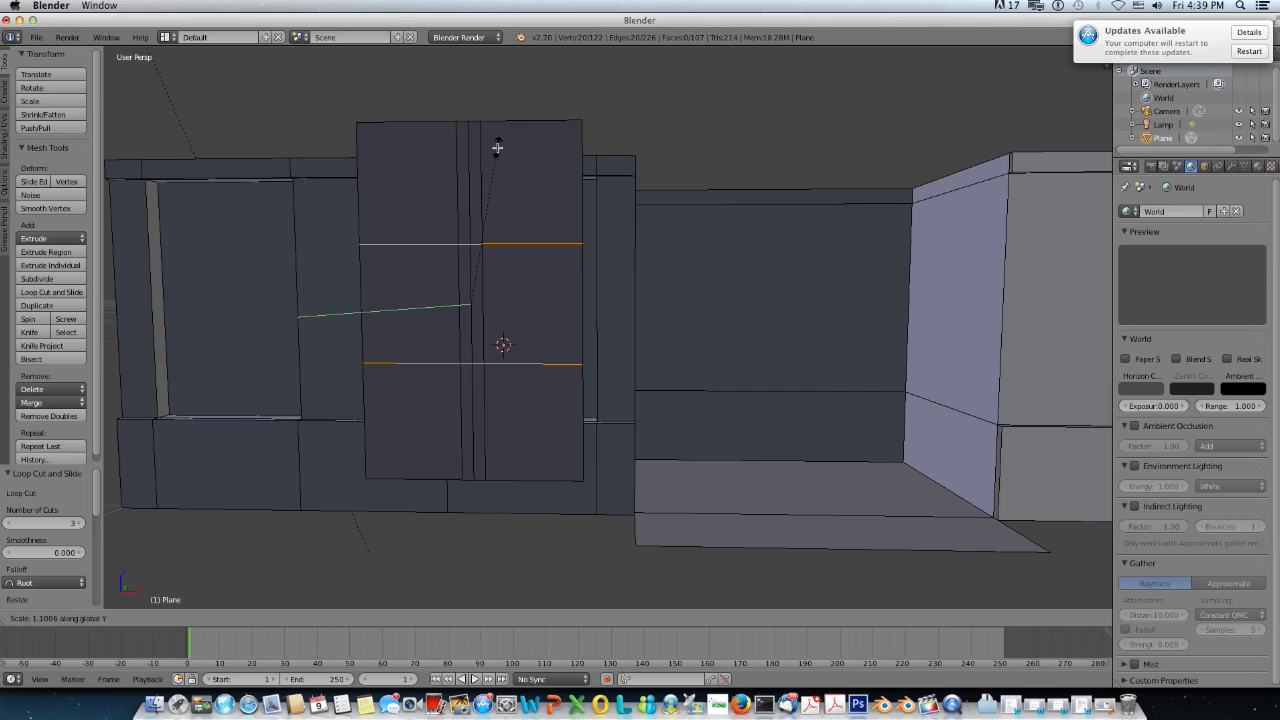
pyautogui.click(481, 386)
pyautogui.press('s')
pyautogui.press('z')
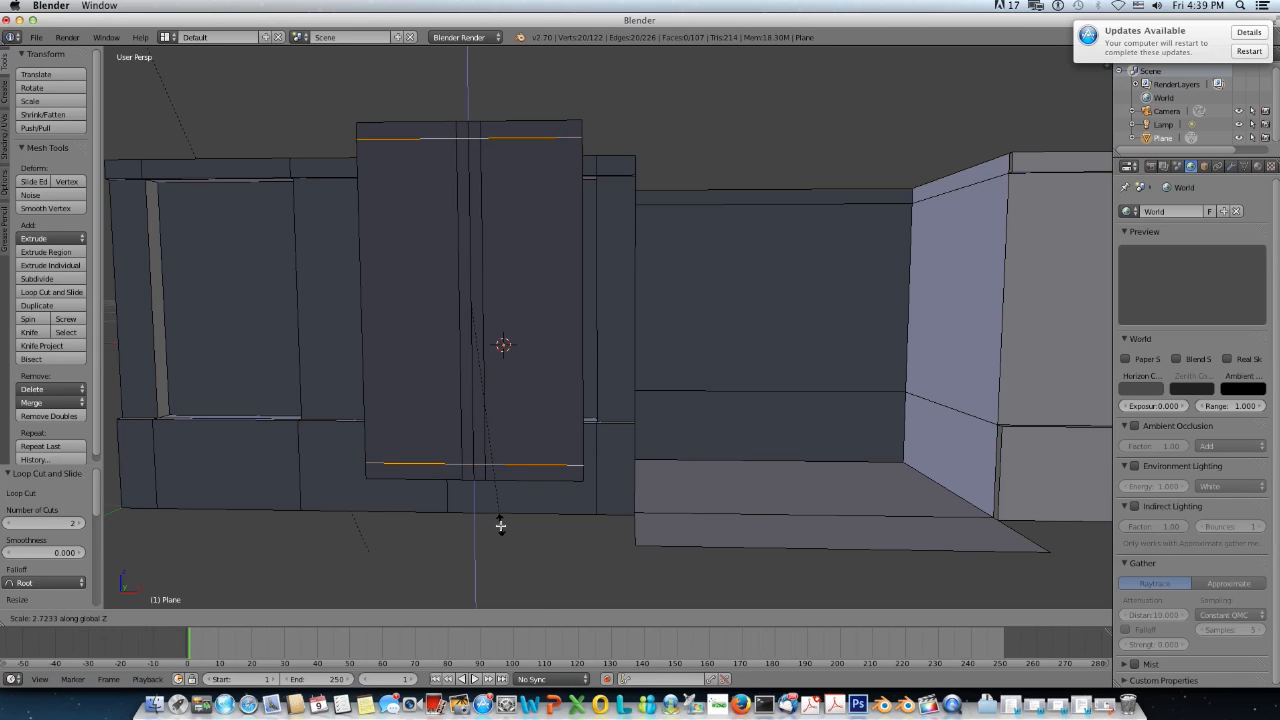
pyautogui.click(500, 524)
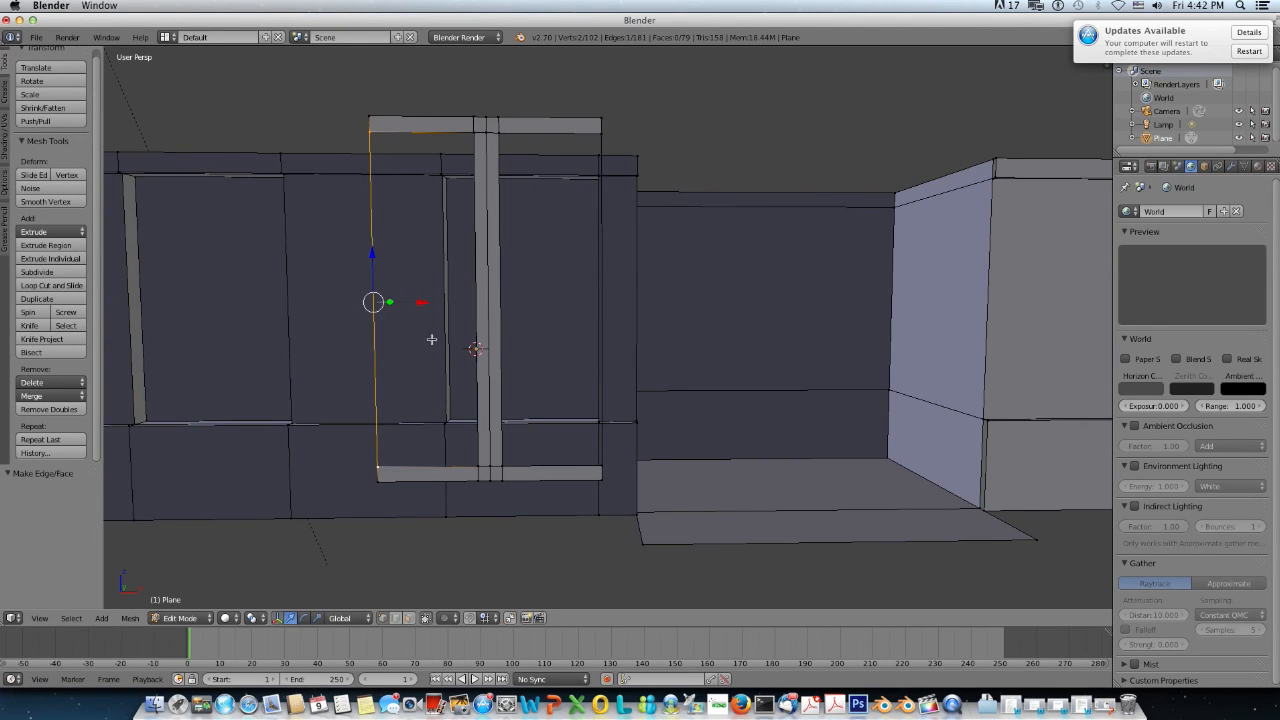
# Step: Cut a vertical edge close to the outer end of the upper and lower frame bars on the side away from the balcony
pyautogui.hotkey('ctrl', 'r')
pyautogui.click(381, 125)
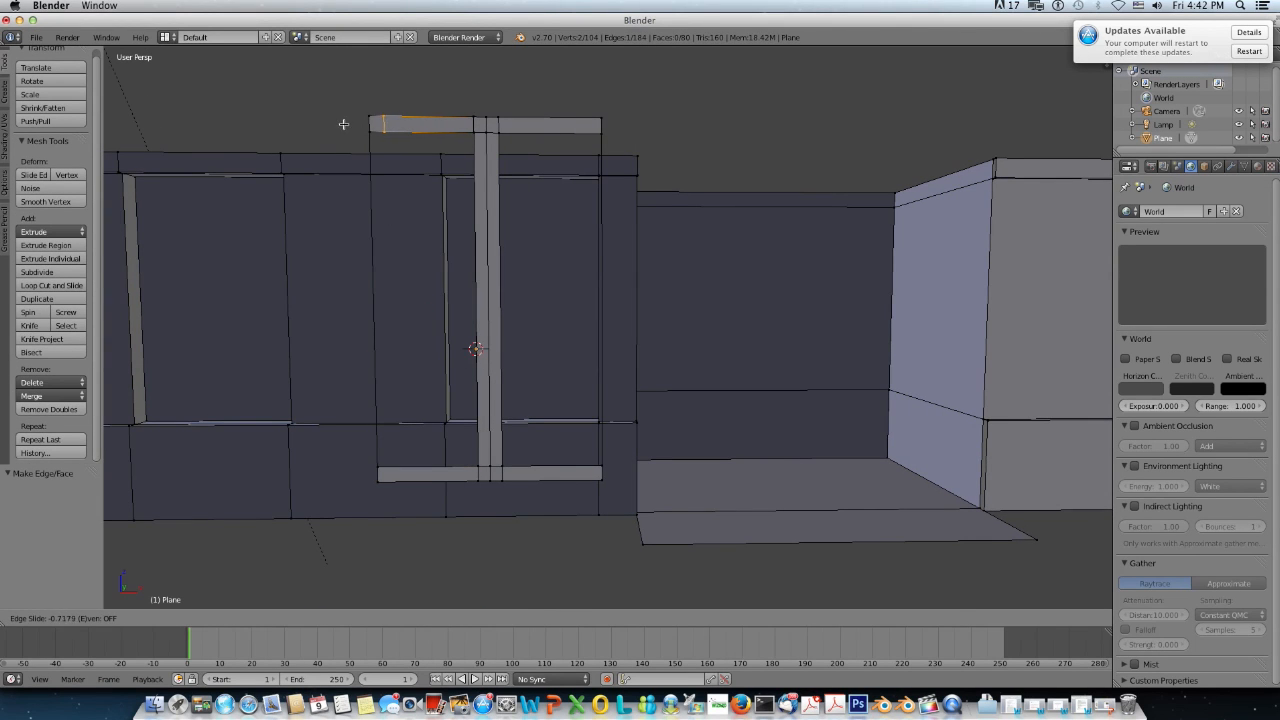
pyautogui.click(349, 136)
pyautogui.hotkey('ctrl', 'r')
pyautogui.click(398, 468)
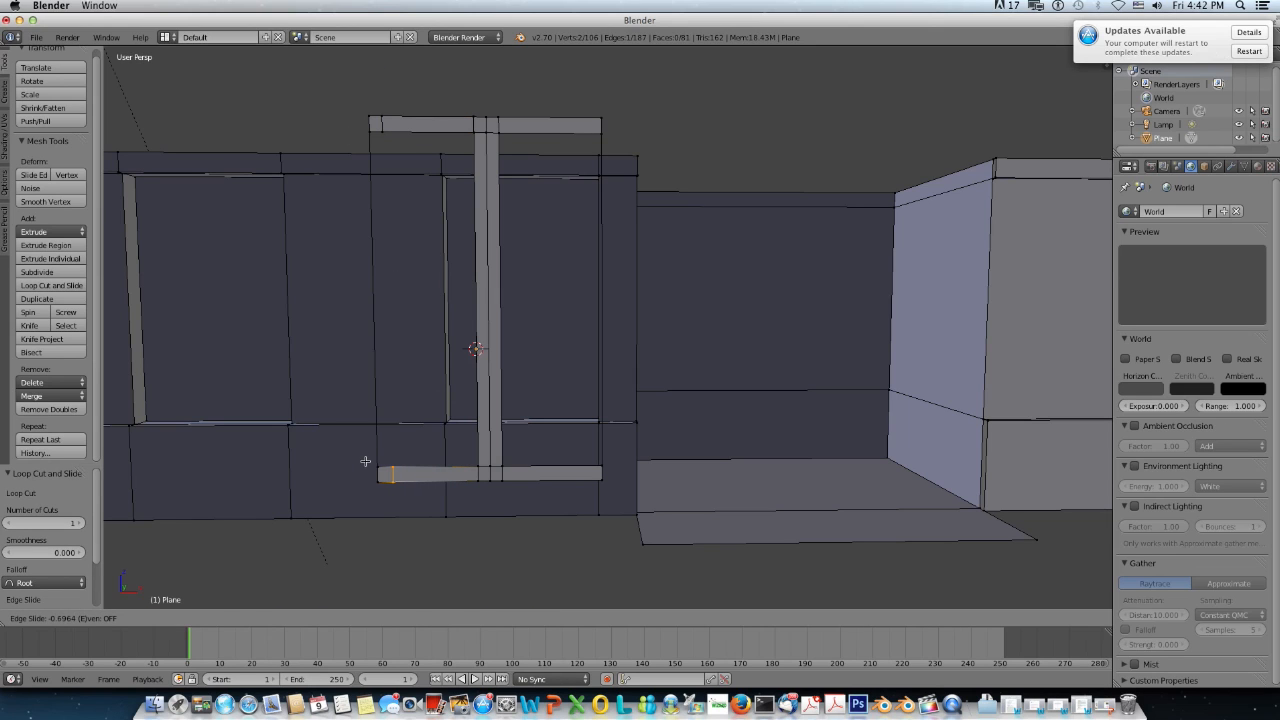
pyautogui.click(365, 461)
# Step: Fill a face between the inner corners of those bar ends to form the frame's upright farthest from the balcony
pyautogui.rightClick(385, 130)
pyautogui.keyDown('shift'); pyautogui.rightClick(393, 464); pyautogui.keyUp('shift')
pyautogui.keyDown('shift'); pyautogui.rightClick(393, 464); pyautogui.keyUp('shift')
pyautogui.keyDown('shift'); pyautogui.rightClick(372, 136); pyautogui.keyUp('shift')
pyautogui.press('f')
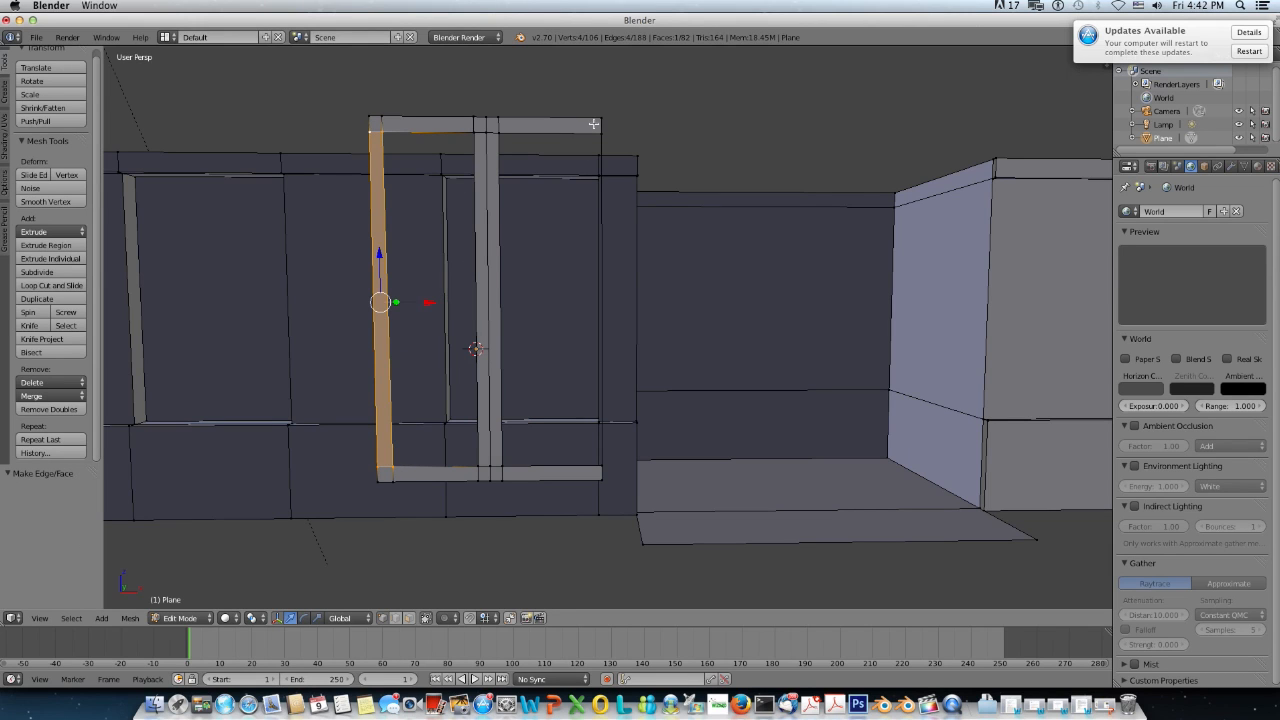
# Step: Cut a vertical edge close to the balcony-side end of the upper and lower frame bars
pyautogui.rightClick(594, 124)
pyautogui.press('g')
pyautogui.press('g')
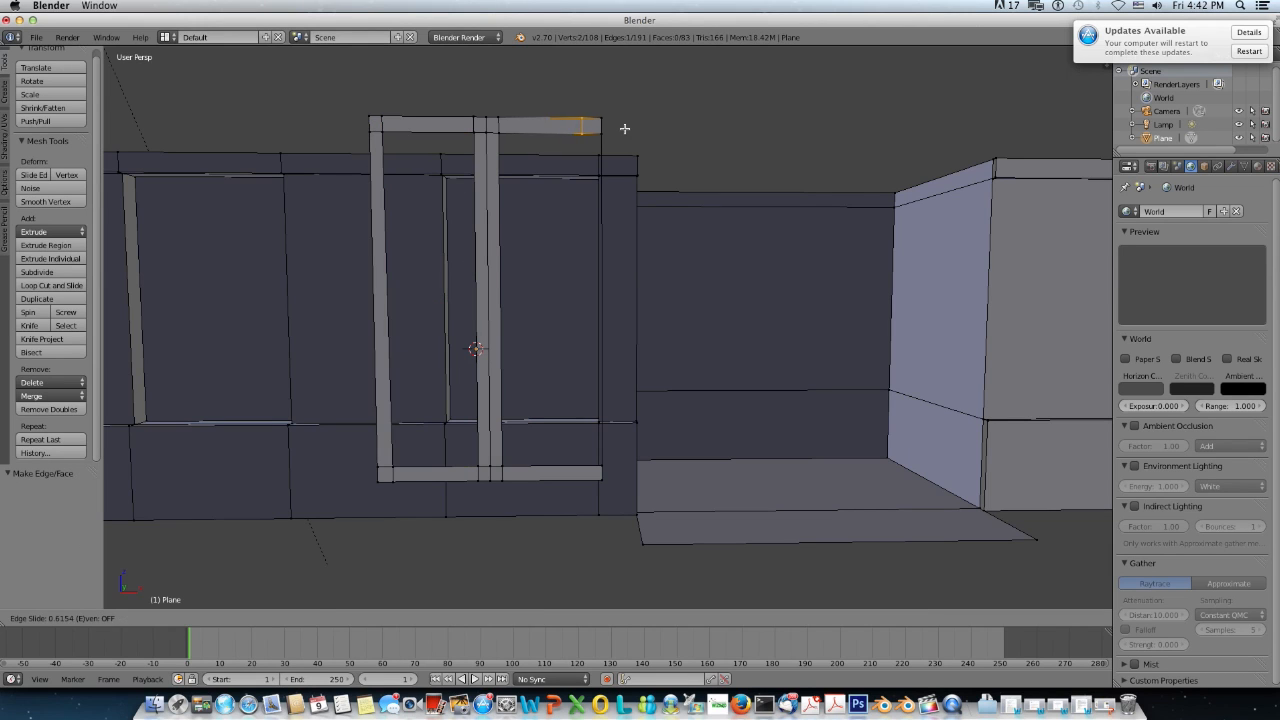
pyautogui.click(630, 130)
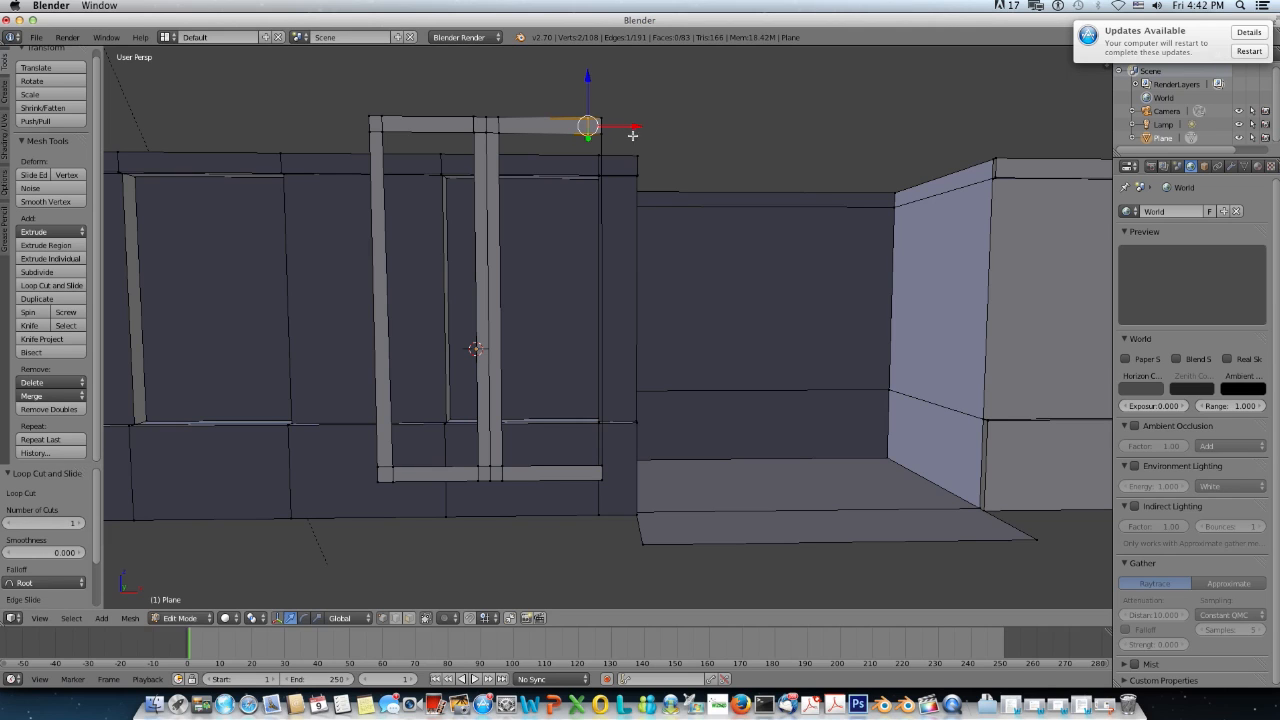
pyautogui.hotkey('ctrl', 'r')
pyautogui.click(584, 474)
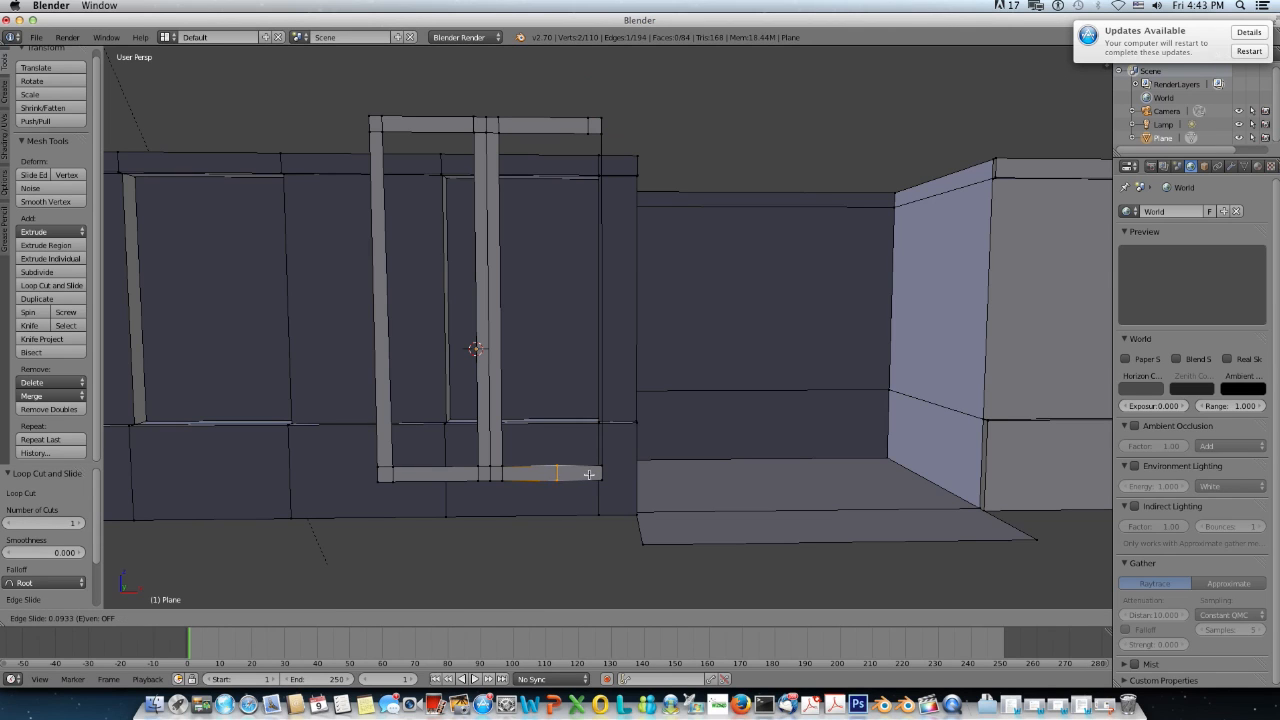
pyautogui.click(621, 474)
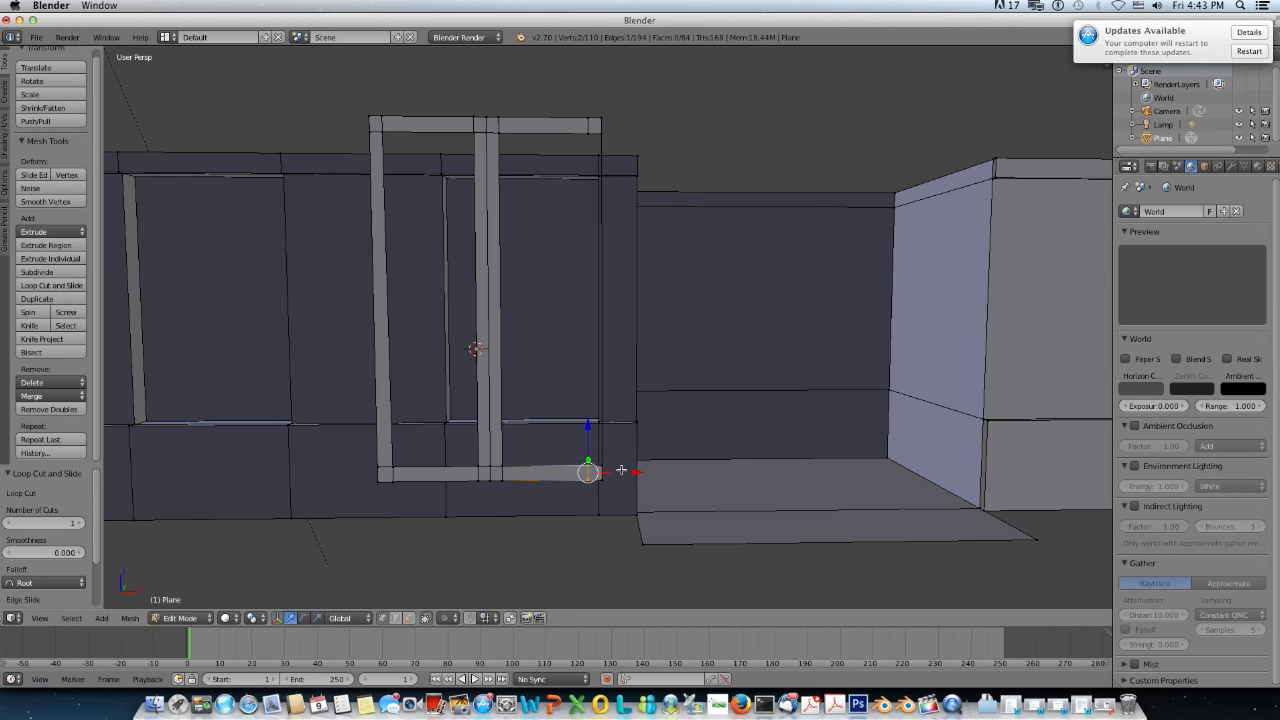
# Step: Fill a face between the balcony-side corners of both bars to close the window frame with its last upright
pyautogui.rightClick(590, 468)
pyautogui.keyDown('shift'); pyautogui.rightClick(603, 465); pyautogui.keyUp('shift')
pyautogui.keyDown('shift'); pyautogui.rightClick(600, 132); pyautogui.keyUp('shift')
pyautogui.keyDown('shift'); pyautogui.rightClick(587, 133); pyautogui.keyUp('shift')
pyautogui.press('f')
# Step: Select only the linked window frame, extrude it in place and move the extruded faces about 0.005 along Y for thickness
pyautogui.scroll(-3, 584, 200)
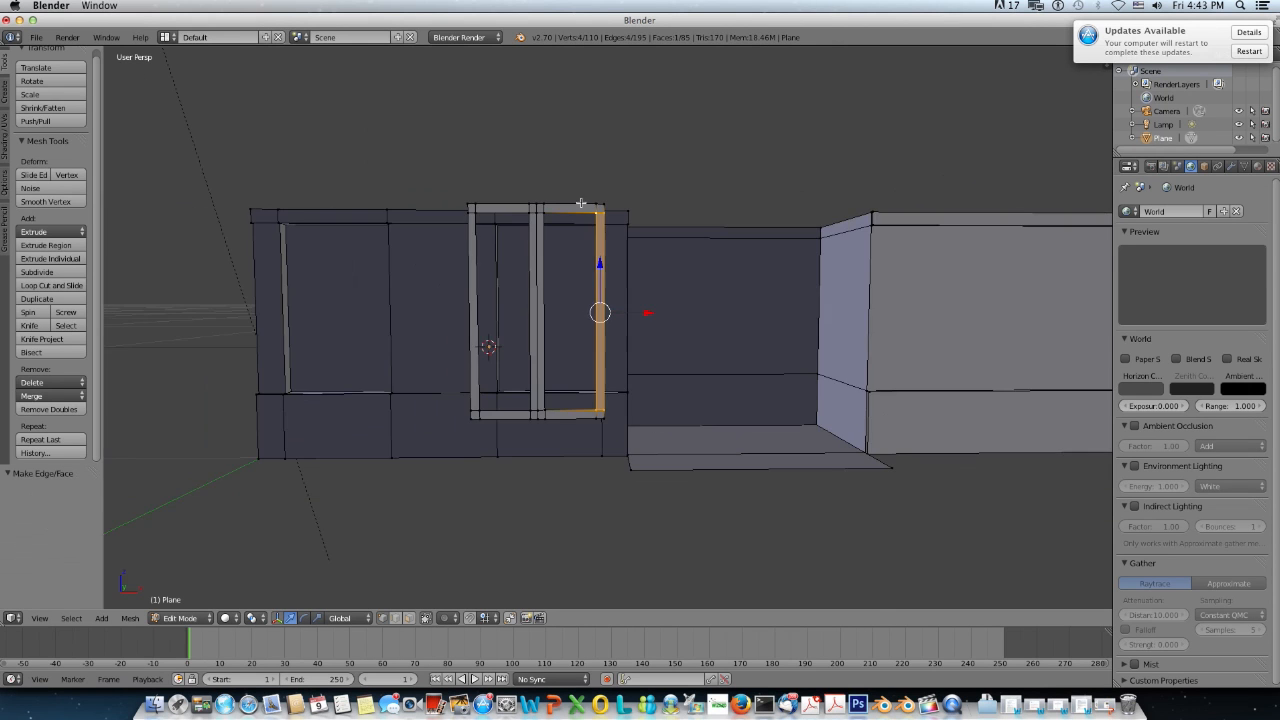
pyautogui.scroll(5, 582, 210)
pyautogui.moveTo(580, 214); pyautogui.dragTo(546, 223, button='middle')
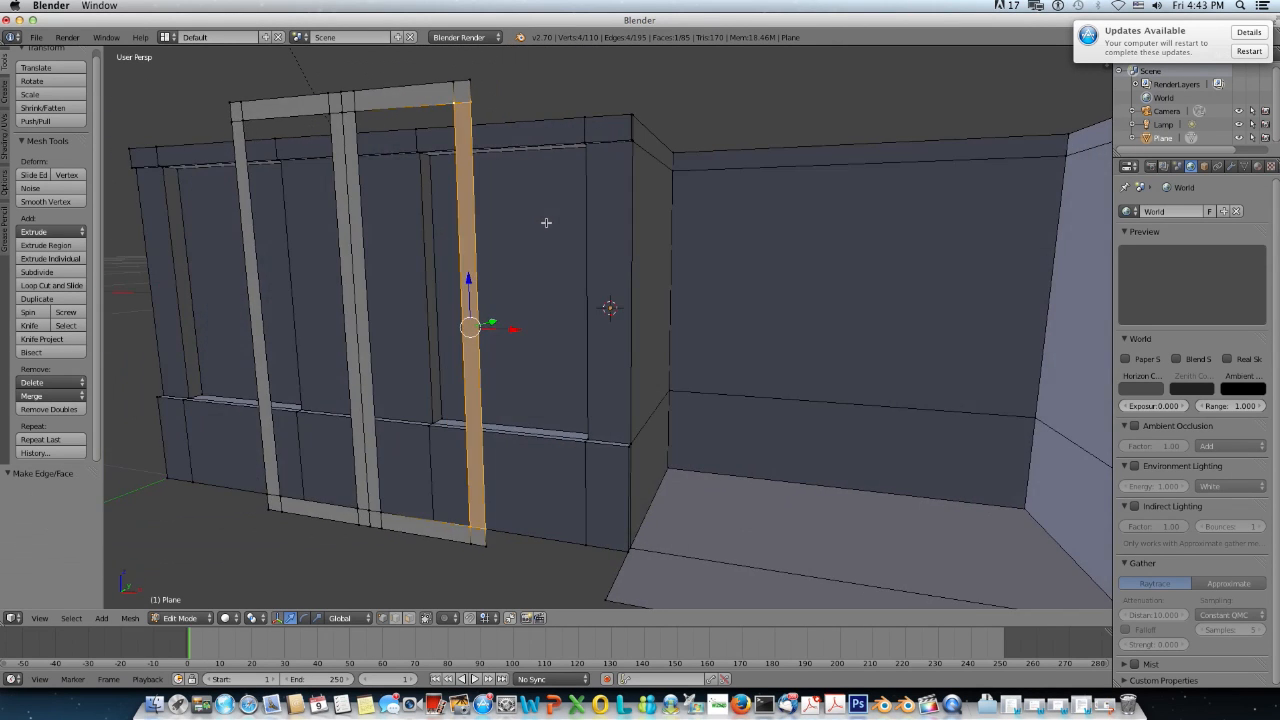
pyautogui.press('a')
pyautogui.press('a')
pyautogui.press('a')
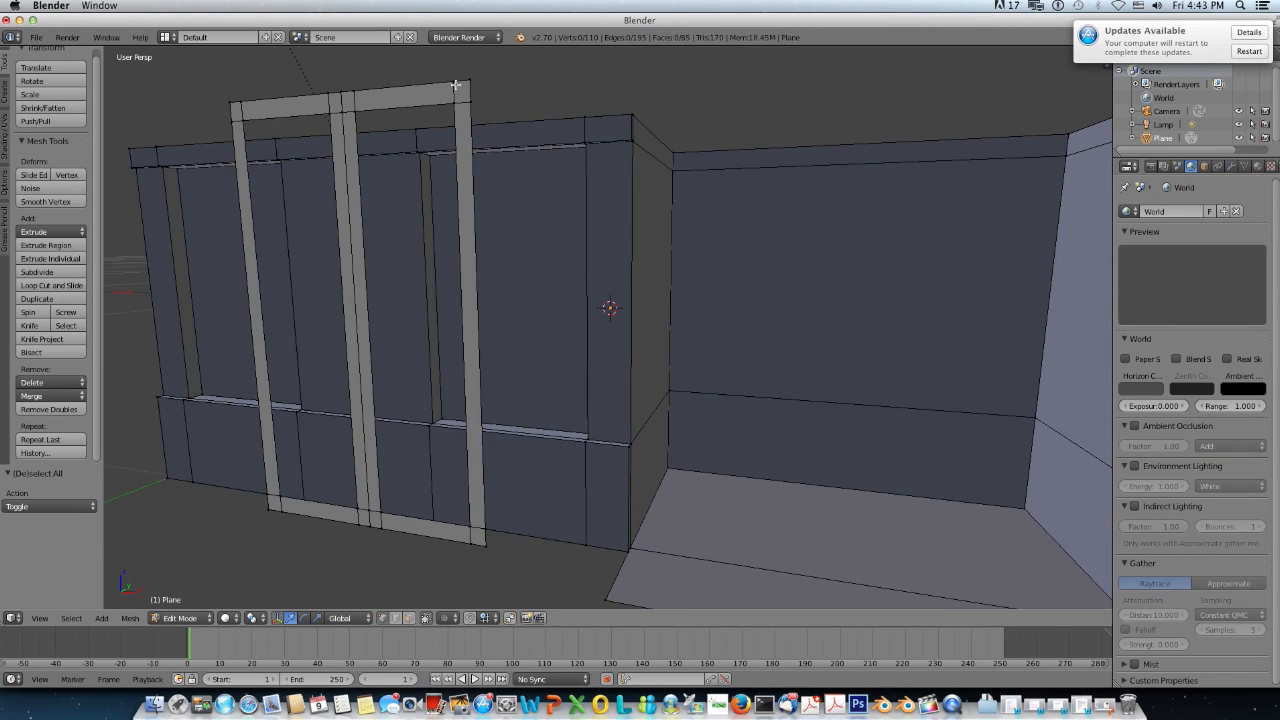
pyautogui.press('l')
pyautogui.scroll(-3, 427, 164)
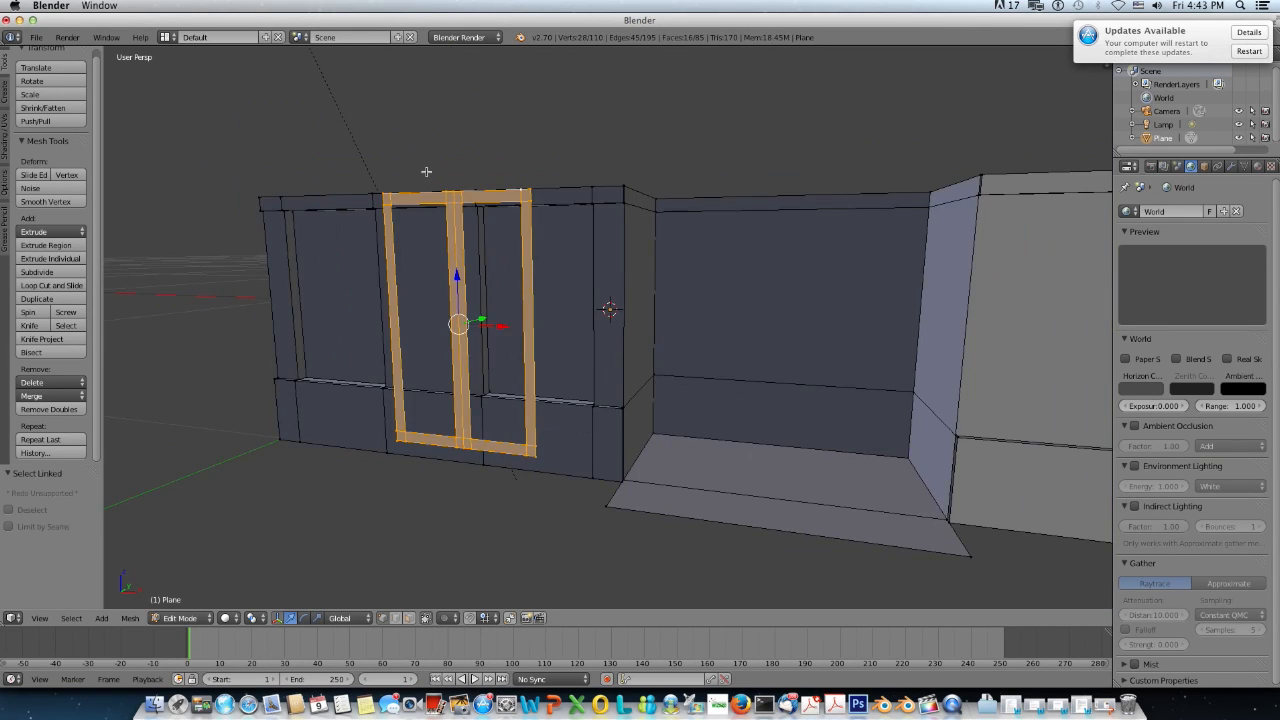
pyautogui.press('e')
pyautogui.press('Escape')
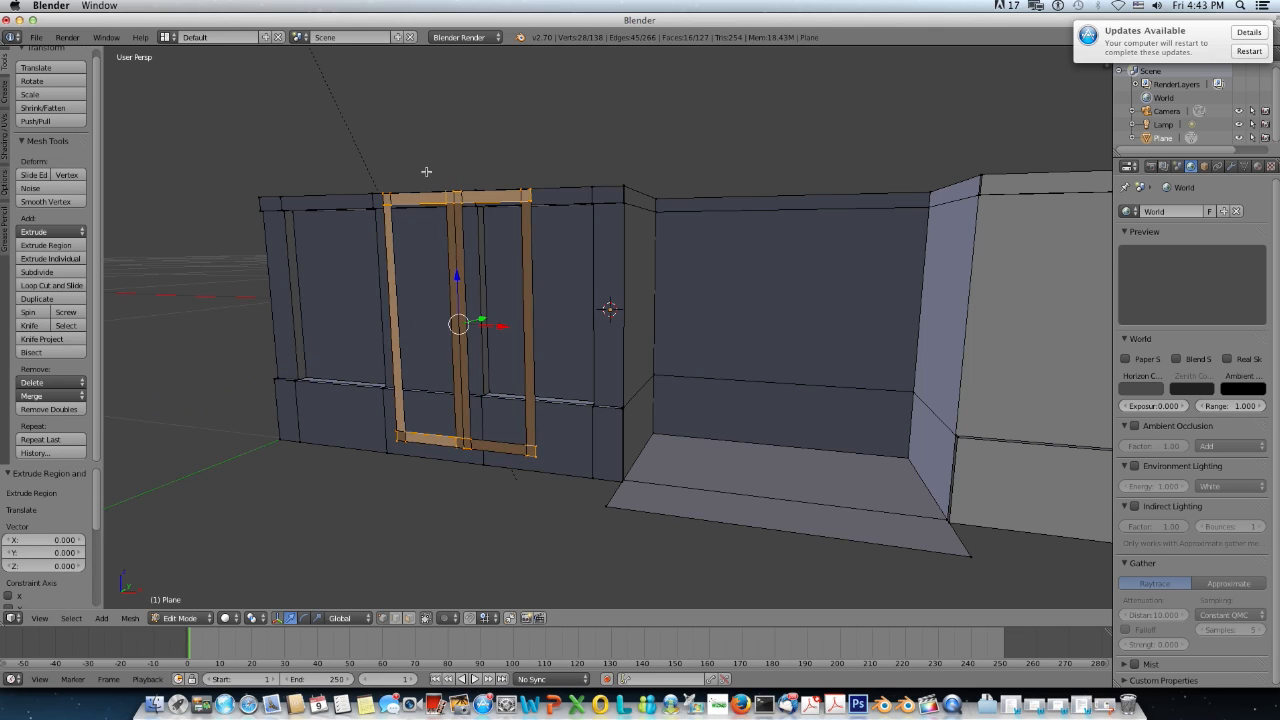
pyautogui.press('KP_3')
pyautogui.moveTo(493, 304); pyautogui.dragTo(499, 305)
pyautogui.moveTo(432, 311); pyautogui.dragTo(493, 331, button='middle')
pyautogui.scroll(5, 557, 334)
pyautogui.scroll(-5, 548, 331)
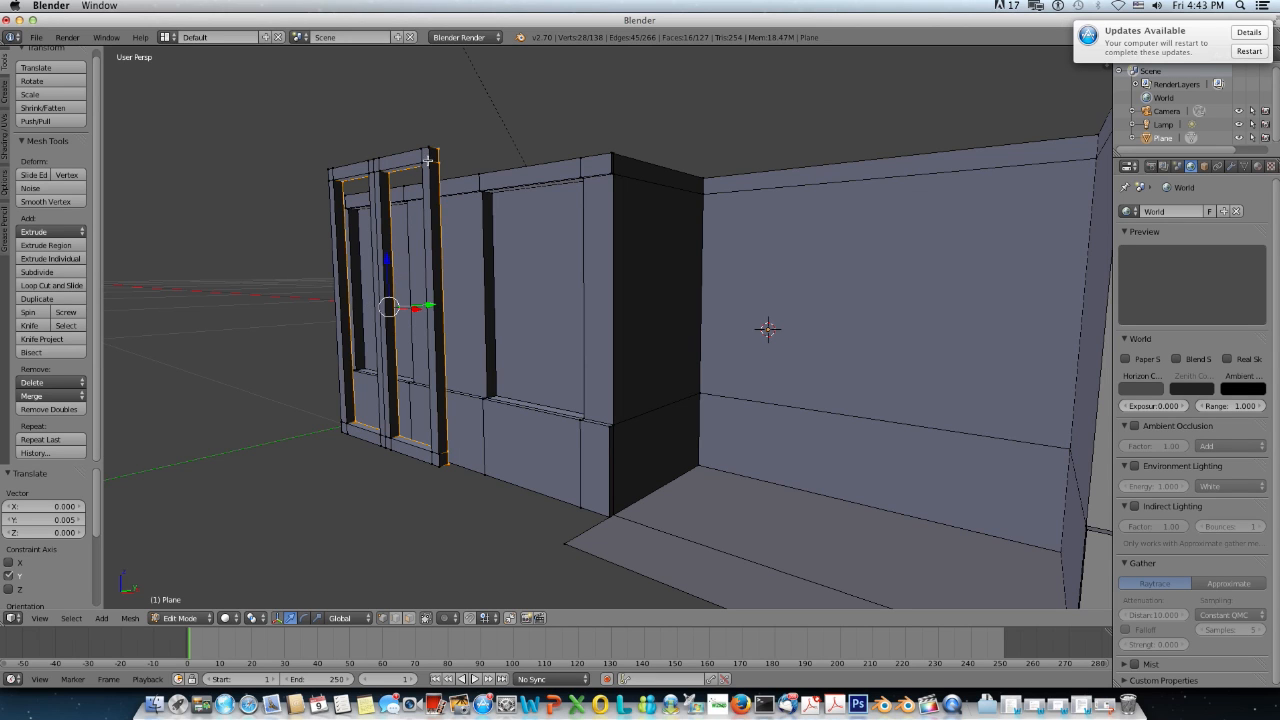
# Step: Select the complete thickened window frame and move it about 0.103 along Y into the recess nearest the balcony
pyautogui.press('l')
pyautogui.press('g')
pyautogui.press('y')
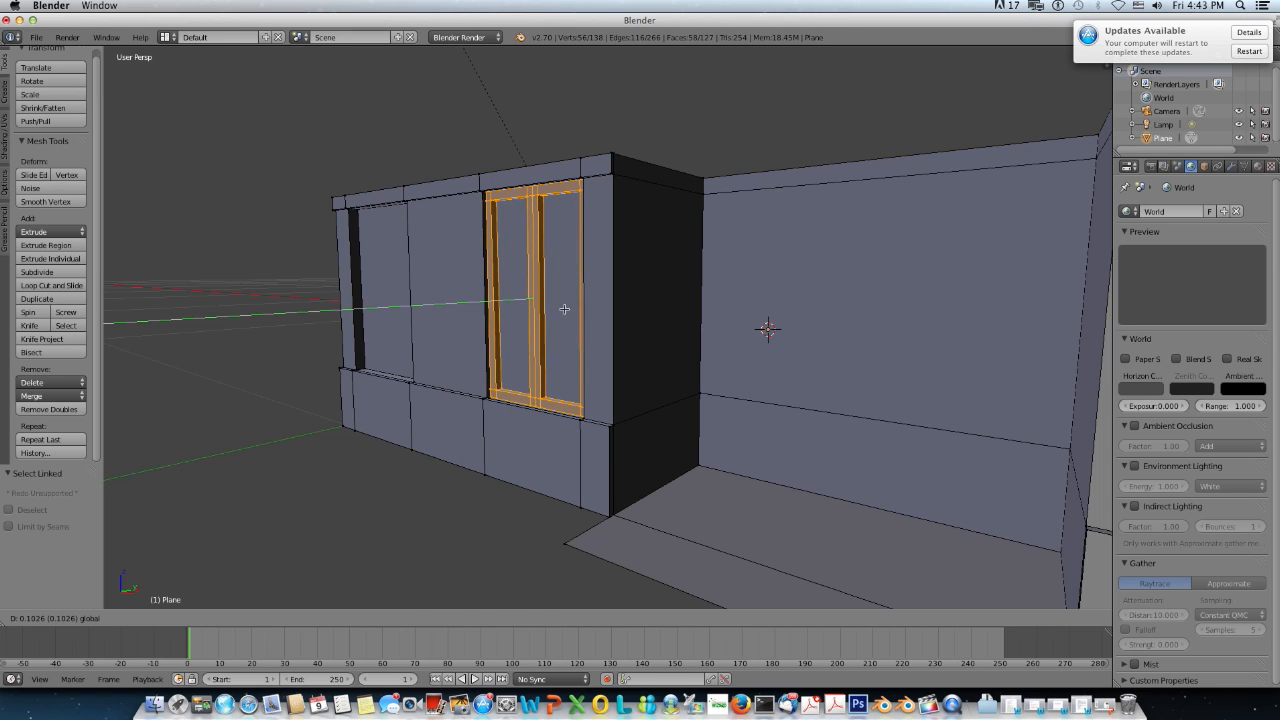
pyautogui.click(564, 309)
pyautogui.scroll(2, 562, 311)
pyautogui.moveTo(561, 312); pyautogui.dragTo(613, 321, button='middle')
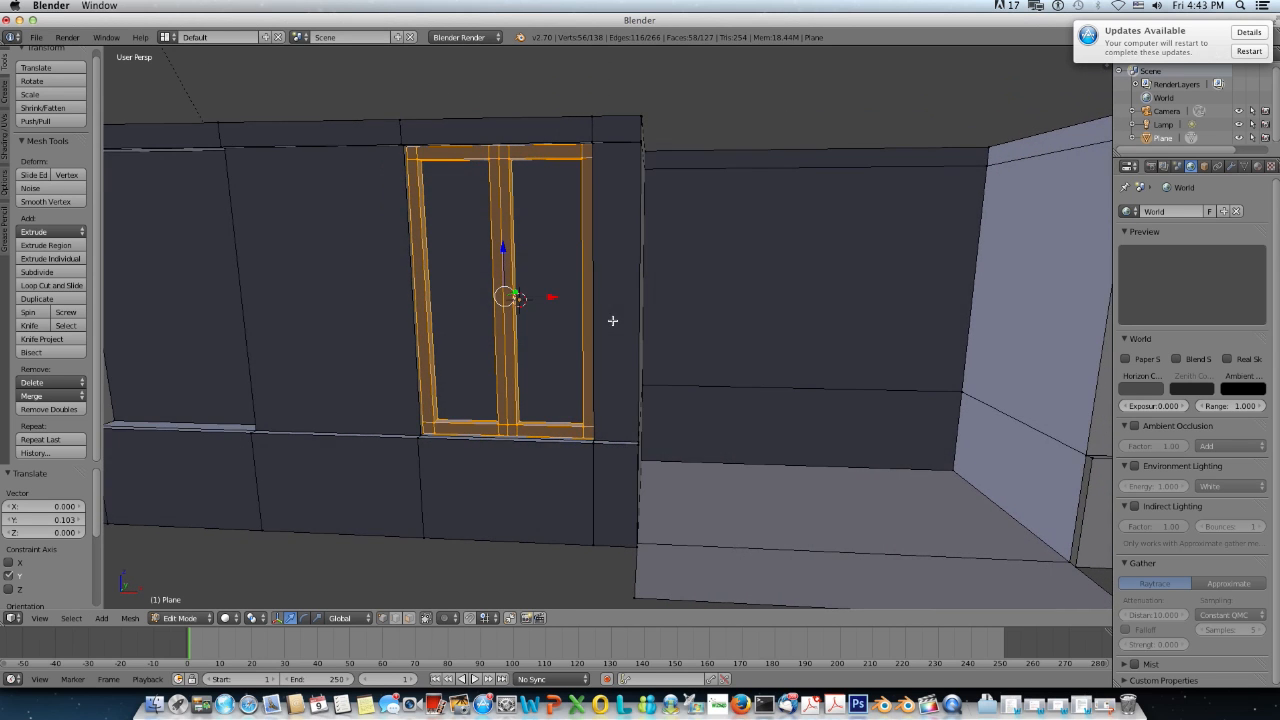
# Step: Duplicate the window frame and move the copy along X by about -0.145 and a further -0.026 into the other window recess
pyautogui.hotkey('shift', 'd')
pyautogui.rightClick(613, 321)
pyautogui.press('KP_1')
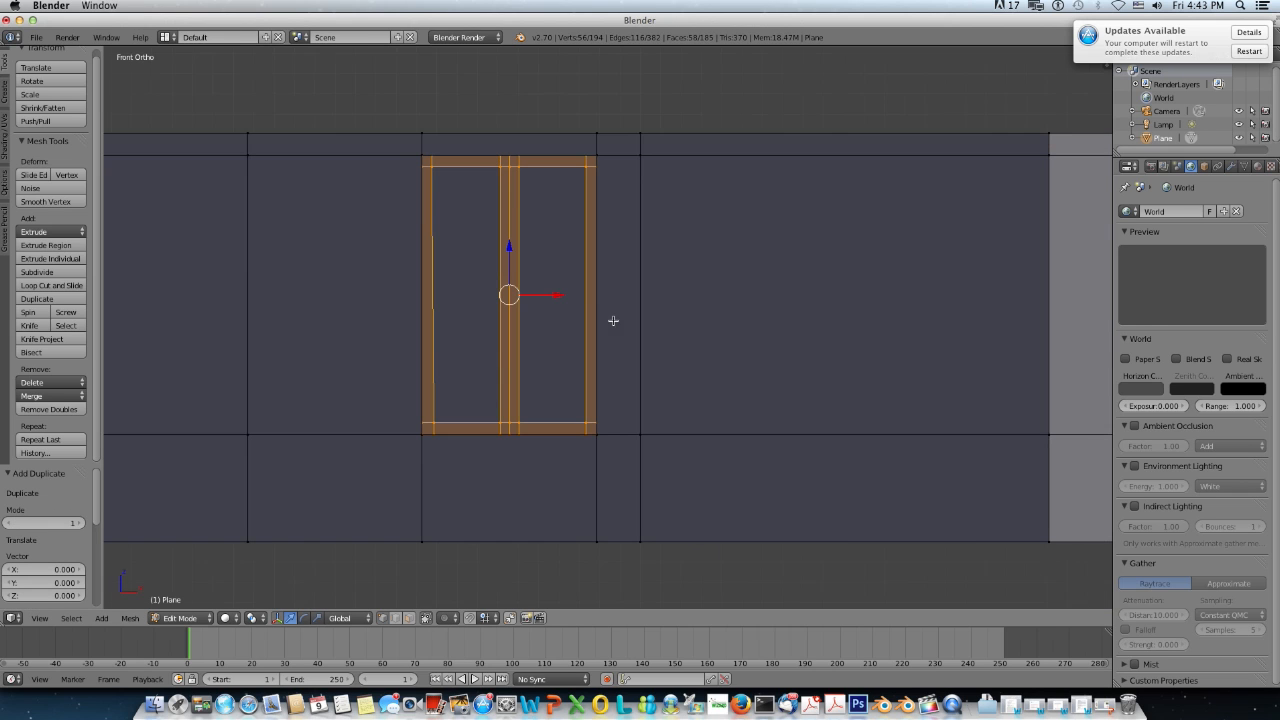
pyautogui.moveTo(557, 292); pyautogui.dragTo(260, 304)
pyautogui.scroll(2, 260, 304)
pyautogui.scroll(-3, 260, 304)
pyautogui.scroll(3, 327, 323)
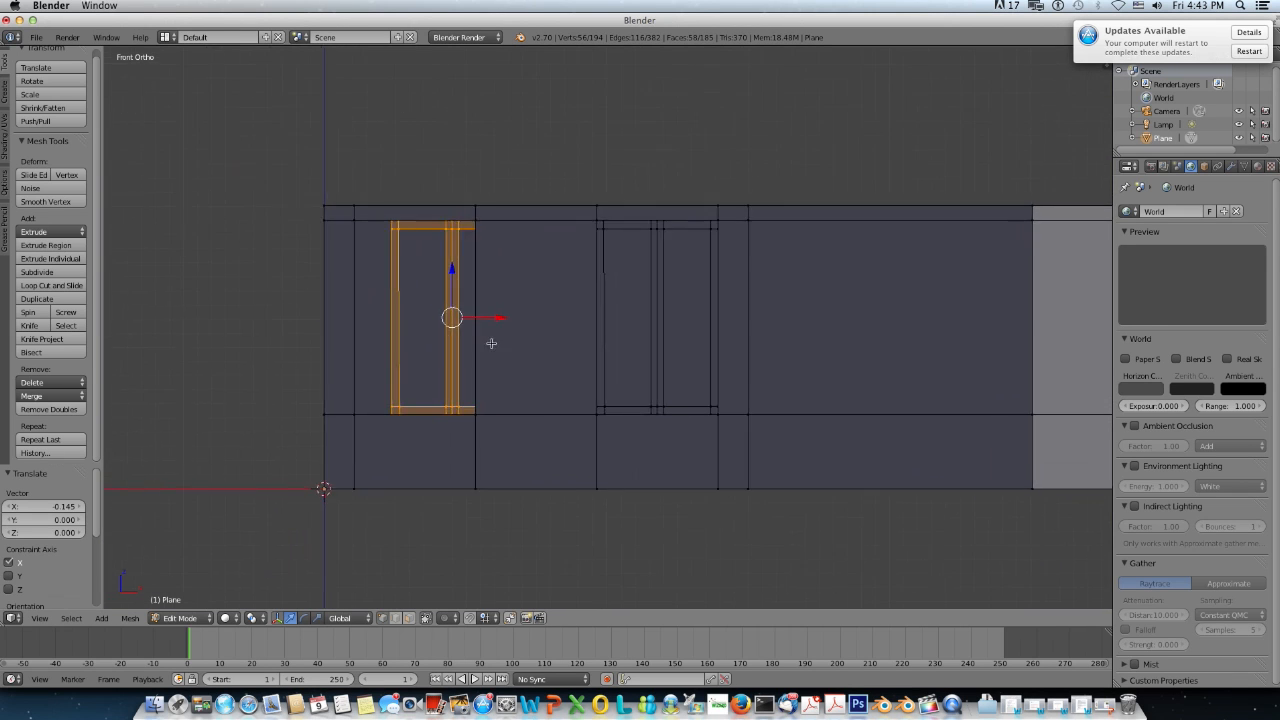
pyautogui.moveTo(387, 313); pyautogui.dragTo(325, 308)
# Step: Align the camera to a front view of the storey
pyautogui.scroll(-3, 346, 334)
pyautogui.moveTo(346, 334); pyautogui.dragTo(570, 407, button='middle')
pyautogui.scroll(-8, 600, 420)
pyautogui.press('KP_0')
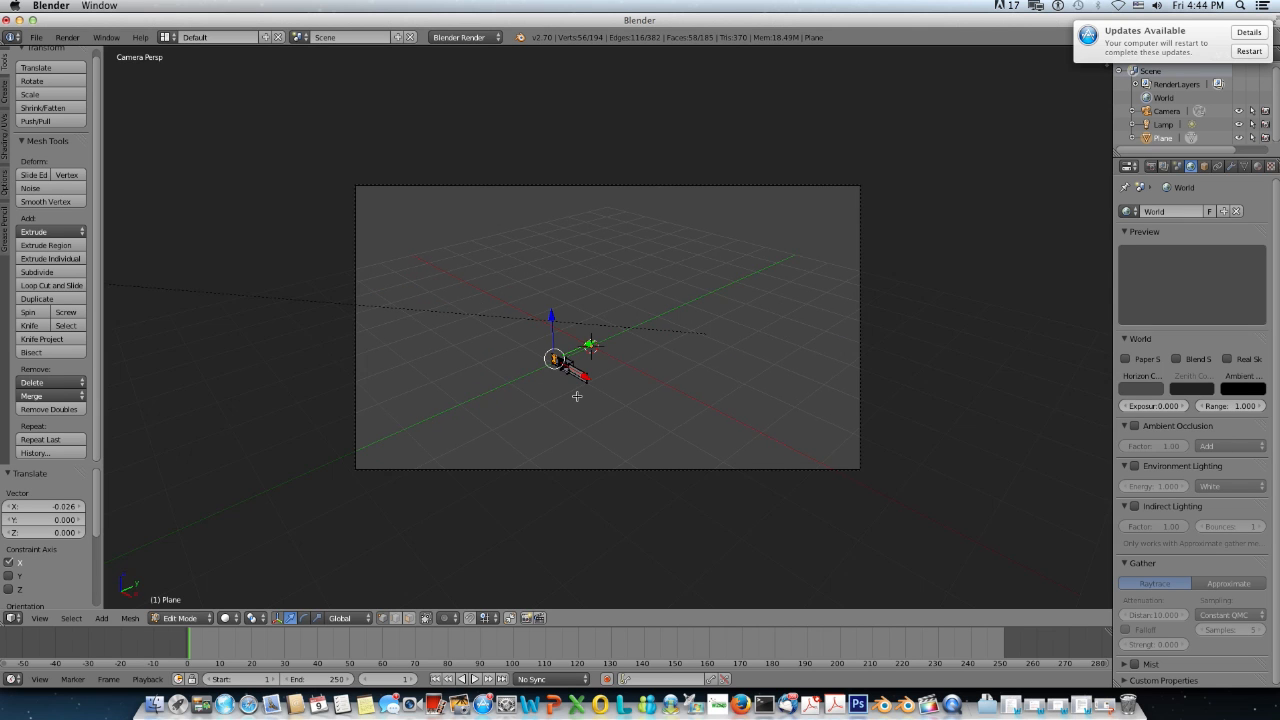
pyautogui.press('KP_1')
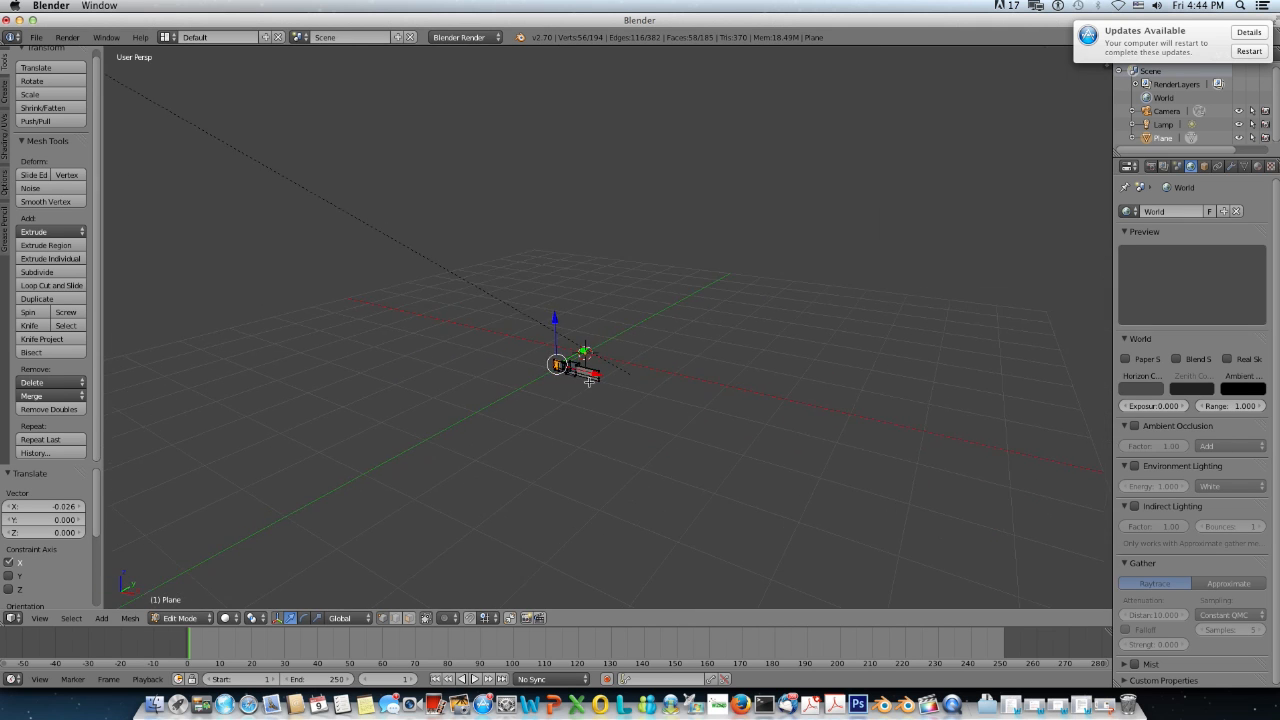
pyautogui.scroll(5, 589, 382)
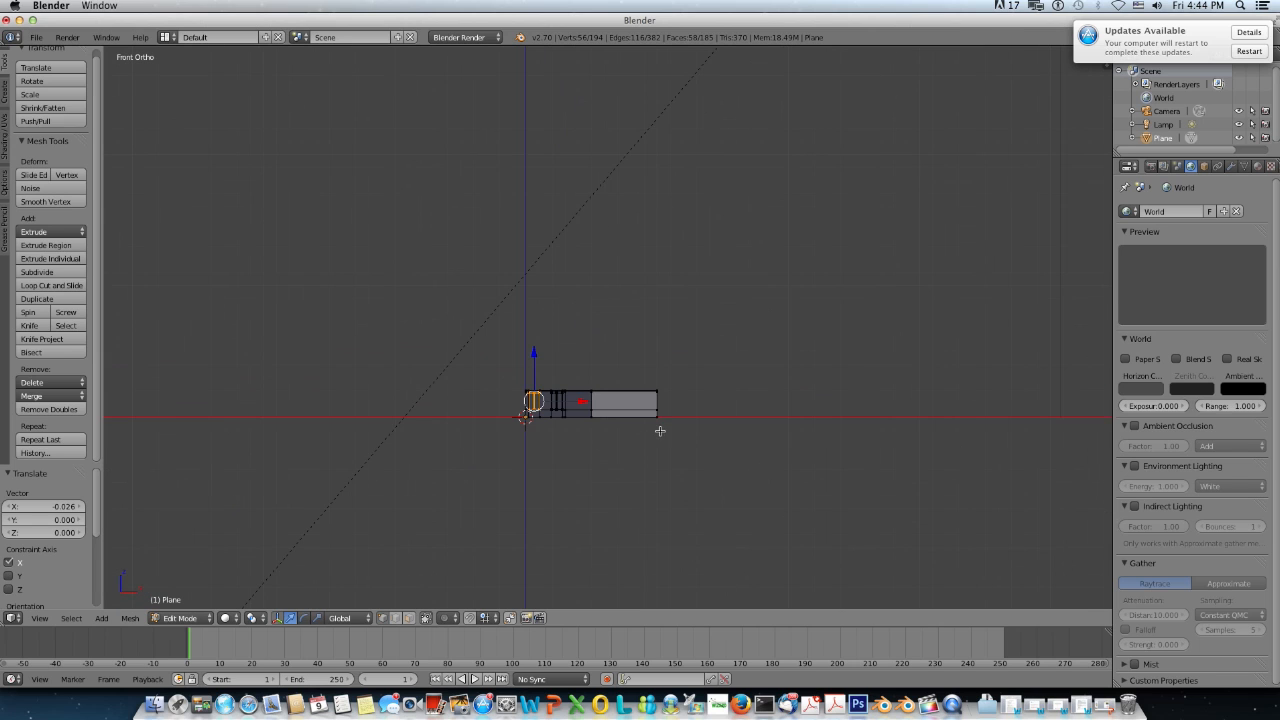
pyautogui.press('ctrl+alt+KP_0')
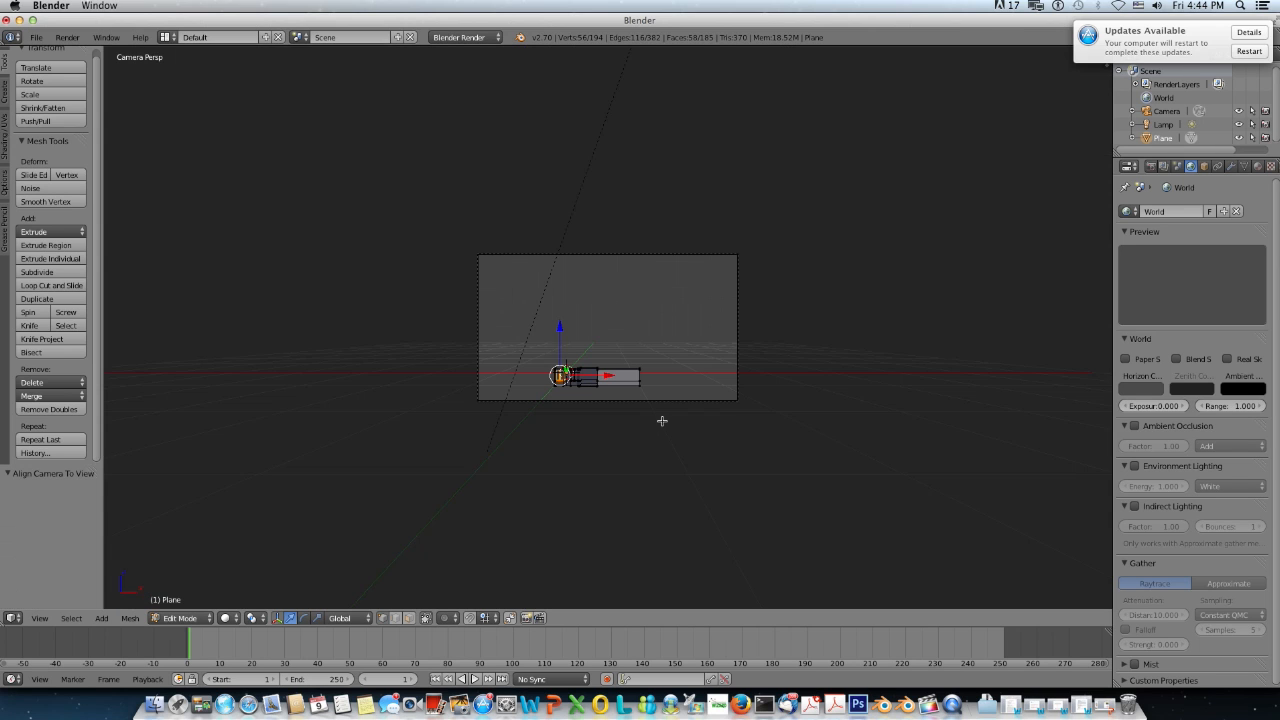
# Step: Leave Edit Mode and move the camera about -0.269 along X and -0.496 along Z to reframe the storey
pyautogui.press('Tab')
pyautogui.rightClick(660, 401)
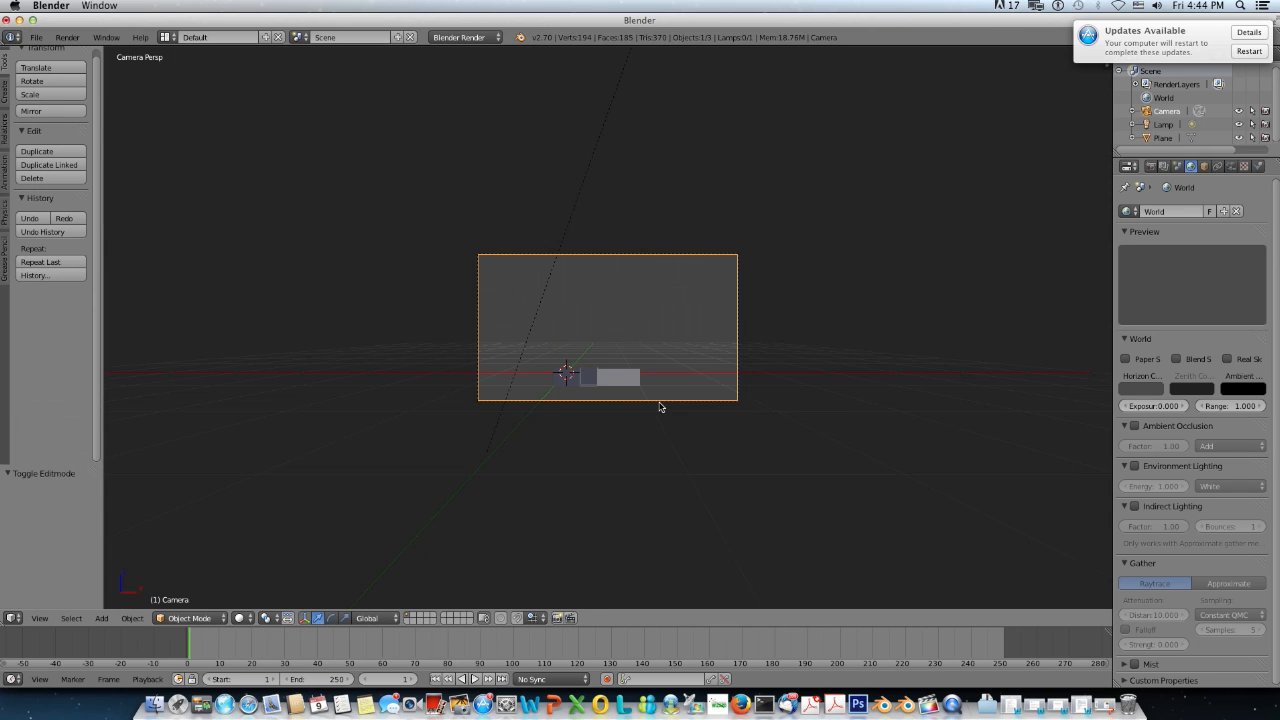
pyautogui.press('g')
pyautogui.click(646, 426)
# Step: Preview the storey in rendered shading, examine the lighting on the walls and windows, and return to solid shading
pyautogui.click(240, 618)
pyautogui.click(250, 547)
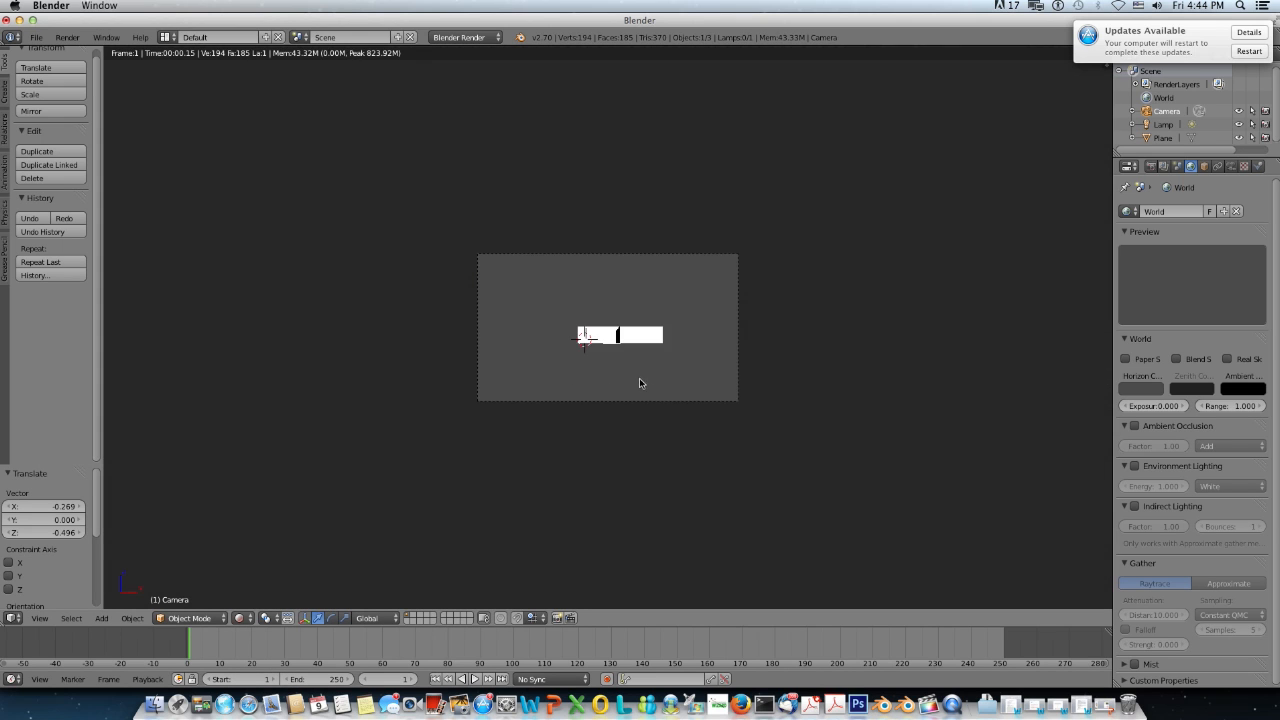
pyautogui.scroll(5, 640, 383)
pyautogui.moveTo(660, 405); pyautogui.dragTo(654, 407, button='middle')
pyautogui.scroll(8, 651, 408)
pyautogui.scroll(-3, 649, 409)
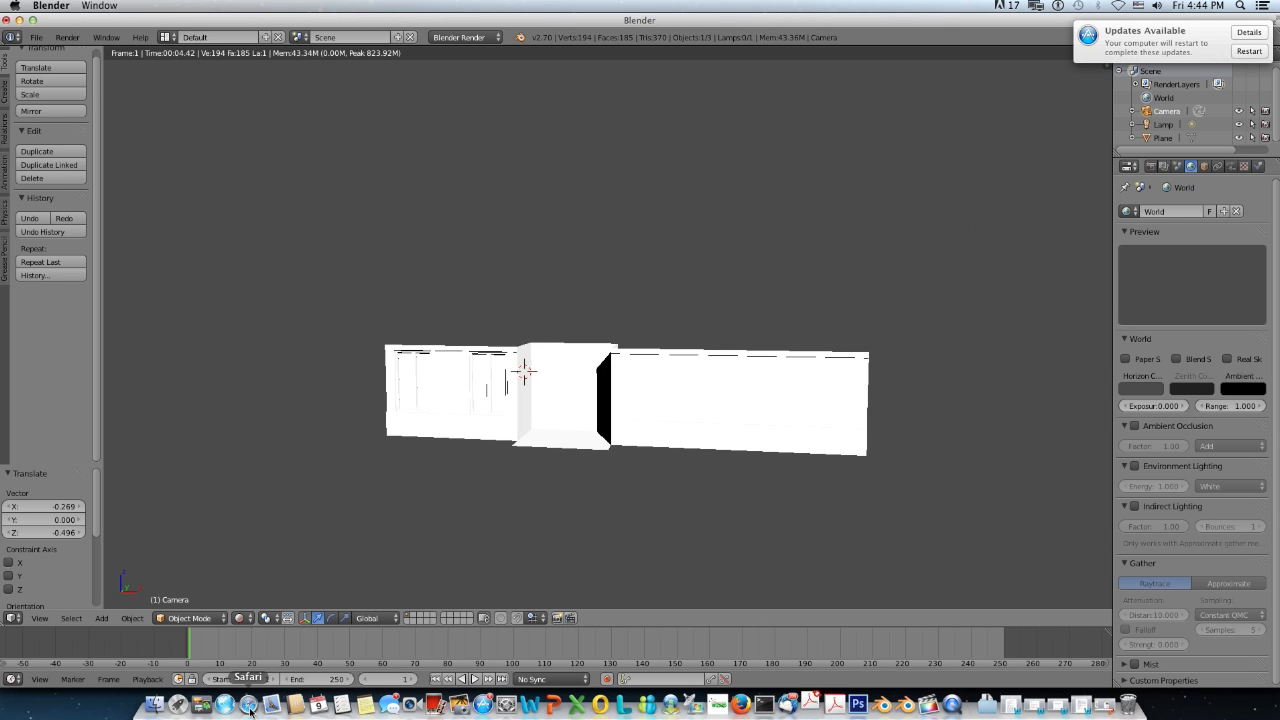
pyautogui.click(240, 618)
pyautogui.click(254, 574)
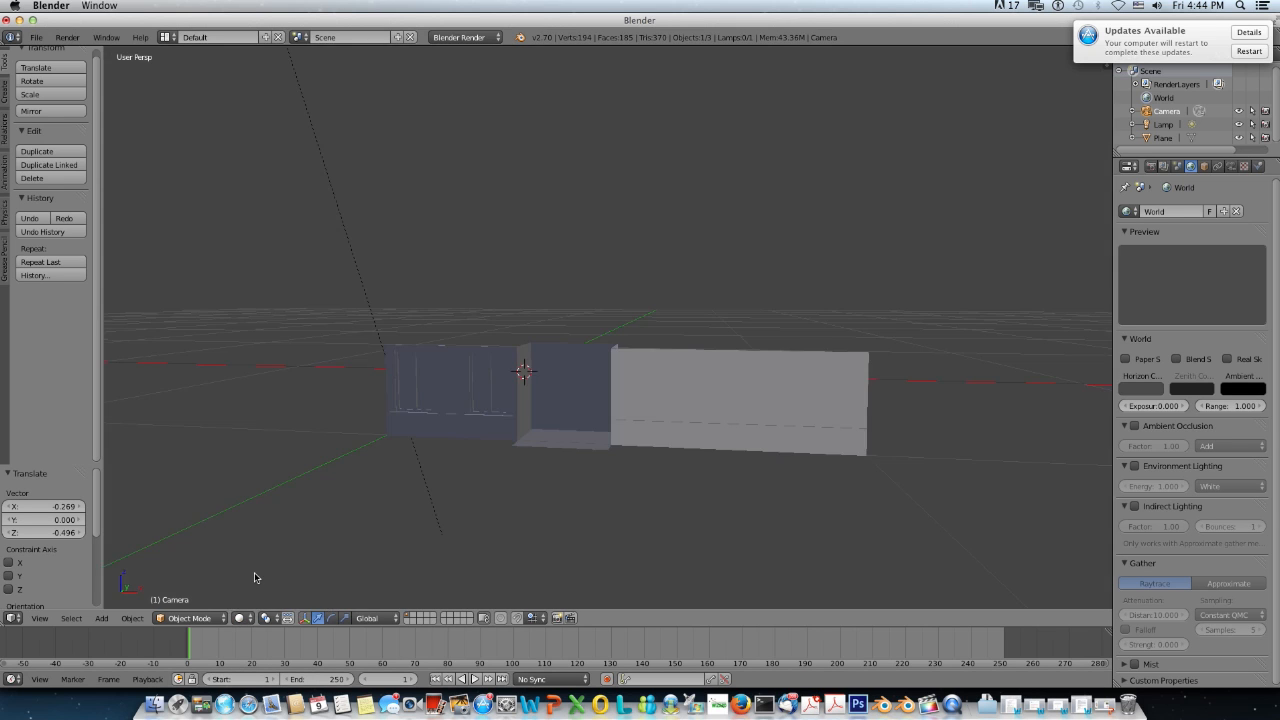
# Step: Select the sun lamp and set its energy to 1.060
pyautogui.scroll(-5, 394, 395)
pyautogui.rightClick(512, 158)
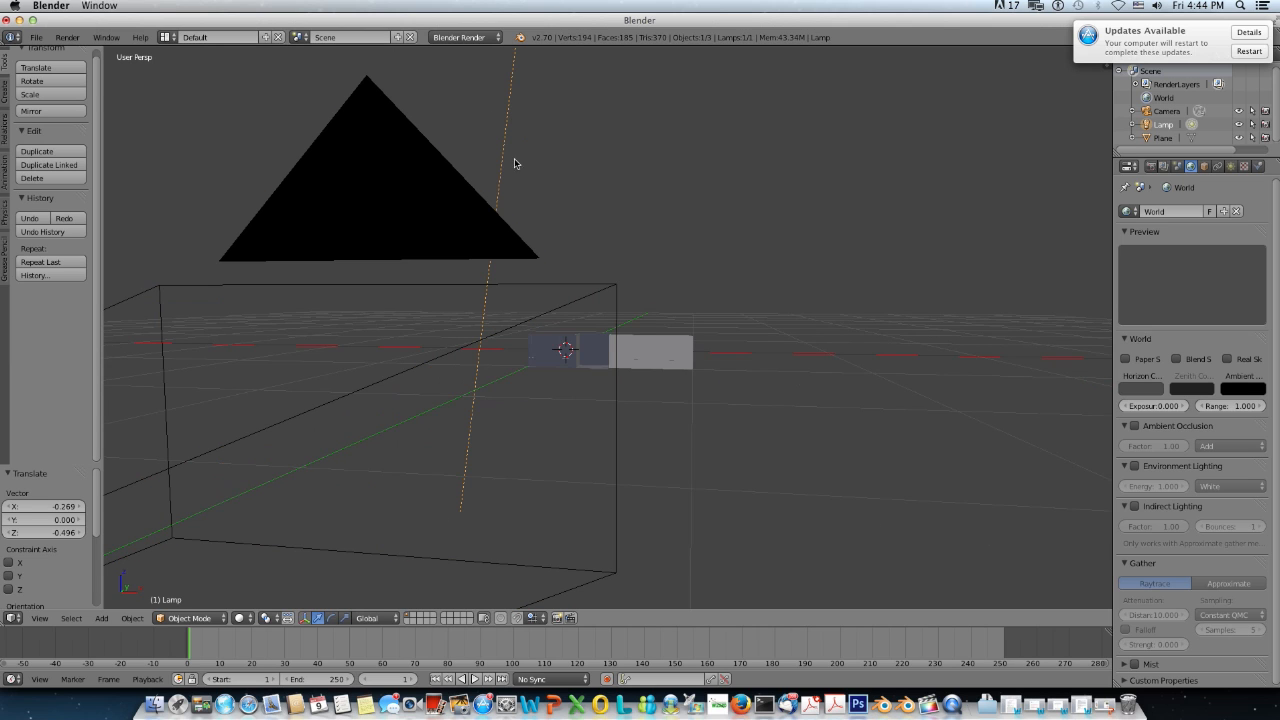
pyautogui.click(1230, 167)
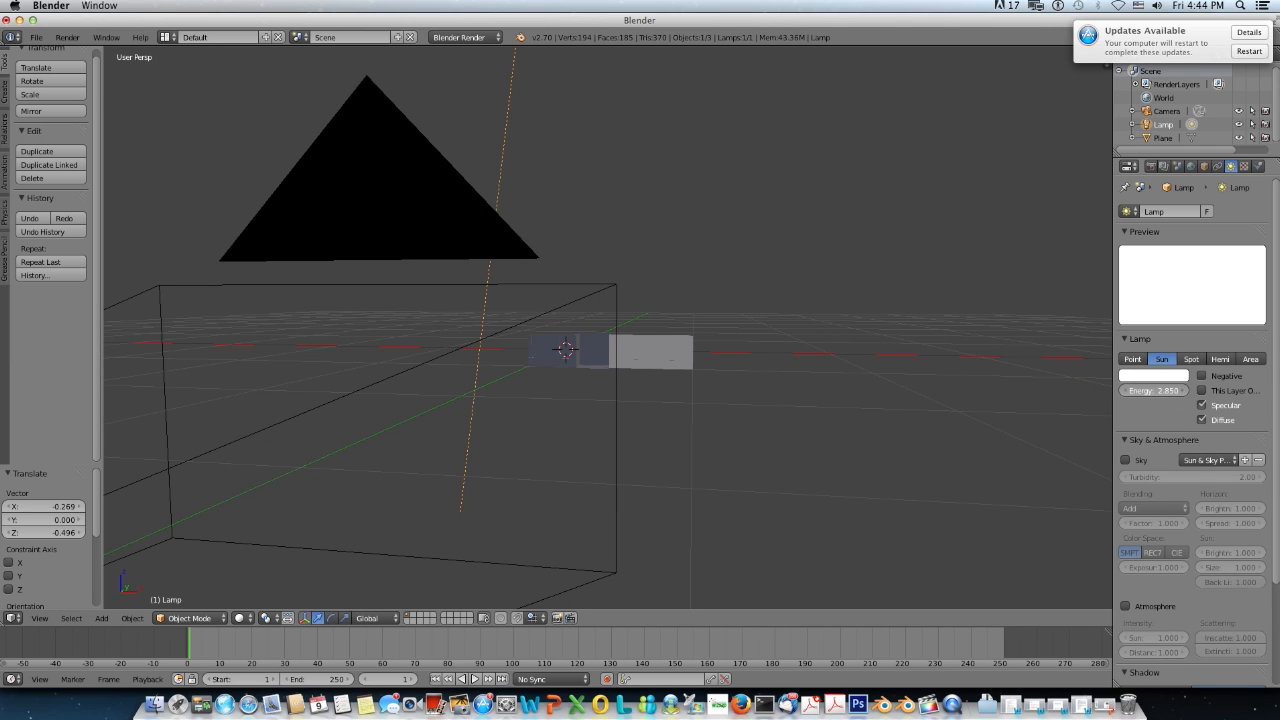
pyautogui.moveTo(1153, 390); pyautogui.dragTo(1135, 390)
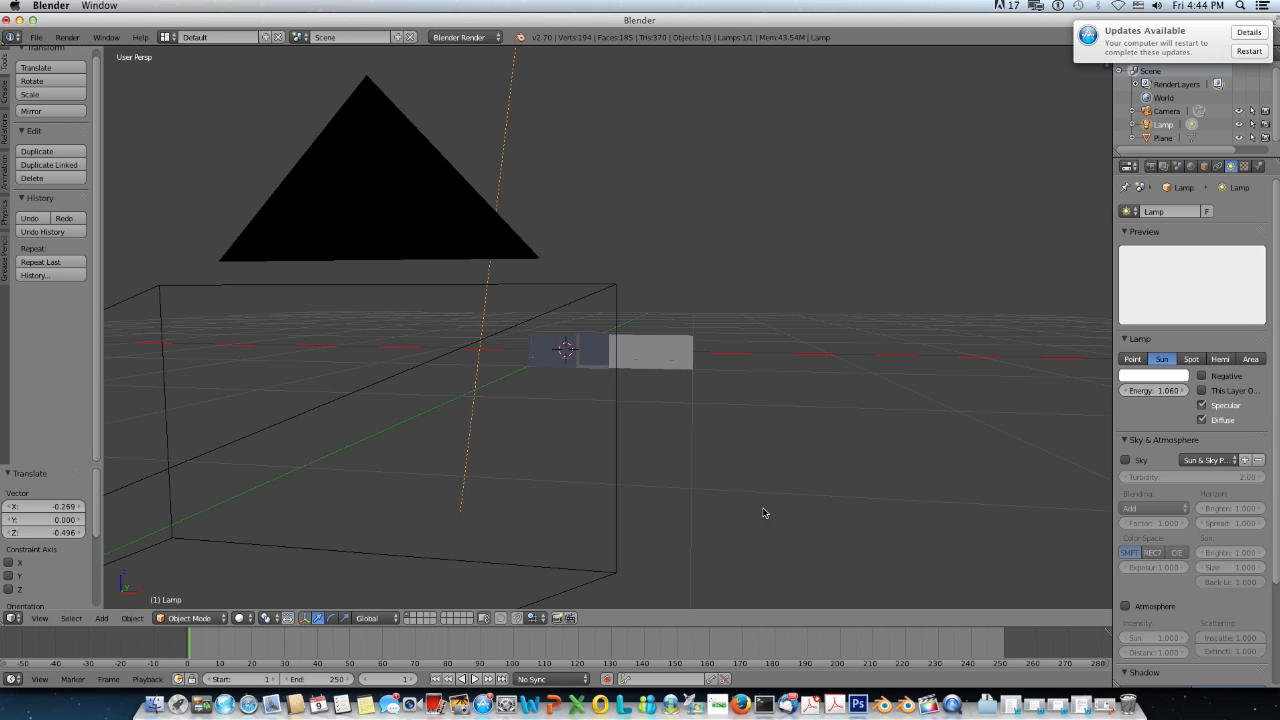
# Step: Switch back to rendered shading and check the wall and window details under the dimmer sun
pyautogui.click(252, 618)
pyautogui.click(252, 547)
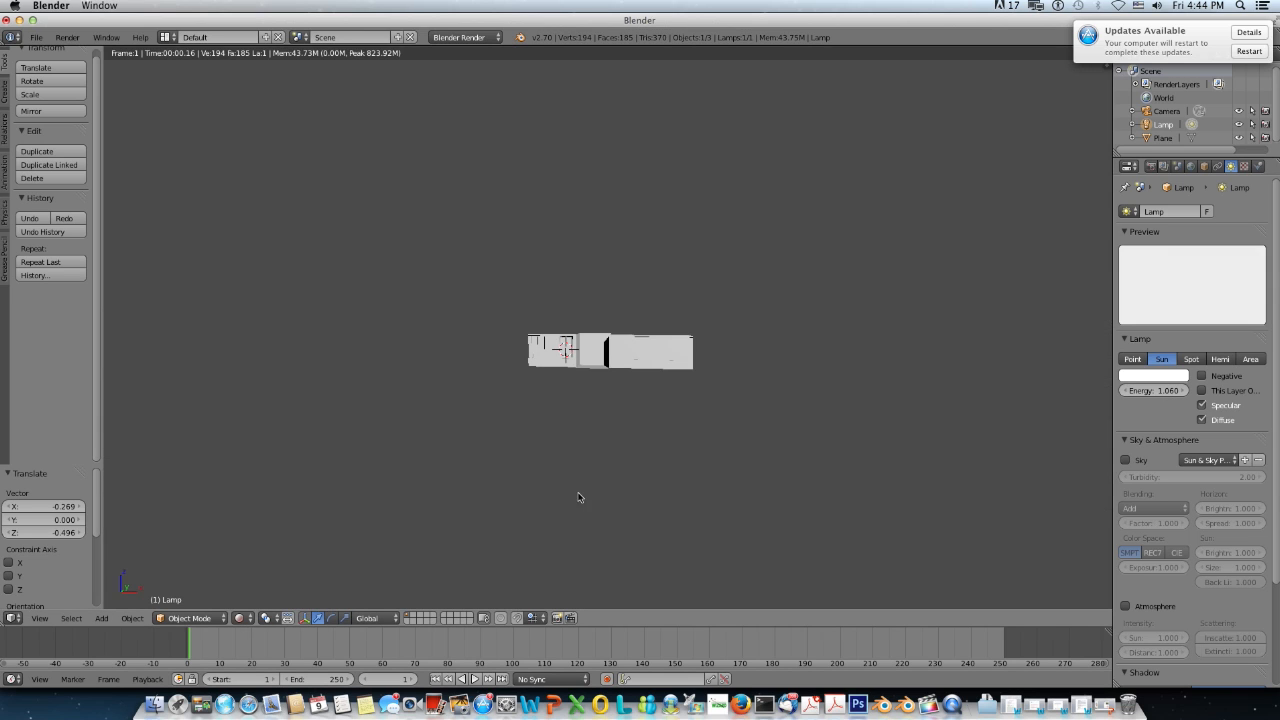
pyautogui.scroll(8, 677, 445)
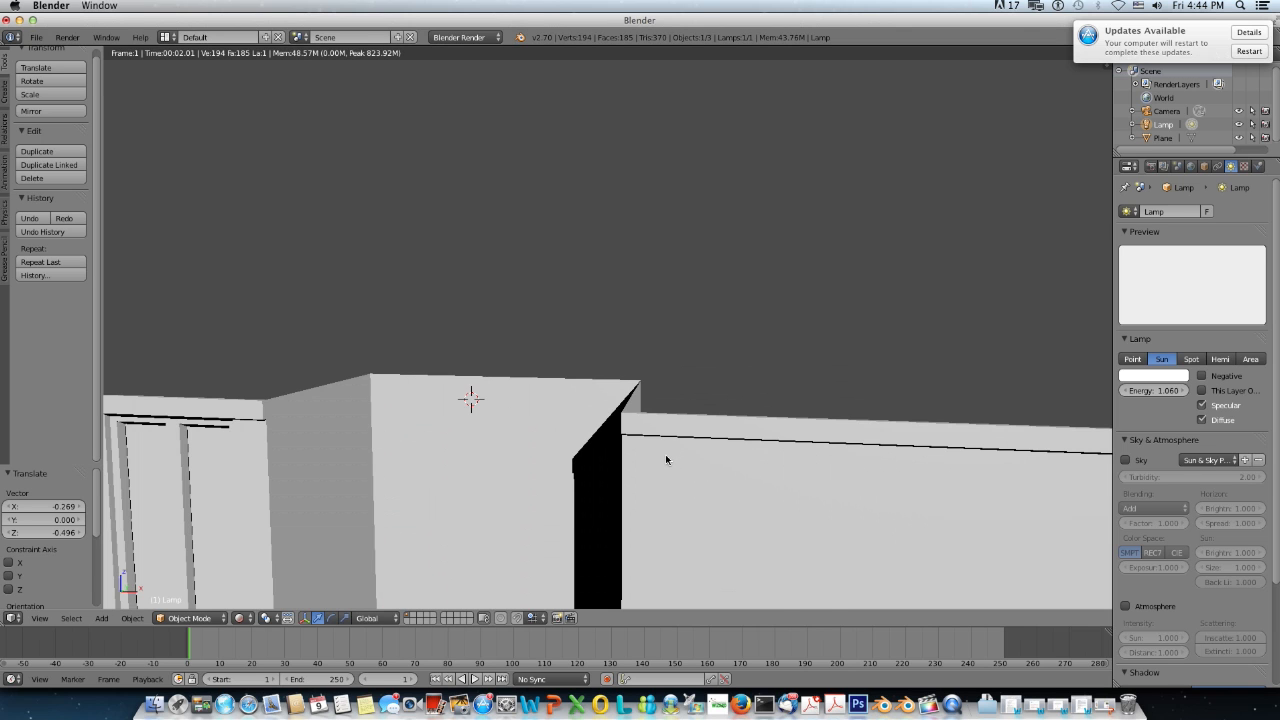
# Step: Examine the whole storey in rendered shading under the sun, and return to solid shading
pyautogui.scroll(-6, 666, 459)
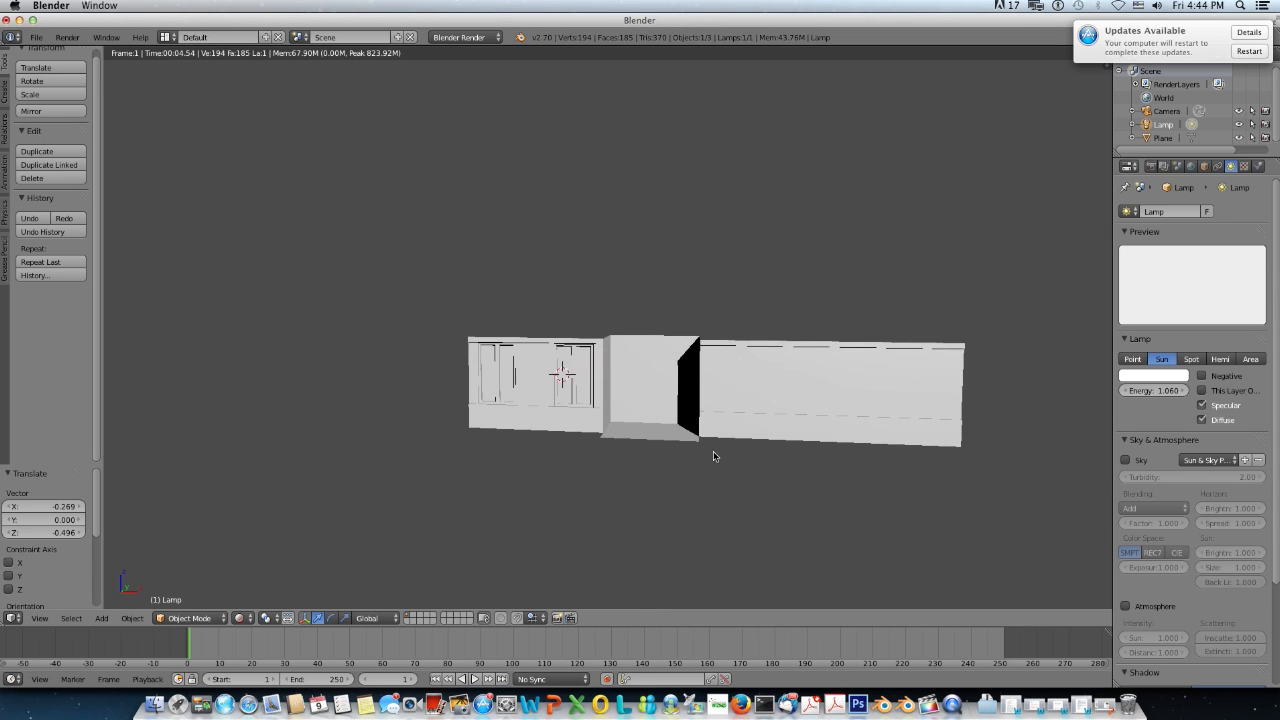
pyautogui.scroll(2, 713, 451)
pyautogui.keyDown('shift'); pyautogui.moveTo(713, 451); pyautogui.dragTo(642, 413, button='middle'); pyautogui.keyUp('shift')
pyautogui.scroll(-1, 642, 413)
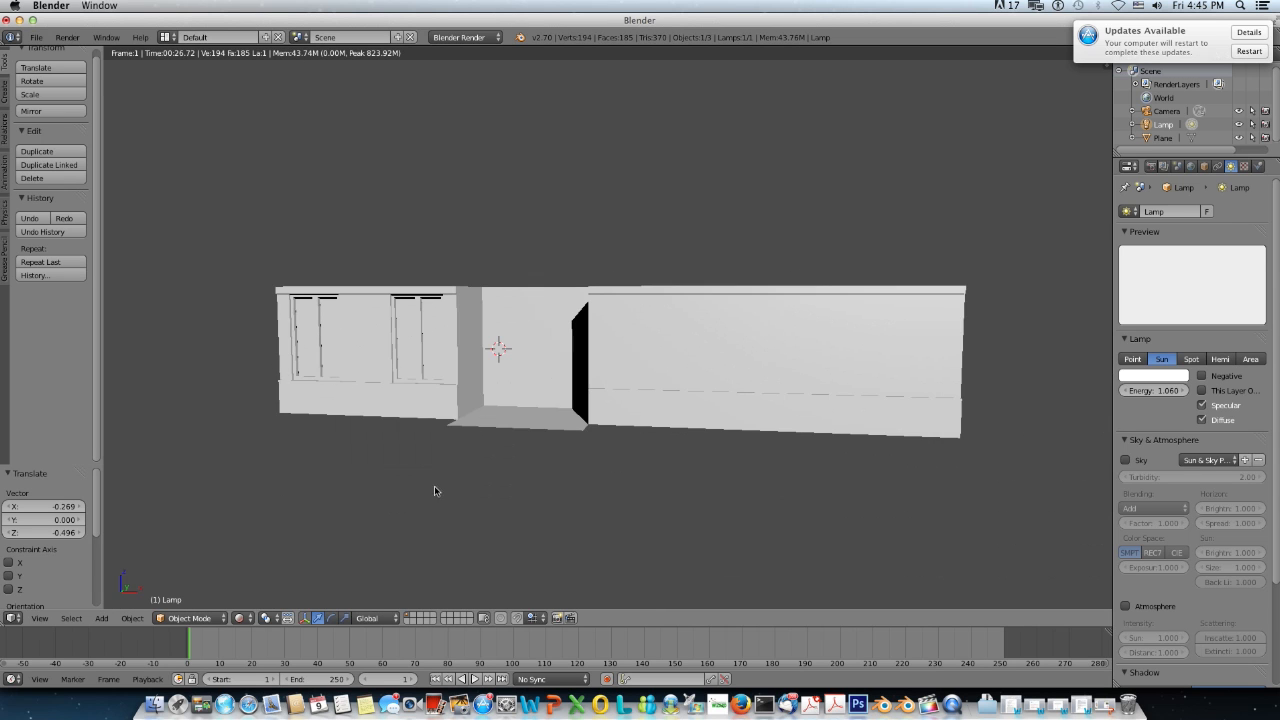
pyautogui.click(240, 618)
pyautogui.click(254, 574)
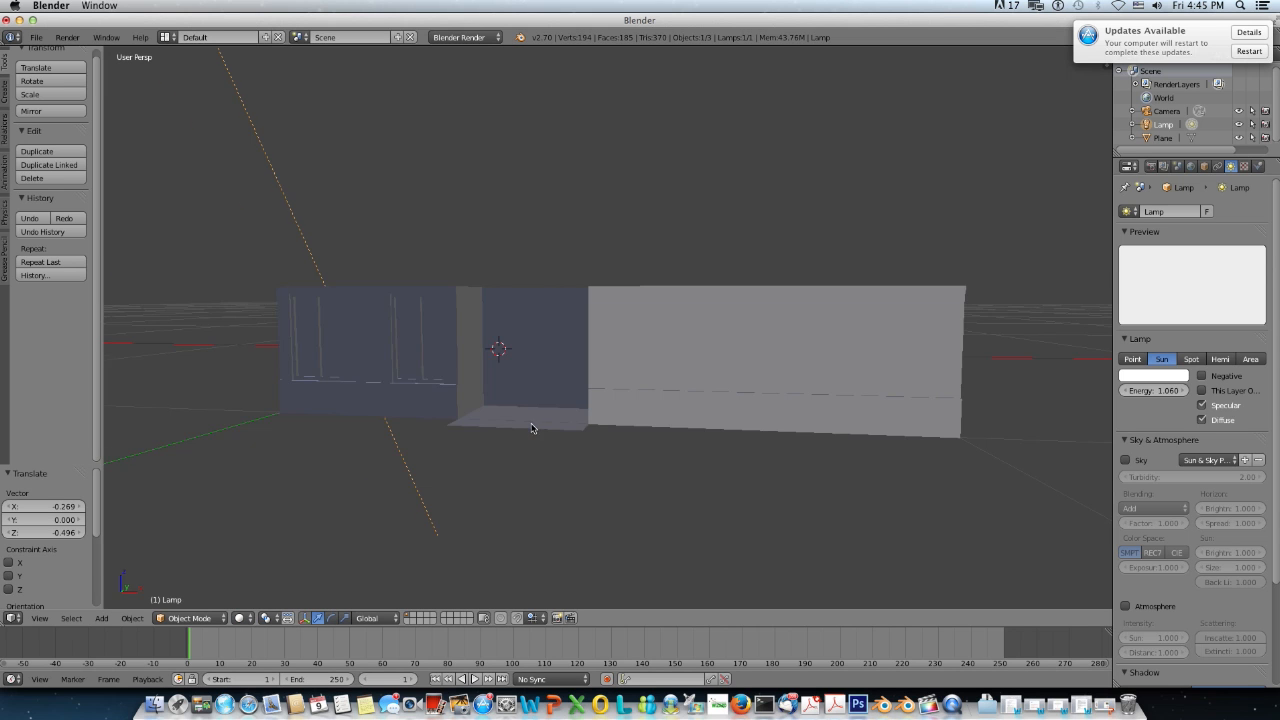
# Step: Edit the building mesh and snap the 3D cursor to the outer front corner vertex of the balcony floor
pyautogui.scroll(3, 531, 428)
pyautogui.rightClick(560, 342)
pyautogui.press('Tab')
pyautogui.scroll(-4, 570, 345)
pyautogui.scroll(4, 578, 370)
pyautogui.rightClick(707, 374)
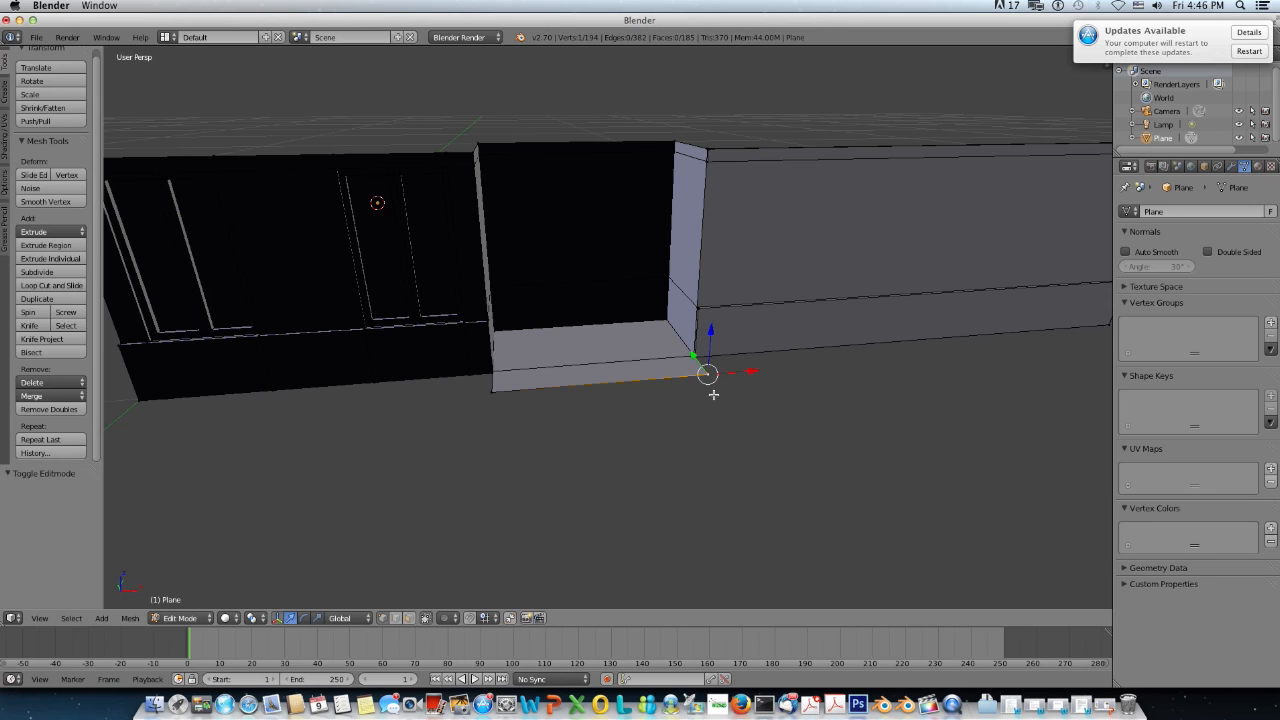
pyautogui.scroll(5, 713, 394)
pyautogui.keyDown('shift'); pyautogui.moveTo(712, 394); pyautogui.dragTo(661, 386, button='middle'); pyautogui.keyUp('shift')
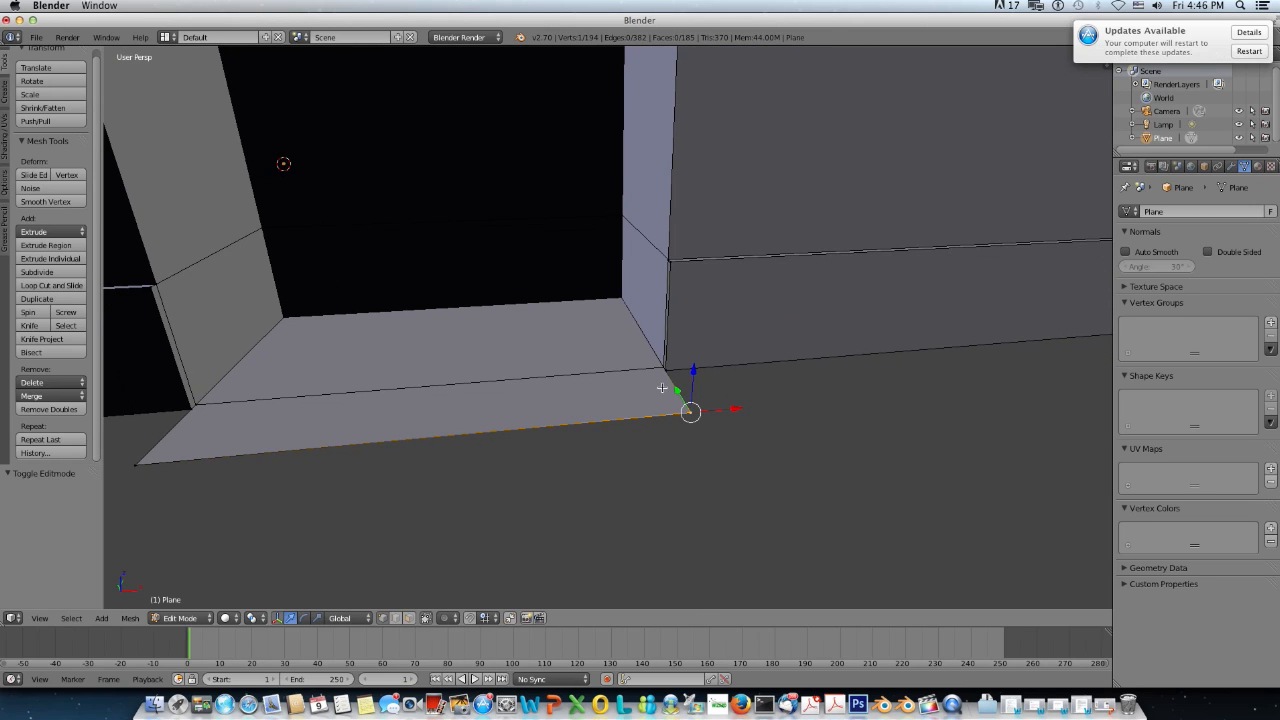
pyautogui.hotkey('shift', 's')
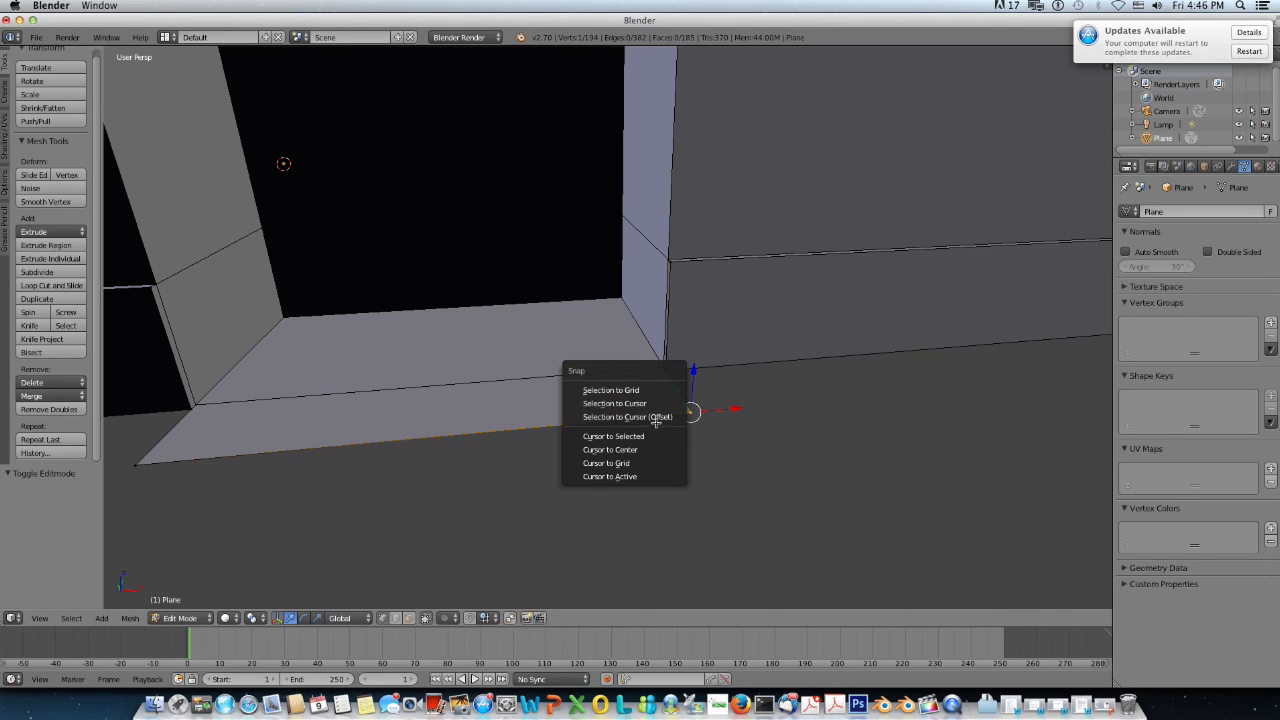
pyautogui.click(660, 436)
# Step: Add a cylinder at the 3D cursor with its cap fill type set to Nothing
pyautogui.hotkey('shift', 'a')
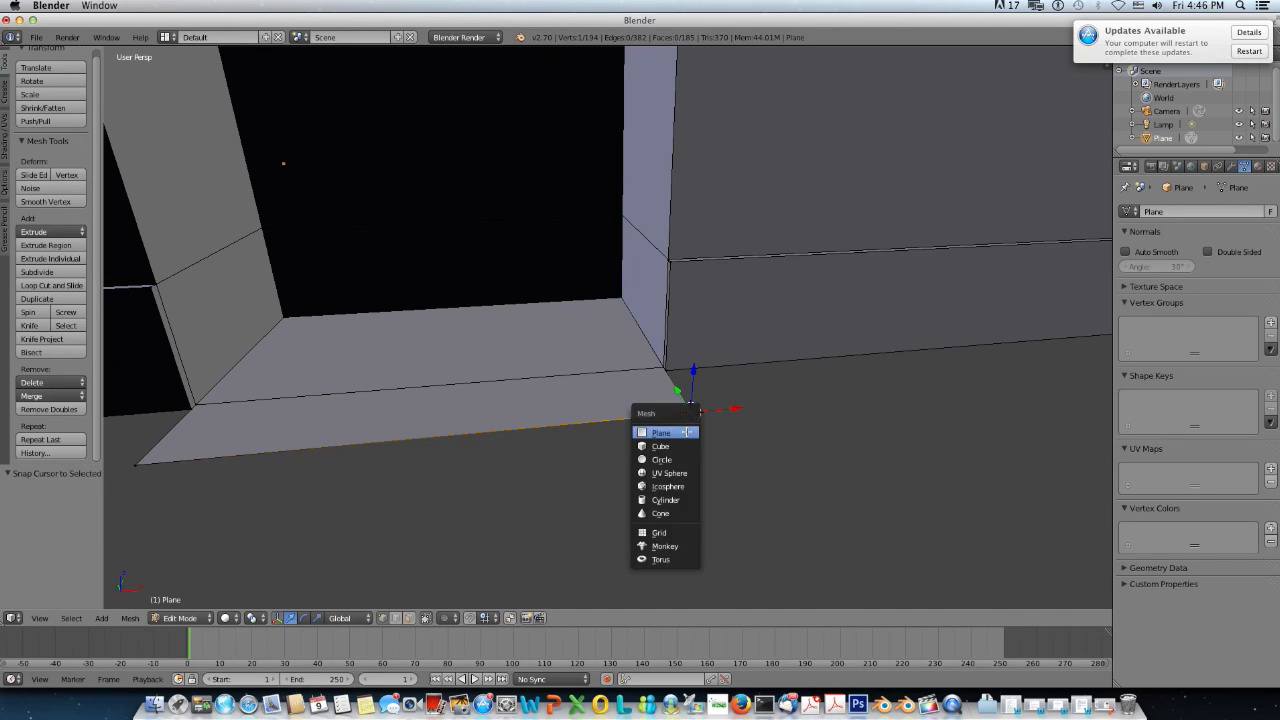
pyautogui.click(676, 499)
pyautogui.scroll(-12, 677, 498)
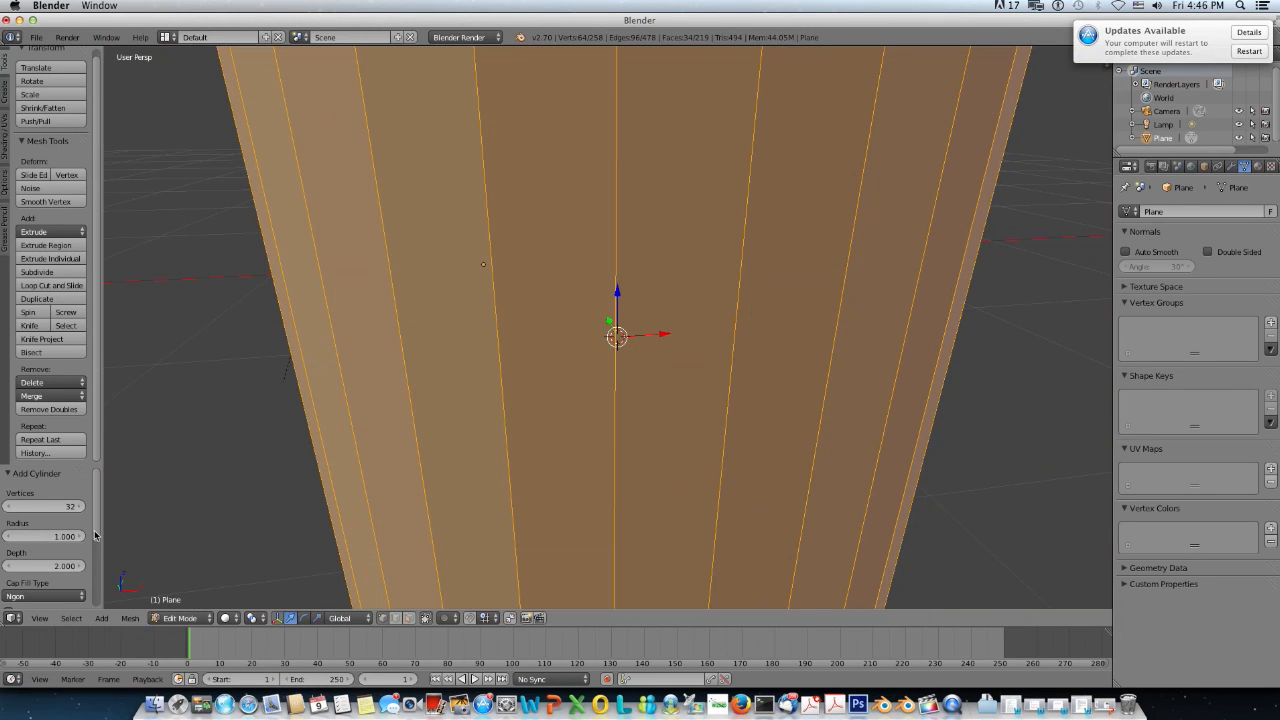
pyautogui.scroll(-3, 95, 536)
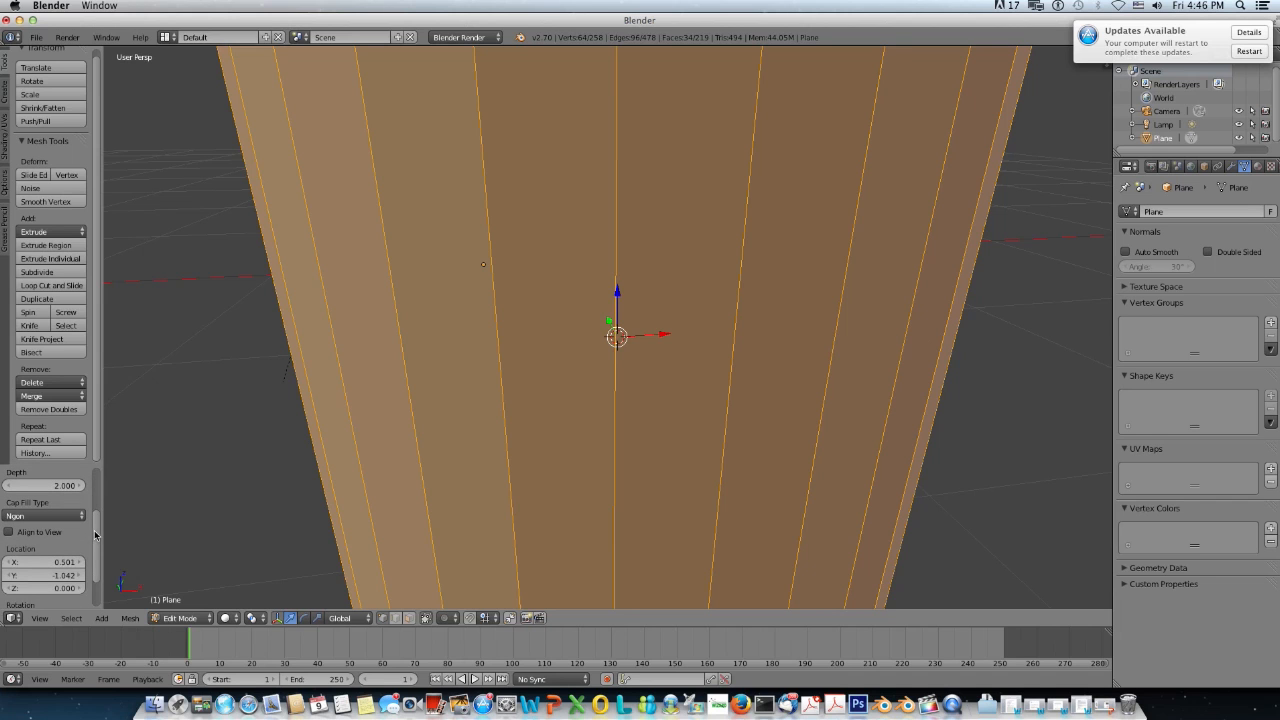
pyautogui.scroll(-3, 375, 432)
pyautogui.scroll(1, 375, 432)
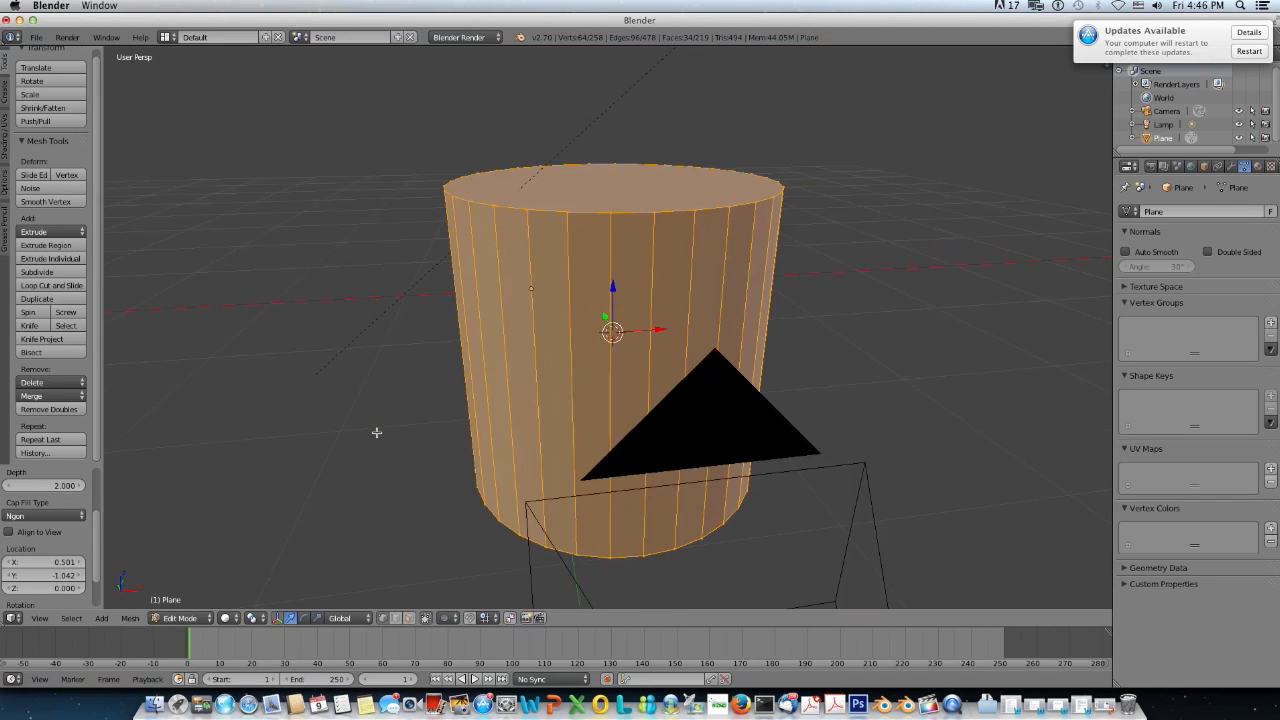
pyautogui.click(27, 517)
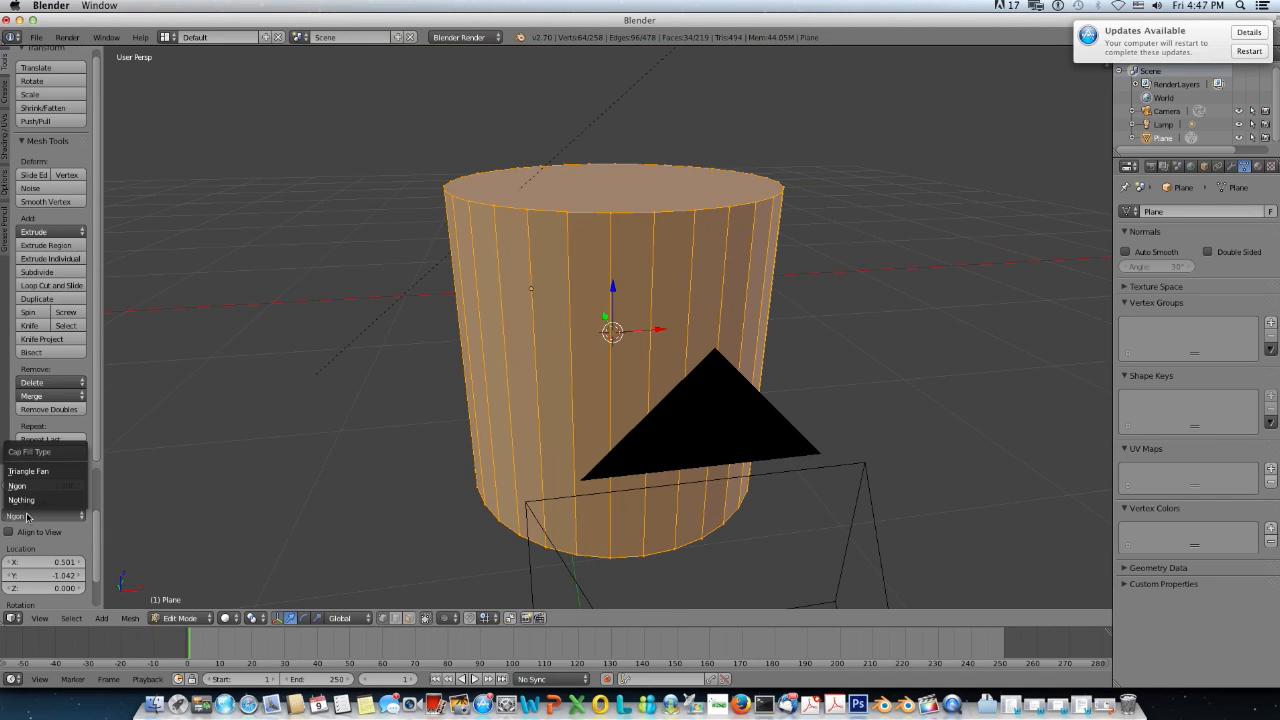
pyautogui.click(34, 500)
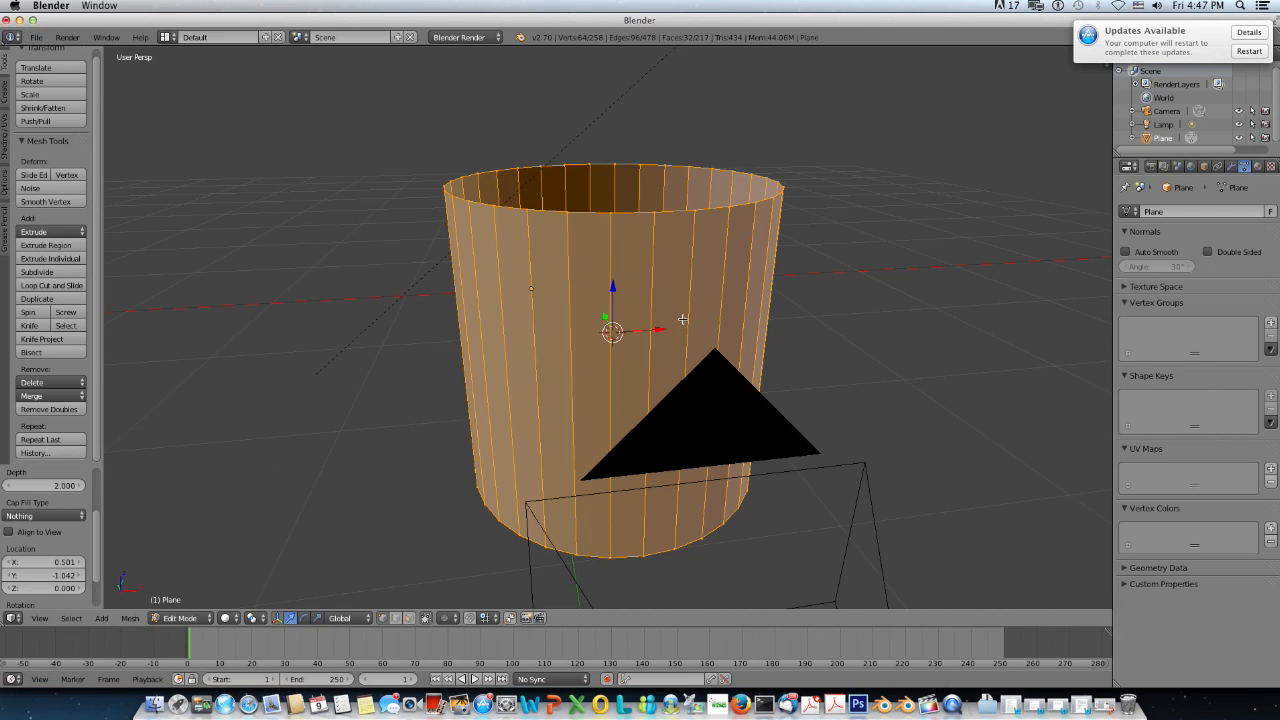
# Step: Scale the cylinder down in stages to a small post at the balcony corner, finishing with a factor of about 0.45
pyautogui.scroll(-4, 682, 319)
pyautogui.press('s')
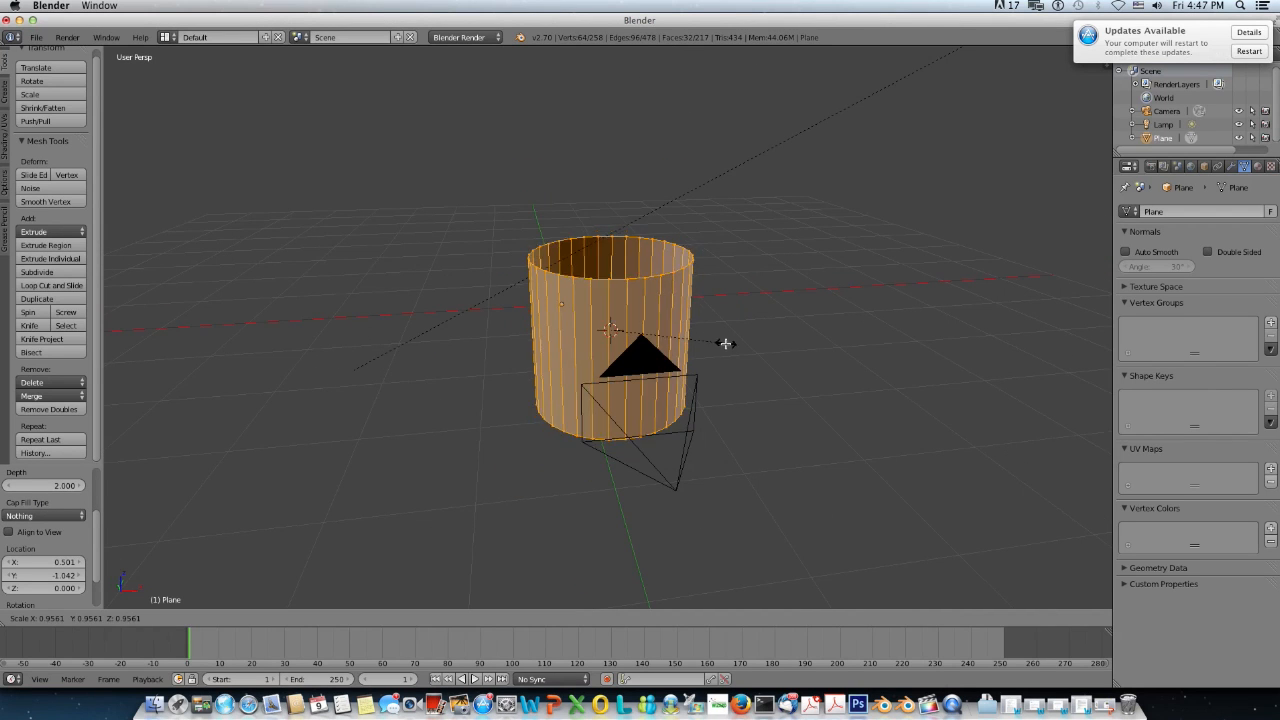
pyautogui.click(620, 333)
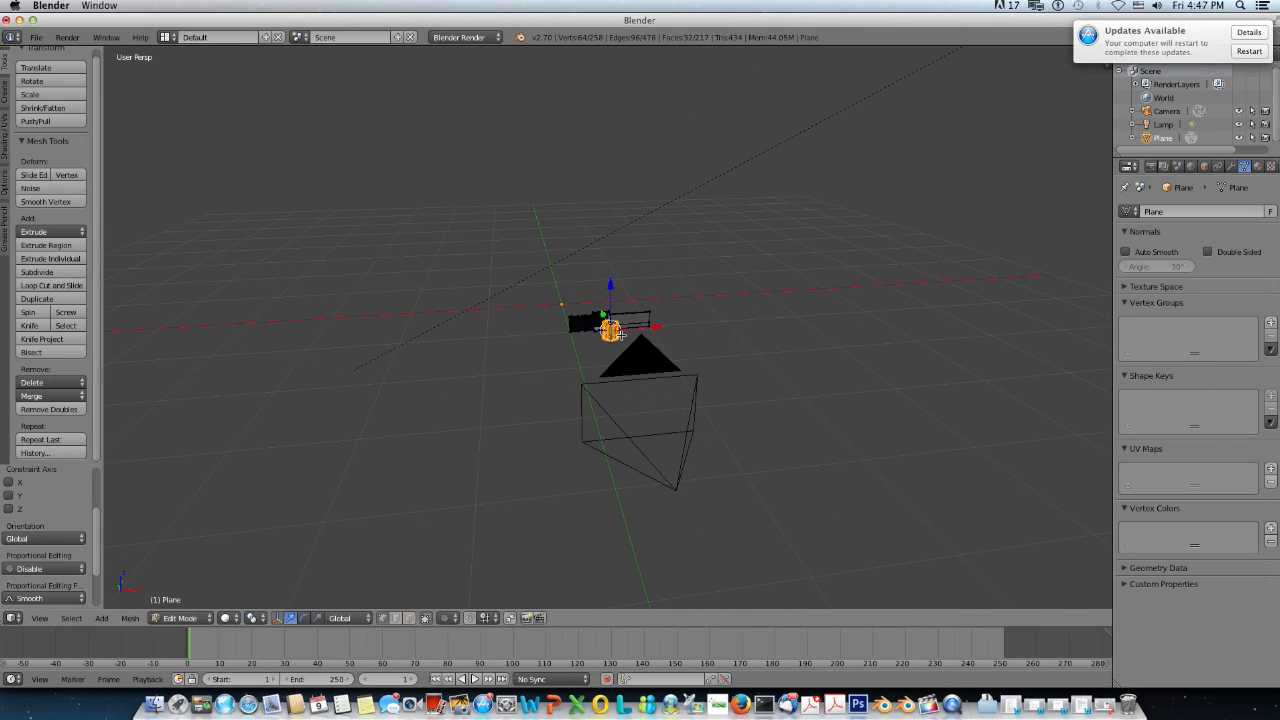
pyautogui.scroll(10, 622, 336)
pyautogui.scroll(-6, 755, 418)
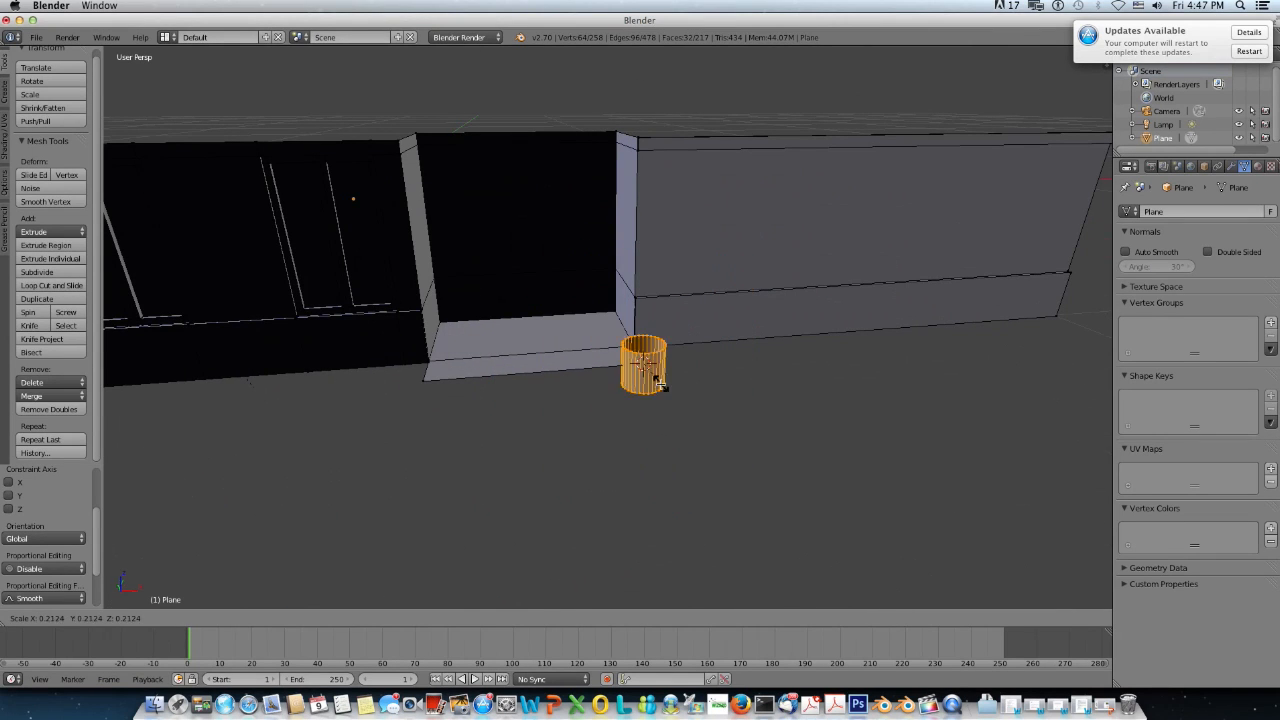
pyautogui.scroll(8, 694, 392)
pyautogui.scroll(-2, 695, 392)
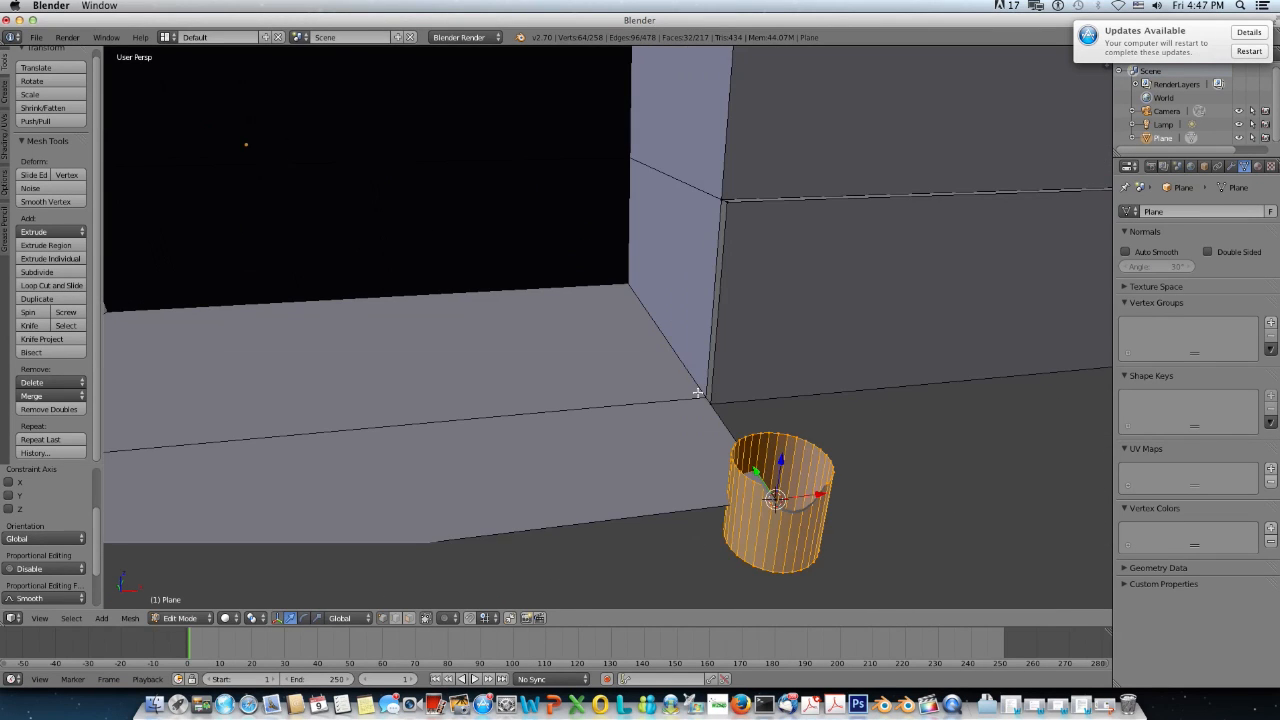
pyautogui.scroll(-5, 750, 400)
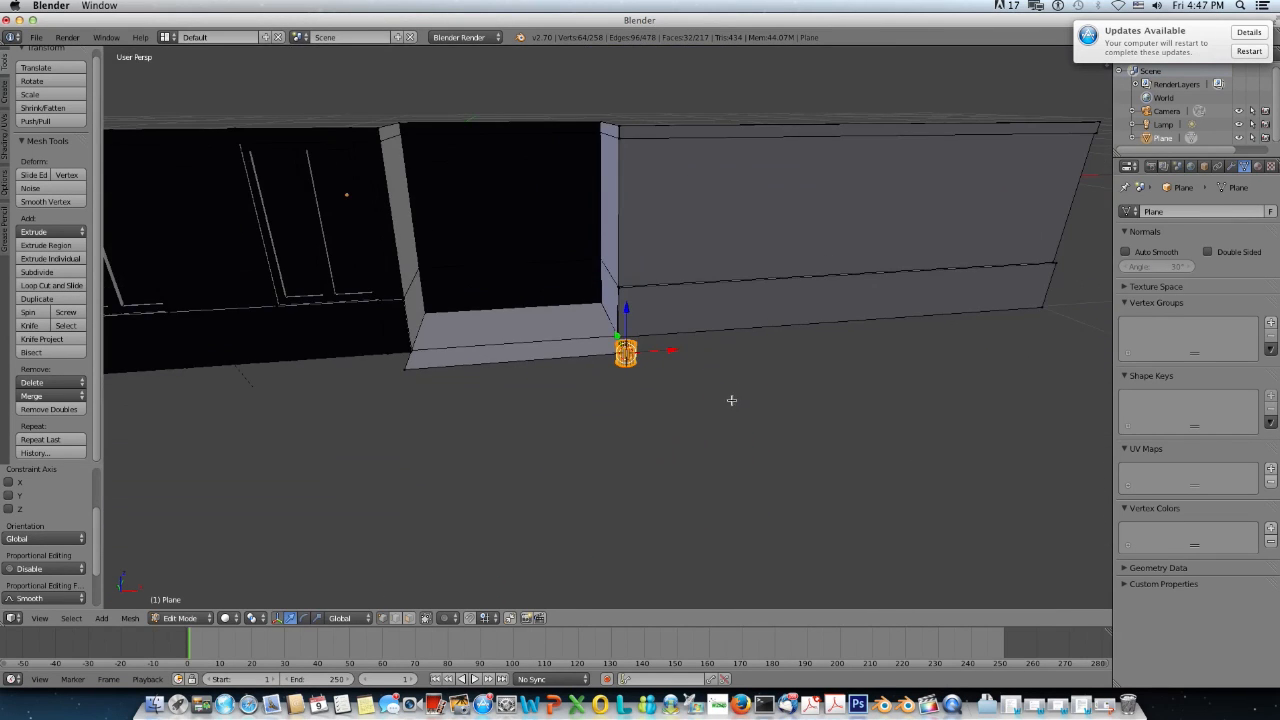
pyautogui.scroll(2, 731, 400)
pyautogui.press('s')
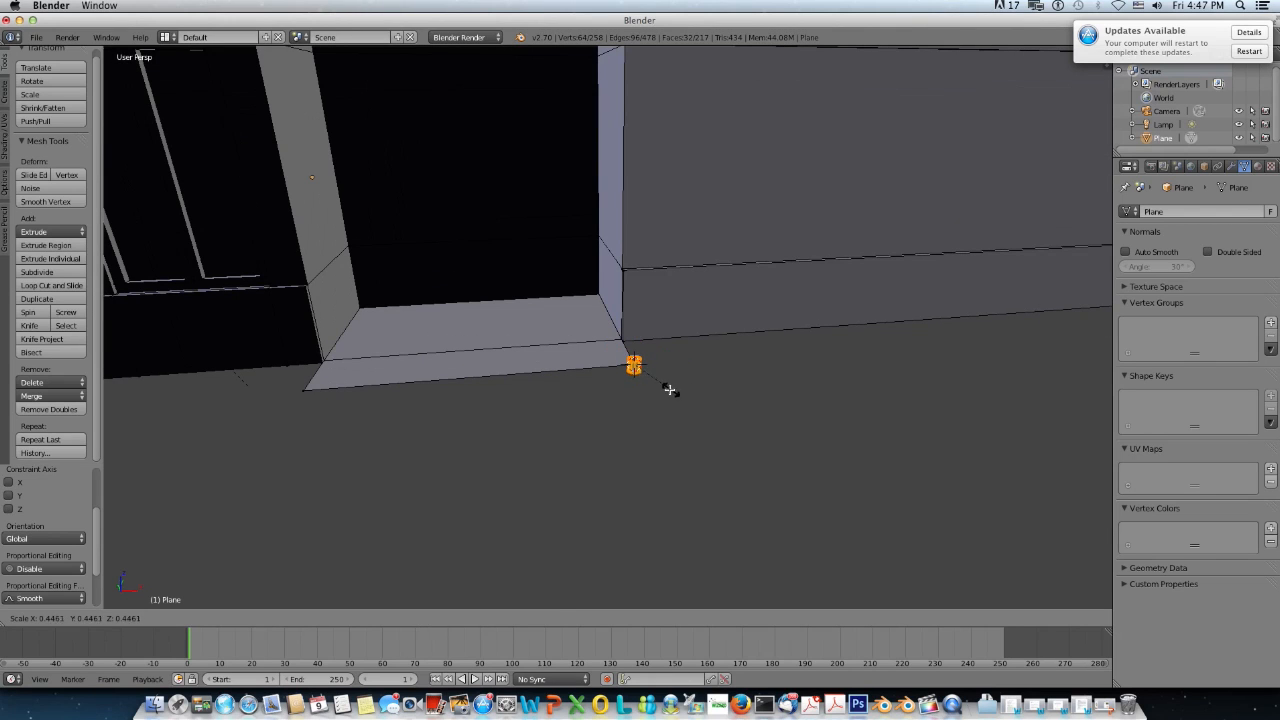
pyautogui.click(668, 389)
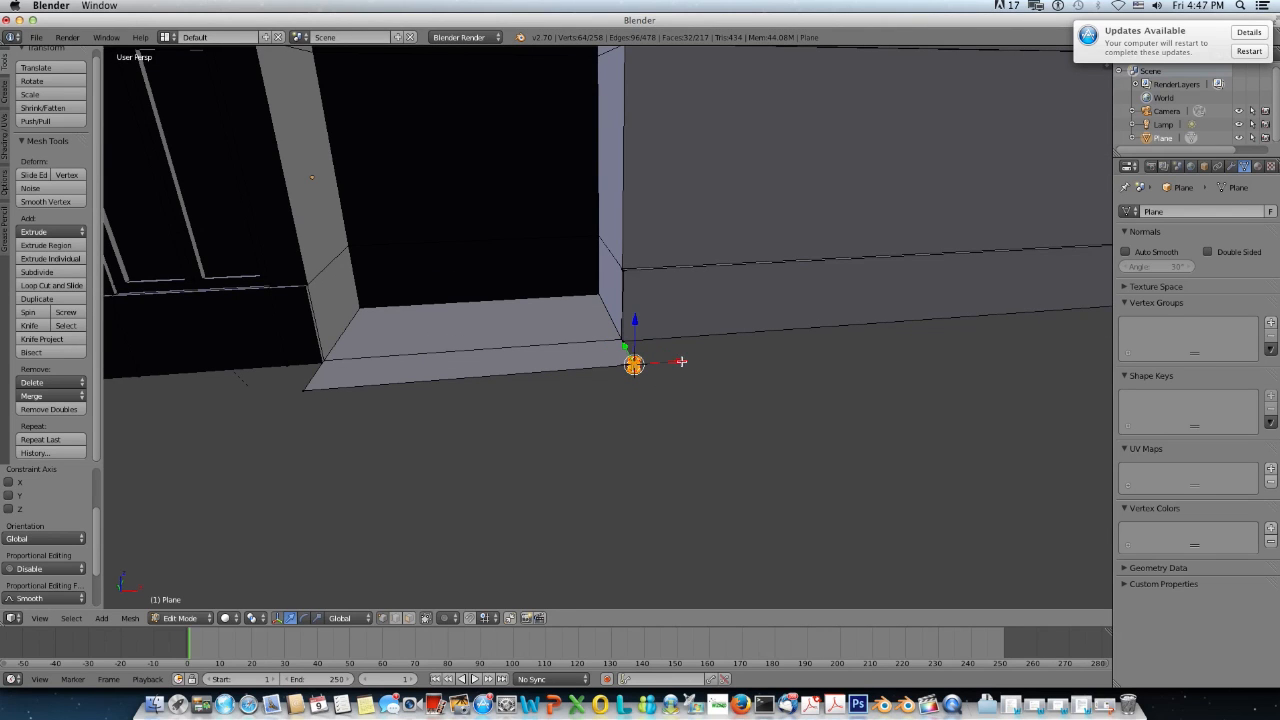
# Step: Move the cylinder along X, Y and Z so it sits just inside the balcony floor's corner
pyautogui.press('g')
pyautogui.press('x')
pyautogui.click(671, 361)
pyautogui.press('g')
pyautogui.press('y')
pyautogui.click(630, 333)
pyautogui.press('g')
pyautogui.press('z')
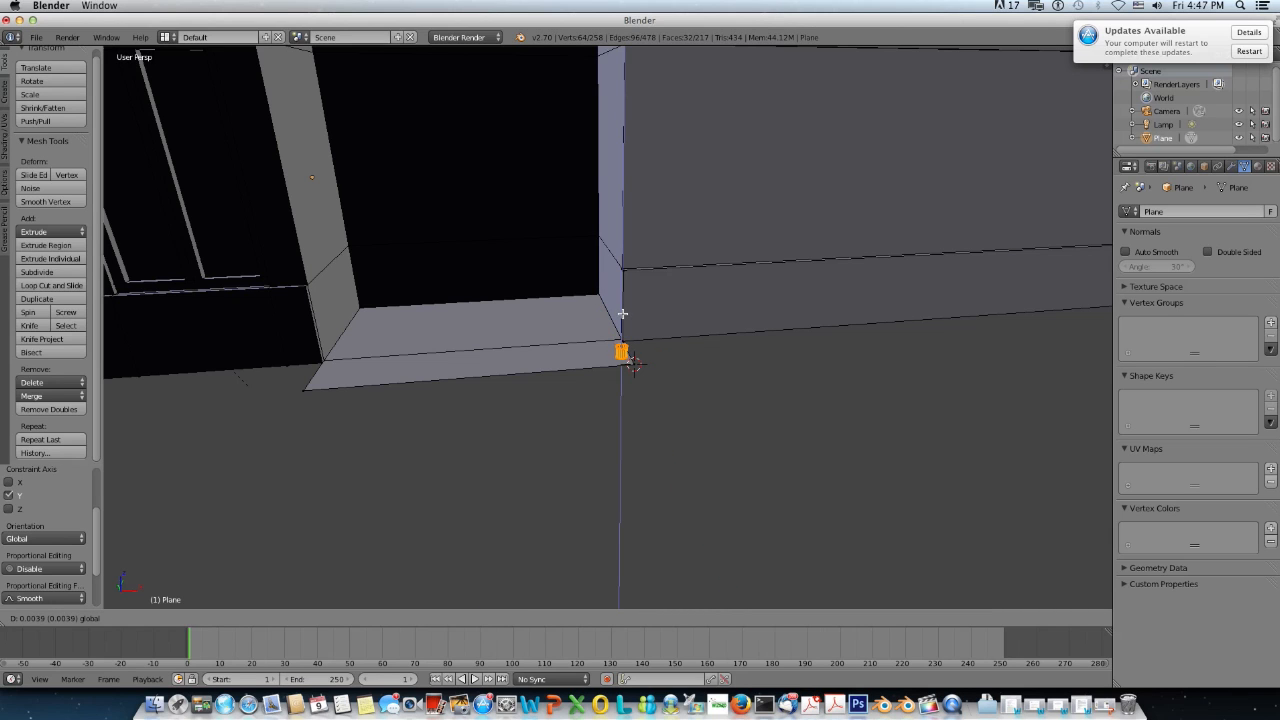
pyautogui.click(622, 315)
# Step: In the front view, raise the cylinder slightly along Z until its base meets the floor line
pyautogui.press('KP_1')
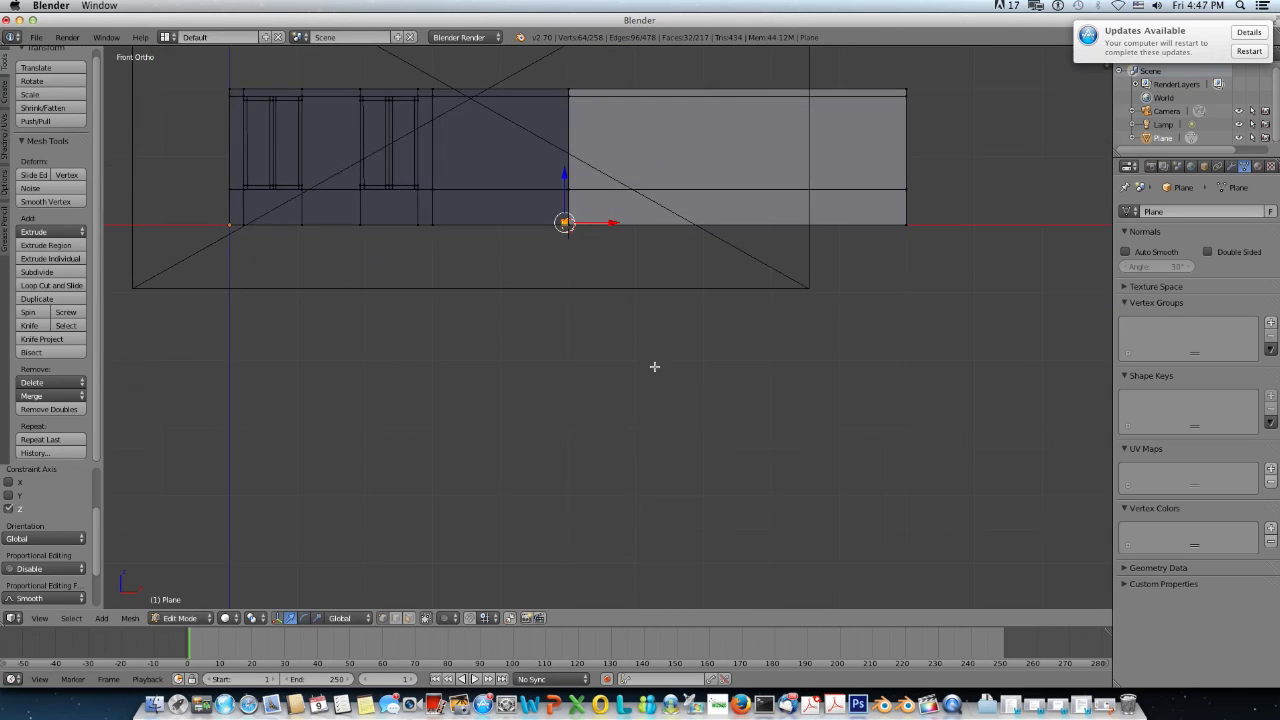
pyautogui.scroll(3, 654, 366)
pyautogui.keyDown('shift'); pyautogui.moveTo(674, 264); pyautogui.dragTo(704, 436, button='middle'); pyautogui.keyUp('shift')
pyautogui.scroll(4, 703, 411)
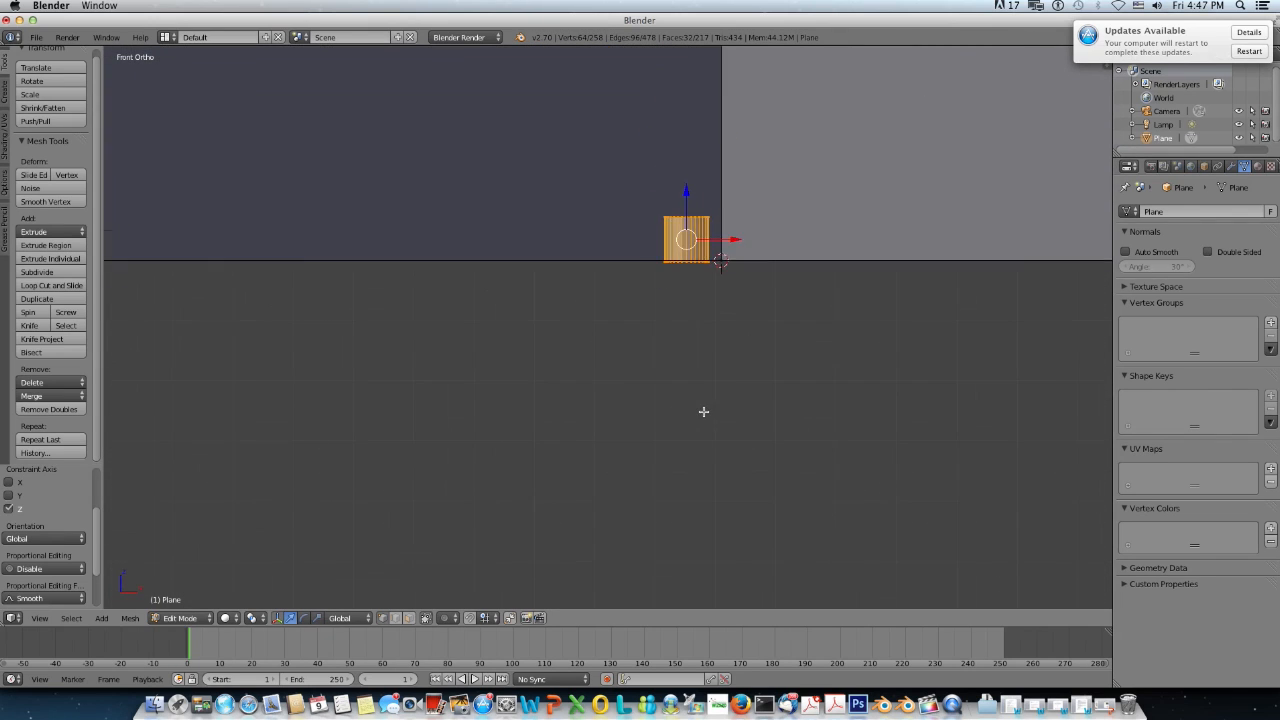
pyautogui.keyDown('shift'); pyautogui.moveTo(738, 340); pyautogui.dragTo(703, 431, button='middle'); pyautogui.keyUp('shift')
pyautogui.scroll(4, 702, 431)
pyautogui.keyDown('shift'); pyautogui.scroll(2, 775, 420); pyautogui.keyUp('shift')
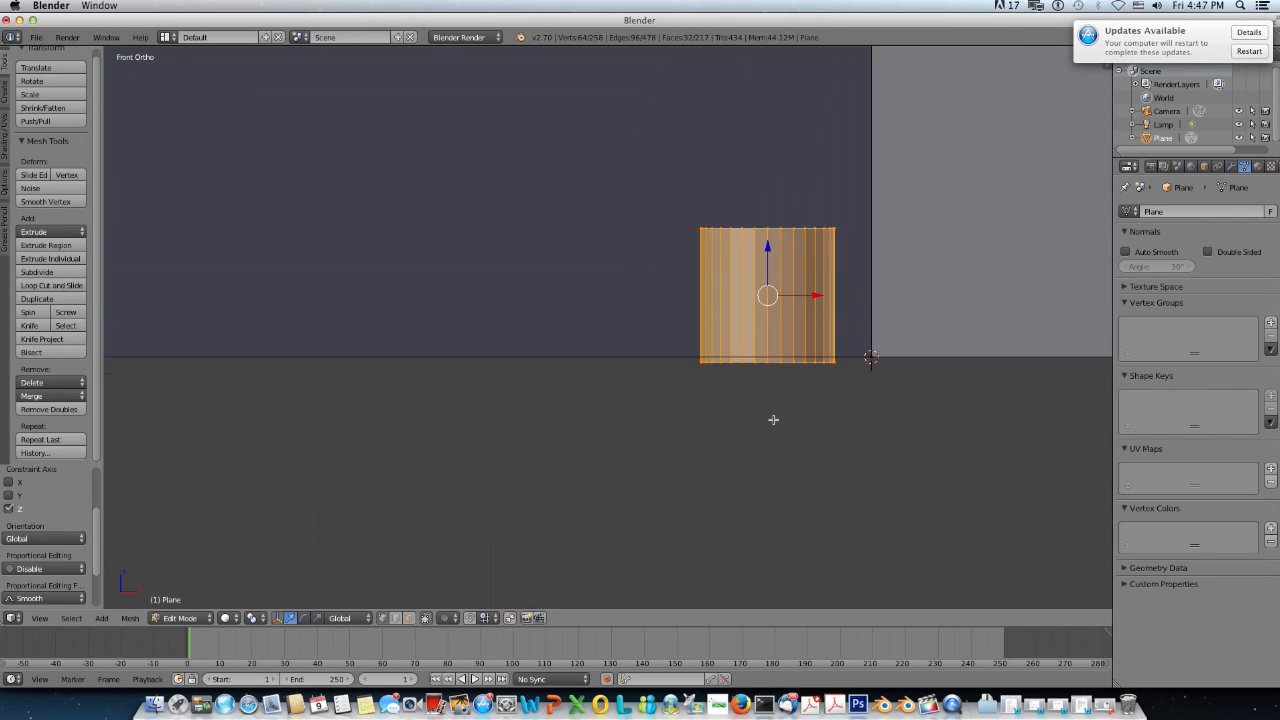
pyautogui.moveTo(768, 281); pyautogui.dragTo(765, 277)
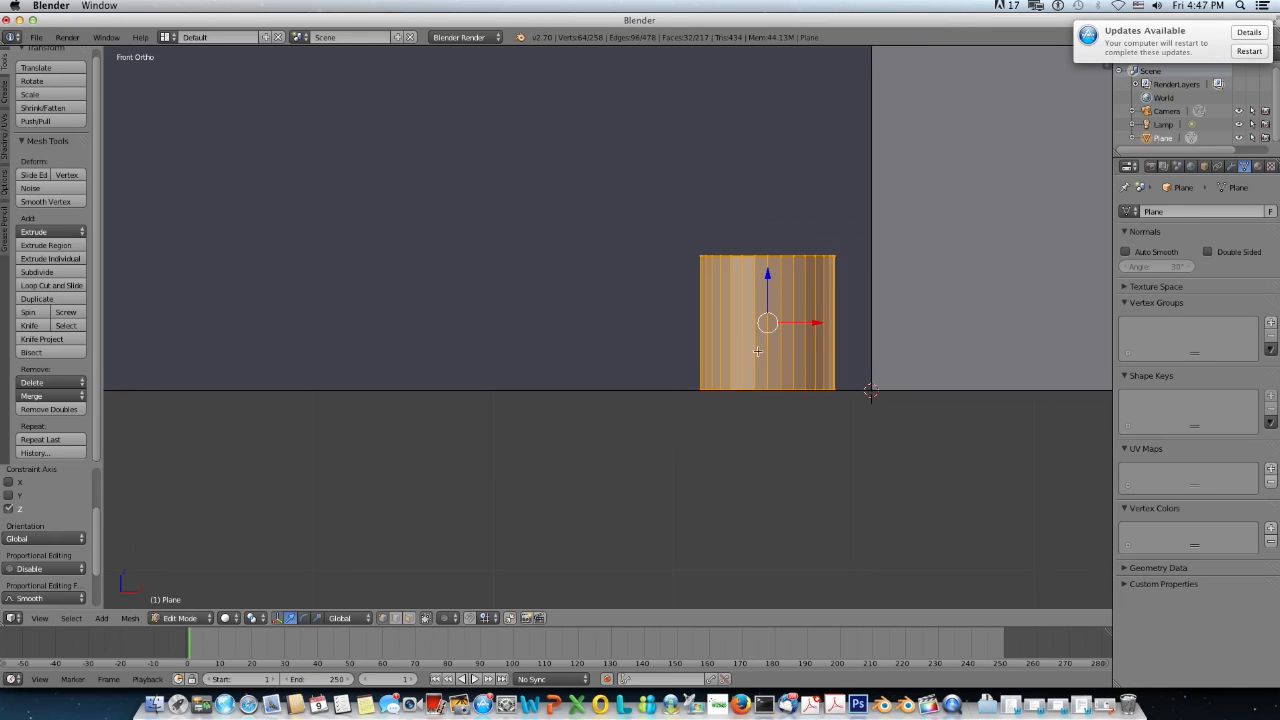
# Step: Check the cylinder's size against the balcony floor in perspective and scale it down by about 0.77
pyautogui.moveTo(818, 396); pyautogui.dragTo(829, 423, button='middle')
pyautogui.scroll(-10, 832, 414)
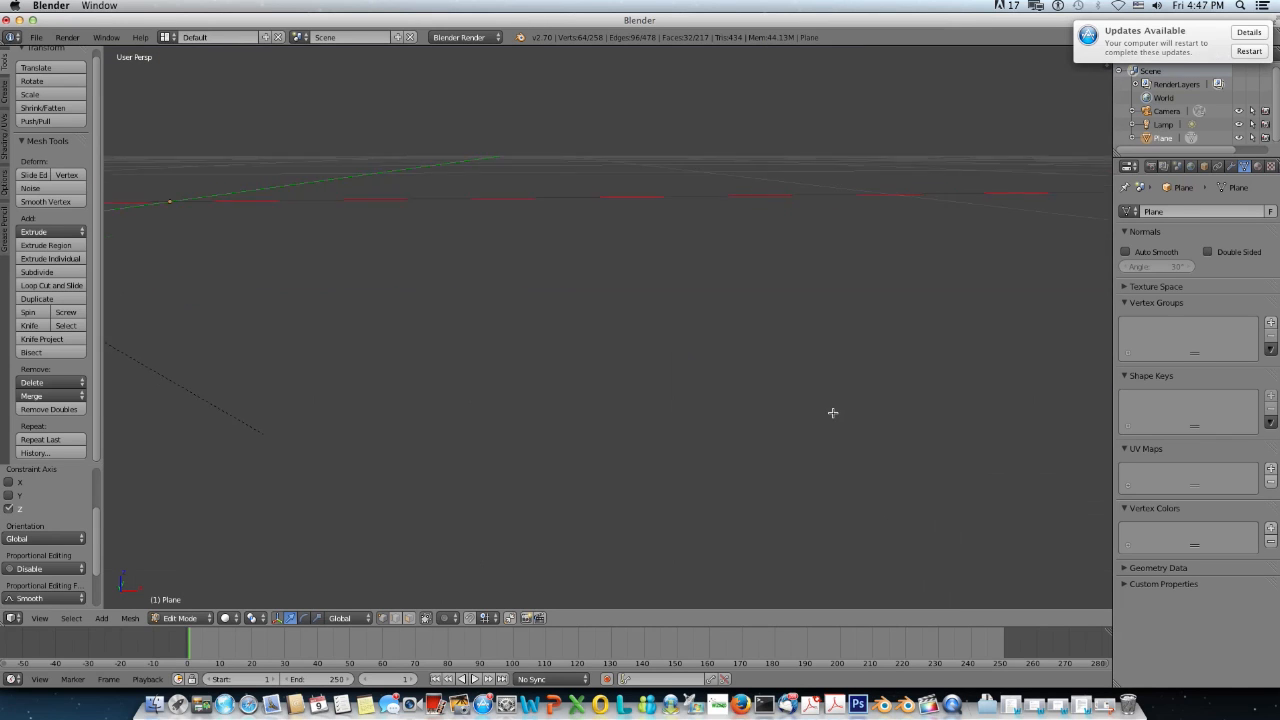
pyautogui.scroll(-6, 760, 372)
pyautogui.moveTo(757, 380); pyautogui.dragTo(778, 402, button='middle')
pyautogui.scroll(8, 674, 372)
pyautogui.scroll(-5, 674, 372)
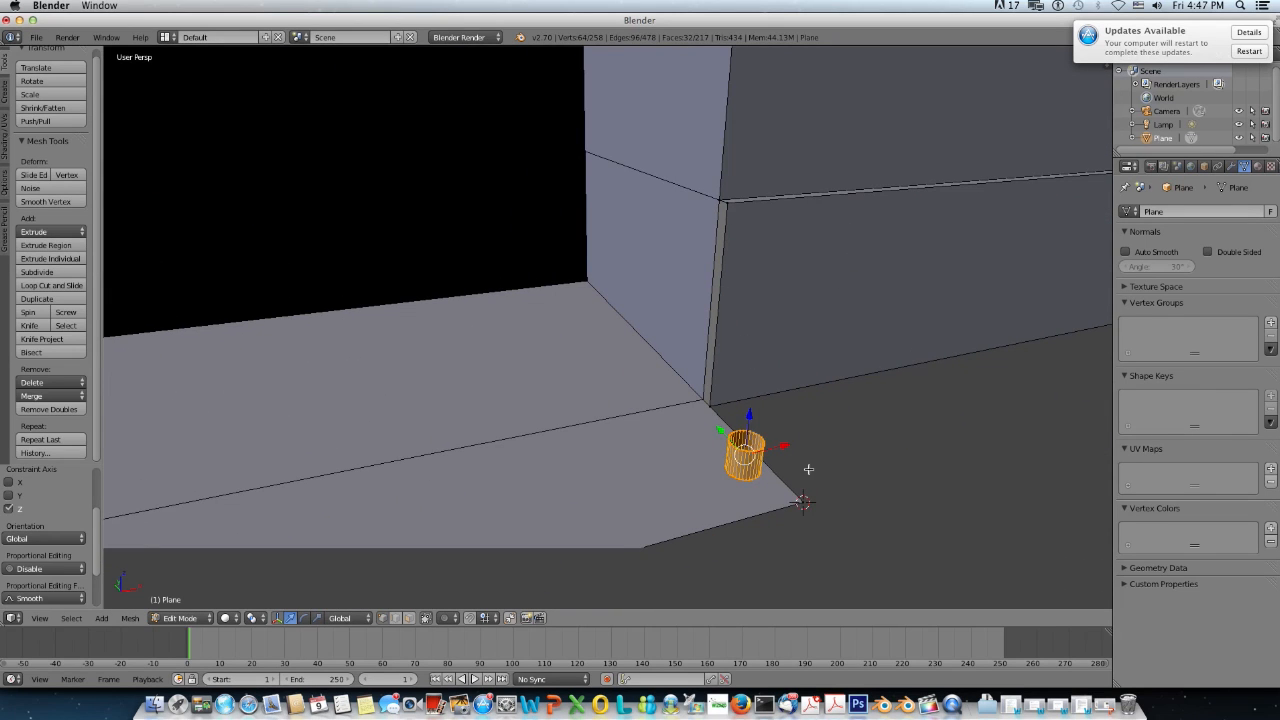
pyautogui.press('s')
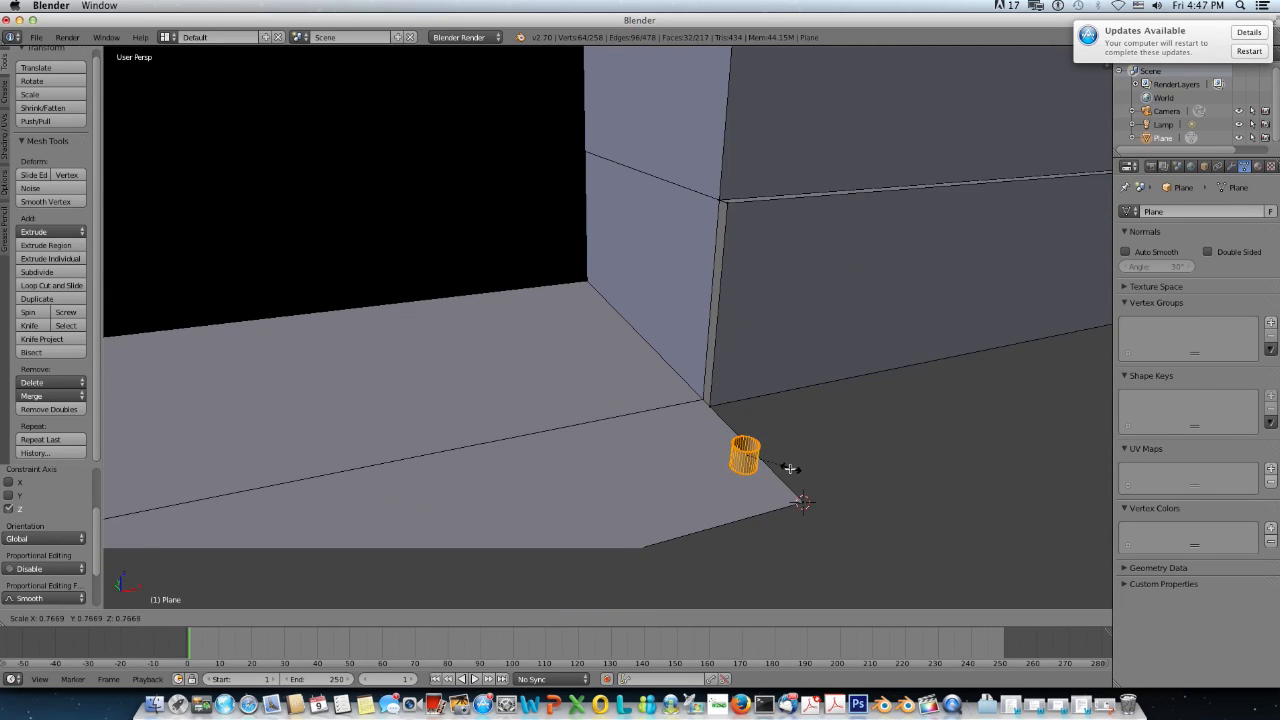
pyautogui.click(788, 467)
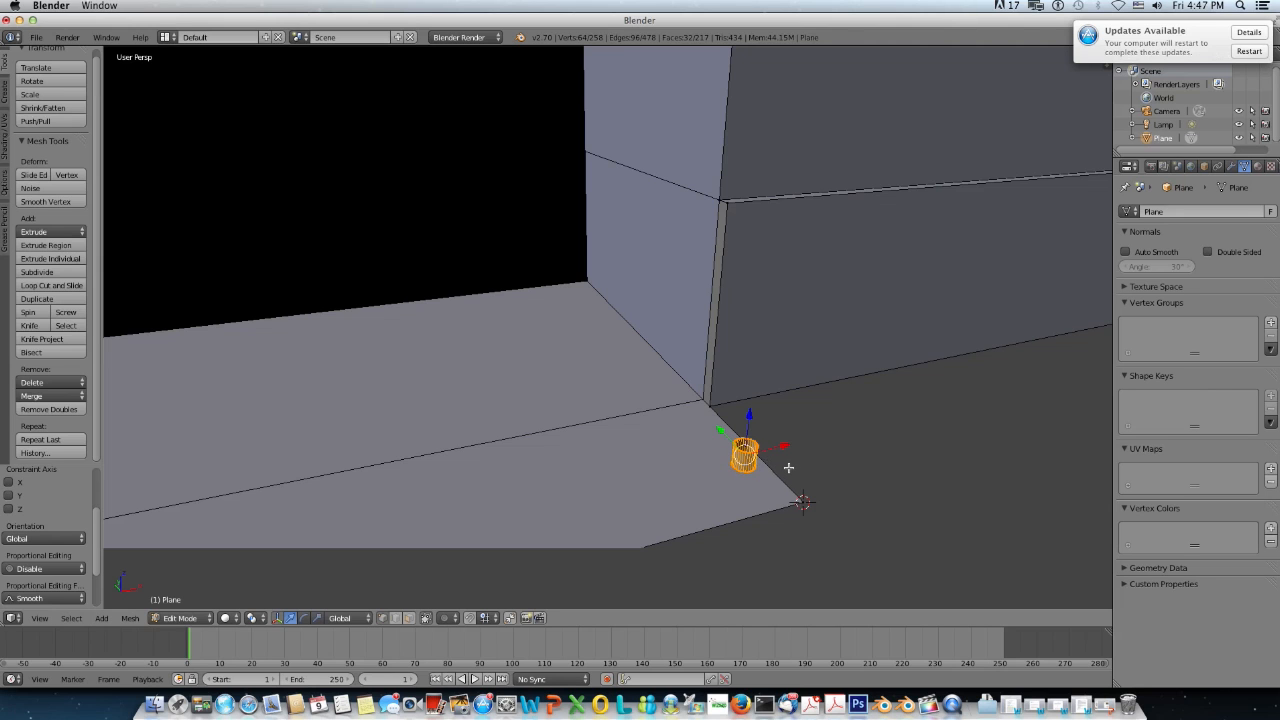
# Step: Lower the reduced cylinder along Z in the front view so it rests on the balcony floor again
pyautogui.press('KP_1')
pyautogui.scroll(5, 520, 177)
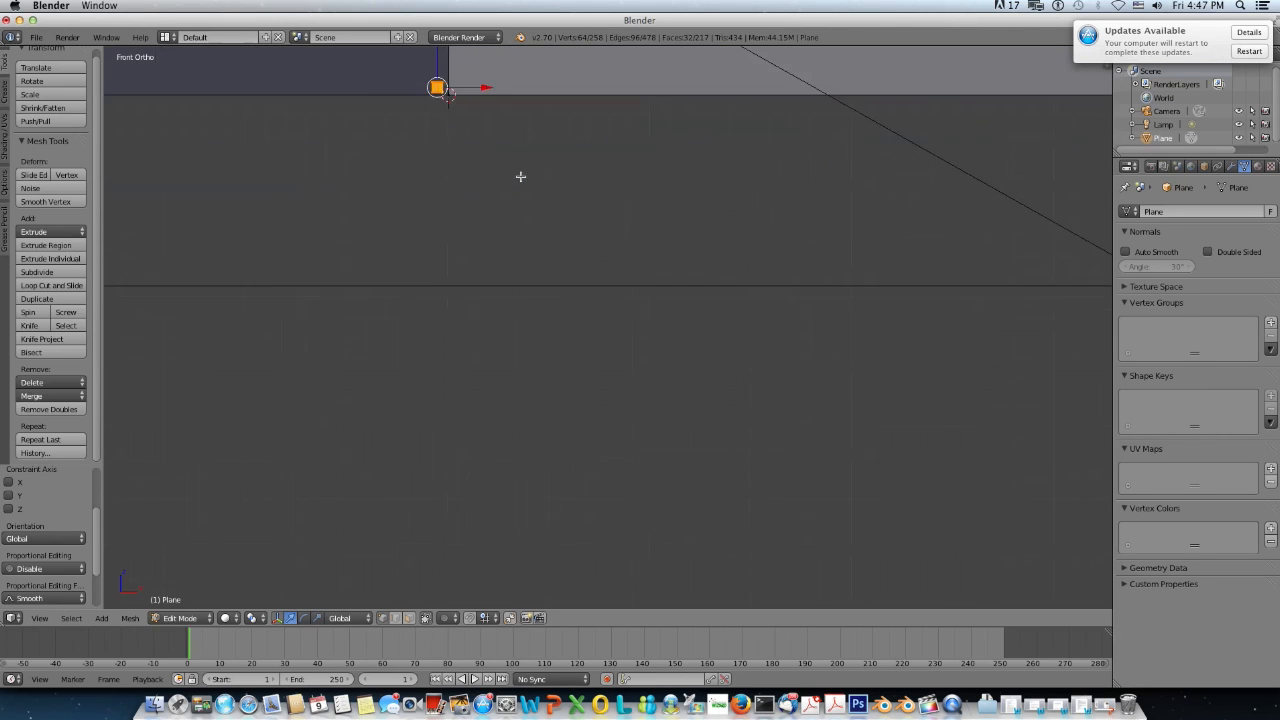
pyautogui.scroll(1, 580, 282)
pyautogui.keyDown('shift'); pyautogui.moveTo(563, 240); pyautogui.dragTo(635, 343, button='middle'); pyautogui.keyUp('shift')
pyautogui.scroll(3, 546, 152)
pyautogui.keyDown('shift'); pyautogui.moveTo(558, 152); pyautogui.dragTo(628, 322, button='middle'); pyautogui.keyUp('shift')
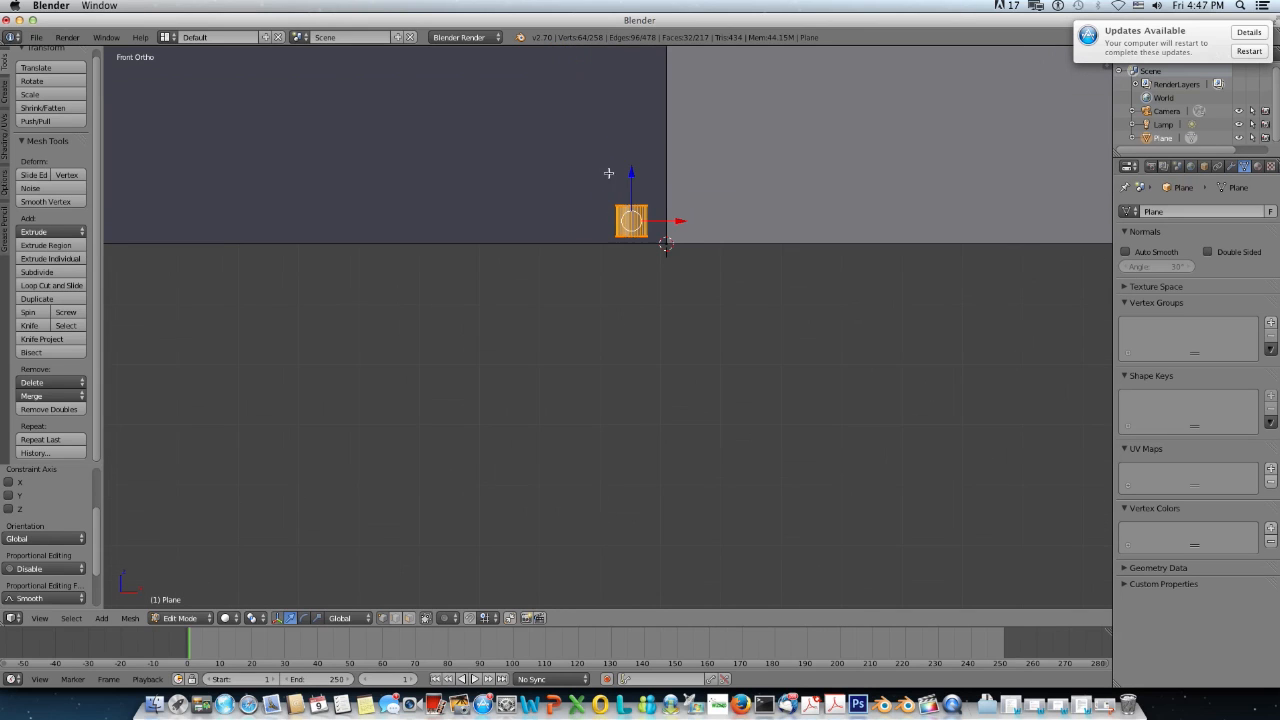
pyautogui.moveTo(629, 172); pyautogui.dragTo(632, 179)
# Step: Select the small cylinder's top edge ring in the front view and raise it along Z to start a post
pyautogui.scroll(-3, 554, 201)
pyautogui.moveTo(531, 169); pyautogui.dragTo(546, 204, button='middle')
pyautogui.scroll(-5, 546, 204)
pyautogui.press('KP_1')
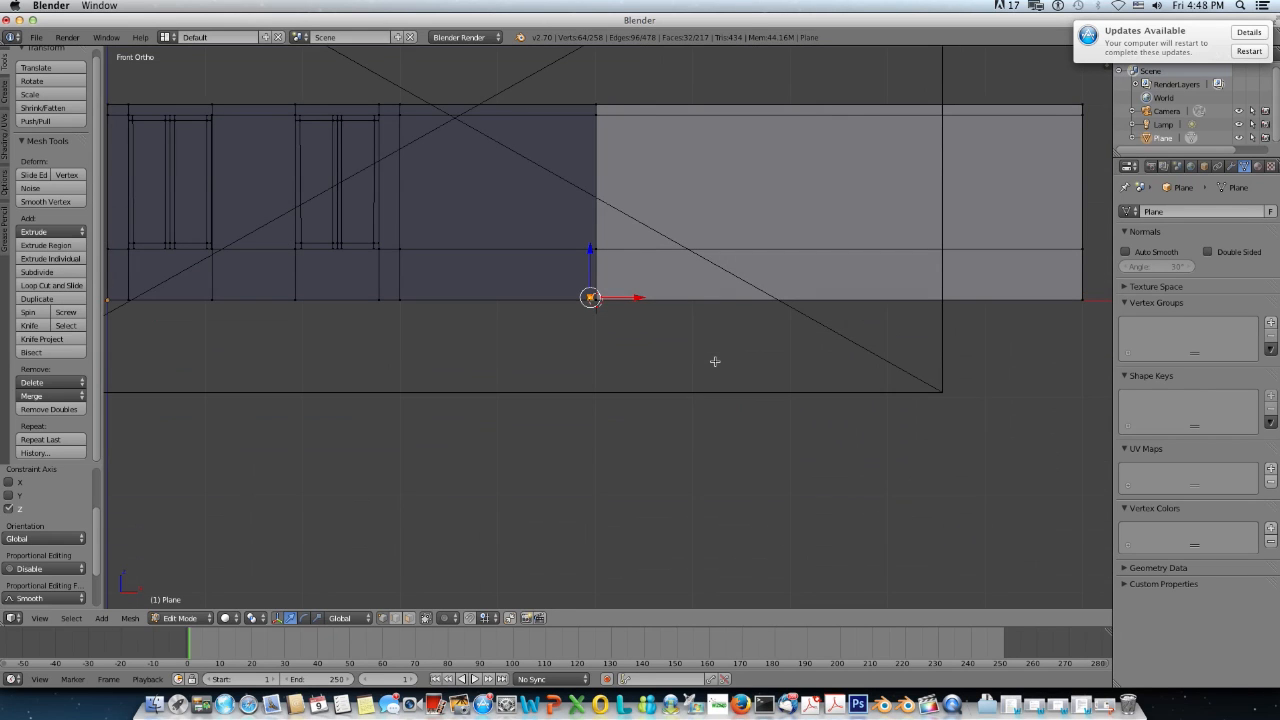
pyautogui.scroll(4, 691, 343)
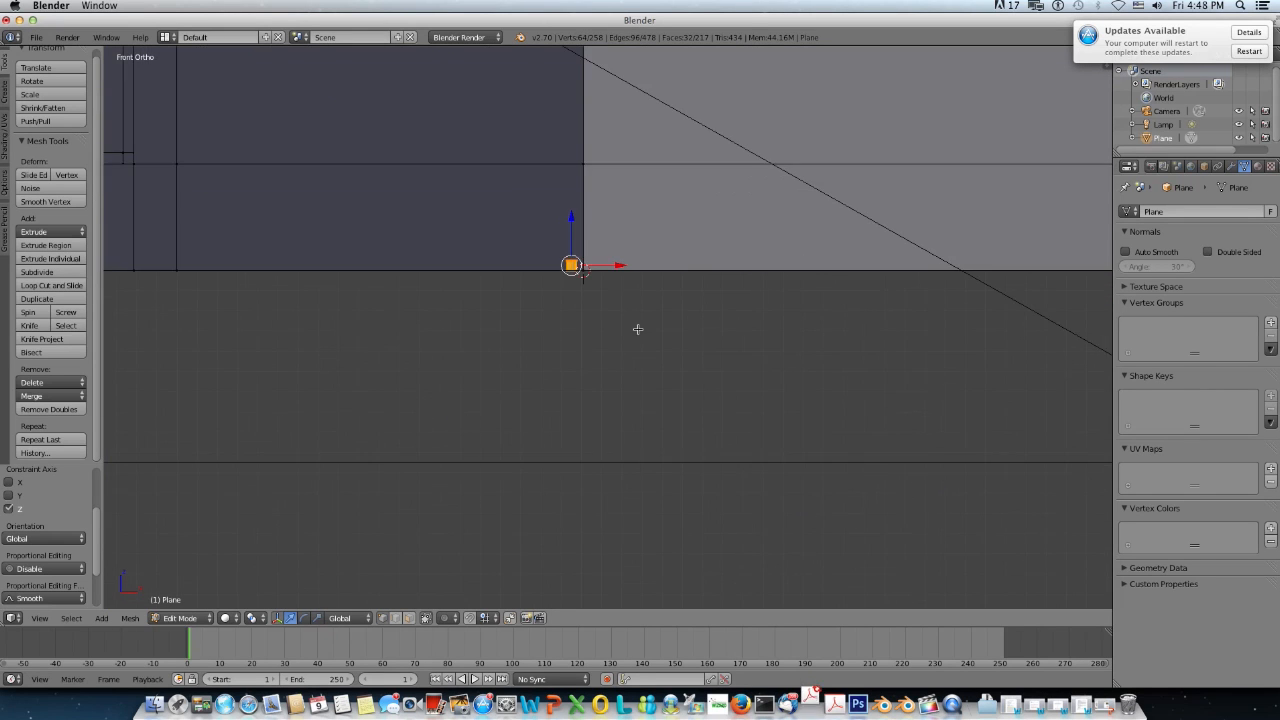
pyautogui.scroll(1, 707, 423)
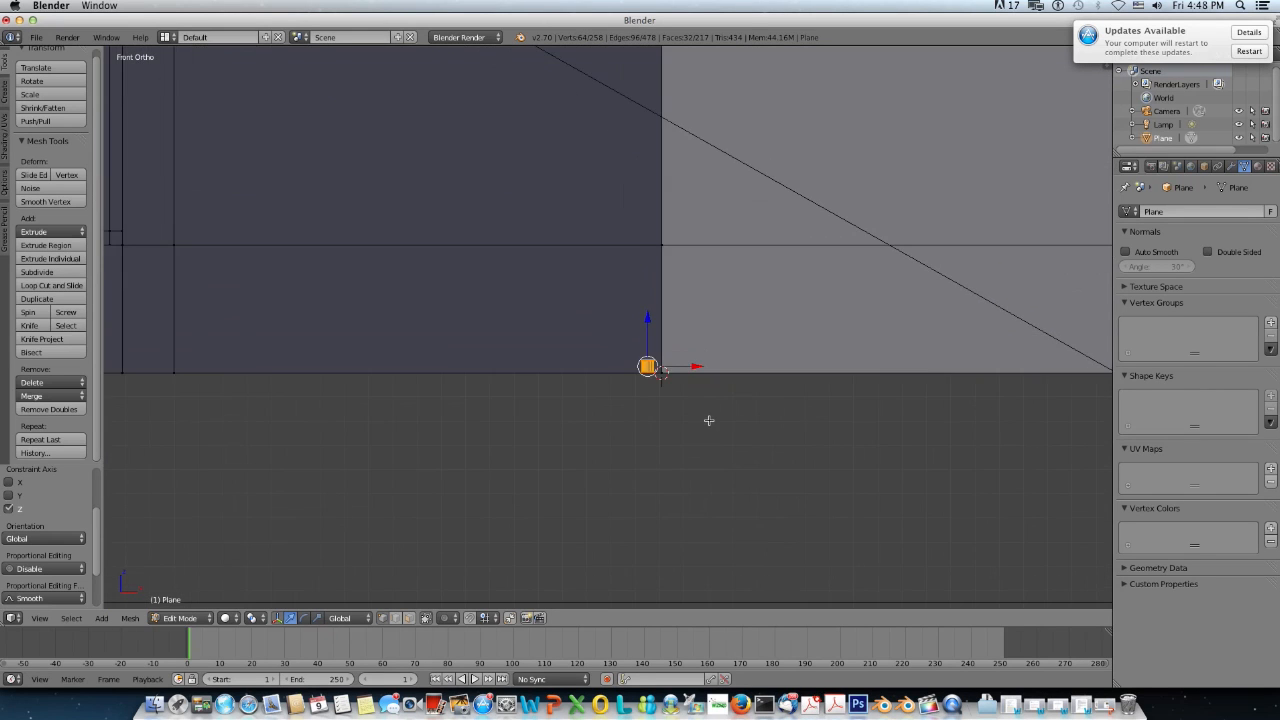
pyautogui.scroll(4, 708, 420)
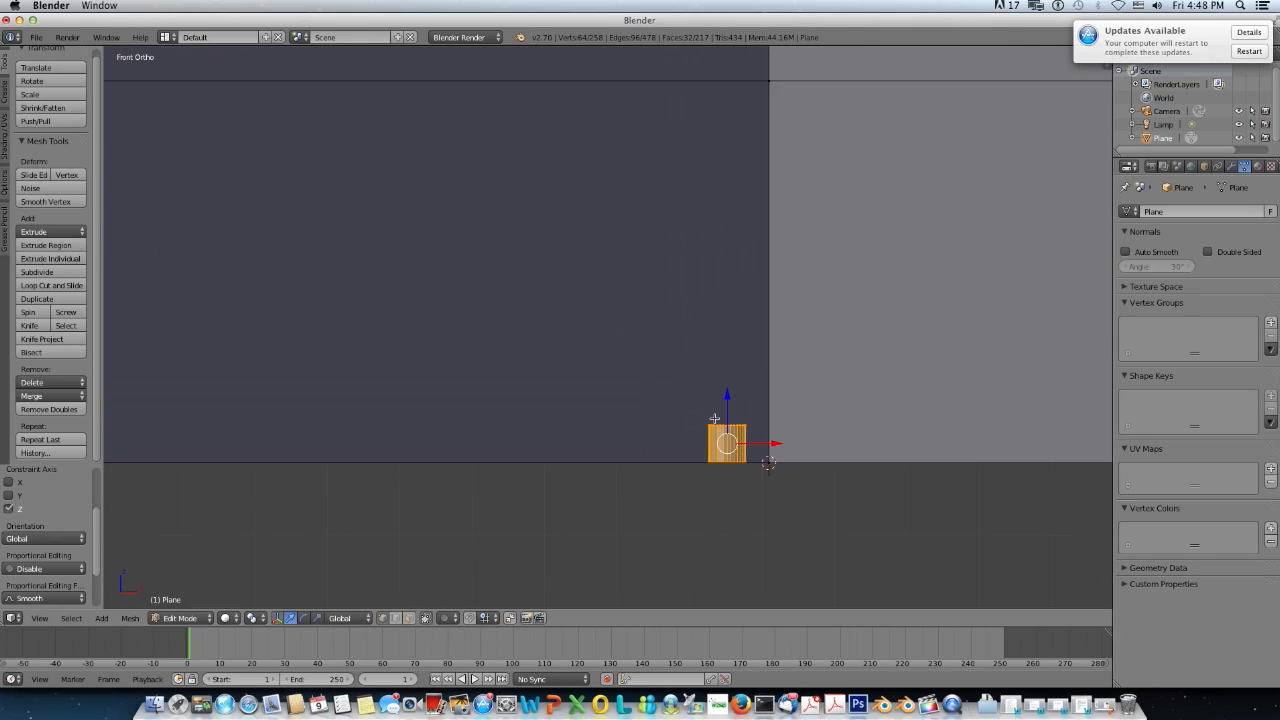
pyautogui.scroll(2, 714, 418)
pyautogui.press('a')
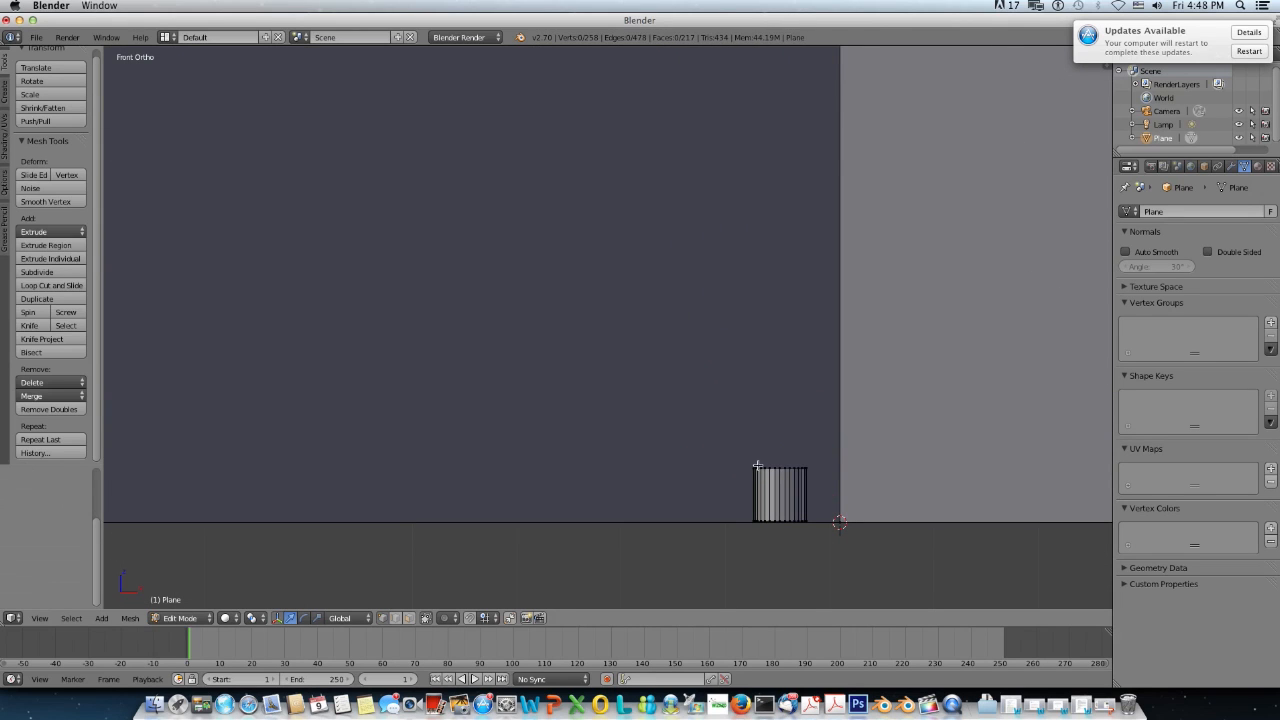
pyautogui.rightClick(771, 468)
pyautogui.keyDown('alt'); pyautogui.rightClick(778, 468); pyautogui.keyUp('alt')
pyautogui.press('a')
pyautogui.keyDown('alt'); pyautogui.rightClick(776, 467); pyautogui.keyUp('alt')
pyautogui.press('e')
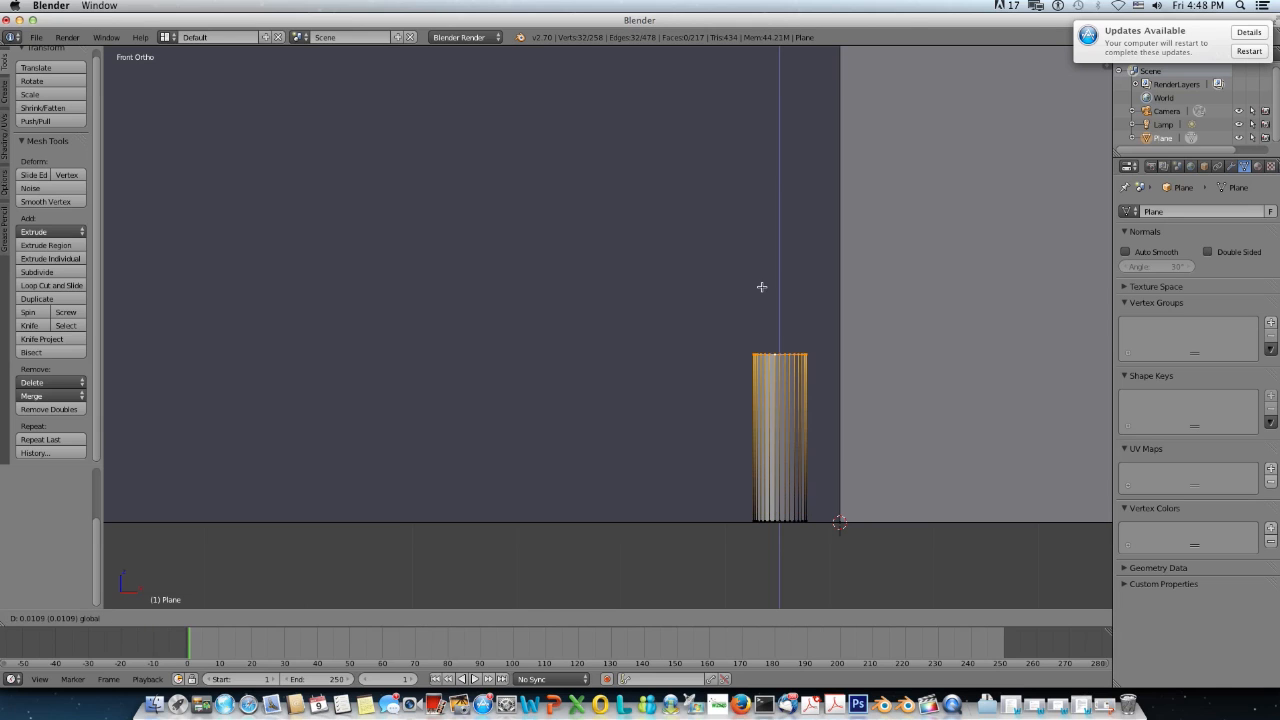
pyautogui.click(765, 278)
# Step: Raise the same top ring further along Z until the post stands slightly above the window sill line
pyautogui.scroll(-3, 767, 272)
pyautogui.scroll(-4, 767, 272)
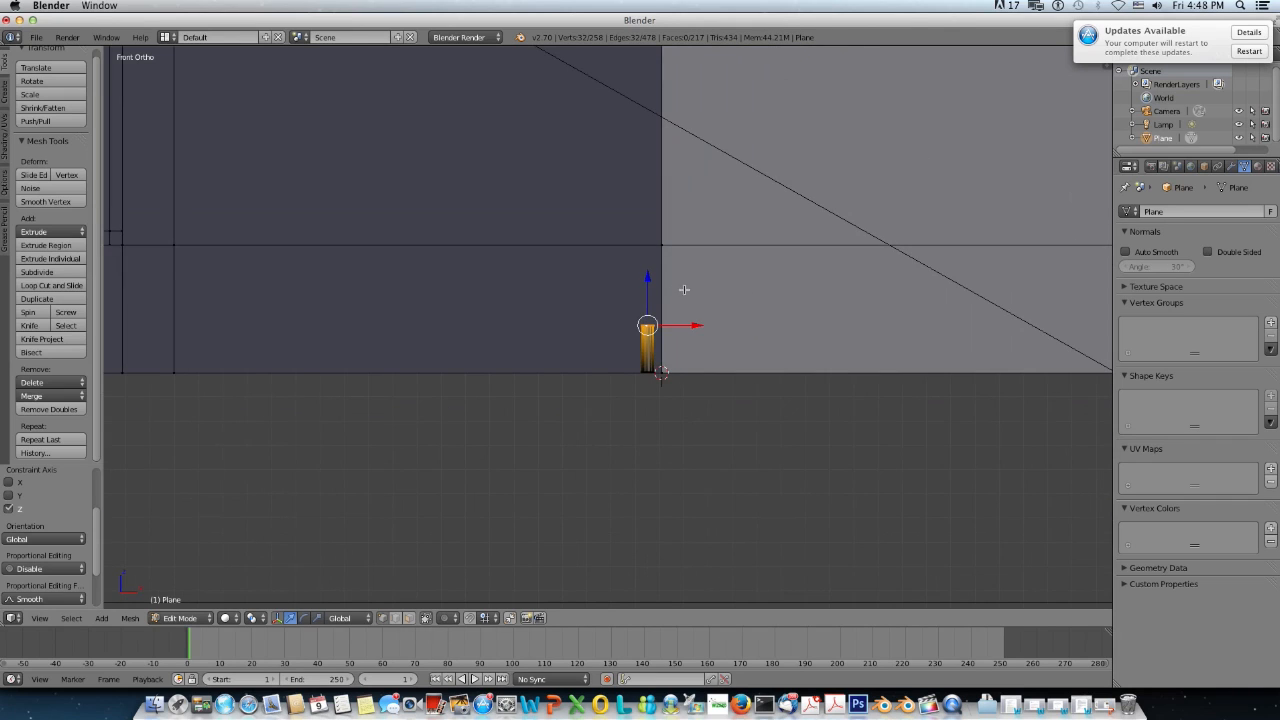
pyautogui.press('e')
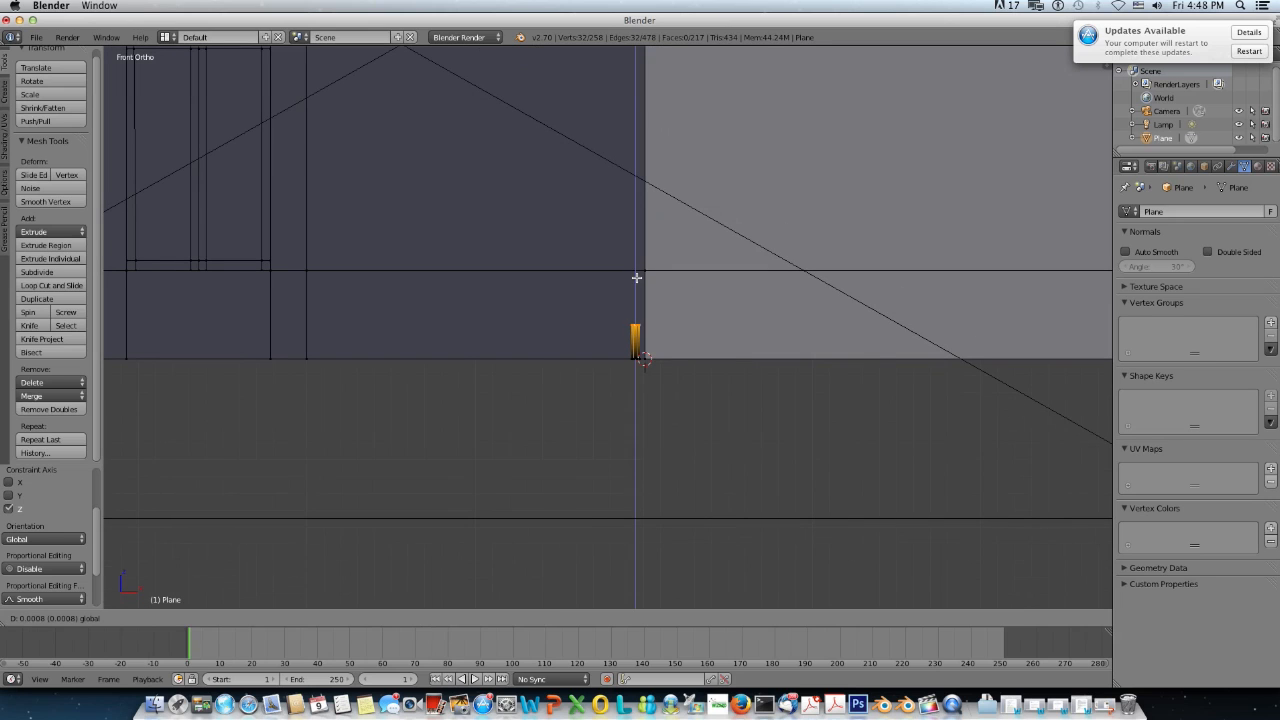
pyautogui.click(630, 191)
# Step: Select the whole linked post, duplicate it and move the copy along X a short way from the balcony corner
pyautogui.scroll(-3, 629, 259)
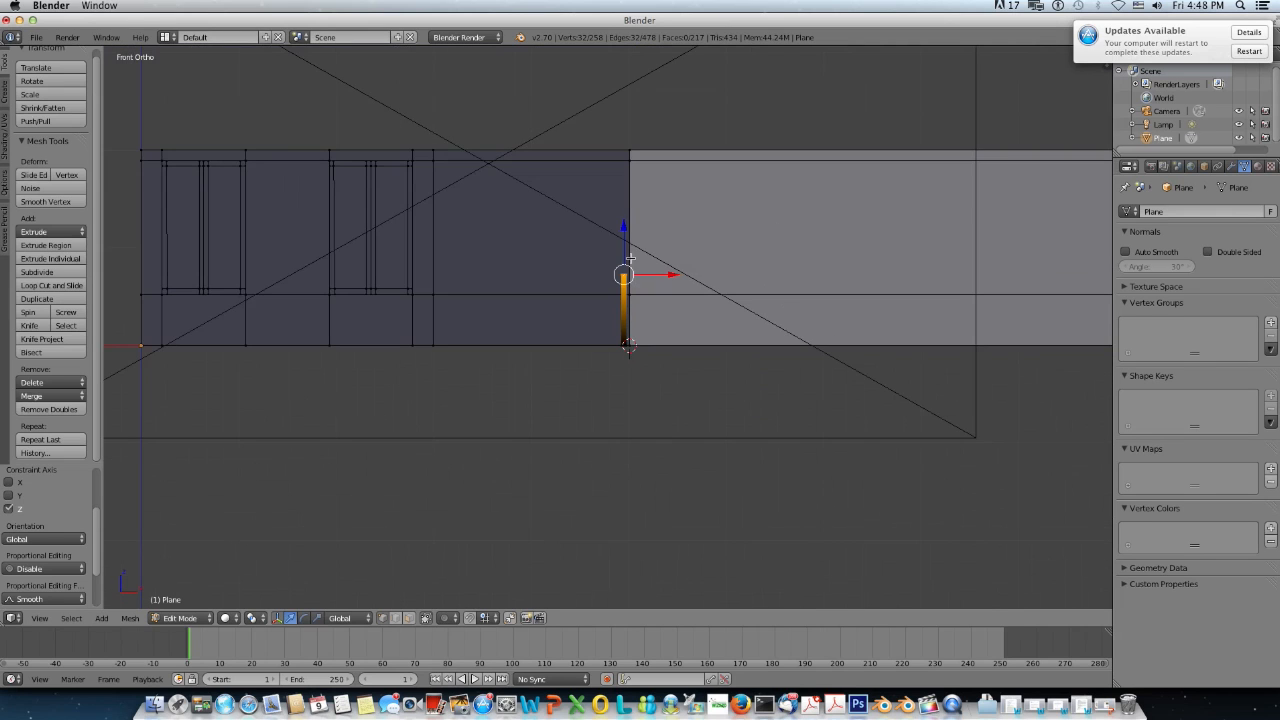
pyautogui.scroll(2, 628, 261)
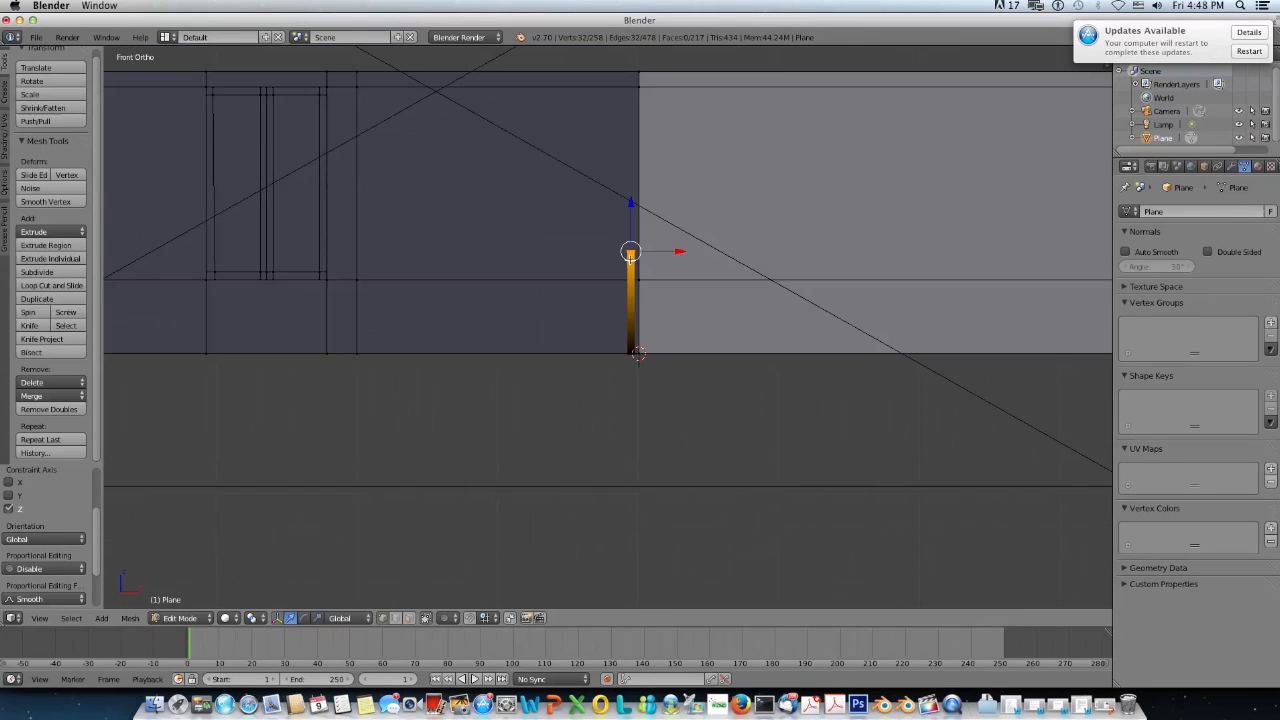
pyautogui.scroll(2, 629, 259)
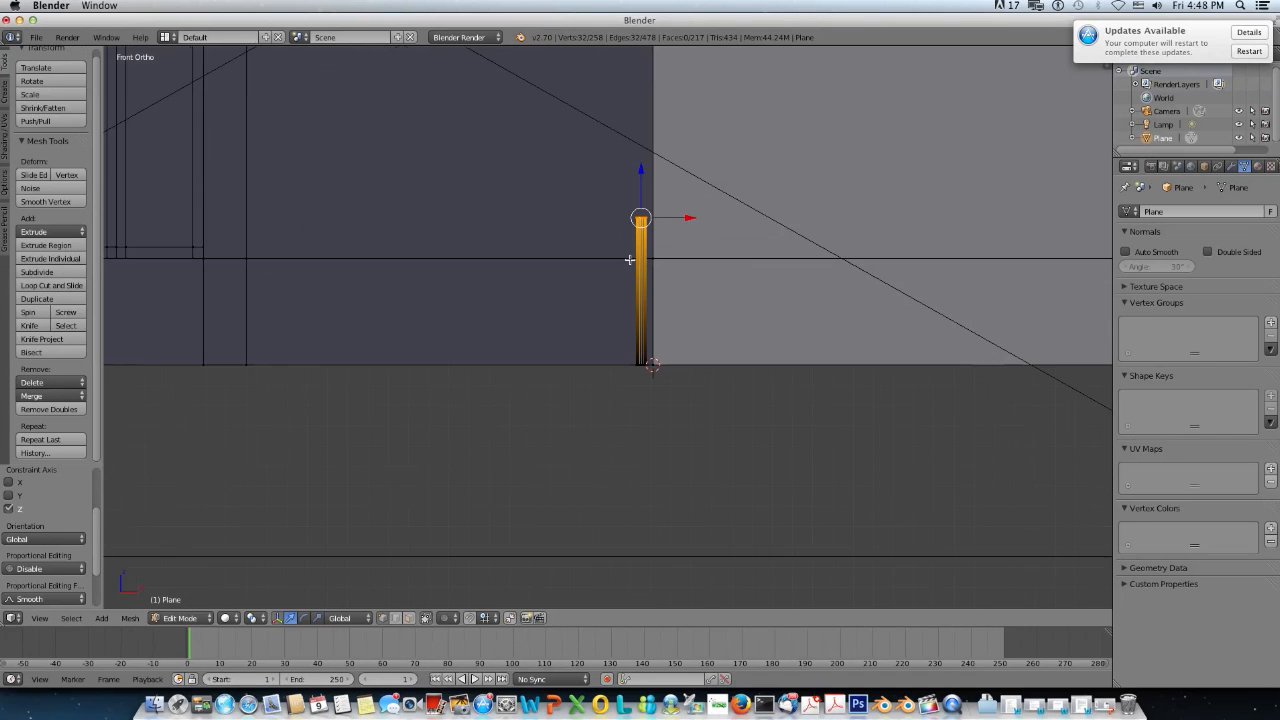
pyautogui.scroll(2, 630, 259)
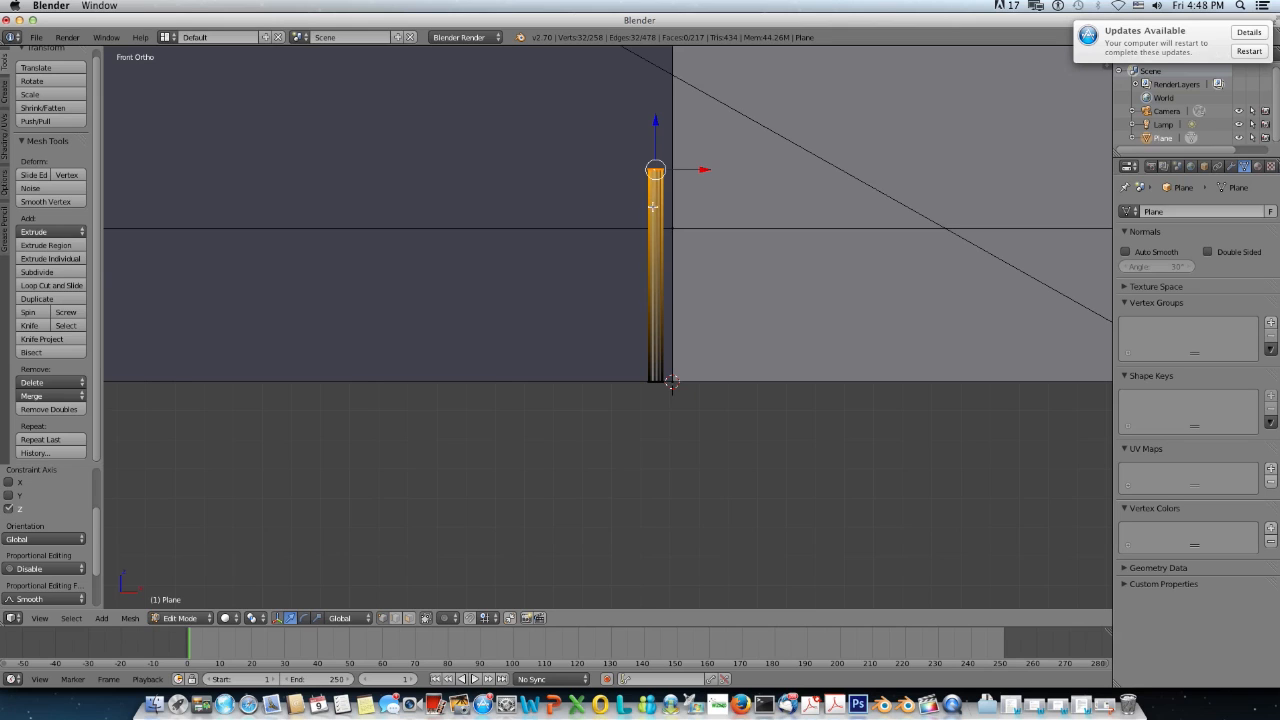
pyautogui.hotkey('ctrl', 'l')
pyautogui.press('e')
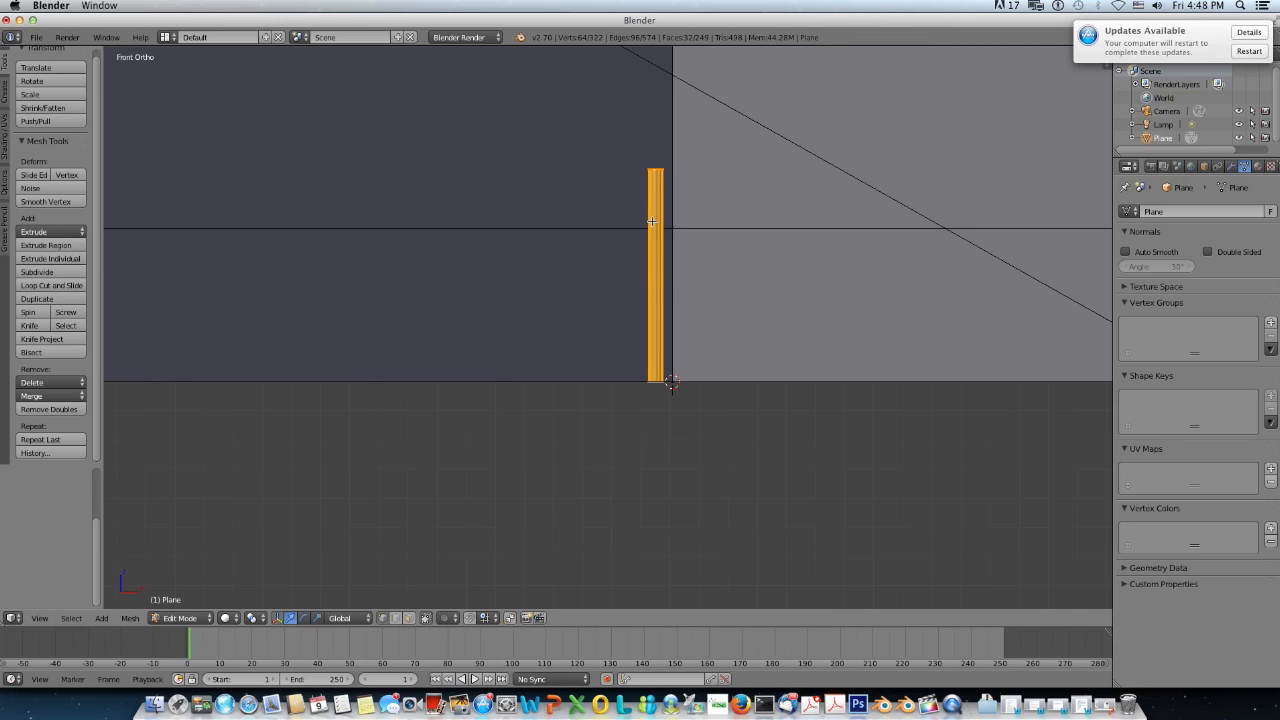
pyautogui.press('Escape')
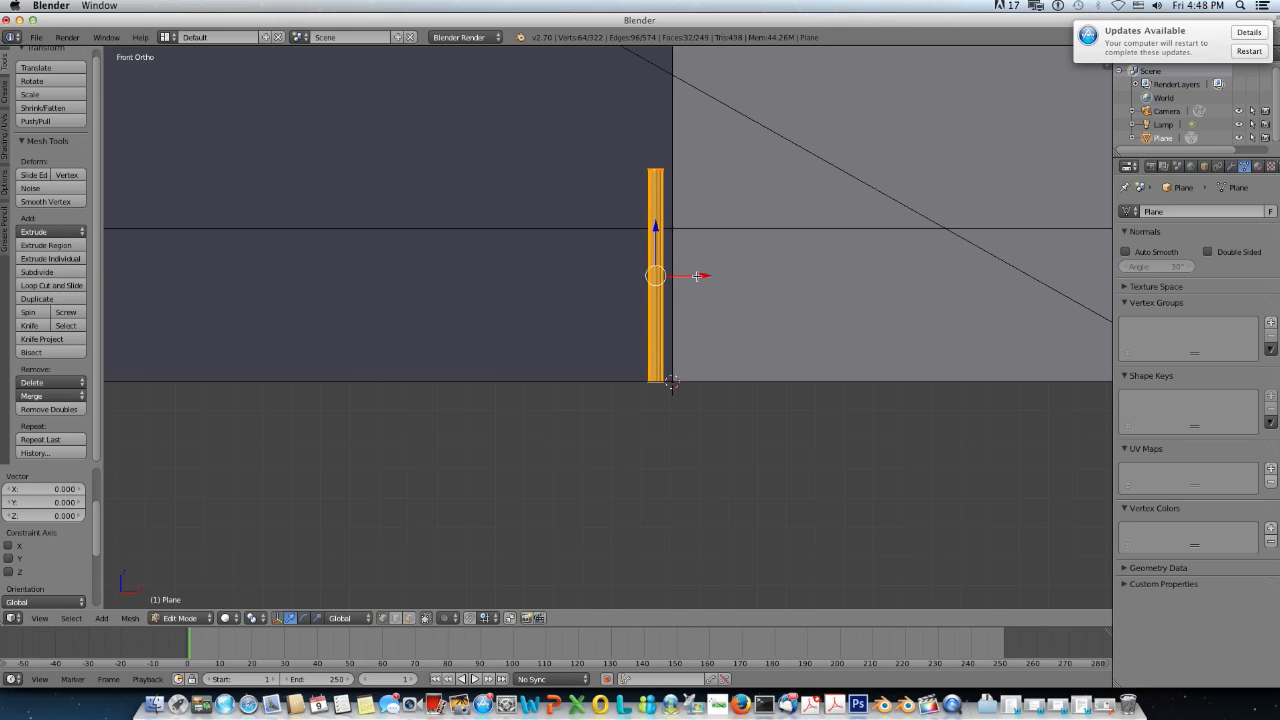
pyautogui.moveTo(704, 276); pyautogui.dragTo(561, 274)
pyautogui.click(560, 274)
# Step: Duplicate the second post and move the copy about 0.07 along negative X as the third railing post
pyautogui.scroll(-3, 560, 275)
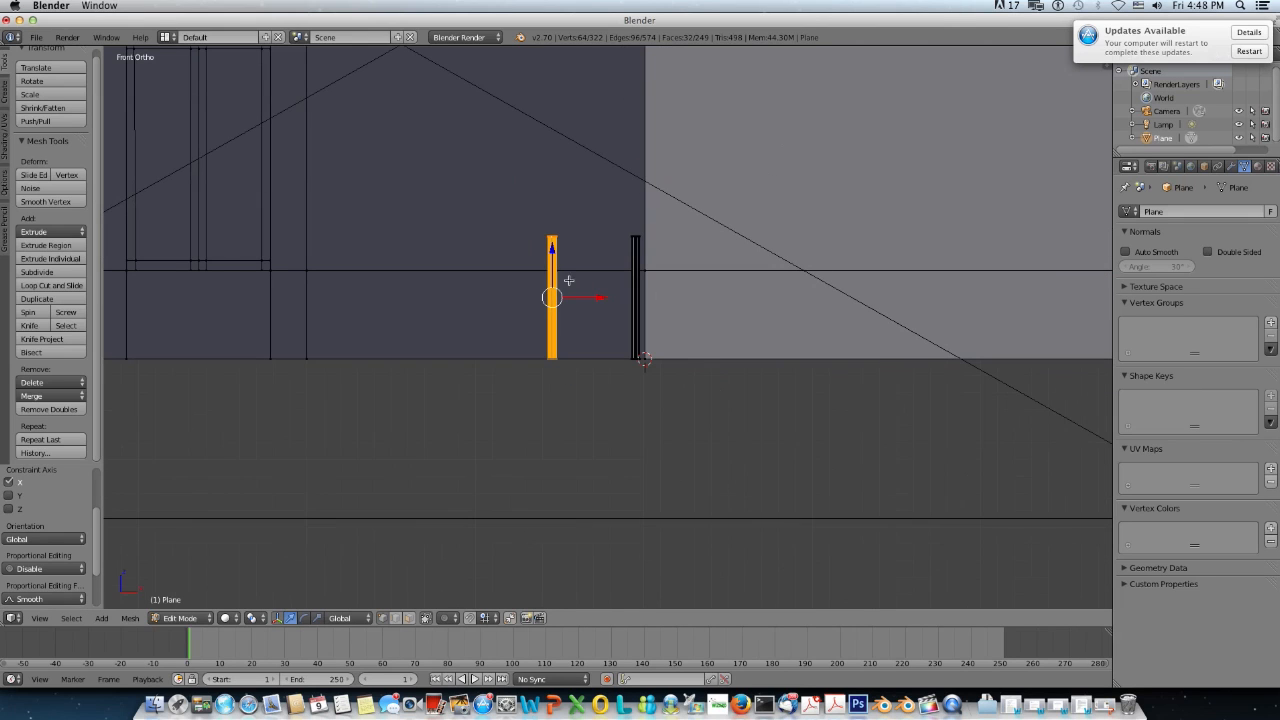
pyautogui.hotkey('shift', 'd')
pyautogui.press('Escape')
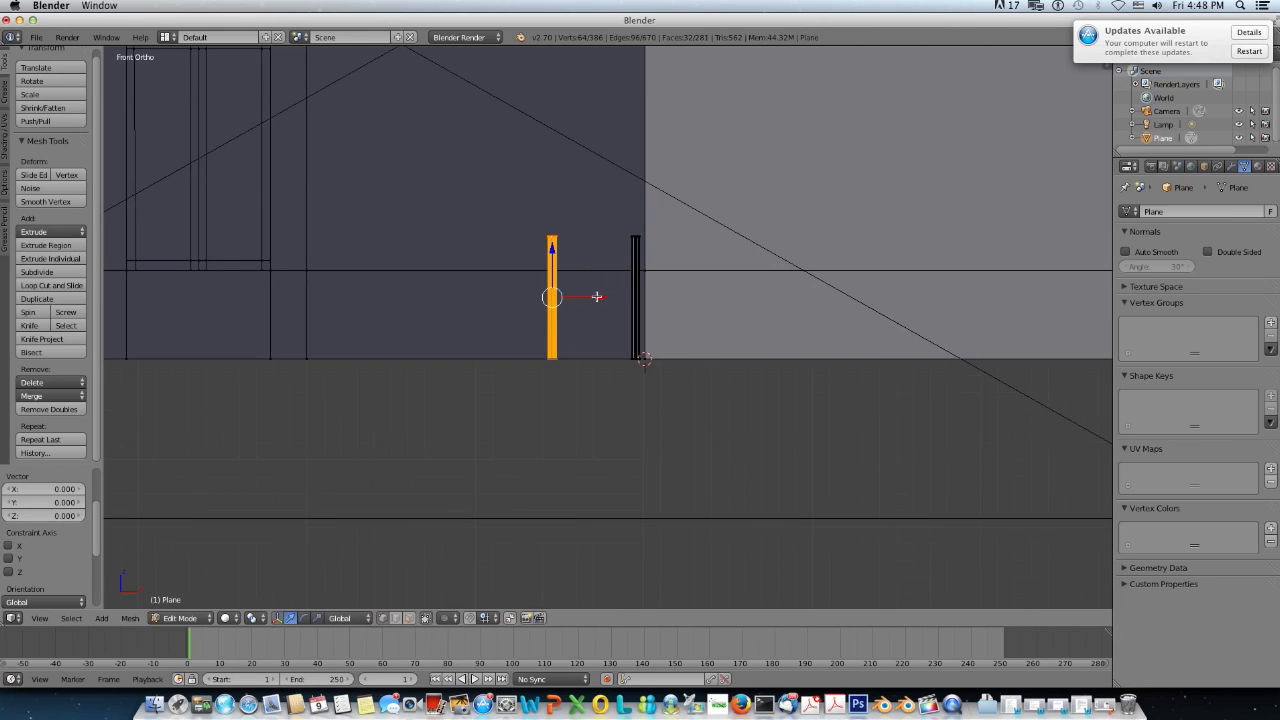
pyautogui.press('g')
pyautogui.press('x')
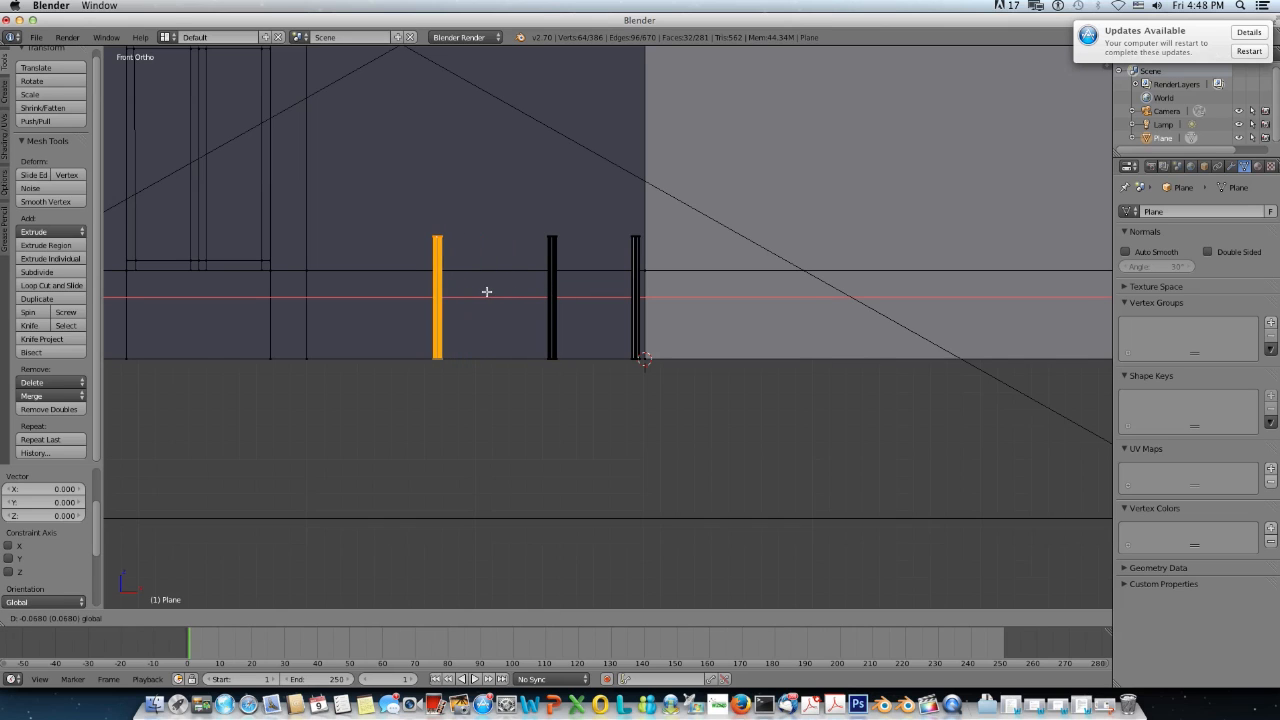
pyautogui.click(486, 290)
# Step: Duplicate the third post and move the copy about 0.07 along negative X, near the balcony's inner end
pyautogui.hotkey('shift', 'd')
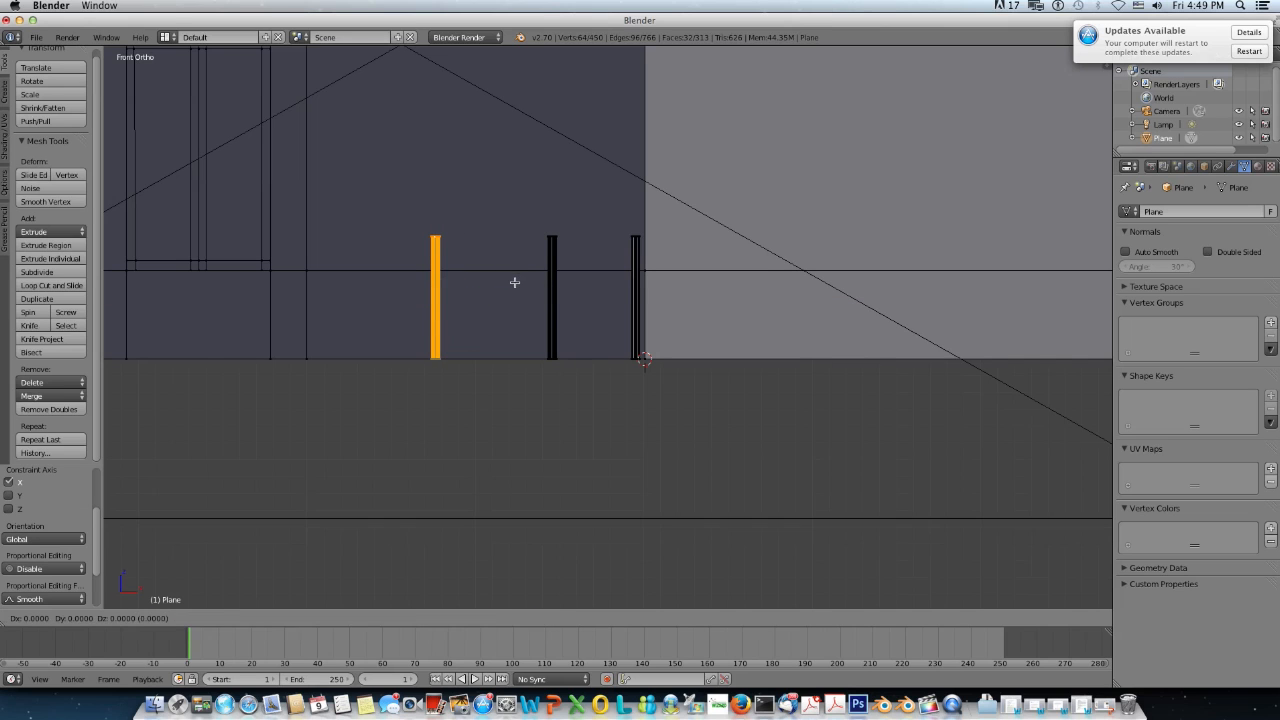
pyautogui.press('Escape')
pyautogui.press('g')
pyautogui.press('x')
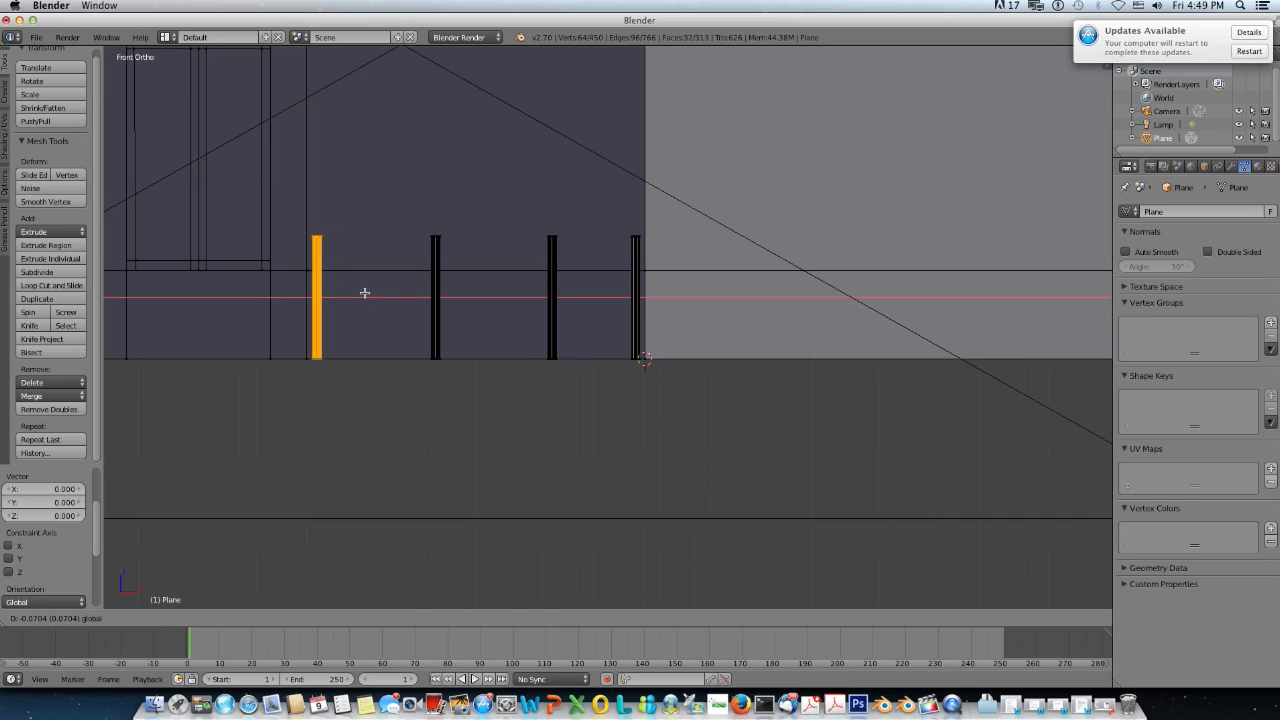
pyautogui.click(364, 293)
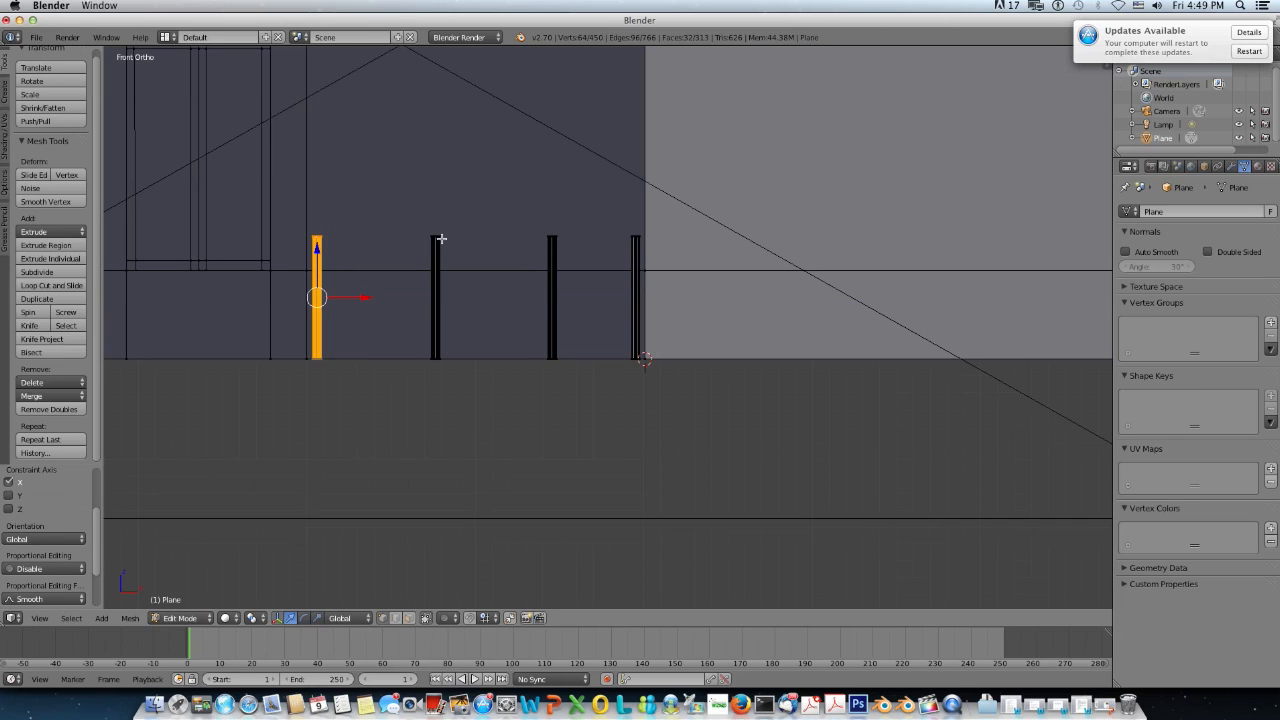
# Step: Select only the third post from the corner and nudge it slightly along negative X to even out the spacing
pyautogui.press('l')
pyautogui.press('a')
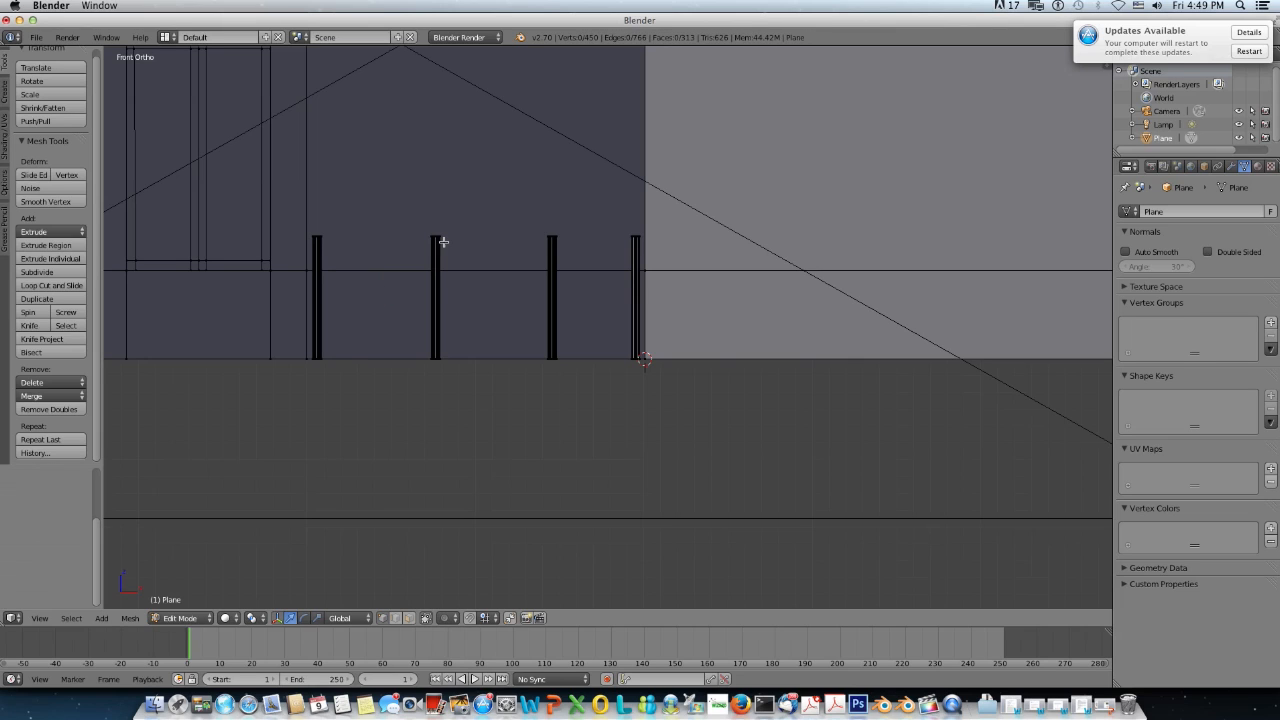
pyautogui.press('l')
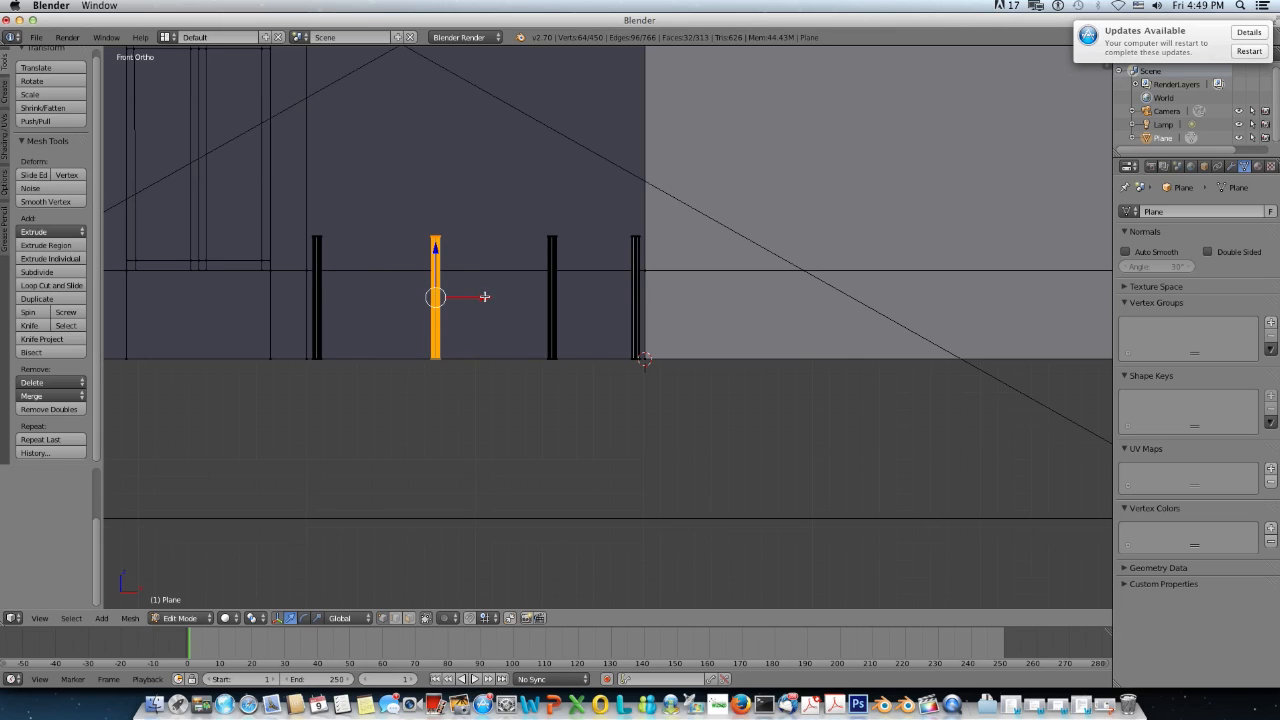
pyautogui.press('g')
pyautogui.press('x')
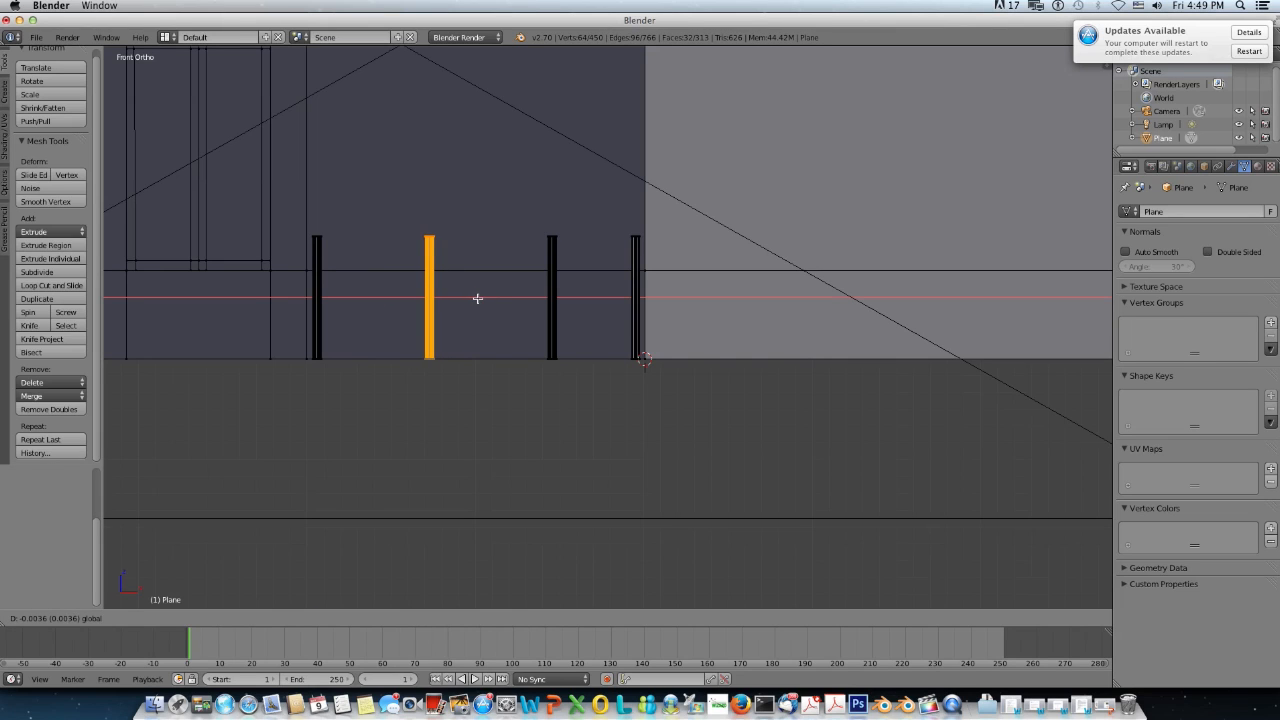
pyautogui.click(480, 298)
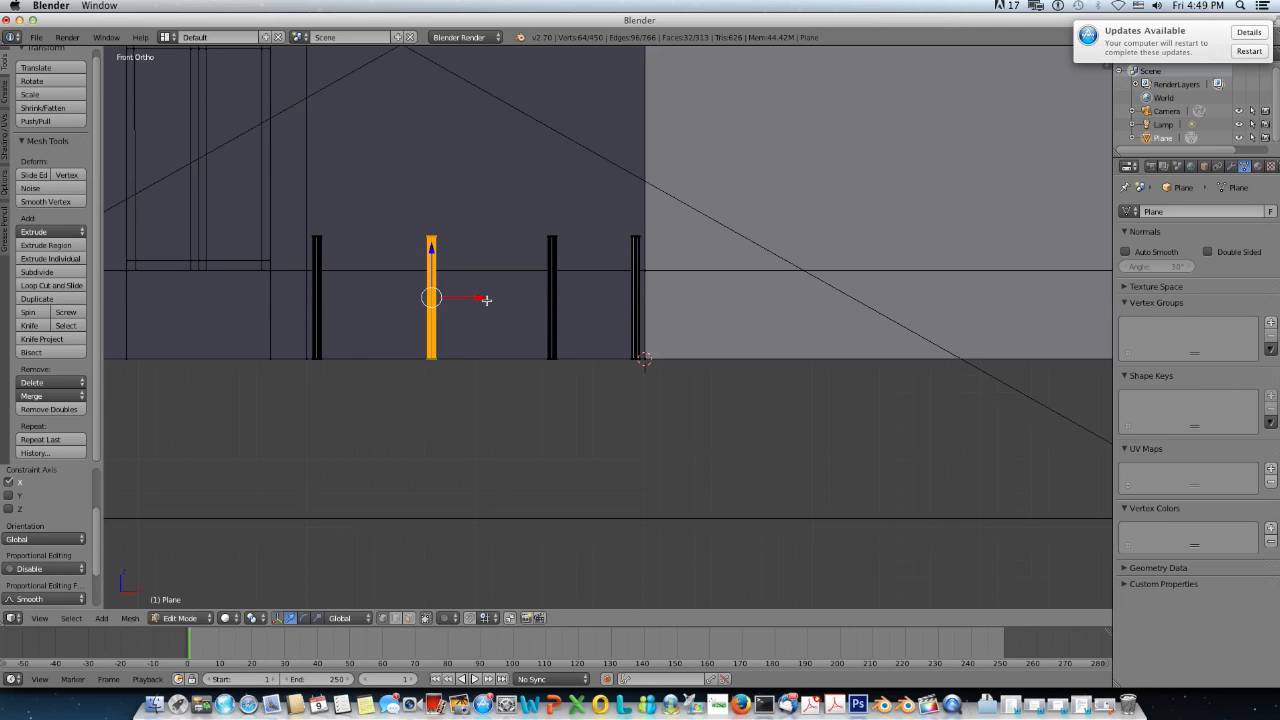
# Step: Add a plane at the 3D cursor by the balcony corner and scale it down to a small square
pyautogui.scroll(-3, 486, 299)
pyautogui.scroll(4, 486, 299)
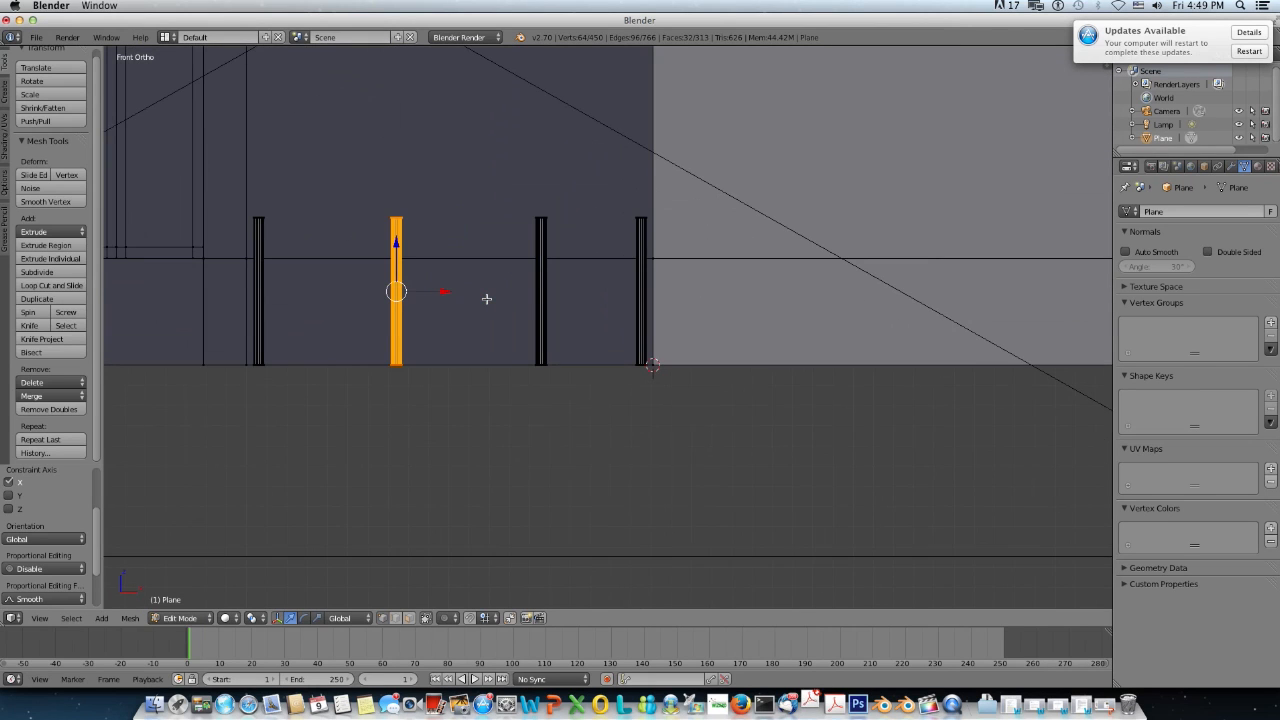
pyautogui.scroll(-2, 486, 298)
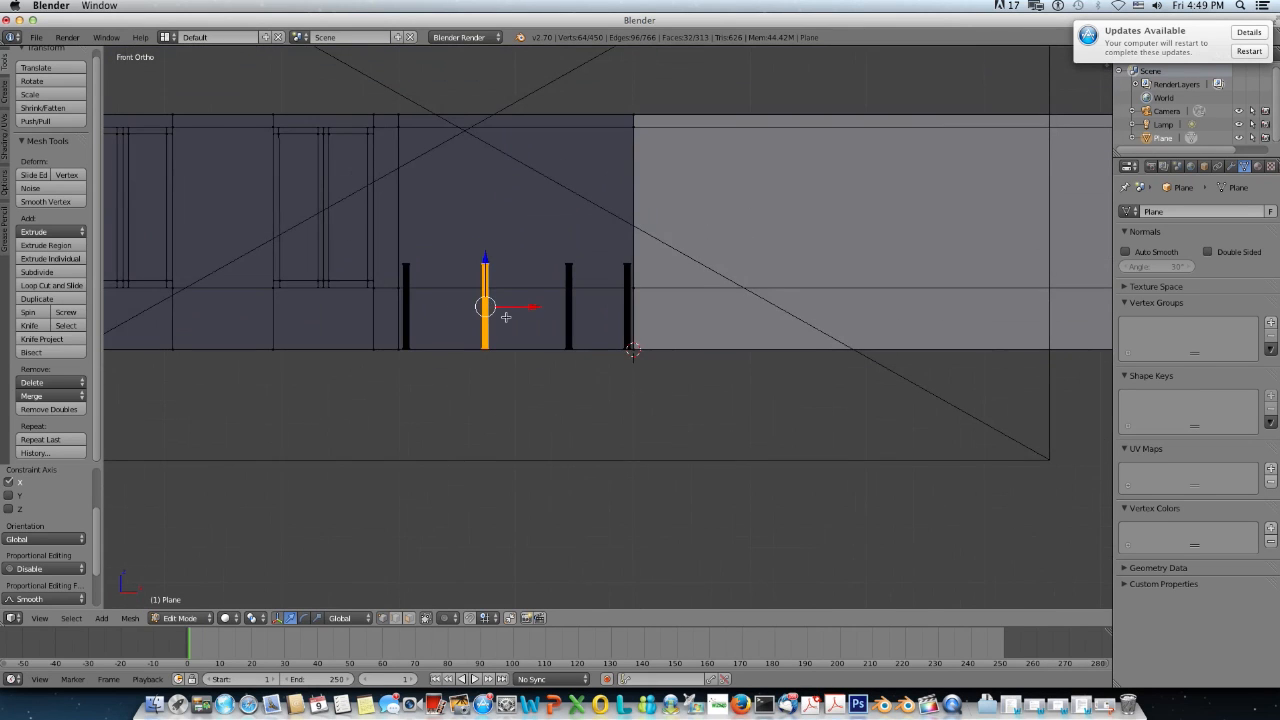
pyautogui.hotkey('shift', 'a')
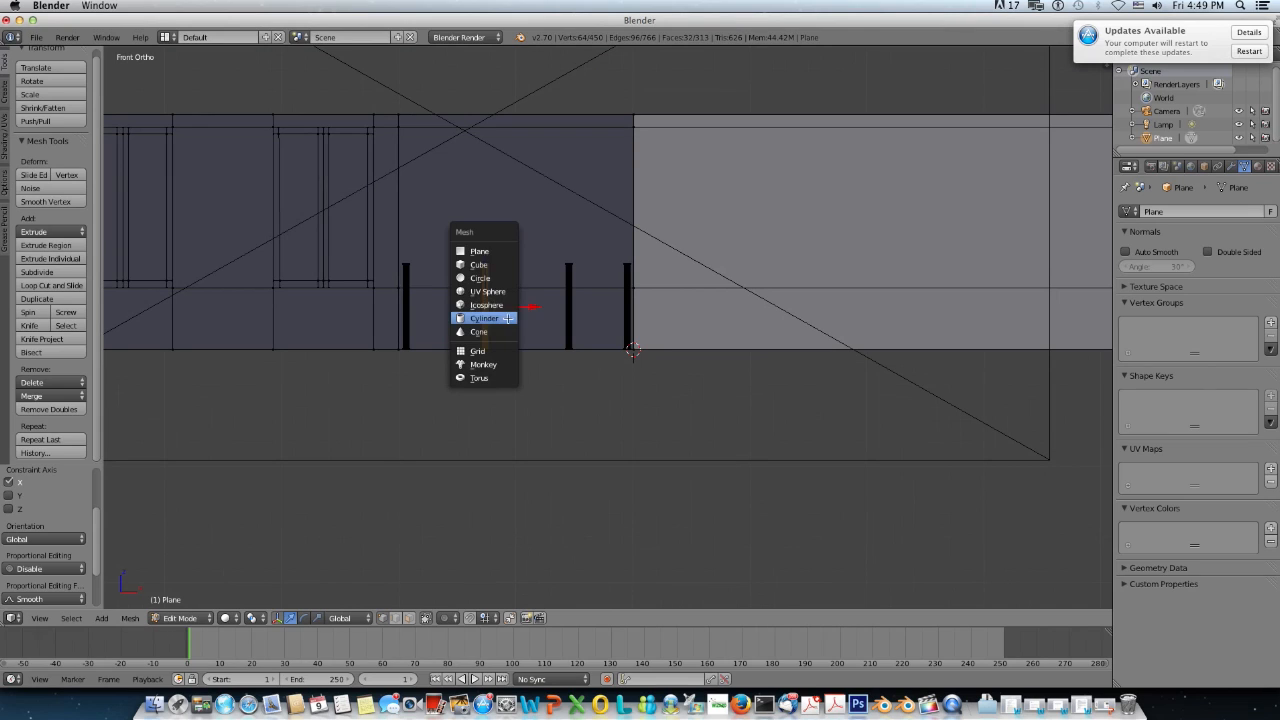
pyautogui.click(490, 251)
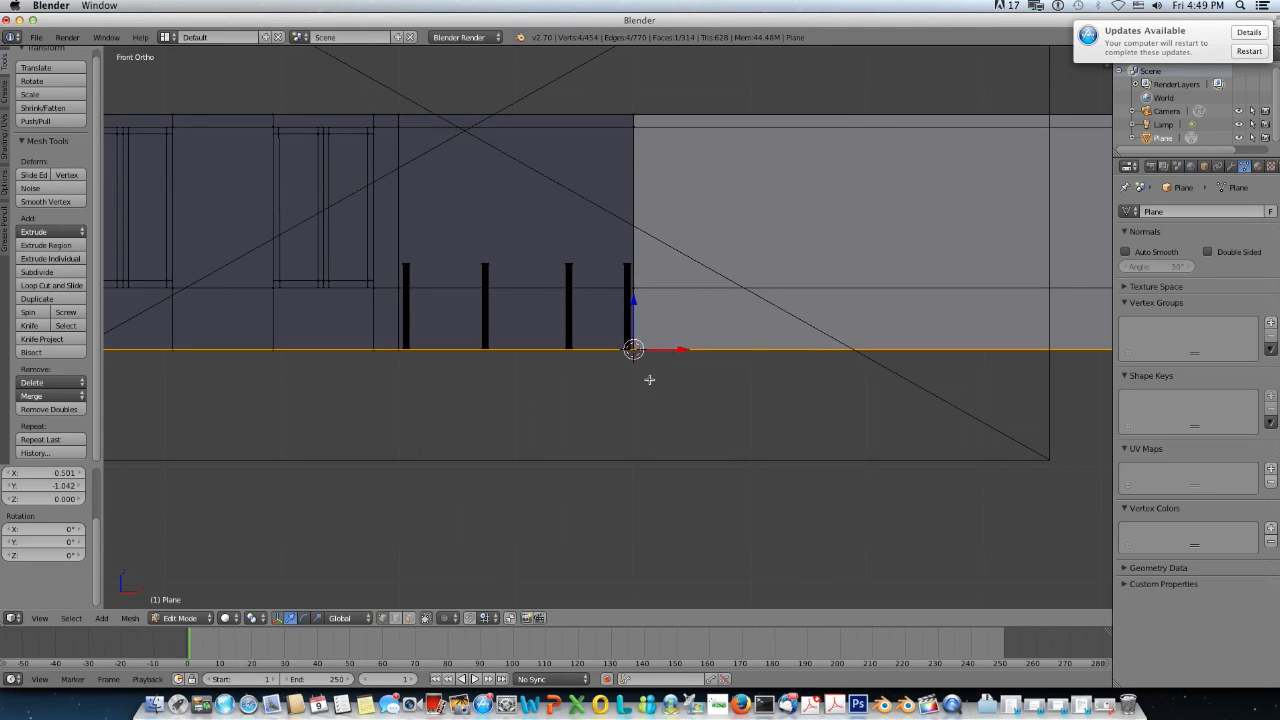
pyautogui.press('s')
pyautogui.click(633, 349)
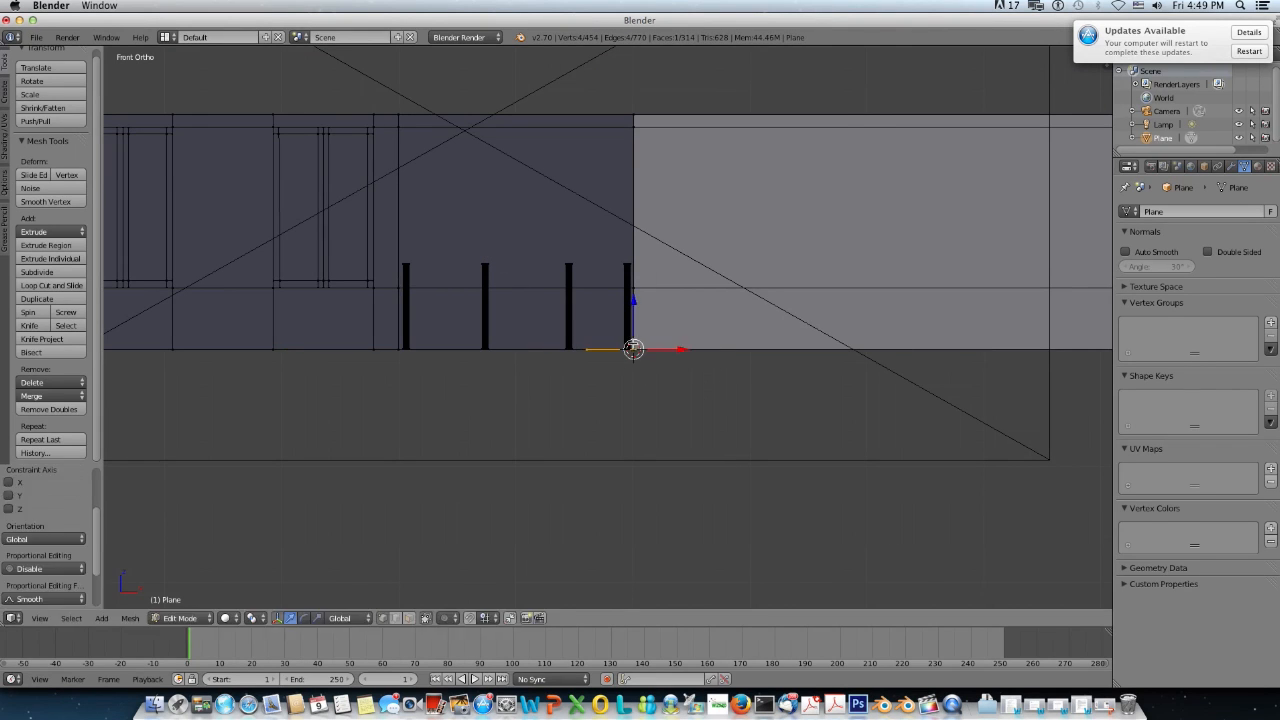
# Step: Rotate the small plane 90° about the X axis so it stands upright facing the front
pyautogui.press('r')
pyautogui.press('x')
pyautogui.press('9')
pyautogui.press('0')
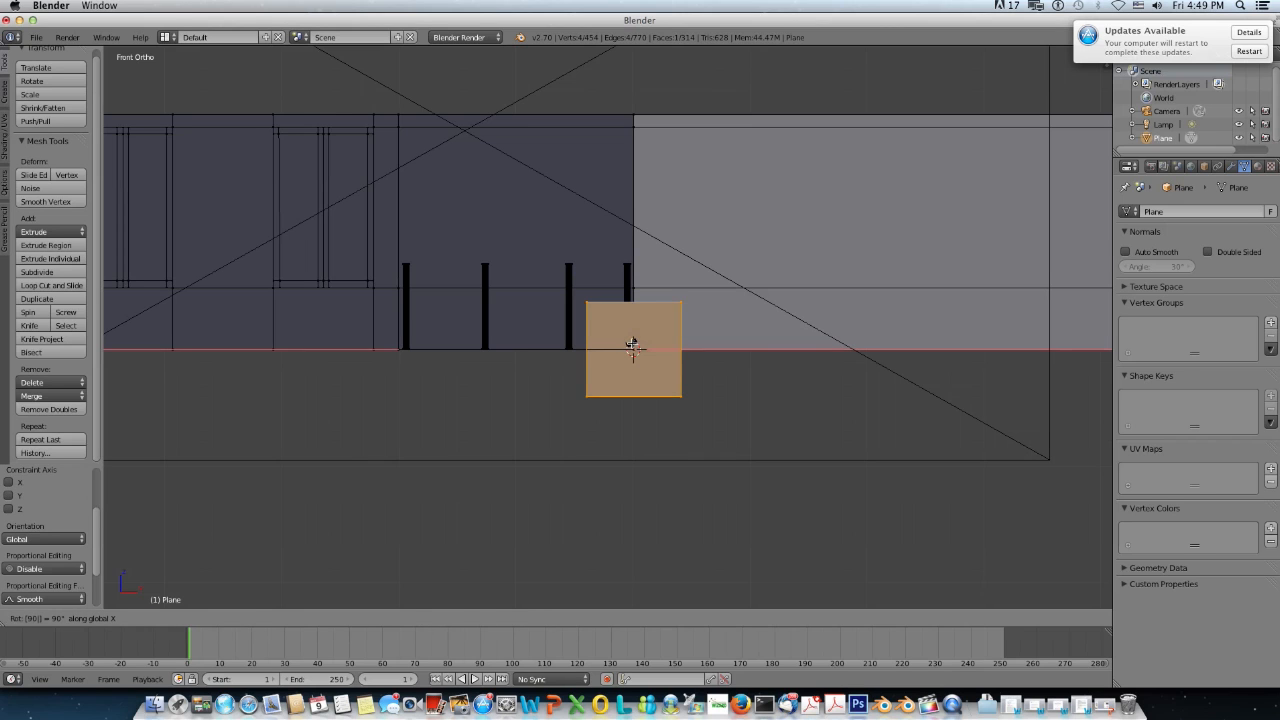
pyautogui.press('Return')
# Step: Move the upright plane along X toward the gap between the two outermost posts and scale it by about 0.7
pyautogui.press('g')
pyautogui.press('x')
pyautogui.click(655, 355)
pyautogui.press('s')
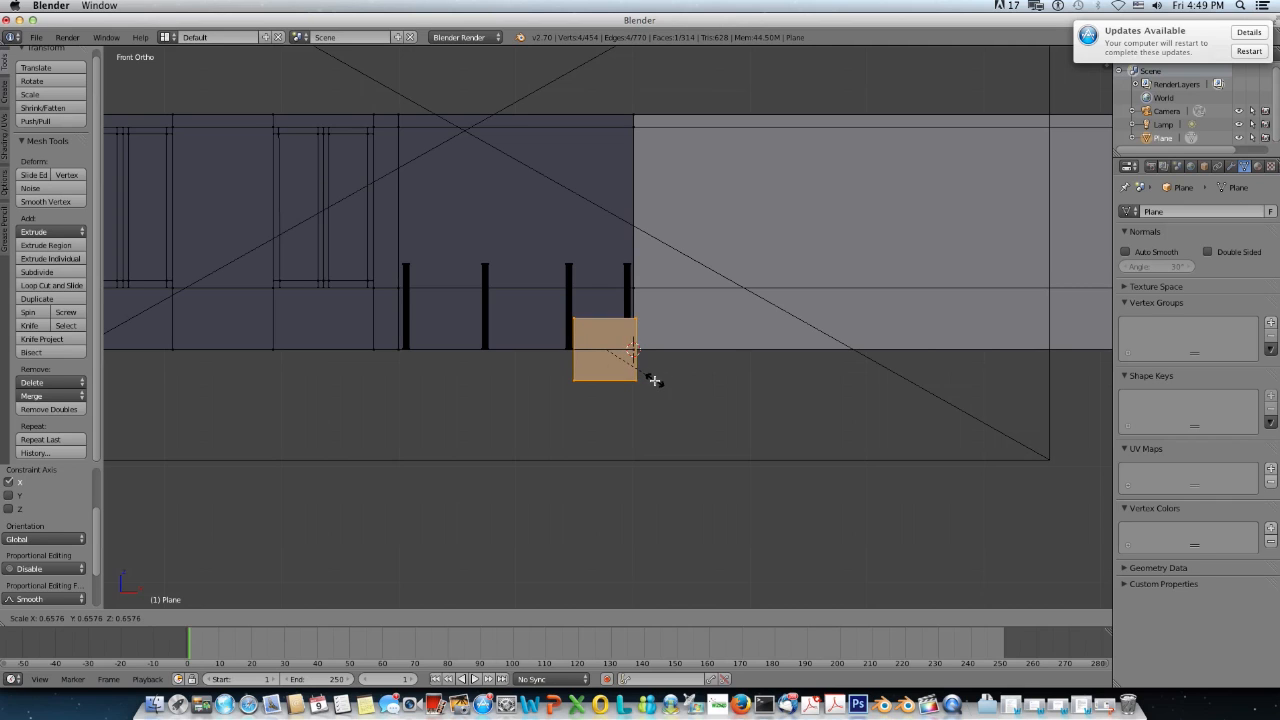
pyautogui.click(657, 383)
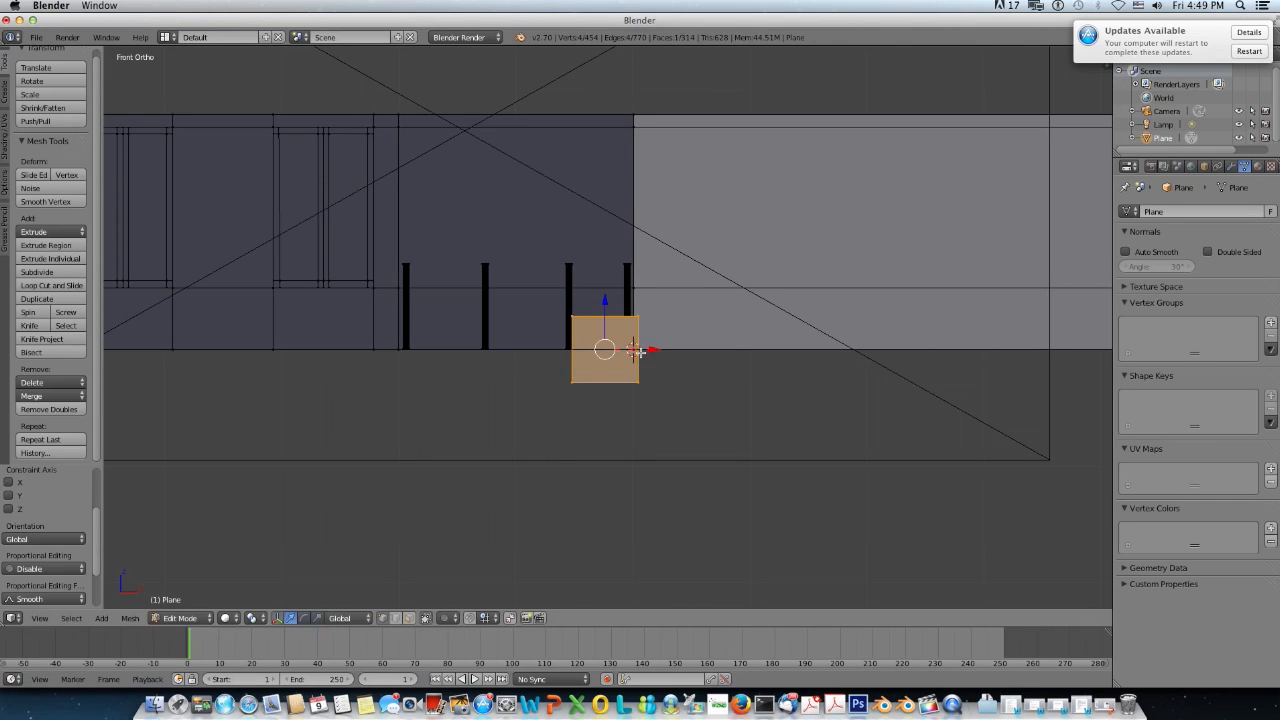
# Step: Raise the panel along Z above the floor line and shift it along X to span the two outermost posts
pyautogui.moveTo(603, 303); pyautogui.dragTo(604, 264)
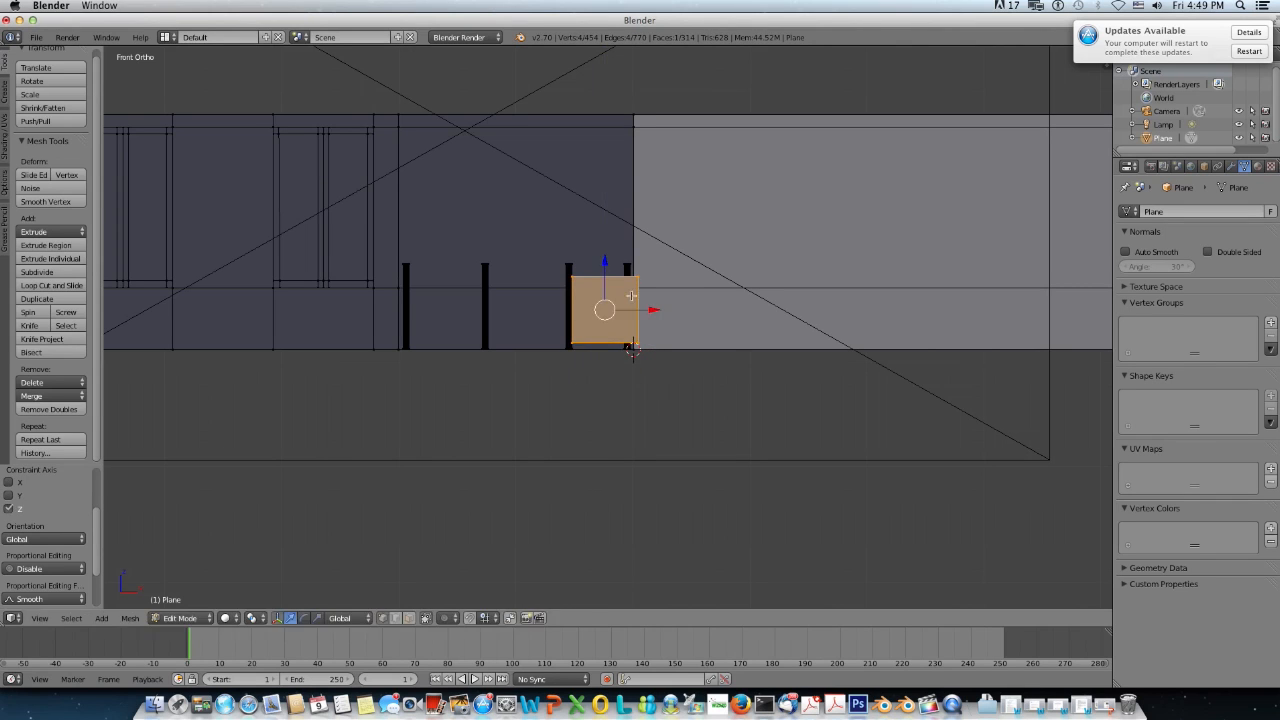
pyautogui.moveTo(654, 310); pyautogui.dragTo(646, 309)
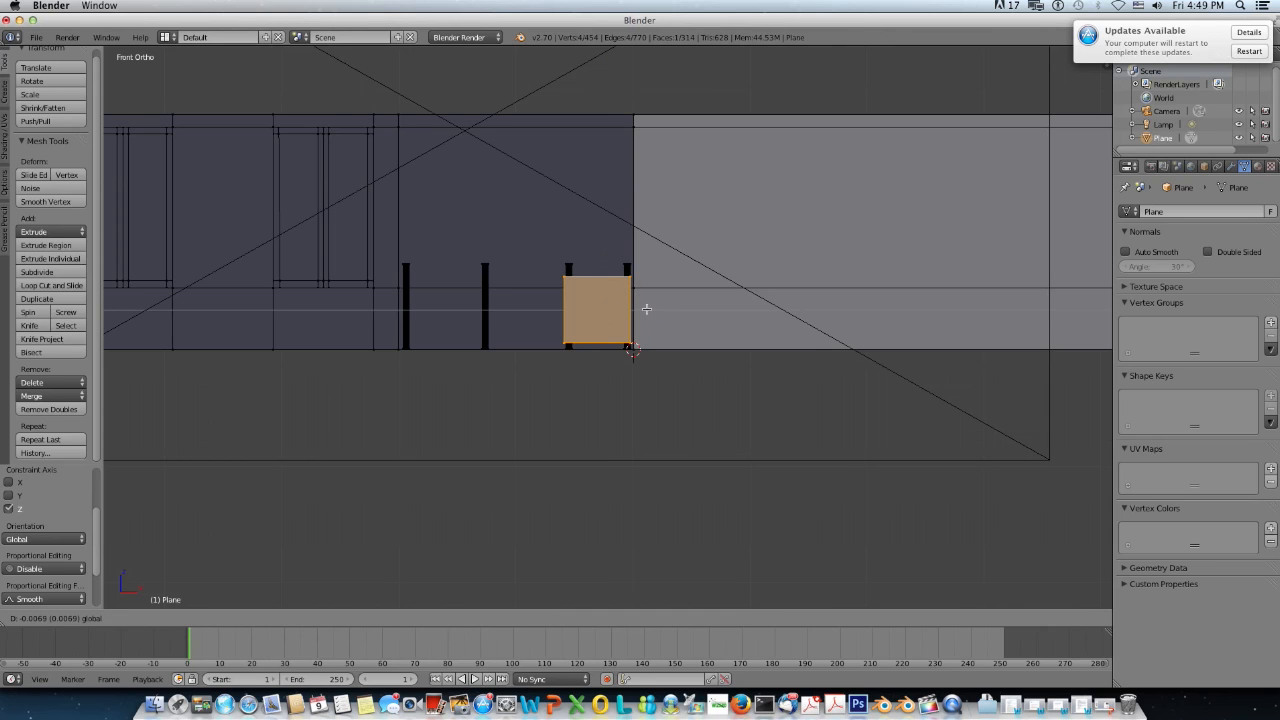
pyautogui.moveTo(646, 309); pyautogui.dragTo(646, 309)
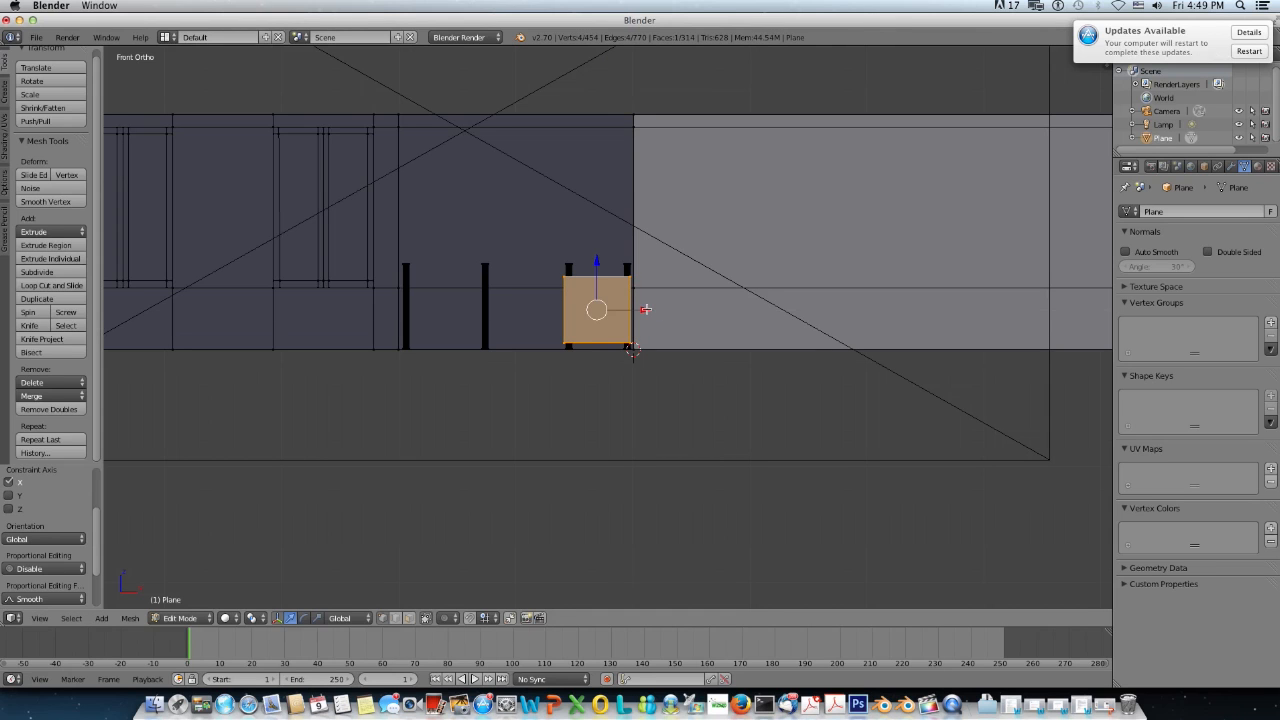
# Step: Scale the upright panel down slightly so it fits between the two outermost posts
pyautogui.scroll(4, 646, 309)
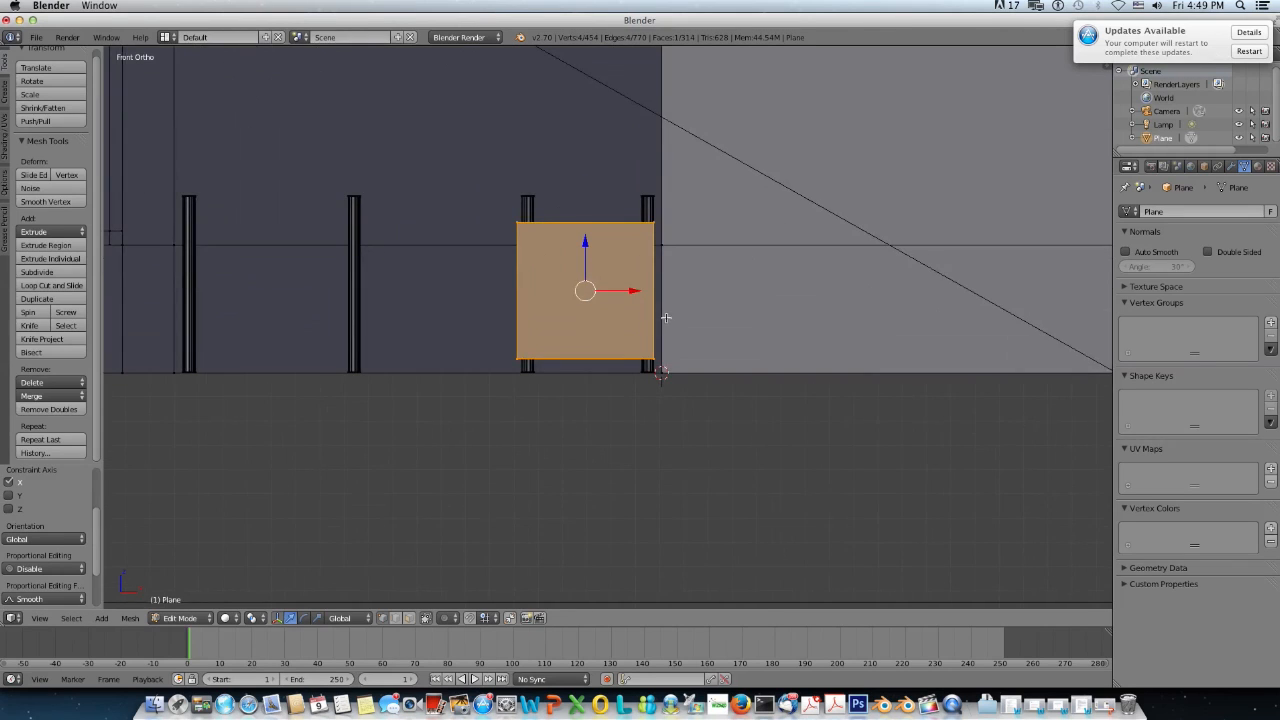
pyautogui.press('s')
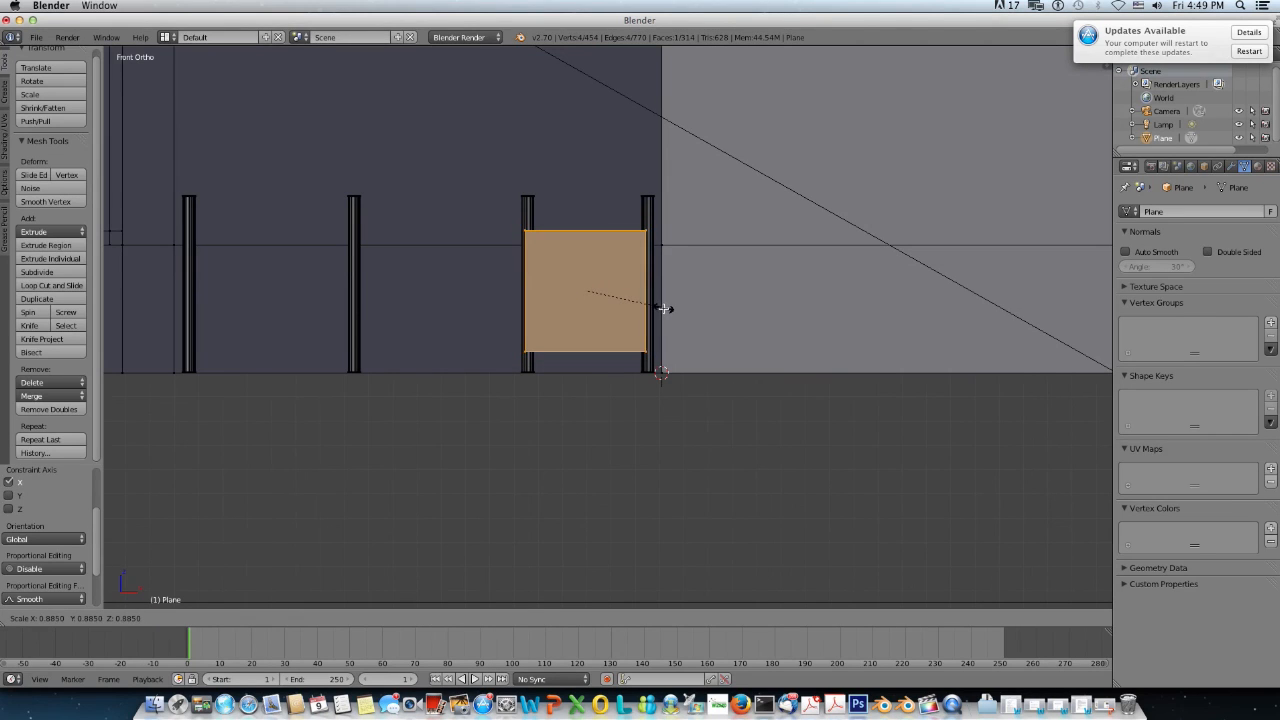
pyautogui.click(661, 308)
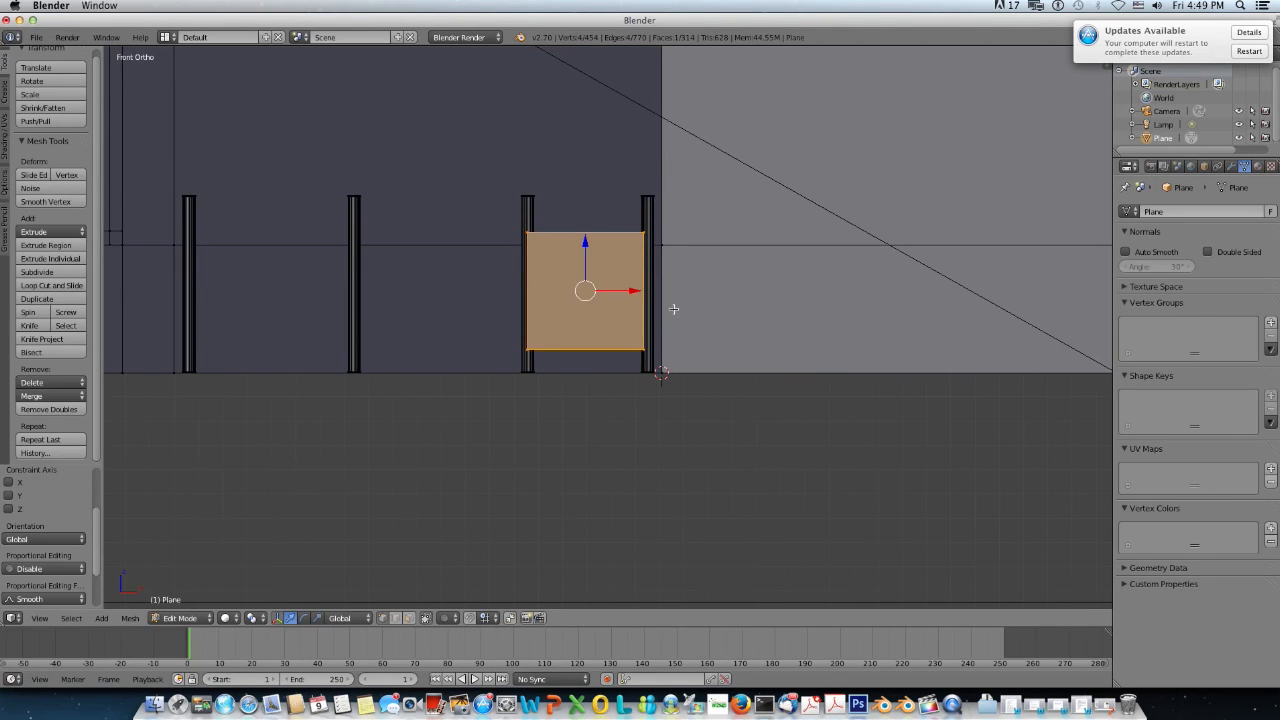
# Step: Duplicate the panel twice and move the copies along X into the other two gaps between the posts
pyautogui.hotkey('shift', 'd')
pyautogui.click(672, 308)
pyautogui.moveTo(636, 291); pyautogui.dragTo(326, 289)
pyautogui.hotkey('shift', 'd')
pyautogui.click(497, 295)
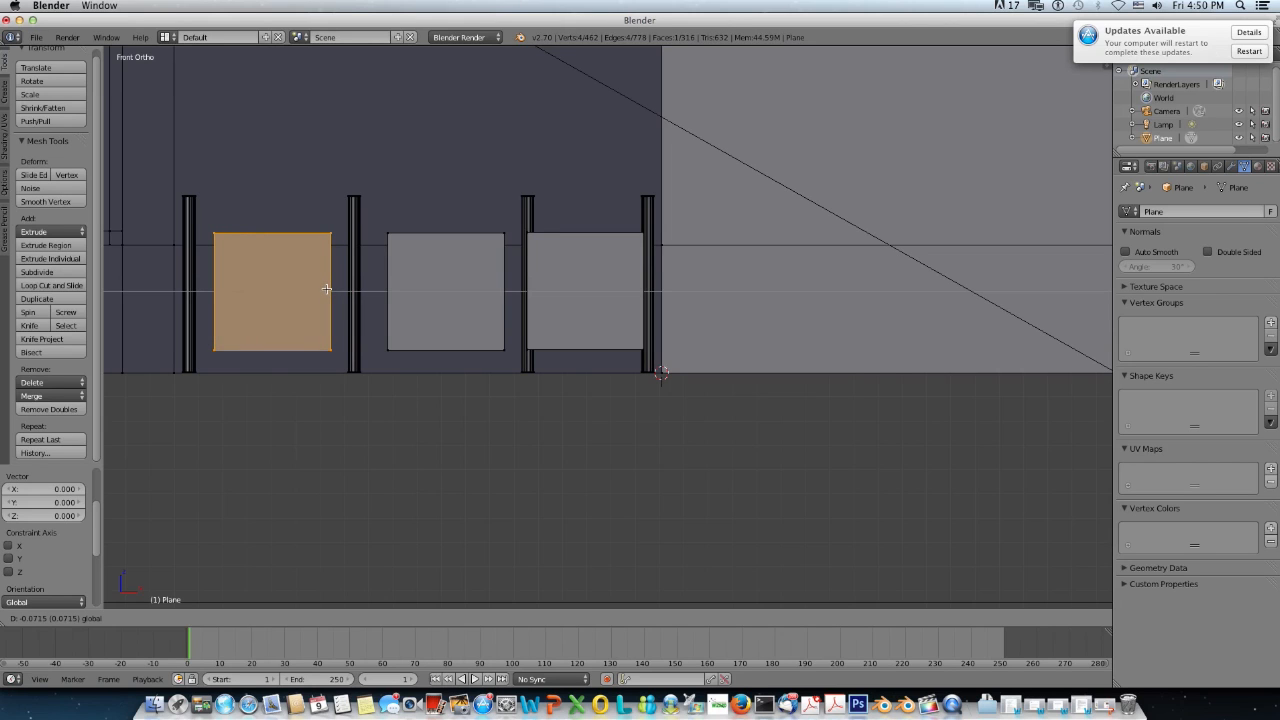
pyautogui.moveTo(326, 289); pyautogui.dragTo(328, 289)
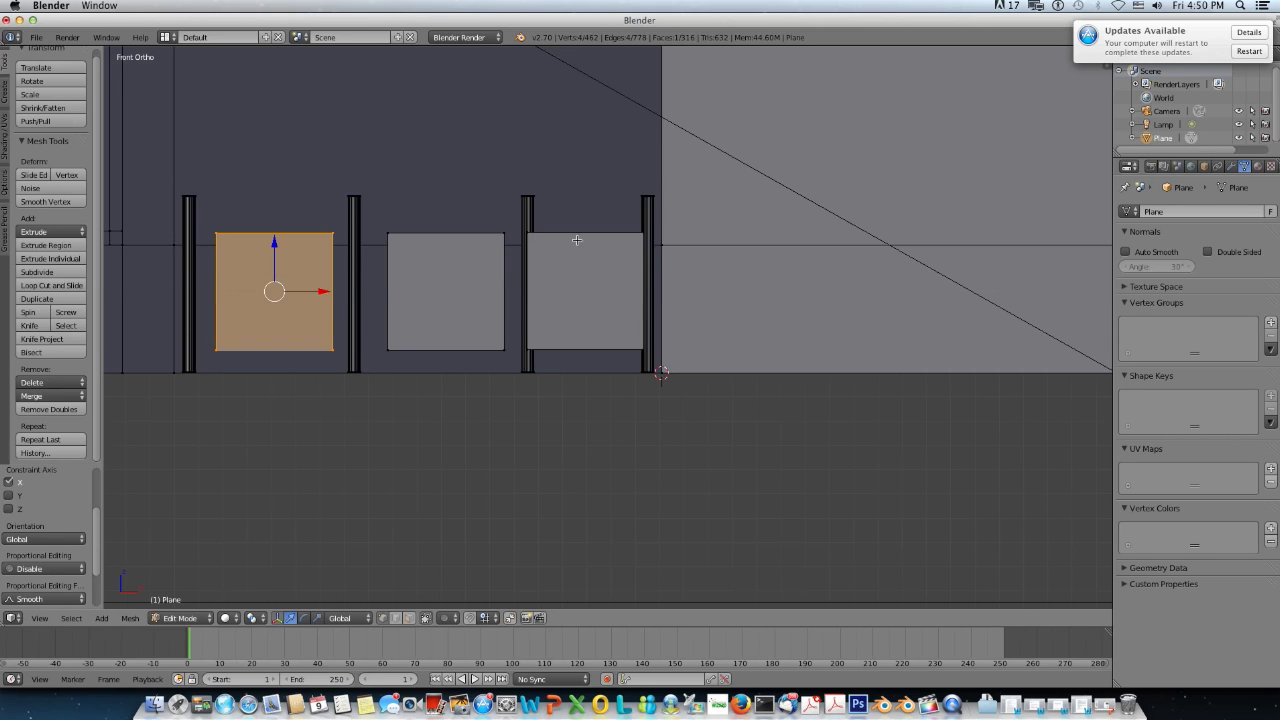
# Step: Move the post next to the outermost one and the middle panel along X, away from the outermost panel
pyautogui.press('a')
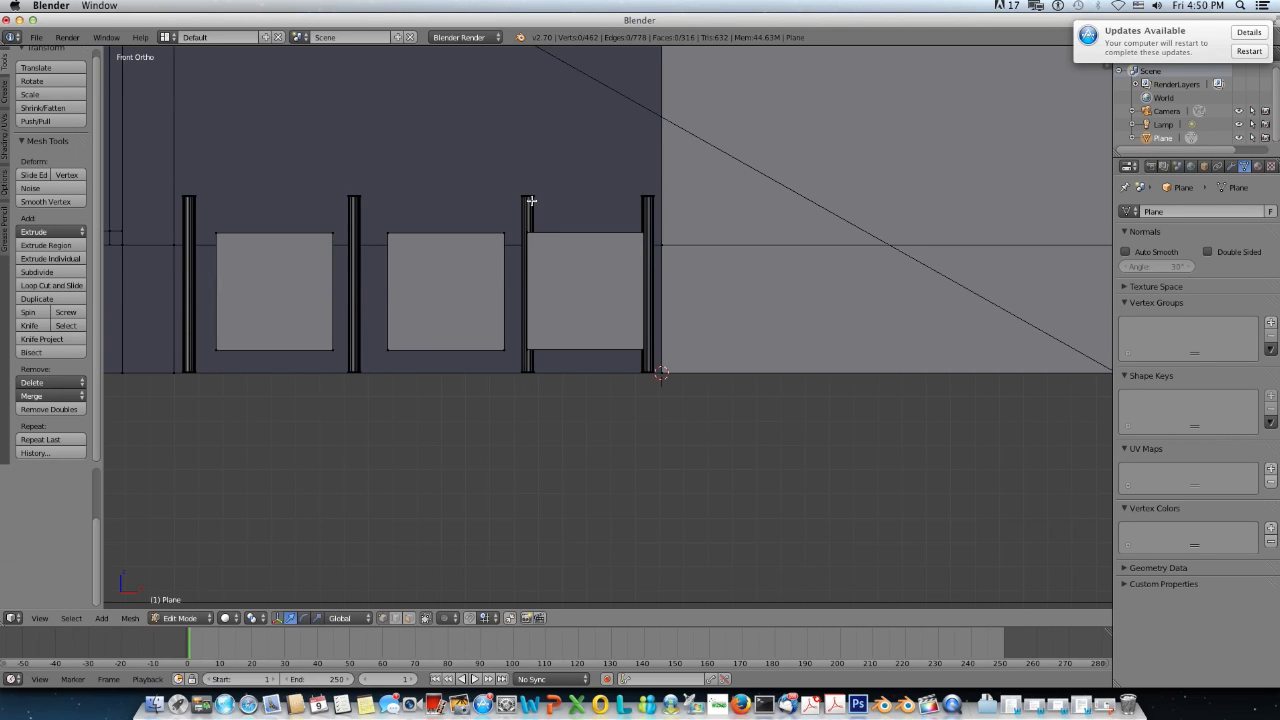
pyautogui.press('l')
pyautogui.moveTo(572, 284); pyautogui.dragTo(560, 285)
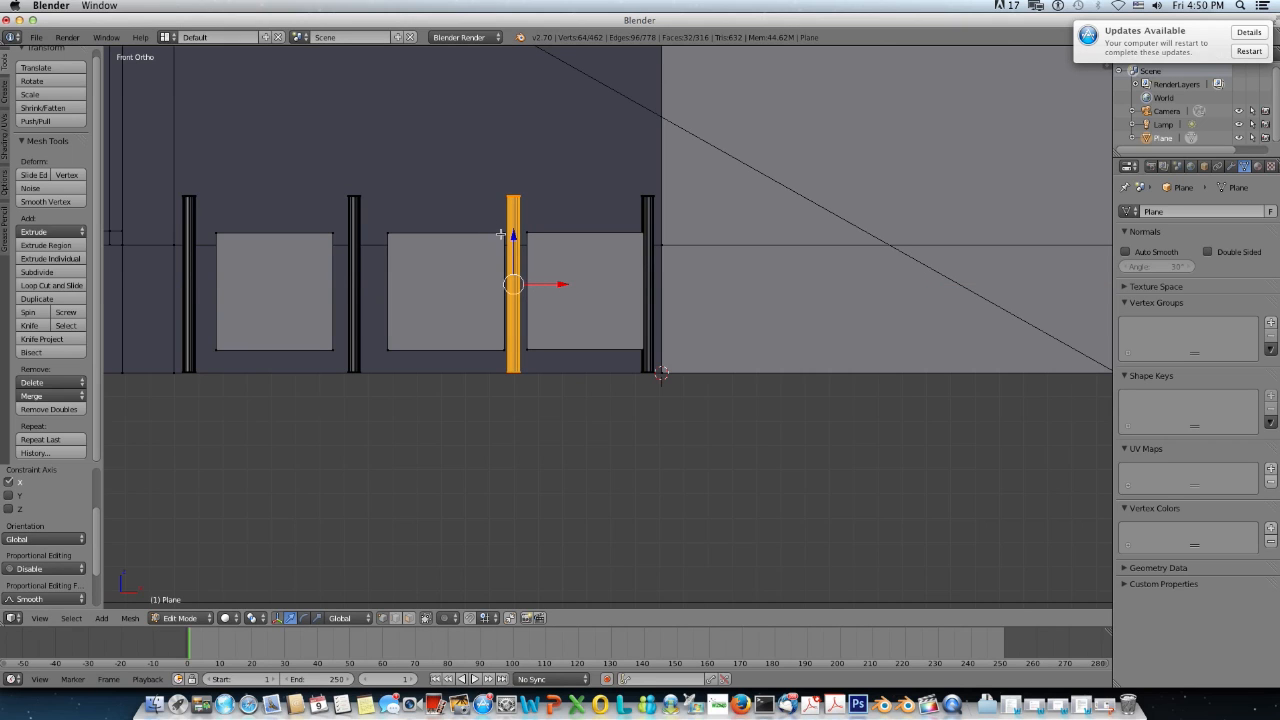
pyautogui.press('a')
pyautogui.rightClick(501, 238)
pyautogui.moveTo(500, 291); pyautogui.dragTo(484, 292)
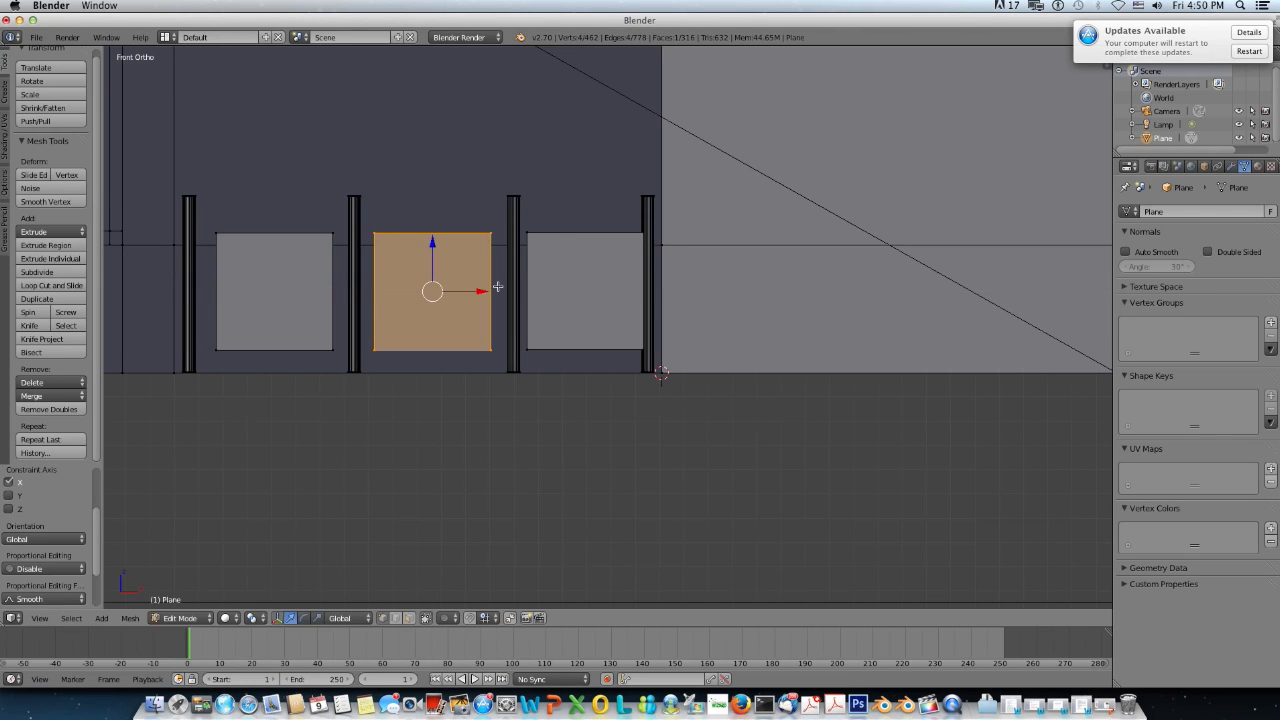
# Step: Shift the outermost panel along X clear of the corner post and move the adjacent inner post over beside it
pyautogui.press('a')
pyautogui.rightClick(545, 238)
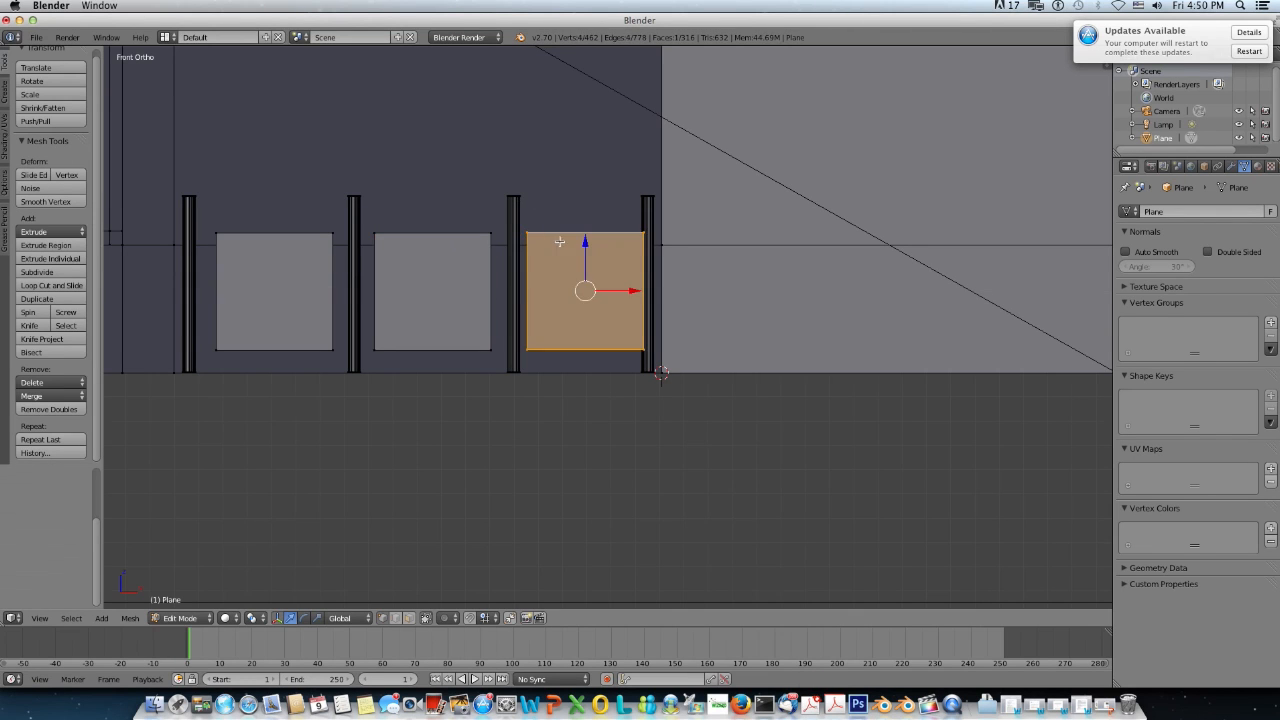
pyautogui.moveTo(636, 291); pyautogui.dragTo(560, 285)
pyautogui.press('l')
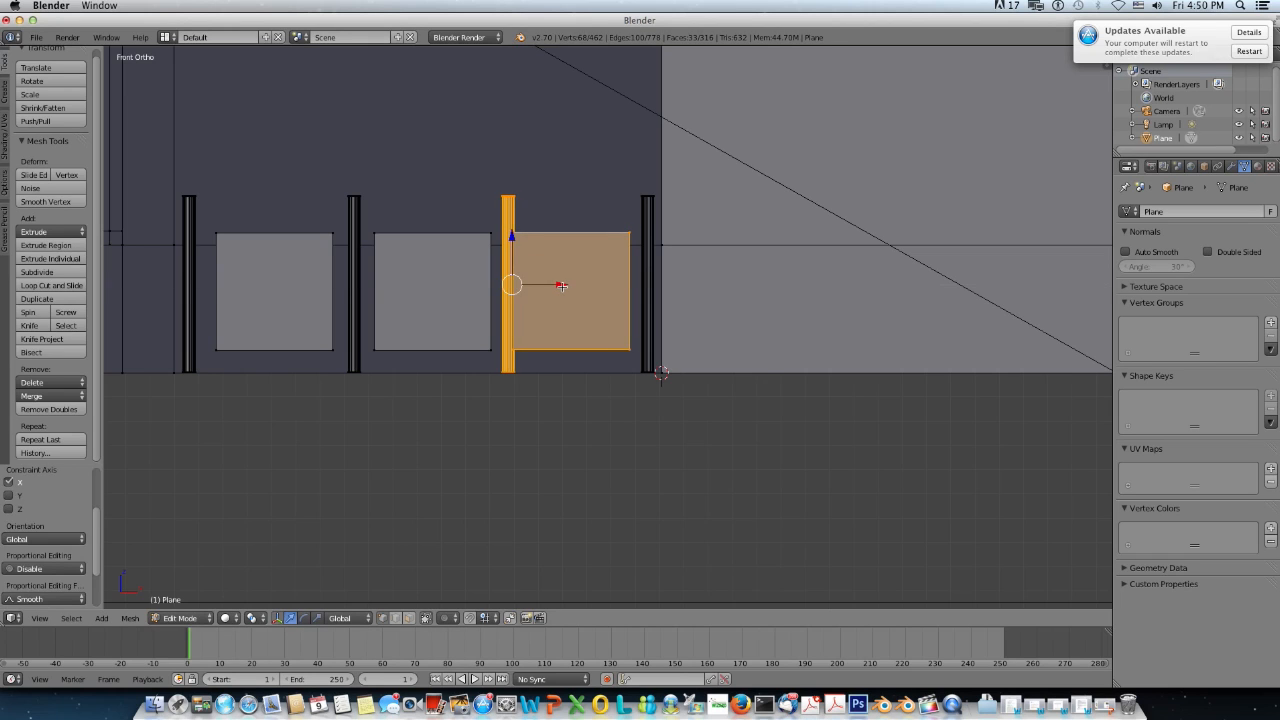
pyautogui.press('a')
pyautogui.press('l')
pyautogui.moveTo(552, 281); pyautogui.dragTo(543, 287)
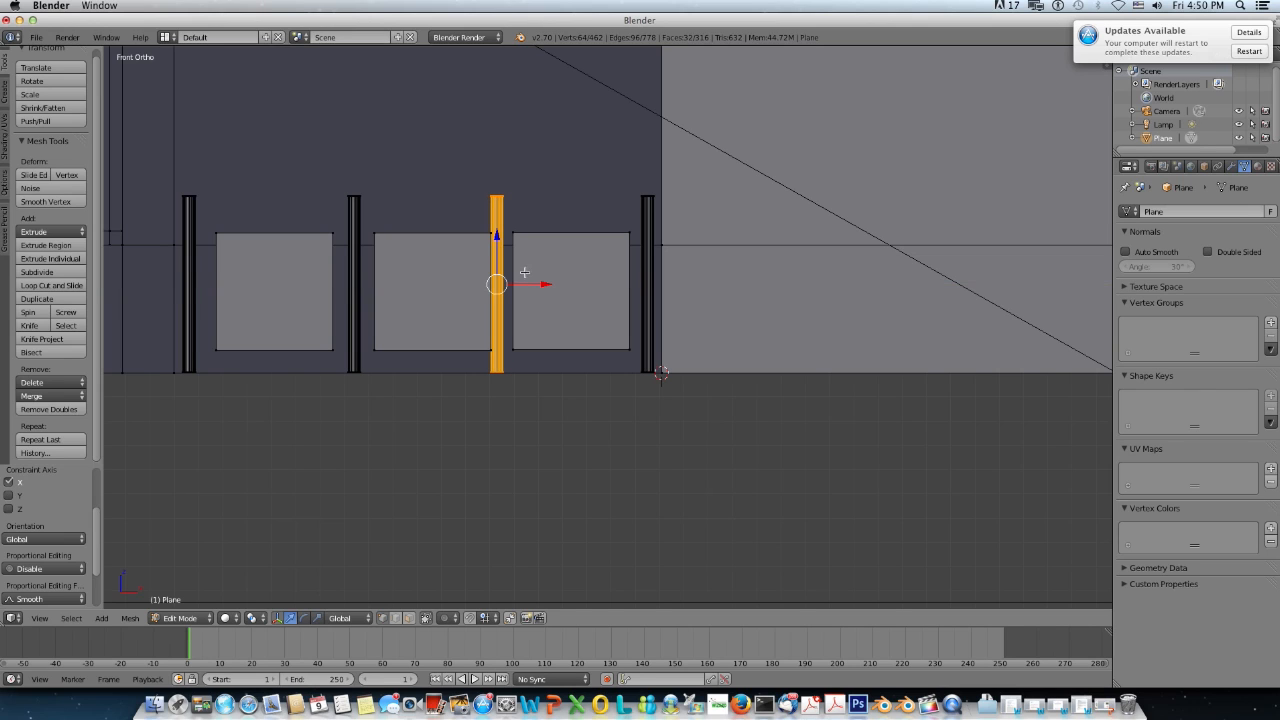
# Step: Shift the middle panel and the panel farthest from the 3D cursor slightly along X to even out their gaps
pyautogui.press('a')
pyautogui.rightClick(404, 246)
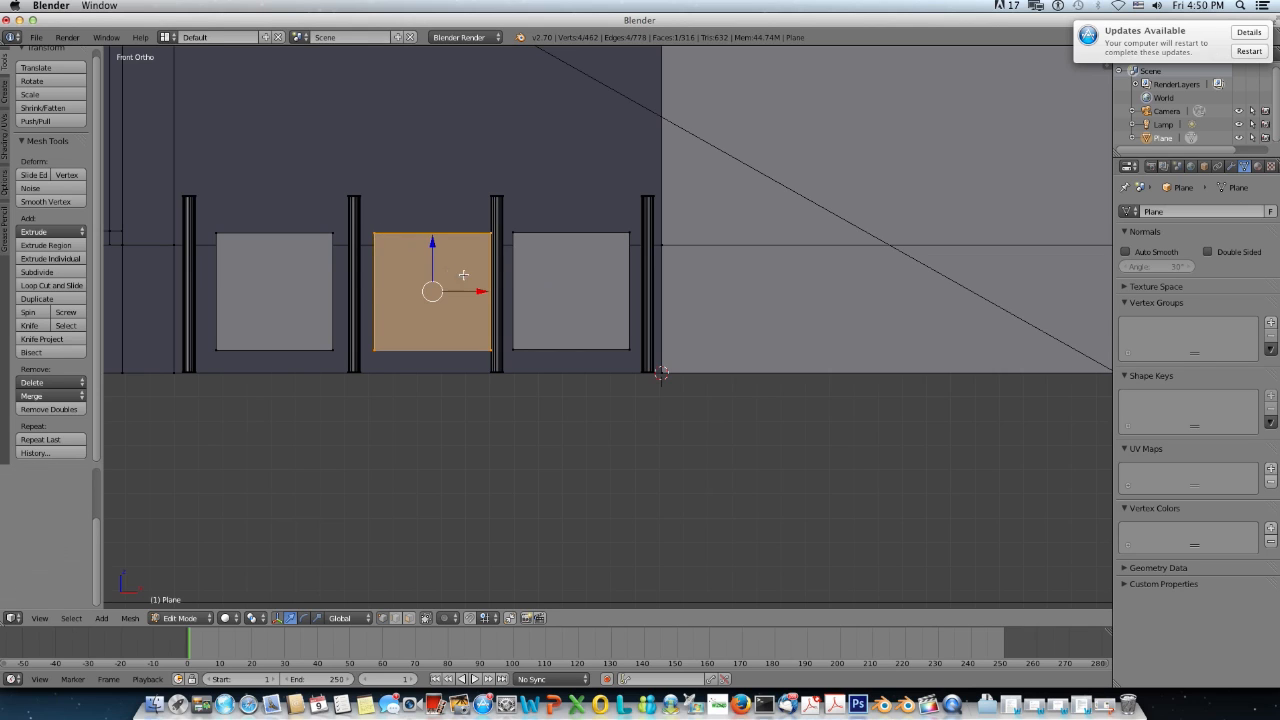
pyautogui.moveTo(481, 291); pyautogui.dragTo(473, 291)
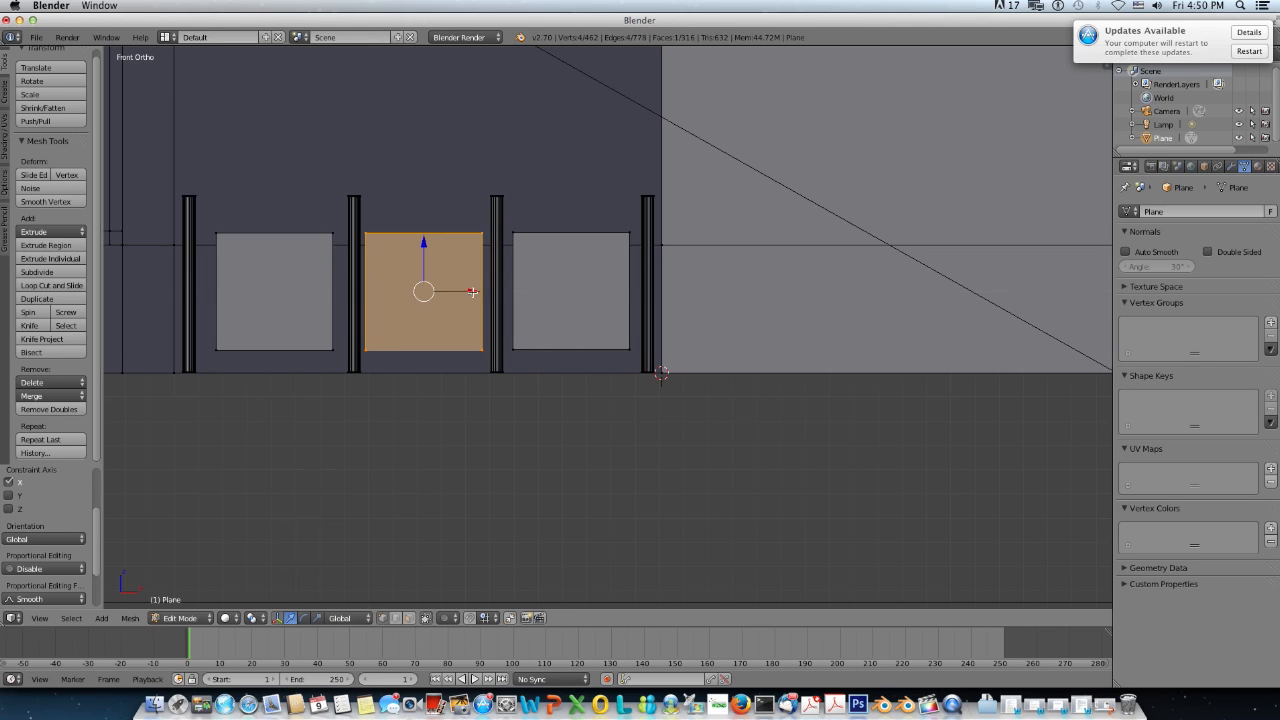
pyautogui.press('a')
pyautogui.rightClick(328, 237)
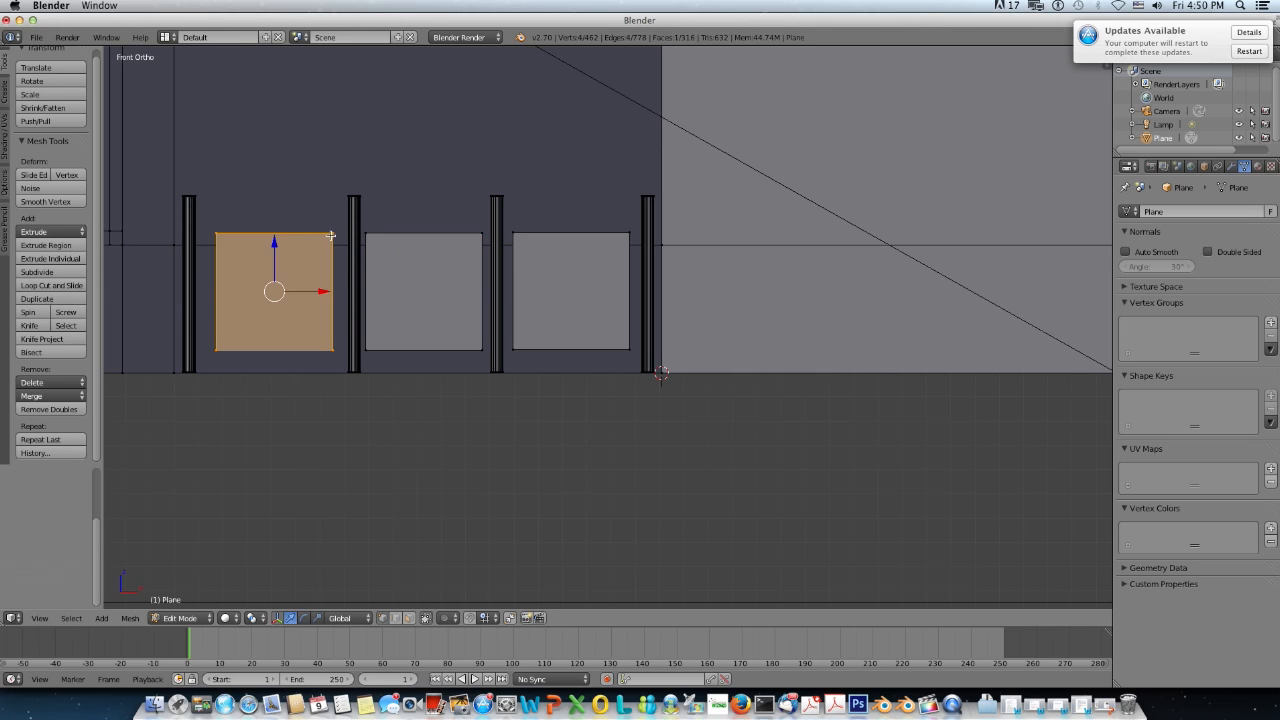
pyautogui.moveTo(326, 289); pyautogui.dragTo(313, 300)
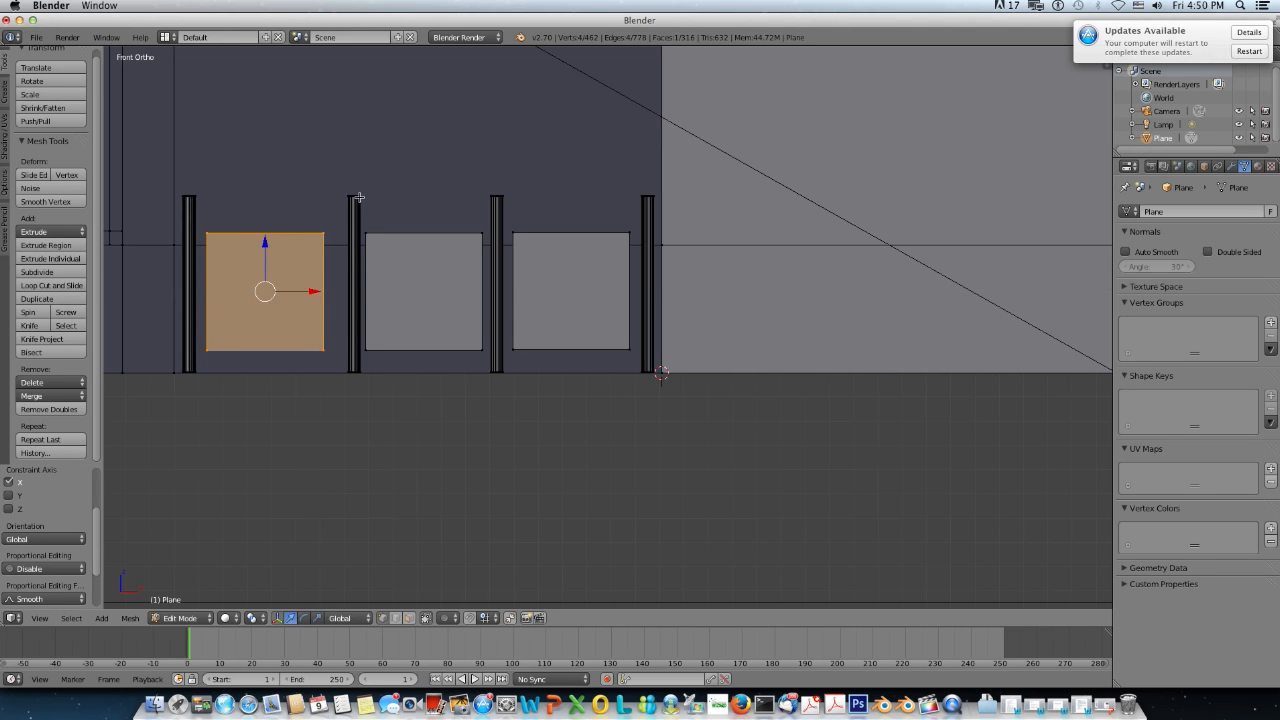
# Step: Move the post between the middle and far panels along X to centre it between them
pyautogui.press('a')
pyautogui.press('l')
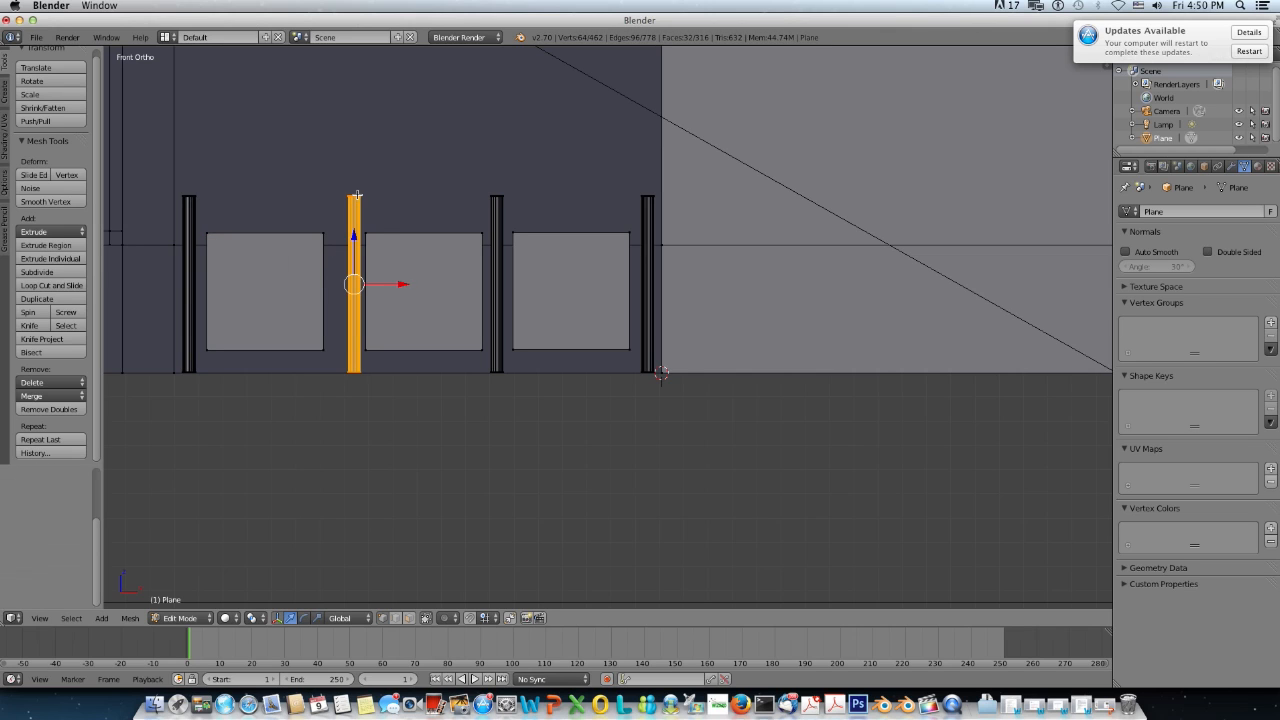
pyautogui.moveTo(401, 285); pyautogui.dragTo(391, 286)
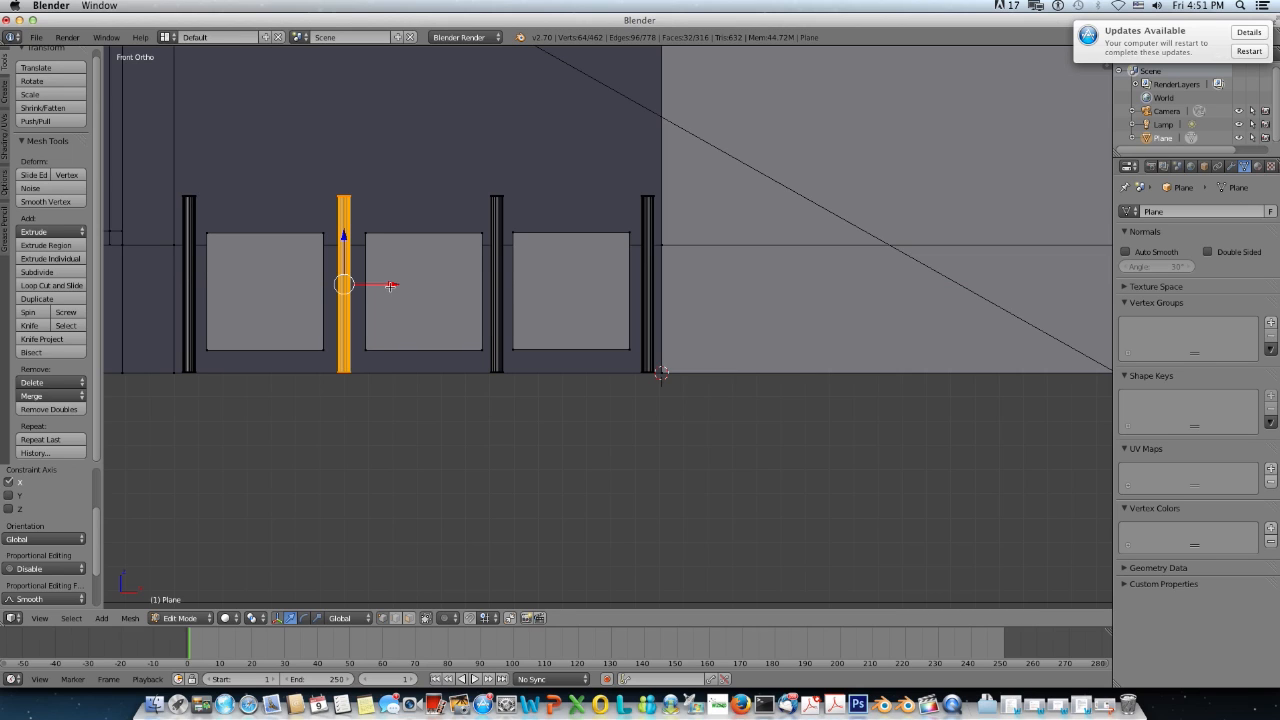
pyautogui.moveTo(390, 284); pyautogui.dragTo(388, 285)
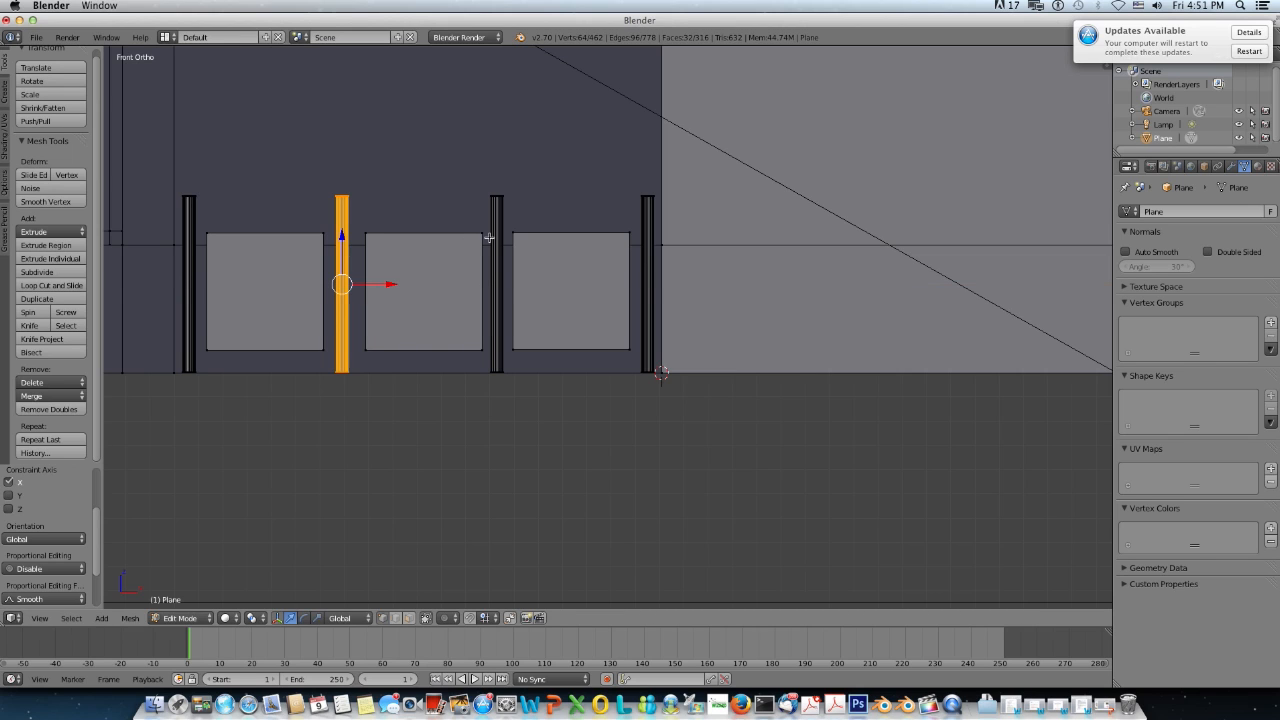
# Step: Nudge the middle panel along X to centre it between its posts and fine-tune the post beside it
pyautogui.press('a')
pyautogui.press('l')
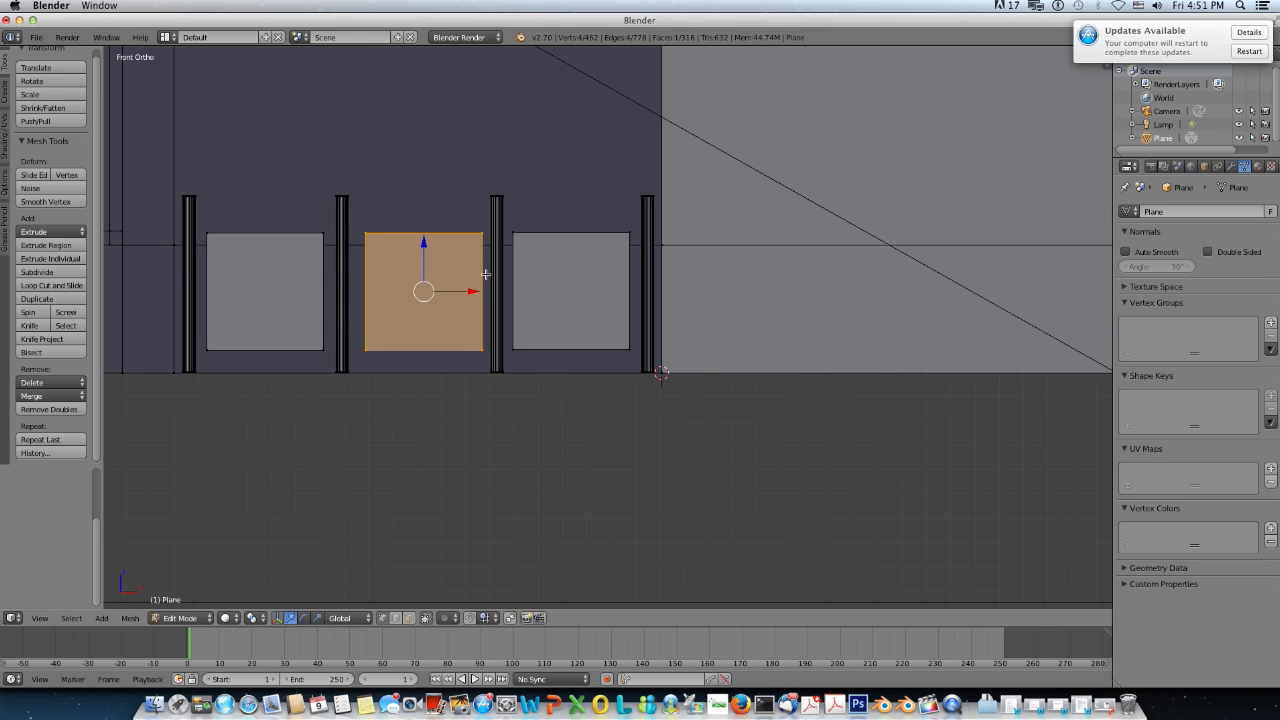
pyautogui.moveTo(475, 291); pyautogui.dragTo(466, 294)
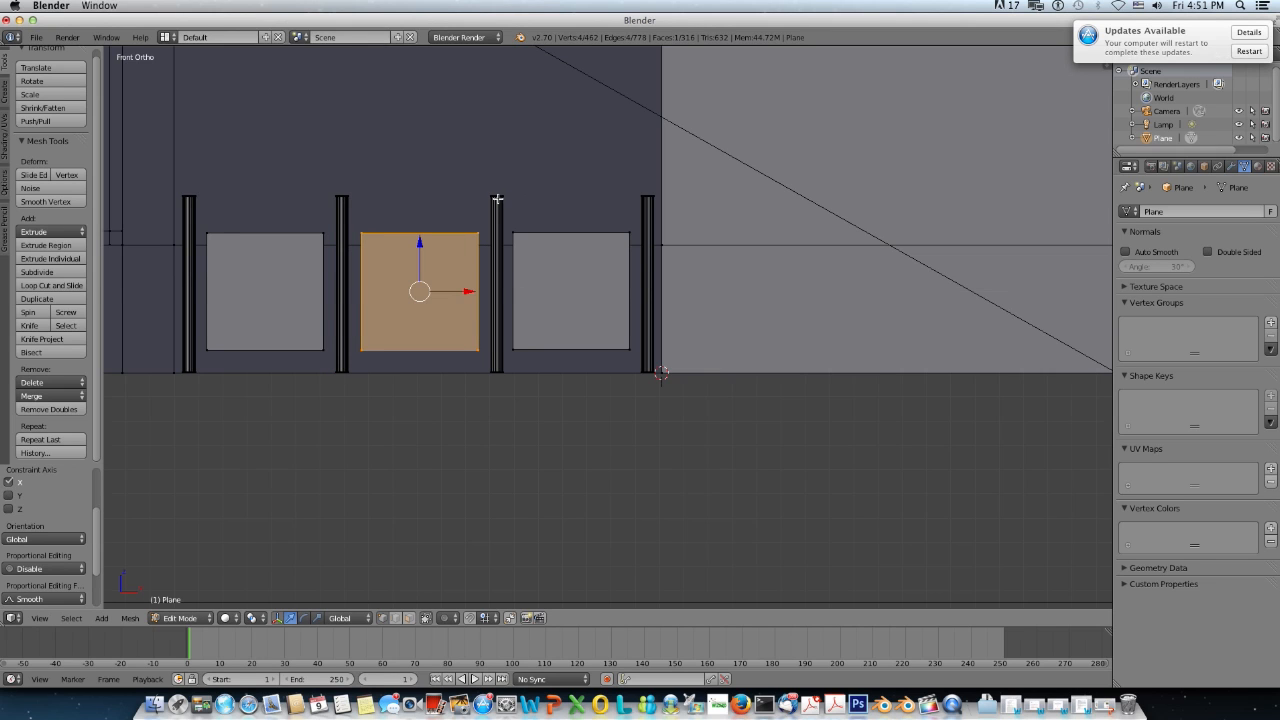
pyautogui.press('a')
pyautogui.press('l')
pyautogui.moveTo(543, 285); pyautogui.dragTo(543, 285)
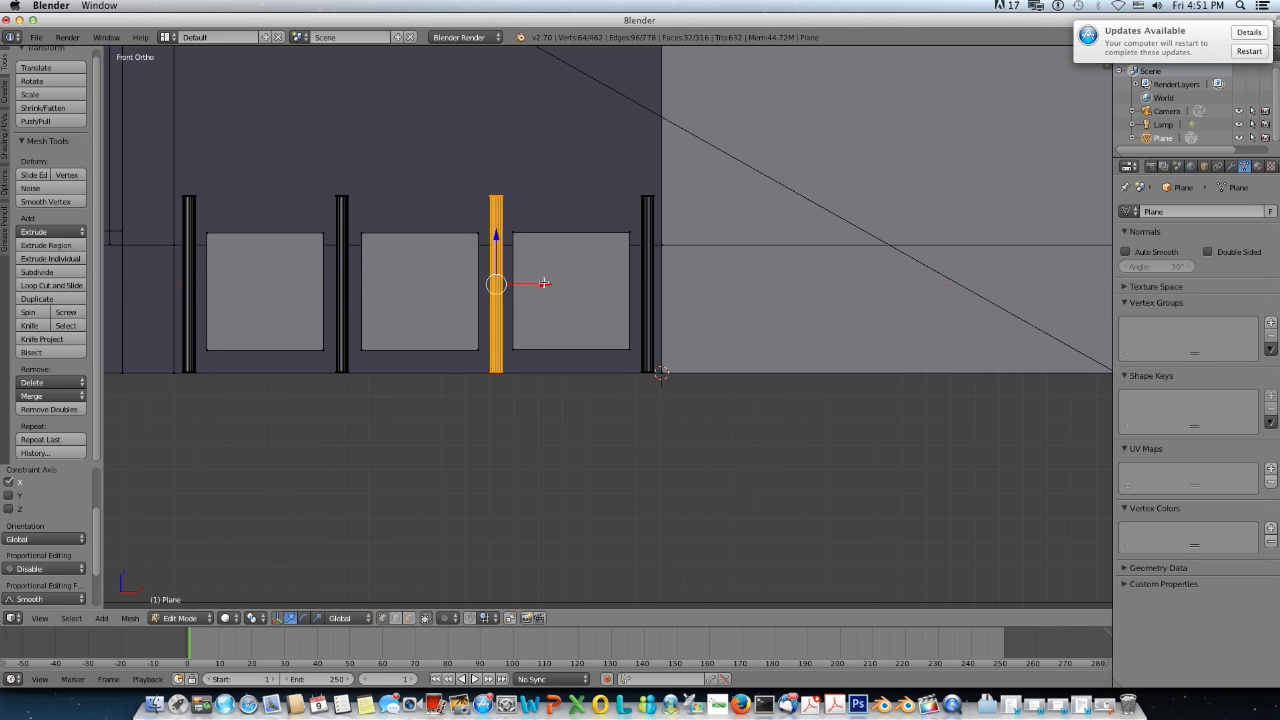
# Step: Duplicate the selected post in place, rotate the copy 90° to horizontal and raise it along Z to the post tops
pyautogui.scroll(-2, 543, 284)
pyautogui.scroll(1, 543, 281)
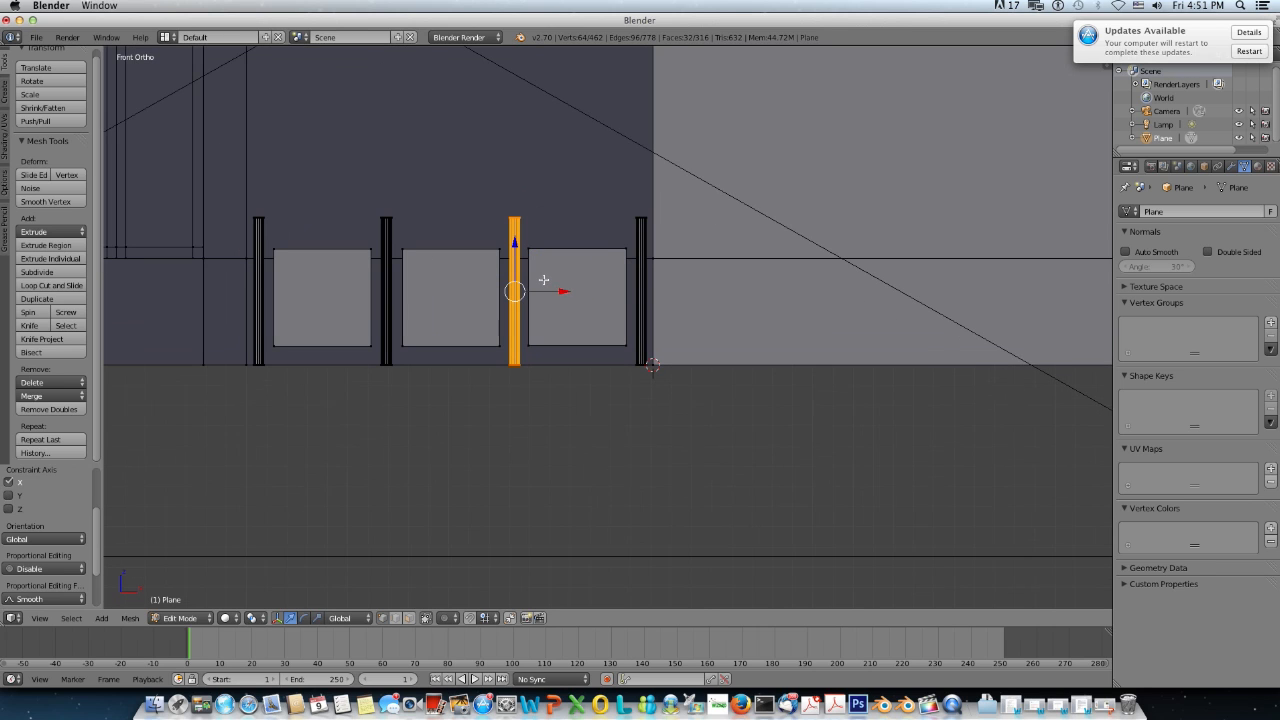
pyautogui.hotkey('shift', 'd')
pyautogui.rightClick(543, 281)
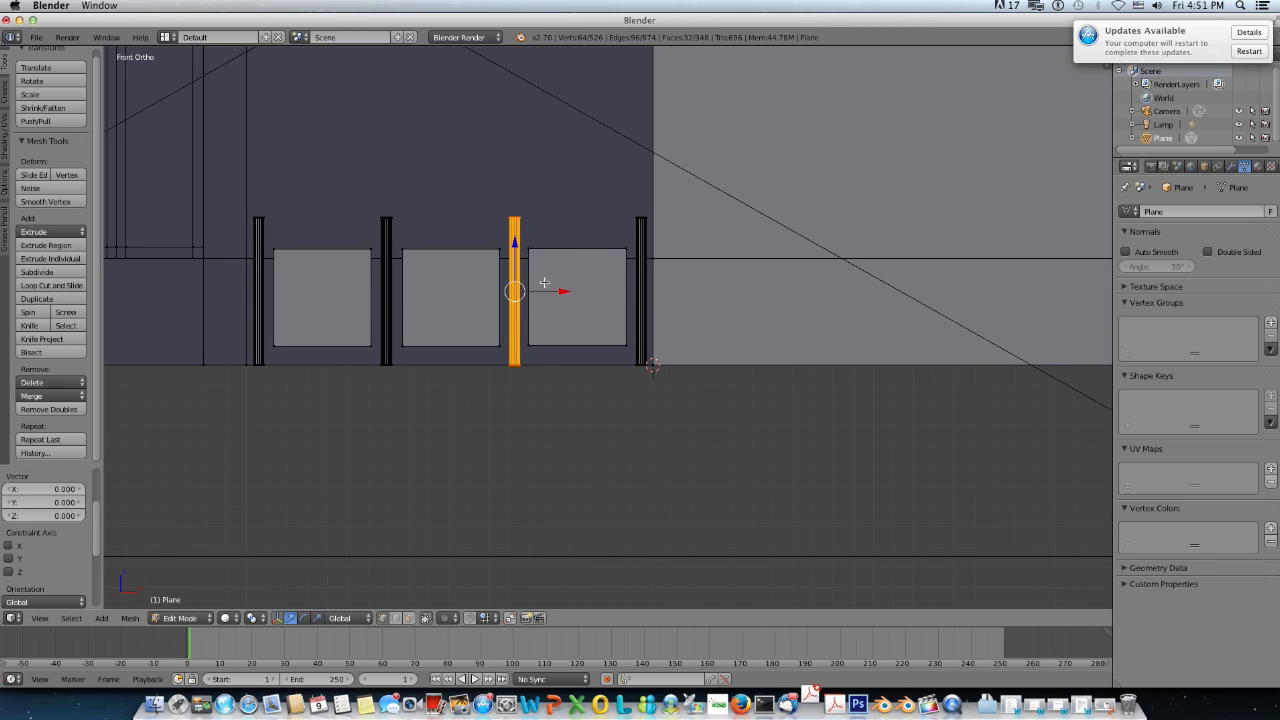
pyautogui.write('r90')
pyautogui.press('Return')
pyautogui.moveTo(515, 243); pyautogui.dragTo(508, 171)
# Step: Select all vertices of the horizontal rail's end nearest the 3D cursor and move them along X to the outermost post
pyautogui.scroll(3, 560, 300)
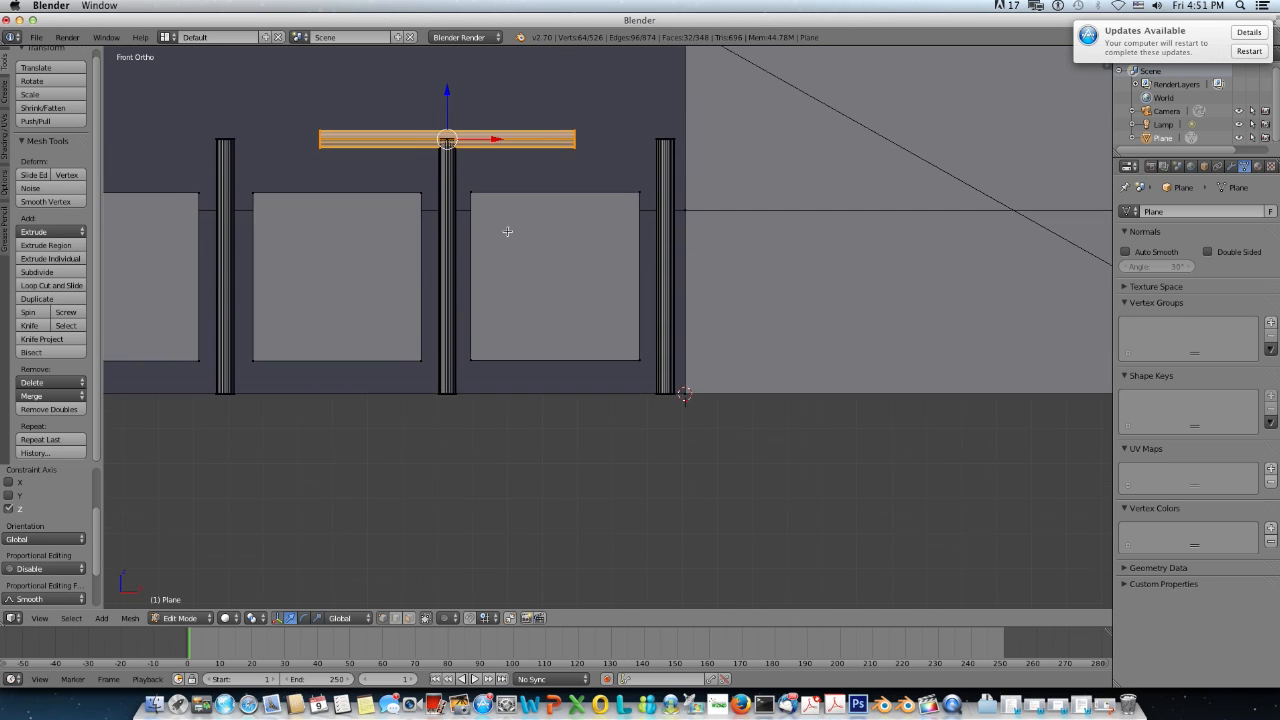
pyautogui.keyDown('shift'); pyautogui.moveTo(509, 231); pyautogui.dragTo(540, 337, button='middle'); pyautogui.keyUp('shift')
pyautogui.scroll(2, 540, 337)
pyautogui.scroll(-2, 537, 337)
pyautogui.scroll(1, 535, 338)
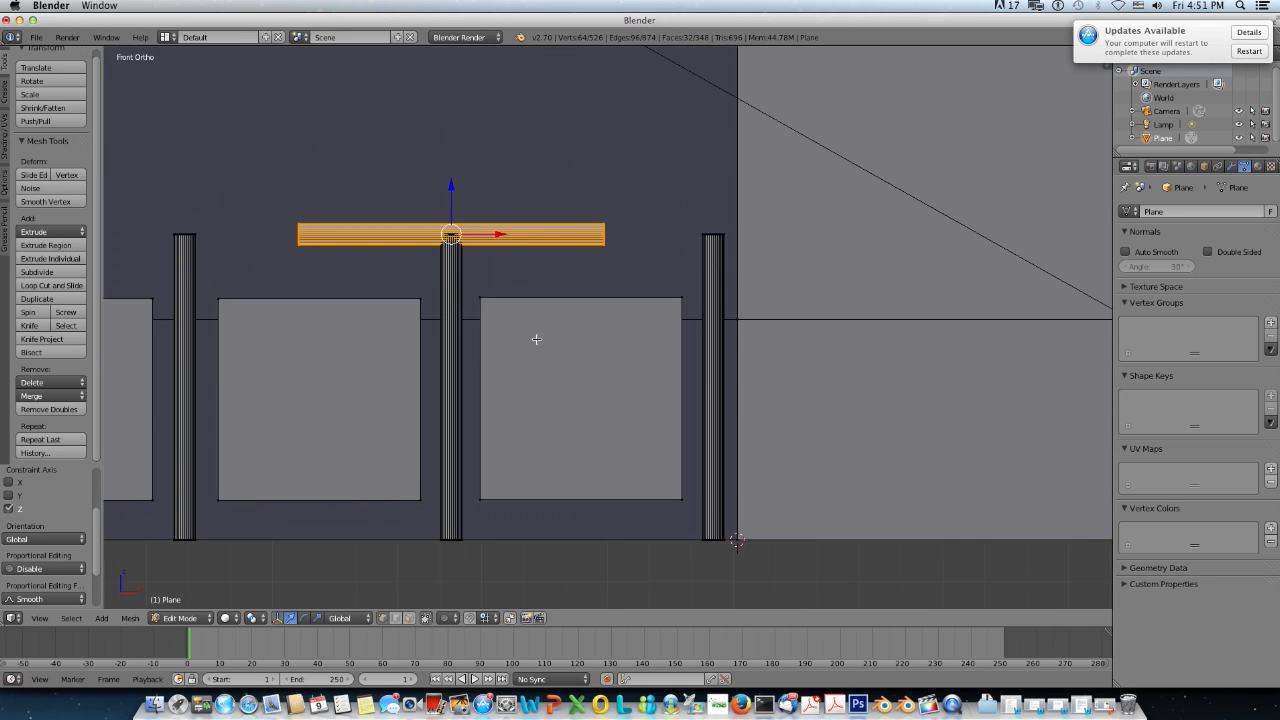
pyautogui.press('a')
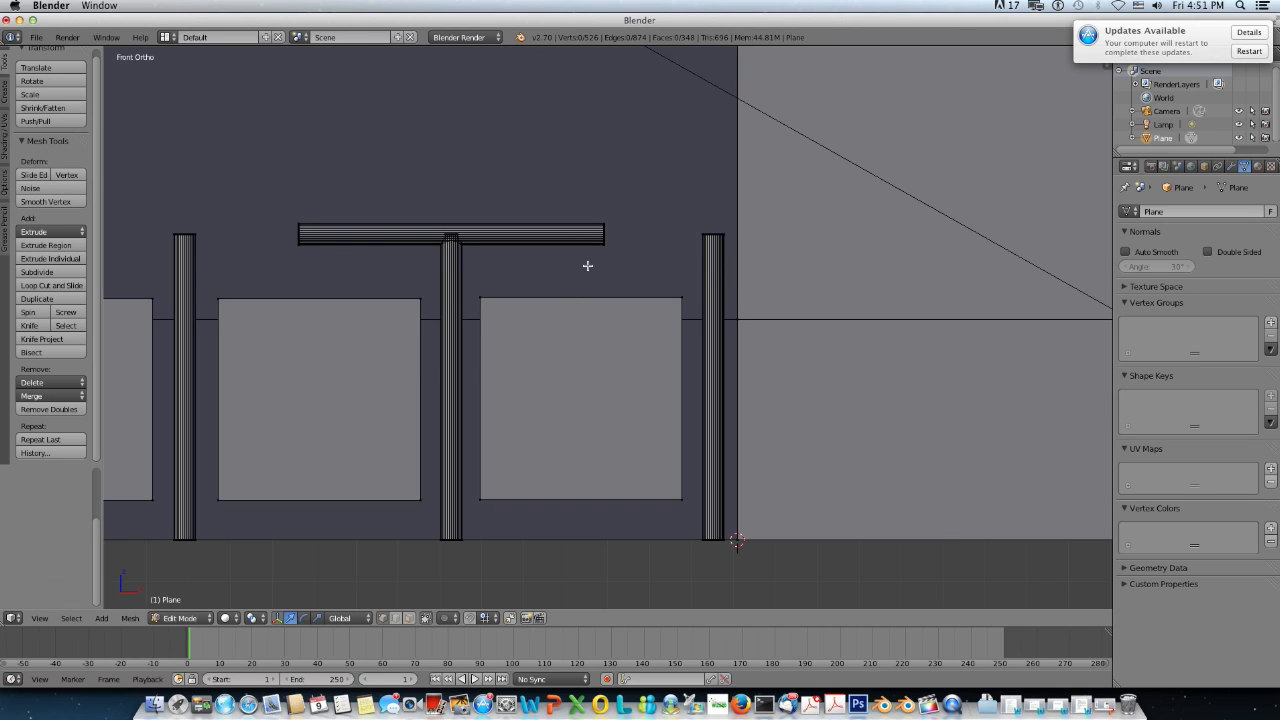
pyautogui.press('b')
pyautogui.moveTo(590, 205); pyautogui.dragTo(630, 250)
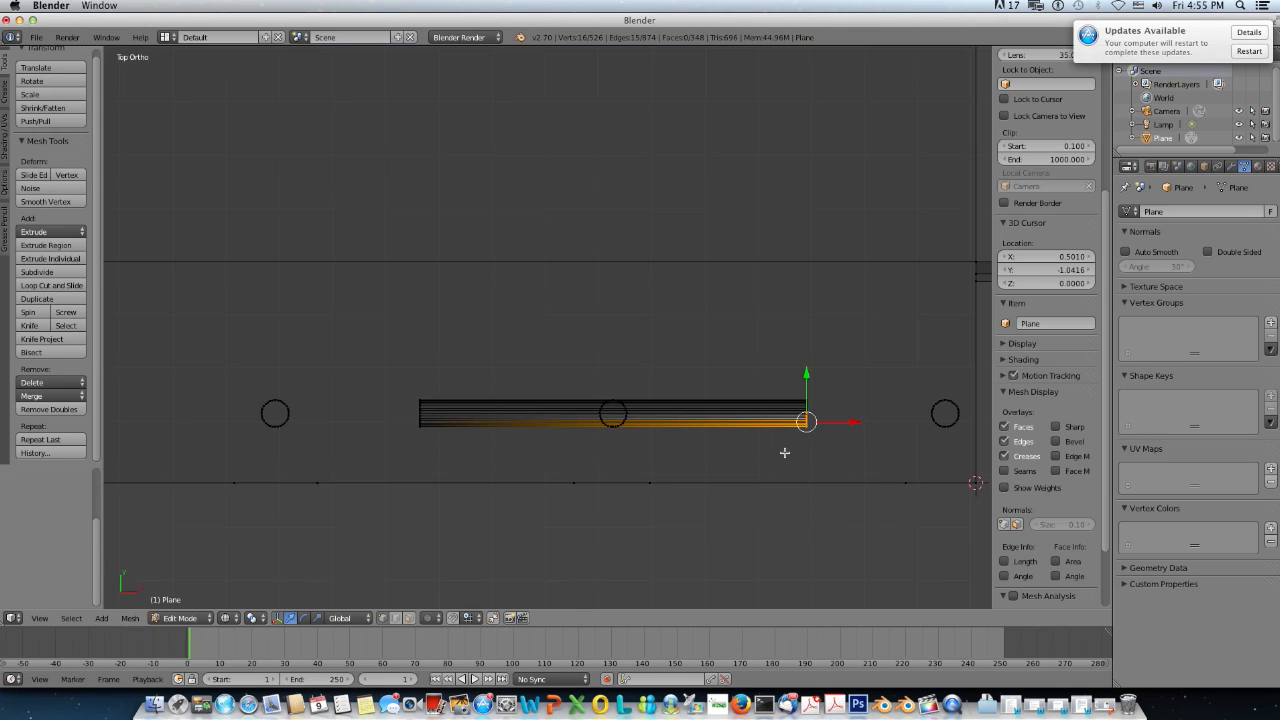
pyautogui.press('b')
pyautogui.moveTo(789, 383); pyautogui.dragTo(107, 413)
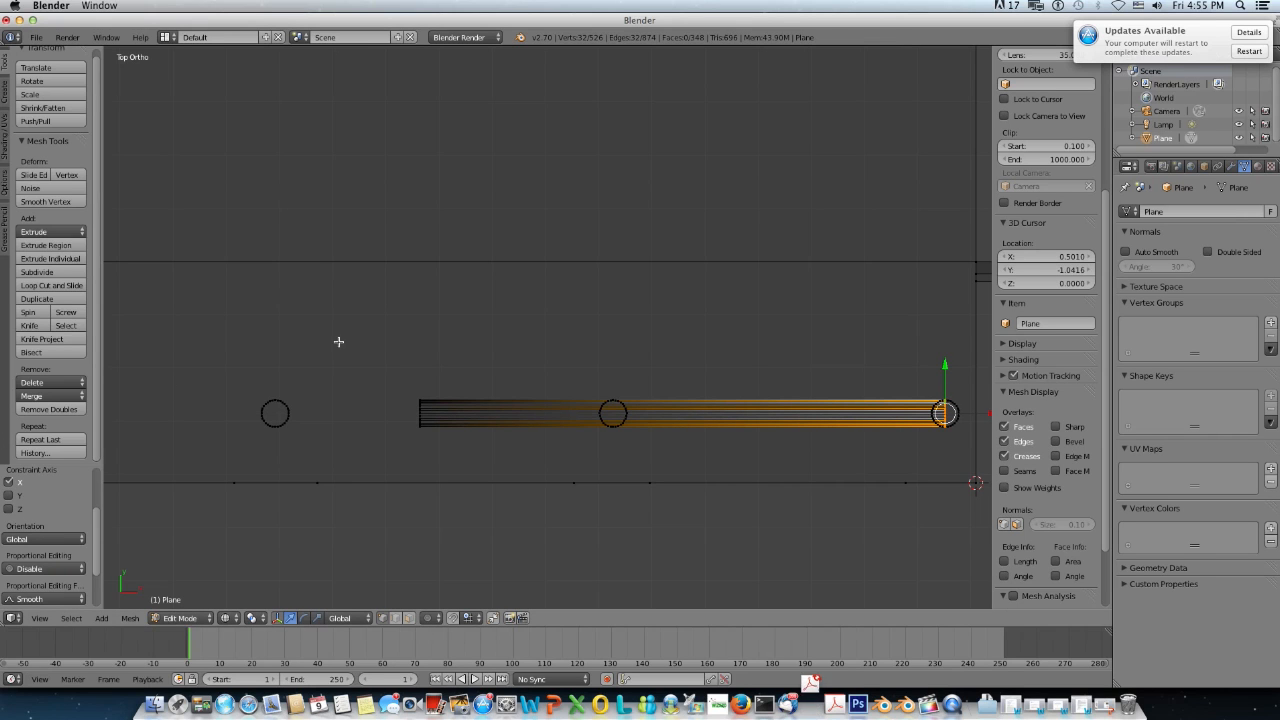
# Step: Select the rail's opposite end and move it along X to the farthest post
pyautogui.press('a')
pyautogui.press('b')
pyautogui.moveTo(374, 385); pyautogui.dragTo(457, 449)
pyautogui.scroll(-2, 443, 457)
pyautogui.press('g')
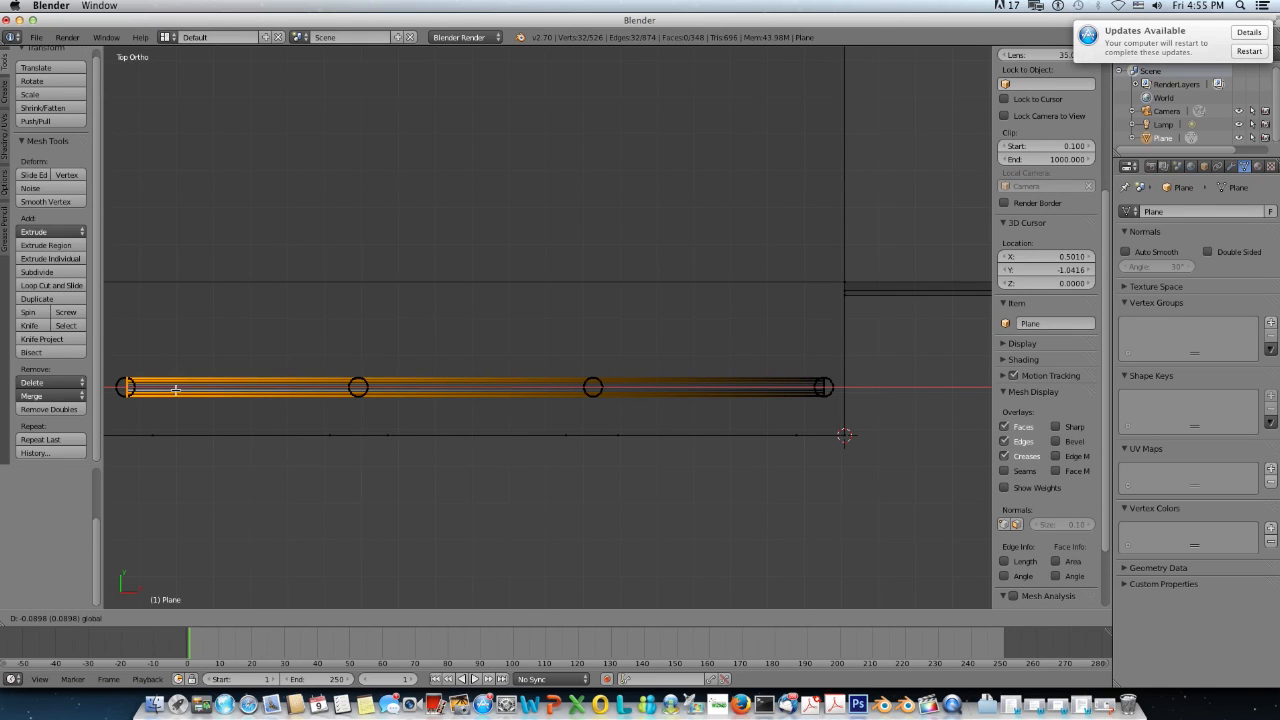
pyautogui.click(175, 389)
# Step: Extrude the rail's far end ring in place and rotate it -45° about the Z axis
pyautogui.scroll(1, 180, 425)
pyautogui.keyDown('shift'); pyautogui.moveTo(180, 425); pyautogui.dragTo(540, 434, button='middle'); pyautogui.keyUp('shift')
pyautogui.scroll(3, 538, 435)
pyautogui.keyDown('shift'); pyautogui.moveTo(334, 451); pyautogui.dragTo(556, 432, button='middle'); pyautogui.keyUp('shift')
pyautogui.scroll(3, 559, 434)
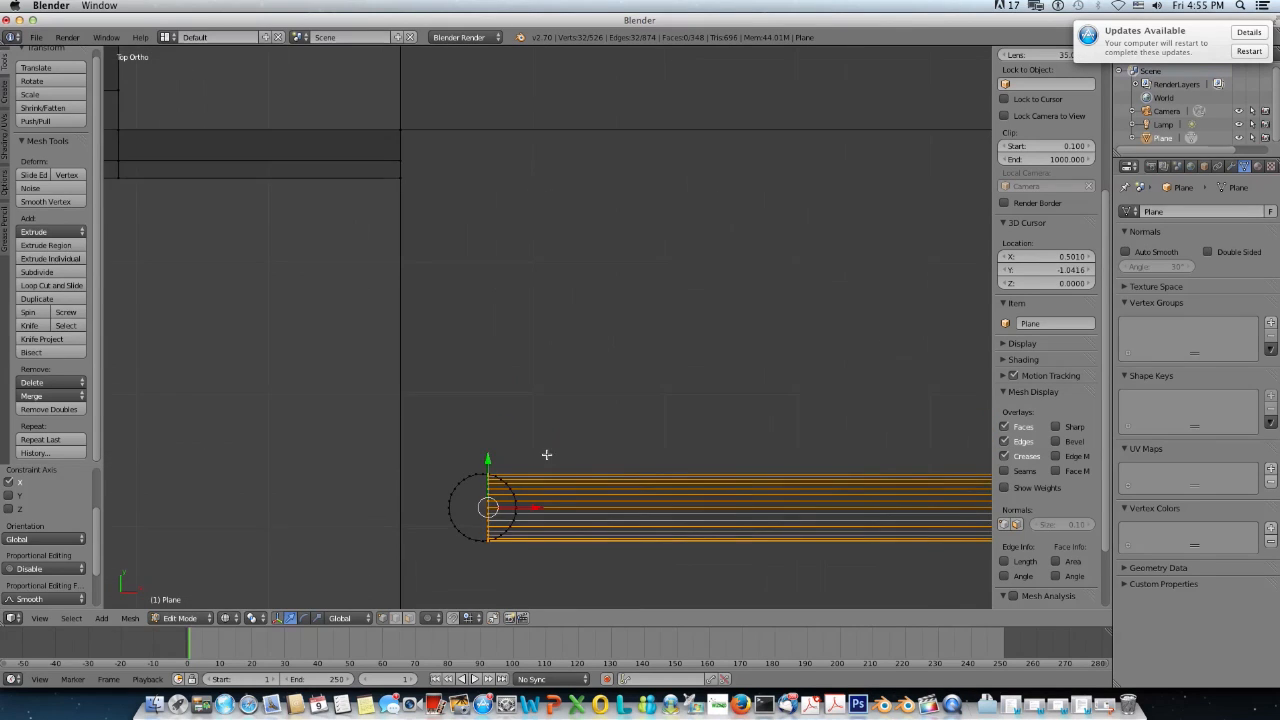
pyautogui.scroll(-3, 546, 455)
pyautogui.rightClick(543, 451)
pyautogui.press('r')
pyautogui.write('z')
pyautogui.write('45|) = -45° along global Z')
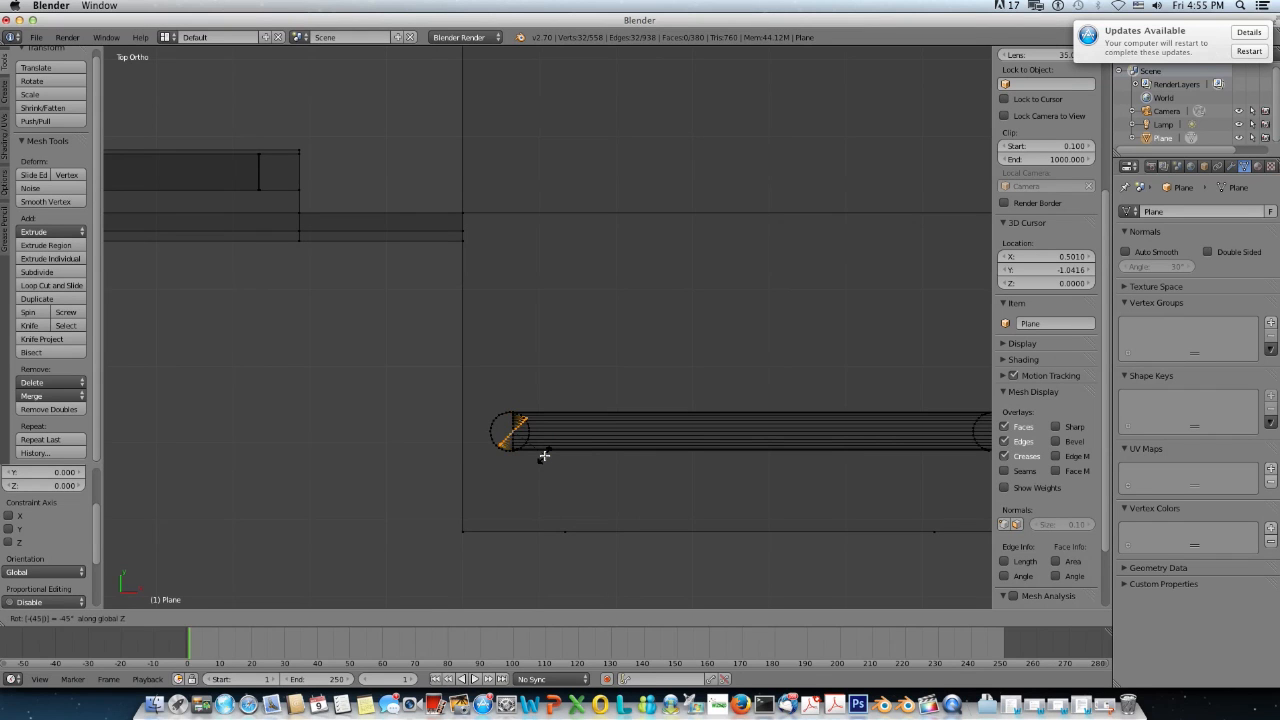
pyautogui.press('Return')
# Step: Move the rotated end ring of the handrail outward along X, away from the rail at the corner post
pyautogui.moveTo(560, 432); pyautogui.dragTo(534, 443)
pyautogui.scroll(1, 525, 427)
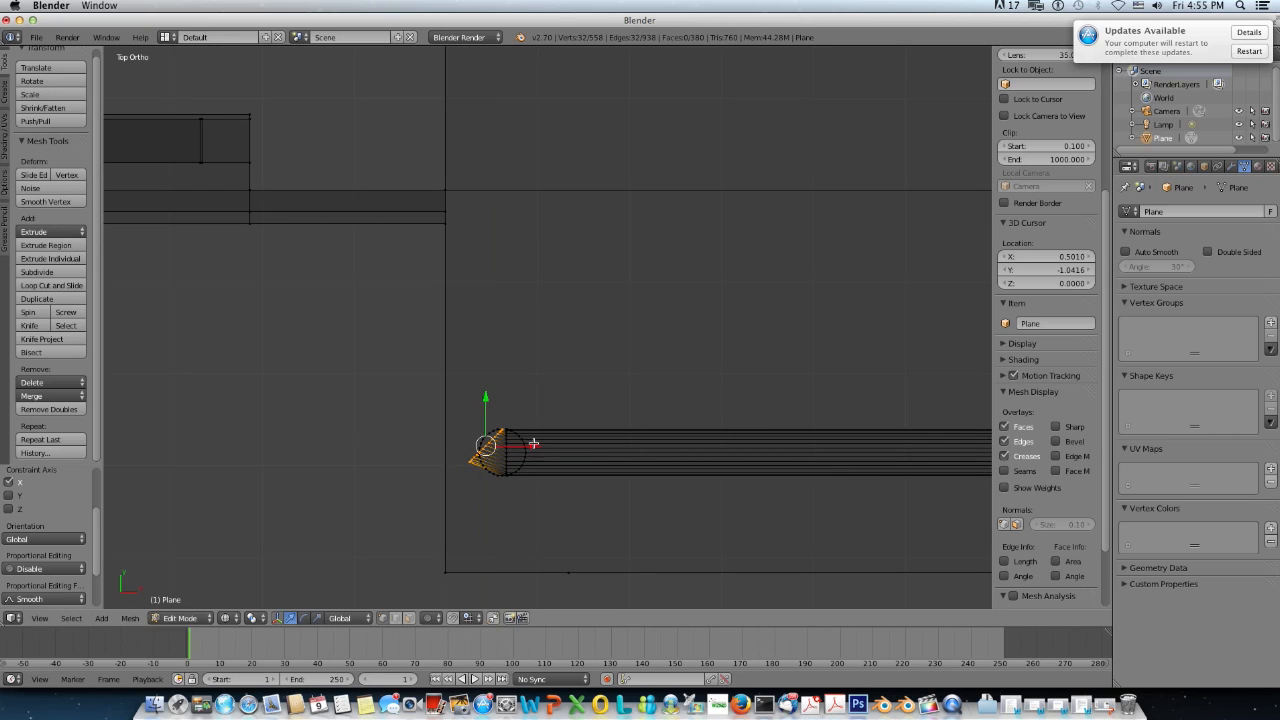
pyautogui.scroll(1, 534, 443)
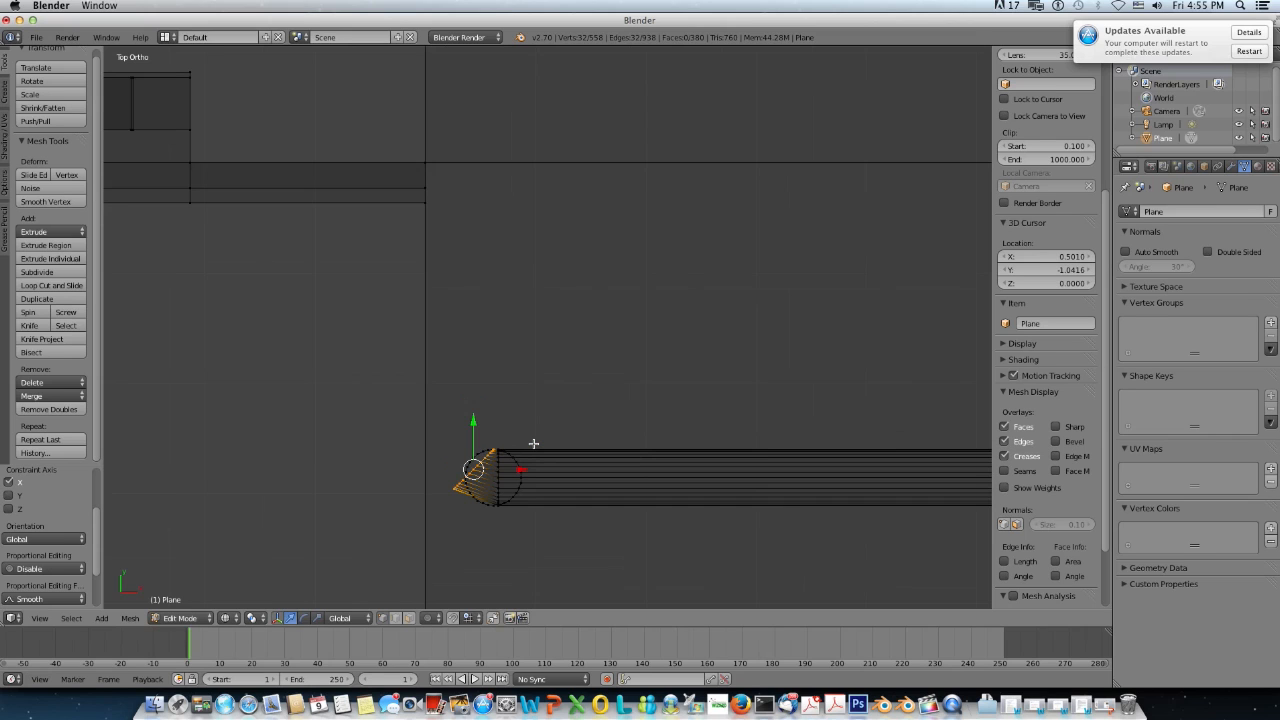
pyautogui.scroll(1, 534, 443)
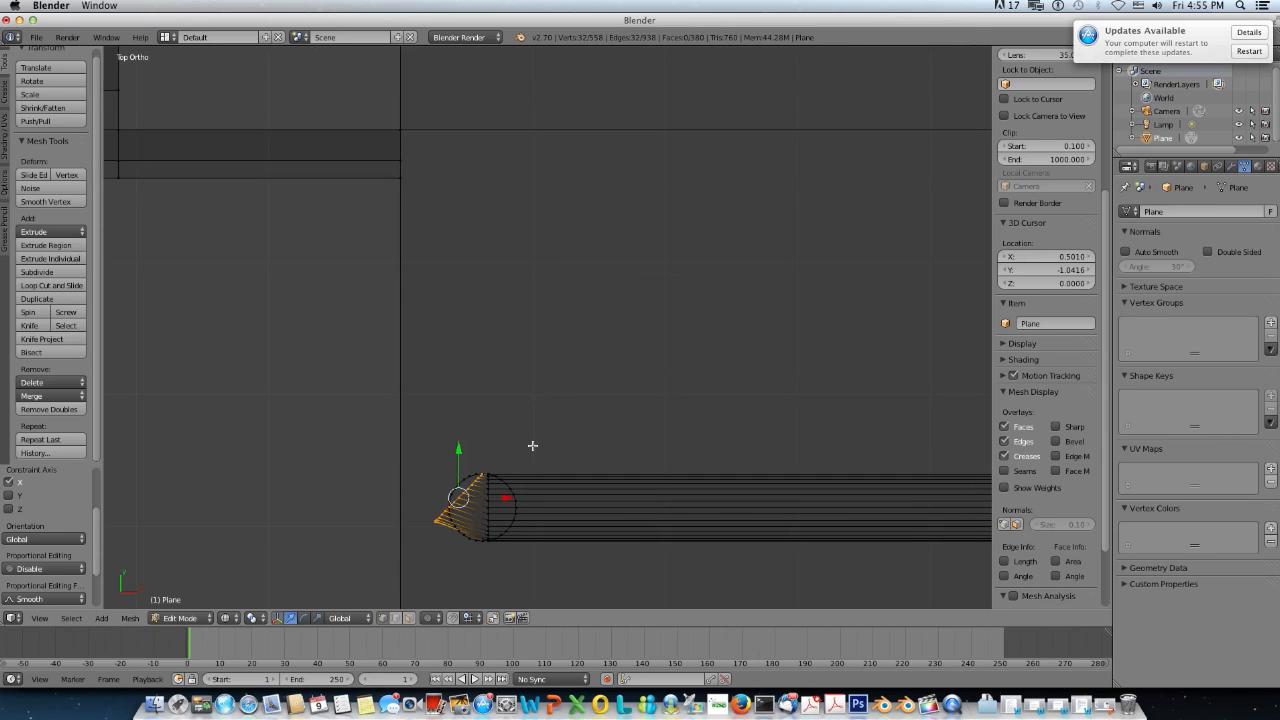
# Step: Extrude the angled corner ring in place and rotate the new ring -45° about the Z axis
pyautogui.press('e')
pyautogui.click(533, 445)
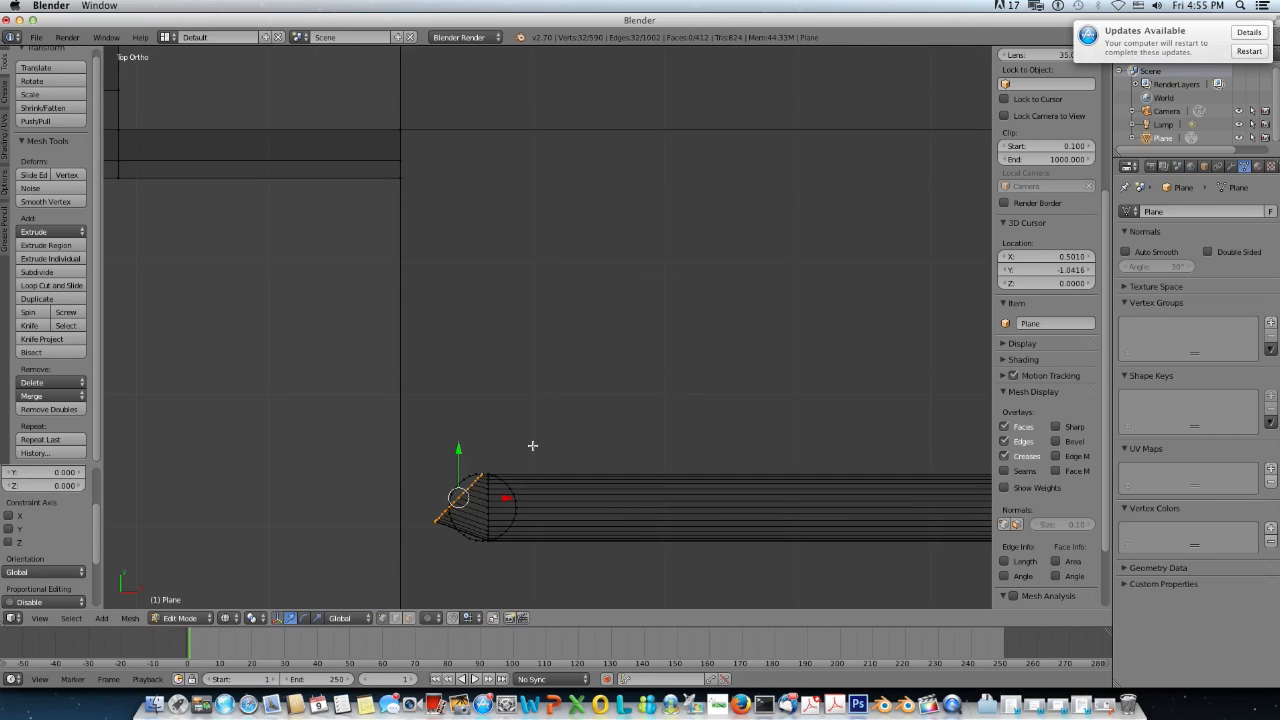
pyautogui.press('r')
pyautogui.press('z')
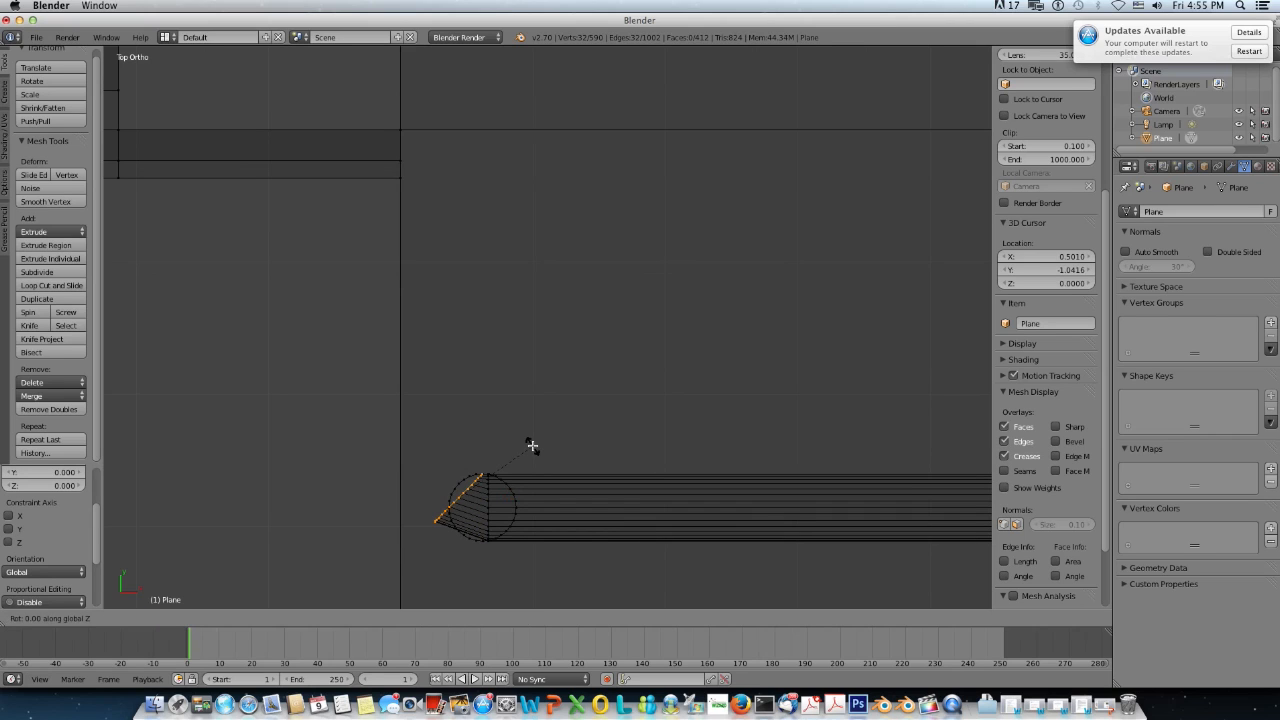
pyautogui.write('-45')
pyautogui.press('Return')
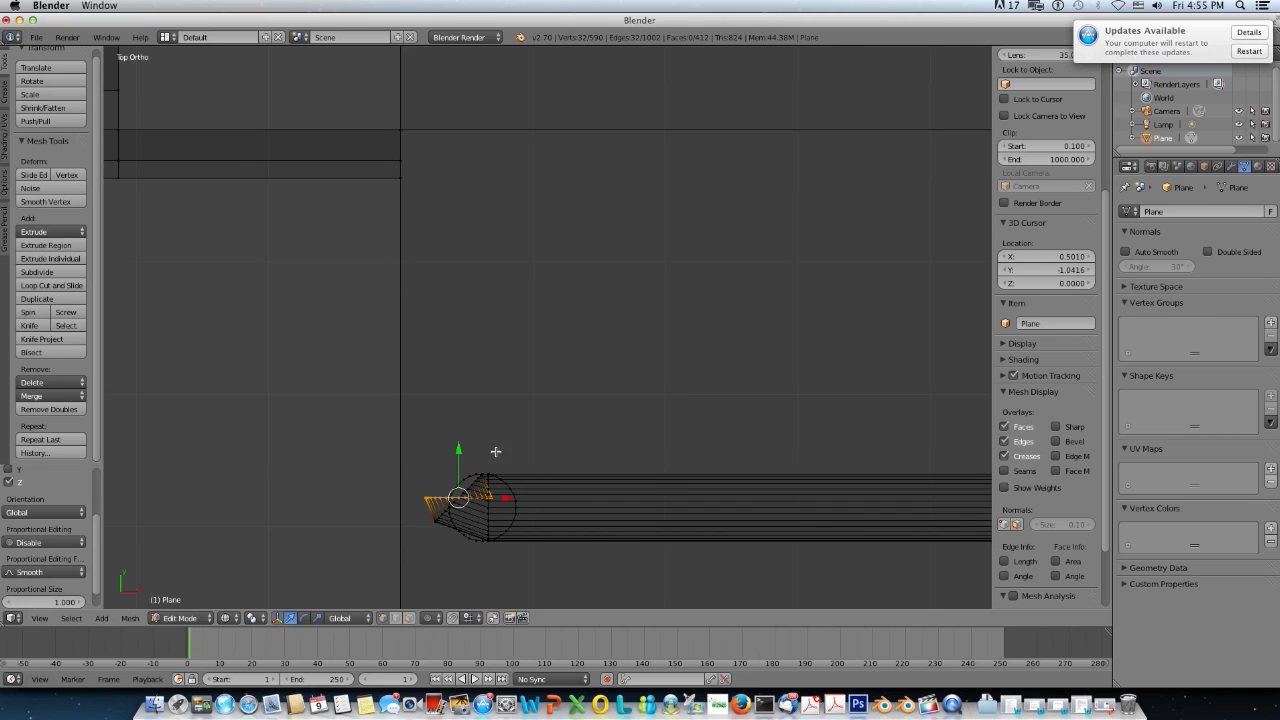
# Step: Move the new ring along Y and X so it sits just beyond the inner corner, completing the handrail's bend
pyautogui.moveTo(458, 447); pyautogui.dragTo(451, 417)
pyautogui.moveTo(498, 464); pyautogui.dragTo(453, 429)
pyautogui.keyDown('shift'); pyautogui.moveTo(597, 358); pyautogui.dragTo(517, 429, button='middle'); pyautogui.keyUp('shift')
pyautogui.scroll(1, 477, 500)
pyautogui.keyDown('shift'); pyautogui.moveTo(477, 500); pyautogui.dragTo(563, 417, button='middle'); pyautogui.keyUp('shift')
pyautogui.scroll(2, 581, 455)
pyautogui.scroll(1, 505, 473)
pyautogui.moveTo(388, 461); pyautogui.dragTo(385, 460)
pyautogui.moveTo(333, 414); pyautogui.dragTo(339, 432)
pyautogui.scroll(-5, 357, 449)
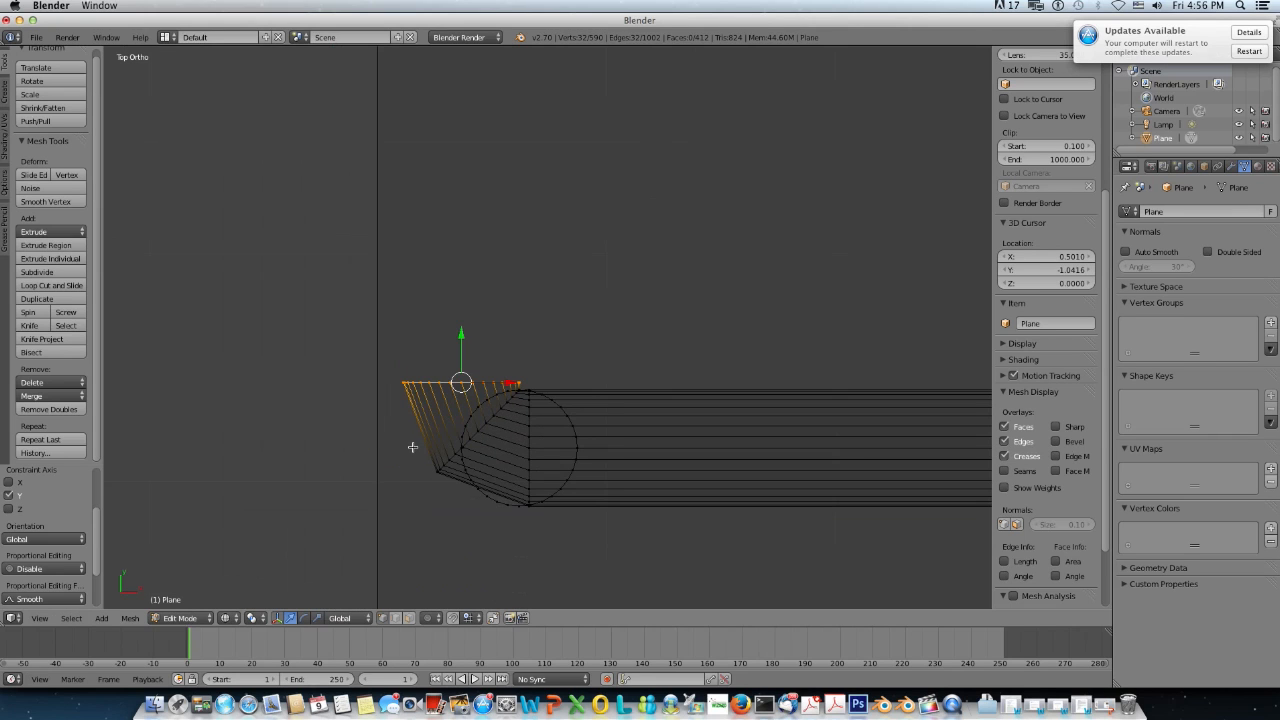
# Step: Add the bend's other rings to the selection, shift them about 0.0013 along X over the corner post, and clear the selection
pyautogui.keyDown('alt'); pyautogui.keyDown('shift'); pyautogui.rightClick(449, 464); pyautogui.keyUp('shift'); pyautogui.keyUp('alt')
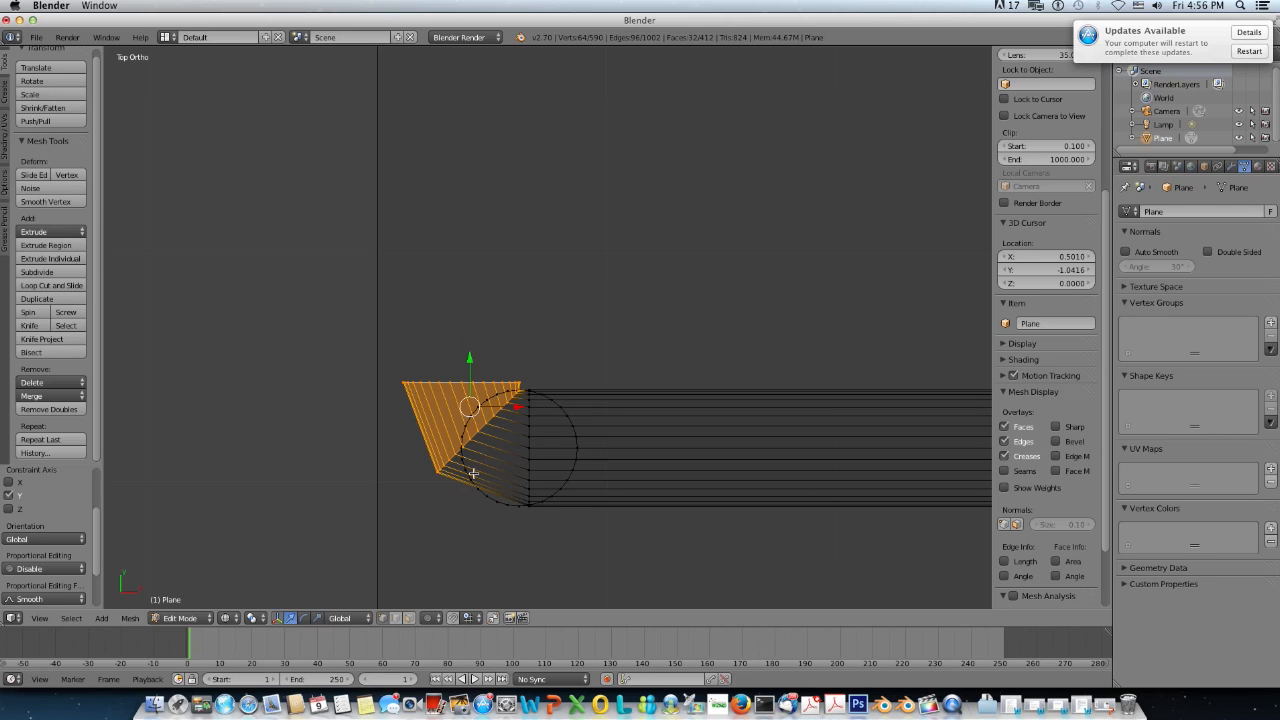
pyautogui.keyDown('alt'); pyautogui.keyDown('shift'); pyautogui.rightClick(530, 461); pyautogui.keyUp('shift'); pyautogui.keyUp('alt')
pyautogui.press('g')
pyautogui.press('x')
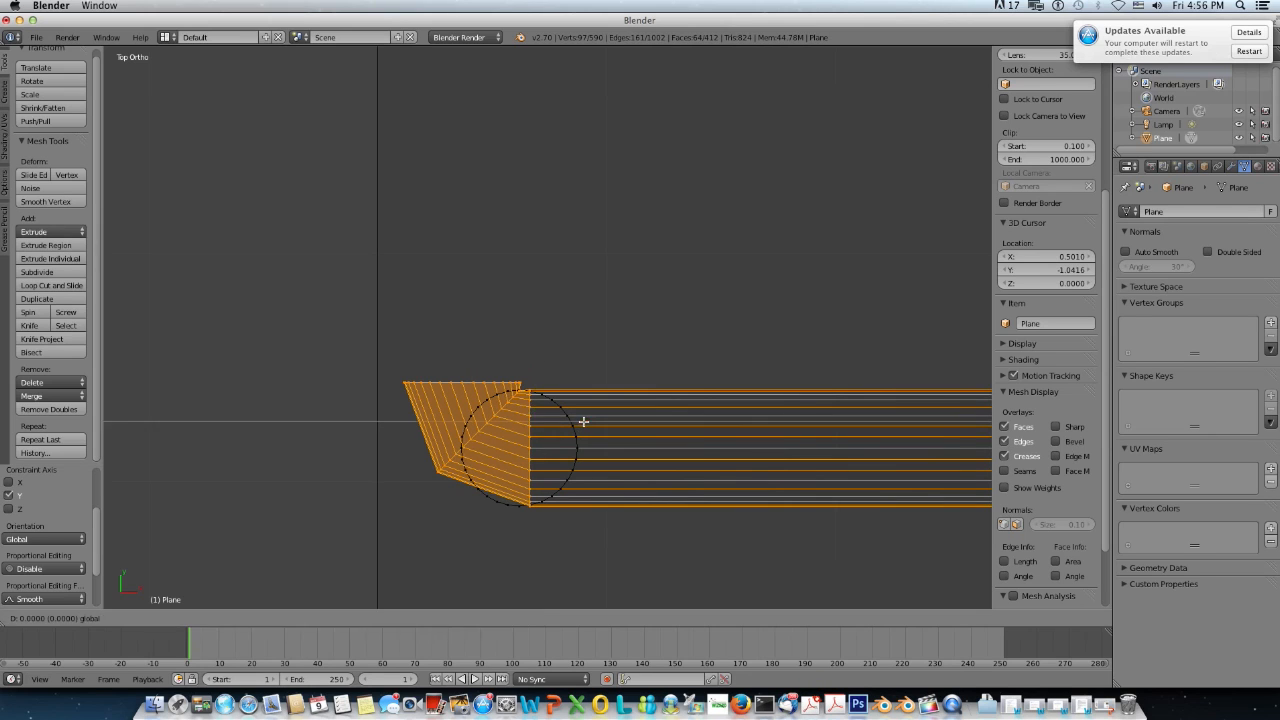
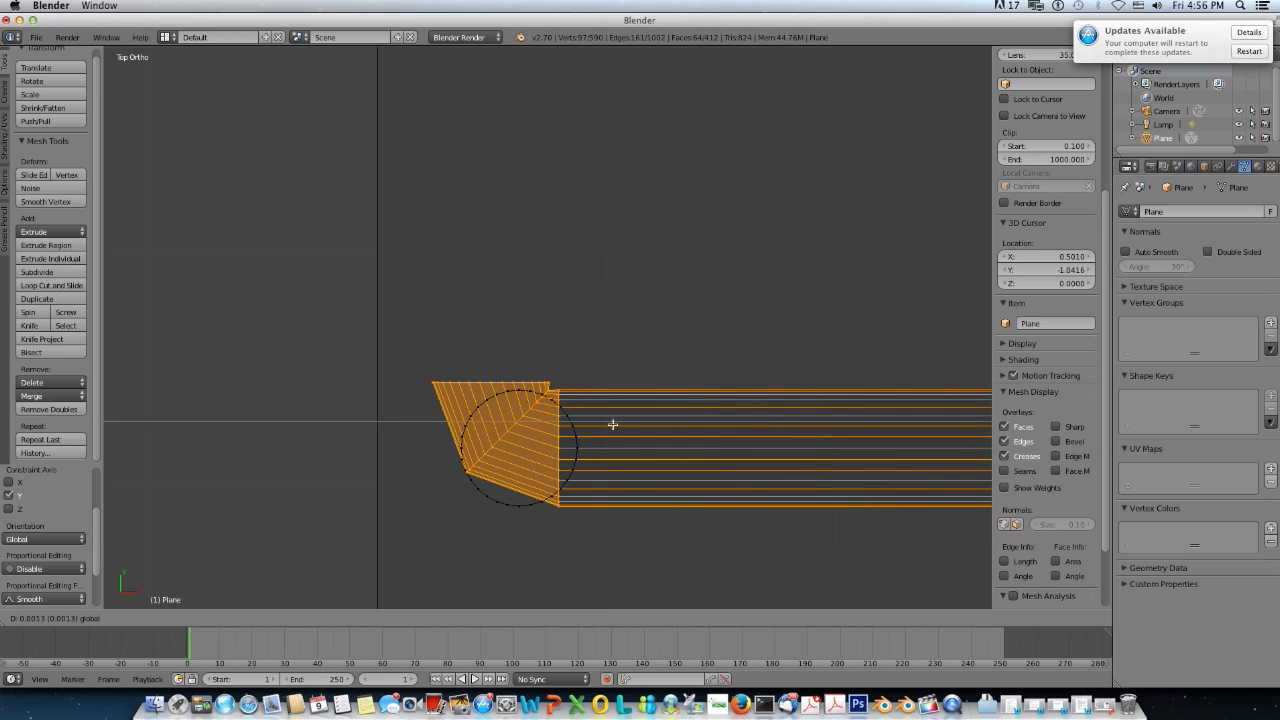
pyautogui.click(613, 424)
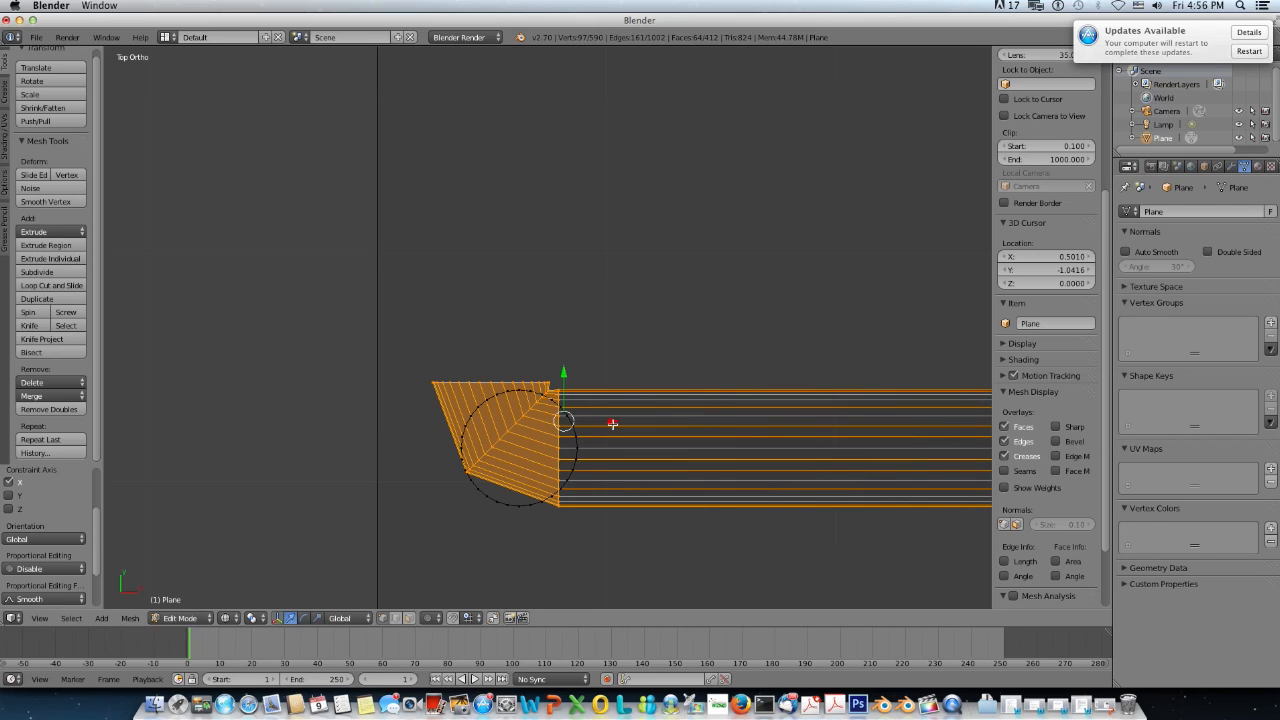
pyautogui.press('a')
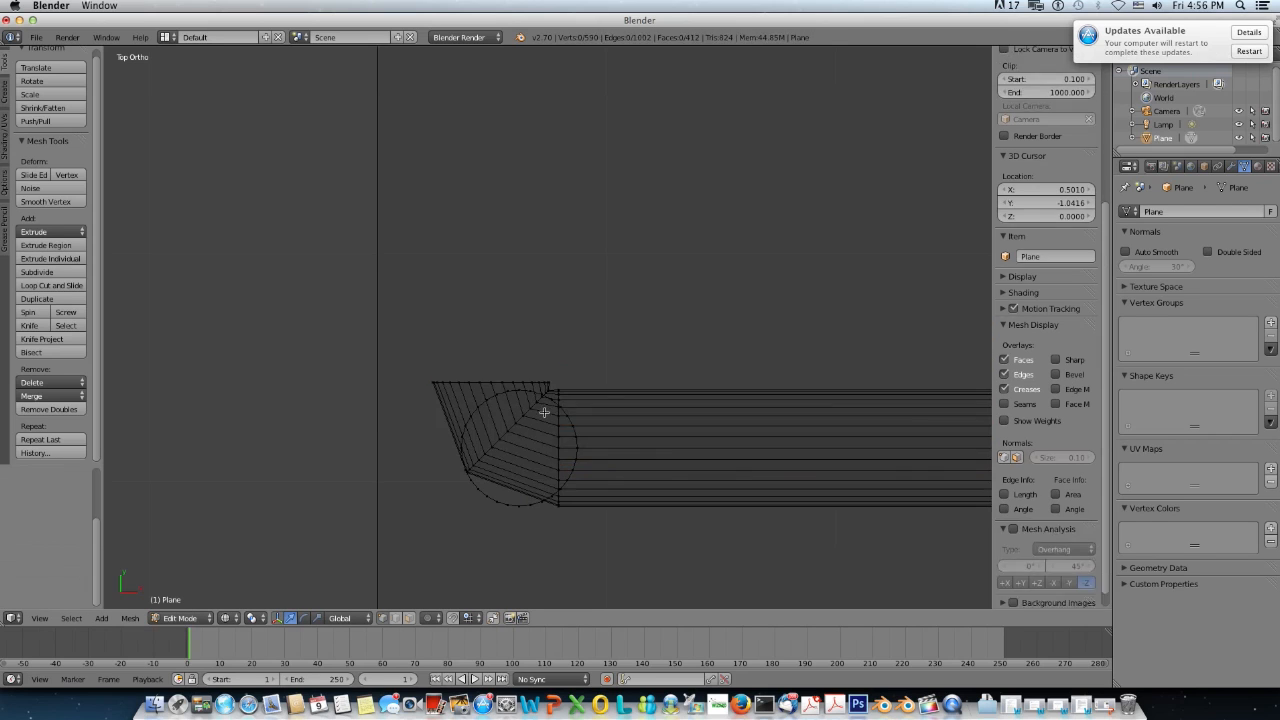
# Step: Select the bend's open end ring, extrude it in place and move it along Y to near the wall line
pyautogui.keyDown('alt'); pyautogui.rightClick(473, 385); pyautogui.keyUp('alt')
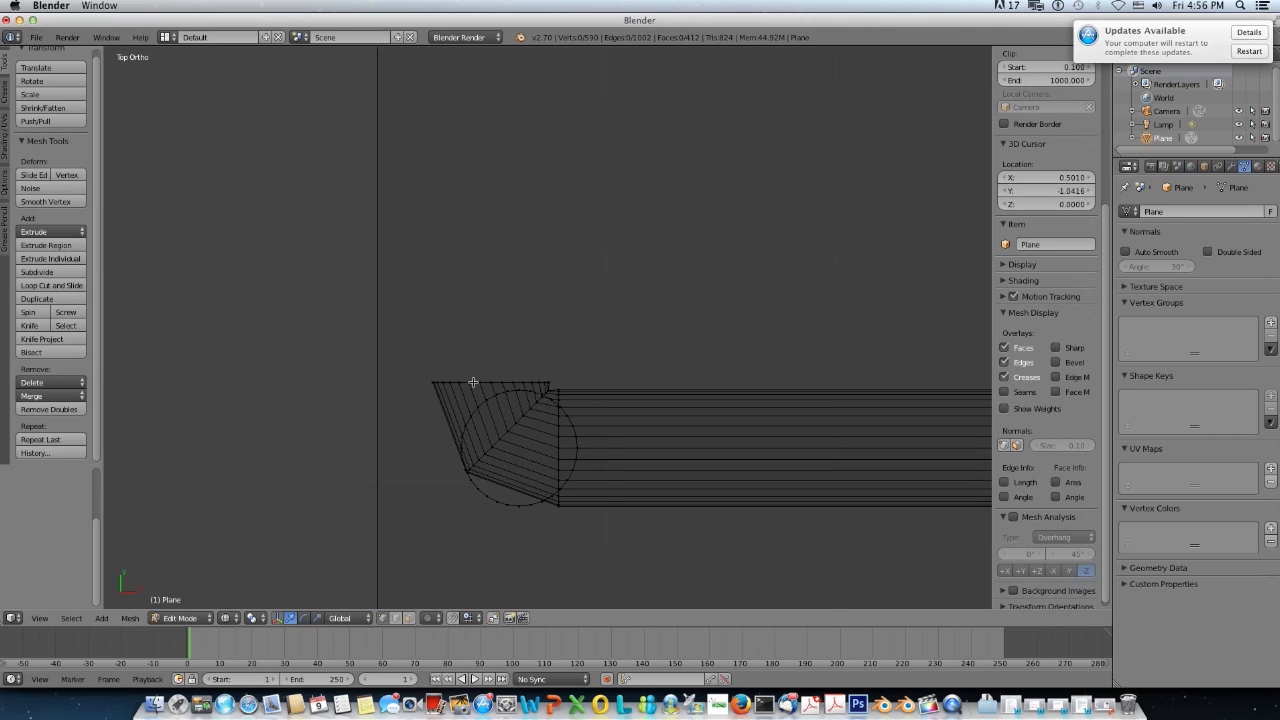
pyautogui.keyDown('alt'); pyautogui.rightClick(473, 383); pyautogui.keyUp('alt')
pyautogui.scroll(4, 479, 380)
pyautogui.scroll(-18, 479, 380)
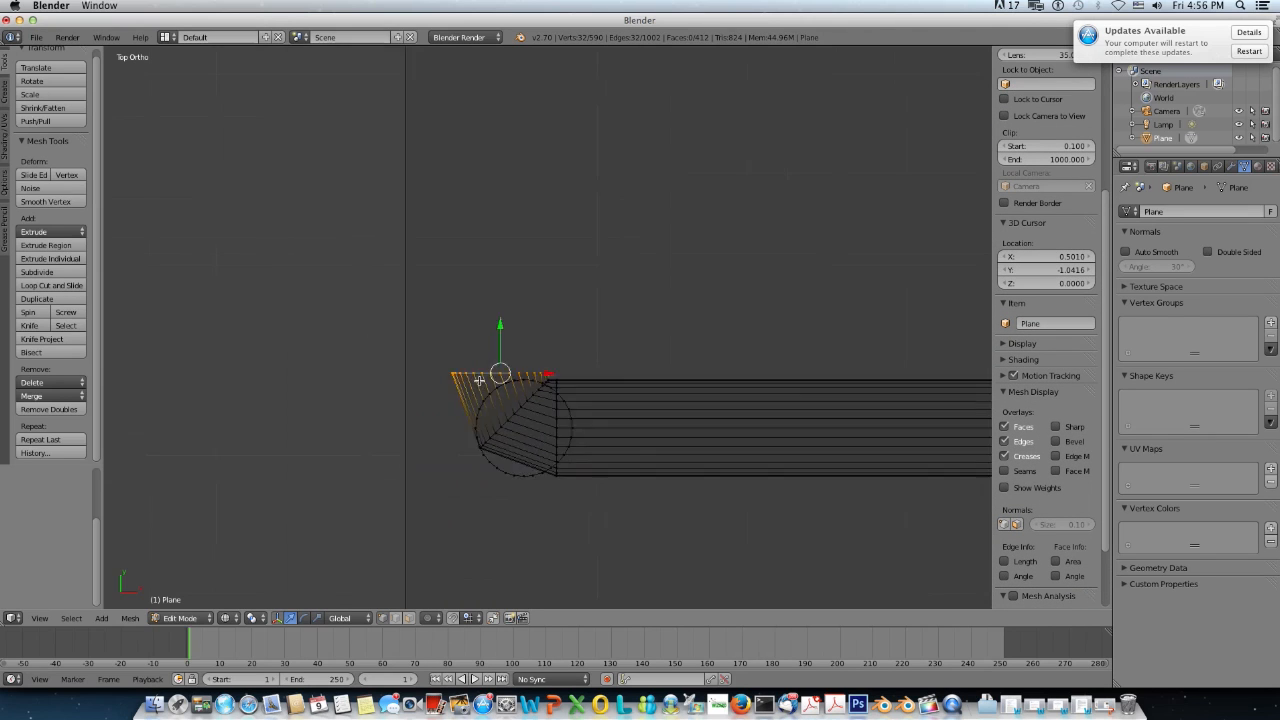
pyautogui.scroll(9, 610, 380)
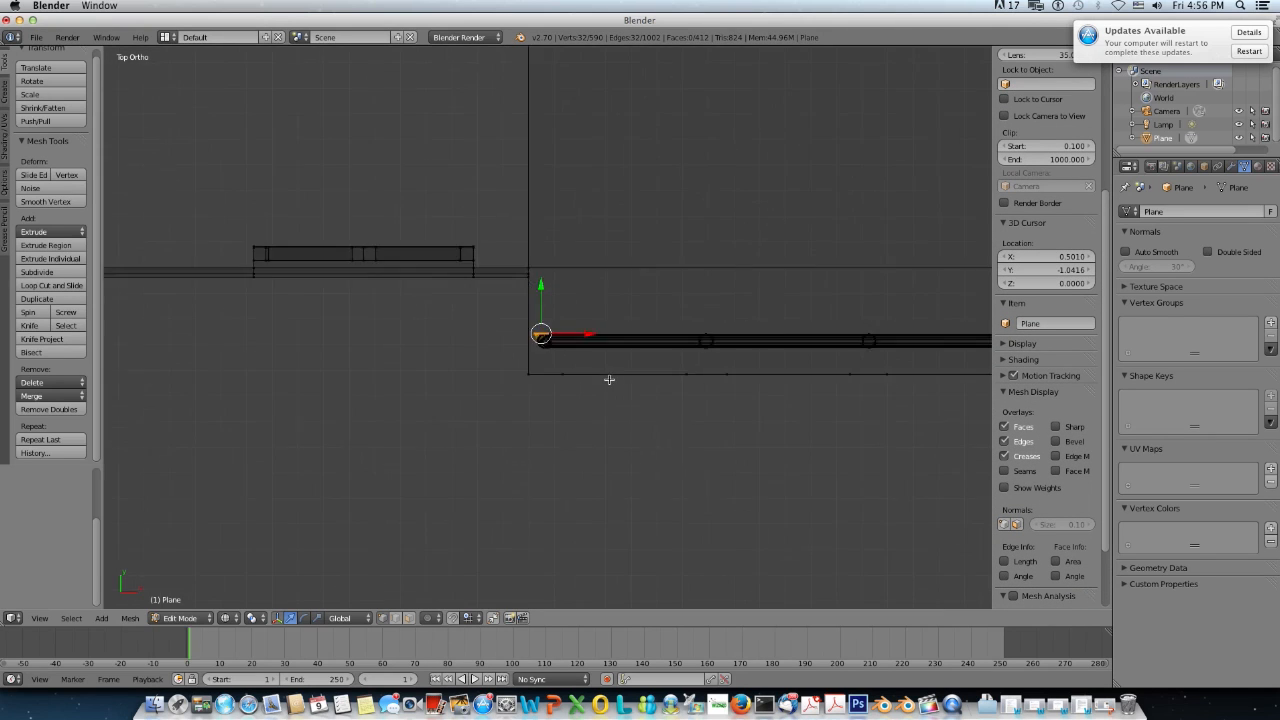
pyautogui.press('e')
pyautogui.rightClick(579, 365)
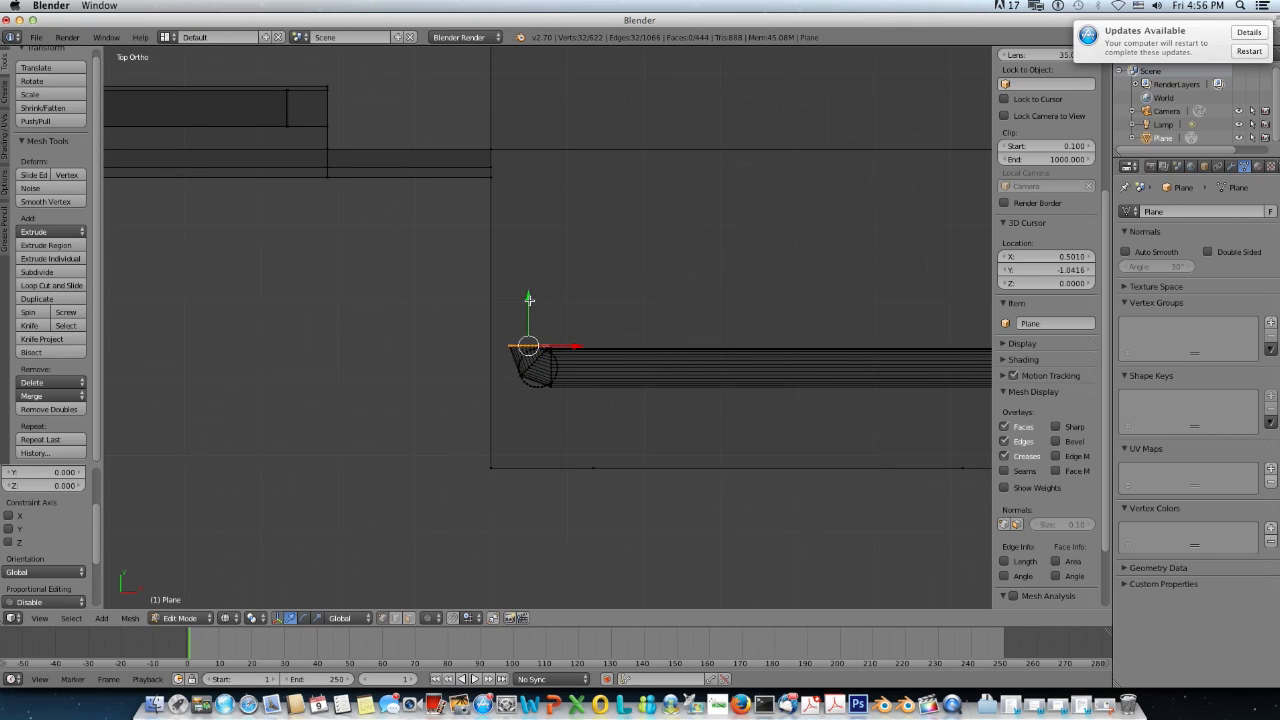
pyautogui.press('g')
pyautogui.press('y')
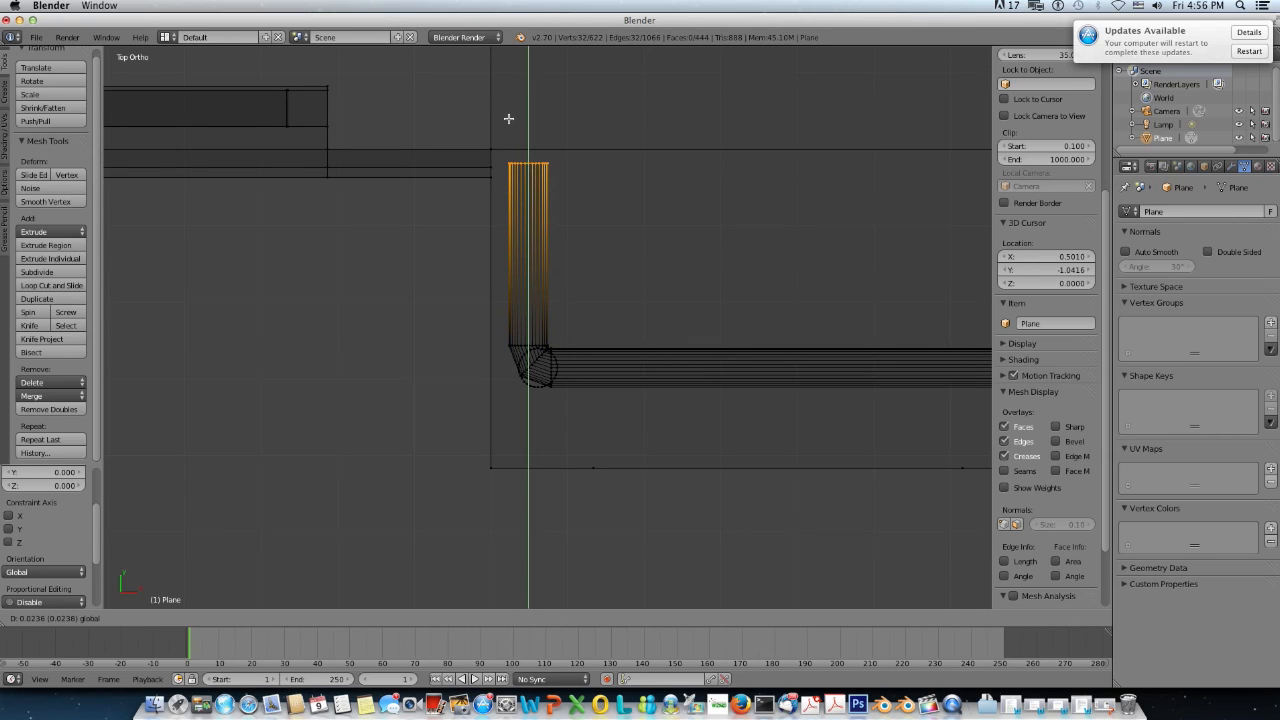
pyautogui.click(507, 116)
# Step: Extend the side handrail's end ring farther along Y to near the balcony's back edge
pyautogui.scroll(-4, 661, 314)
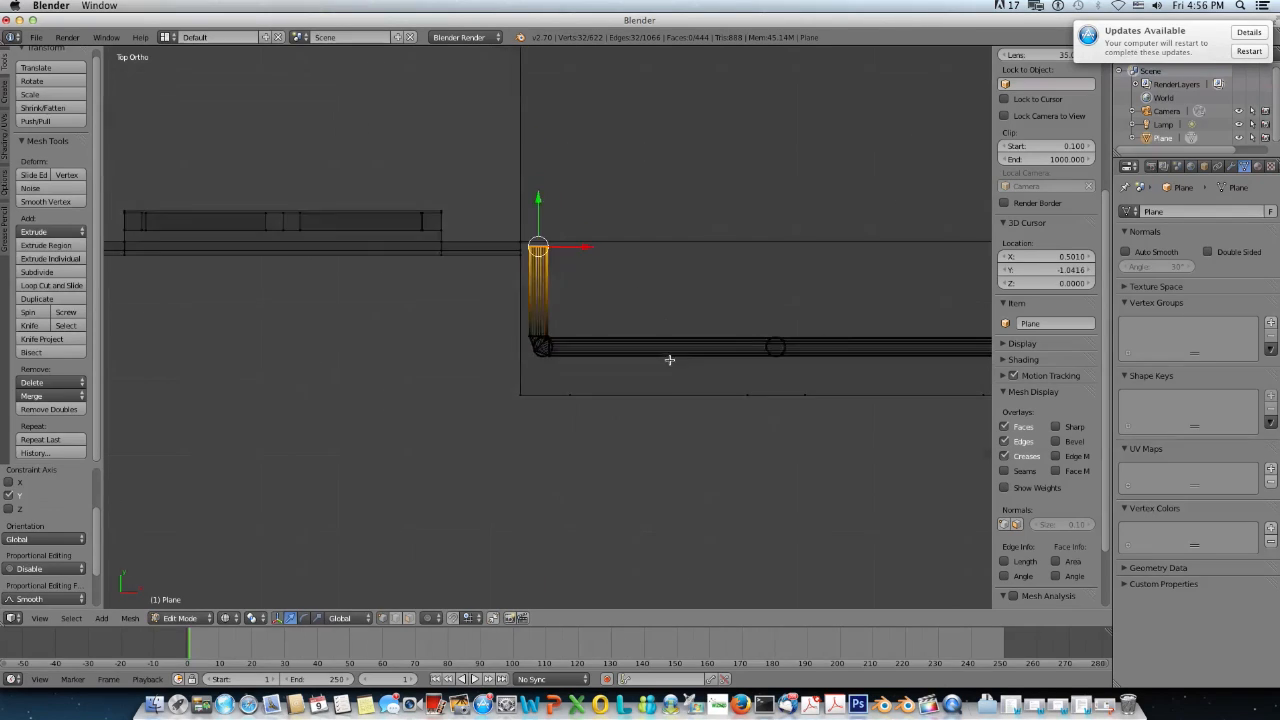
pyautogui.keyDown('shift'); pyautogui.moveTo(686, 380); pyautogui.dragTo(515, 408, button='middle'); pyautogui.keyUp('shift')
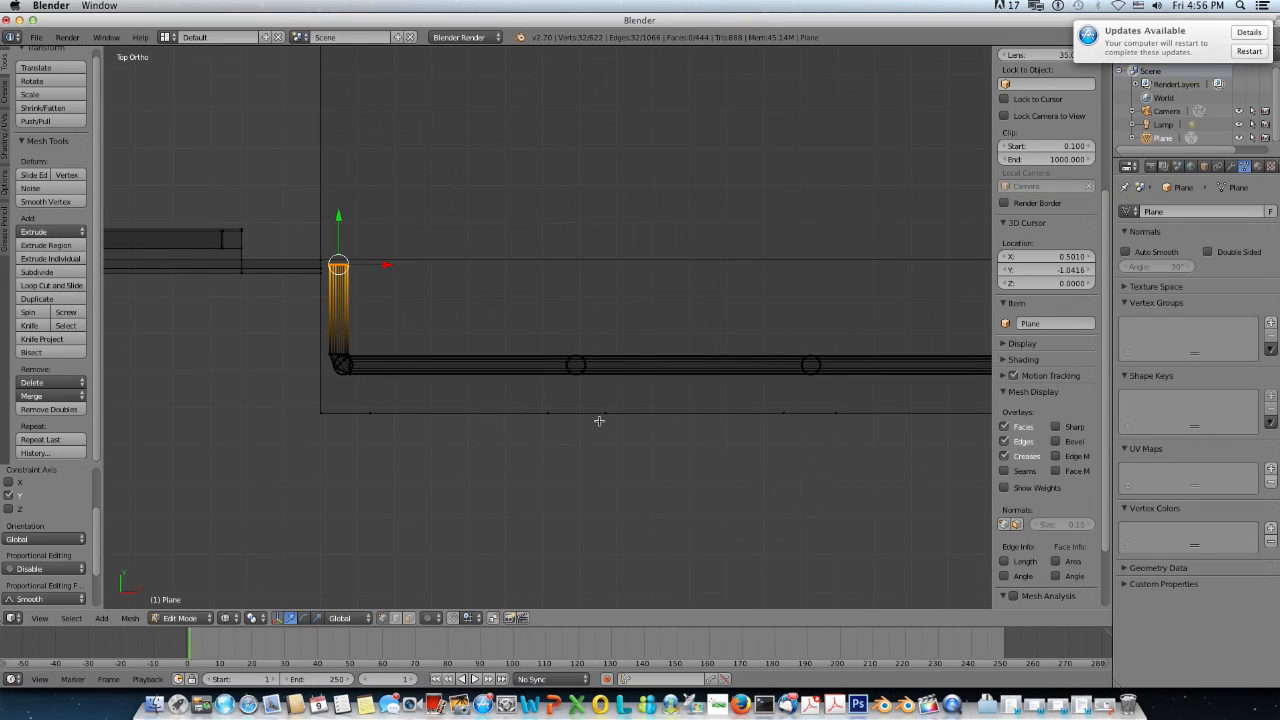
pyautogui.scroll(-4, 599, 421)
pyautogui.moveTo(500, 266); pyautogui.dragTo(493, 198)
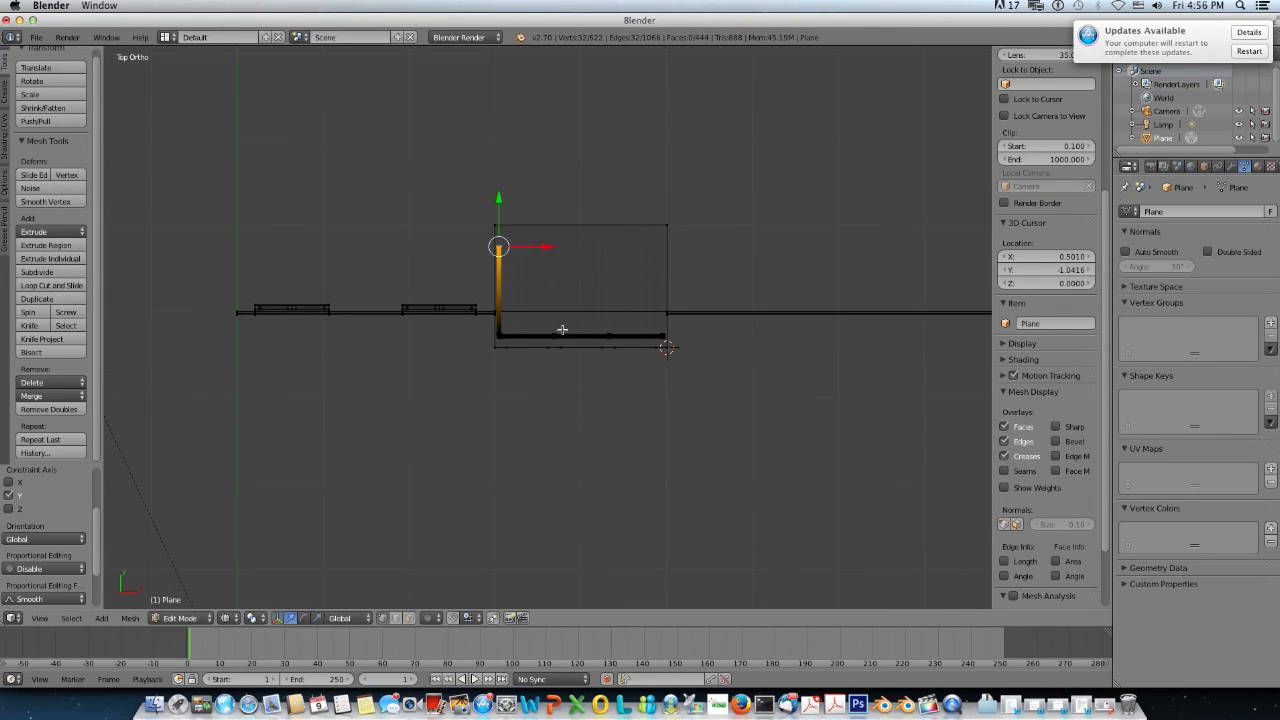
# Step: Move the stray vertex at the front rail's opposite end about -0.0013 along X, flush with its end ring
pyautogui.scroll(6, 613, 385)
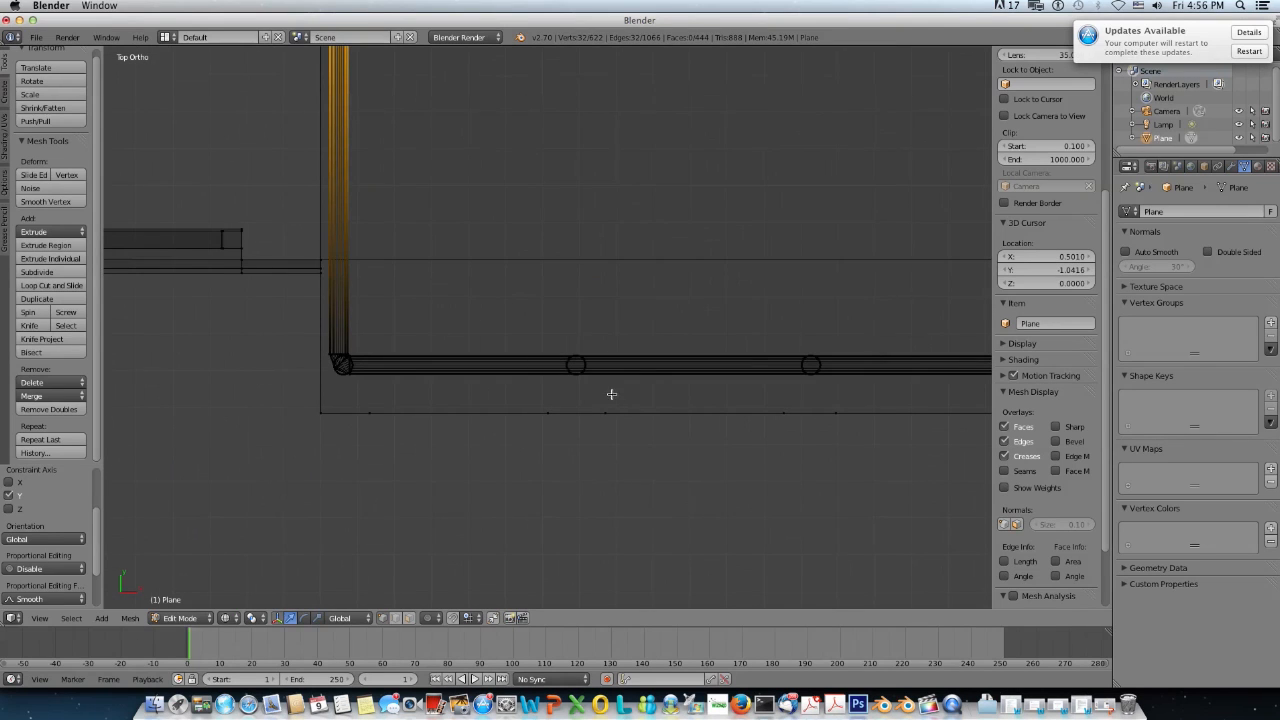
pyautogui.keyDown('shift'); pyautogui.moveTo(720, 391); pyautogui.dragTo(520, 402, button='middle'); pyautogui.keyUp('shift')
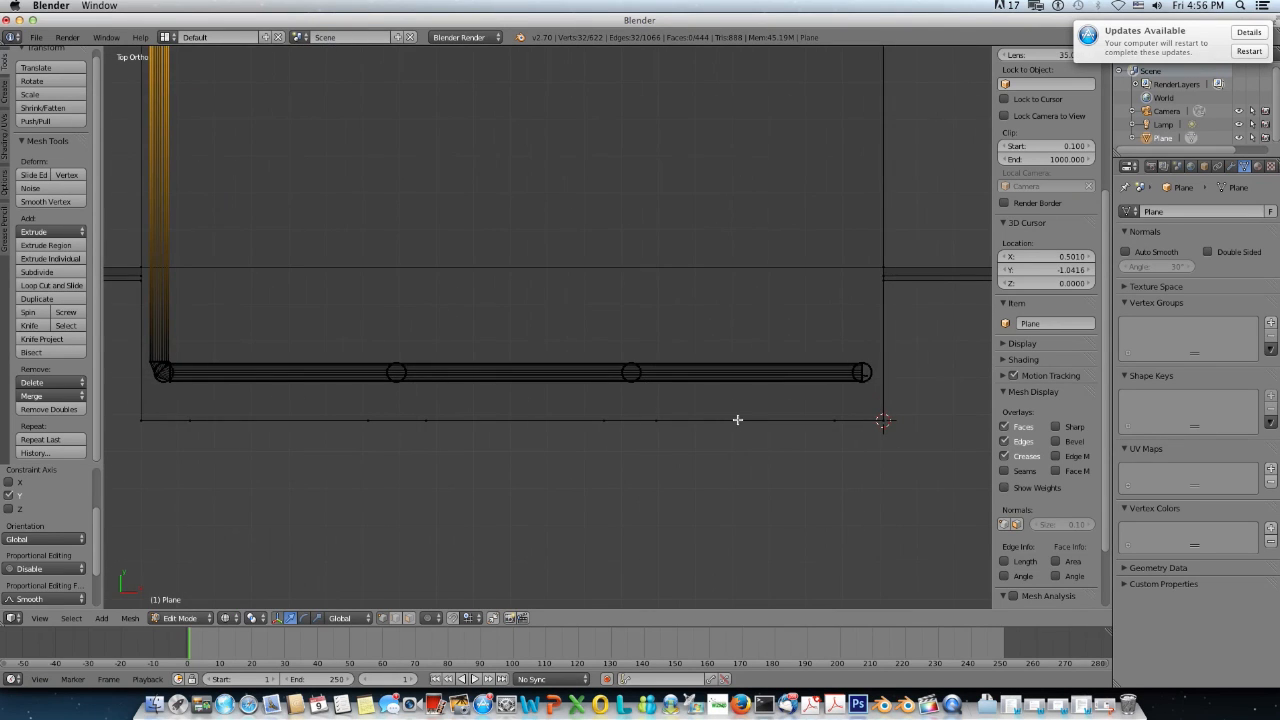
pyautogui.scroll(3, 740, 418)
pyautogui.keyDown('shift'); pyautogui.moveTo(800, 418); pyautogui.dragTo(475, 385, button='middle'); pyautogui.keyUp('shift')
pyautogui.scroll(3, 634, 409)
pyautogui.keyDown('shift'); pyautogui.moveTo(713, 415); pyautogui.dragTo(491, 397, button='middle'); pyautogui.keyUp('shift')
pyautogui.scroll(3, 493, 398)
pyautogui.keyDown('shift'); pyautogui.moveTo(618, 410); pyautogui.dragTo(460, 387, button='middle'); pyautogui.keyUp('shift')
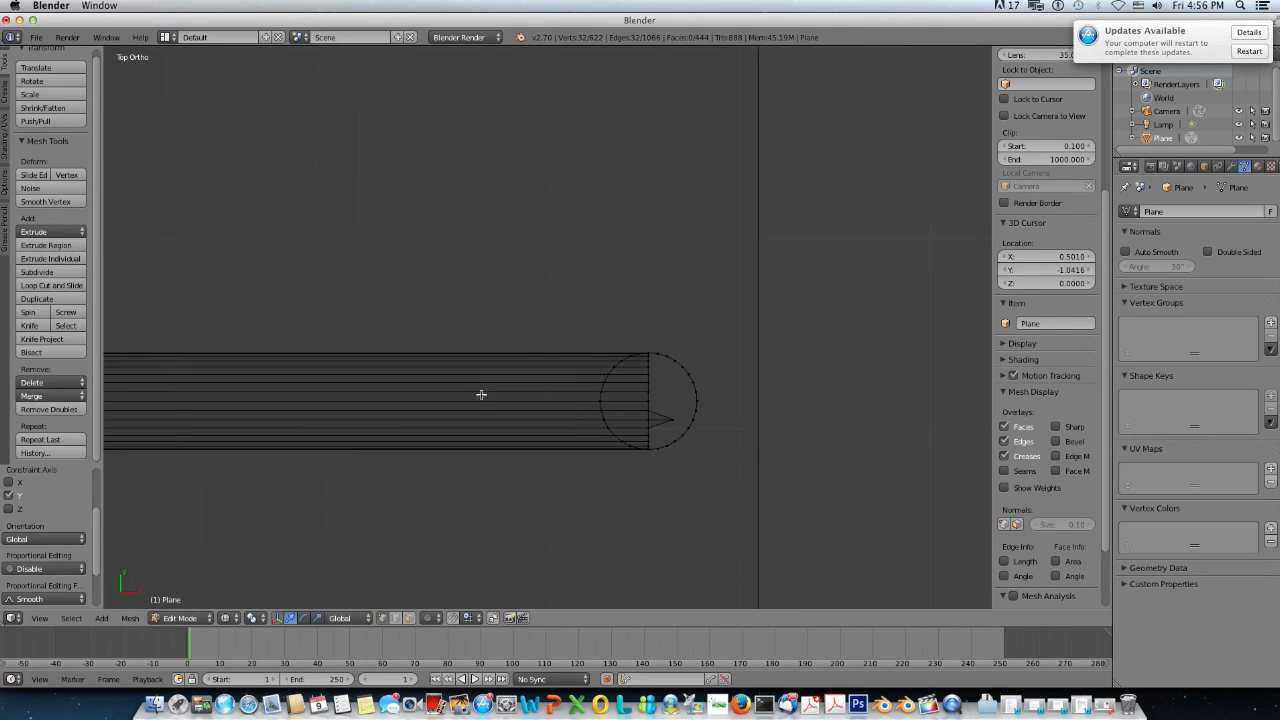
pyautogui.scroll(1, 481, 395)
pyautogui.rightClick(688, 437)
pyautogui.moveTo(744, 440); pyautogui.dragTo(735, 441)
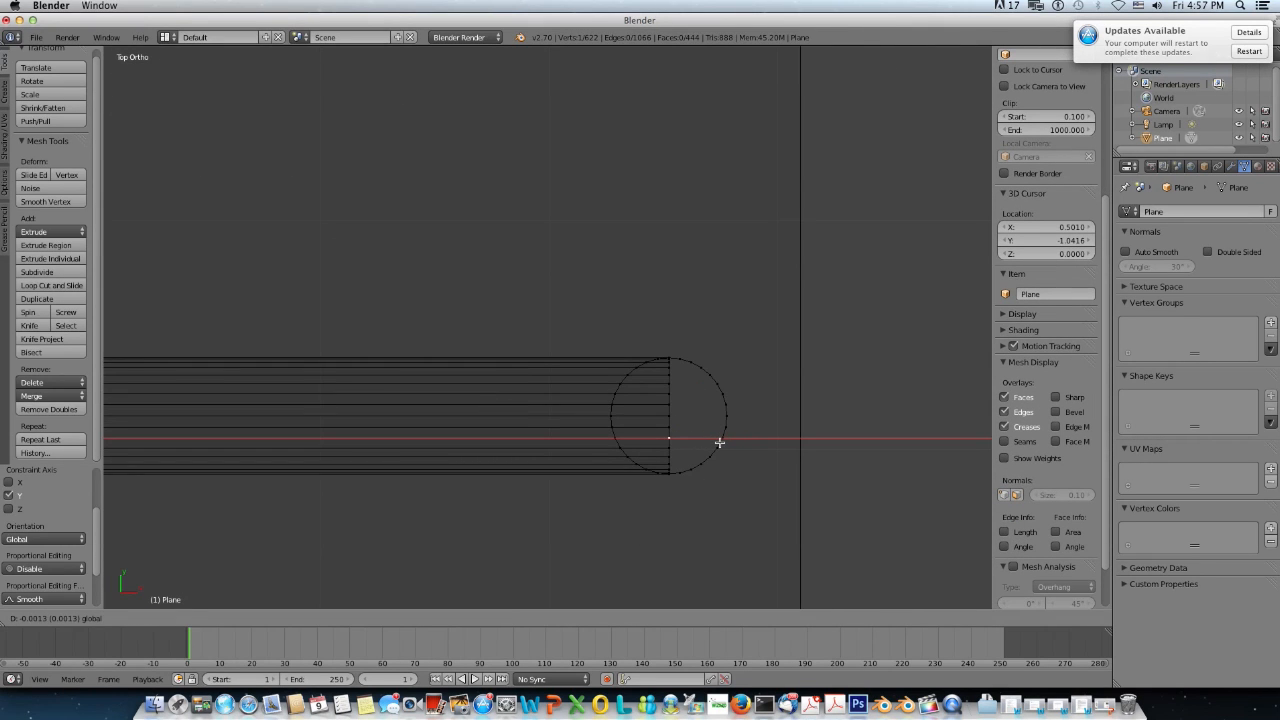
pyautogui.moveTo(719, 442); pyautogui.dragTo(717, 440)
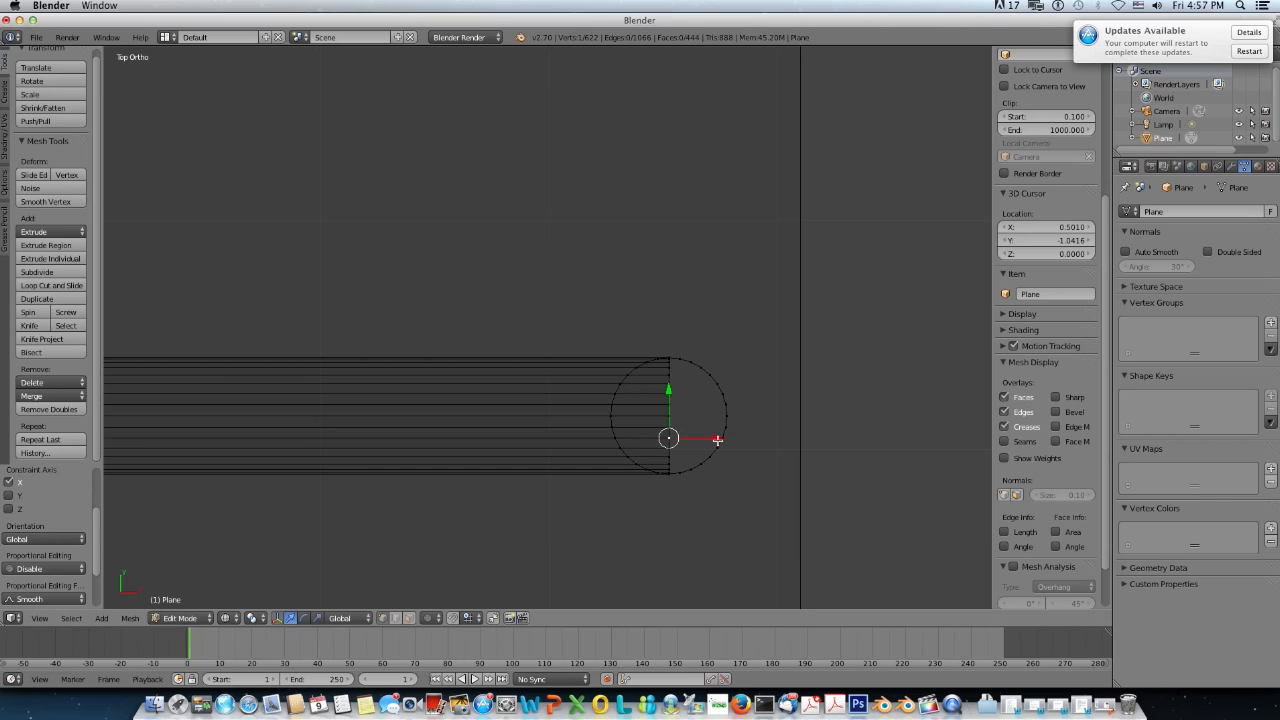
# Step: Select the whole end ring at this end of the front rail and extrude it in place
pyautogui.press('l')
pyautogui.scroll(-8, 672, 420)
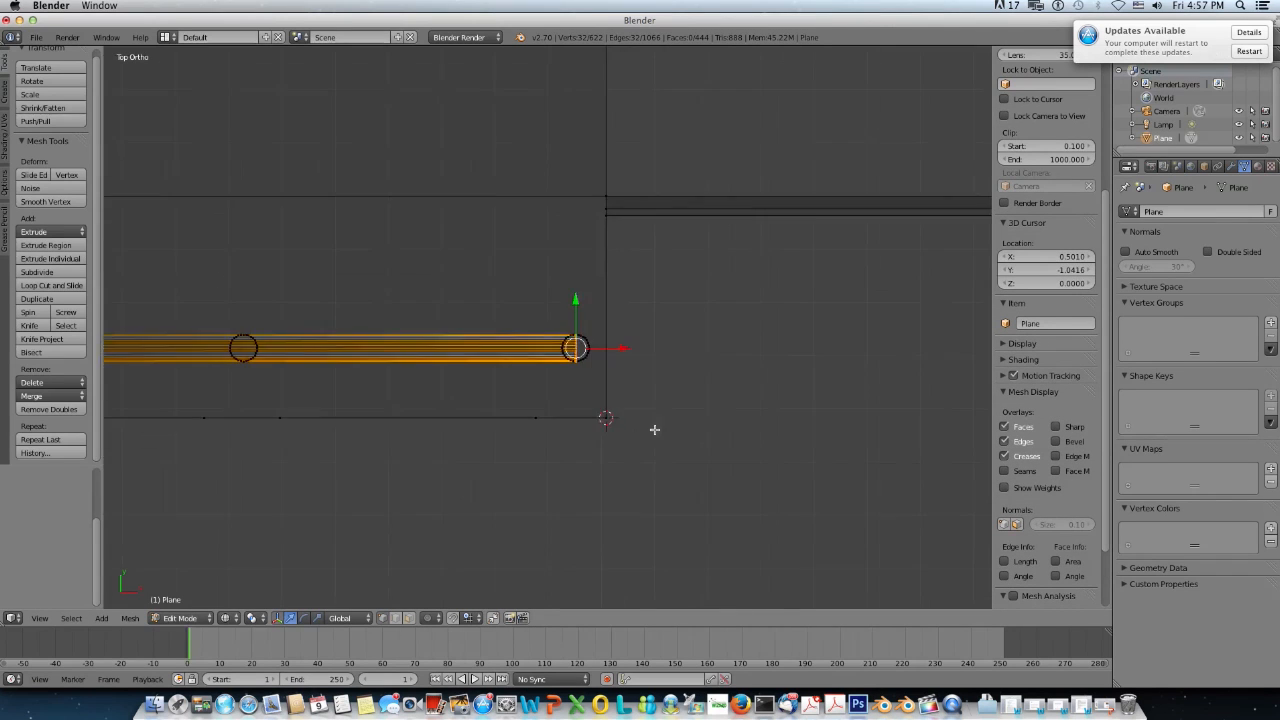
pyautogui.scroll(-6, 610, 432)
pyautogui.scroll(4, 603, 430)
pyautogui.scroll(3, 603, 430)
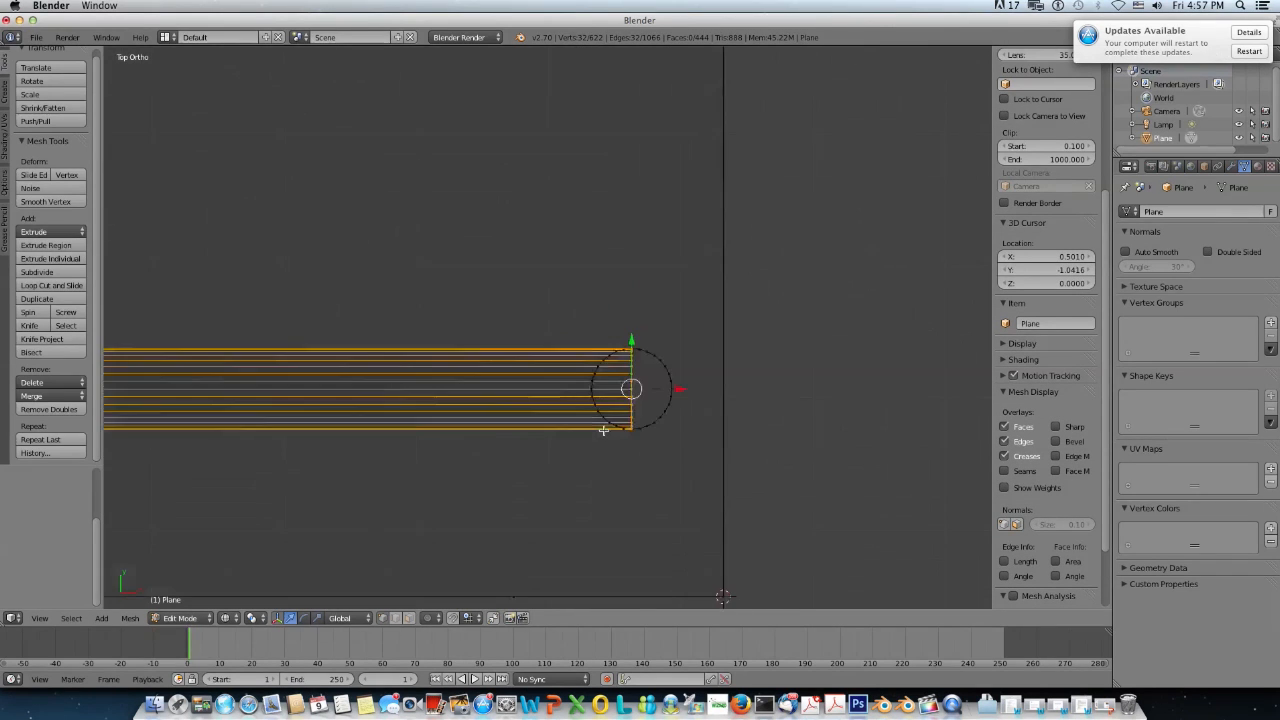
pyautogui.press('e')
pyautogui.press('Escape')
pyautogui.press('r')
pyautogui.press('z')
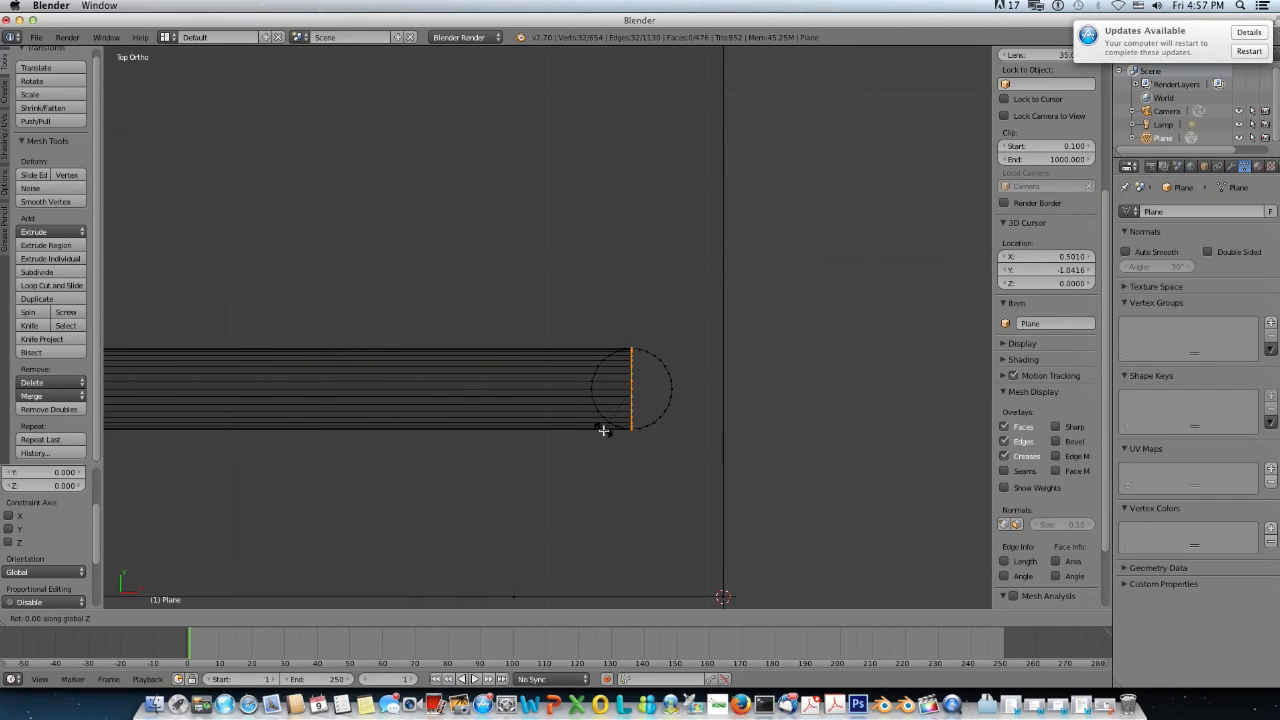
pyautogui.write('-45')
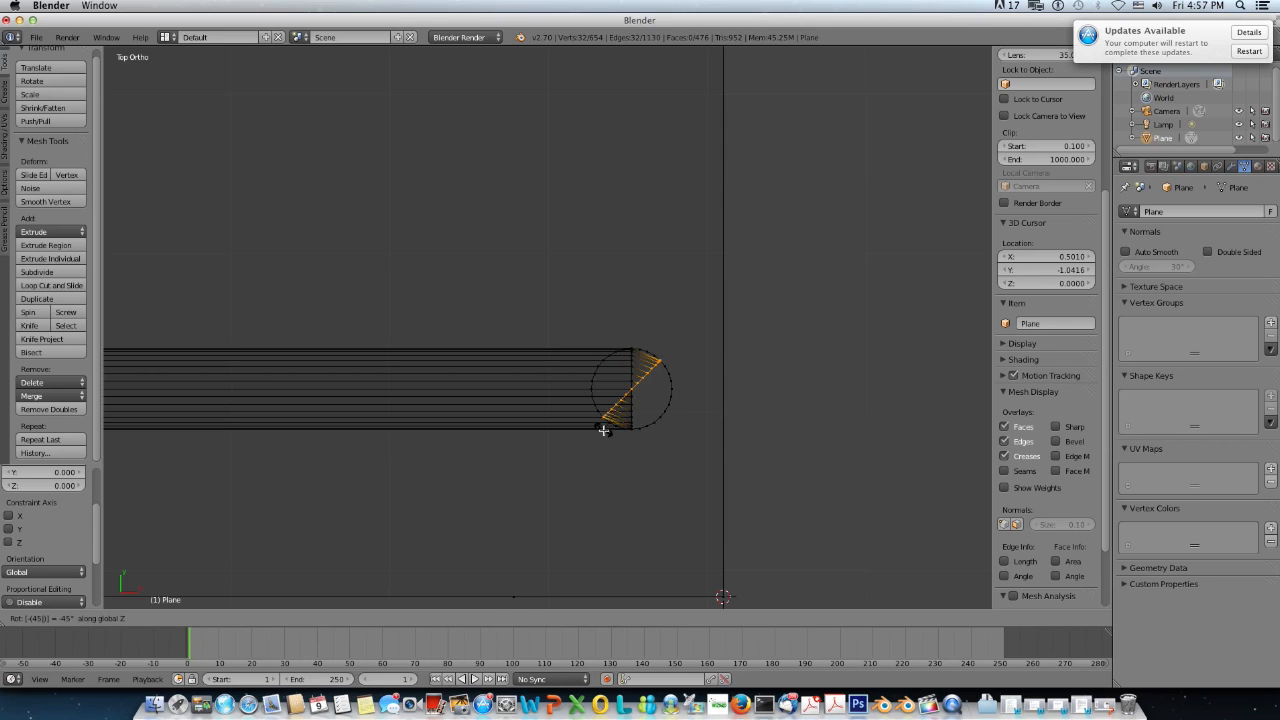
pyautogui.press('Escape')
# Step: Rotate the extruded ring 45° about the Z axis and move it outward along X and Y to start the second bend
pyautogui.write('rz45')
pyautogui.press('Return')
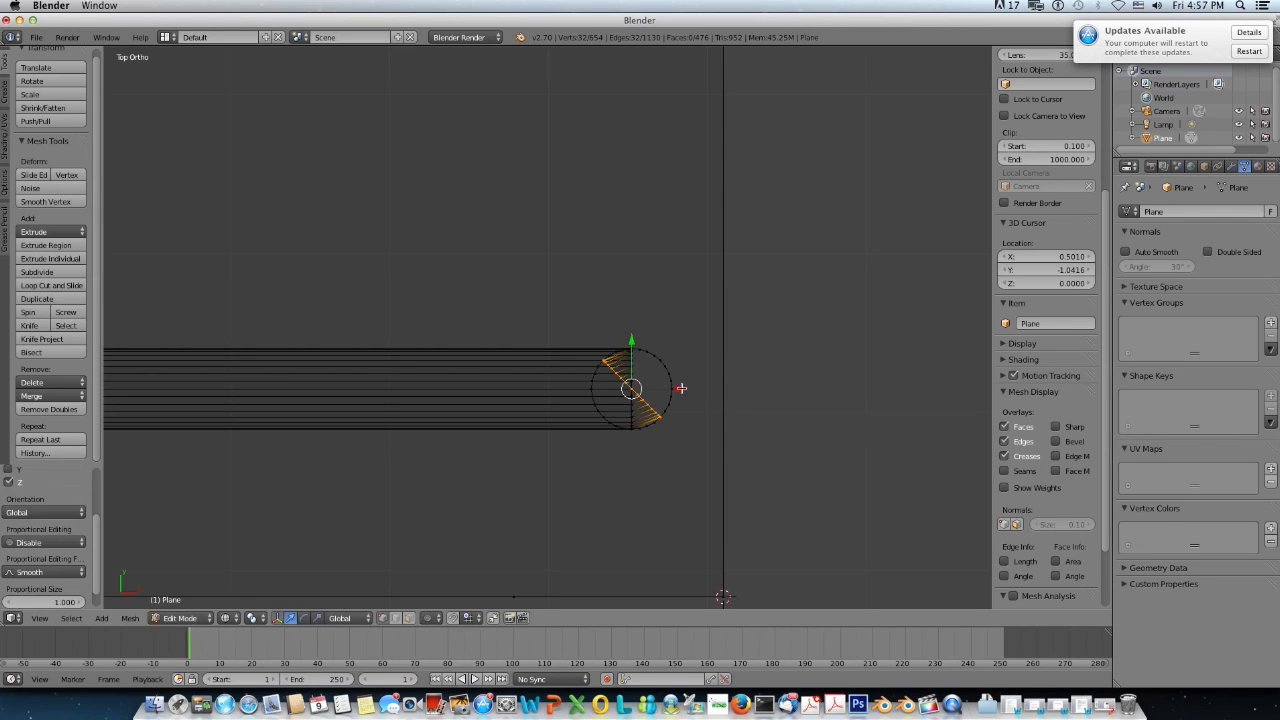
pyautogui.press('g')
pyautogui.press('x')
pyautogui.click(713, 385)
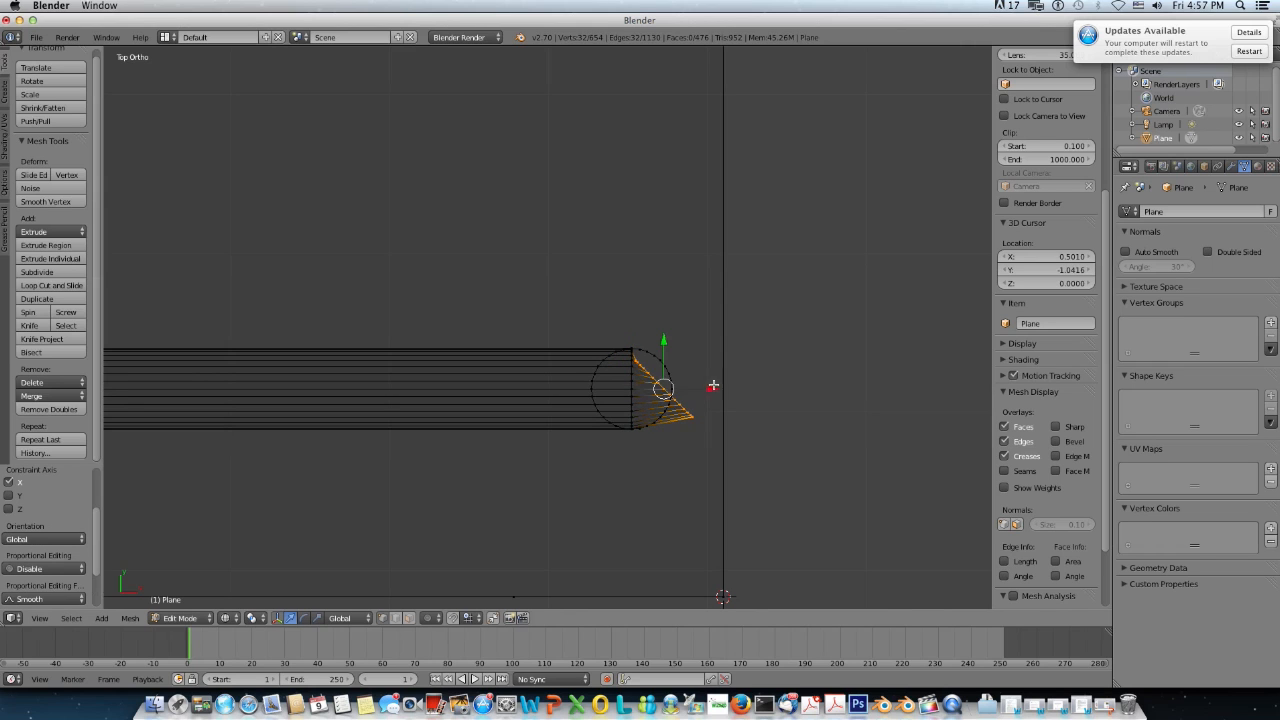
pyautogui.scroll(4, 705, 383)
pyautogui.moveTo(788, 403); pyautogui.dragTo(791, 382)
pyautogui.scroll(4, 788, 397)
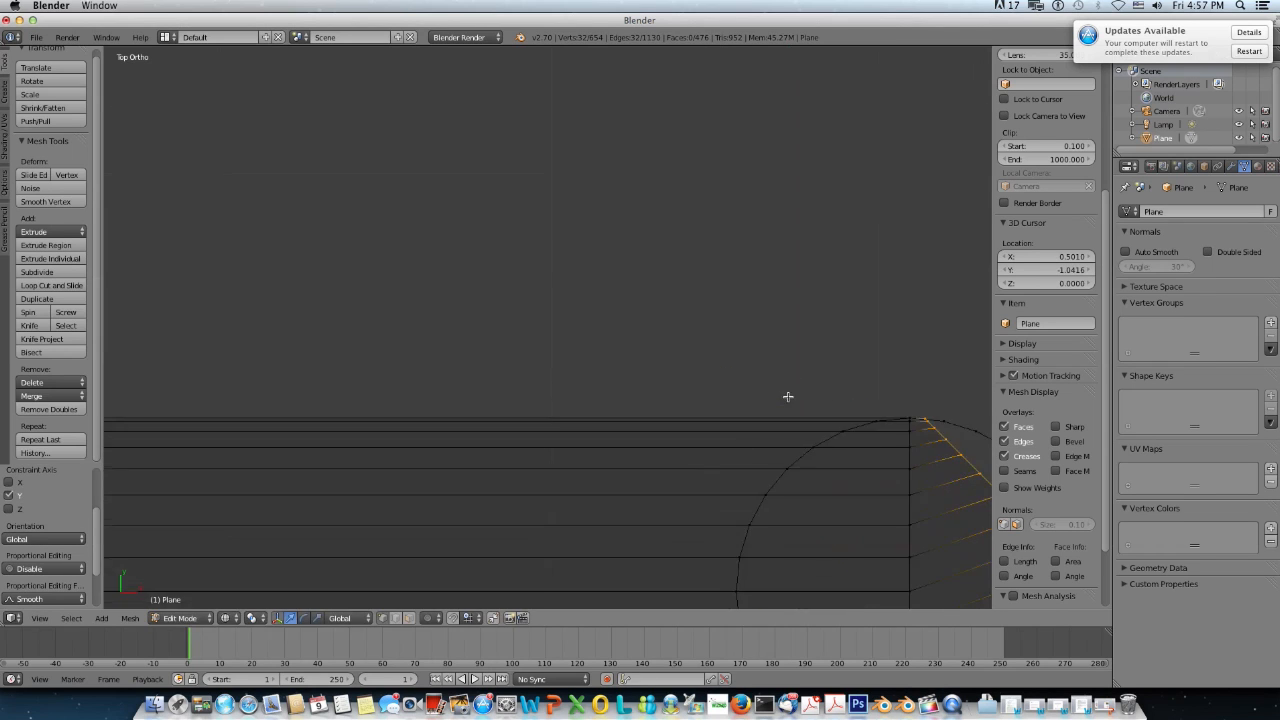
pyautogui.keyDown('shift'); pyautogui.moveTo(798, 416); pyautogui.dragTo(517, 345, button='middle'); pyautogui.keyUp('shift')
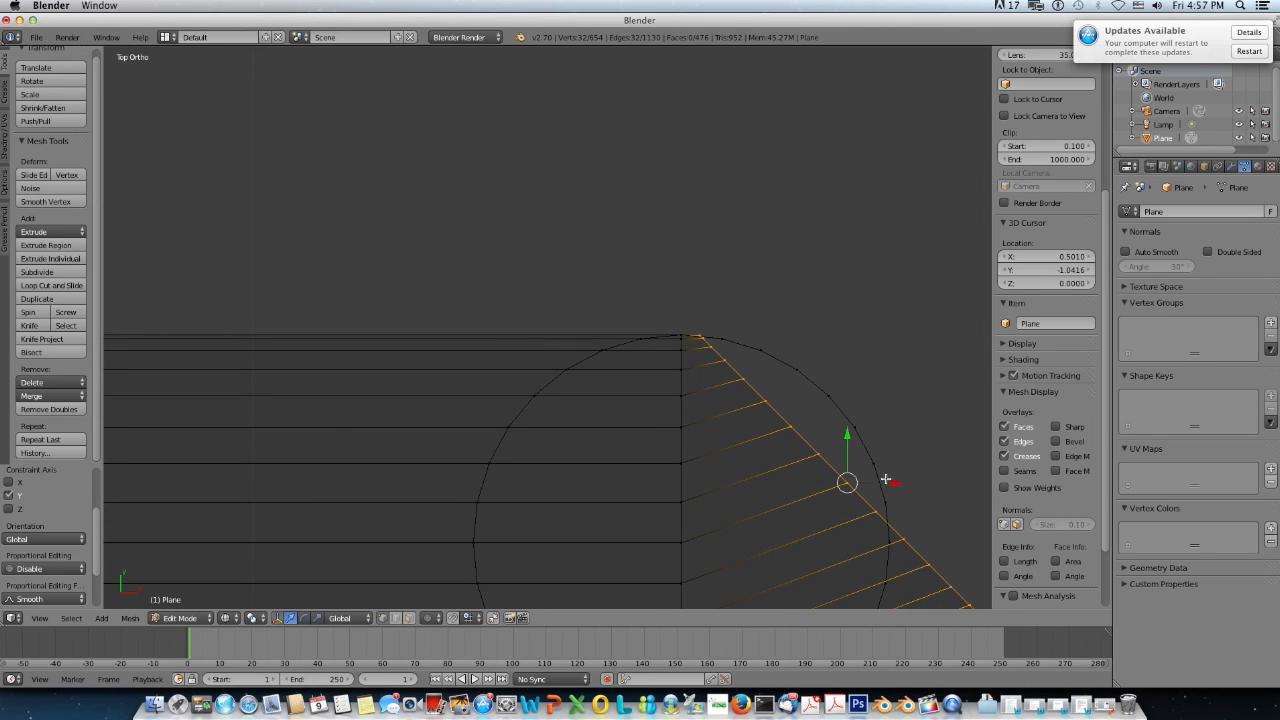
pyautogui.moveTo(847, 437); pyautogui.dragTo(847, 440)
pyautogui.scroll(-3, 837, 451)
pyautogui.moveTo(769, 419); pyautogui.dragTo(766, 419)
# Step: Extrude the angled ring of the second bend in place and rotate the new ring 45° about the Z axis
pyautogui.press('e')
pyautogui.click(716, 436)
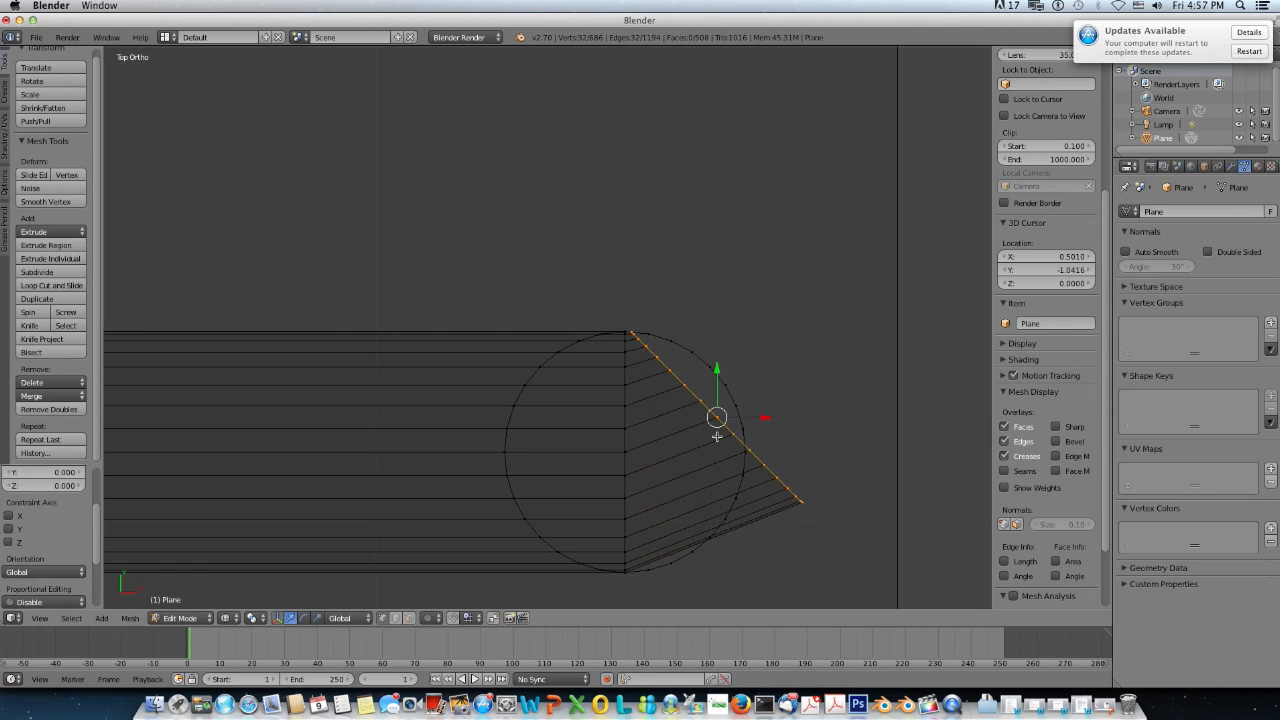
pyautogui.press('s')
pyautogui.press('y')
pyautogui.press('0')
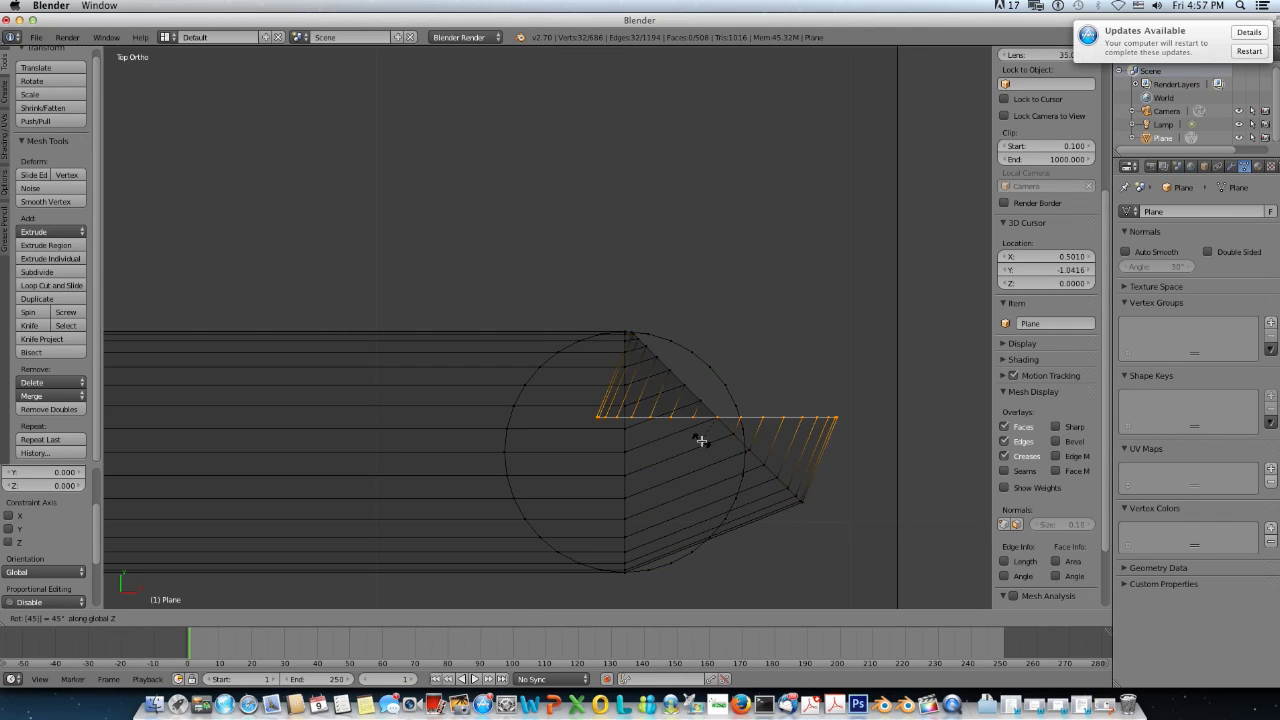
pyautogui.press('Return')
# Step: Move the rotated ring about 0.0025 along Y and 0.0008 along X, and lower it slightly along Y to shape the bend
pyautogui.press('g')
pyautogui.press('y')
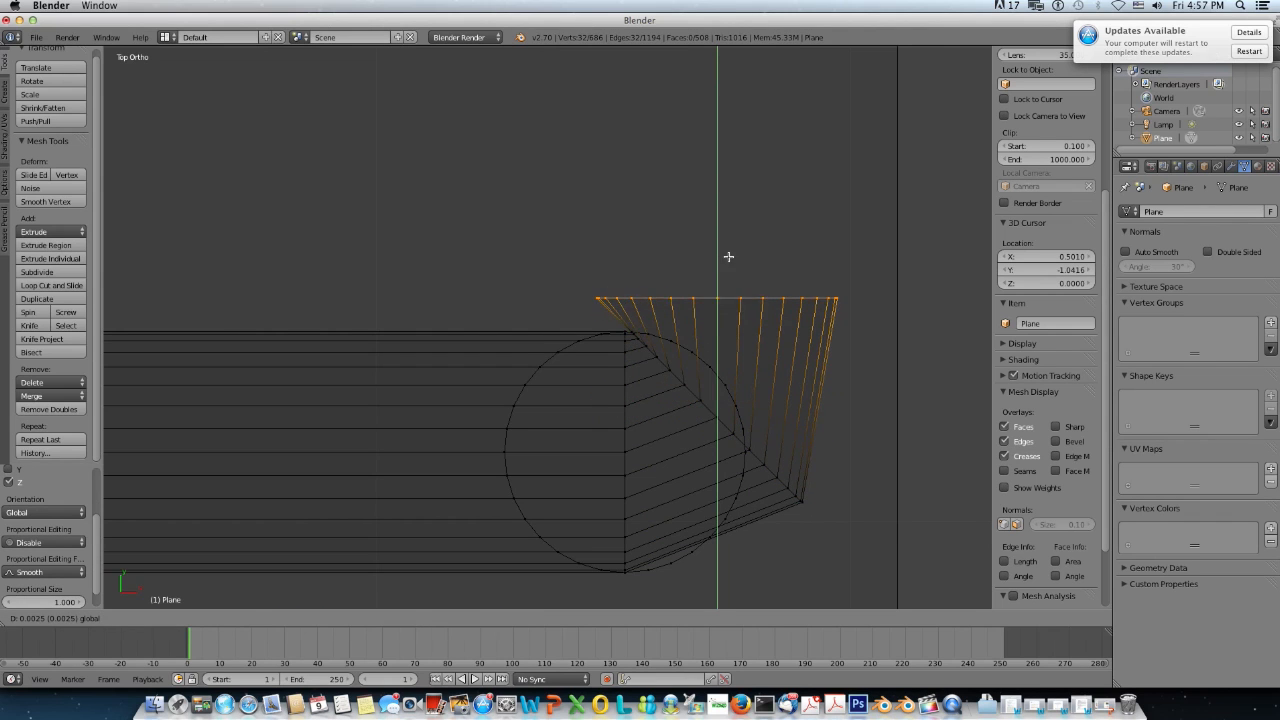
pyautogui.click(728, 256)
pyautogui.press('g')
pyautogui.press('x')
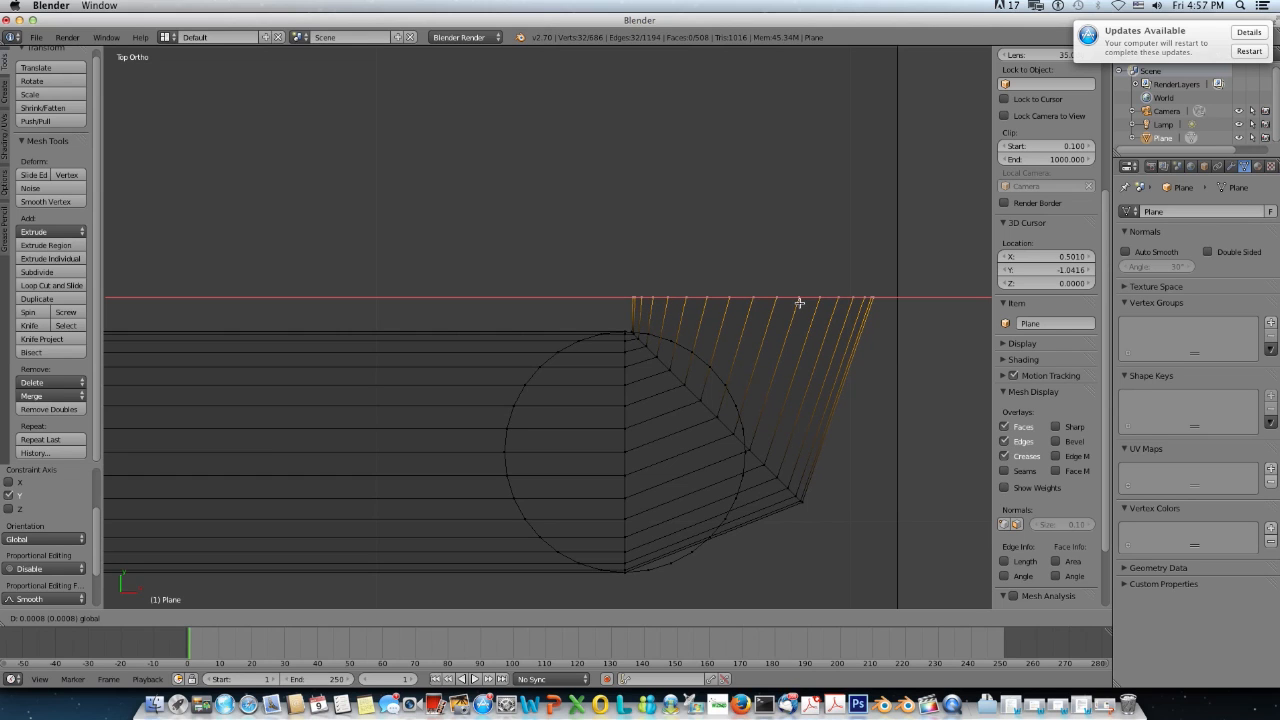
pyautogui.click(799, 302)
pyautogui.moveTo(756, 253); pyautogui.dragTo(757, 260)
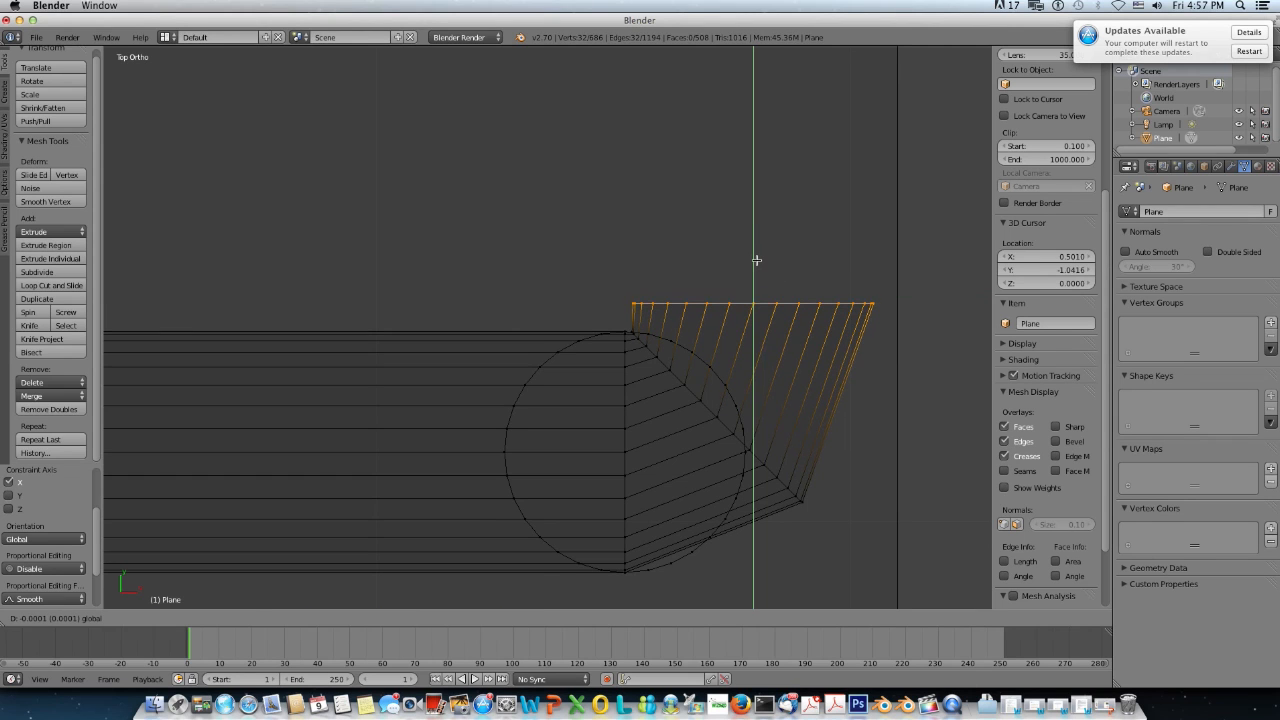
pyautogui.click(757, 260)
# Step: Fine-tune the bend's end ring by moving it back along Y, closer to the front rail's inner edge
pyautogui.scroll(2, 755, 290)
pyautogui.moveTo(843, 244); pyautogui.dragTo(839, 272)
pyautogui.moveTo(890, 320); pyautogui.dragTo(886, 319)
pyautogui.moveTo(842, 273); pyautogui.dragTo(841, 278)
pyautogui.scroll(-5, 836, 303)
pyautogui.scroll(-1, 790, 330)
pyautogui.scroll(3, 759, 351)
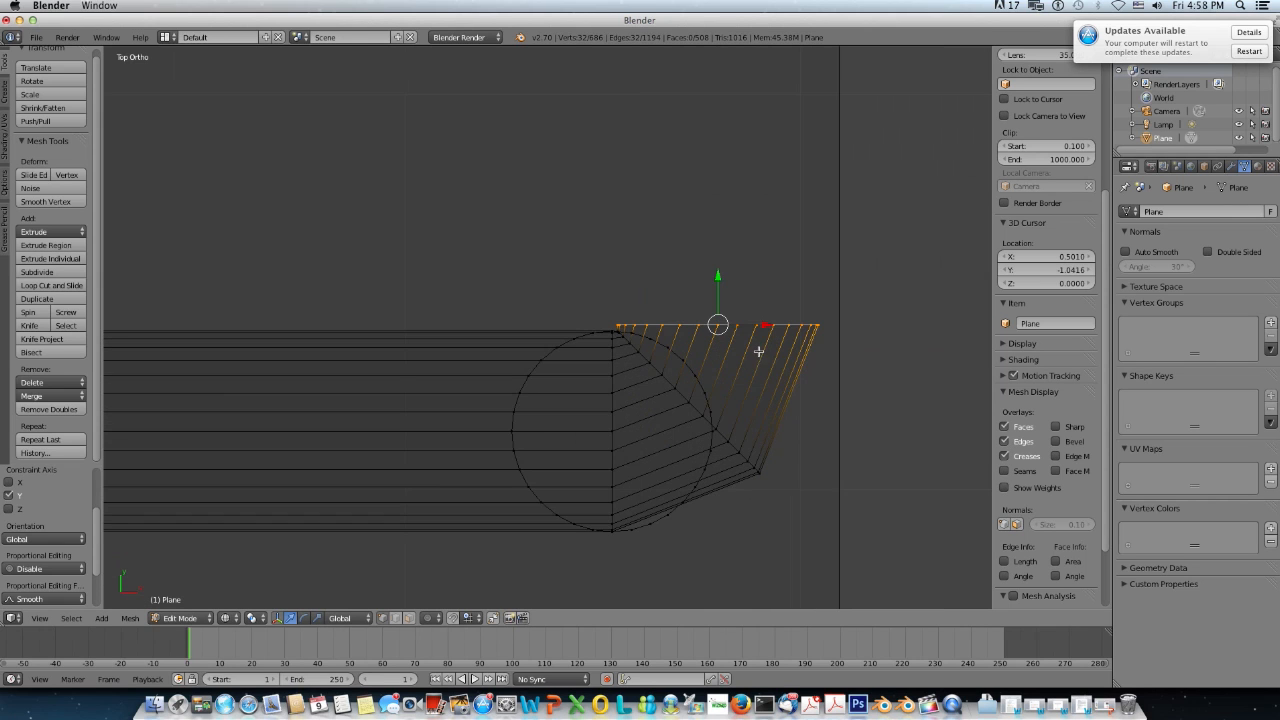
# Step: Select all rings of the second bend and move them inward along X over the corner post
pyautogui.keyDown('alt'); pyautogui.keyDown('shift'); pyautogui.rightClick(680, 391); pyautogui.keyUp('shift'); pyautogui.keyUp('alt')
pyautogui.keyDown('alt'); pyautogui.keyDown('shift'); pyautogui.rightClick(613, 394); pyautogui.keyUp('shift'); pyautogui.keyUp('alt')
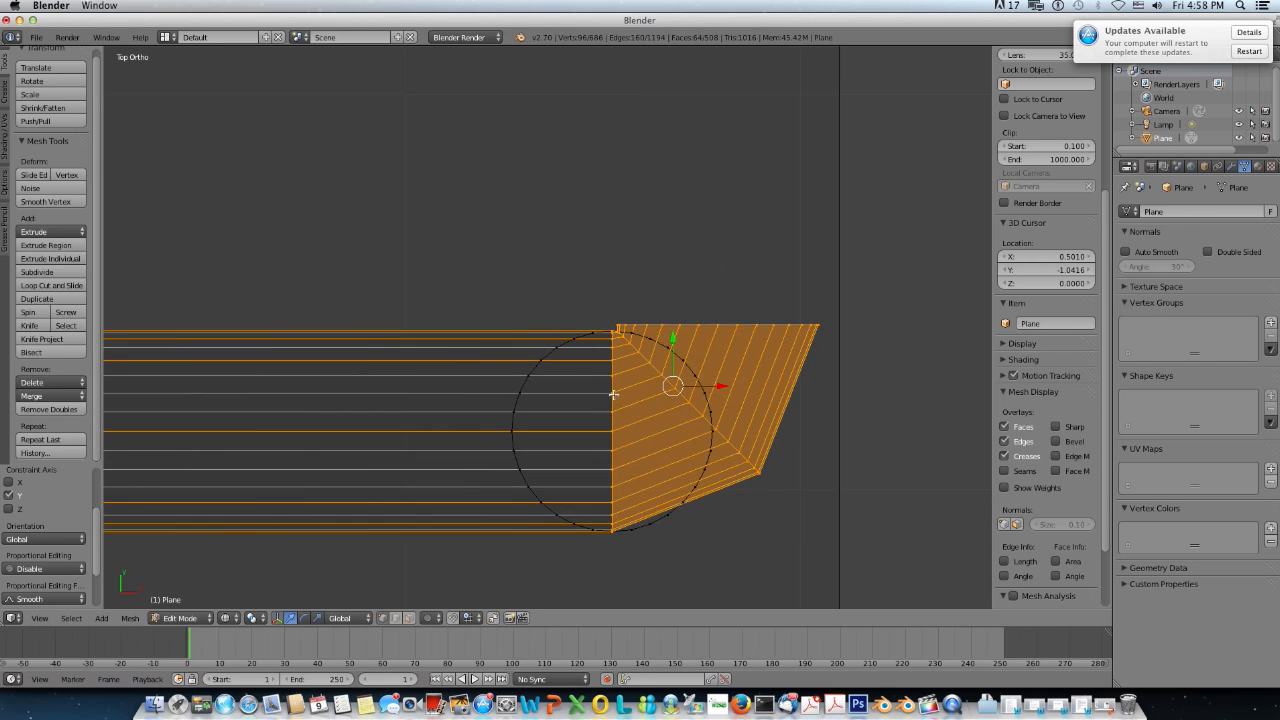
pyautogui.moveTo(712, 384); pyautogui.dragTo(674, 387)
pyautogui.press('a')
# Step: Select the bend's end ring and extrude it along Y into a second side handrail reaching near the balcony's back edge
pyautogui.keyDown('alt'); pyautogui.rightClick(695, 328); pyautogui.keyUp('alt')
pyautogui.scroll(4, 697, 330)
pyautogui.scroll(-8, 697, 333)
pyautogui.scroll(-10, 690, 336)
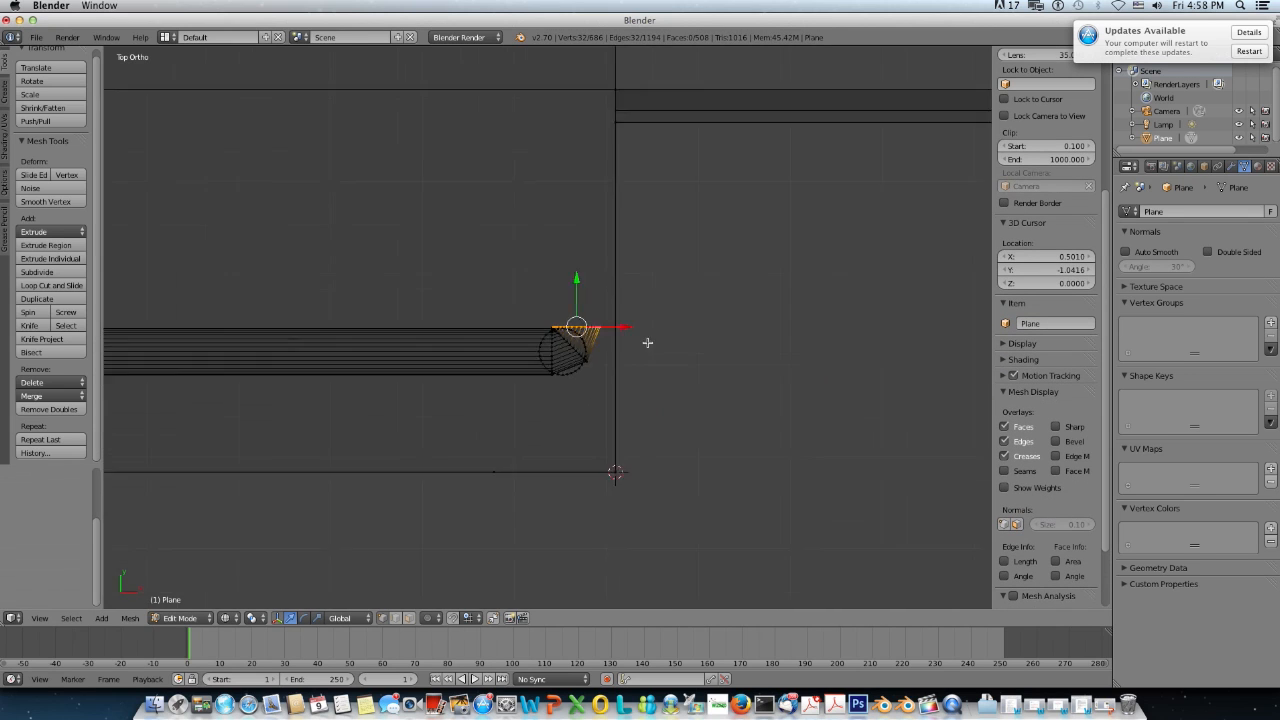
pyautogui.keyDown('shift'); pyautogui.moveTo(398, 362); pyautogui.dragTo(603, 404, button='middle'); pyautogui.keyUp('shift')
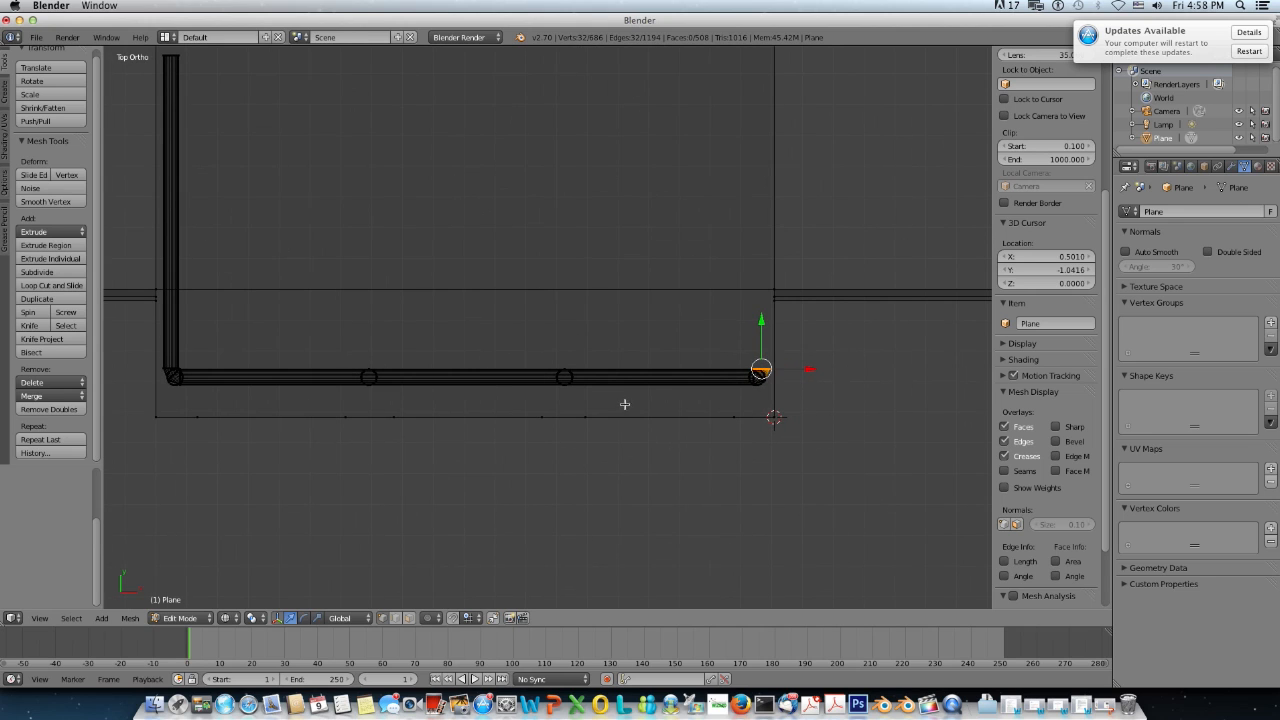
pyautogui.press('e')
pyautogui.click(657, 390)
pyautogui.moveTo(762, 323); pyautogui.dragTo(760, 116)
pyautogui.scroll(4, 754, 234)
pyautogui.scroll(-4, 776, 173)
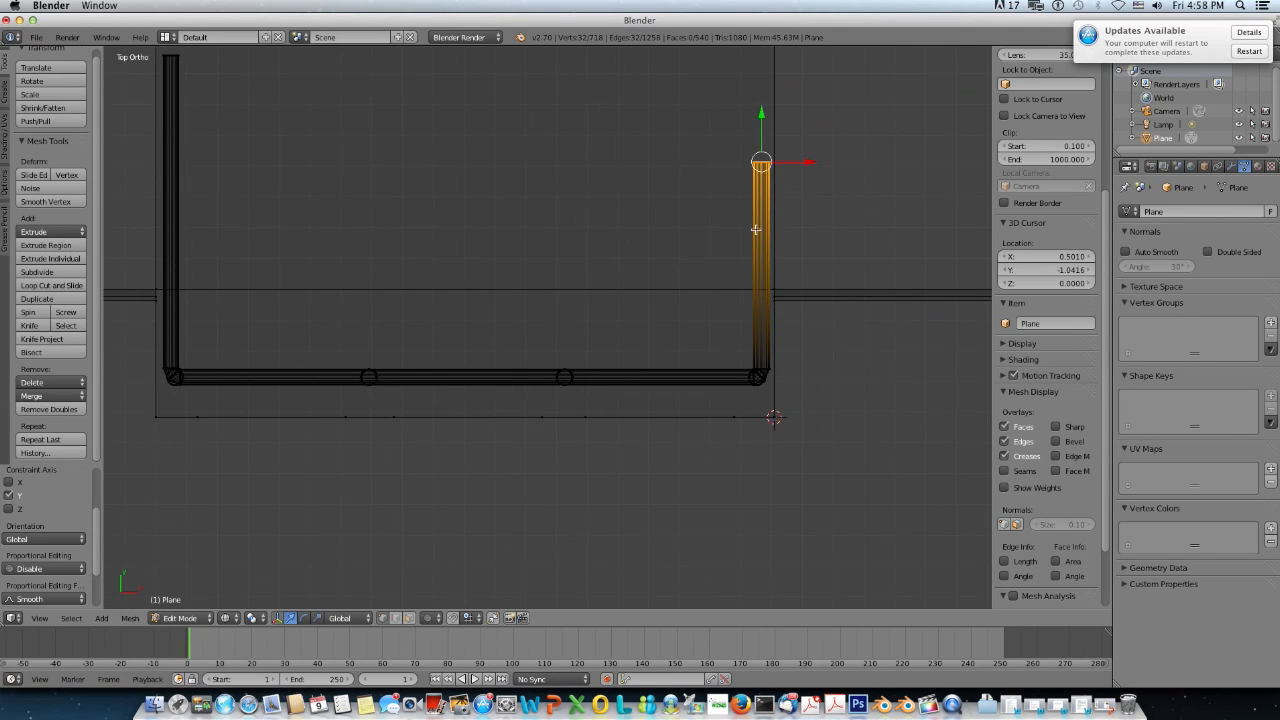
pyautogui.scroll(-3, 737, 229)
pyautogui.moveTo(677, 188); pyautogui.dragTo(666, 118)
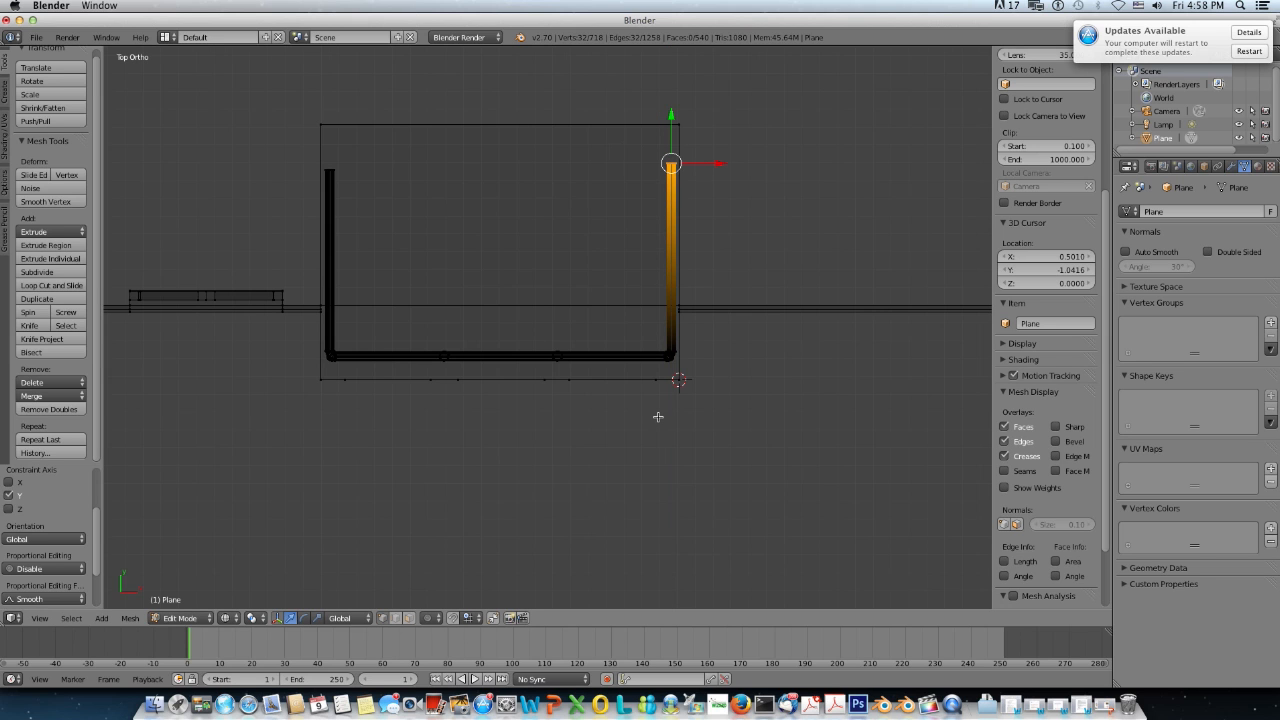
pyautogui.press('a')
# Step: Select the three railing panels and move them along Y until they meet the front side of the posts
pyautogui.moveTo(646, 420); pyautogui.dragTo(600, 318, button='middle')
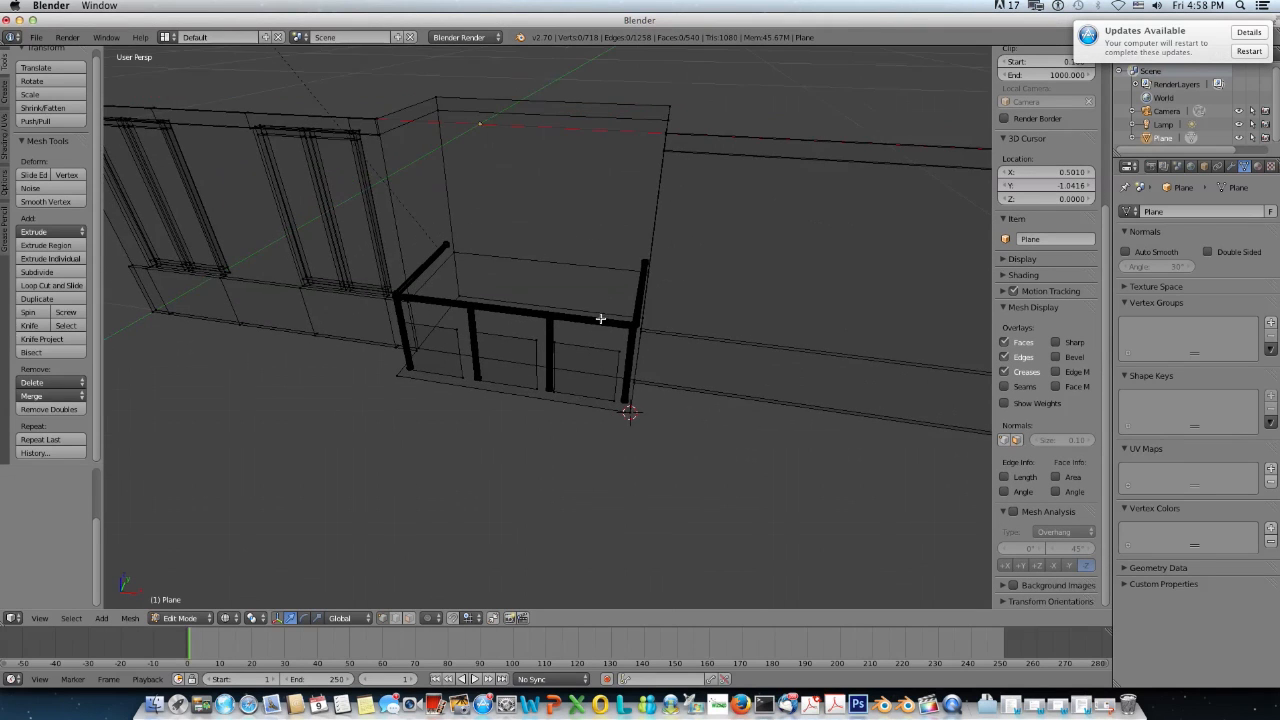
pyautogui.press('z')
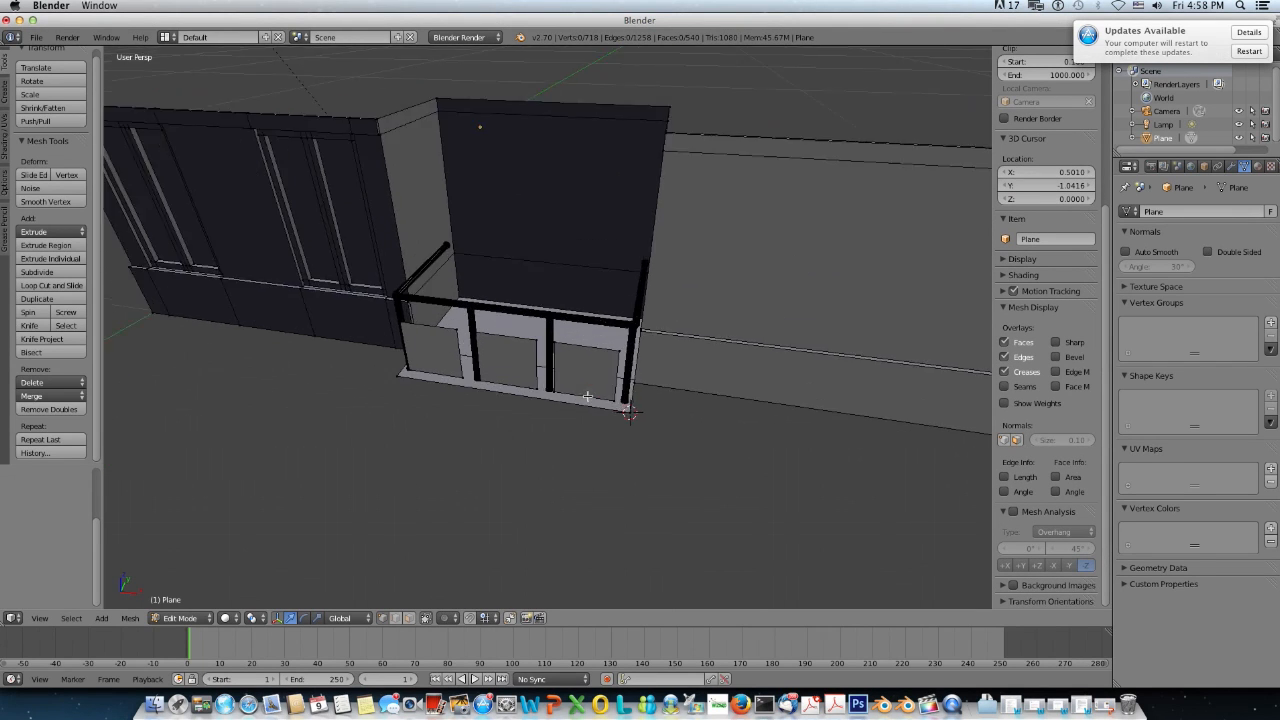
pyautogui.scroll(5, 588, 397)
pyautogui.moveTo(586, 394); pyautogui.dragTo(622, 343, button='middle')
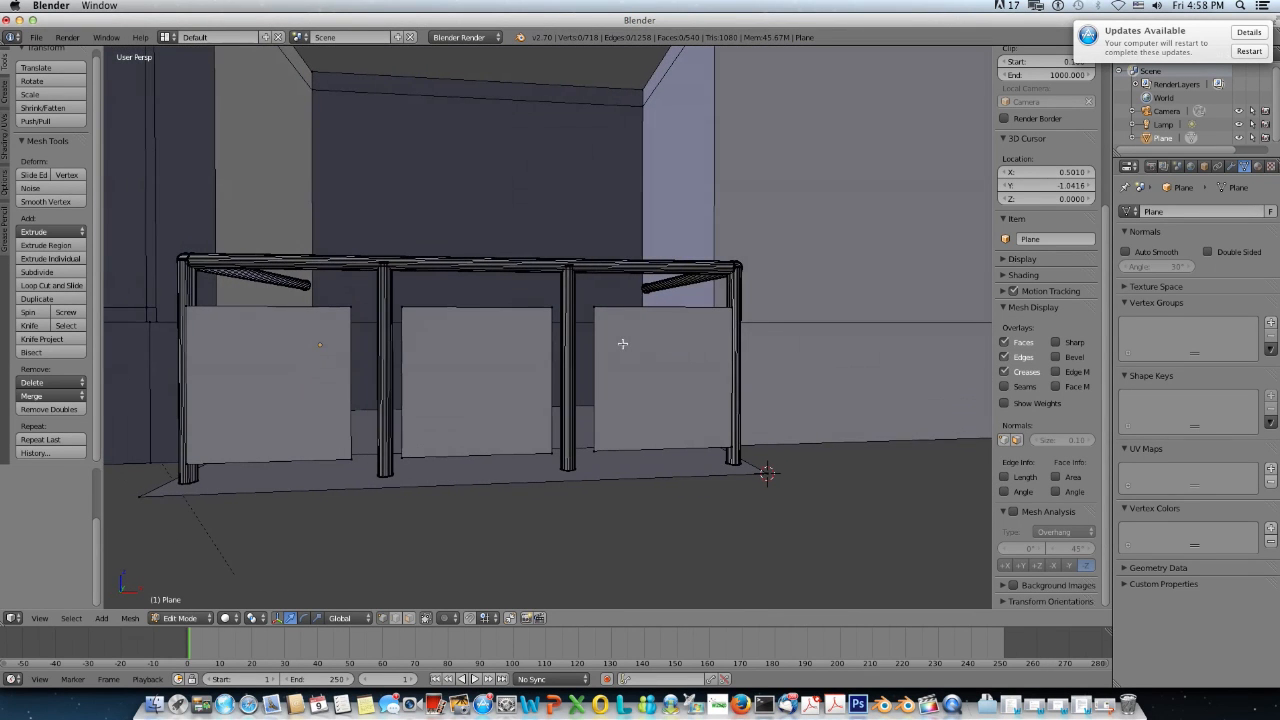
pyautogui.rightClick(727, 316)
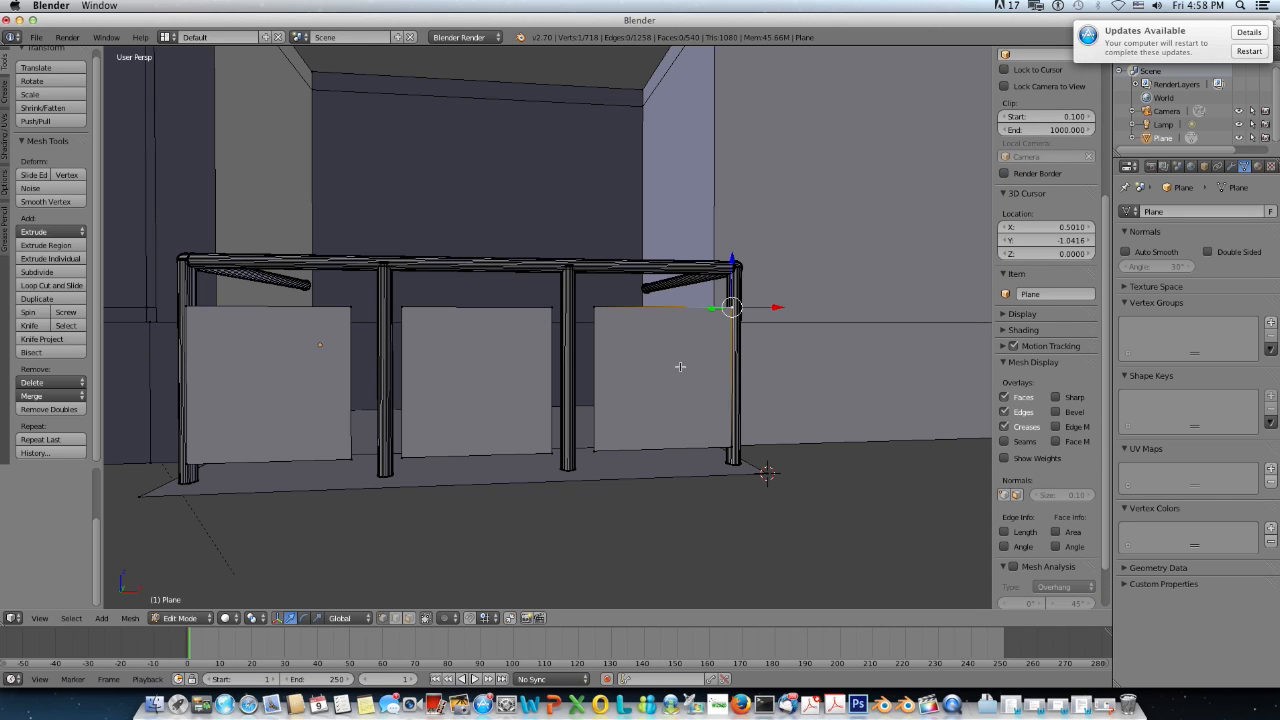
pyautogui.press('l')
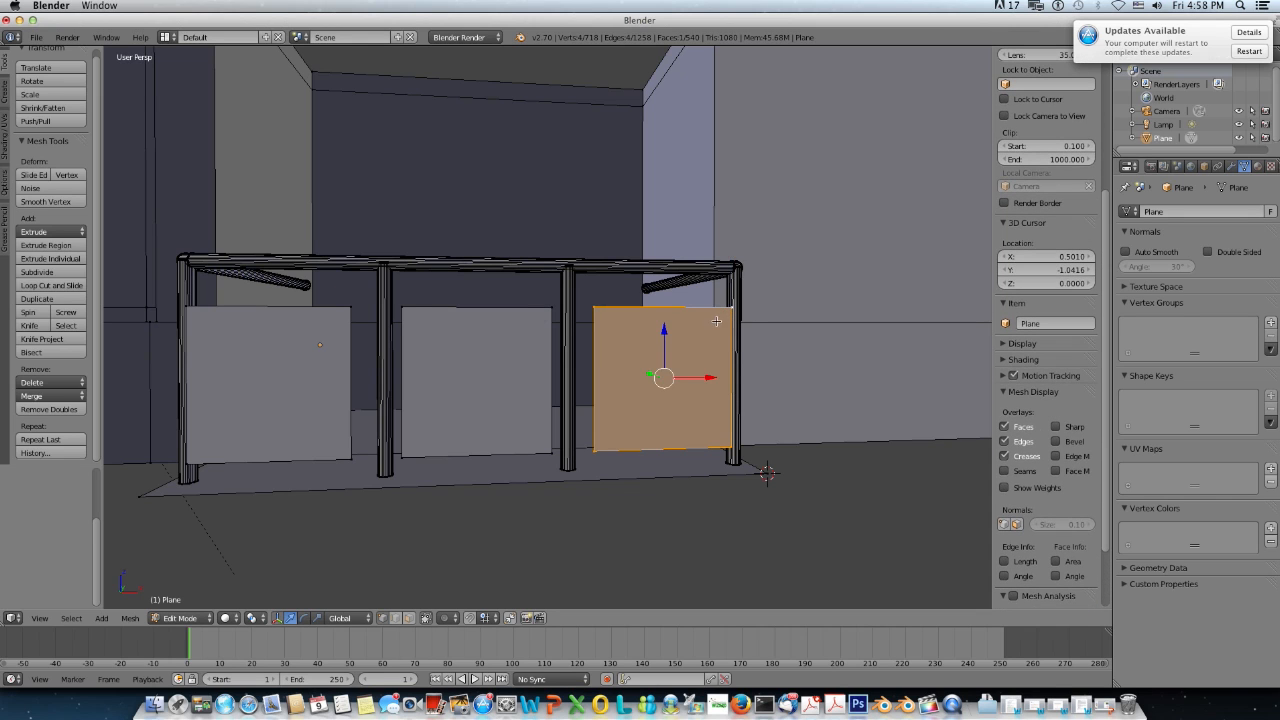
pyautogui.press('l')
pyautogui.press('l')
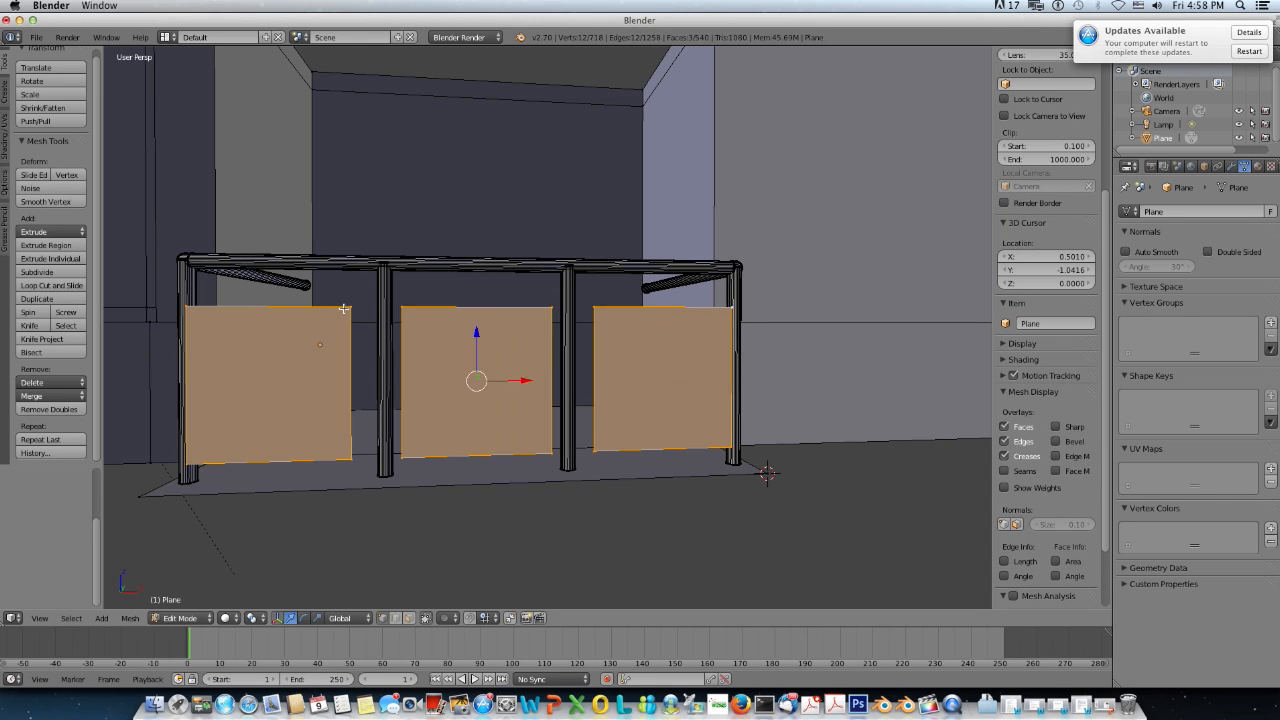
pyautogui.press('KP_3')
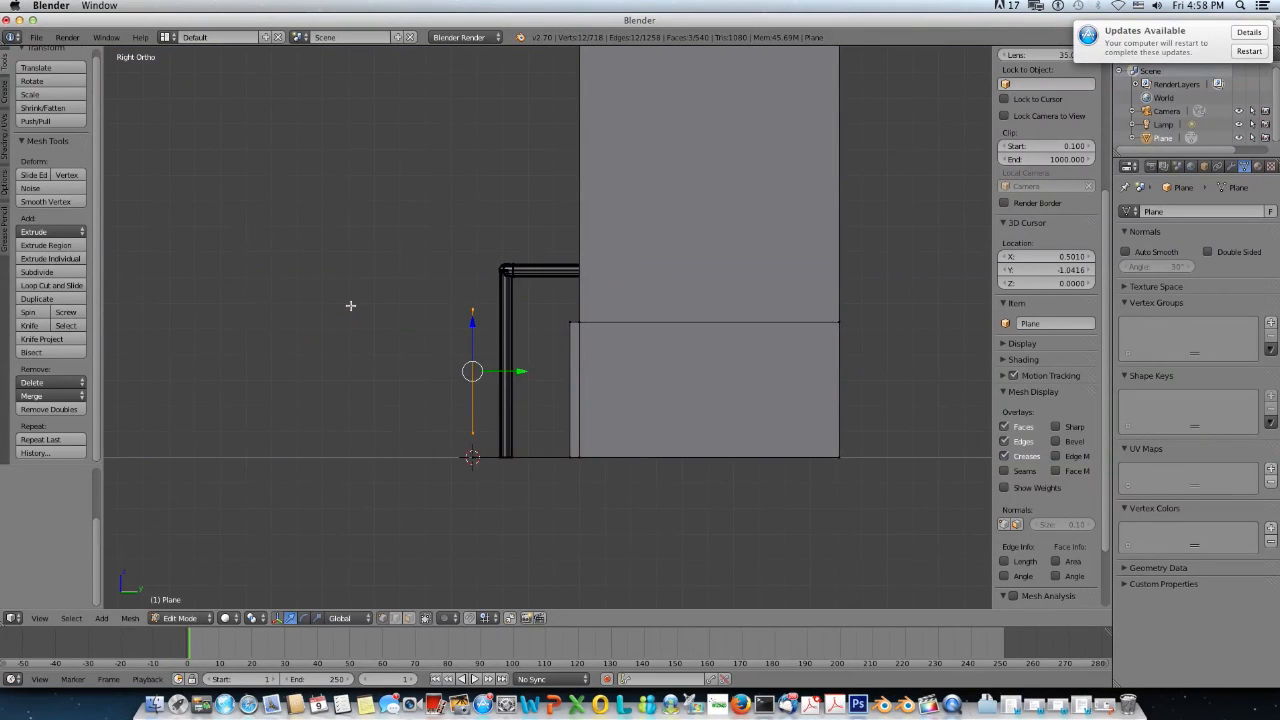
pyautogui.press('z')
pyautogui.scroll(5, 381, 330)
pyautogui.moveTo(414, 440); pyautogui.dragTo(477, 438)
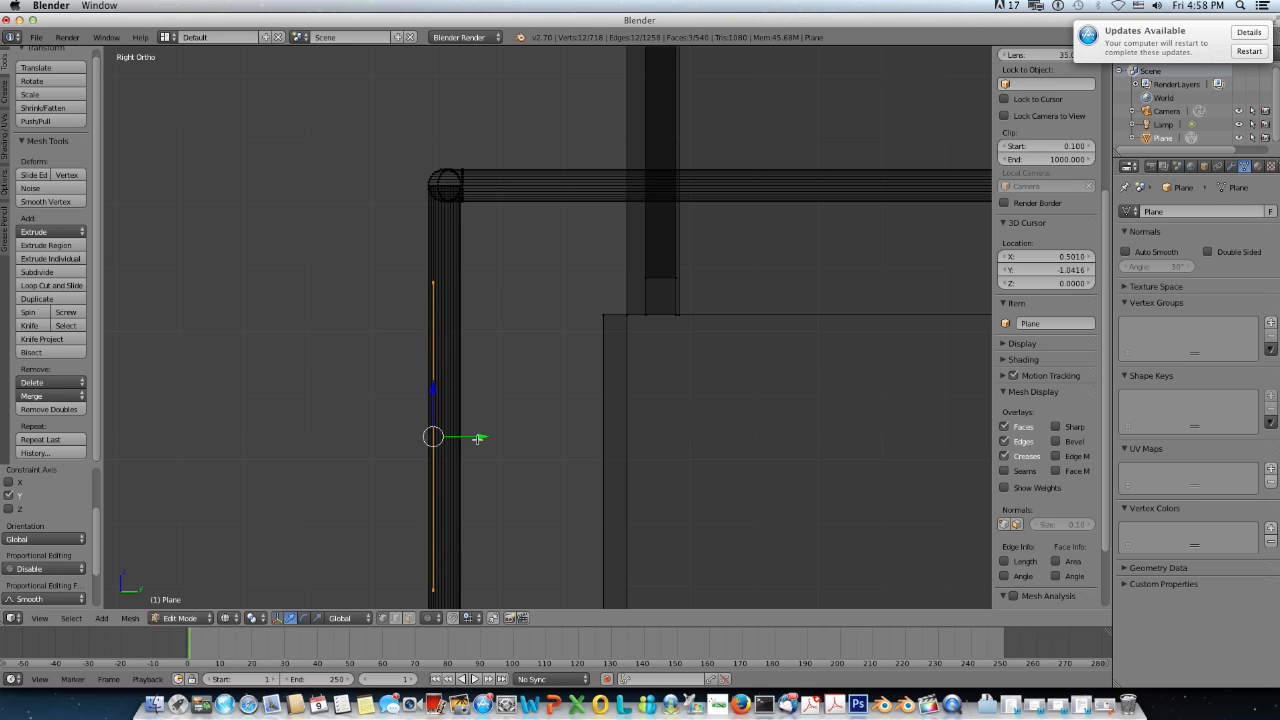
pyautogui.press('KP_1')
pyautogui.scroll(-5, 476, 441)
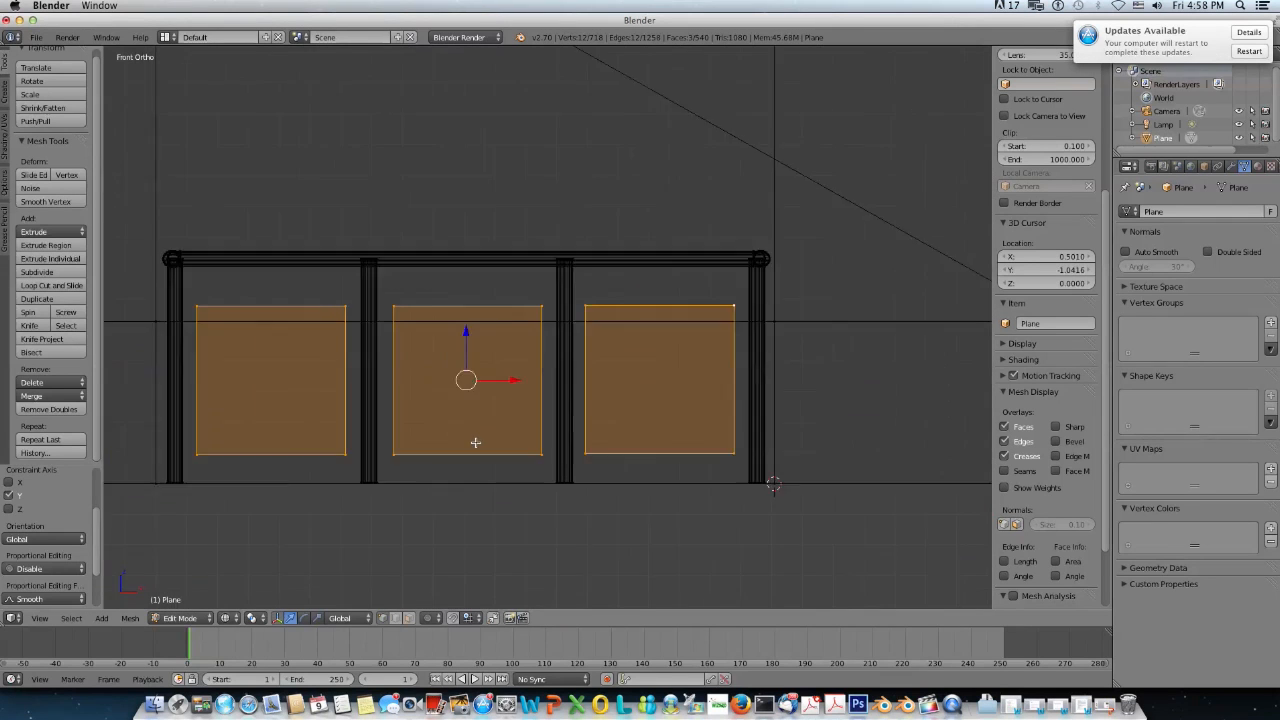
pyautogui.scroll(2, 475, 443)
pyautogui.press('s')
pyautogui.press('x')
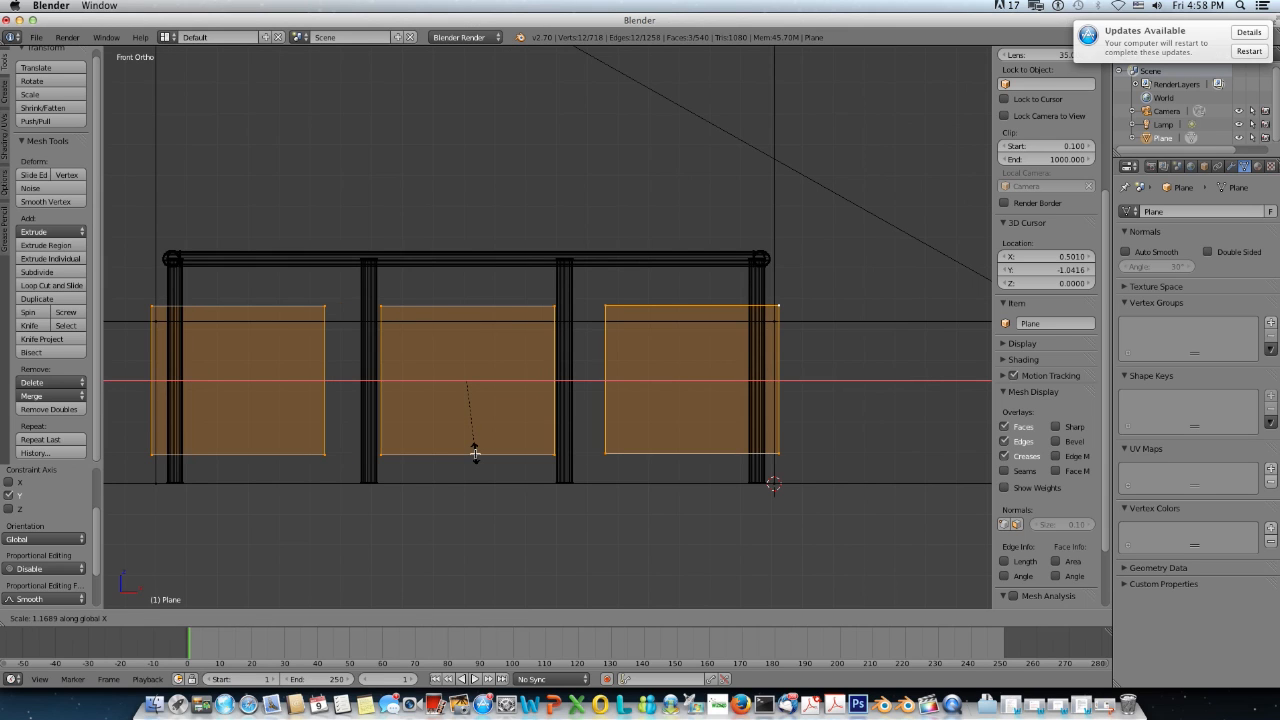
pyautogui.press('Escape')
pyautogui.press('s')
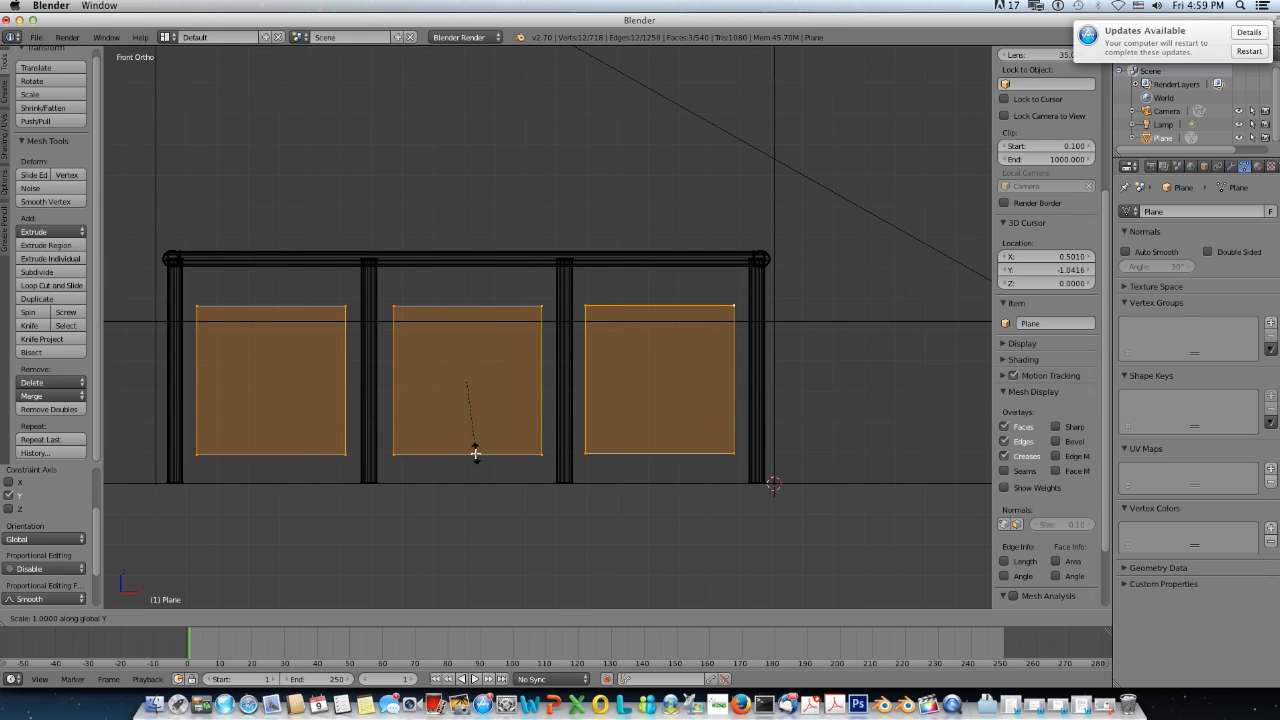
pyautogui.press('Escape')
pyautogui.press('s')
pyautogui.press('y')
pyautogui.press('Escape')
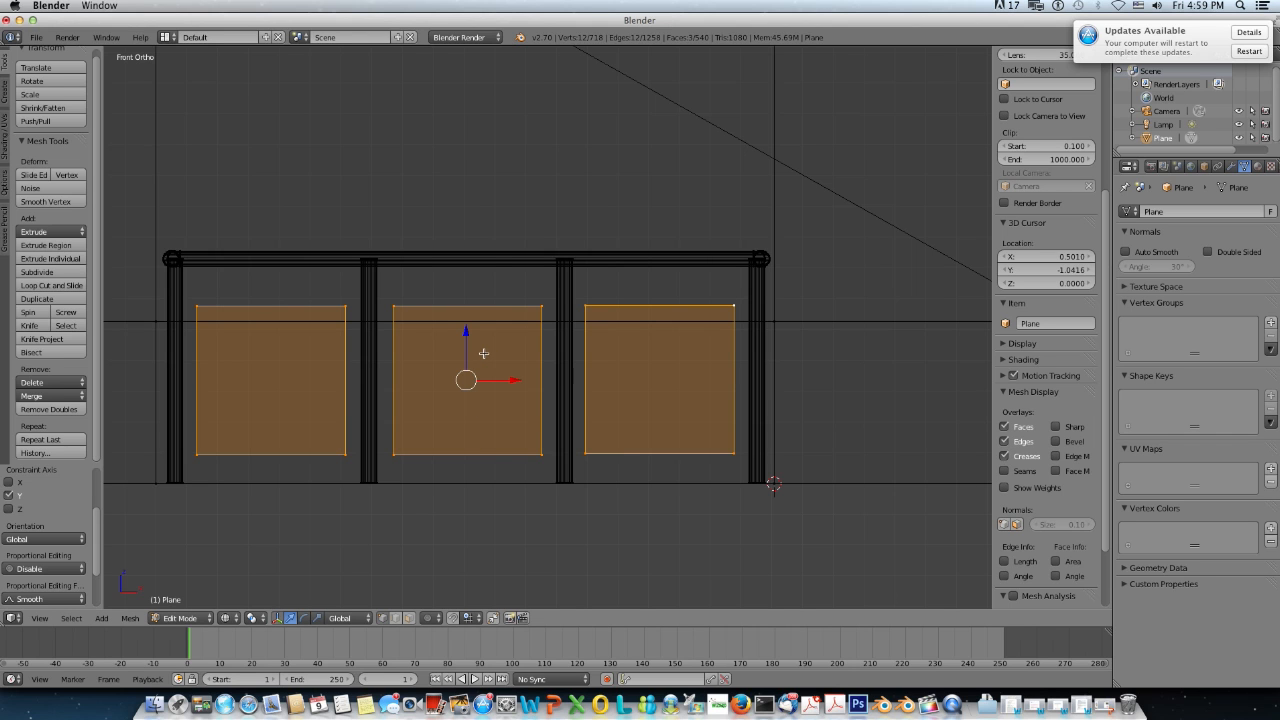
# Step: Scale the three panels to about 1.2 times along Z and raise them to just below the front handrail
pyautogui.press('s')
pyautogui.press('z')
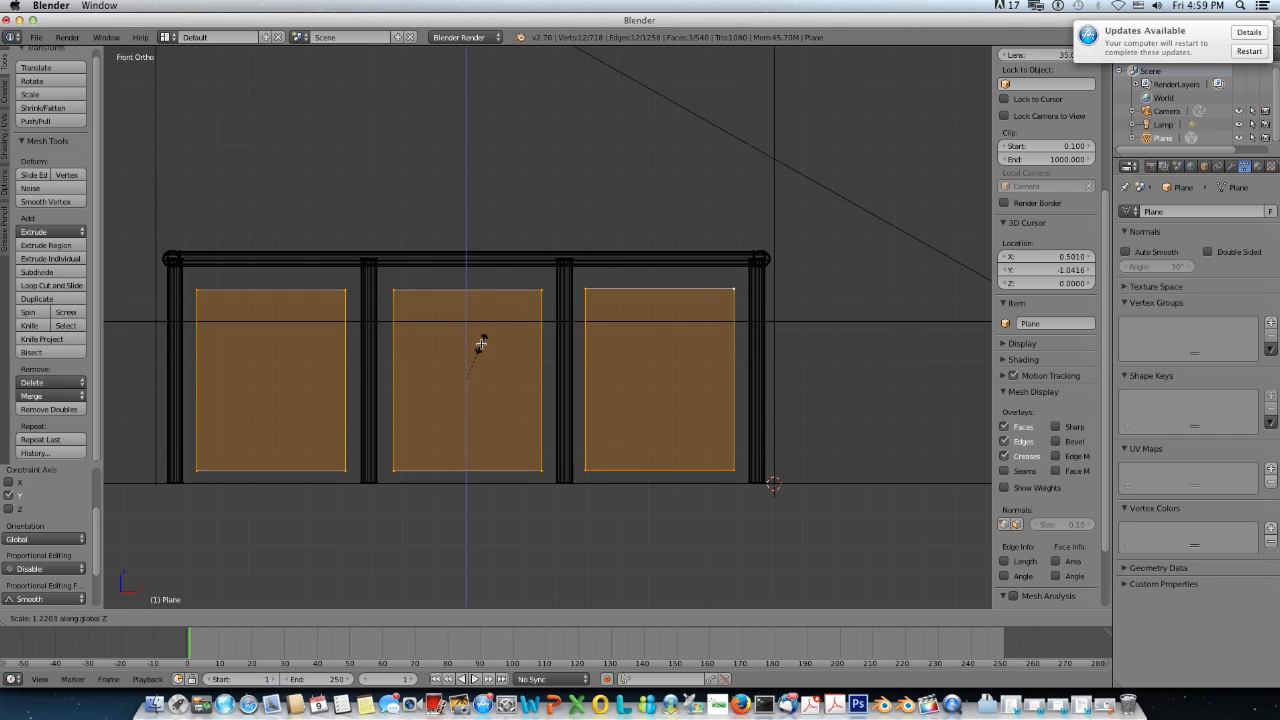
pyautogui.click(481, 343)
pyautogui.moveTo(467, 334); pyautogui.dragTo(467, 319)
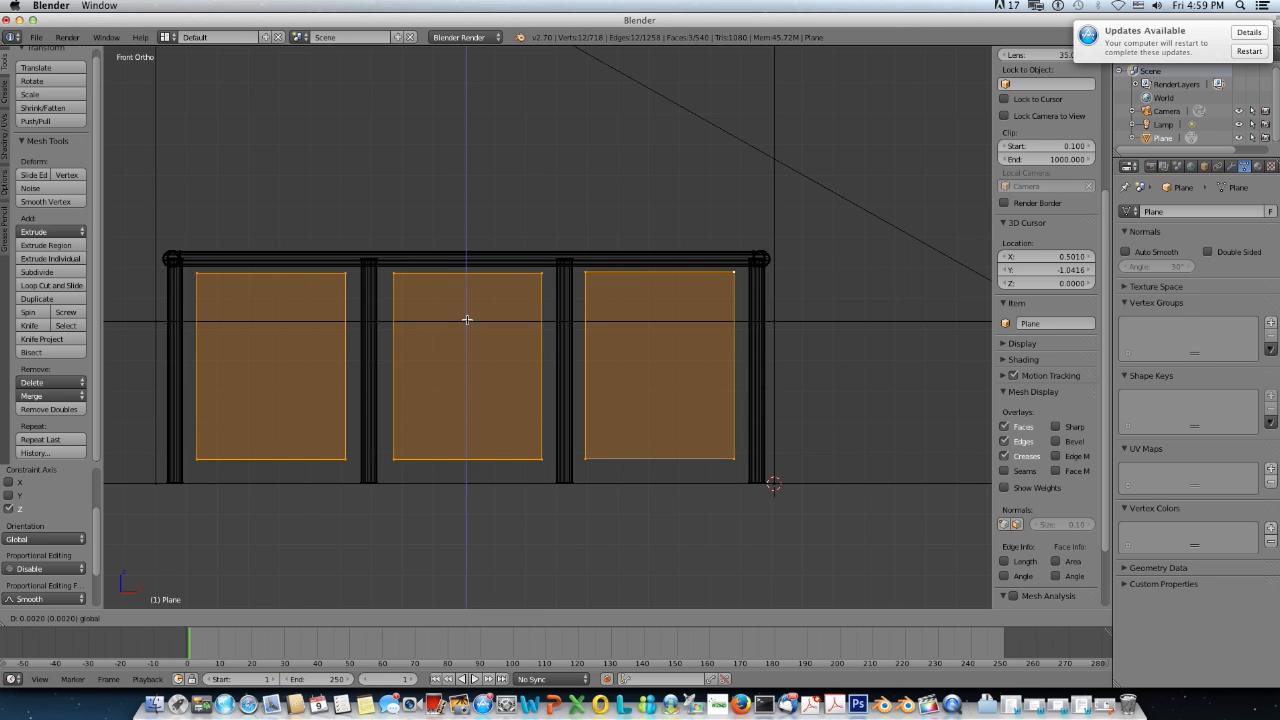
pyautogui.moveTo(467, 319); pyautogui.dragTo(467, 318)
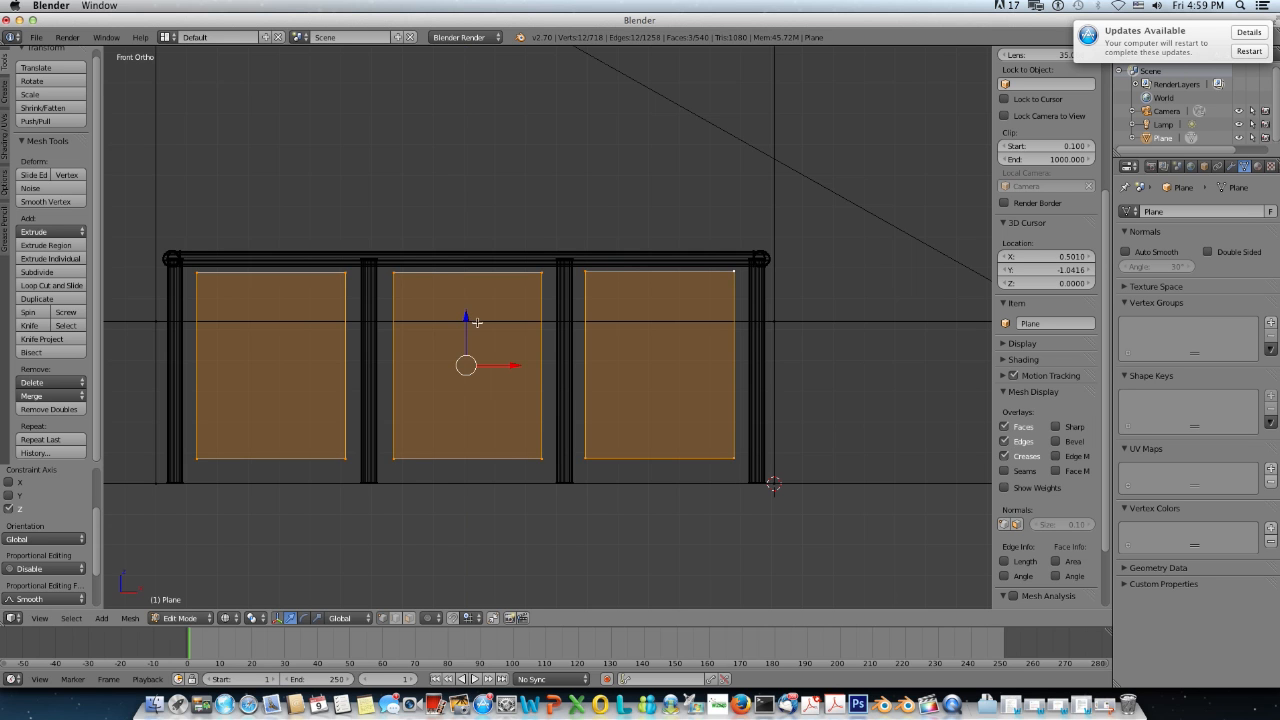
# Step: Extrude the three panels in place and move the new faces slightly along Y to give them thickness
pyautogui.scroll(-3, 467, 318)
pyautogui.moveTo(467, 318); pyautogui.dragTo(369, 347, button='middle')
pyautogui.press('KP_3')
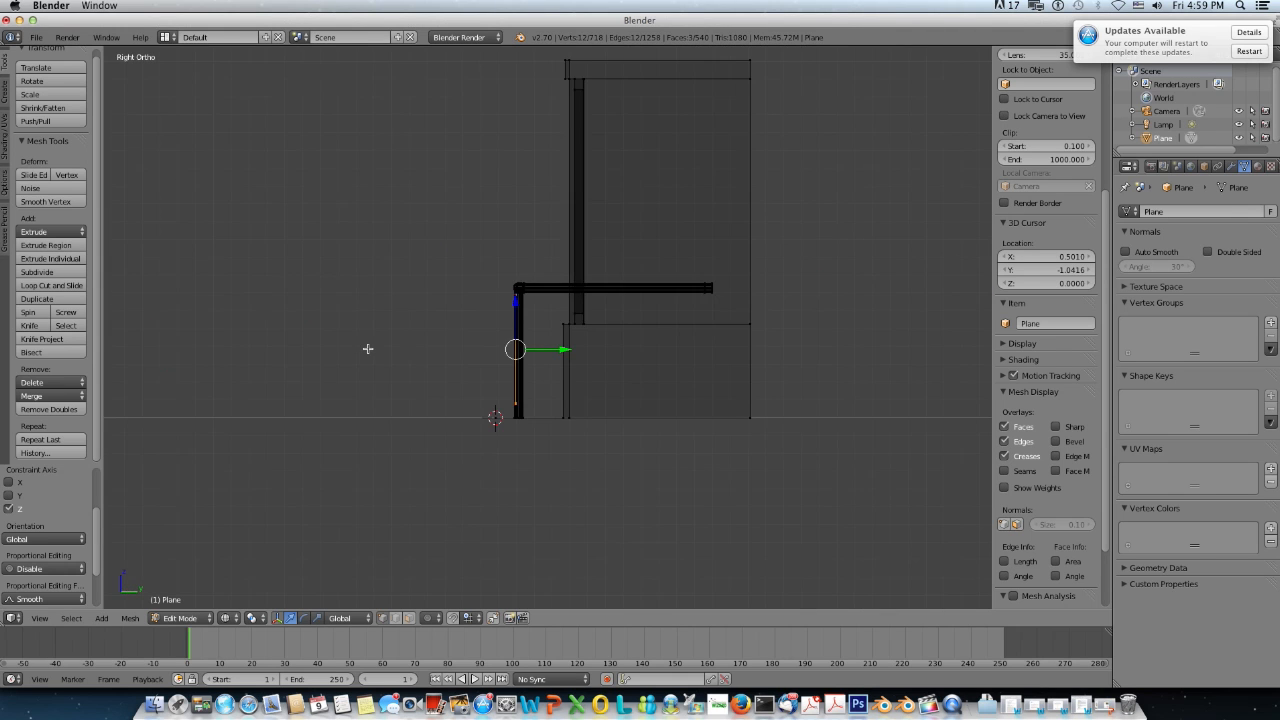
pyautogui.scroll(5, 370, 349)
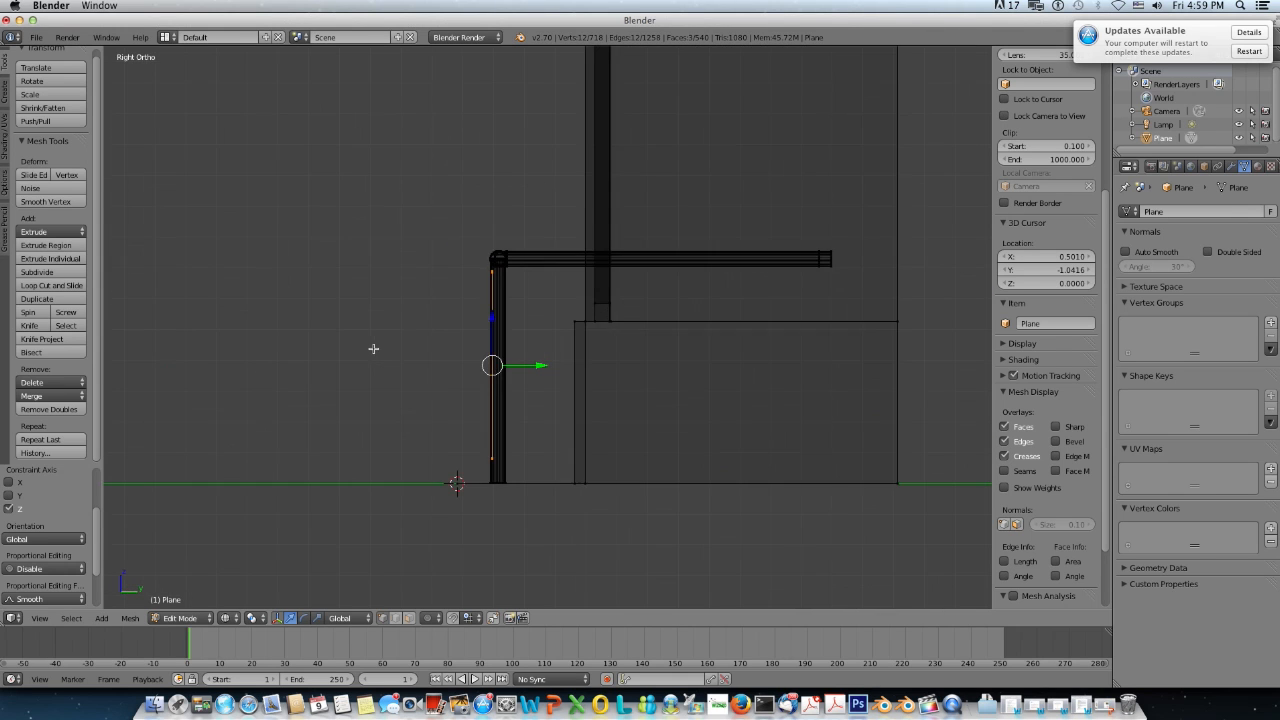
pyautogui.press('e')
pyautogui.rightClick(426, 330)
pyautogui.moveTo(516, 381); pyautogui.dragTo(508, 380)
pyautogui.scroll(-3, 486, 381)
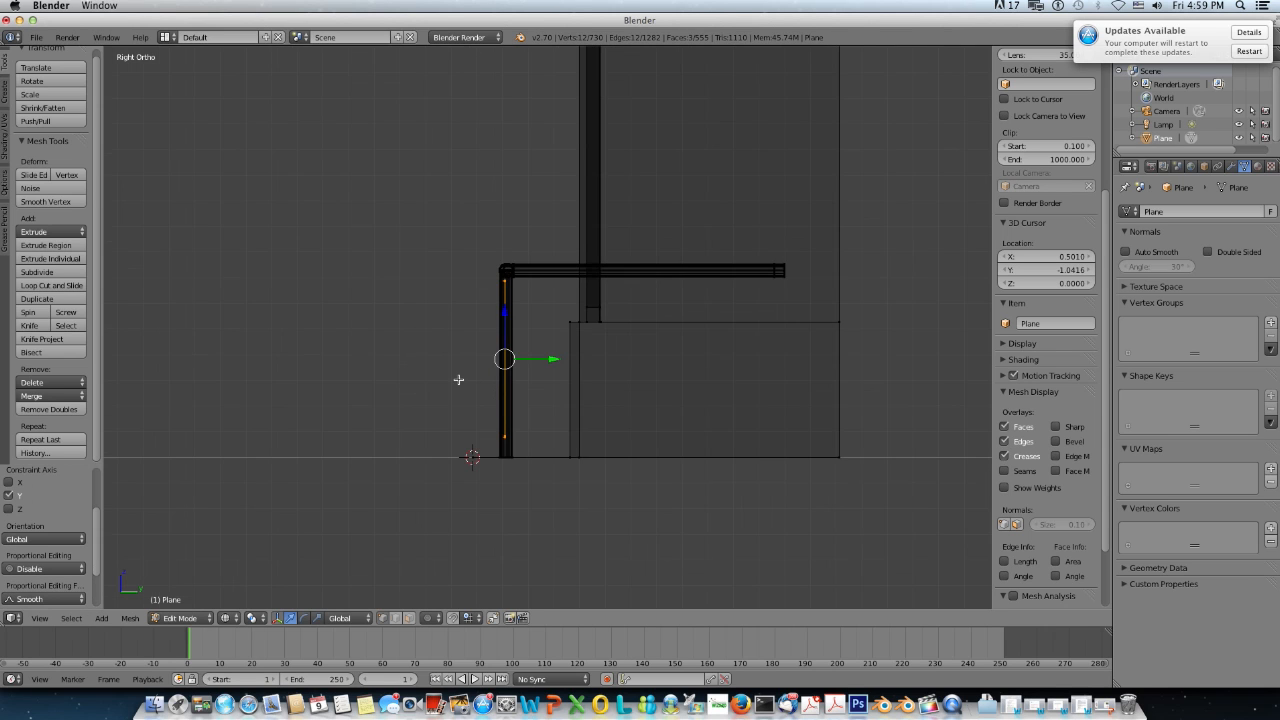
# Step: Select the complete top handrail with both side arms and duplicate it in place
pyautogui.moveTo(458, 380); pyautogui.dragTo(436, 255, button='middle')
pyautogui.scroll(4, 499, 352)
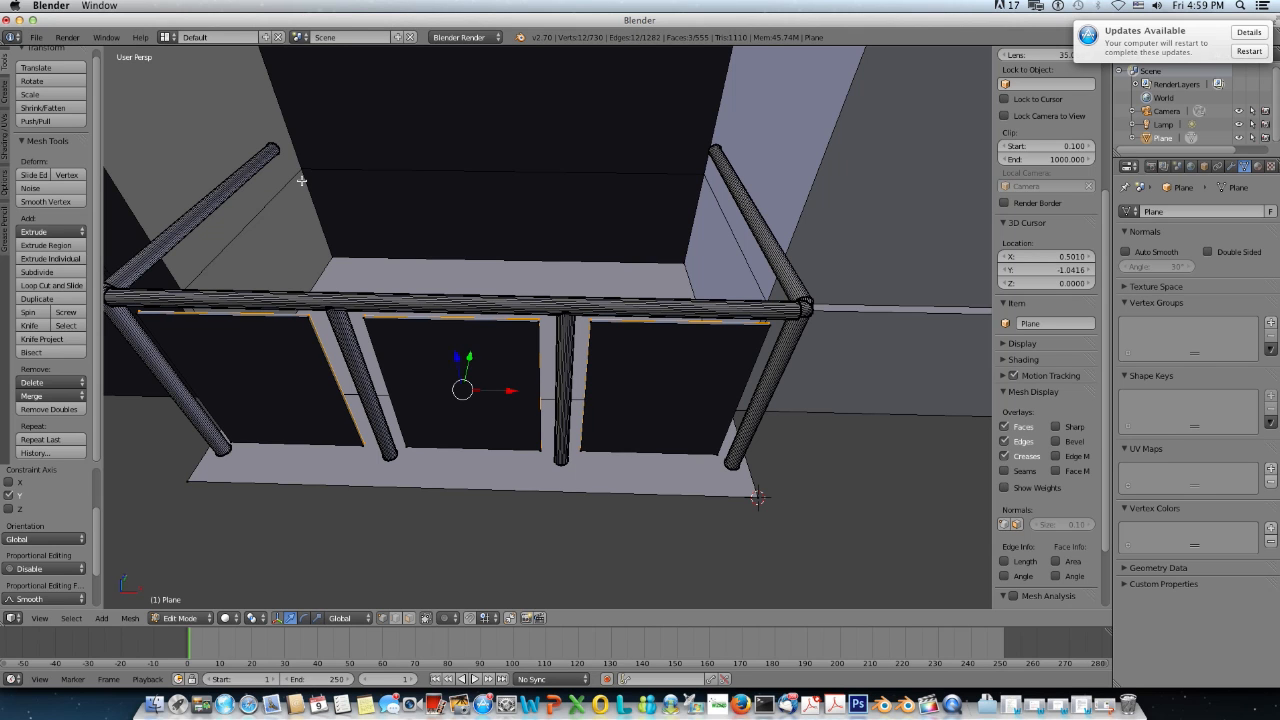
pyautogui.press('a')
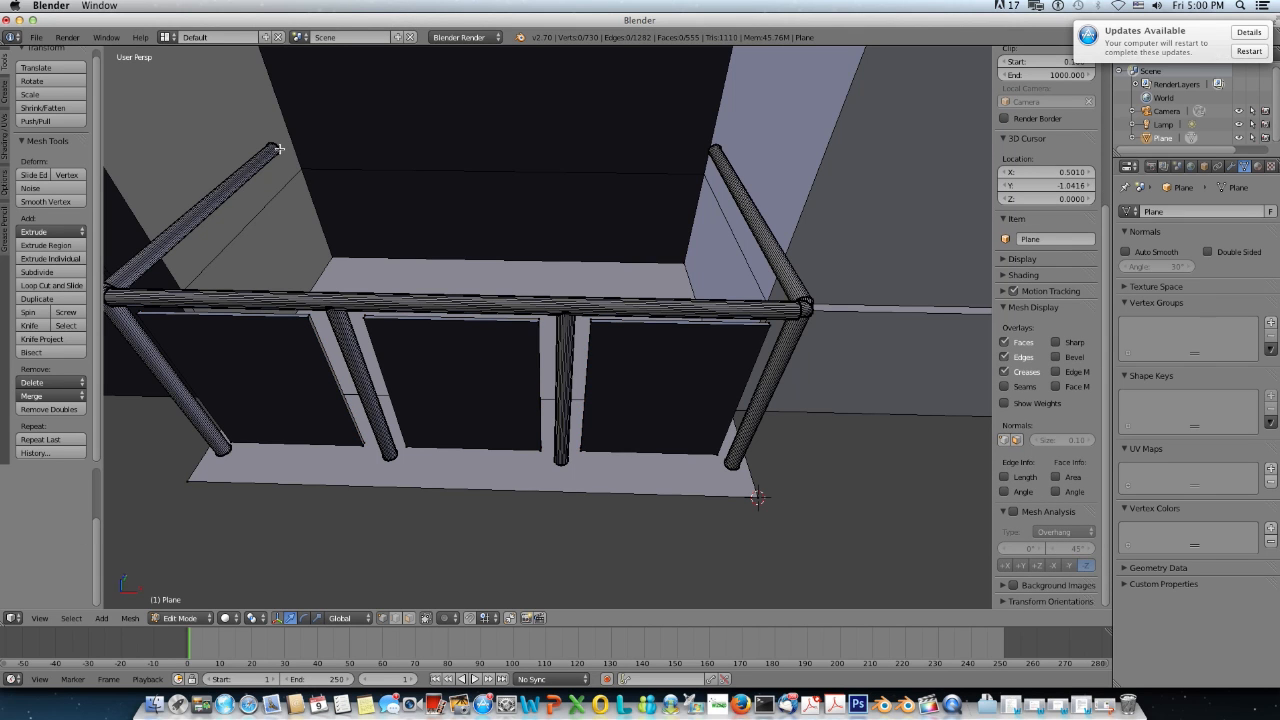
pyautogui.press('l')
pyautogui.scroll(-2, 280, 148)
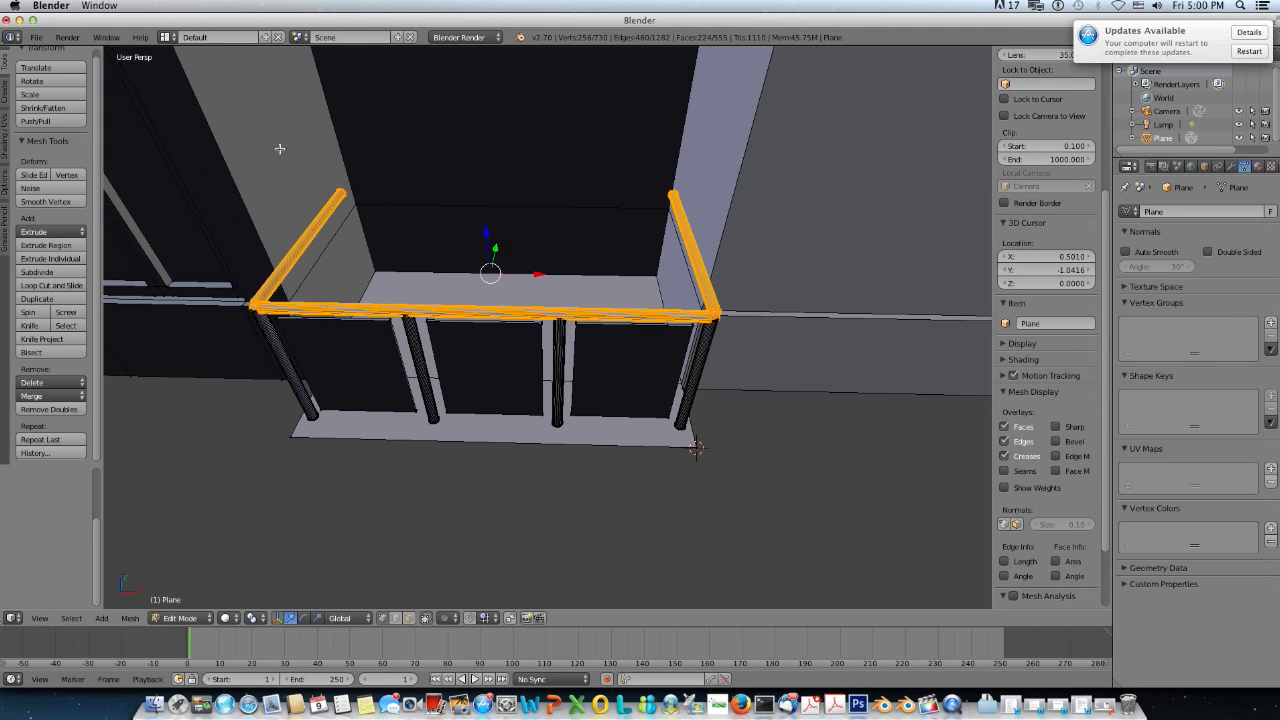
pyautogui.scroll(2, 280, 148)
pyautogui.hotkey('shift', 'd')
pyautogui.rightClick(288, 171)
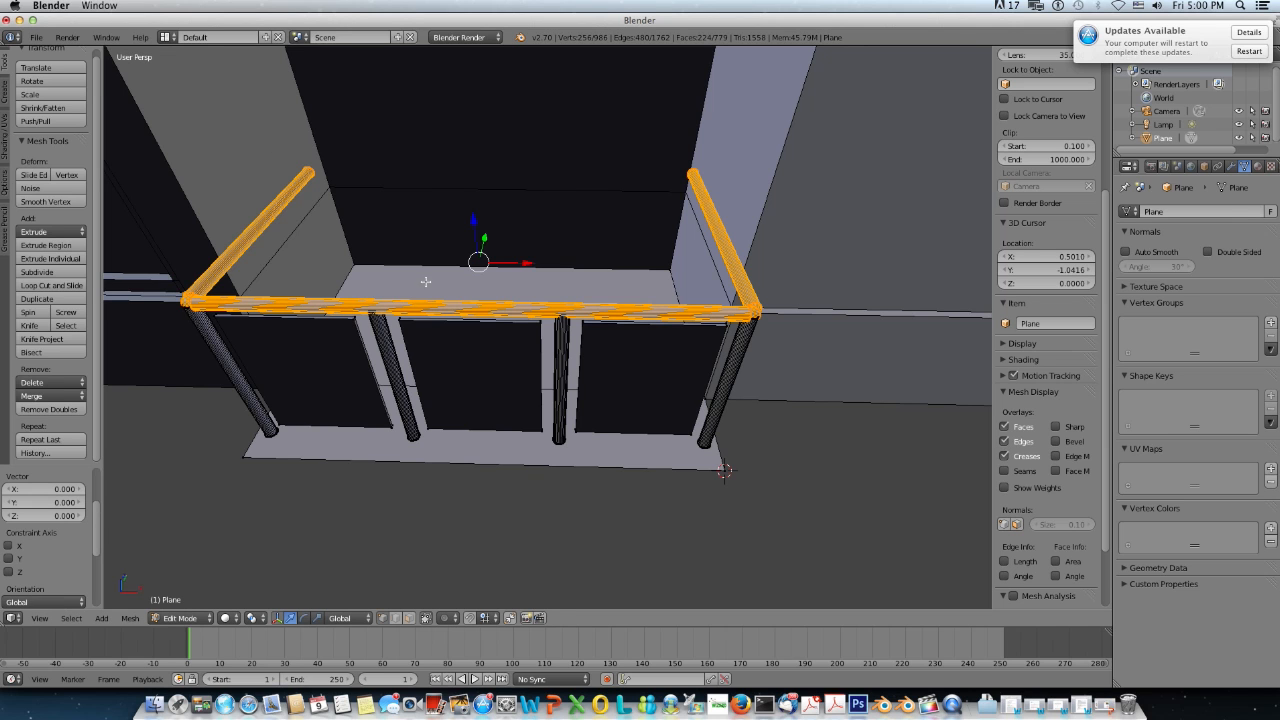
# Step: Move the duplicated handrail about -0.0695 along Z, down to the feet of the posts, as a bottom rail
pyautogui.press('KP_1')
pyautogui.press('g')
pyautogui.press('z')
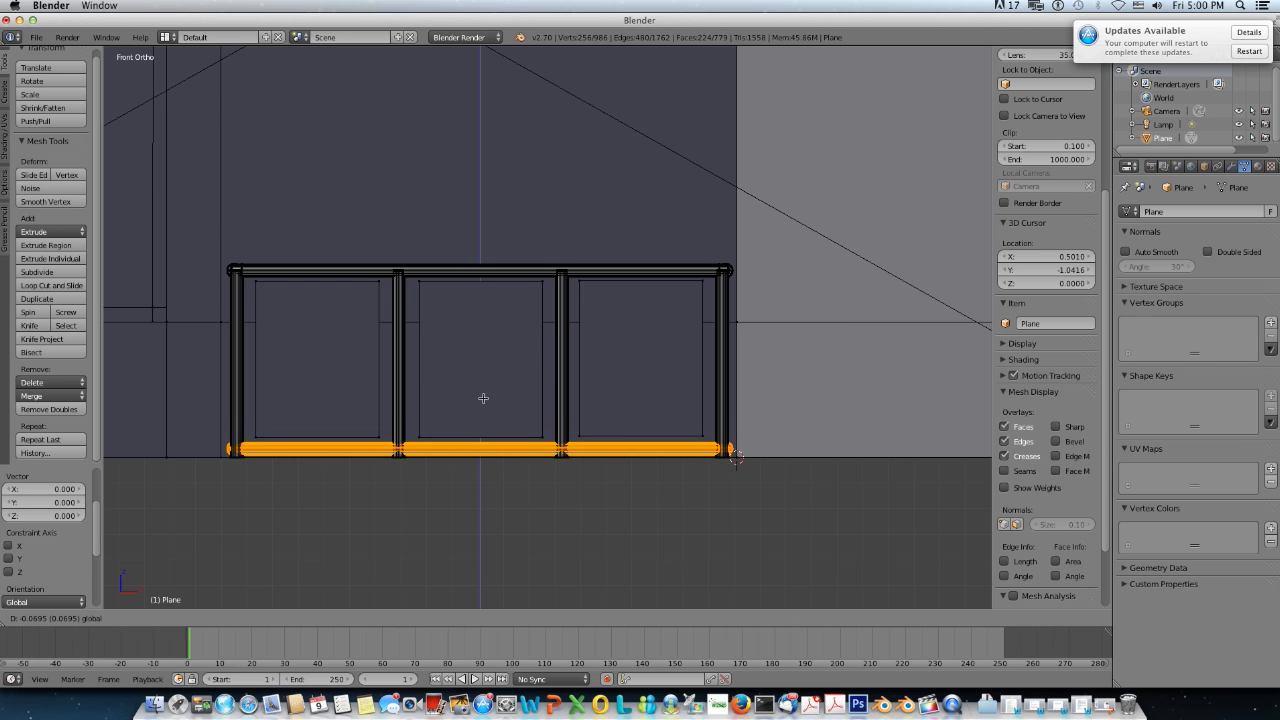
pyautogui.click(483, 398)
# Step: Examine how the bottom rail fits against the posts, panels and balcony floor from the side
pyautogui.scroll(2, 496, 393)
pyautogui.moveTo(497, 397); pyautogui.dragTo(477, 447, button='middle')
pyautogui.scroll(-4, 457, 396)
pyautogui.scroll(1, 471, 418)
pyautogui.scroll(1, 487, 423)
pyautogui.scroll(-1, 505, 441)
pyautogui.scroll(1, 505, 441)
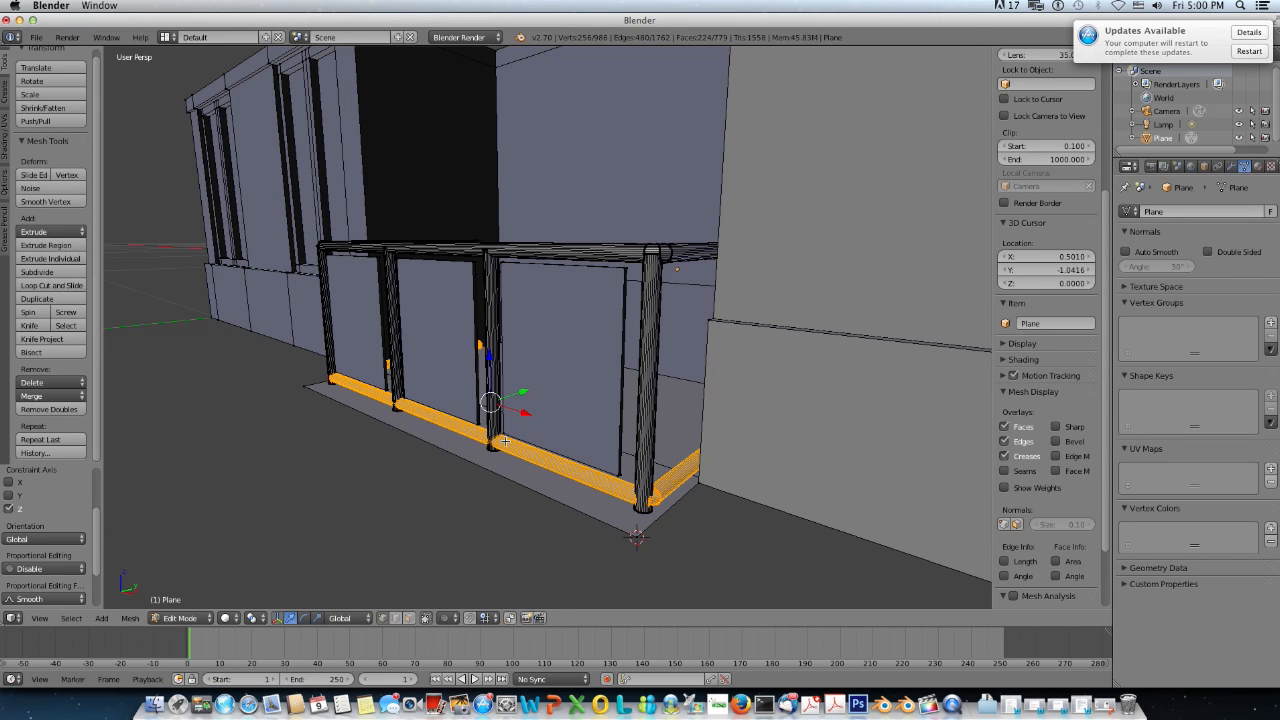
# Step: Inspect the railing with its bottom rail up close, in wireframe and in Object Mode
pyautogui.scroll(1, 505, 441)
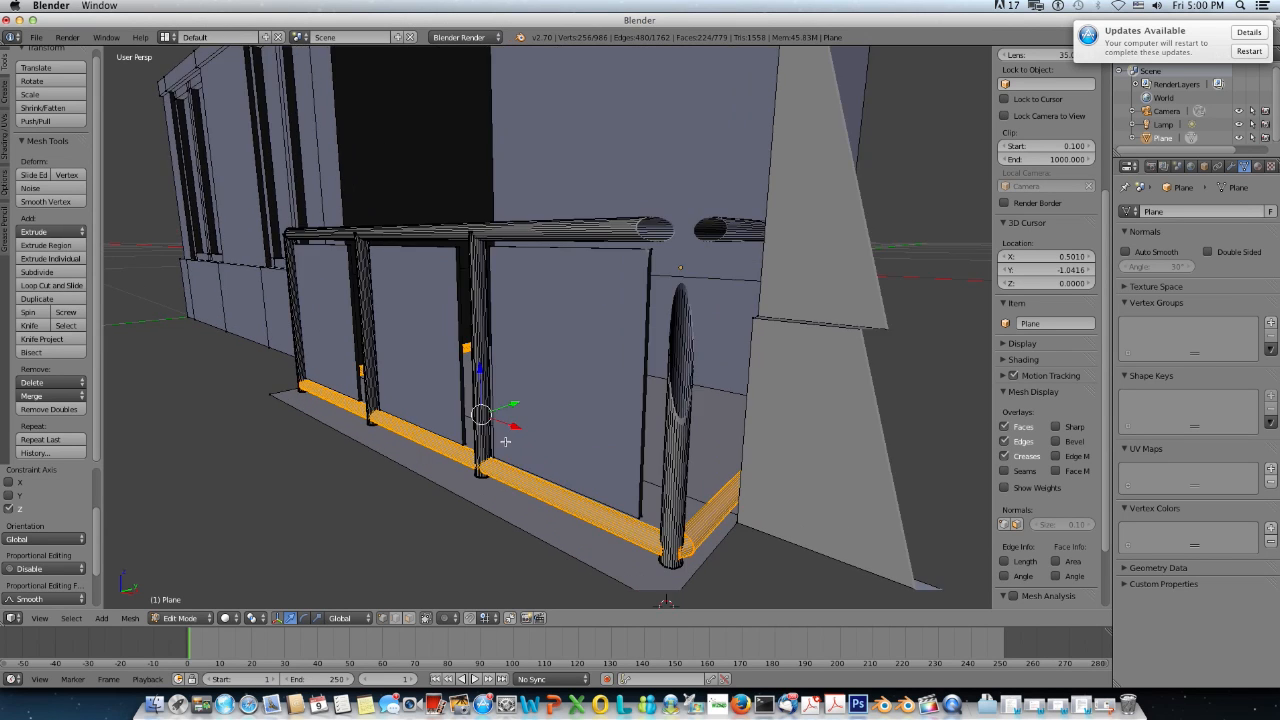
pyautogui.scroll(-1, 505, 441)
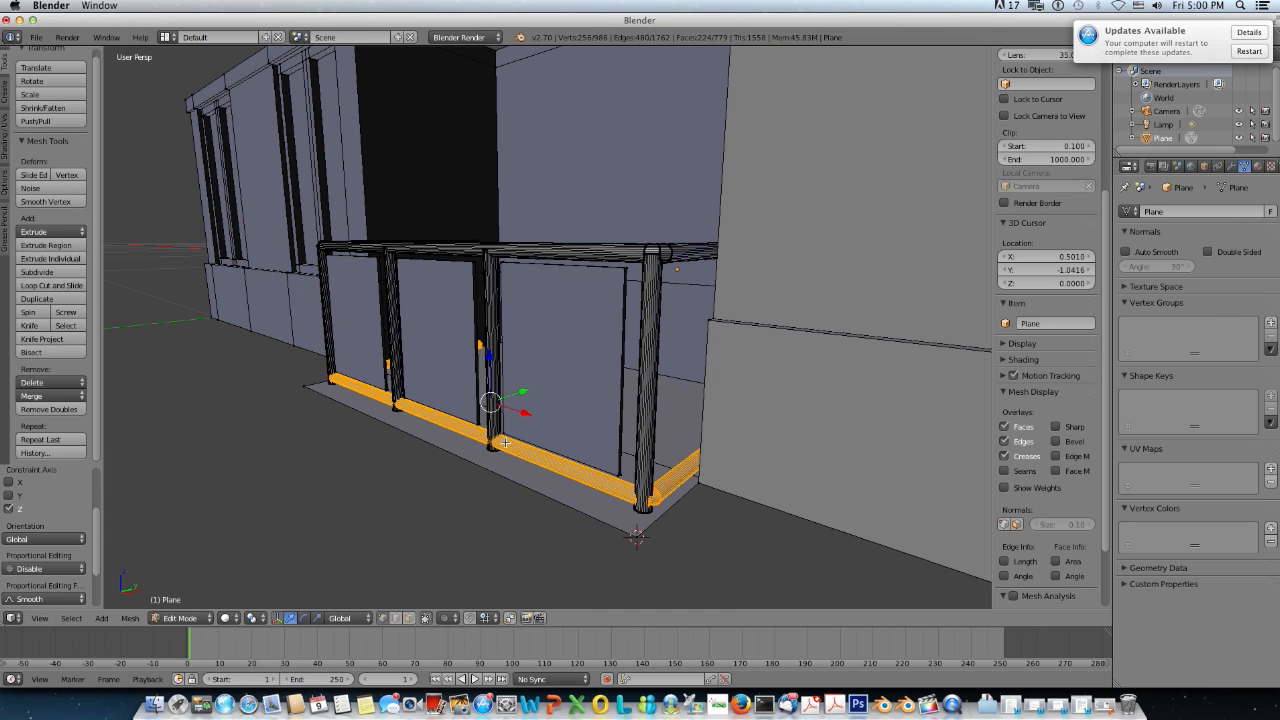
pyautogui.press('z')
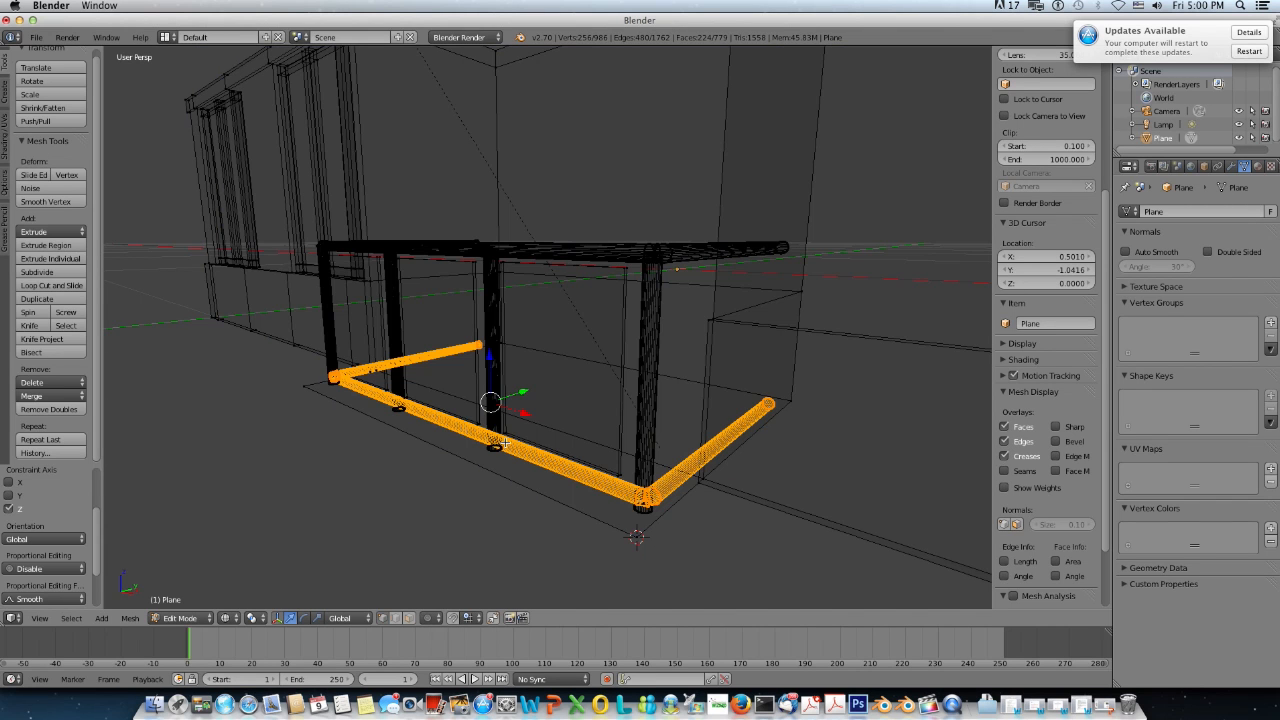
pyautogui.press('z')
pyautogui.scroll(-2, 505, 441)
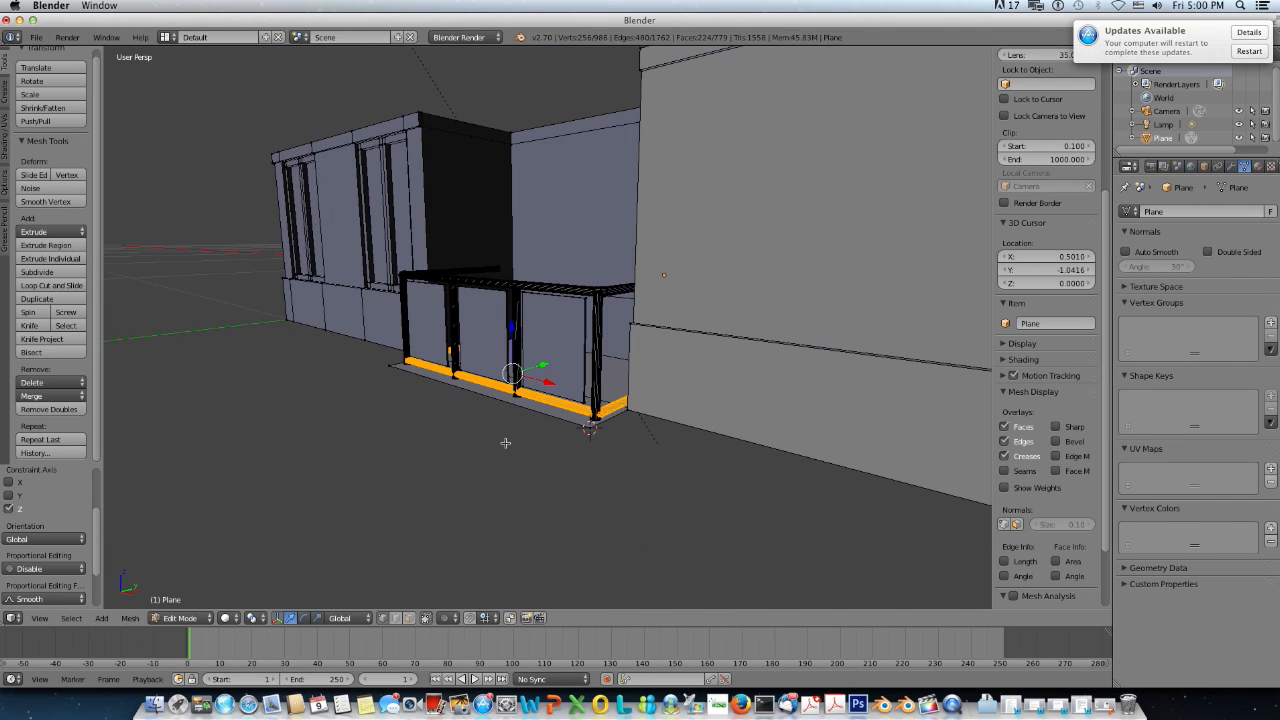
pyautogui.press('Tab')
pyautogui.scroll(6, 528, 443)
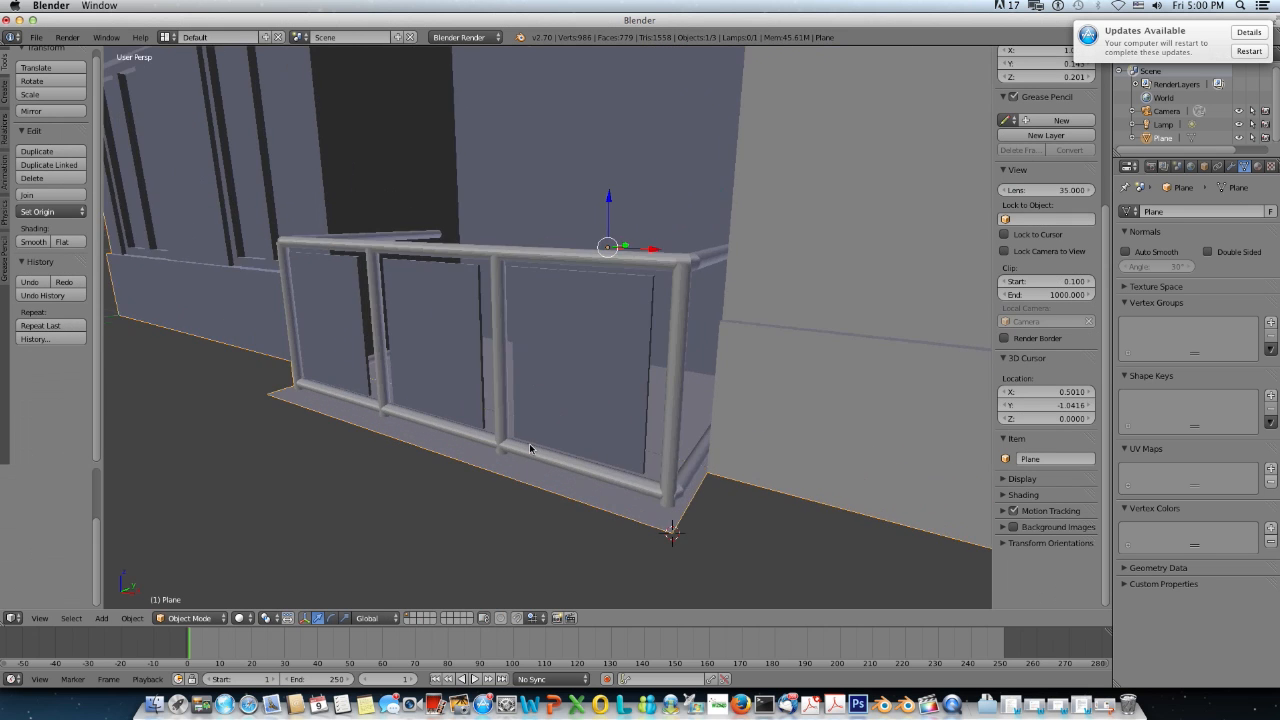
pyautogui.scroll(-3, 538, 434)
pyautogui.moveTo(539, 432)
pyautogui.mouseDown(button='middle')
pyautogui.moveTo(489, 437)
pyautogui.moveTo(600, 420)
pyautogui.moveTo(538, 457)
pyautogui.moveTo(533, 446)
pyautogui.mouseUp(button='middle')
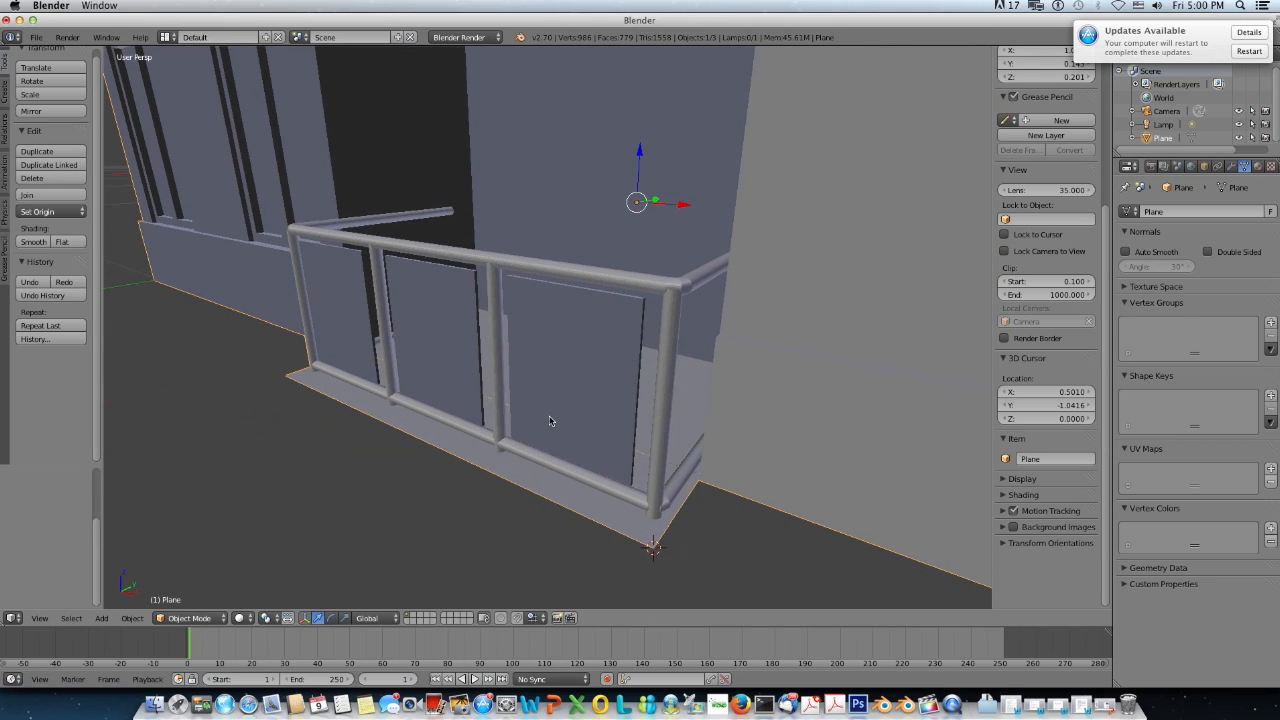
# Step: Duplicate the front panel beside the +X corner post in place and rotate the copy 90 degrees about Z
pyautogui.press('Tab')
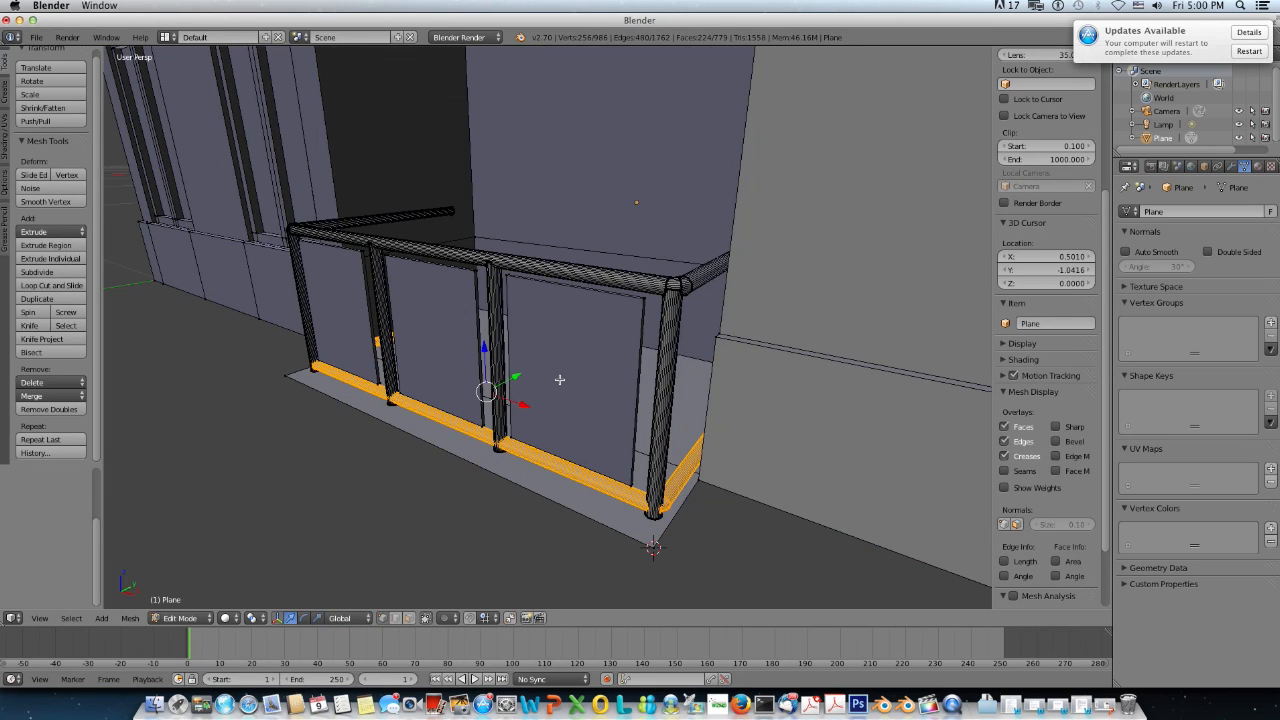
pyautogui.press('a')
pyautogui.press('l')
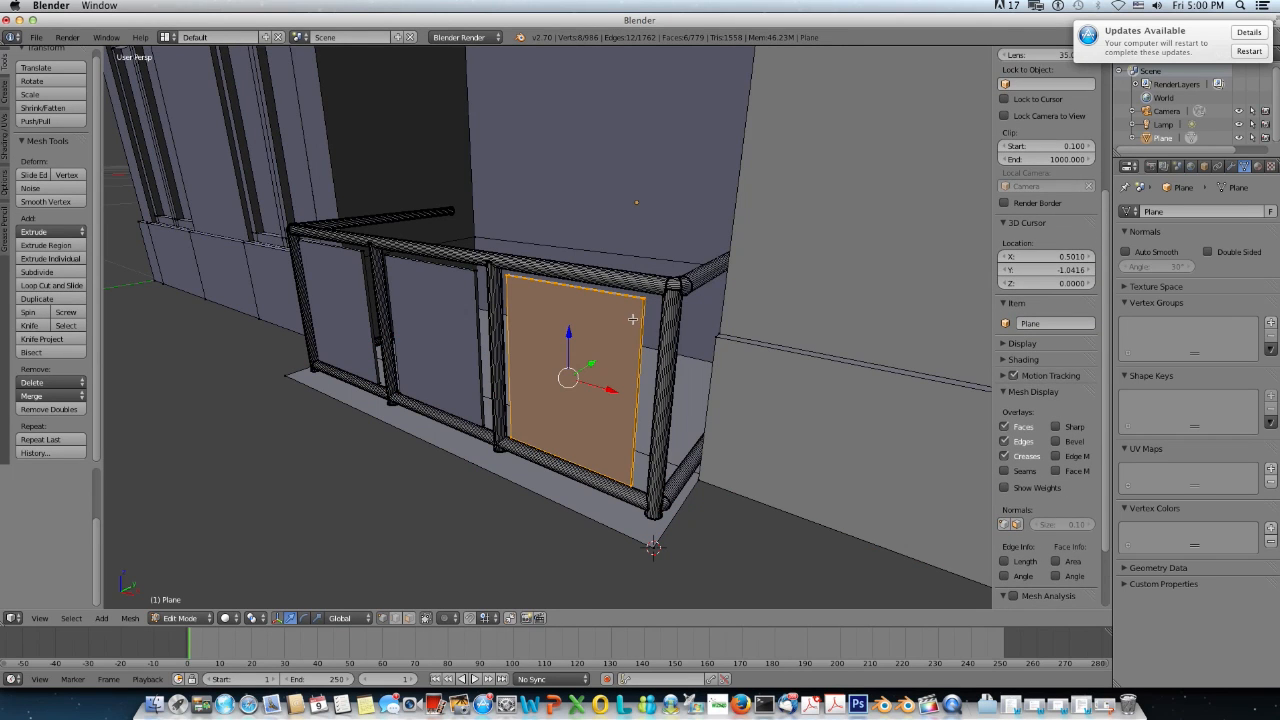
pyautogui.hotkey('shift', 'd')
pyautogui.rightClick(629, 323)
pyautogui.press('KP_7')
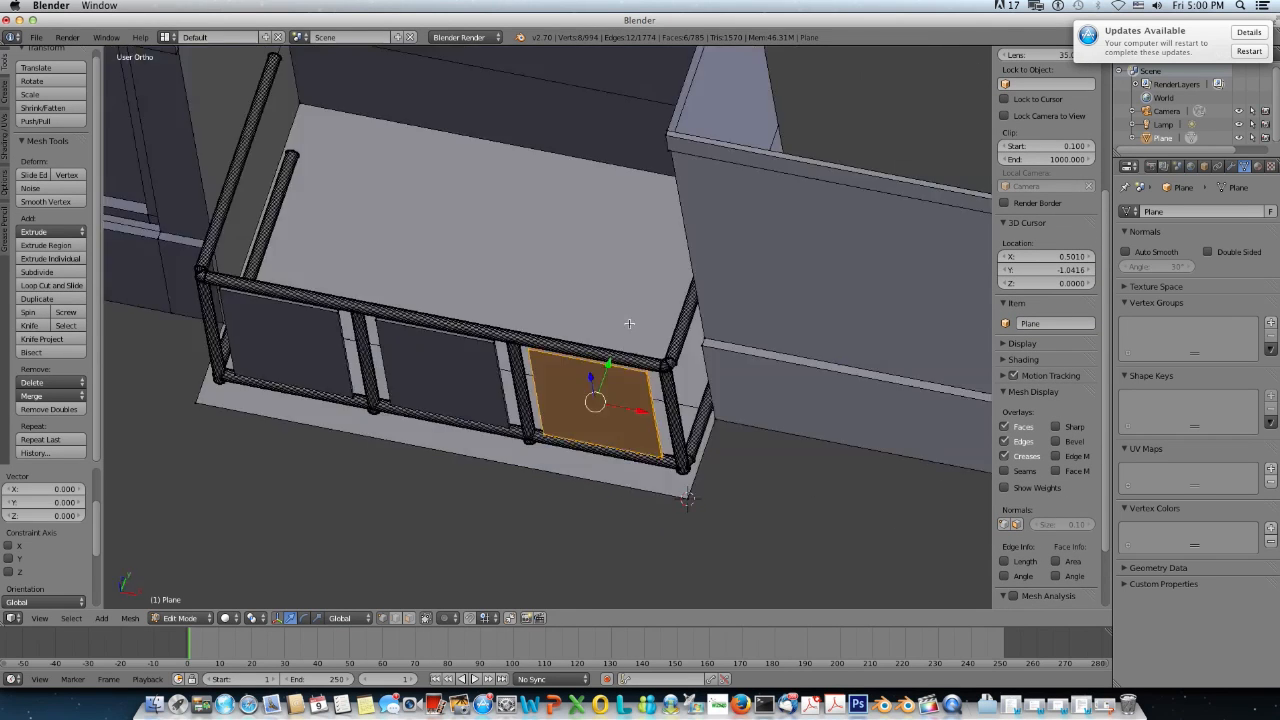
pyautogui.write('r')
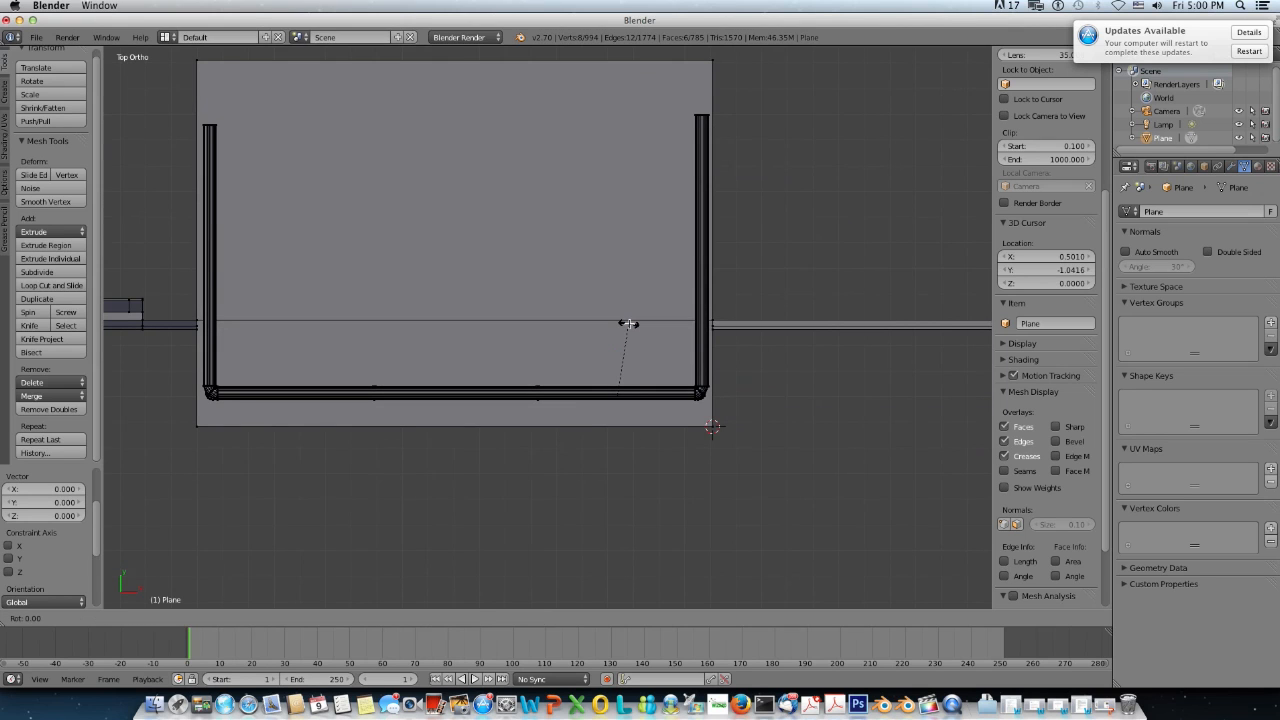
pyautogui.write('90')
pyautogui.press('Return')
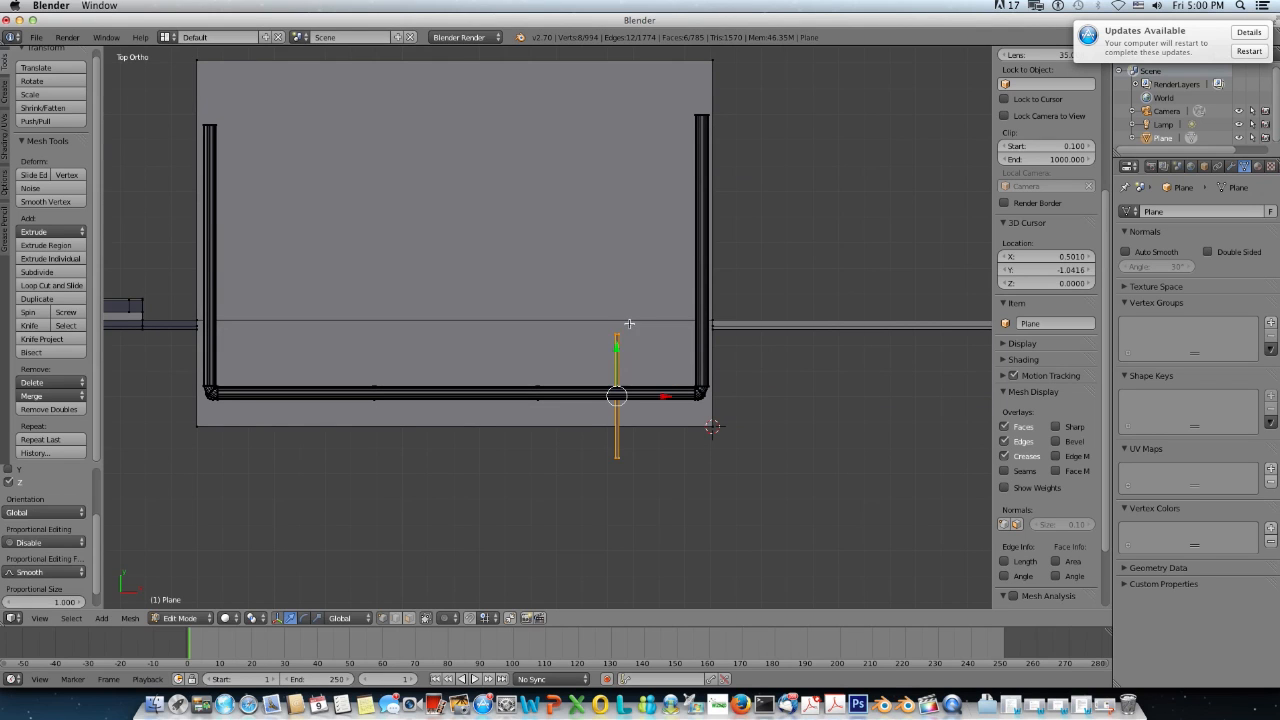
# Step: Move the rotated panel along Y and X until it sits under the side handrail at the +X end
pyautogui.moveTo(617, 349); pyautogui.dragTo(627, 260)
pyautogui.moveTo(662, 308); pyautogui.dragTo(748, 317)
pyautogui.moveTo(763, 402); pyautogui.dragTo(656, 289, button='middle')
pyautogui.moveTo(689, 380); pyautogui.dragTo(676, 383)
pyautogui.moveTo(676, 383)
pyautogui.mouseDown(button='middle')
pyautogui.moveTo(730, 382)
pyautogui.moveTo(637, 396)
pyautogui.moveTo(689, 405)
pyautogui.mouseUp(button='middle')
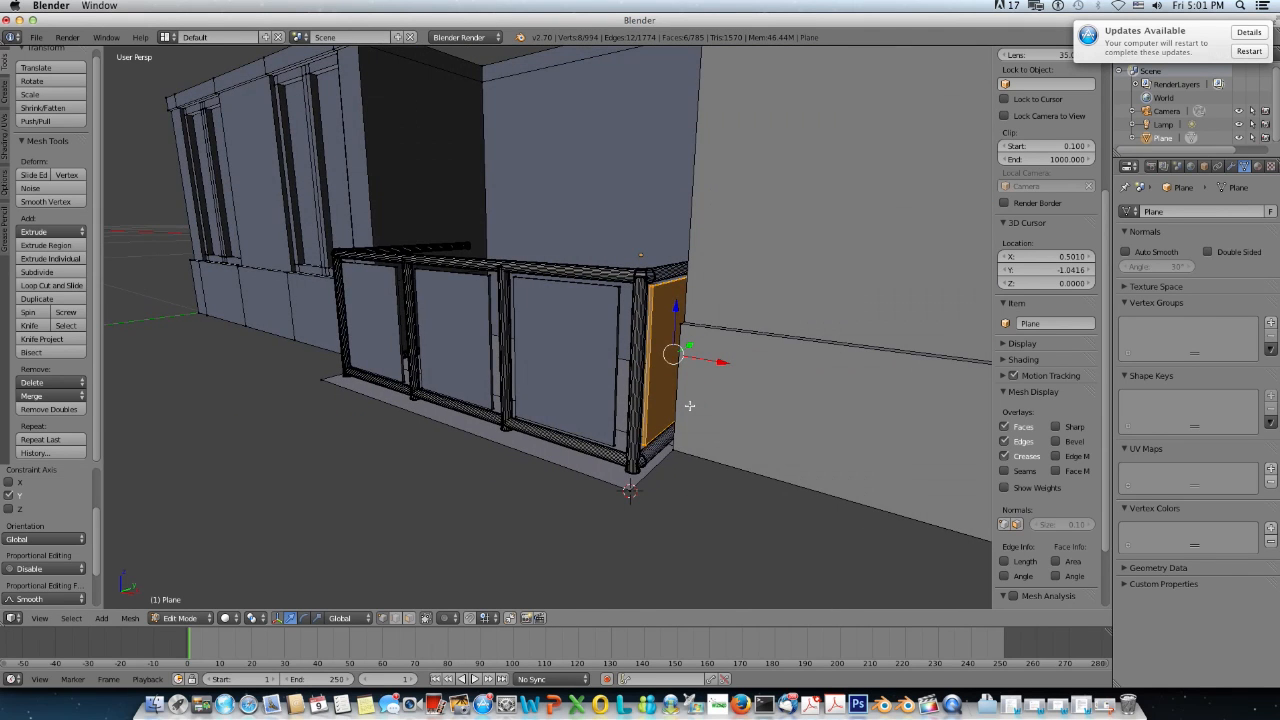
# Step: Duplicate the side panel and move the copy along X under the opposite side handrail, aligned in the front wireframe view
pyautogui.press('KP_1')
pyautogui.press('z')
pyautogui.scroll(4, 681, 408)
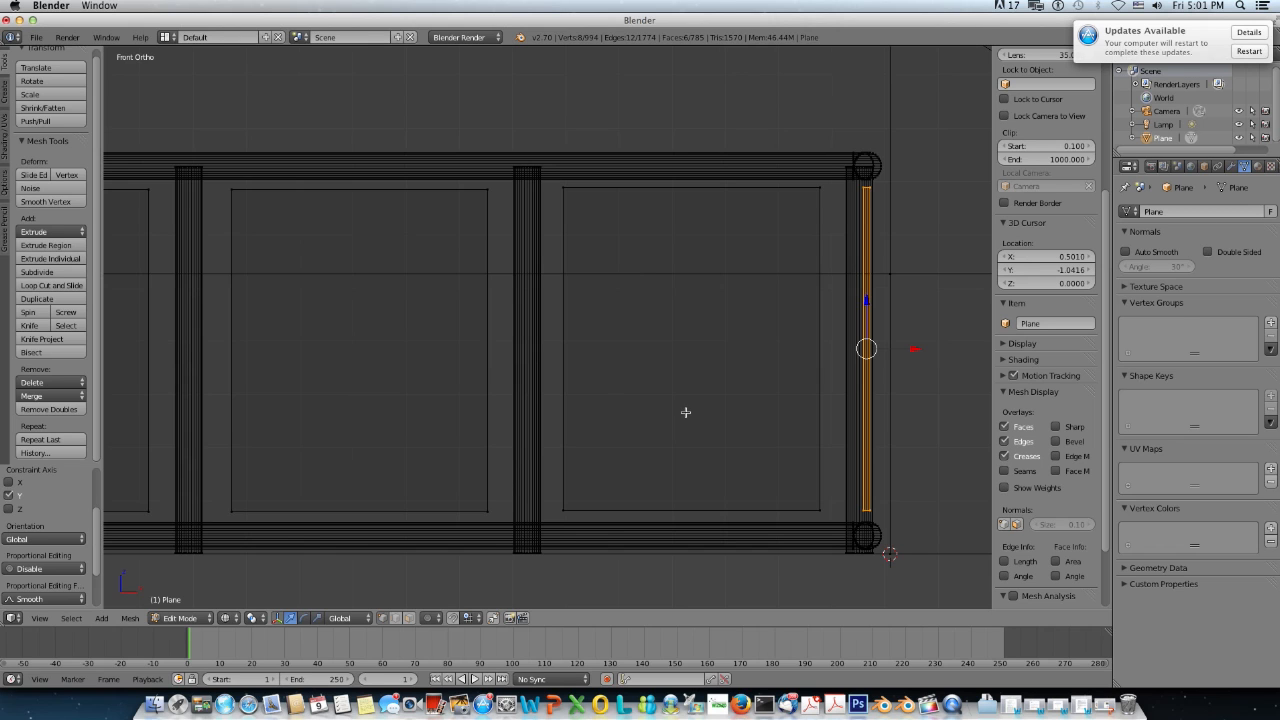
pyautogui.press('e')
pyautogui.press('Escape')
pyautogui.press('g')
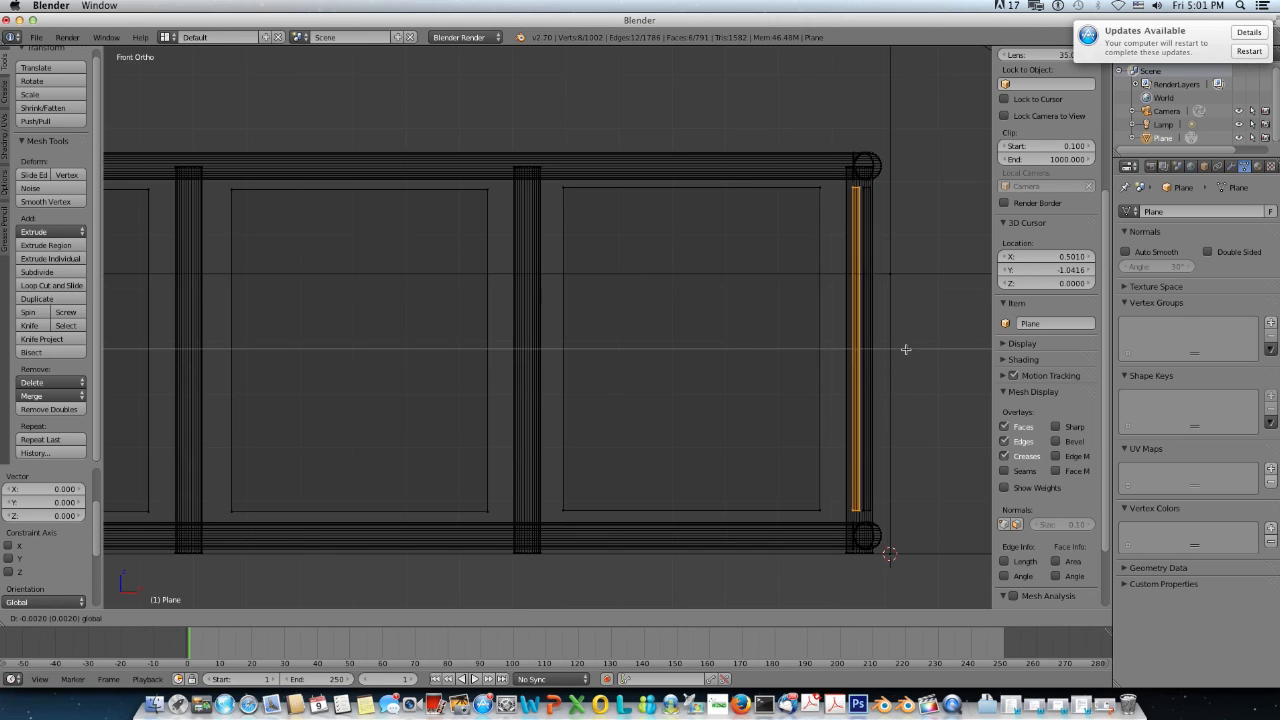
pyautogui.click(392, 367)
pyautogui.scroll(-5, 394, 373)
pyautogui.keyDown('shift'); pyautogui.moveTo(396, 381); pyautogui.dragTo(548, 395, button='middle'); pyautogui.keyUp('shift')
pyautogui.moveTo(652, 350); pyautogui.dragTo(464, 352)
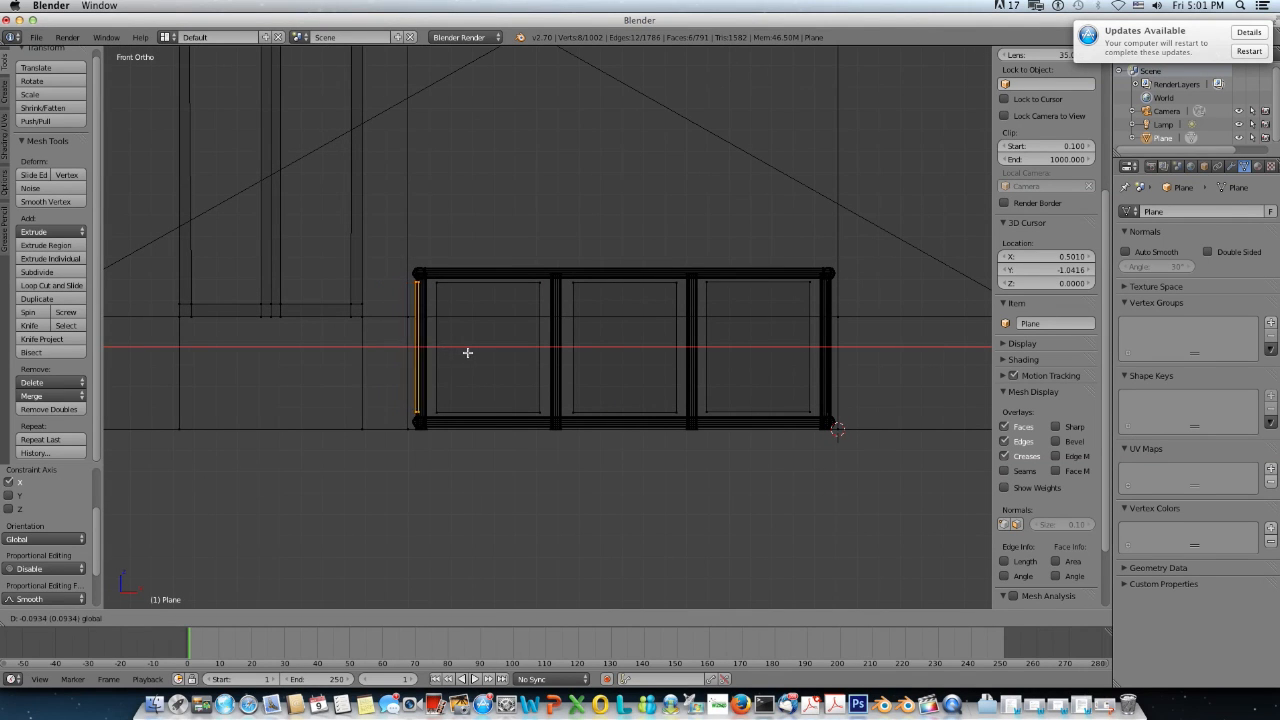
pyautogui.click(467, 354)
pyautogui.scroll(2, 467, 354)
pyautogui.scroll(-3, 467, 355)
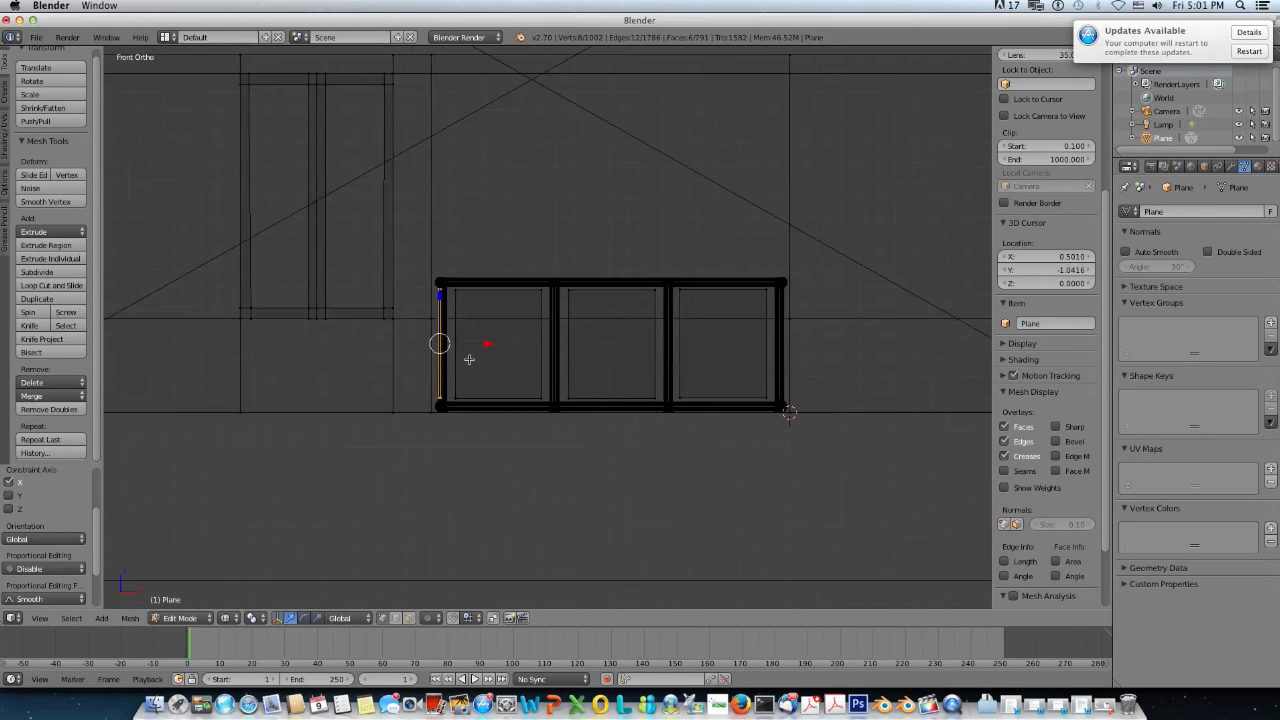
# Step: Deselect everything and preview the balcony and facade in Rendered shading, then return to Solid shading
pyautogui.press('a')
pyautogui.scroll(-3, 467, 356)
pyautogui.moveTo(483, 378); pyautogui.dragTo(438, 342, button='middle')
pyautogui.scroll(-3, 481, 324)
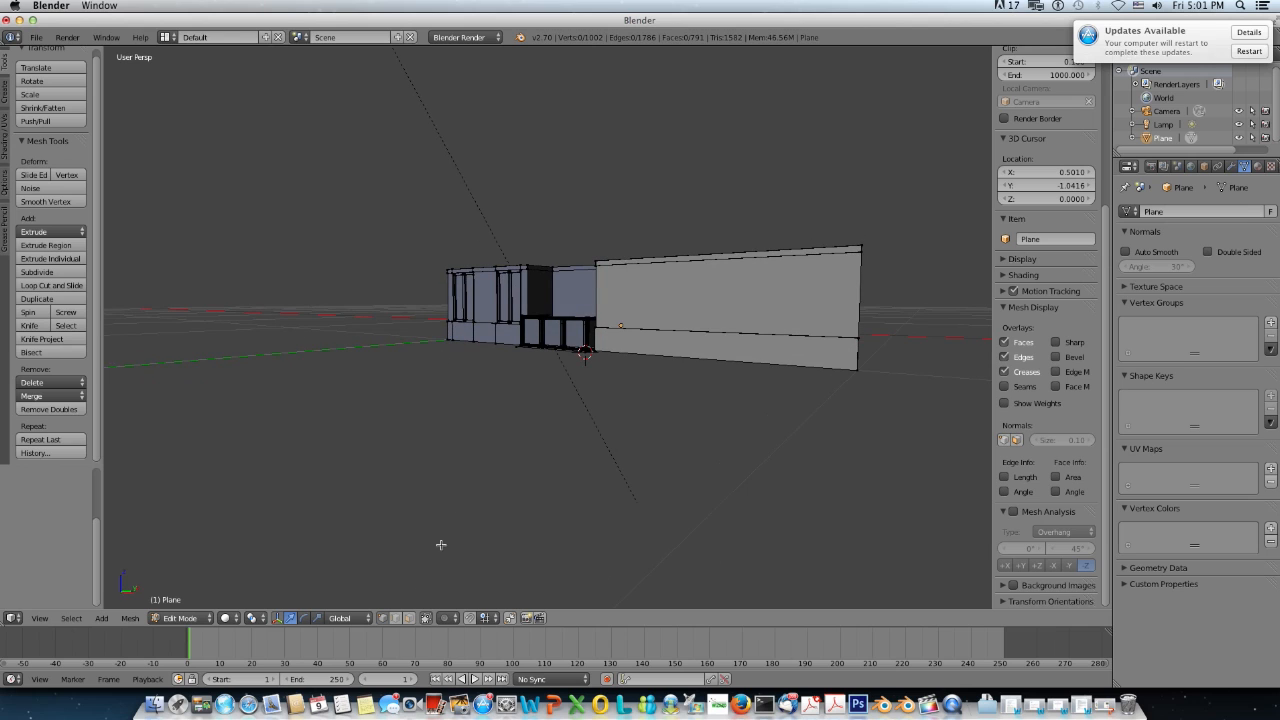
pyautogui.click(227, 618)
pyautogui.click(237, 544)
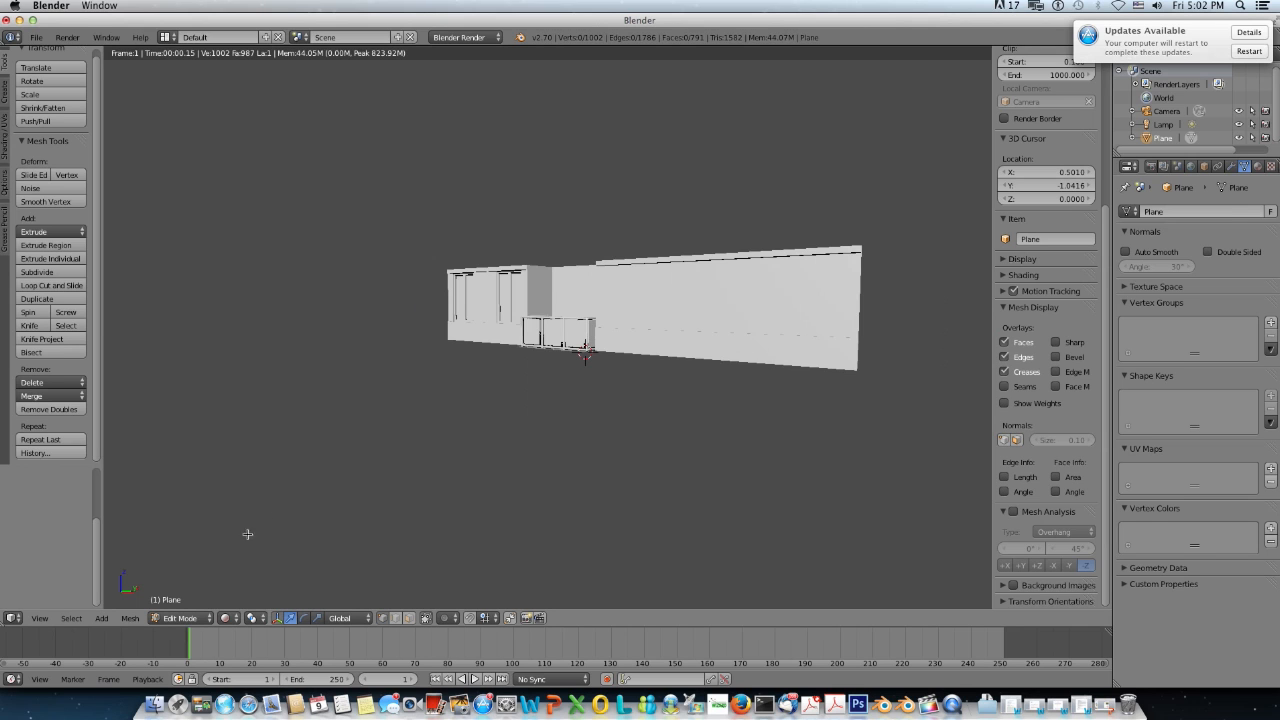
pyautogui.scroll(6, 503, 425)
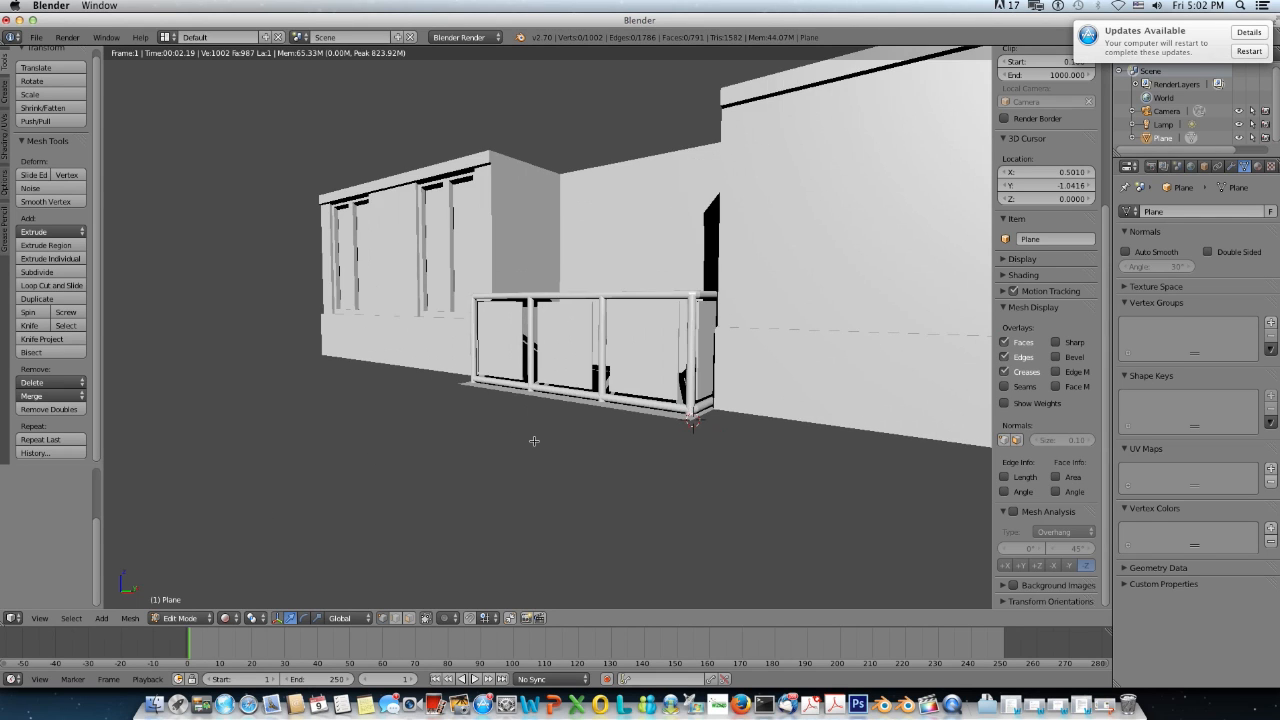
pyautogui.moveTo(546, 461); pyautogui.dragTo(560, 434, button='middle')
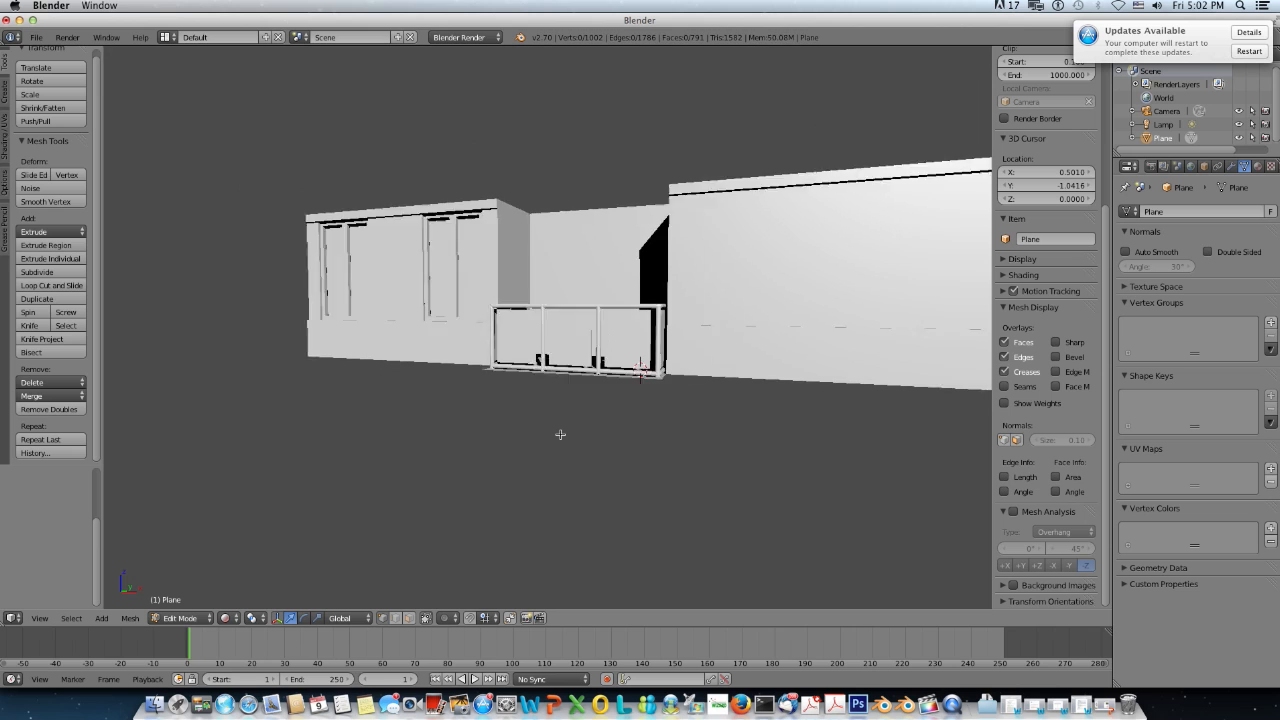
pyautogui.click(224, 618)
pyautogui.click(245, 575)
# Step: Try a Mirror modifier on the facade section, first across X and then across Y only, and remove the modifier
pyautogui.scroll(-2, 560, 424)
pyautogui.moveTo(562, 424)
pyautogui.mouseDown(button='middle')
pyautogui.moveTo(503, 443)
pyautogui.moveTo(414, 435)
pyautogui.moveTo(409, 457)
pyautogui.moveTo(457, 503)
pyautogui.moveTo(543, 506)
pyautogui.moveTo(571, 483)
pyautogui.moveTo(603, 503)
pyautogui.moveTo(554, 423)
pyautogui.mouseUp(button='middle')
pyautogui.scroll(2, 558, 422)
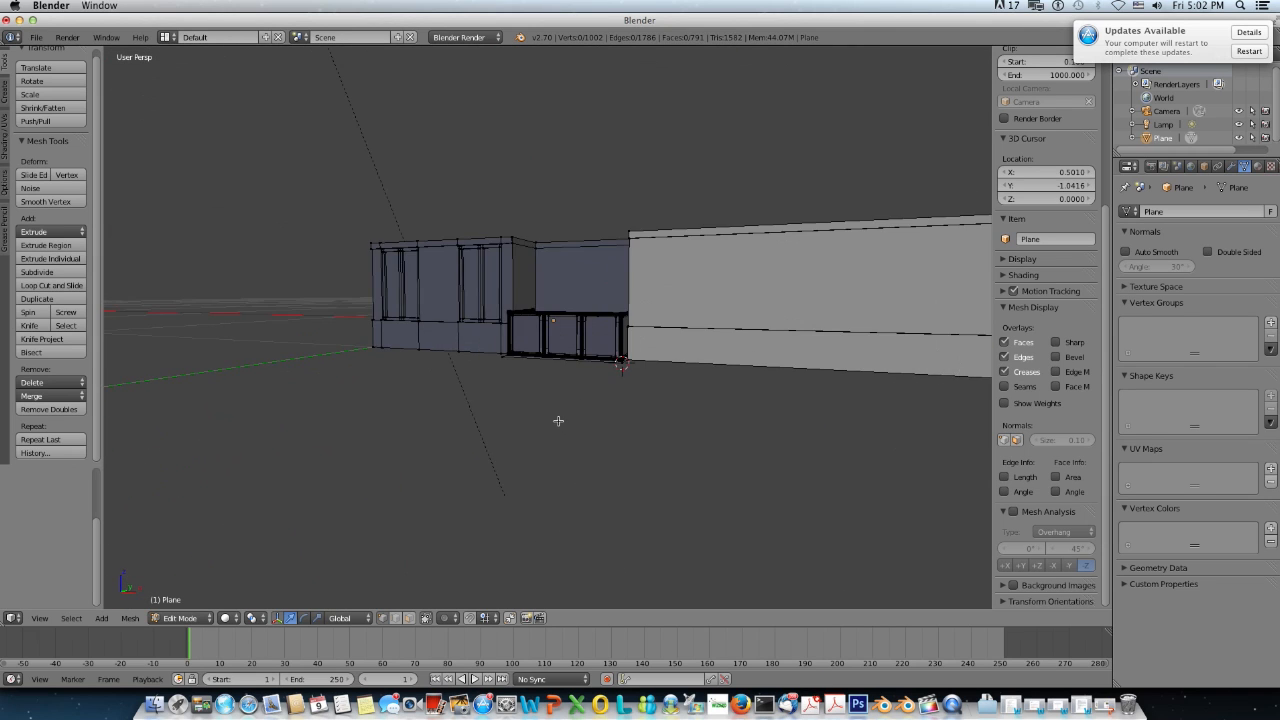
pyautogui.scroll(-3, 558, 421)
pyautogui.moveTo(563, 423); pyautogui.dragTo(492, 455, button='middle')
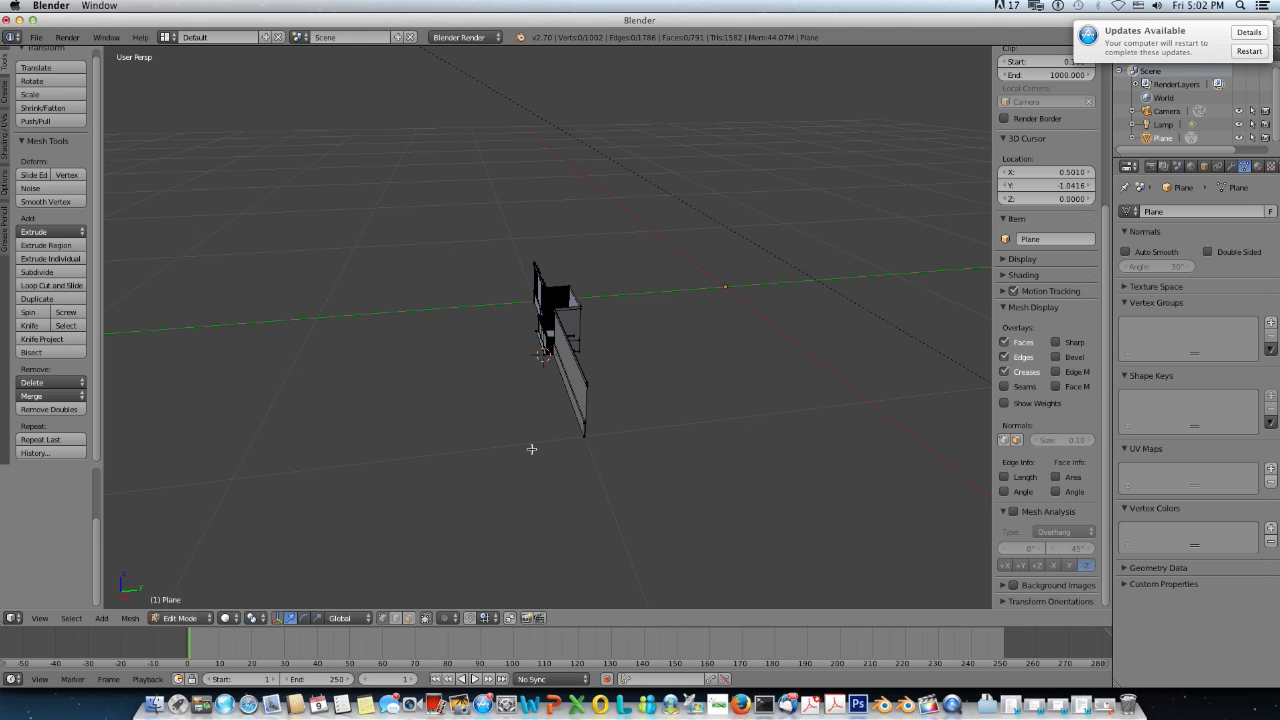
pyautogui.scroll(1, 530, 443)
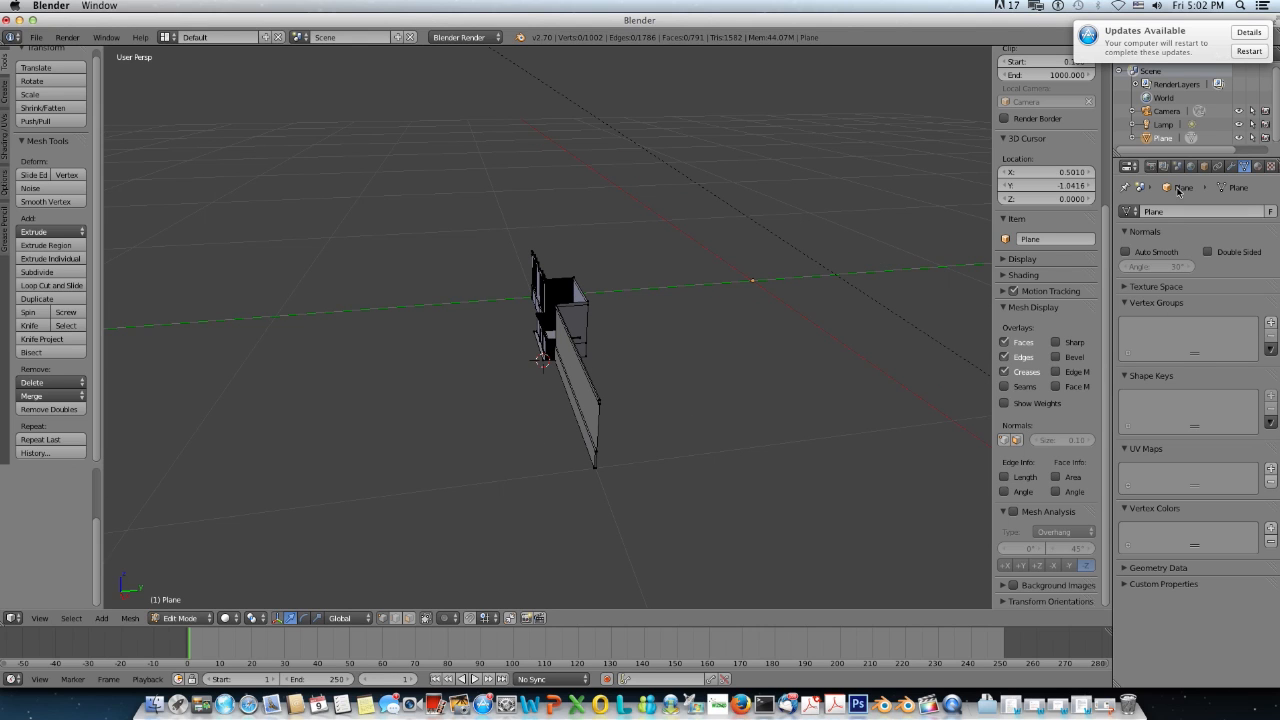
pyautogui.click(1231, 166)
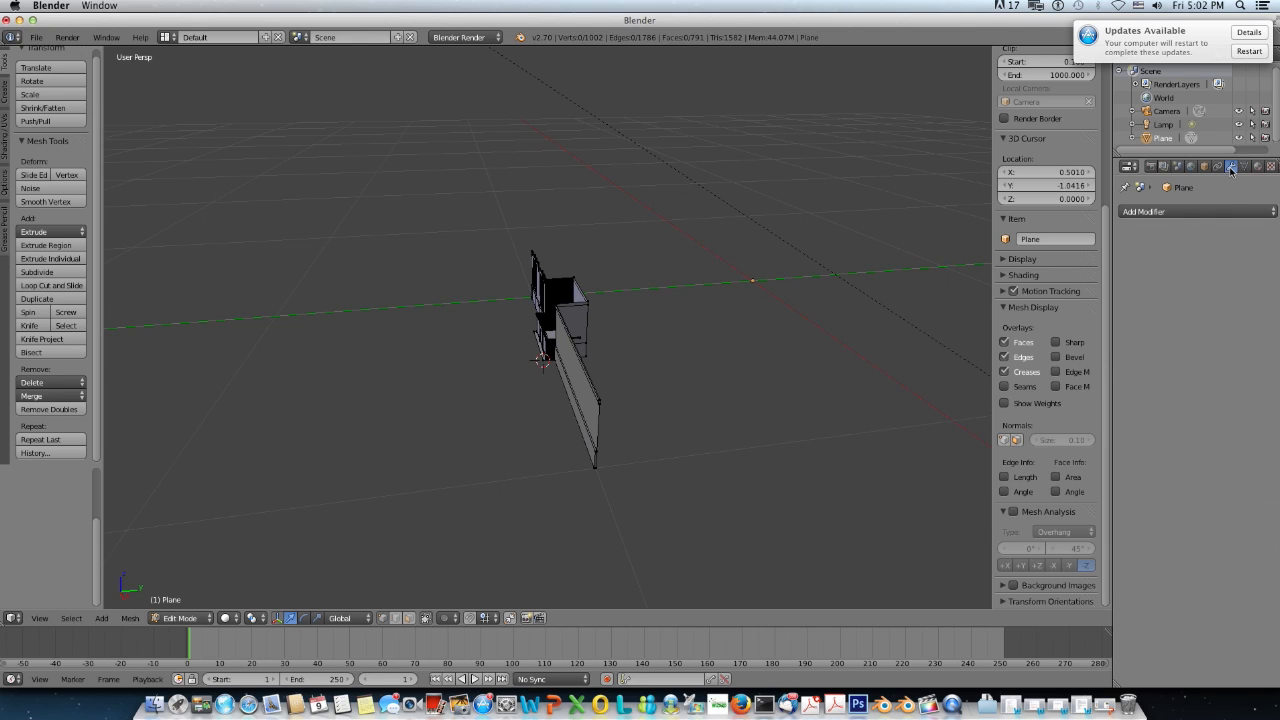
pyautogui.click(1187, 213)
pyautogui.click(963, 347)
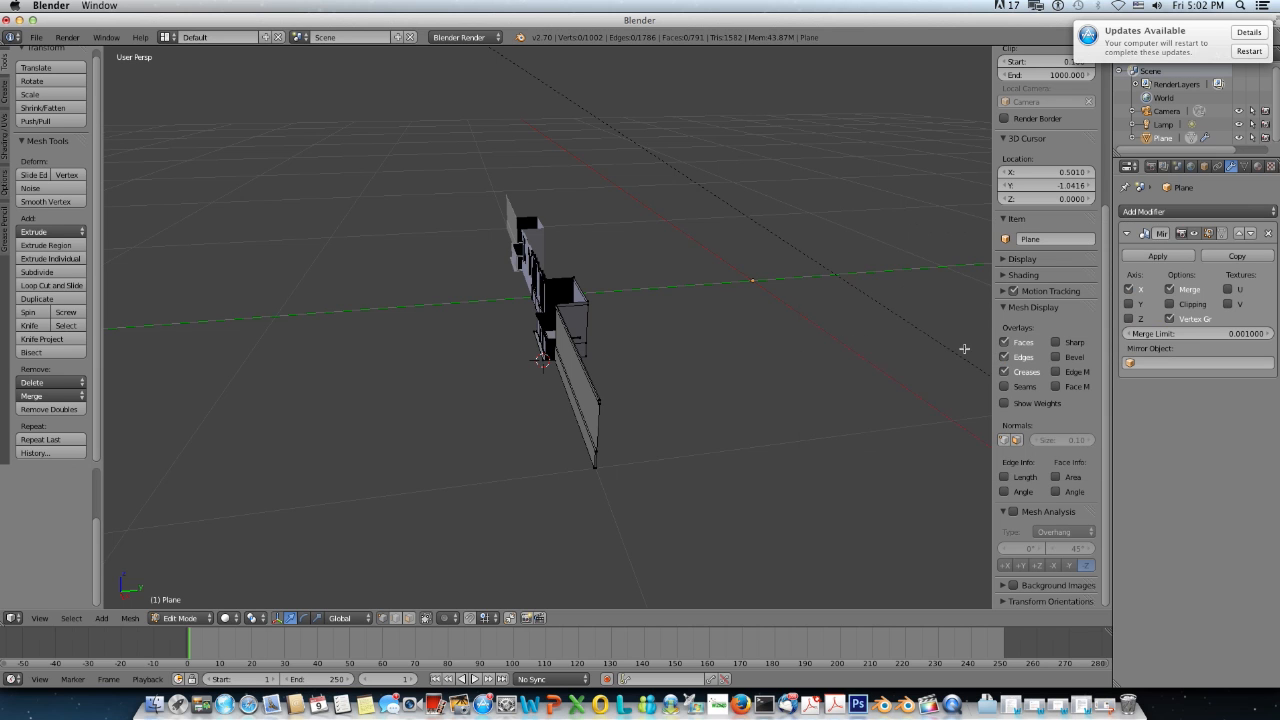
pyautogui.moveTo(773, 362); pyautogui.dragTo(751, 426, button='middle')
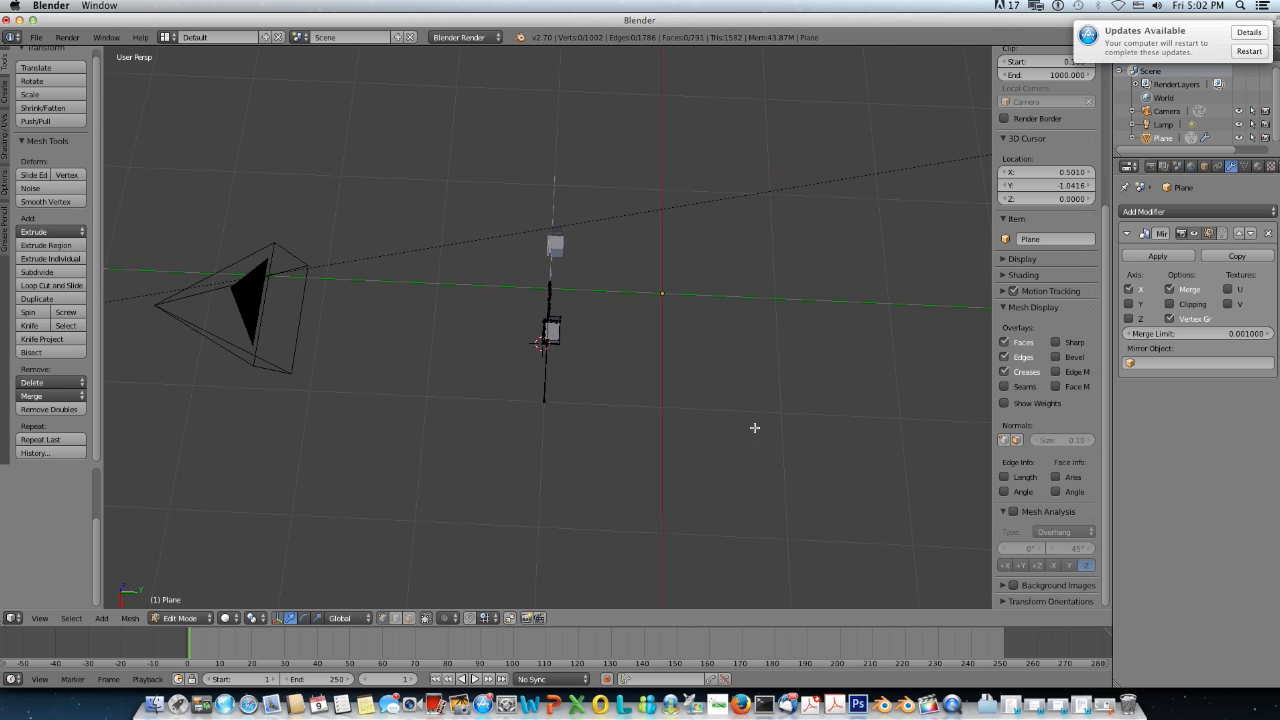
pyautogui.click(1129, 304)
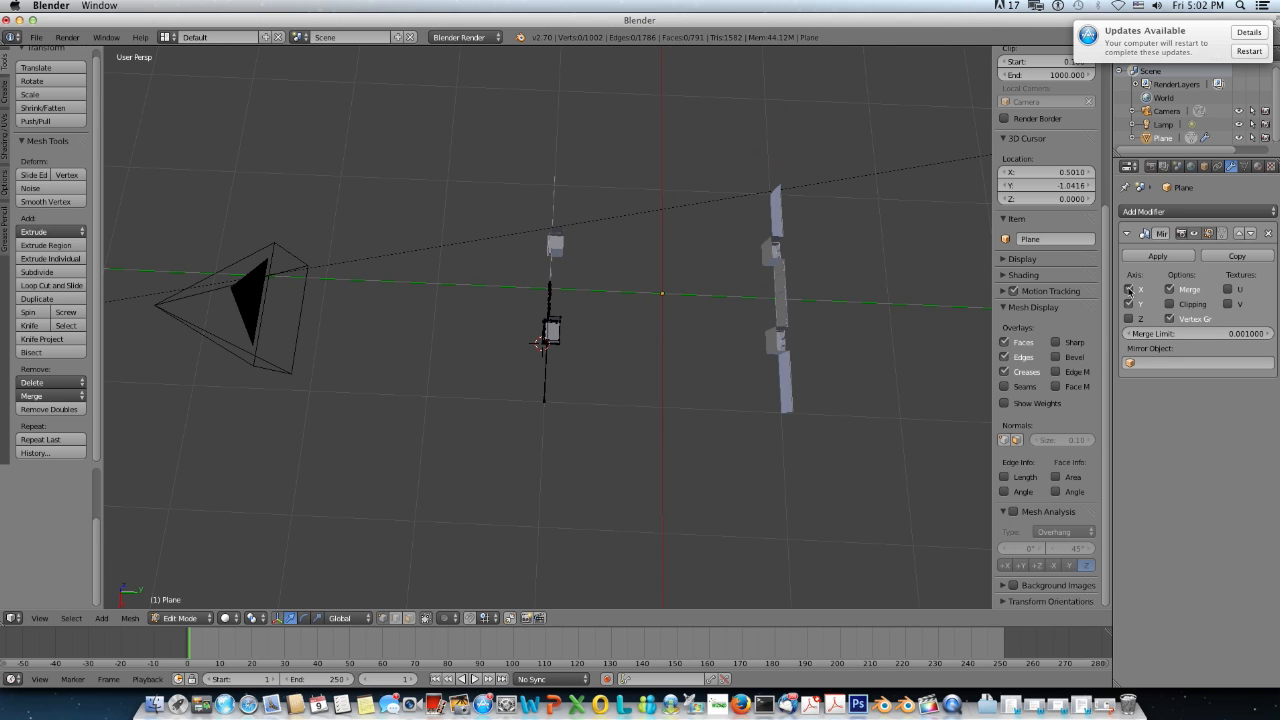
pyautogui.click(1129, 290)
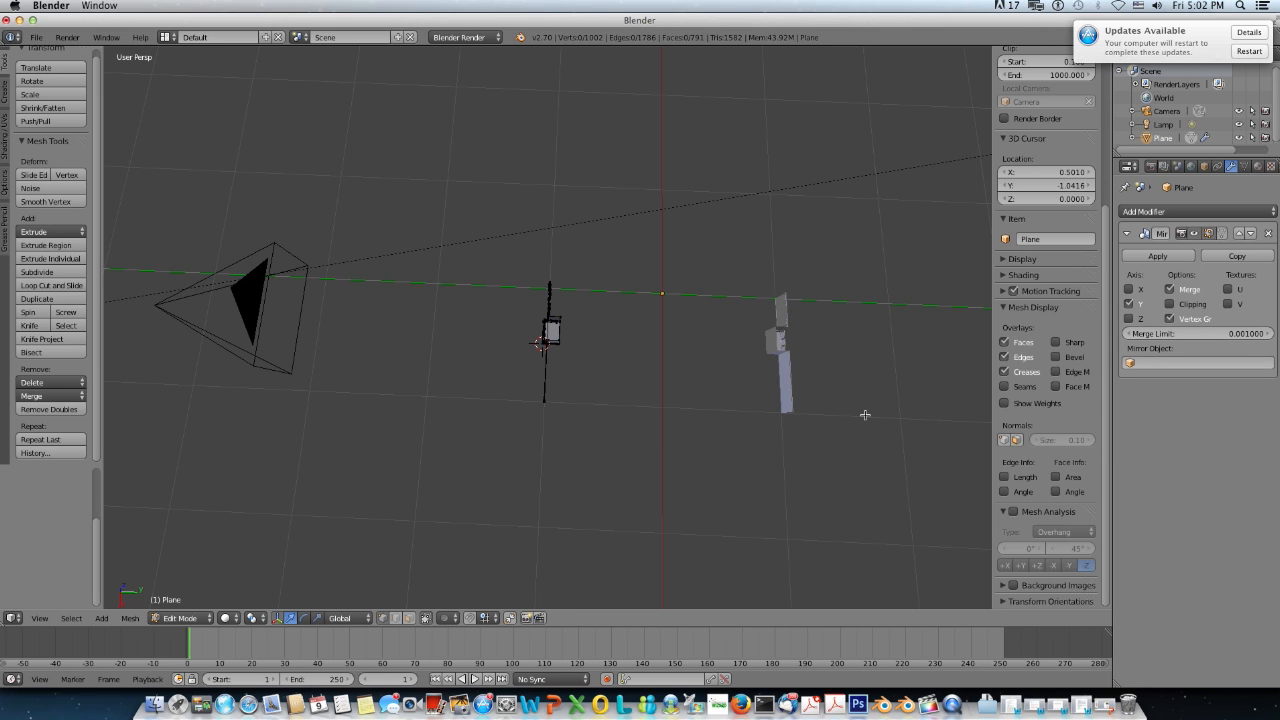
pyautogui.click(1269, 235)
# Step: Examine the facade section and its balcony from above and from the front
pyautogui.scroll(-3, 618, 408)
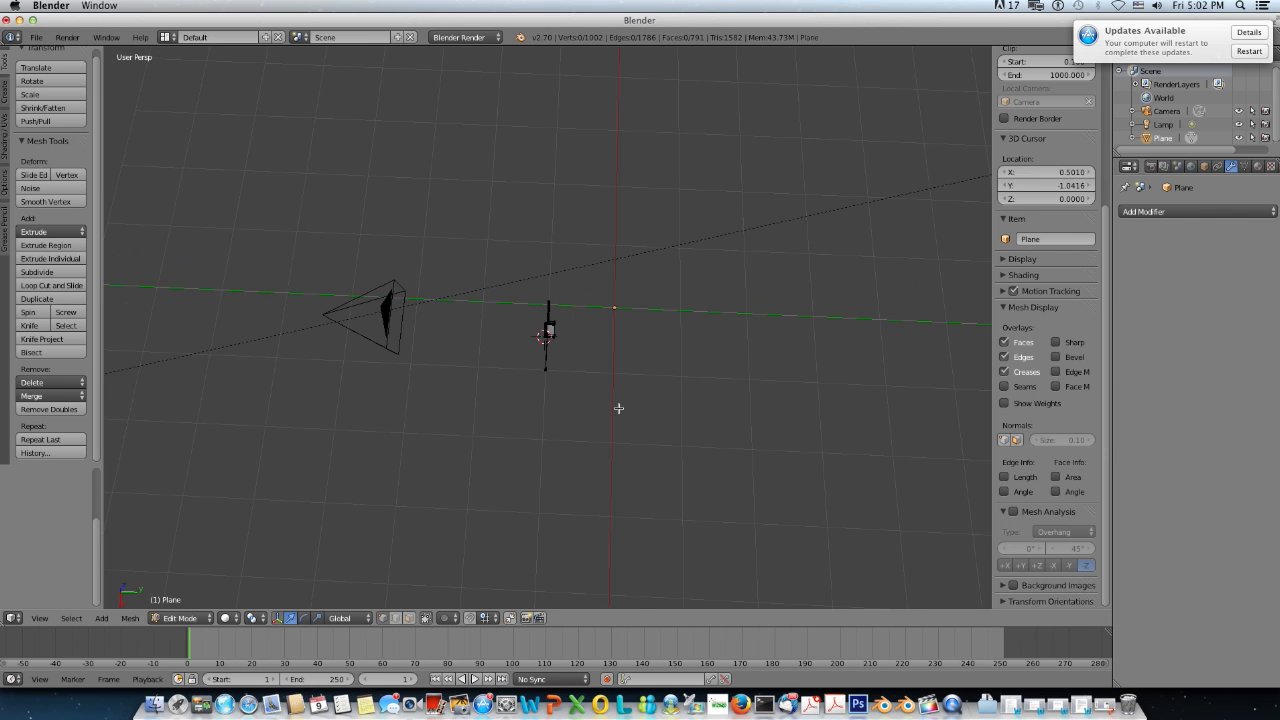
pyautogui.scroll(5, 618, 408)
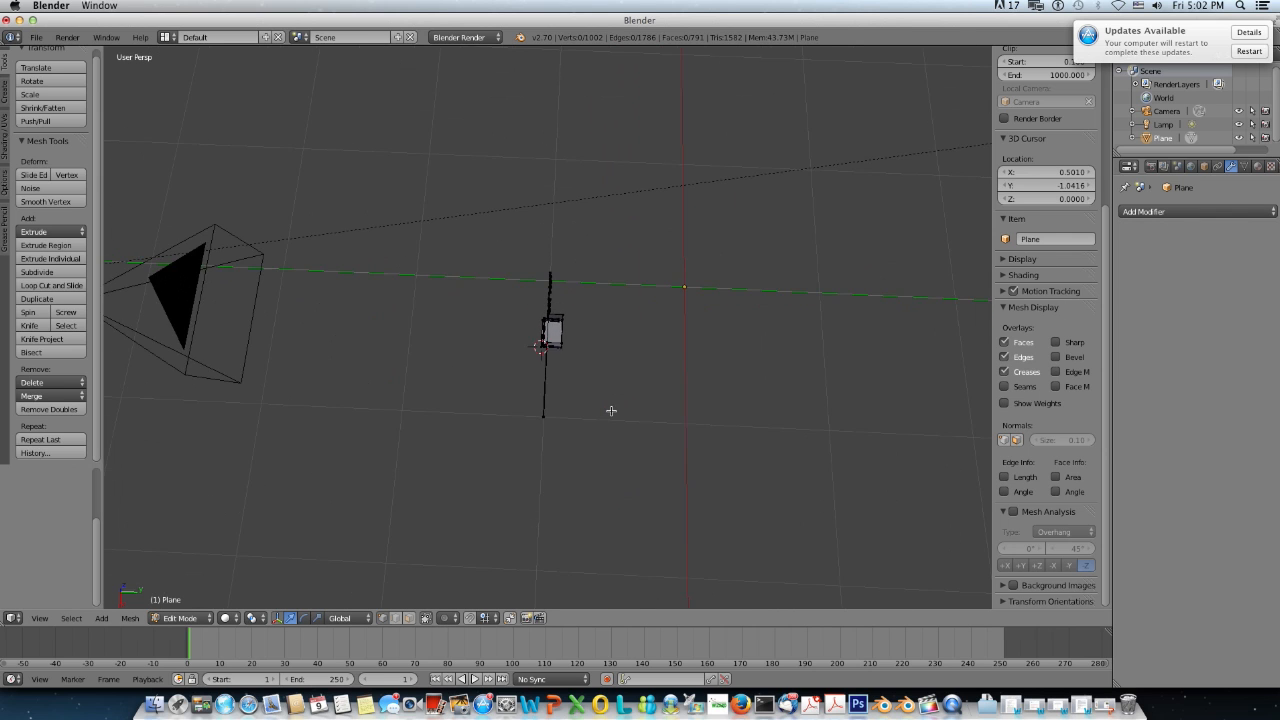
pyautogui.moveTo(611, 413); pyautogui.dragTo(712, 331, button='middle')
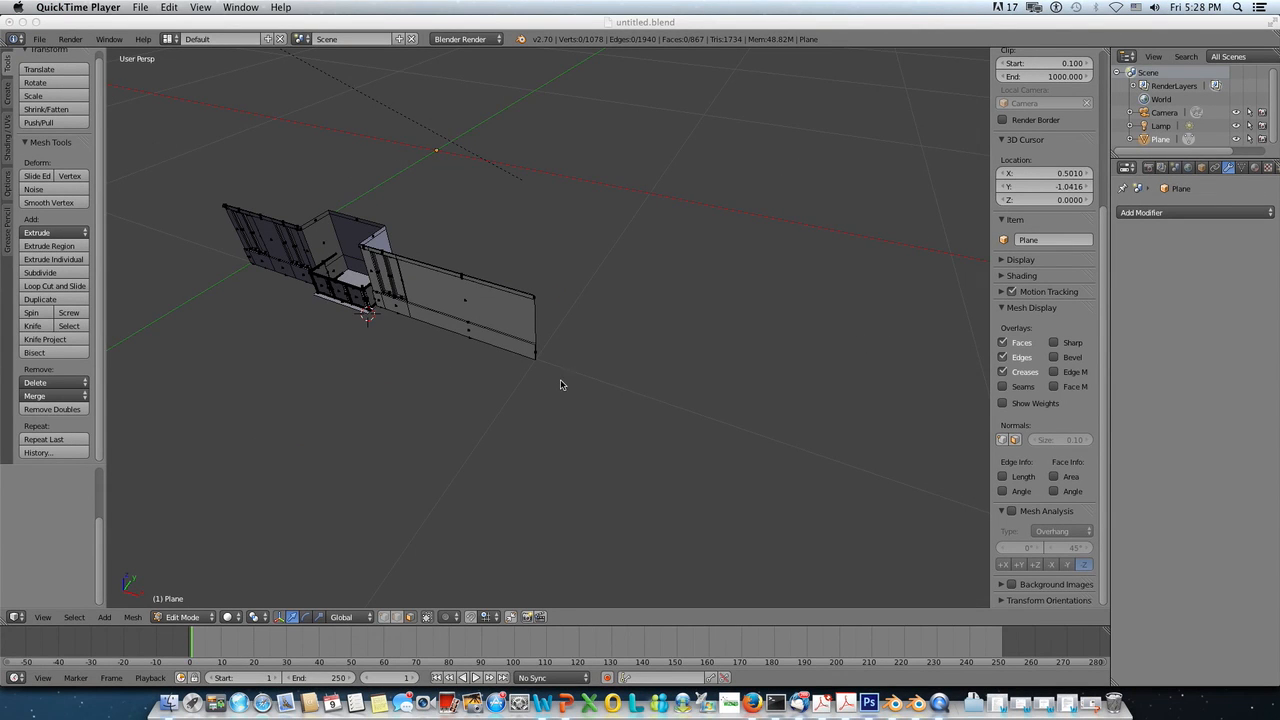
pyautogui.click(337, 361)
pyautogui.scroll(4, 338, 361)
pyautogui.scroll(-4, 338, 361)
pyautogui.moveTo(354, 364); pyautogui.dragTo(581, 386, button='middle')
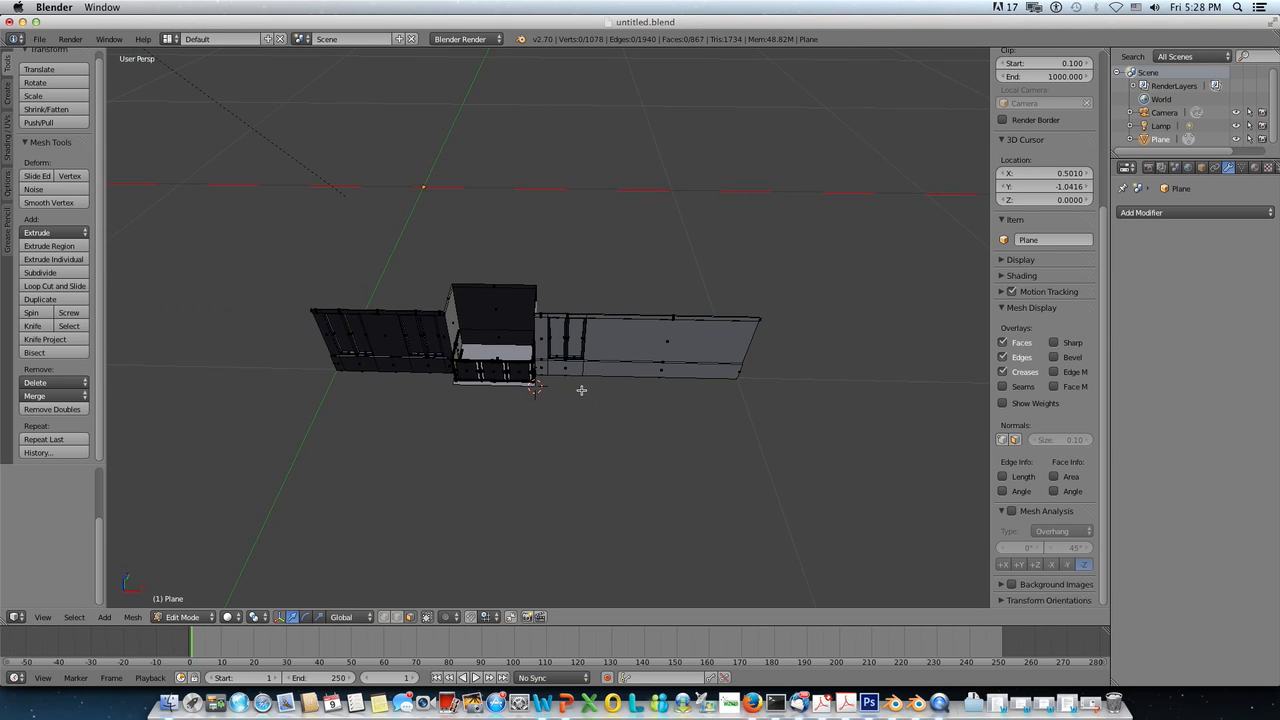
# Step: Select the whole facade mesh and add a Mirror modifier that mirrors across Y only
pyautogui.press('a')
pyautogui.scroll(-3, 581, 390)
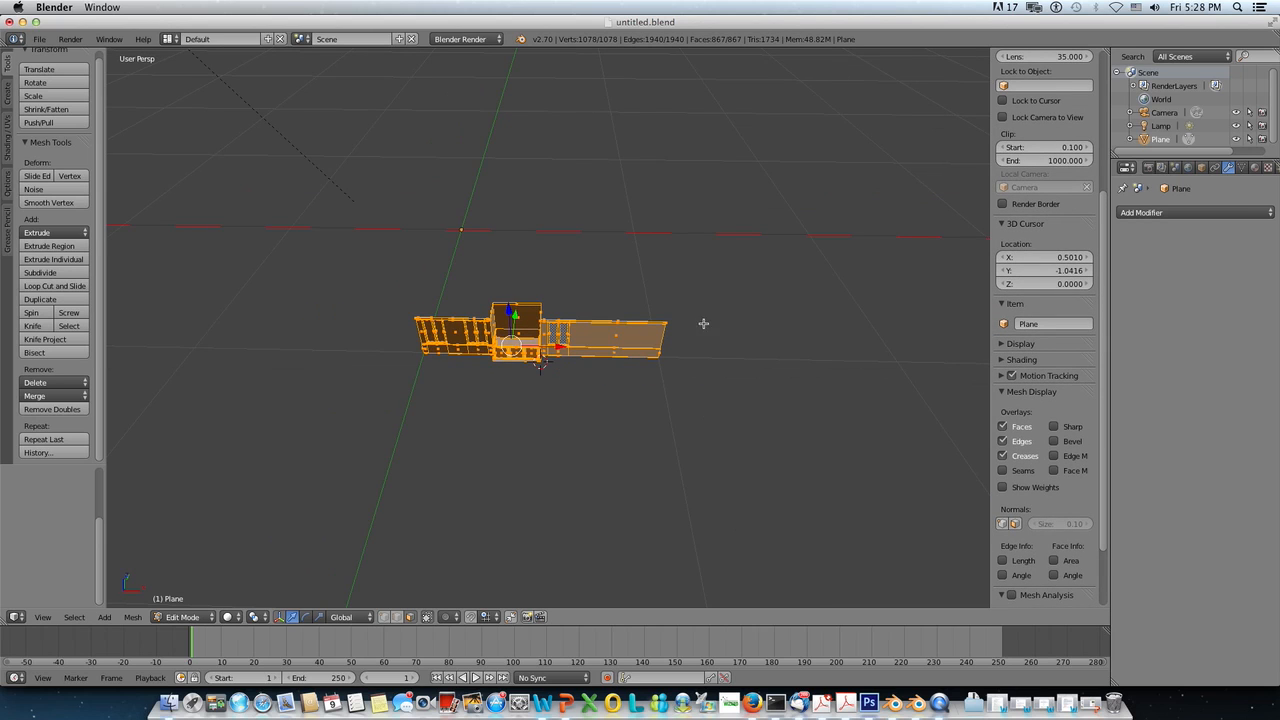
pyautogui.click(1152, 212)
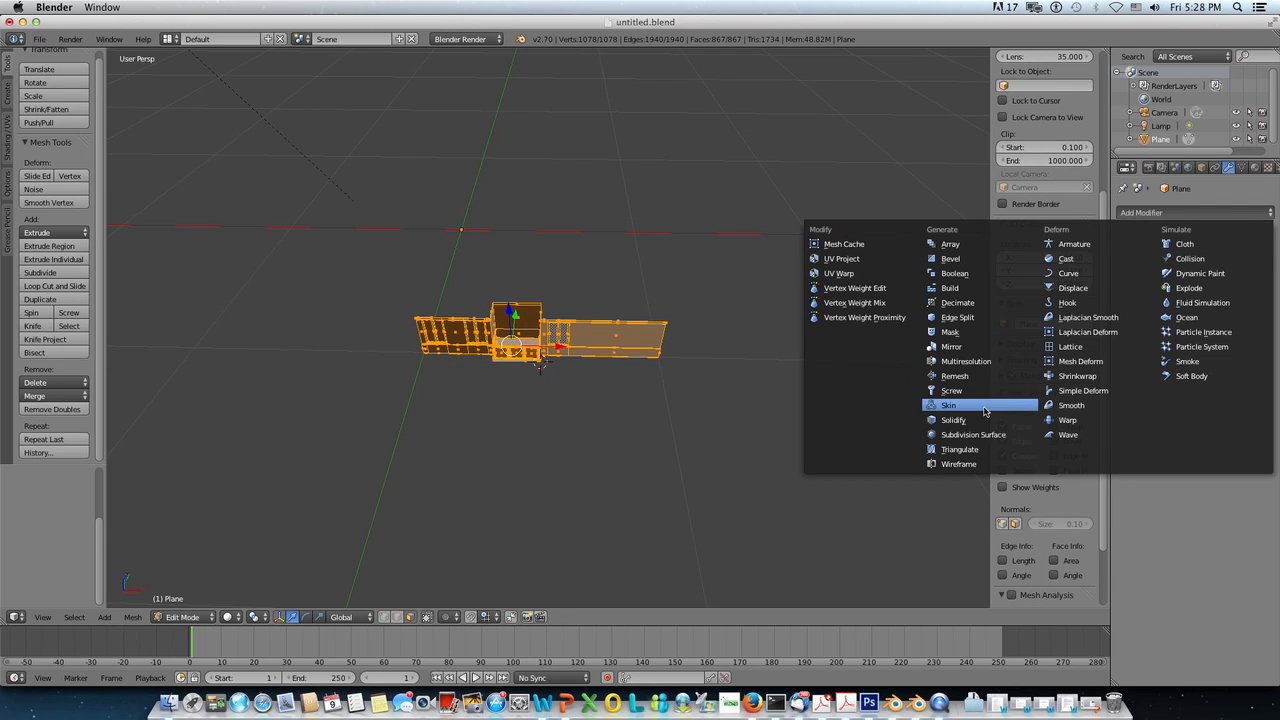
pyautogui.click(948, 347)
pyautogui.click(1127, 290)
pyautogui.click(1127, 304)
pyautogui.moveTo(769, 297); pyautogui.dragTo(712, 325, button='middle')
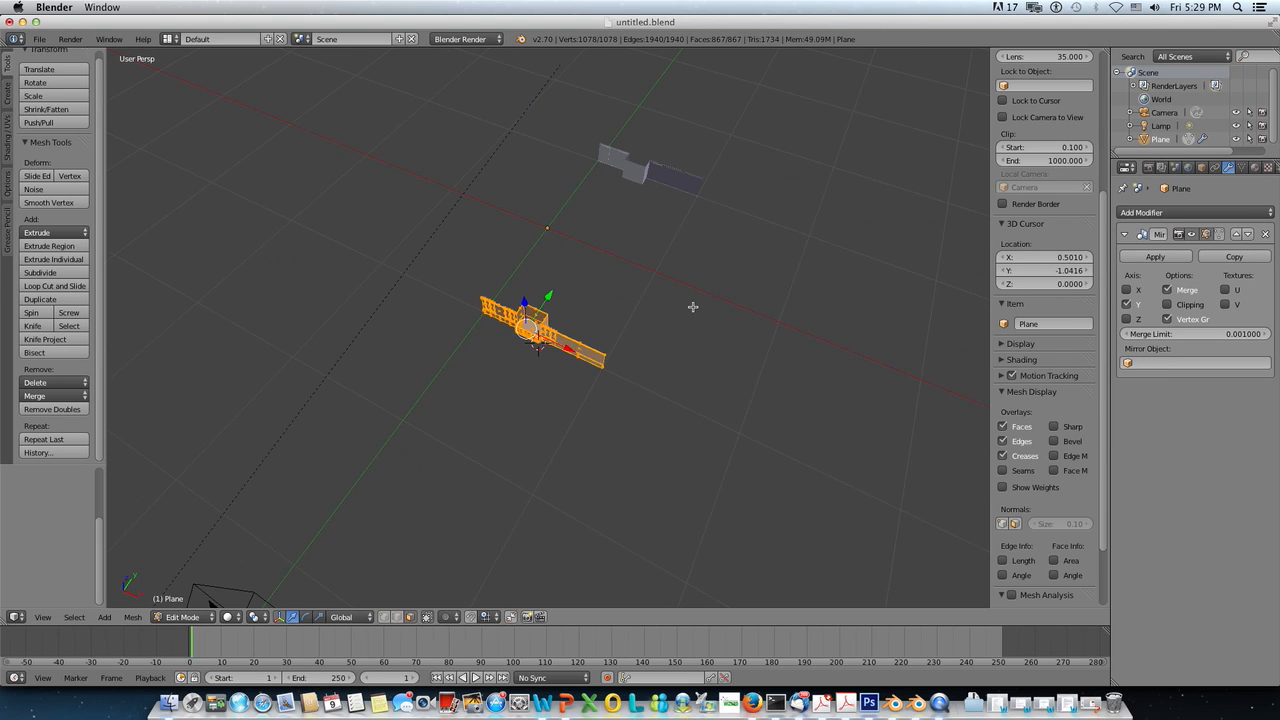
# Step: Apply the Y-axis Mirror modifier to the facade section, then return to Edit Mode with everything deselected
pyautogui.press('Tab')
pyautogui.click(1152, 257)
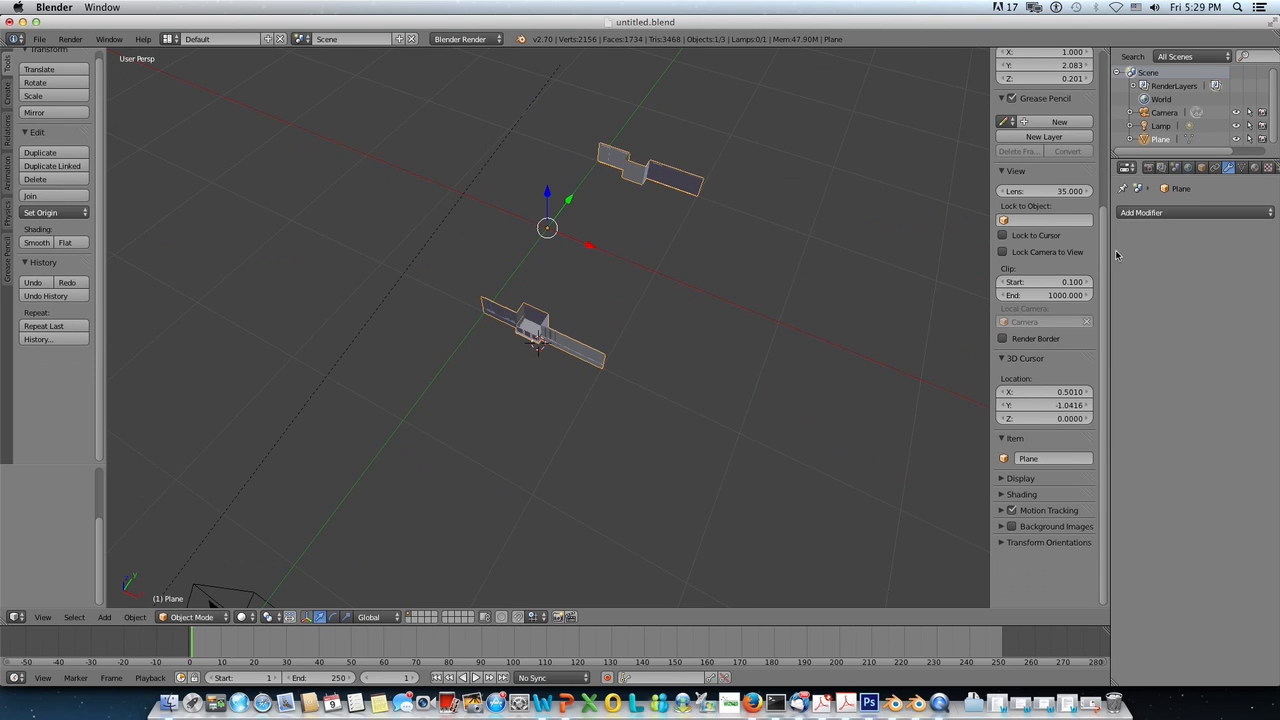
pyautogui.press('Tab')
pyautogui.press('a')
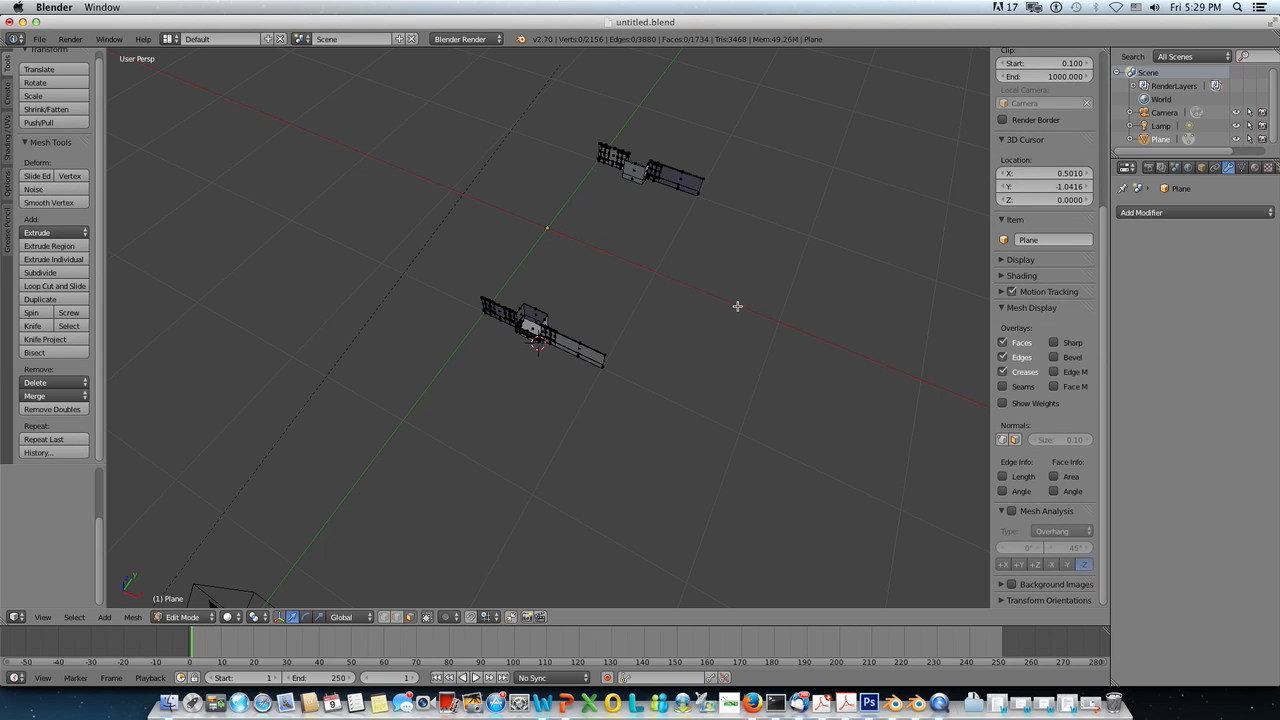
# Step: In top wireframe view, select the mirrored facade copy and rotate it -90 degrees about global Z
pyautogui.press('KP_7')
pyautogui.scroll(-3, 729, 291)
pyautogui.scroll(5, 710, 320)
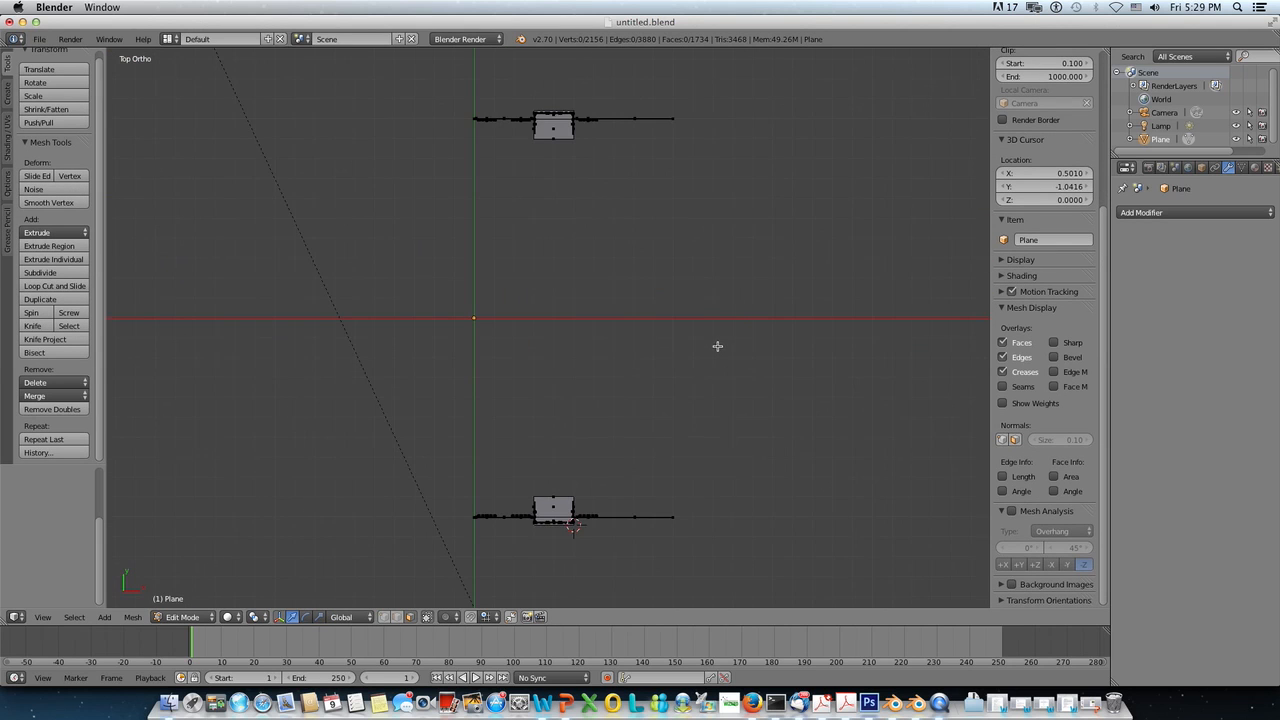
pyautogui.press('z')
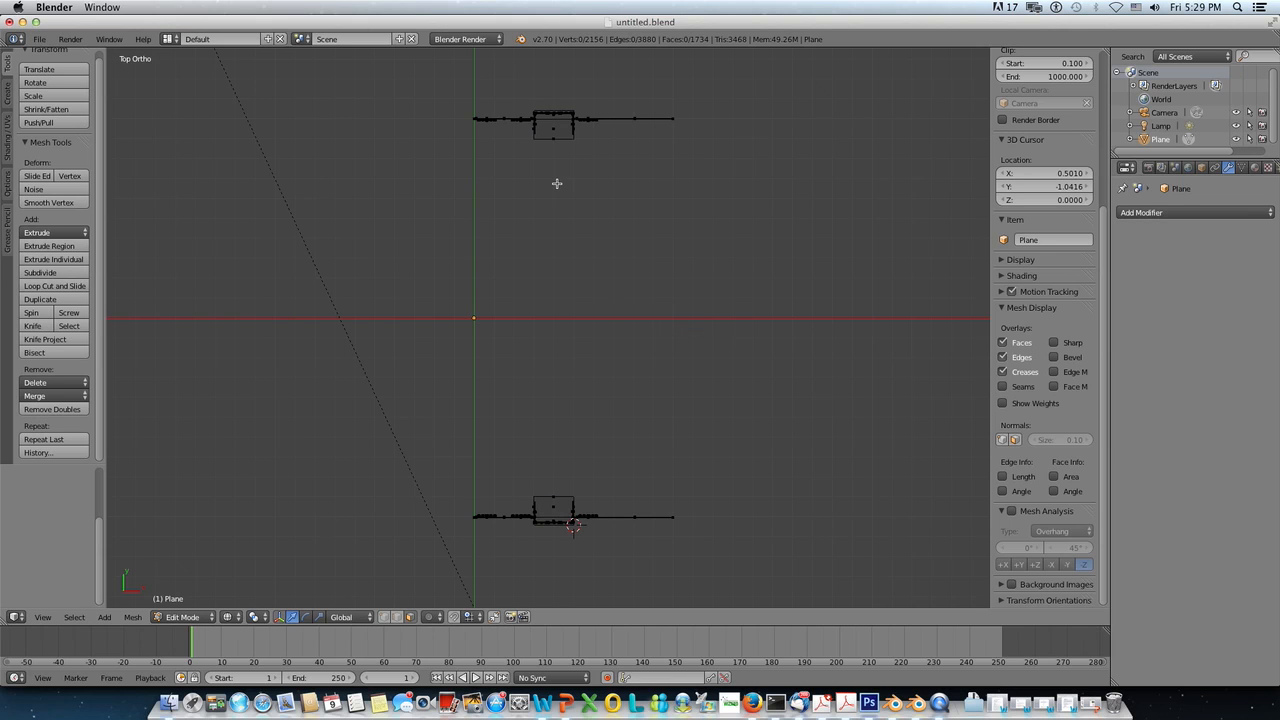
pyautogui.press('b')
pyautogui.moveTo(455, 70); pyautogui.dragTo(720, 171)
pyautogui.write('rz')
pyautogui.write('-90')
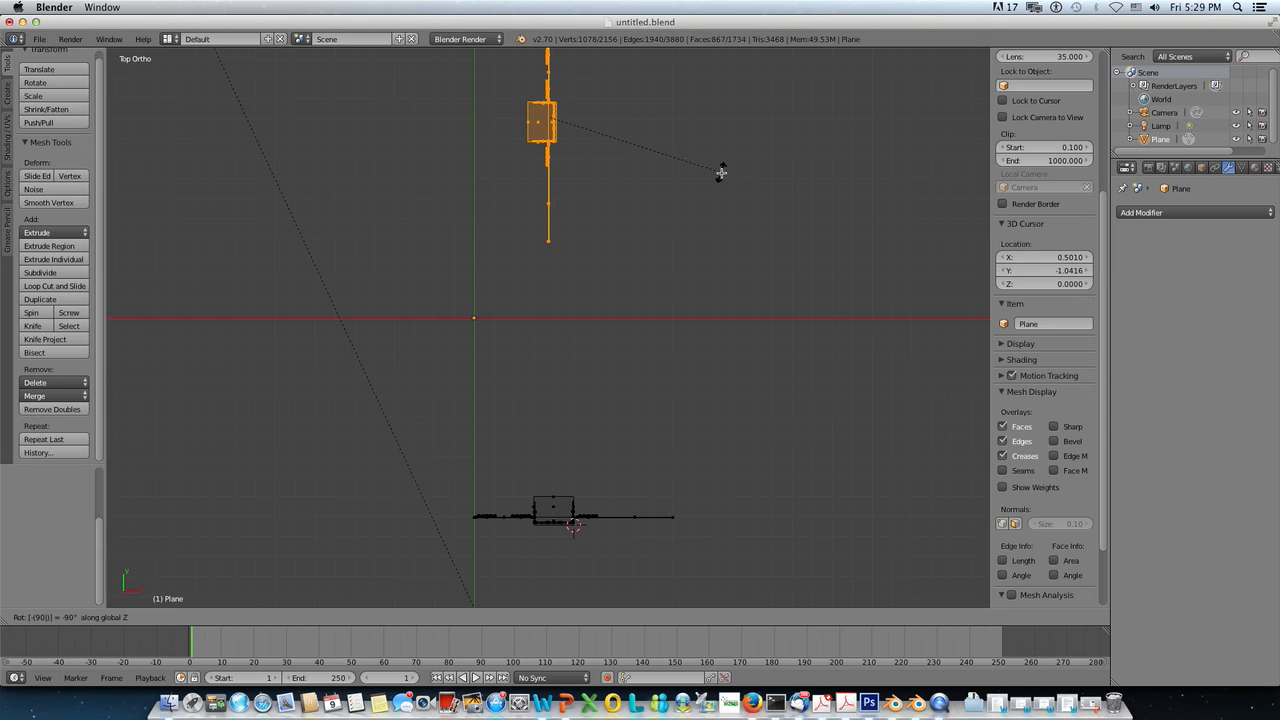
pyautogui.press('Return')
# Step: Move the rotated facade copy along X and Y so its end meets the end of the original section as a corner
pyautogui.moveTo(590, 117); pyautogui.dragTo(728, 152)
pyautogui.moveTo(687, 71); pyautogui.dragTo(662, 343)
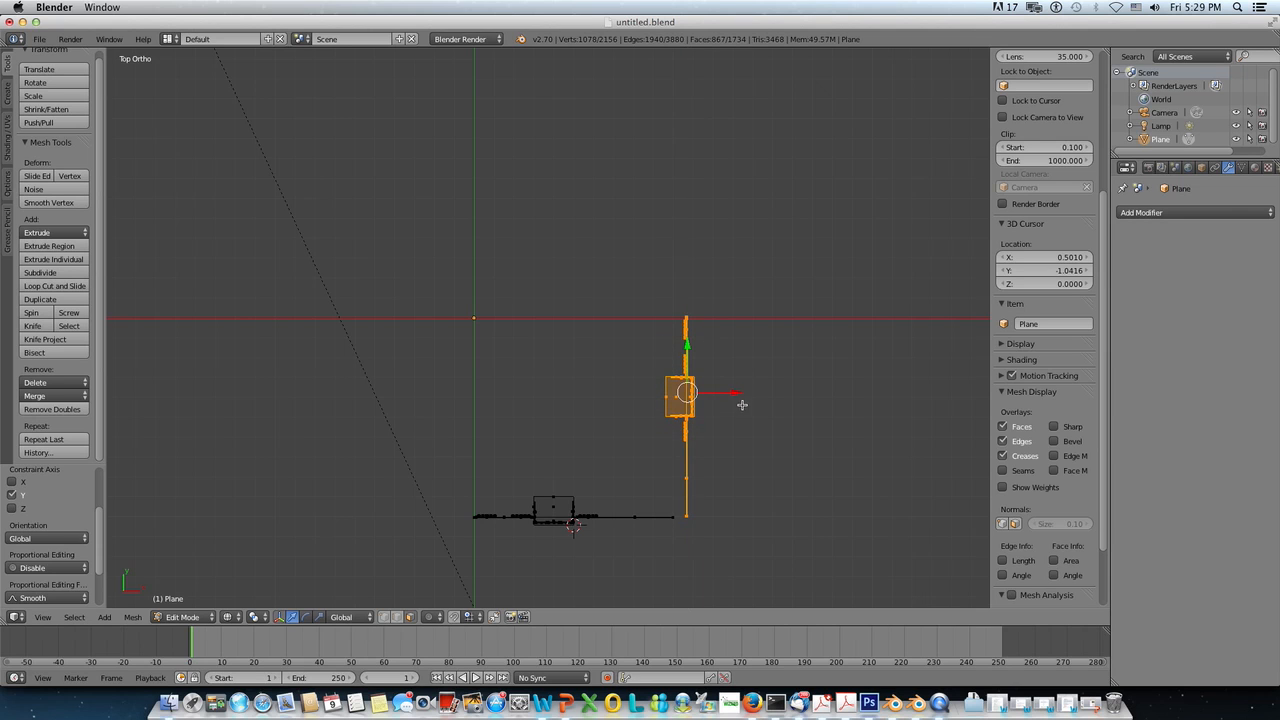
pyautogui.moveTo(737, 392); pyautogui.dragTo(723, 391)
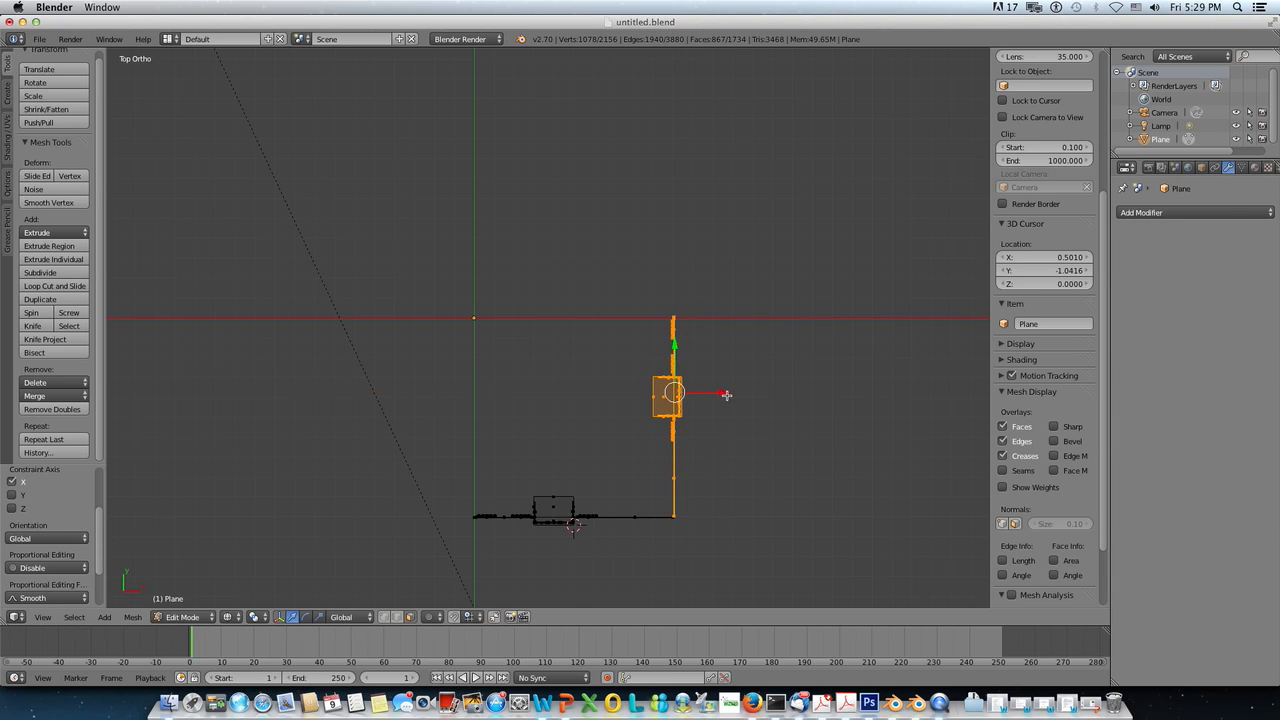
pyautogui.scroll(4, 740, 400)
pyautogui.keyDown('shift'); pyautogui.moveTo(747, 395); pyautogui.dragTo(589, 212, button='middle'); pyautogui.keyUp('shift')
pyautogui.scroll(2, 682, 377)
pyautogui.keyDown('shift'); pyautogui.moveTo(729, 377); pyautogui.dragTo(625, 222, button='middle'); pyautogui.keyUp('shift')
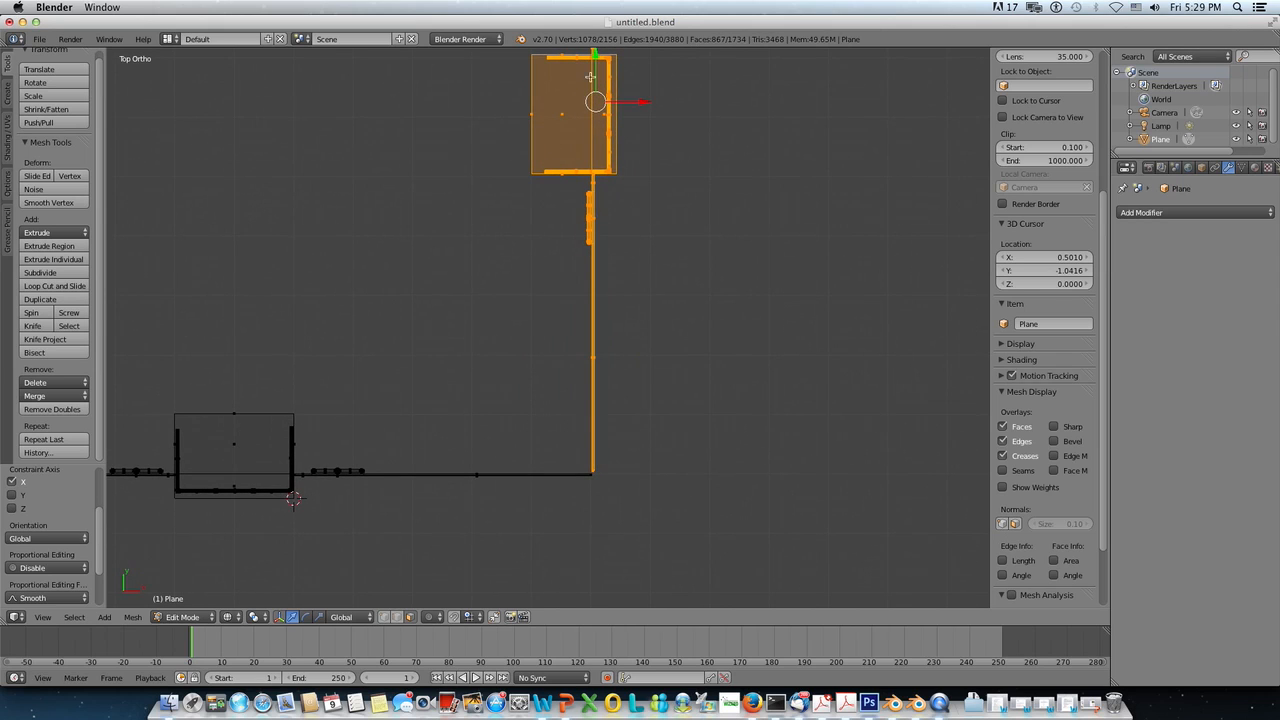
pyautogui.moveTo(595, 52); pyautogui.dragTo(595, 57)
# Step: In front view, nudge the rotated facade section along X to line up exactly with the original wall's end
pyautogui.press('KP_1')
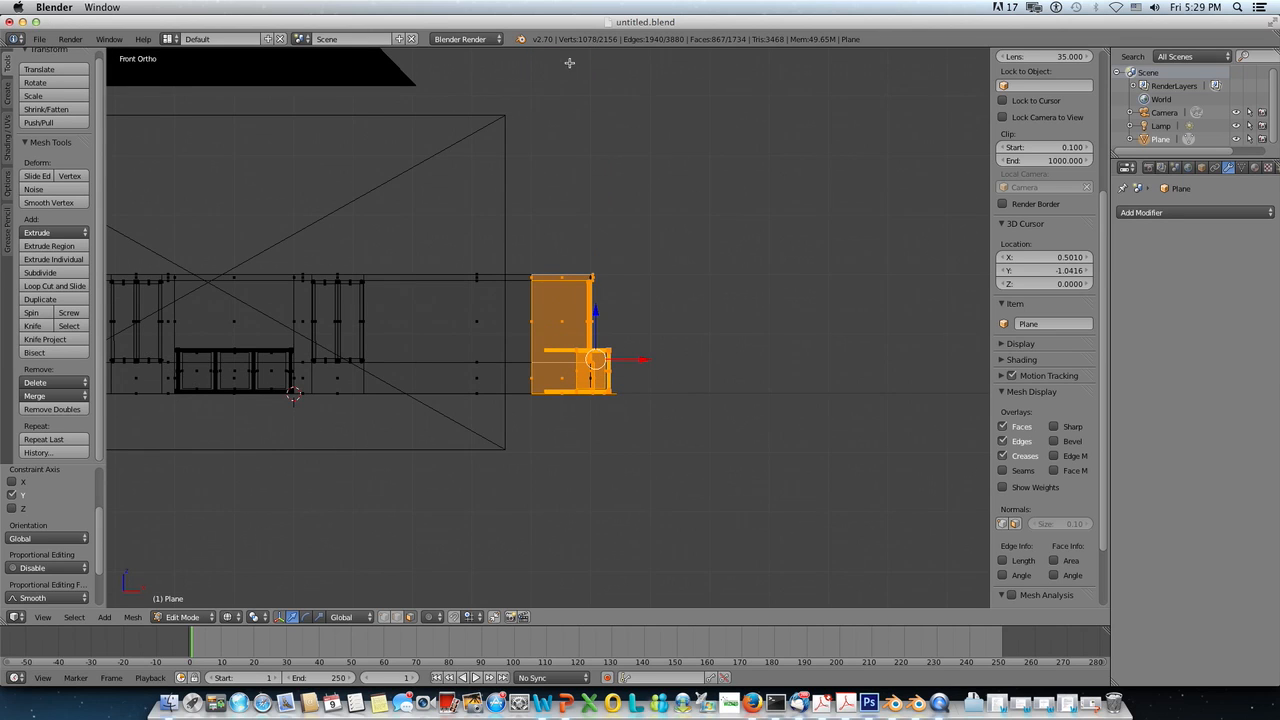
pyautogui.scroll(6, 660, 332)
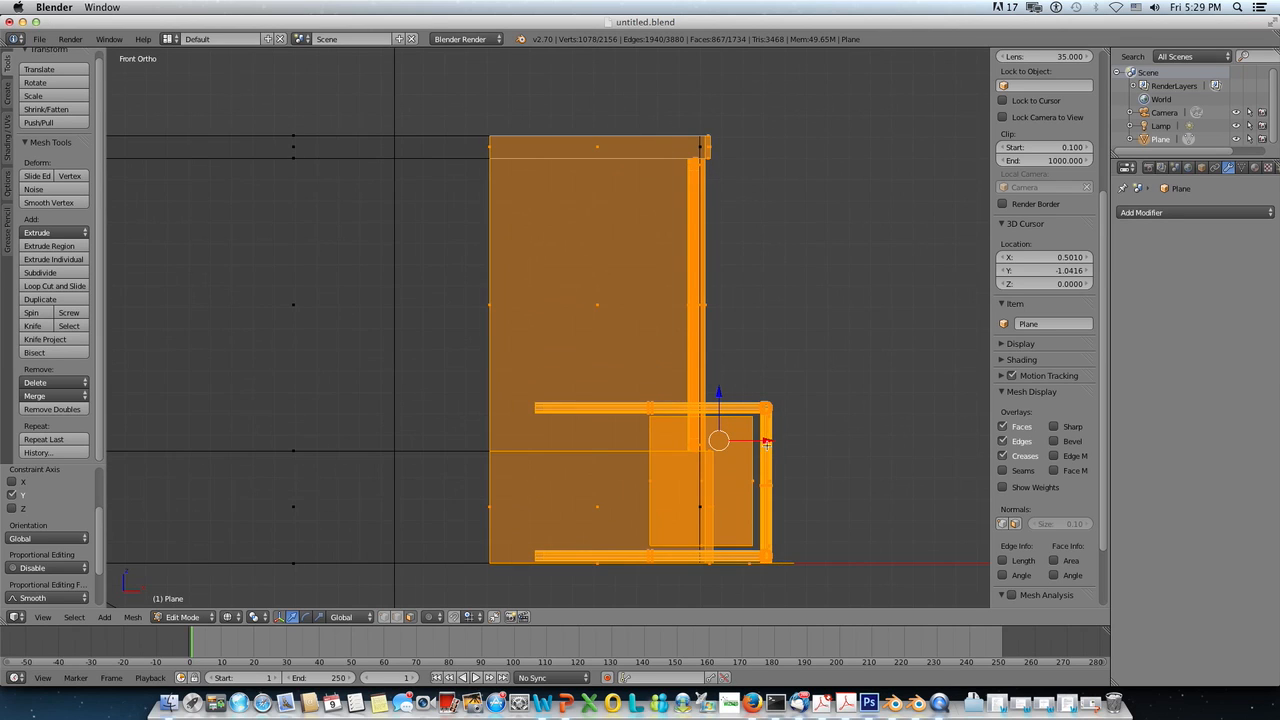
pyautogui.moveTo(765, 440); pyautogui.dragTo(763, 438)
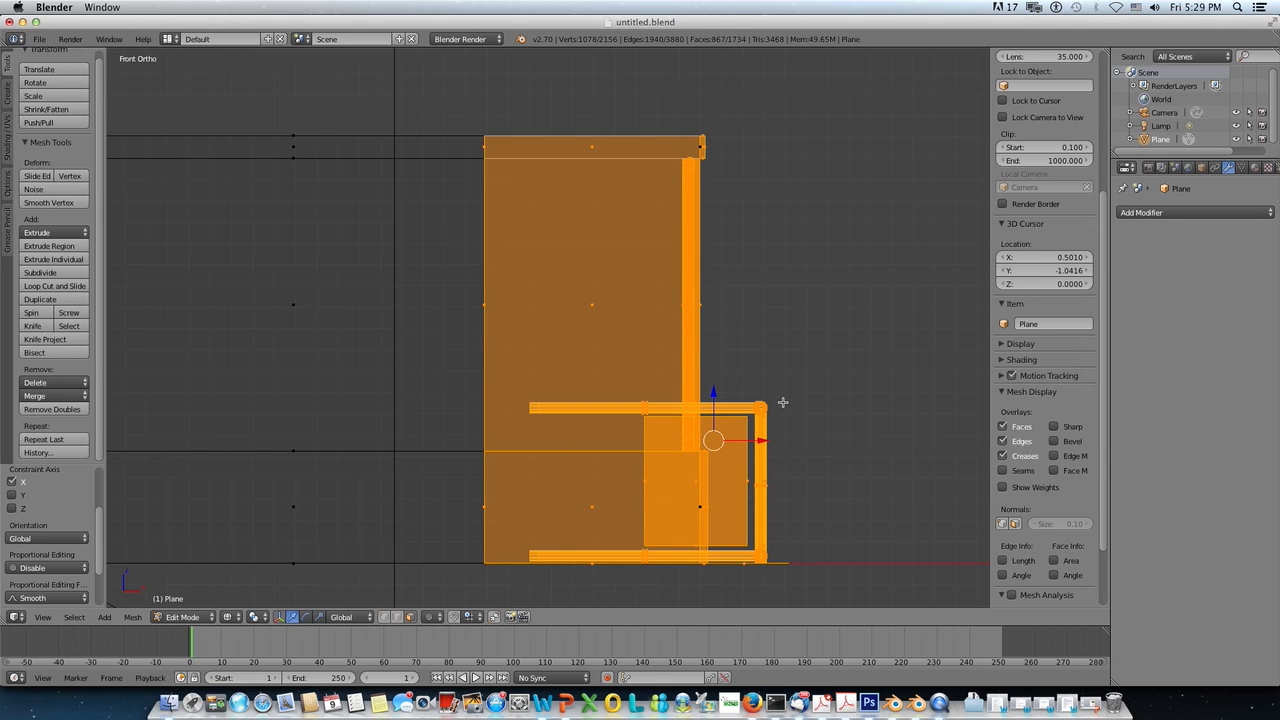
# Step: Examine the corner joint between the two facade sections in Solid shading
pyautogui.moveTo(783, 357); pyautogui.dragTo(753, 375, button='middle')
pyautogui.press('z')
pyautogui.scroll(6, 749, 372)
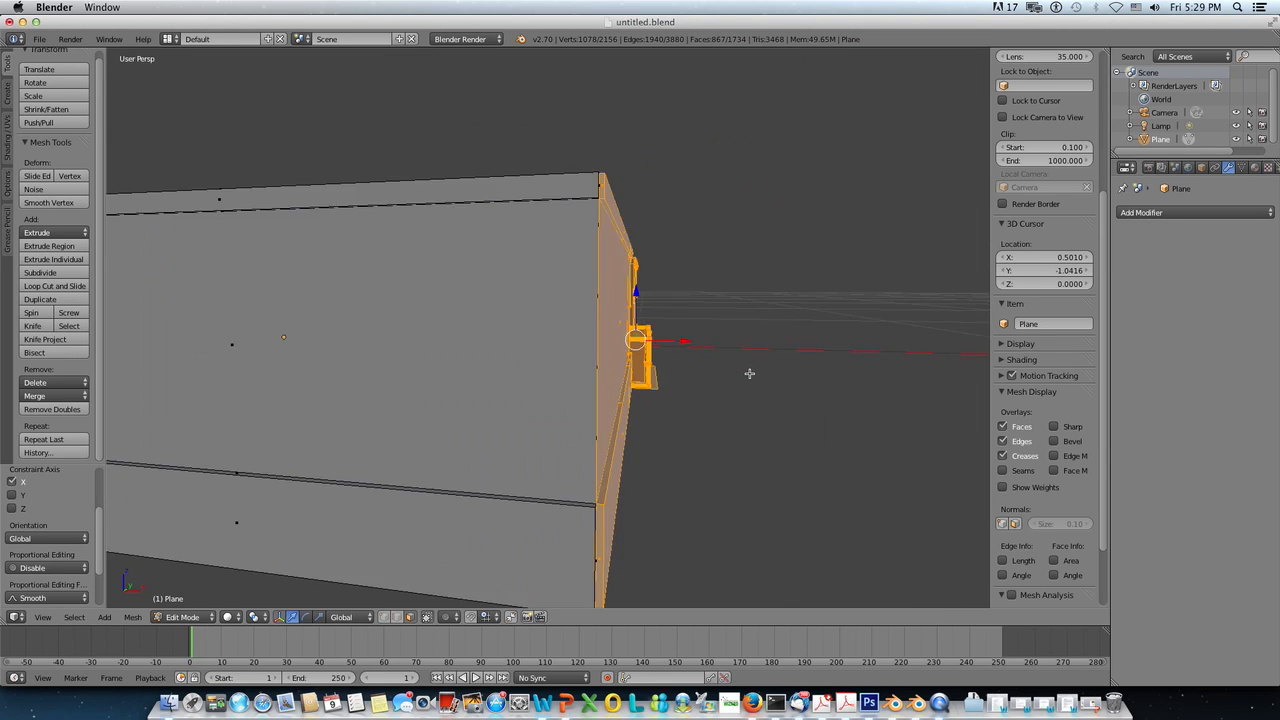
pyautogui.moveTo(748, 366); pyautogui.dragTo(677, 363, button='middle')
pyautogui.press('Tab')
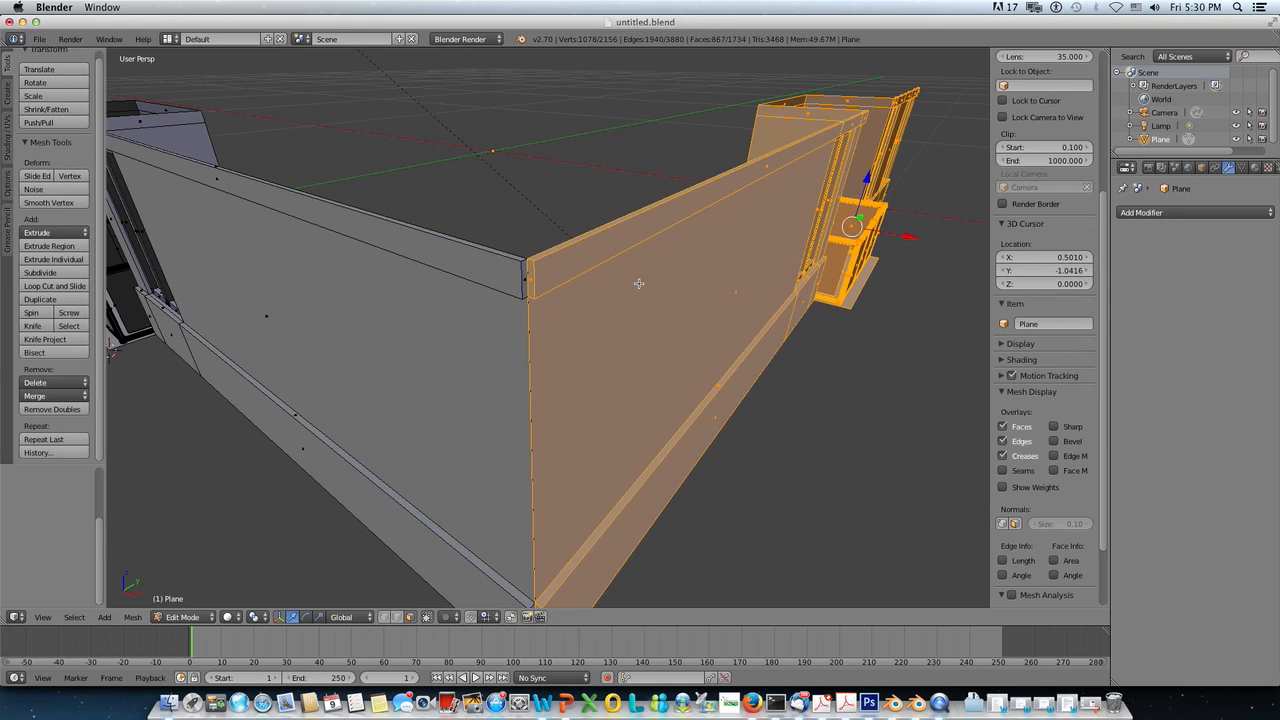
pyautogui.scroll(2, 630, 284)
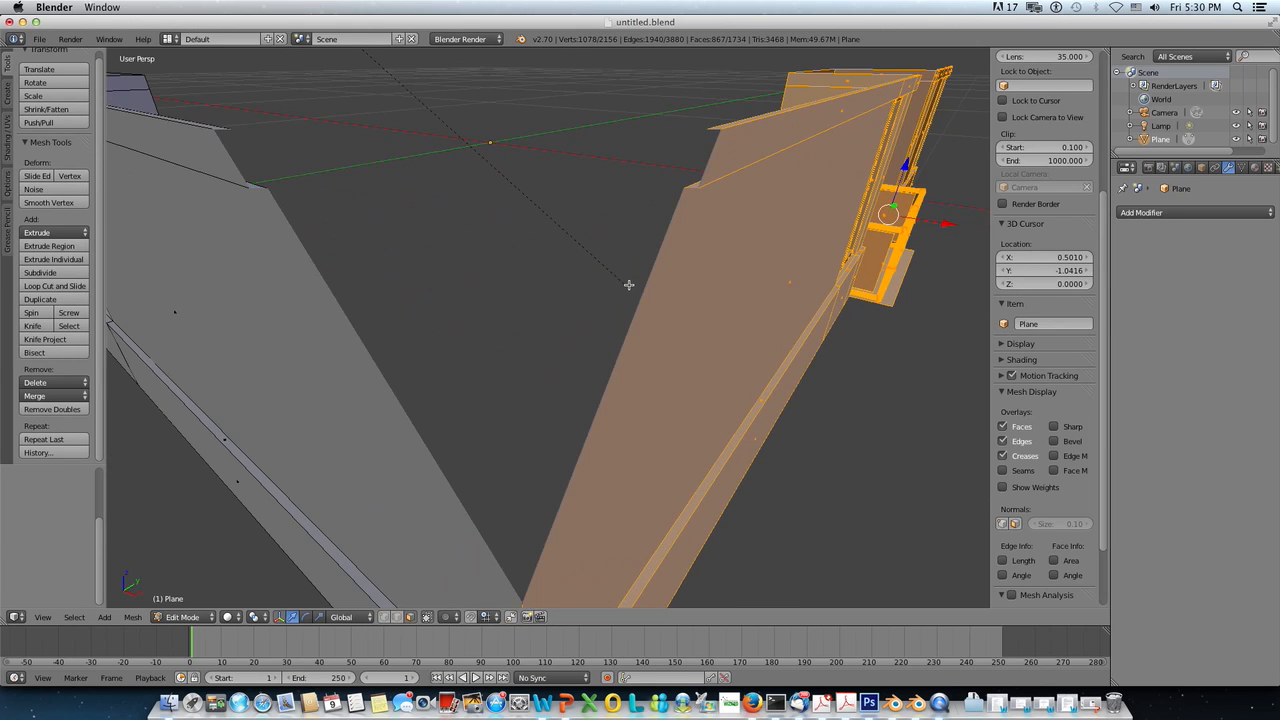
pyautogui.scroll(-2, 629, 285)
# Step: In vertex select mode and wireframe, merge the two nearly coincident vertices at the upper band's top inner corner At First
pyautogui.click(384, 617)
pyautogui.scroll(3, 552, 357)
pyautogui.scroll(-3, 552, 357)
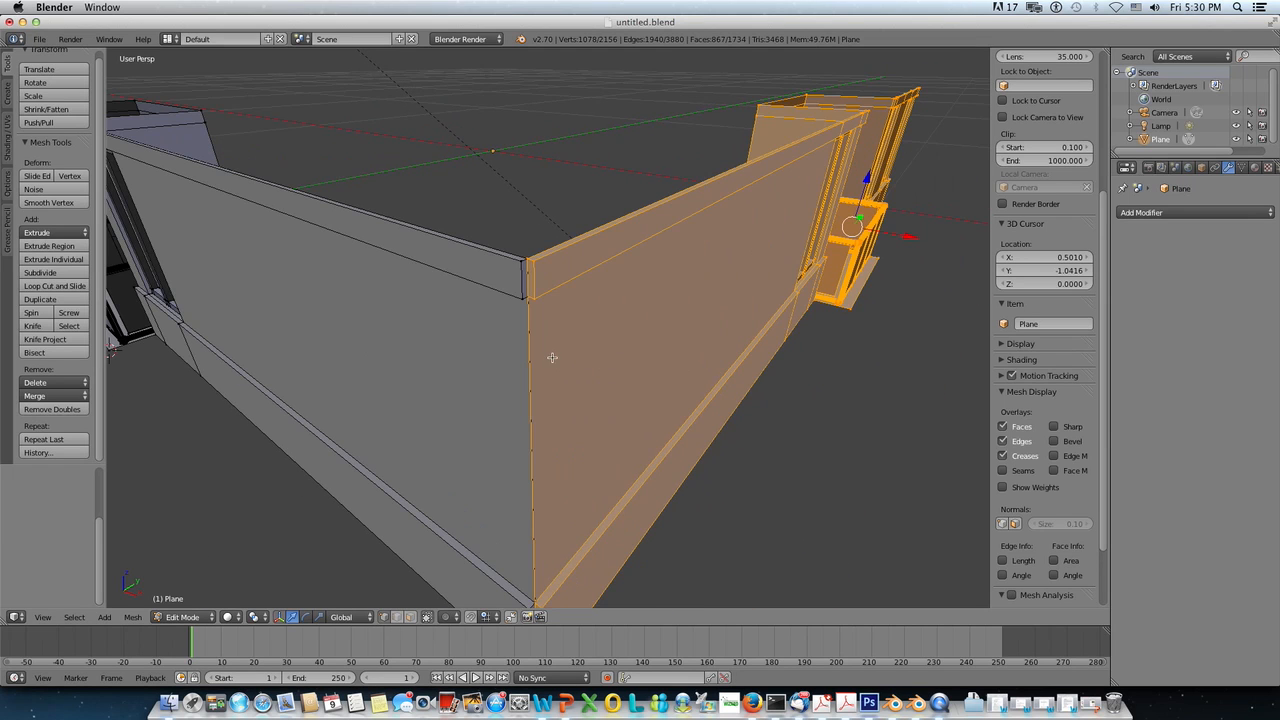
pyautogui.scroll(1, 548, 331)
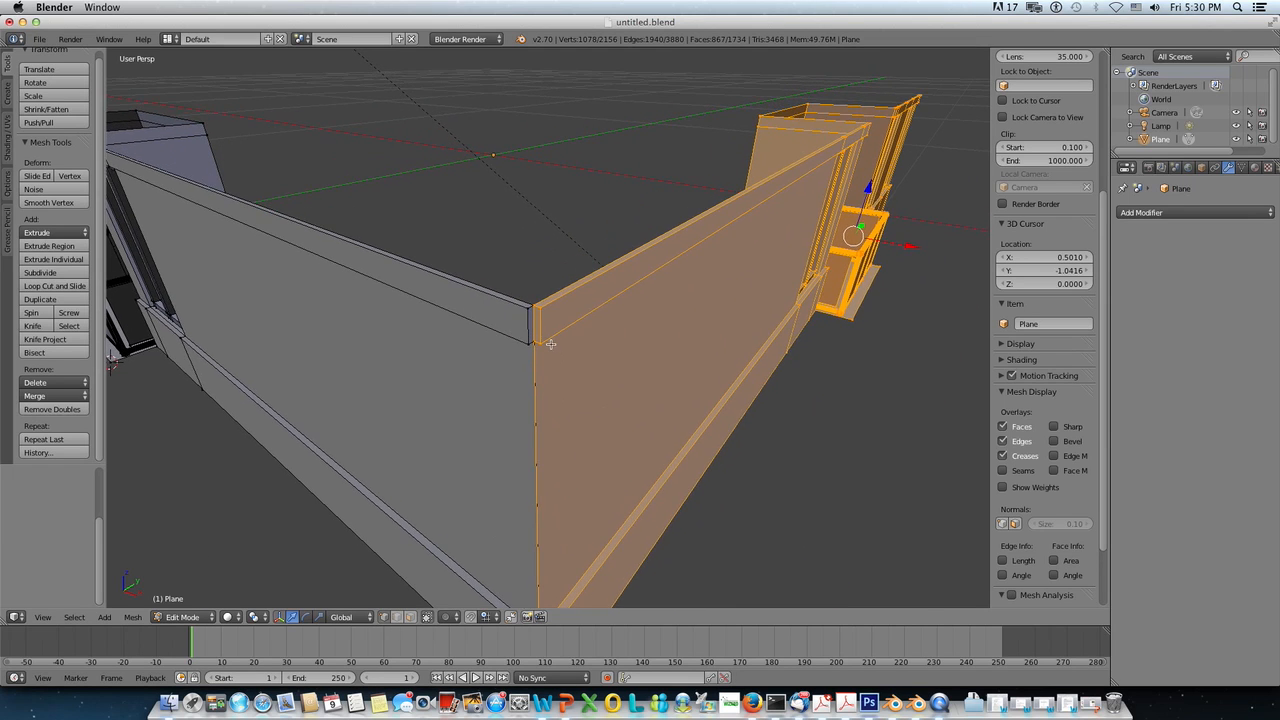
pyautogui.press('z')
pyautogui.scroll(3, 552, 341)
pyautogui.scroll(-3, 552, 341)
pyautogui.moveTo(552, 341); pyautogui.dragTo(561, 344, button='middle')
pyautogui.scroll(3, 561, 344)
pyautogui.scroll(-1, 561, 344)
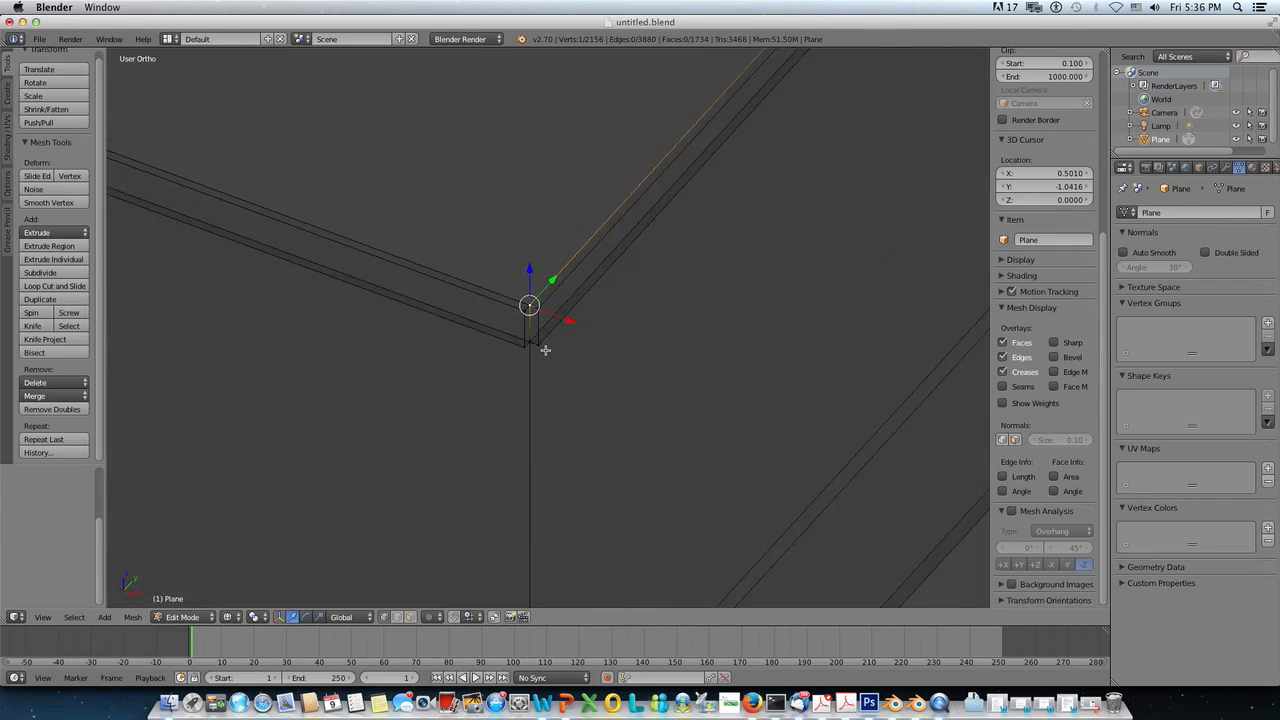
pyautogui.scroll(3, 545, 350)
pyautogui.scroll(3, 545, 350)
pyautogui.scroll(-1, 543, 349)
pyautogui.keyDown('shift'); pyautogui.moveTo(502, 310); pyautogui.dragTo(600, 391, button='middle'); pyautogui.keyUp('shift')
pyautogui.scroll(3, 598, 378)
pyautogui.keyDown('shift'); pyautogui.moveTo(571, 319); pyautogui.dragTo(646, 443, button='middle'); pyautogui.keyUp('shift')
pyautogui.scroll(3, 657, 445)
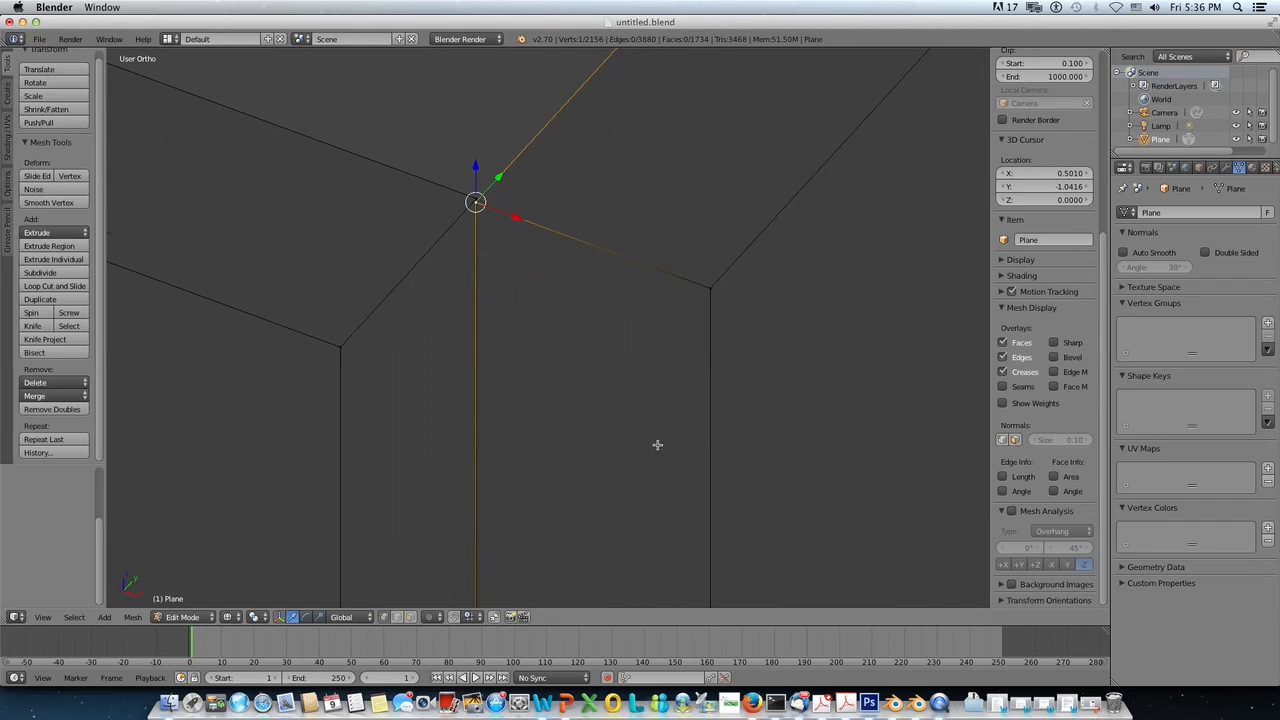
pyautogui.keyDown('shift'); pyautogui.moveTo(591, 378); pyautogui.dragTo(651, 454, button='middle'); pyautogui.keyUp('shift')
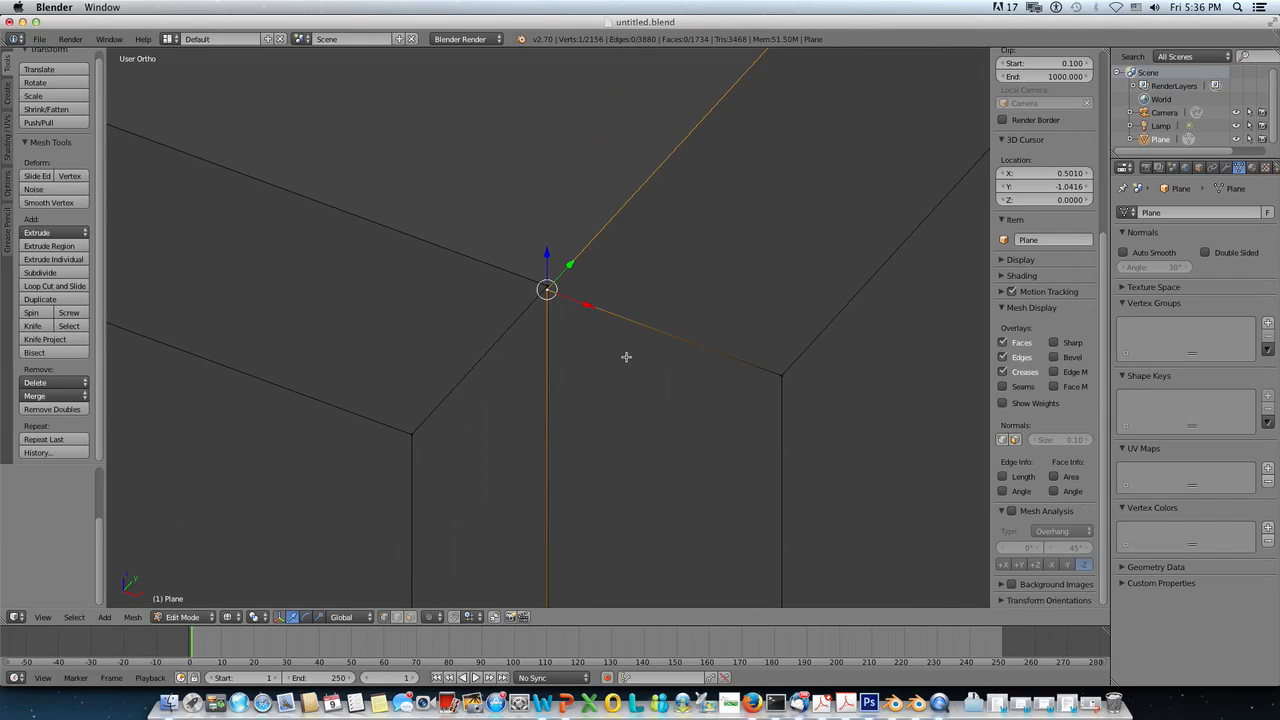
pyautogui.scroll(4, 553, 303)
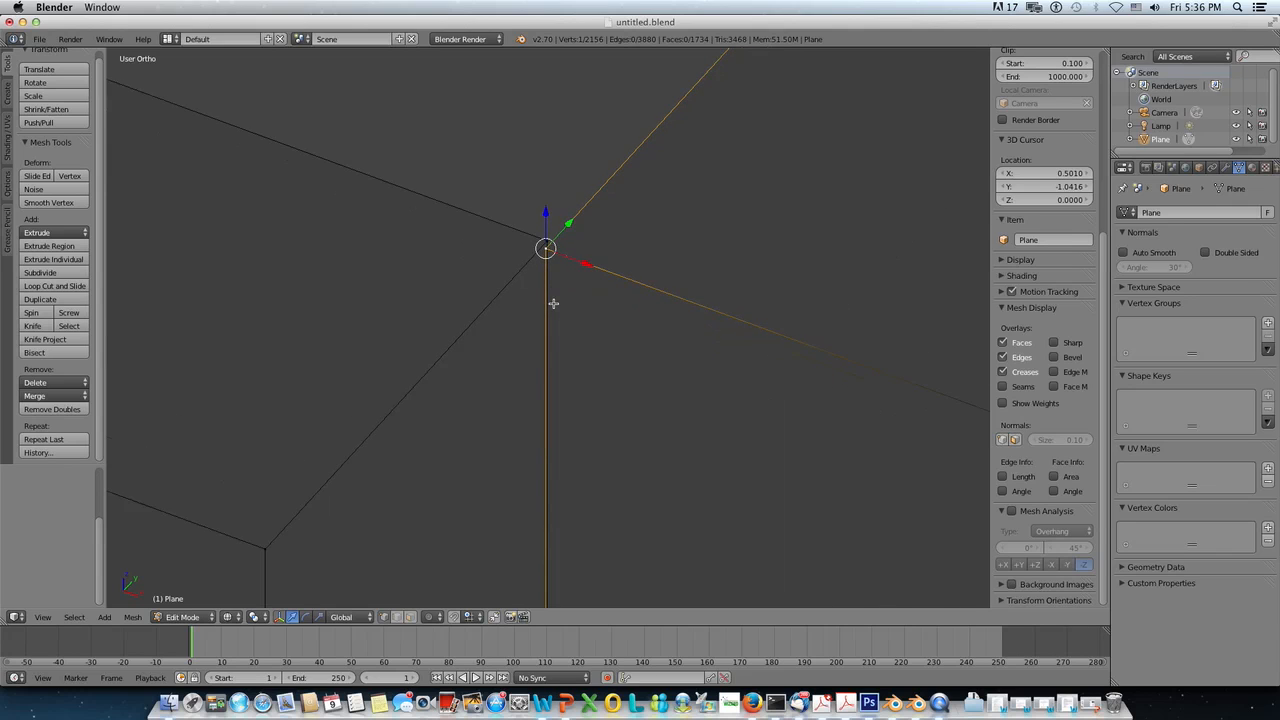
pyautogui.keyDown('shift'); pyautogui.rightClick(549, 241); pyautogui.keyUp('shift')
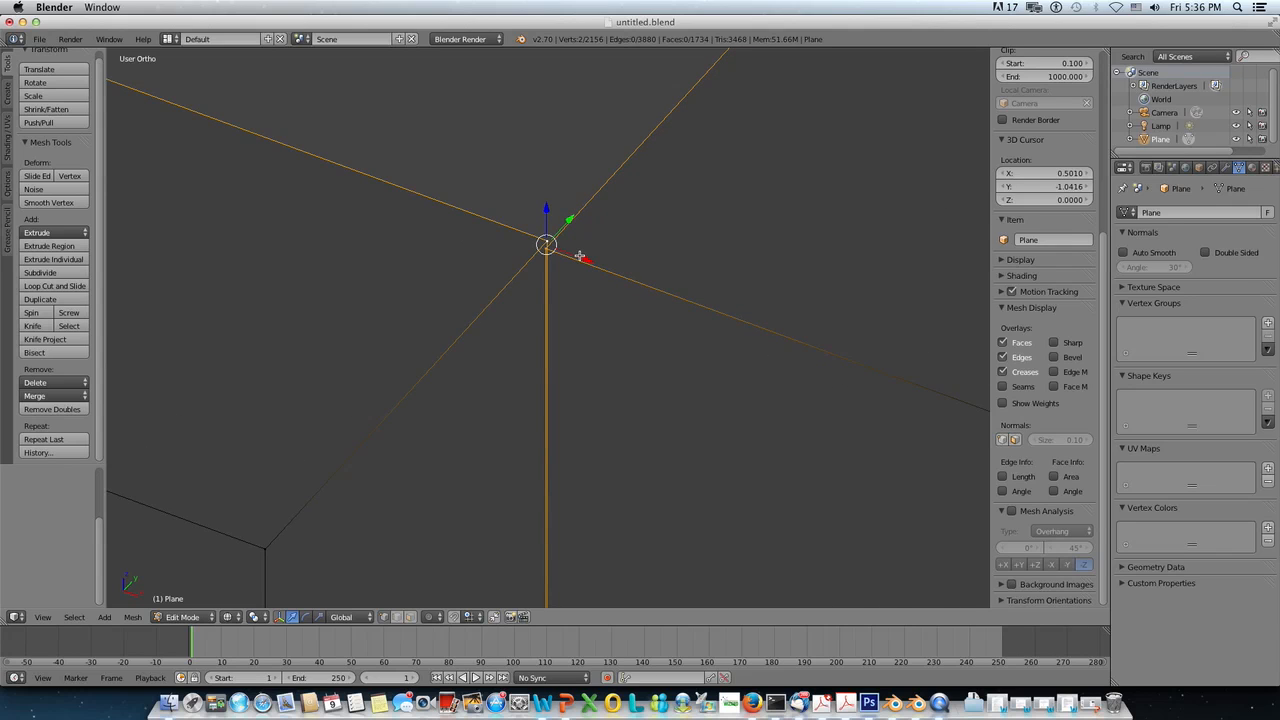
pyautogui.hotkey('alt', 'm')
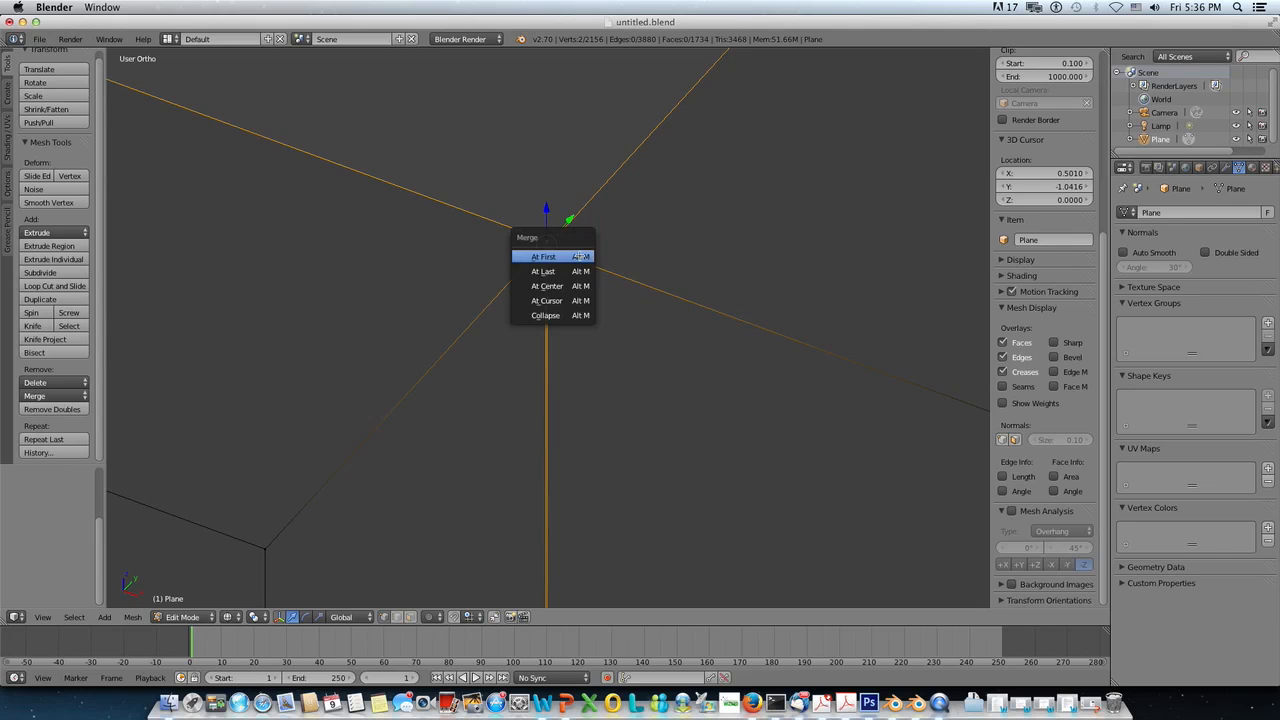
pyautogui.click(578, 259)
# Step: Merge the two overlapping vertices at the upper band's bottom inner corner, where the facade sections meet
pyautogui.scroll(-4, 570, 297)
pyautogui.moveTo(578, 427)
pyautogui.keyDown('shift'); pyautogui.mouseDown(button='middle')
pyautogui.moveTo(549, 274)
pyautogui.moveTo(536, 280)
pyautogui.mouseUp(button='middle'); pyautogui.keyUp('shift')
pyautogui.keyDown('shift'); pyautogui.moveTo(562, 448); pyautogui.dragTo(537, 314, button='middle'); pyautogui.keyUp('shift')
pyautogui.moveTo(558, 574)
pyautogui.keyDown('shift'); pyautogui.mouseDown(button='middle')
pyautogui.moveTo(530, 406)
pyautogui.moveTo(500, 434)
pyautogui.moveTo(486, 303)
pyautogui.mouseUp(button='middle'); pyautogui.keyUp('shift')
pyautogui.keyDown('shift'); pyautogui.moveTo(502, 434); pyautogui.dragTo(500, 349, button='middle'); pyautogui.keyUp('shift')
pyautogui.scroll(3, 500, 357)
pyautogui.keyDown('shift'); pyautogui.rightClick(361, 434); pyautogui.keyUp('shift')
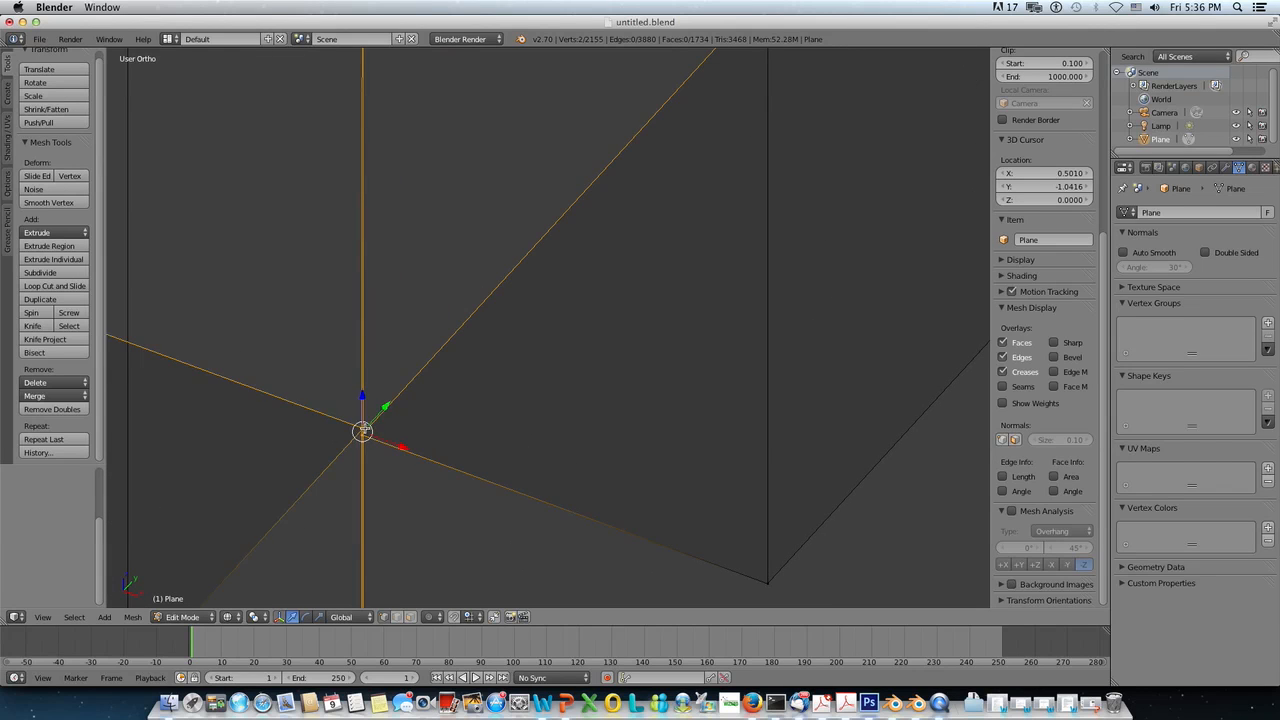
pyautogui.hotkey('alt', 'm')
pyautogui.click(395, 440)
# Step: Merge the two overlapping corner vertices at the top of the lower wall band At Last
pyautogui.keyDown('shift'); pyautogui.moveTo(395, 477); pyautogui.dragTo(383, 354, button='middle'); pyautogui.keyUp('shift')
pyautogui.keyDown('shift'); pyautogui.moveTo(407, 503); pyautogui.dragTo(400, 398, button='middle'); pyautogui.keyUp('shift')
pyautogui.moveTo(417, 506)
pyautogui.keyDown('shift'); pyautogui.mouseDown(button='middle')
pyautogui.moveTo(413, 320)
pyautogui.moveTo(397, 342)
pyautogui.moveTo(381, 468)
pyautogui.moveTo(392, 386)
pyautogui.mouseUp(button='middle'); pyautogui.keyUp('shift')
pyautogui.scroll(-3, 392, 387)
pyautogui.keyDown('shift'); pyautogui.moveTo(428, 442); pyautogui.dragTo(561, 441, button='middle'); pyautogui.keyUp('shift')
pyautogui.scroll(1, 545, 406)
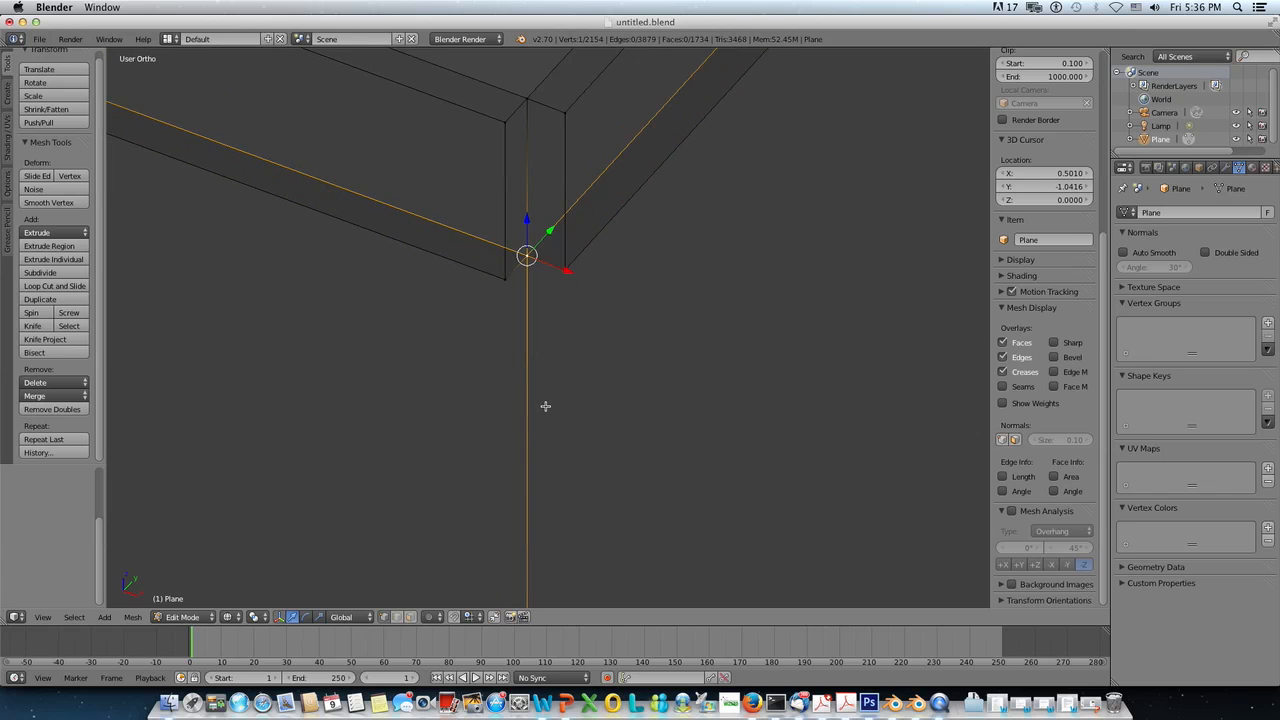
pyautogui.scroll(-7, 546, 408)
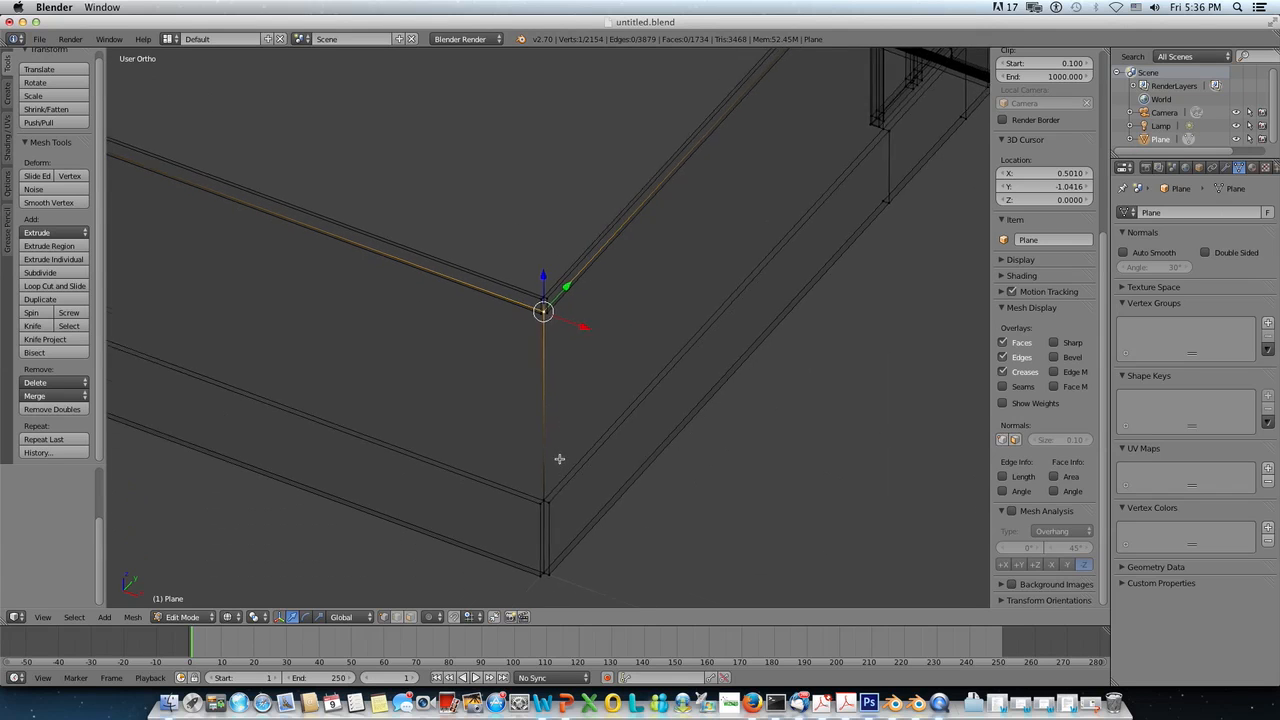
pyautogui.scroll(6, 559, 459)
pyautogui.scroll(2, 523, 440)
pyautogui.keyDown('shift'); pyautogui.moveTo(480, 534); pyautogui.dragTo(514, 366, button='middle'); pyautogui.keyUp('shift')
pyautogui.scroll(3, 473, 499)
pyautogui.keyDown('shift'); pyautogui.moveTo(404, 494); pyautogui.dragTo(523, 363, button='middle'); pyautogui.keyUp('shift')
pyautogui.scroll(5, 517, 391)
pyautogui.scroll(4, 362, 428)
pyautogui.keyDown('shift'); pyautogui.moveTo(246, 451); pyautogui.dragTo(523, 360, button='middle'); pyautogui.keyUp('shift')
pyautogui.scroll(3, 456, 413)
pyautogui.keyDown('shift'); pyautogui.moveTo(318, 450); pyautogui.dragTo(496, 350, button='middle'); pyautogui.keyUp('shift')
pyautogui.scroll(1, 422, 420)
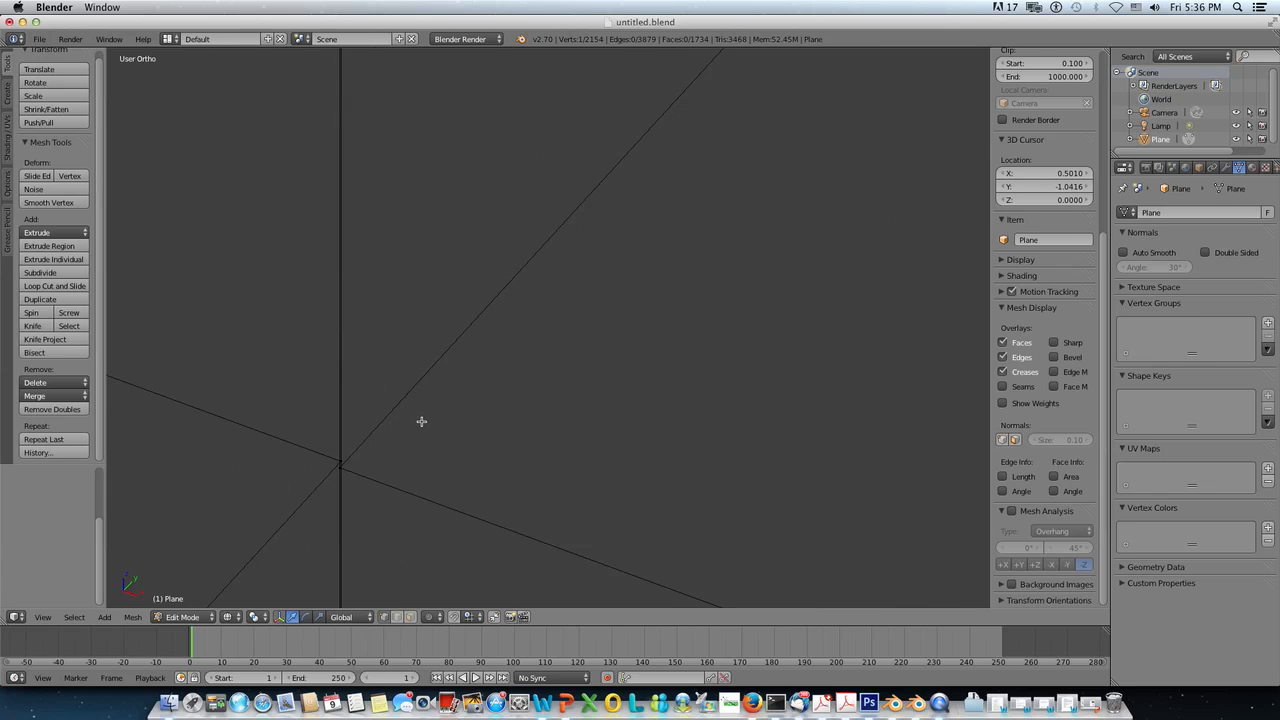
pyautogui.rightClick(341, 466)
pyautogui.keyDown('shift'); pyautogui.rightClick(341, 464); pyautogui.keyUp('shift')
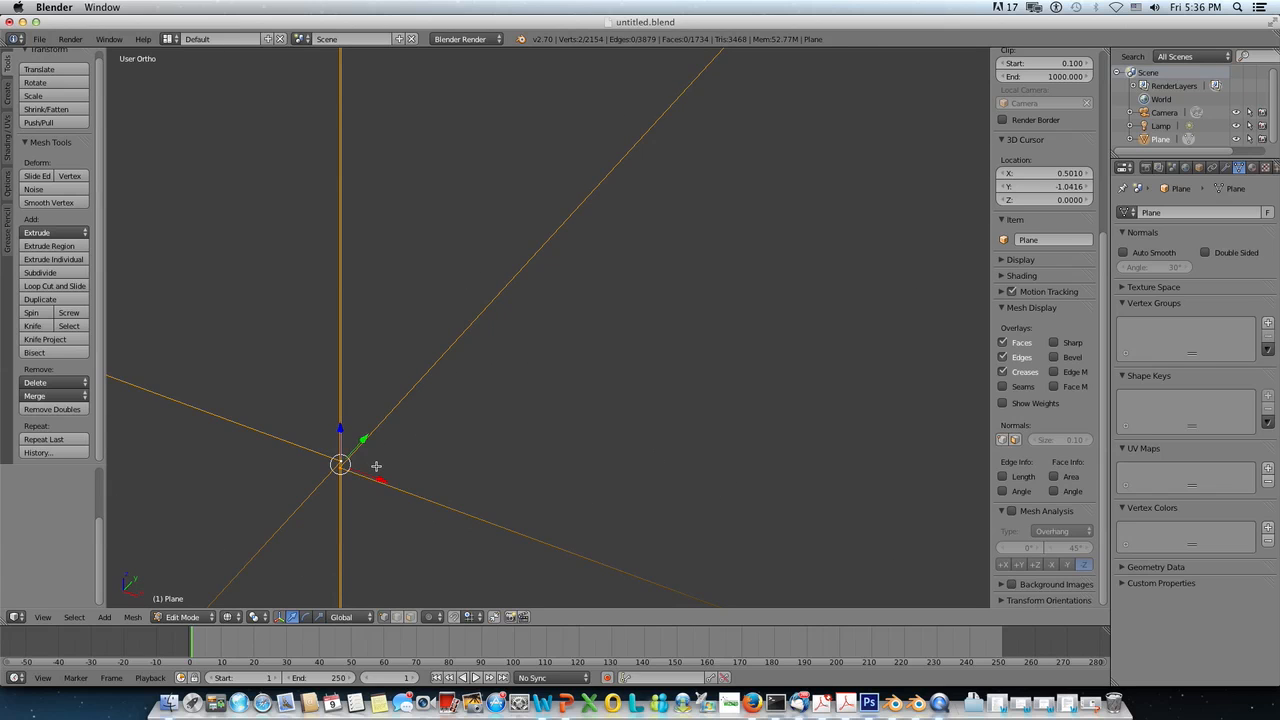
pyautogui.hotkey('alt', 'm')
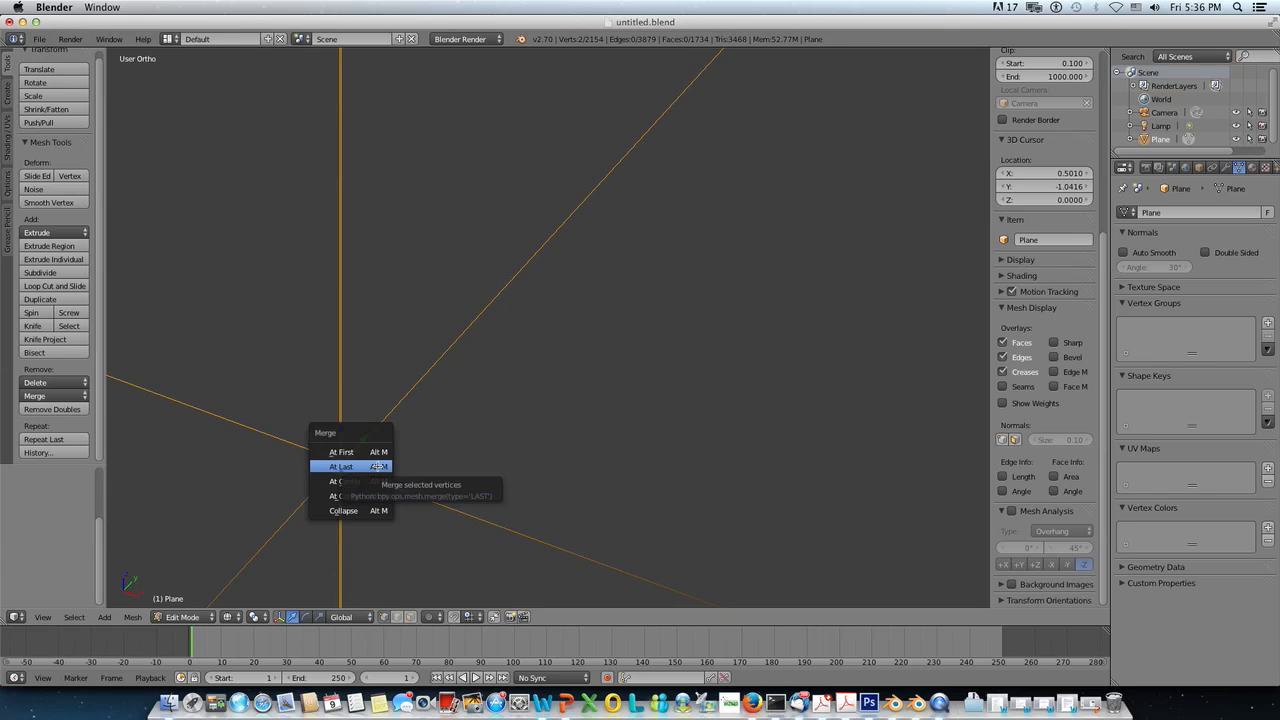
pyautogui.click(377, 466)
# Step: Merge the two overlapping vertices at the base of the corner between the facade sections
pyautogui.scroll(-6, 380, 503)
pyautogui.keyDown('shift'); pyautogui.moveTo(451, 524); pyautogui.dragTo(442, 280, button='middle'); pyautogui.keyUp('shift')
pyautogui.keyDown('shift'); pyautogui.moveTo(496, 470); pyautogui.dragTo(470, 336, button='middle'); pyautogui.keyUp('shift')
pyautogui.keyDown('shift'); pyautogui.moveTo(469, 491); pyautogui.dragTo(451, 349, button='middle'); pyautogui.keyUp('shift')
pyautogui.keyDown('shift'); pyautogui.moveTo(451, 446); pyautogui.dragTo(451, 322, button='middle'); pyautogui.keyUp('shift')
pyautogui.keyDown('shift'); pyautogui.moveTo(473, 516); pyautogui.dragTo(462, 356, button='middle'); pyautogui.keyUp('shift')
pyautogui.moveTo(455, 506)
pyautogui.keyDown('shift'); pyautogui.mouseDown(button='middle')
pyautogui.moveTo(447, 356)
pyautogui.moveTo(461, 373)
pyautogui.mouseUp(button='middle'); pyautogui.keyUp('shift')
pyautogui.scroll(-8, 471, 408)
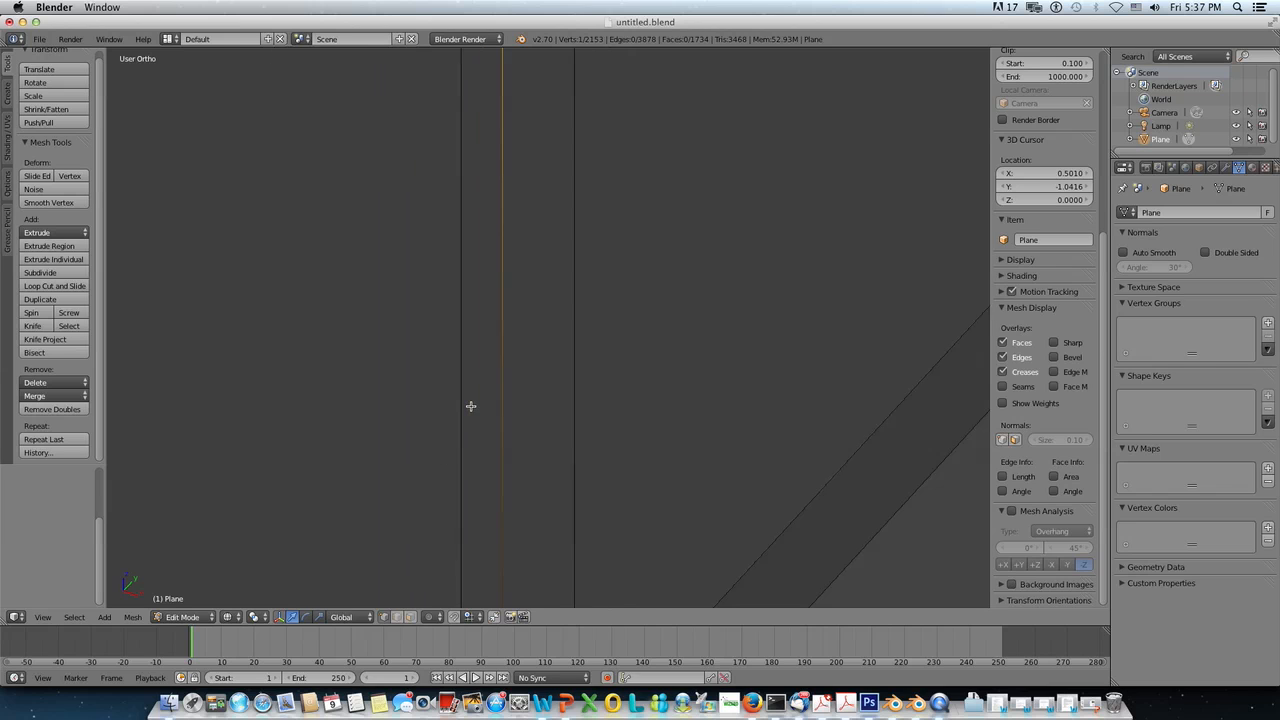
pyautogui.keyDown('shift'); pyautogui.moveTo(536, 480); pyautogui.dragTo(511, 324, button='middle'); pyautogui.keyUp('shift')
pyautogui.scroll(5, 610, 399)
pyautogui.keyDown('shift'); pyautogui.moveTo(495, 433); pyautogui.dragTo(576, 284, button='middle'); pyautogui.keyUp('shift')
pyautogui.scroll(7, 580, 317)
pyautogui.keyDown('shift'); pyautogui.moveTo(484, 447); pyautogui.dragTo(568, 268, button='middle'); pyautogui.keyUp('shift')
pyautogui.scroll(7, 570, 340)
pyautogui.keyDown('shift'); pyautogui.rightClick(314, 558); pyautogui.keyUp('shift')
pyautogui.hotkey('alt', 'm')
pyautogui.click(343, 557)
# Step: Examine the joined facade corner and its upper band from the front and in perspective
pyautogui.press('KP_Decimal')
pyautogui.scroll(-3, 361, 536)
pyautogui.press('KP_1')
pyautogui.scroll(-6, 538, 328)
pyautogui.keyDown('shift'); pyautogui.moveTo(583, 246); pyautogui.dragTo(479, 417, button='middle'); pyautogui.keyUp('shift')
pyautogui.scroll(4, 646, 217)
pyautogui.keyDown('shift'); pyautogui.moveTo(634, 189); pyautogui.dragTo(563, 463, button='middle'); pyautogui.keyUp('shift')
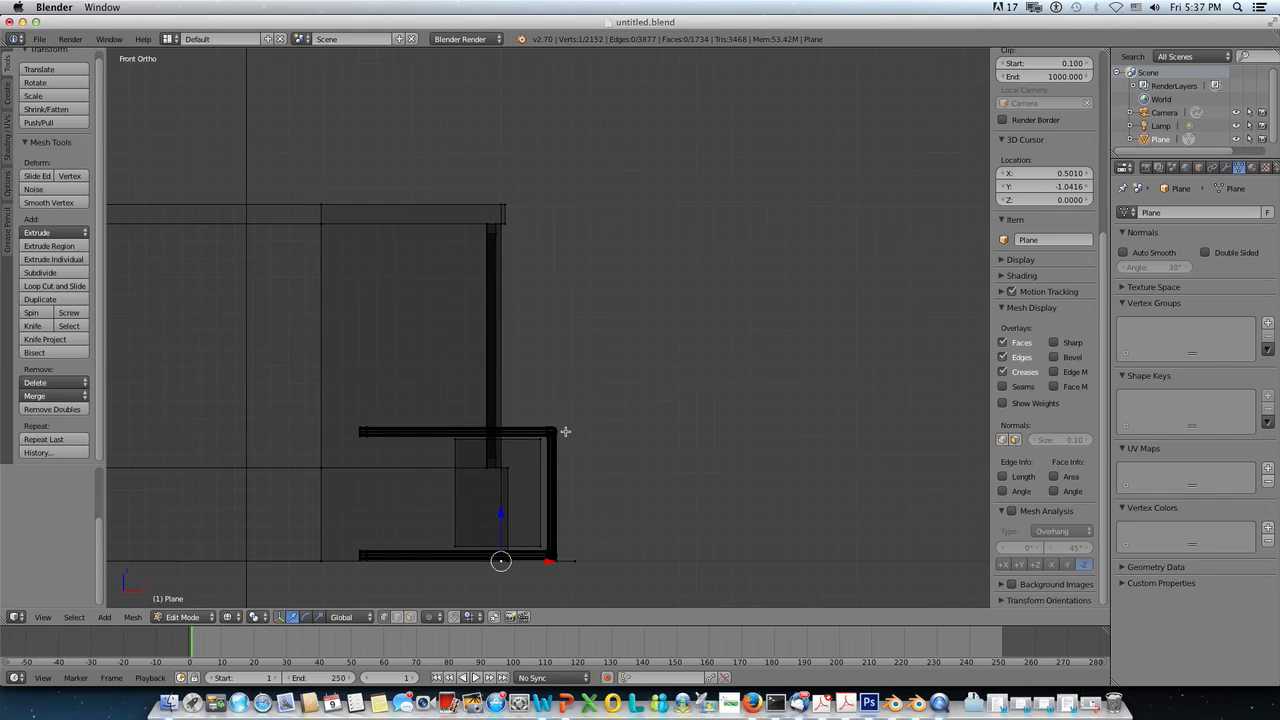
pyautogui.scroll(8, 565, 430)
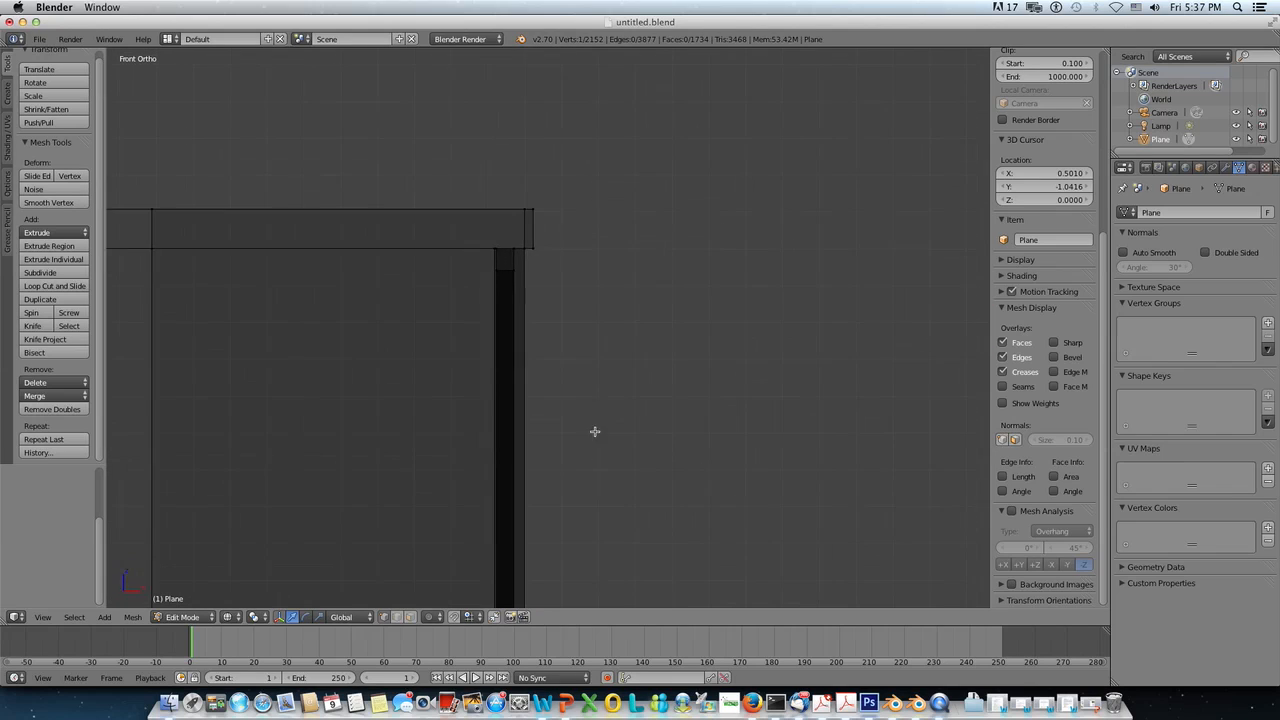
pyautogui.scroll(3, 580, 360)
pyautogui.keyDown('shift'); pyautogui.moveTo(542, 274); pyautogui.dragTo(611, 494, button='middle'); pyautogui.keyUp('shift')
pyautogui.moveTo(612, 316); pyautogui.dragTo(606, 347, button='middle')
pyautogui.scroll(-7, 635, 337)
pyautogui.scroll(4, 606, 347)
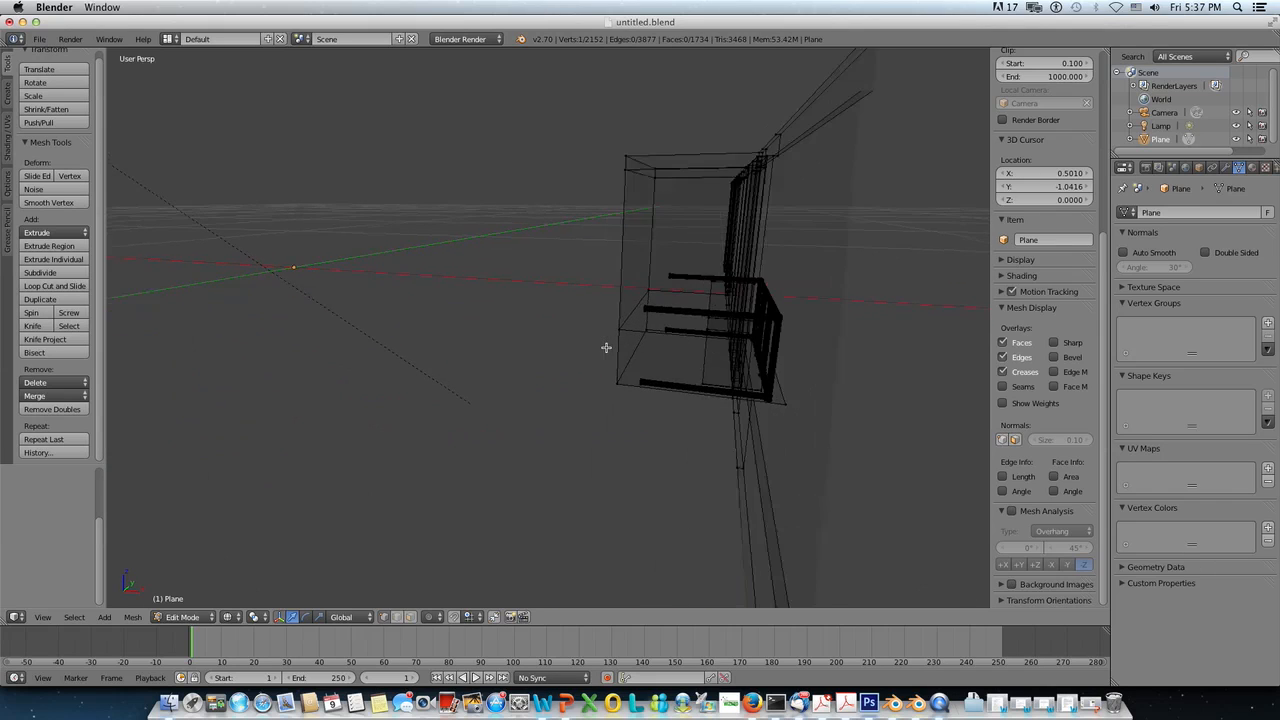
pyautogui.scroll(-2, 606, 347)
pyautogui.scroll(2, 606, 347)
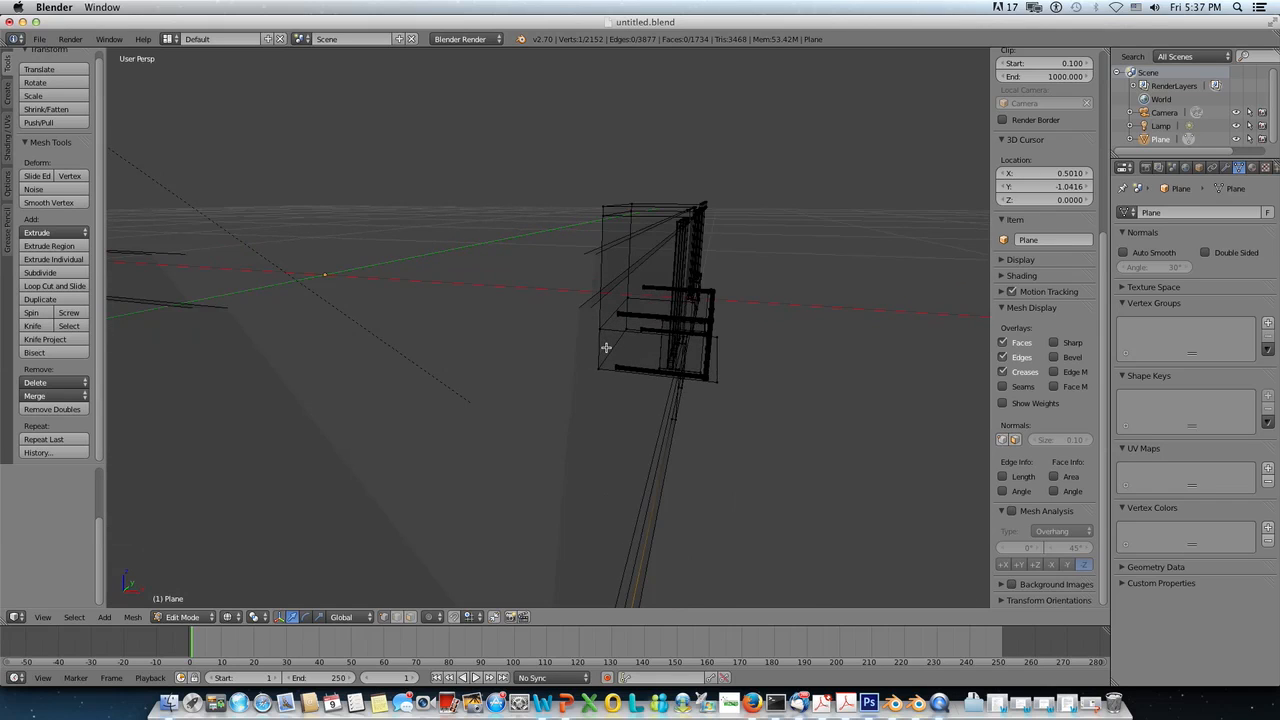
# Step: Extrude the upper band's outer vertical end edge about 0.0023 along X, in line with the adjoining band's outer face
pyautogui.press('KP_5')
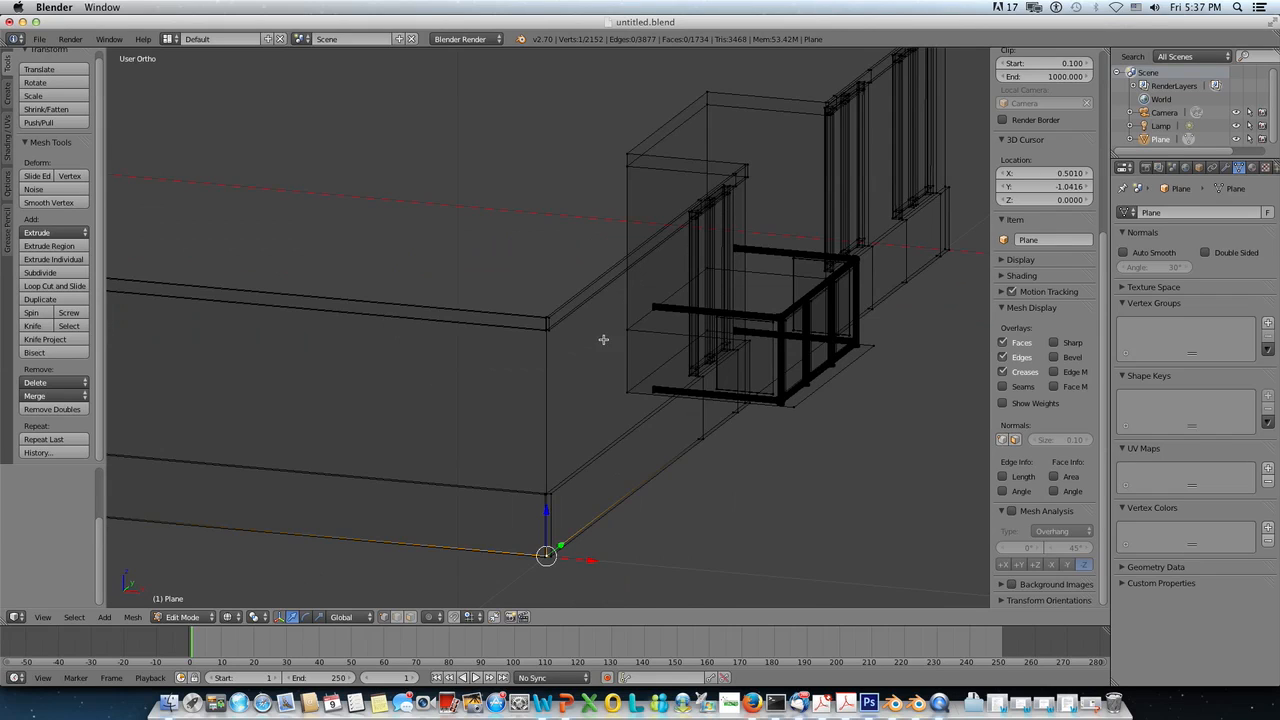
pyautogui.scroll(5, 603, 340)
pyautogui.rightClick(529, 245)
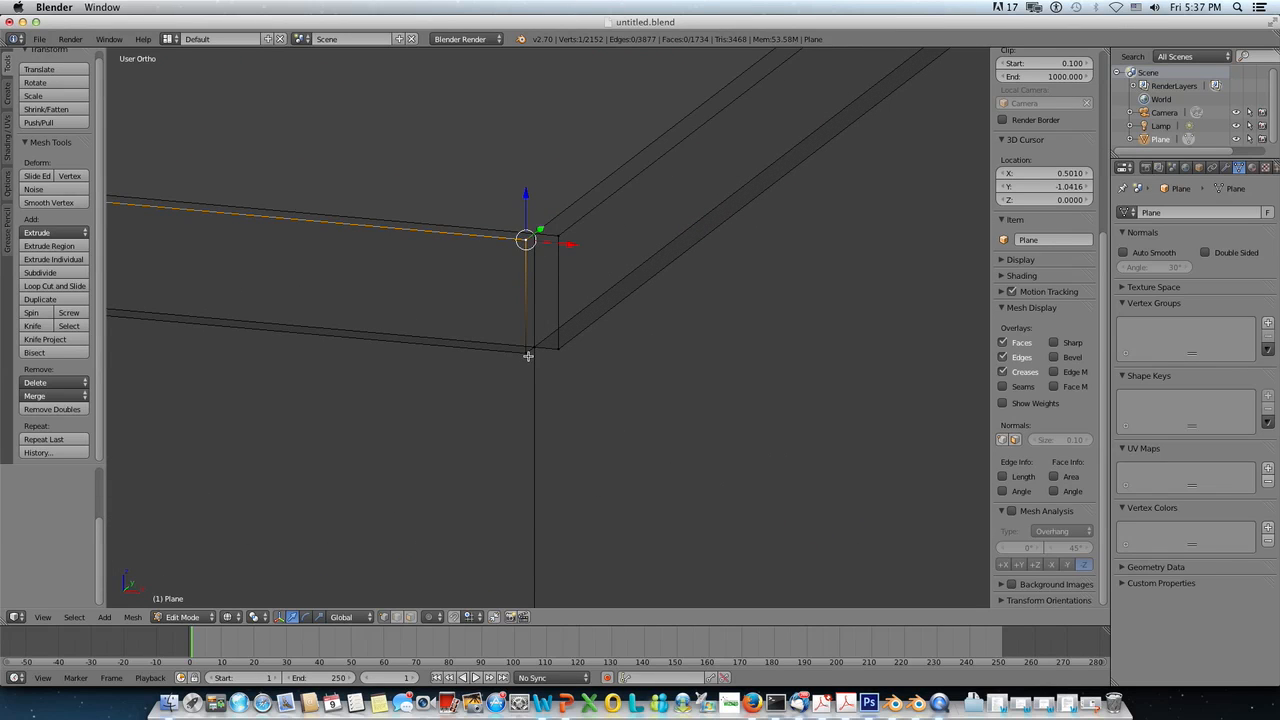
pyautogui.keyDown('shift'); pyautogui.rightClick(528, 354); pyautogui.keyUp('shift')
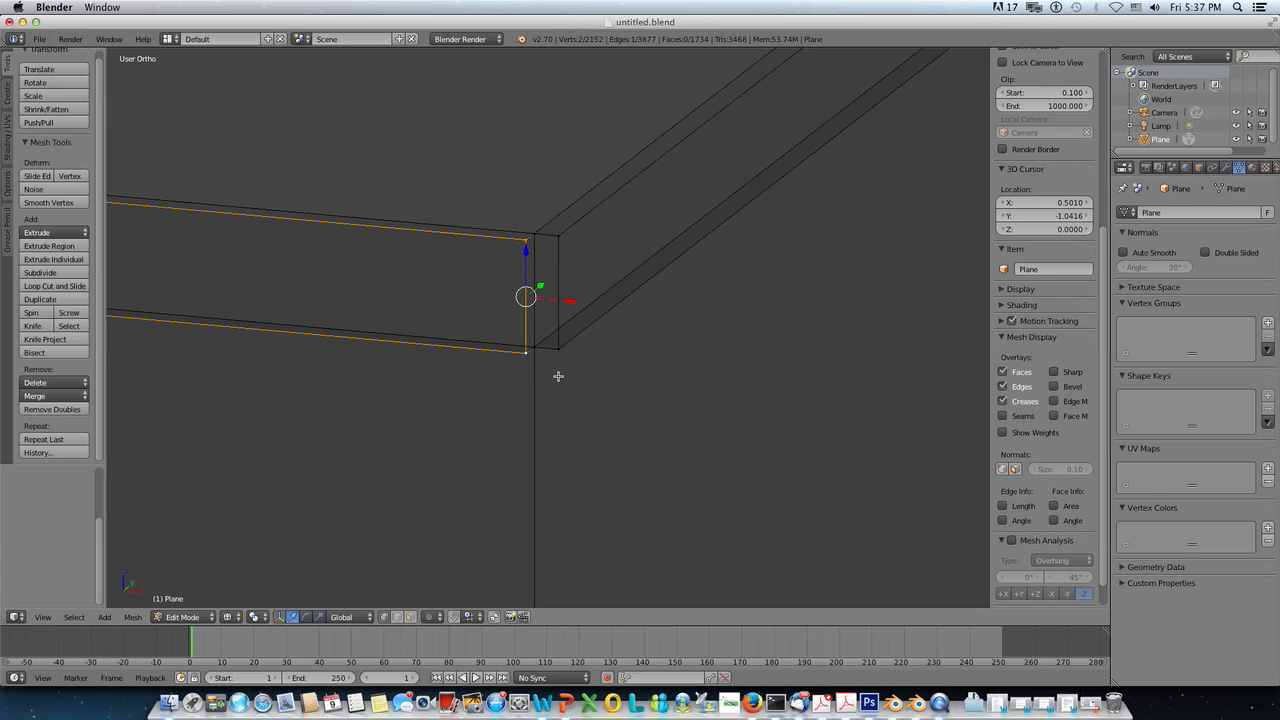
pyautogui.press('KP_1')
pyautogui.scroll(-11, 555, 358)
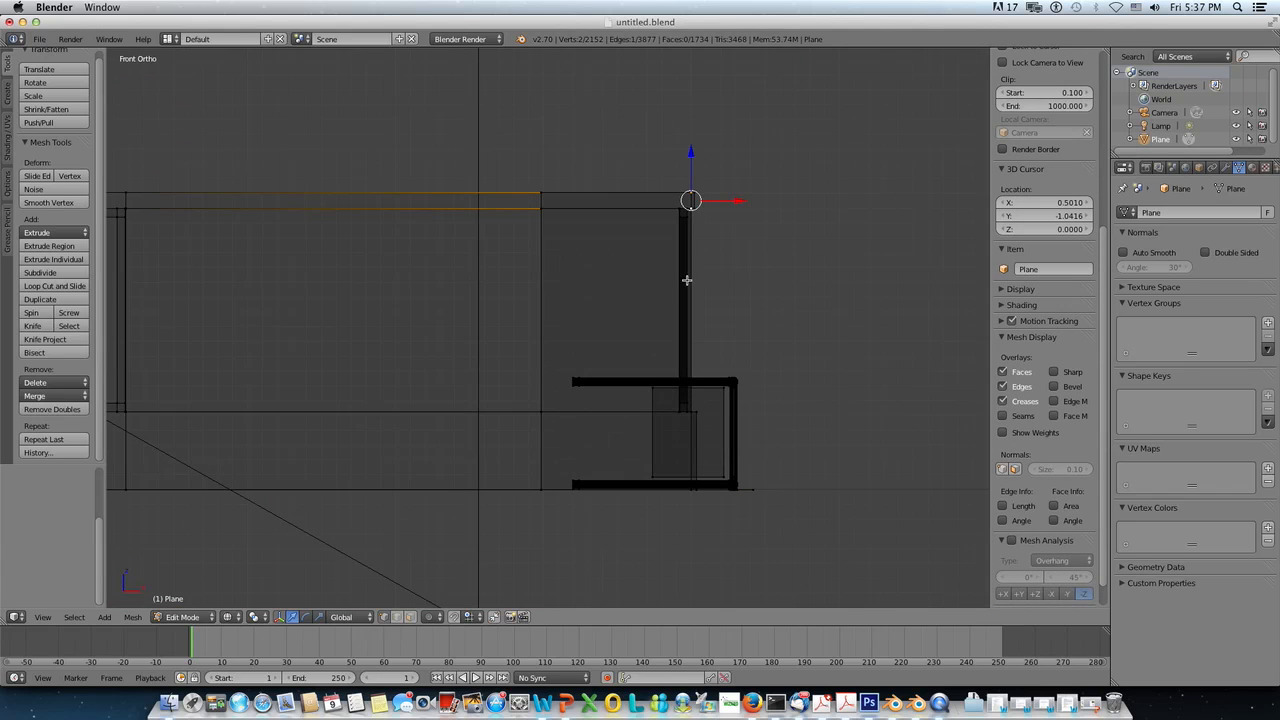
pyautogui.keyDown('shift'); pyautogui.moveTo(687, 280); pyautogui.dragTo(596, 334, button='middle'); pyautogui.keyUp('shift')
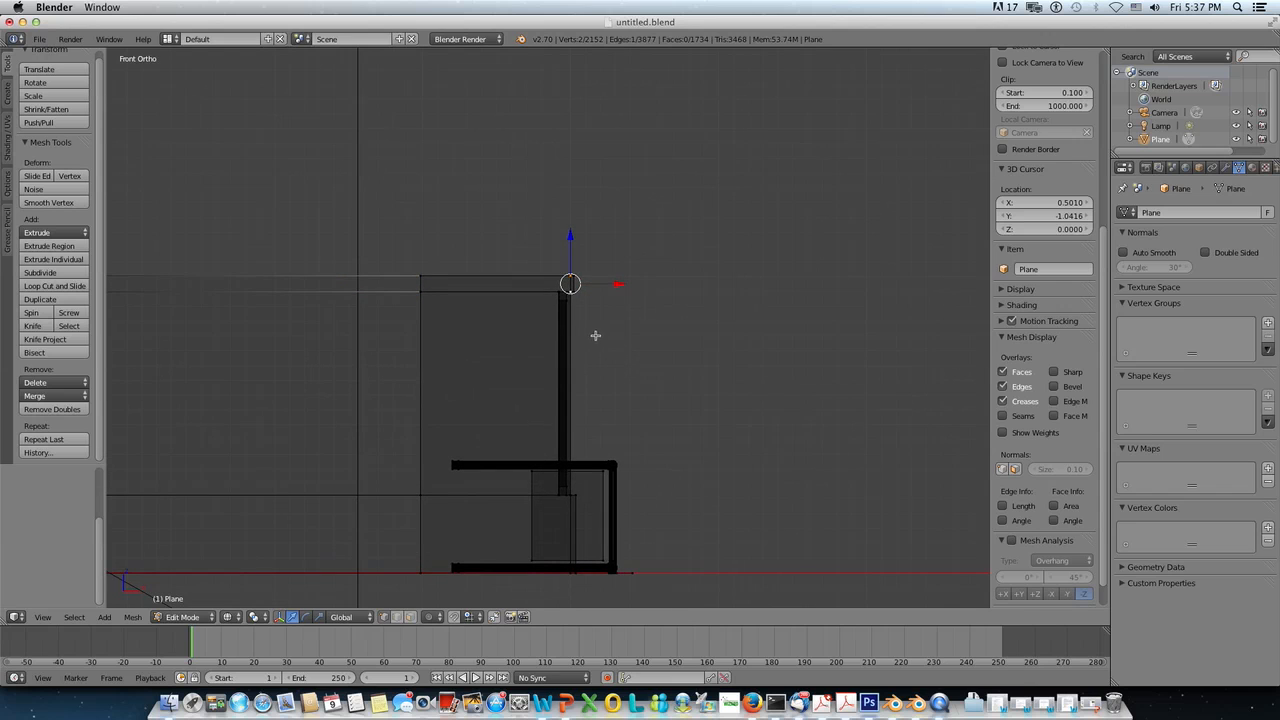
pyautogui.scroll(8, 598, 333)
pyautogui.keyDown('shift'); pyautogui.moveTo(680, 281); pyautogui.dragTo(579, 411, button='middle'); pyautogui.keyUp('shift')
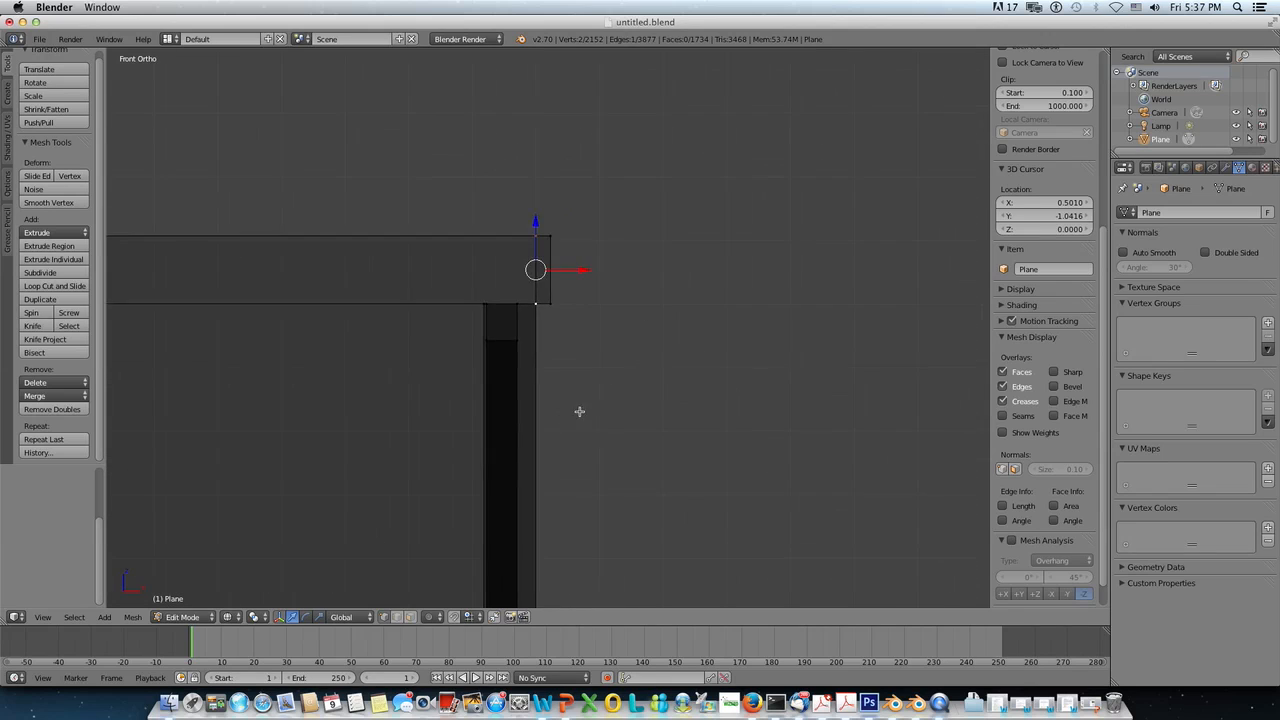
pyautogui.scroll(5, 579, 411)
pyautogui.keyDown('shift'); pyautogui.moveTo(646, 323); pyautogui.dragTo(583, 409, button='middle'); pyautogui.keyUp('shift')
pyautogui.scroll(3, 583, 409)
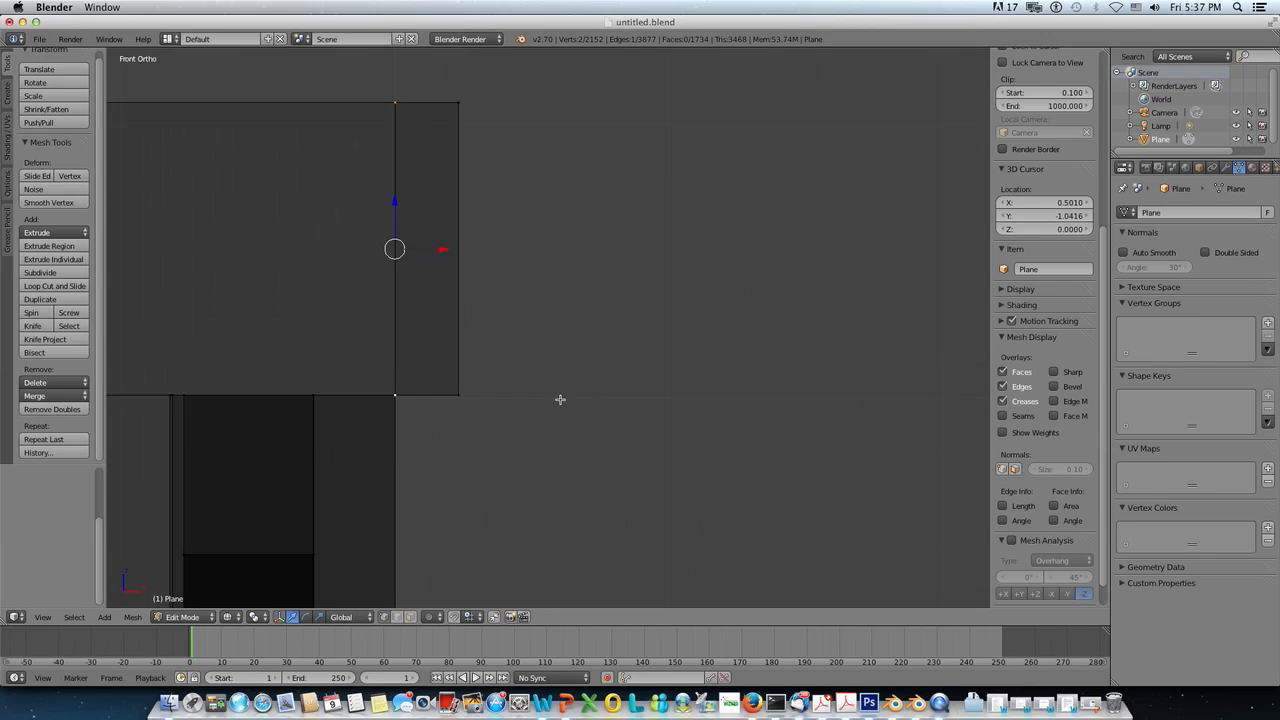
pyautogui.press('e')
pyautogui.press('Escape')
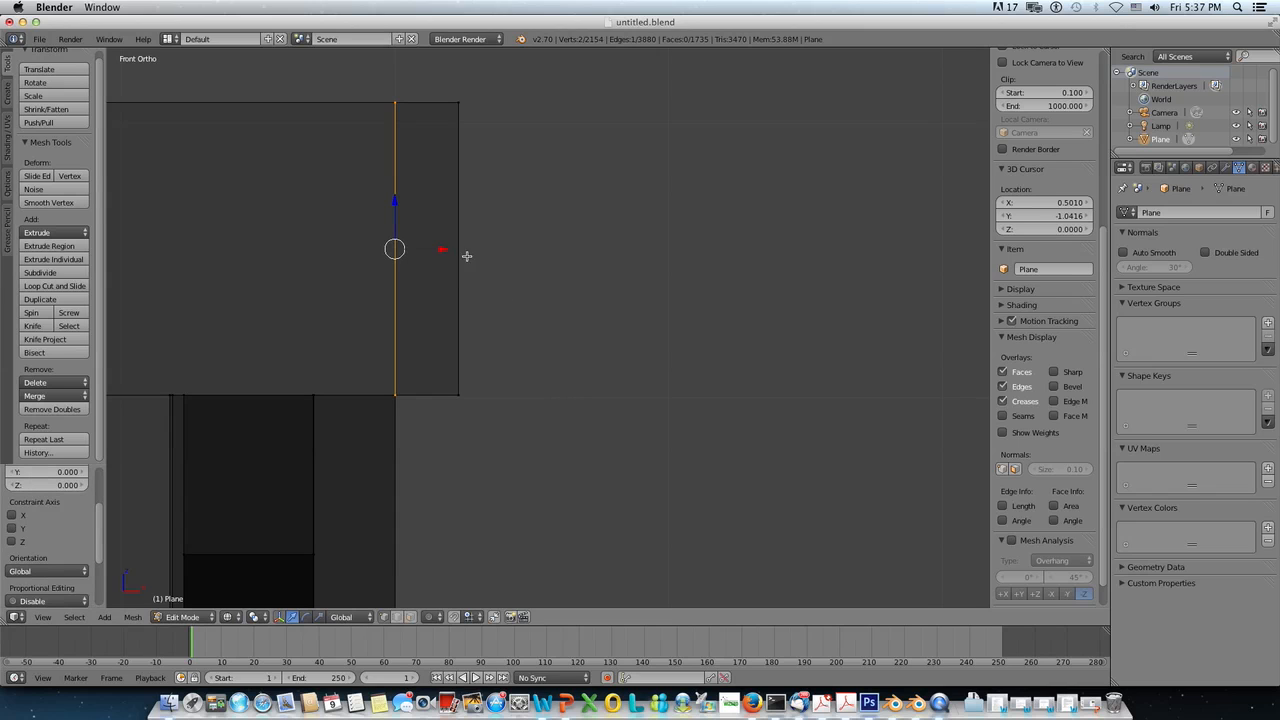
pyautogui.press('g')
pyautogui.press('x')
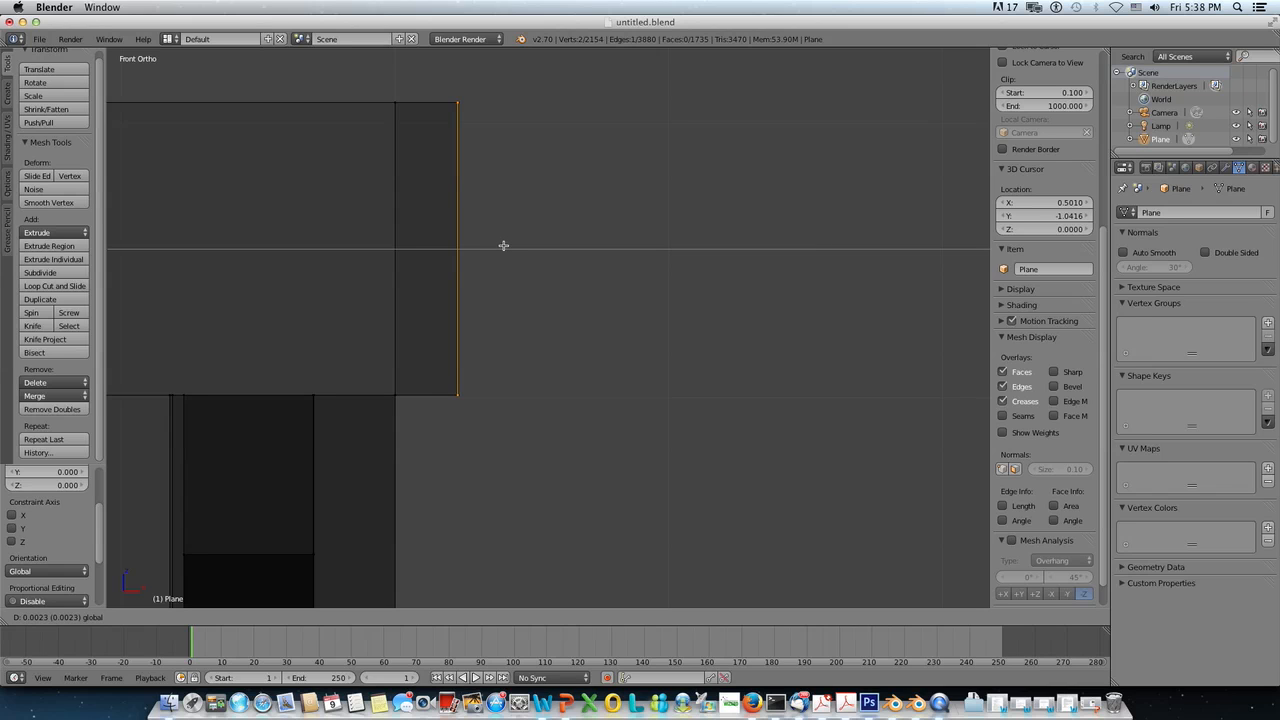
pyautogui.click(503, 245)
# Step: Fill a face between the extruded edge and the adjoining band's outer vertical edge to close the corner's open side
pyautogui.scroll(-1, 520, 252)
pyautogui.moveTo(560, 260); pyautogui.dragTo(539, 325, button='middle')
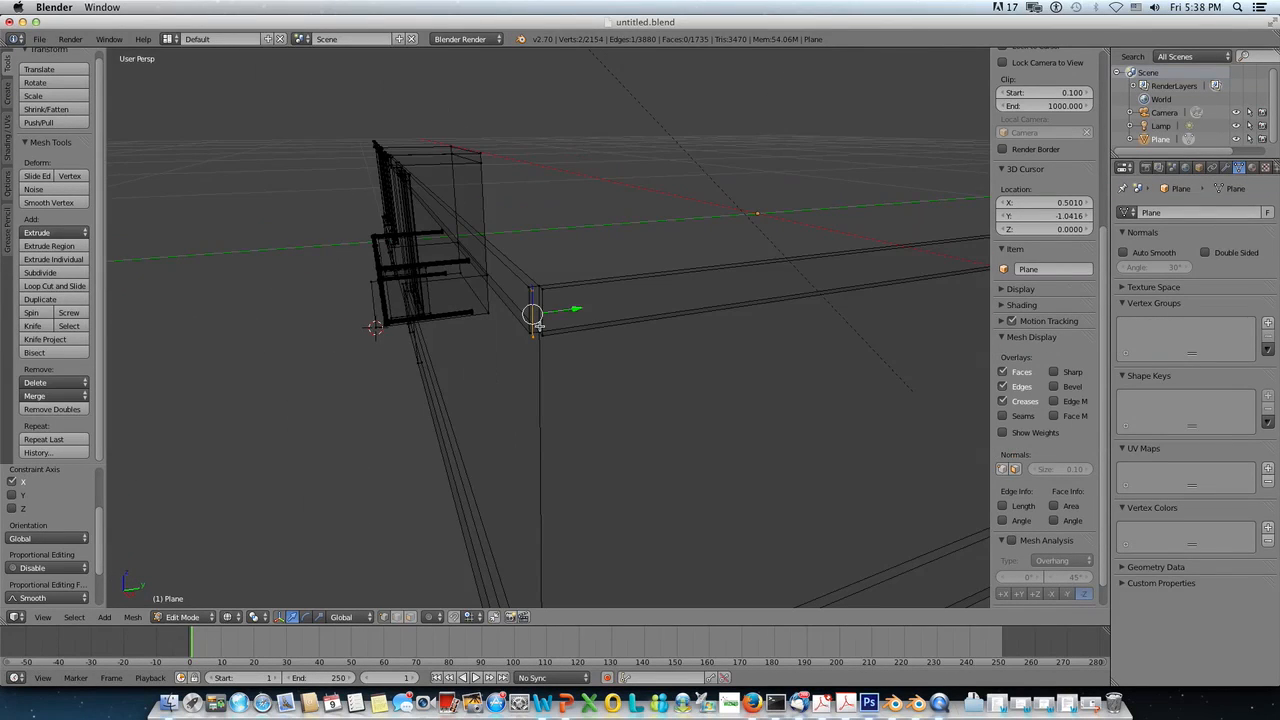
pyautogui.press('KP_5')
pyautogui.scroll(3, 535, 317)
pyautogui.hscroll(-5, 536, 317)
pyautogui.scroll(1, 537, 322)
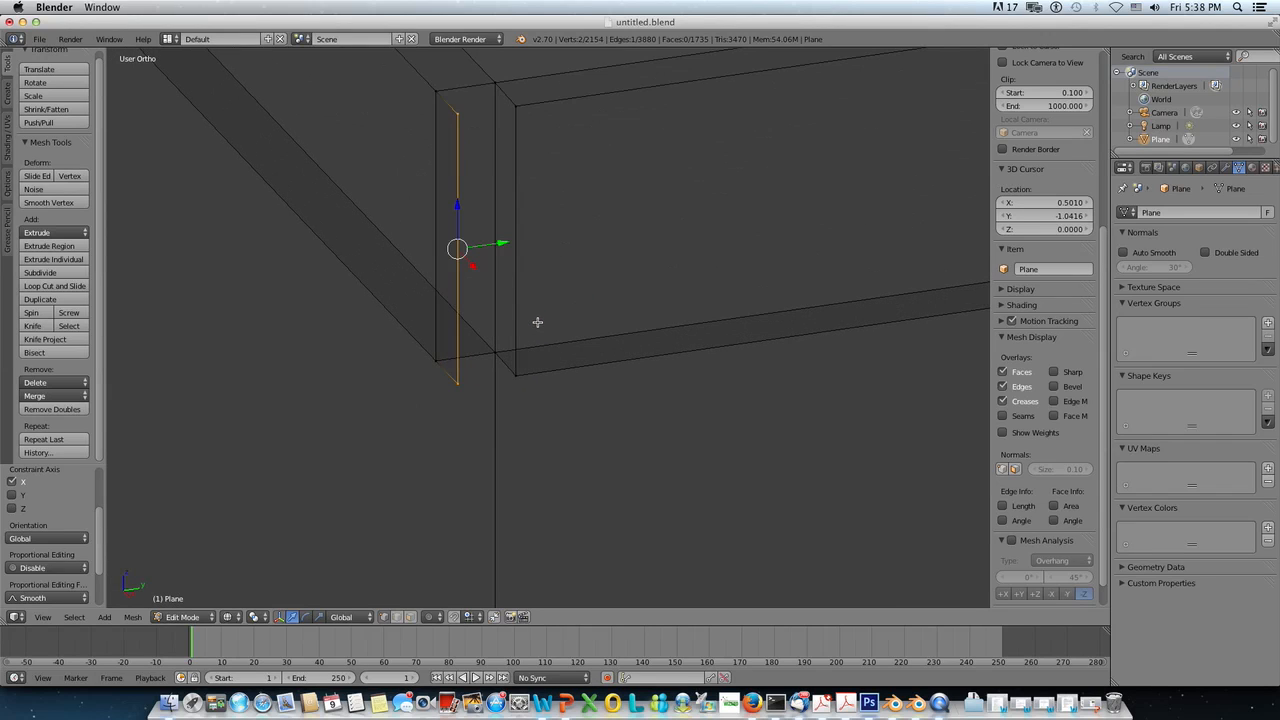
pyautogui.keyDown('shift'); pyautogui.rightClick(517, 106); pyautogui.keyUp('shift')
pyautogui.keyDown('shift'); pyautogui.rightClick(516, 376); pyautogui.keyUp('shift')
pyautogui.press('f')
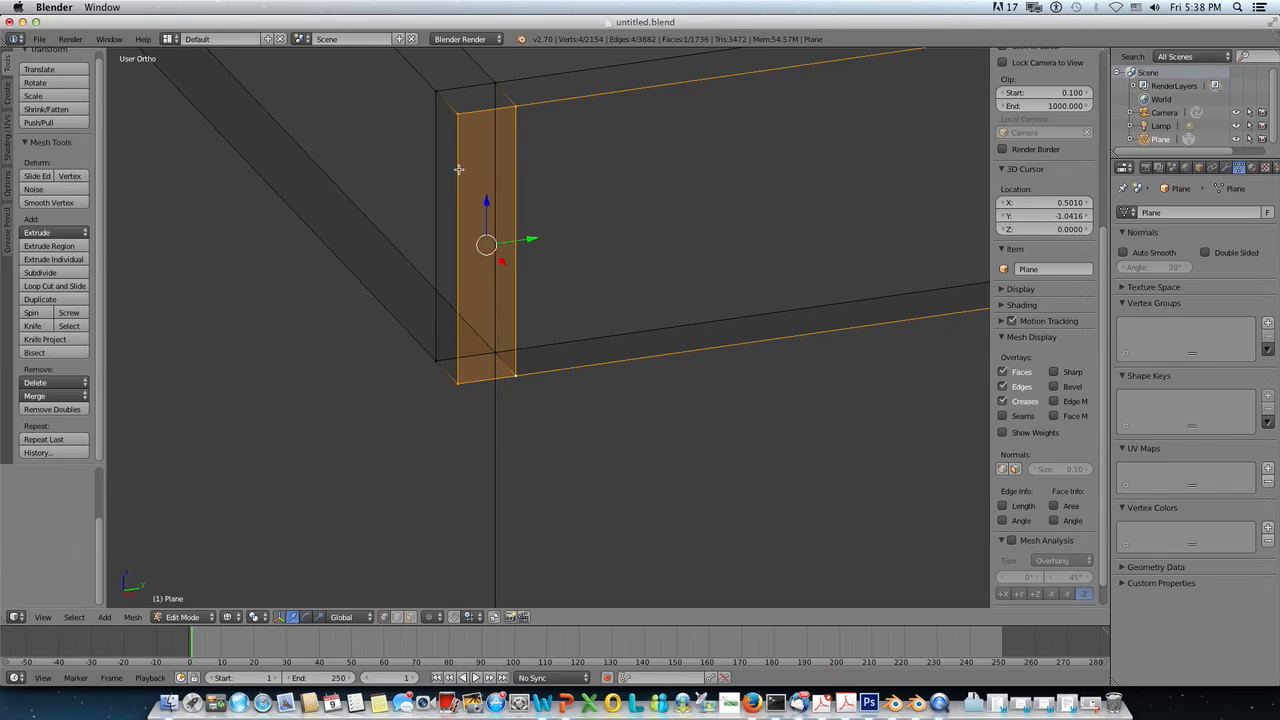
# Step: Fill the top of the upper band's corner with a face between its four top vertices
pyautogui.rightClick(457, 112)
pyautogui.keyDown('shift'); pyautogui.rightClick(514, 106); pyautogui.keyUp('shift')
pyautogui.keyDown('shift'); pyautogui.rightClick(496, 82); pyautogui.keyUp('shift')
pyautogui.keyDown('shift'); pyautogui.rightClick(445, 96); pyautogui.keyUp('shift')
pyautogui.press('f')
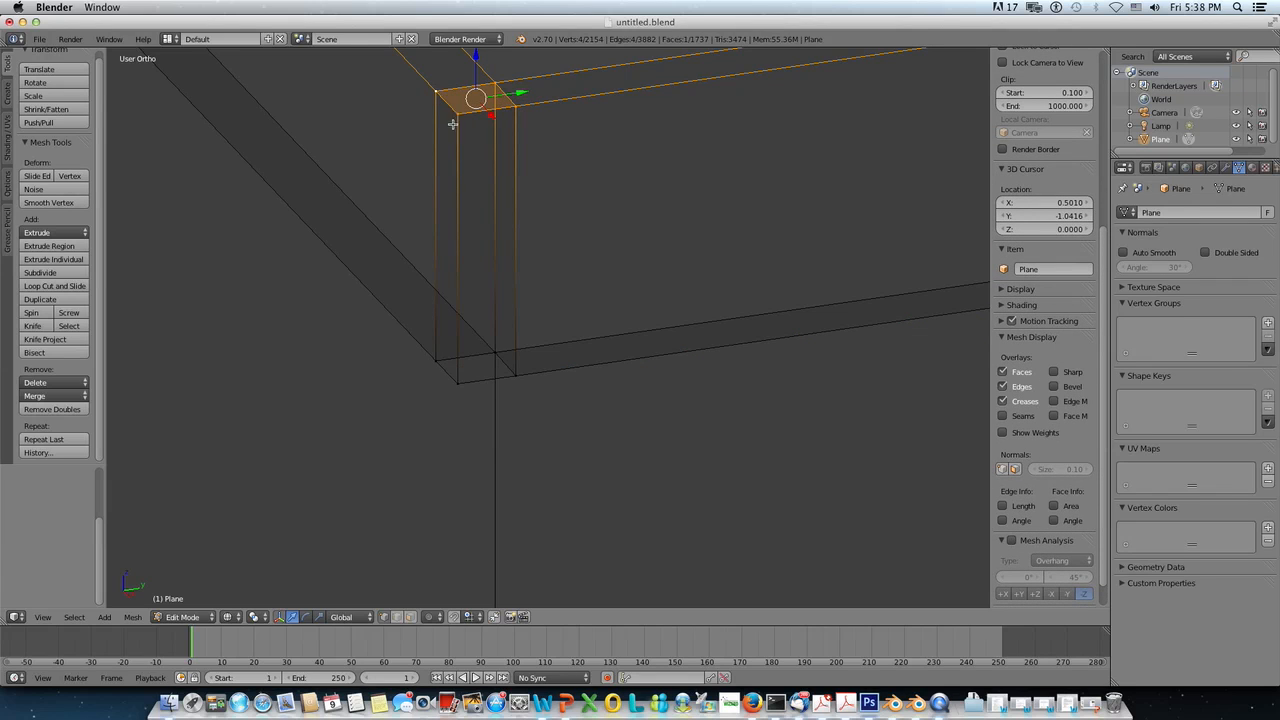
# Step: Fill the underside of the upper band's corner with a face between its four bottom vertices
pyautogui.rightClick(457, 357)
pyautogui.keyDown('shift'); pyautogui.rightClick(457, 383); pyautogui.keyUp('shift')
pyautogui.keyDown('shift'); pyautogui.rightClick(494, 355); pyautogui.keyUp('shift')
pyautogui.keyDown('shift'); pyautogui.rightClick(515, 373); pyautogui.keyUp('shift')
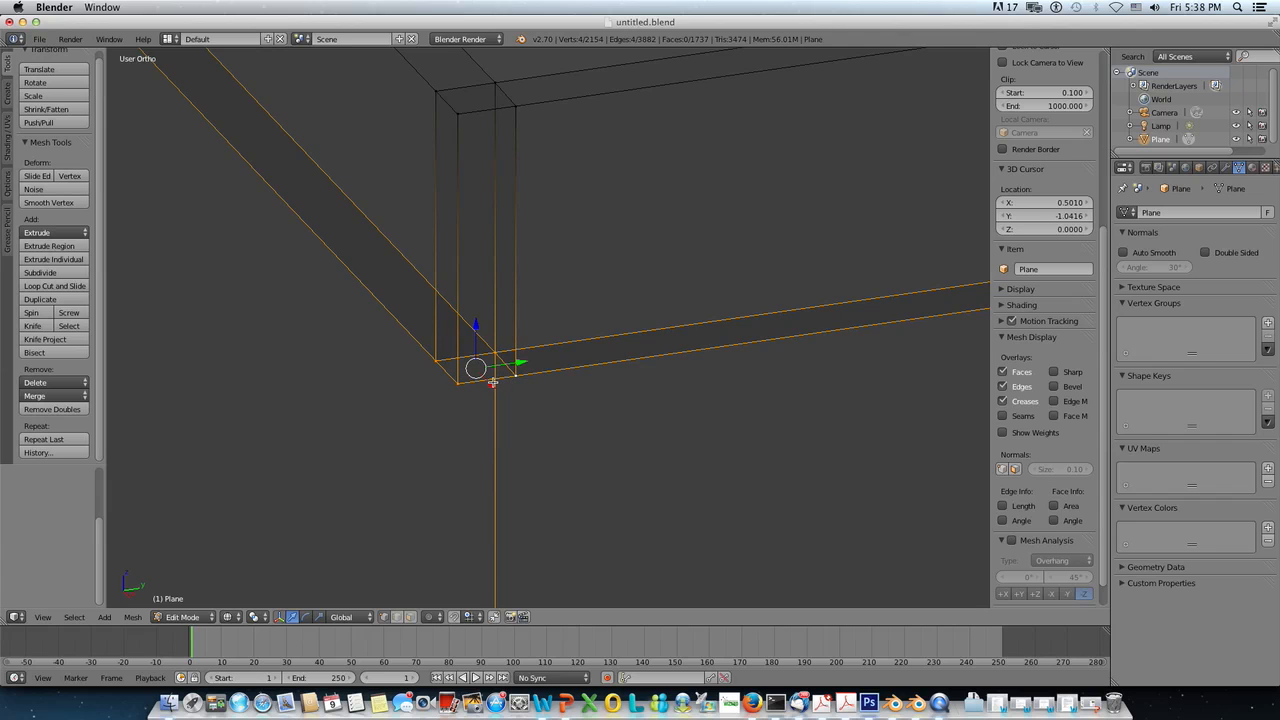
# Step: Fill the bottom face of the upper corner post, and delete the post's two inner vertical faces
pyautogui.press('f')
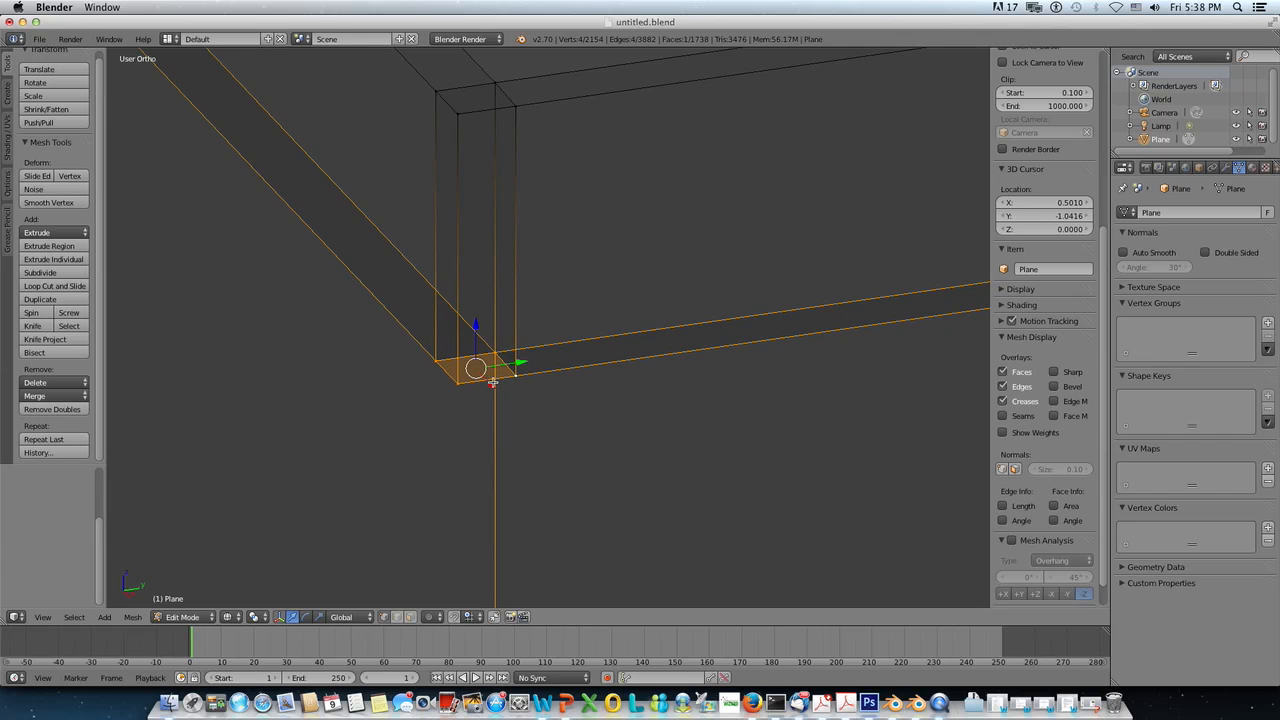
pyautogui.click(409, 617)
pyautogui.rightClick(466, 227)
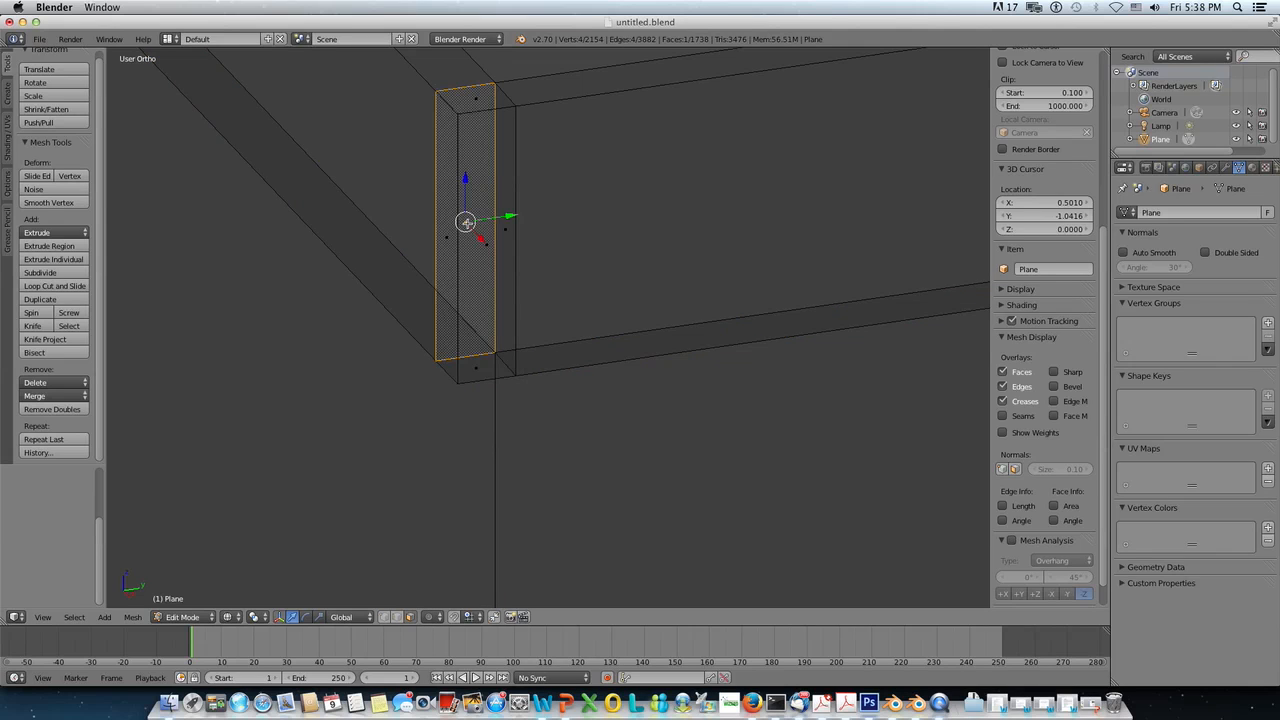
pyautogui.press('x')
pyautogui.click(483, 222)
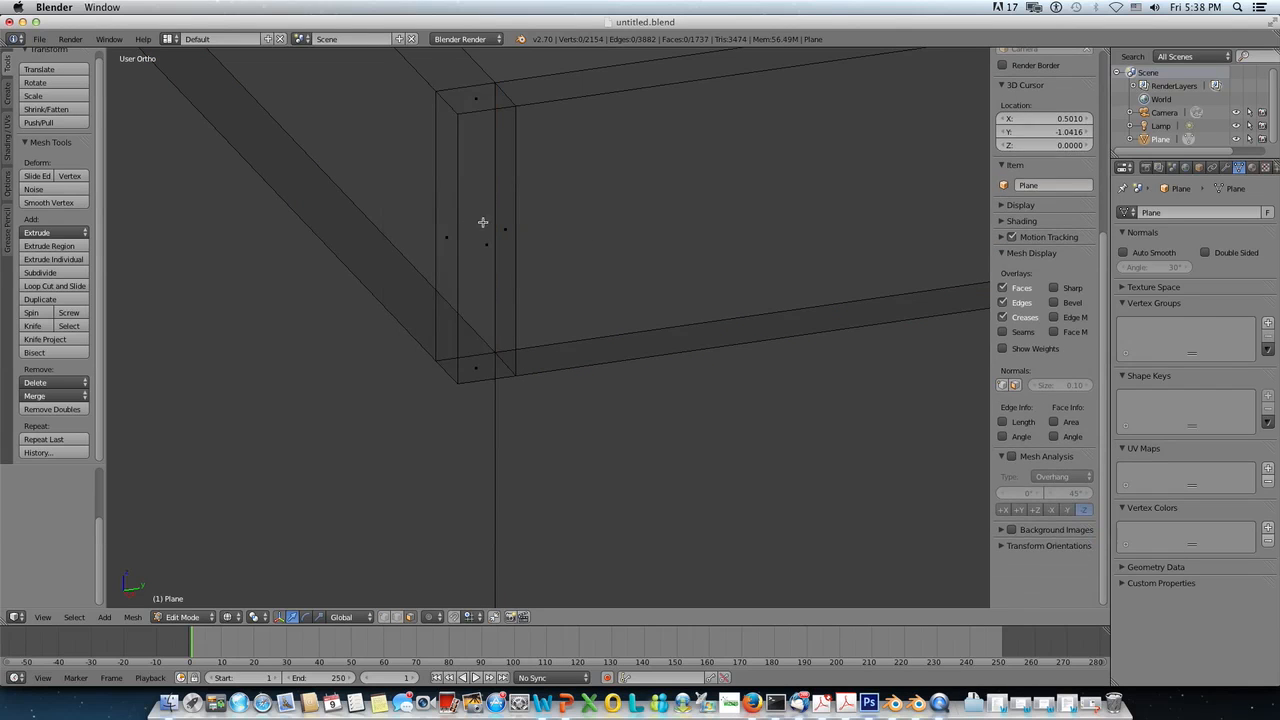
pyautogui.rightClick(502, 220)
pyautogui.press('x')
pyautogui.click(500, 218)
pyautogui.scroll(-2, 510, 230)
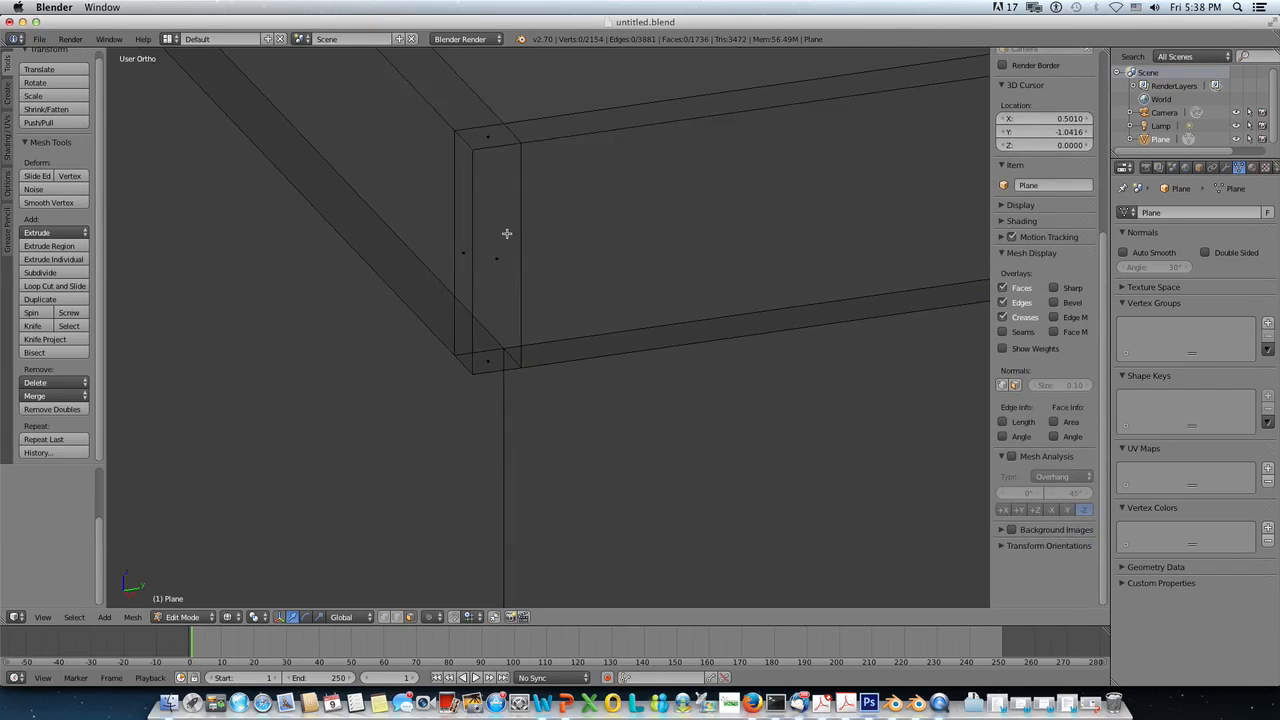
# Step: Extrude the front wall's open vertical edge at the lower corner along X, flush with the side wall's outer face
pyautogui.moveTo(517, 239)
pyautogui.mouseDown(button='middle')
pyautogui.moveTo(571, 223)
pyautogui.moveTo(534, 257)
pyautogui.moveTo(457, 226)
pyautogui.moveTo(461, 254)
pyautogui.moveTo(523, 254)
pyautogui.moveTo(514, 277)
pyautogui.moveTo(514, 257)
pyautogui.moveTo(576, 383)
pyautogui.moveTo(600, 480)
pyautogui.mouseUp(button='middle')
pyautogui.press('z')
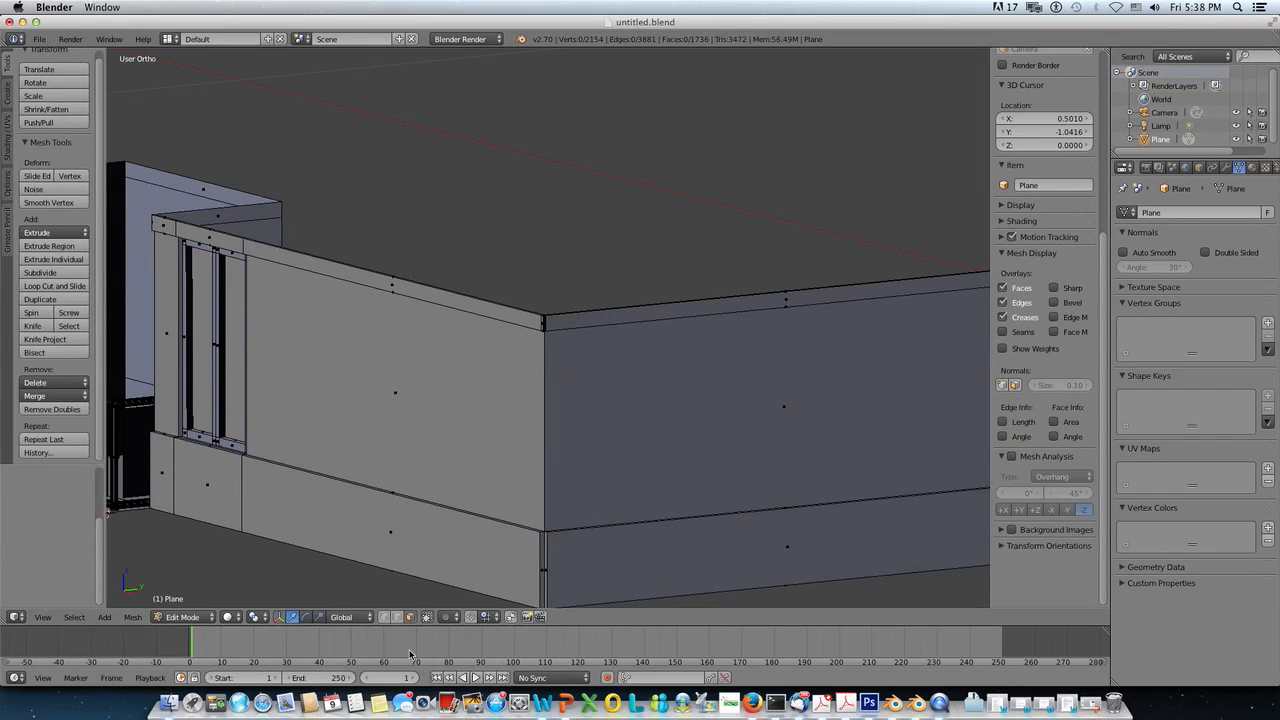
pyautogui.scroll(5, 535, 535)
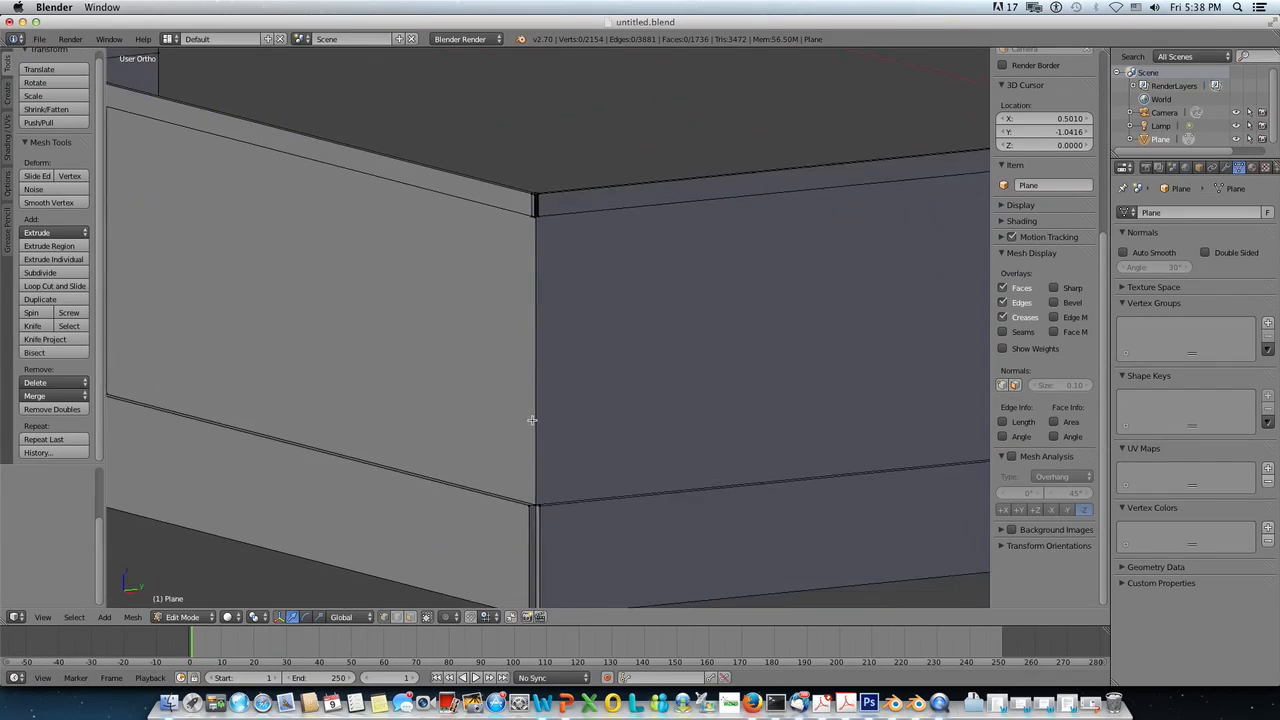
pyautogui.scroll(2, 569, 454)
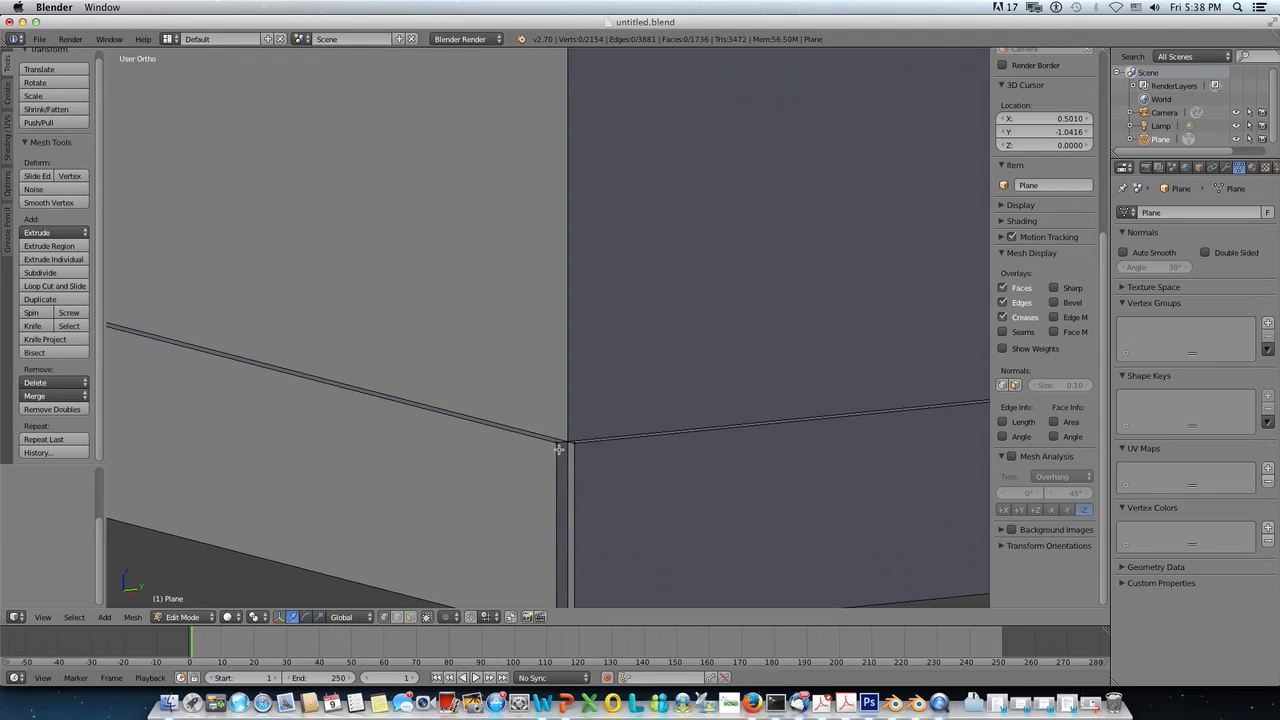
pyautogui.rightClick(561, 447)
pyautogui.press('KP_Decimal')
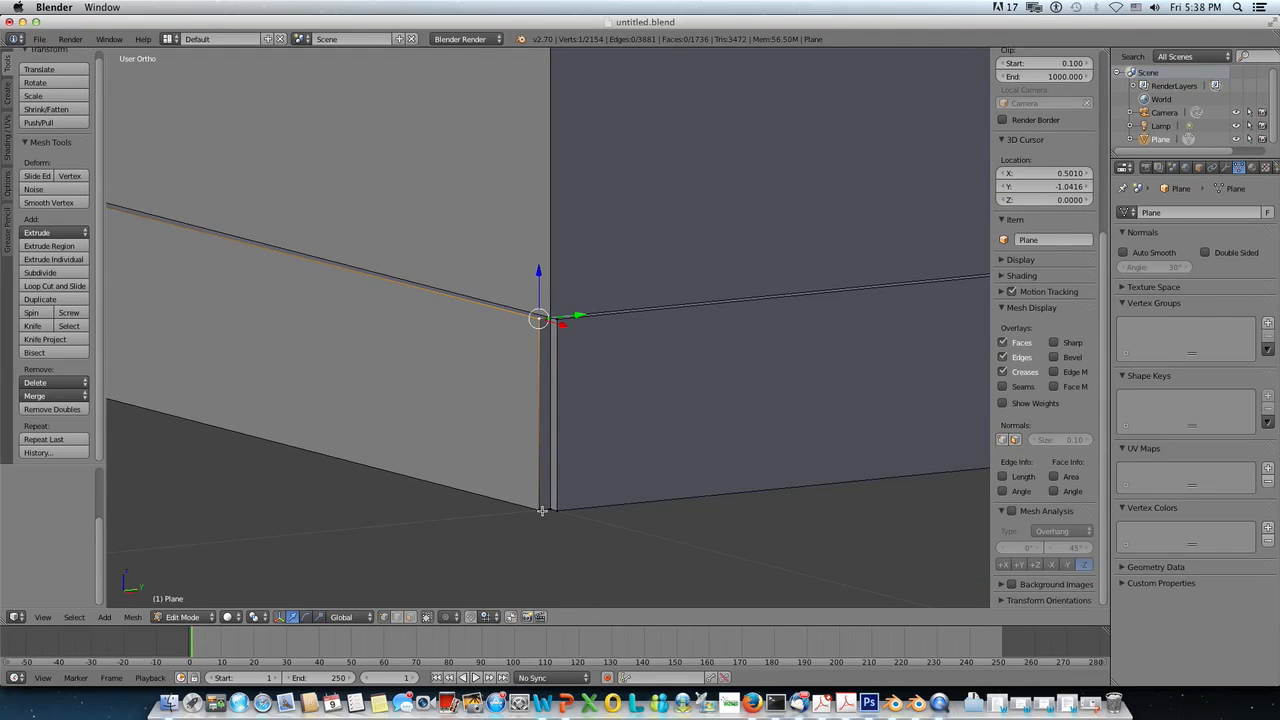
pyautogui.scroll(-5, 541, 511)
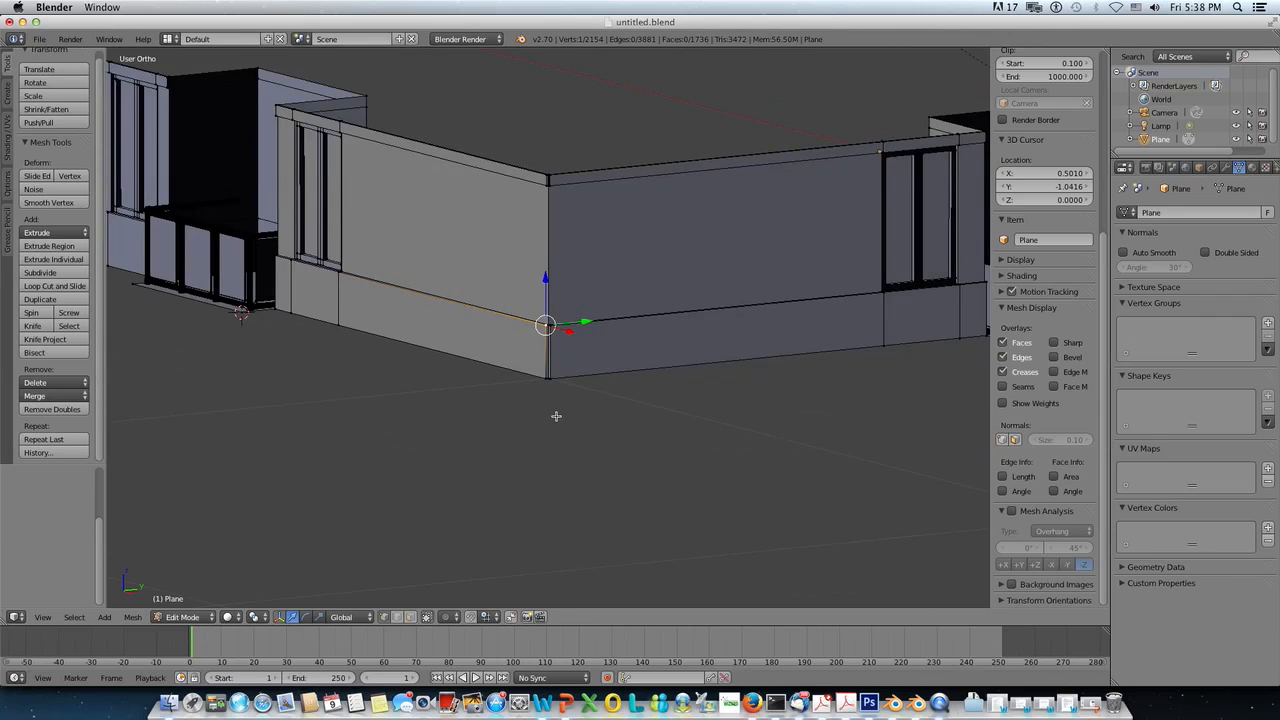
pyautogui.scroll(4, 574, 314)
pyautogui.keyDown('shift'); pyautogui.moveTo(577, 257); pyautogui.dragTo(560, 313, button='middle'); pyautogui.keyUp('shift')
pyautogui.scroll(-2, 550, 435)
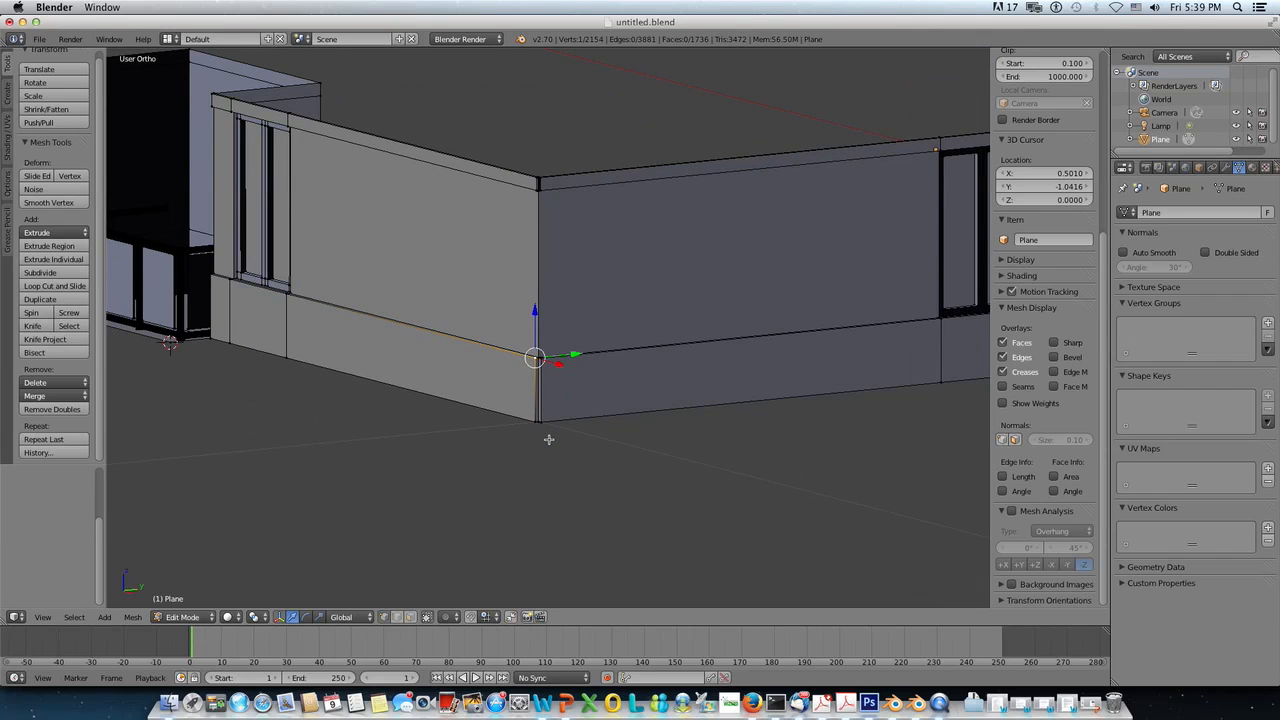
pyautogui.keyDown('shift'); pyautogui.rightClick(535, 423); pyautogui.keyUp('shift')
pyautogui.press('KP_1')
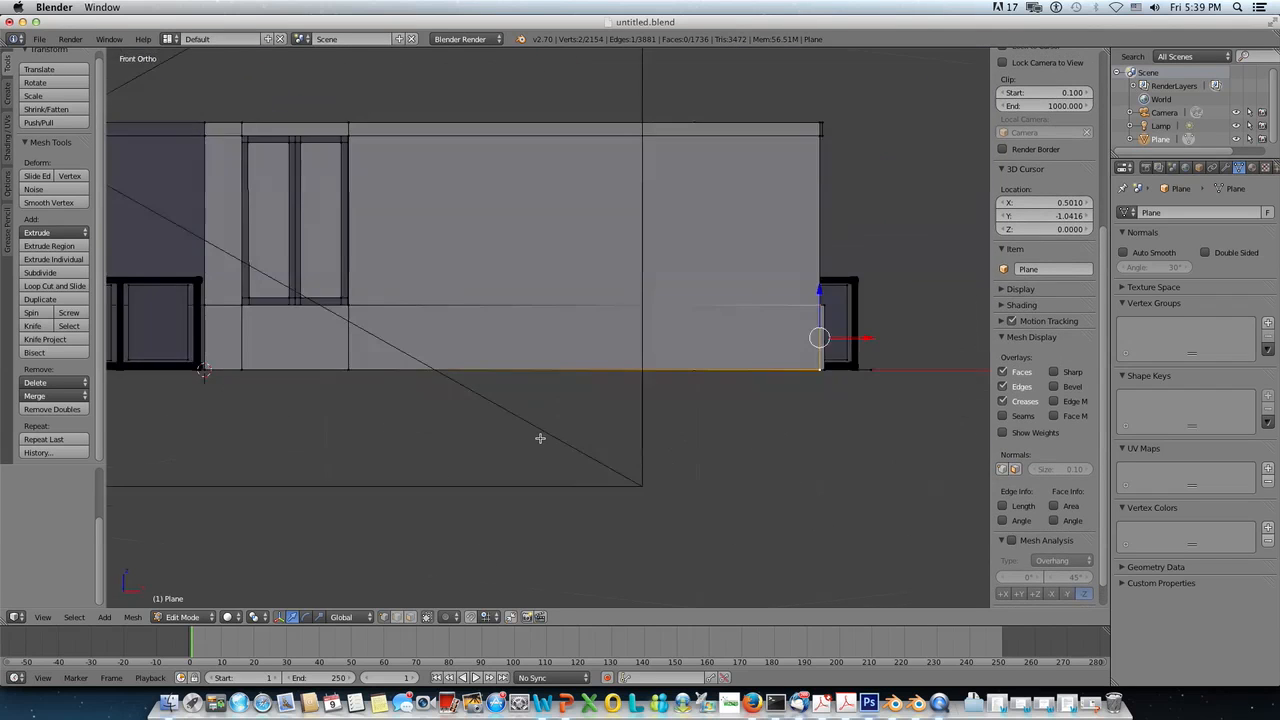
pyautogui.scroll(3, 700, 414)
pyautogui.keyDown('shift'); pyautogui.moveTo(398, 405); pyautogui.dragTo(110, 435, button='middle'); pyautogui.keyUp('shift')
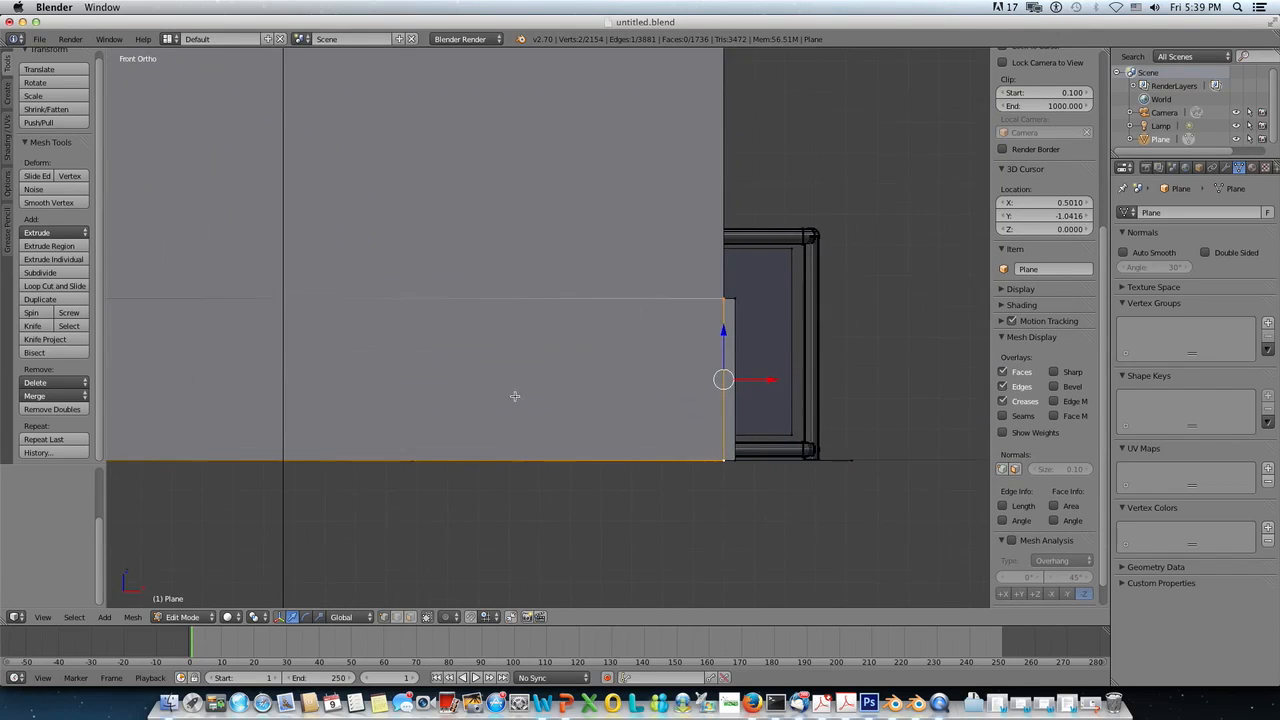
pyautogui.scroll(4, 686, 381)
pyautogui.keyDown('shift'); pyautogui.moveTo(688, 380); pyautogui.dragTo(323, 282, button='middle'); pyautogui.keyUp('shift')
pyautogui.scroll(2, 398, 325)
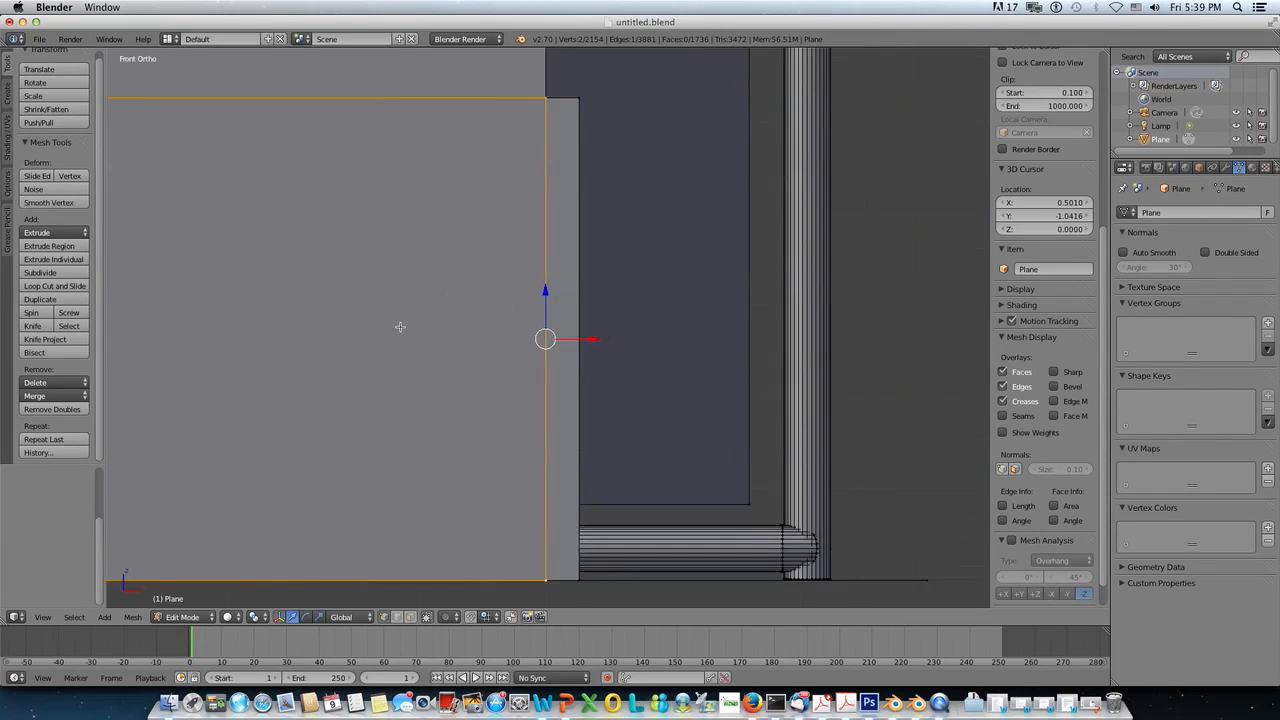
pyautogui.press('e')
pyautogui.rightClick(430, 336)
pyautogui.moveTo(586, 342); pyautogui.dragTo(621, 343)
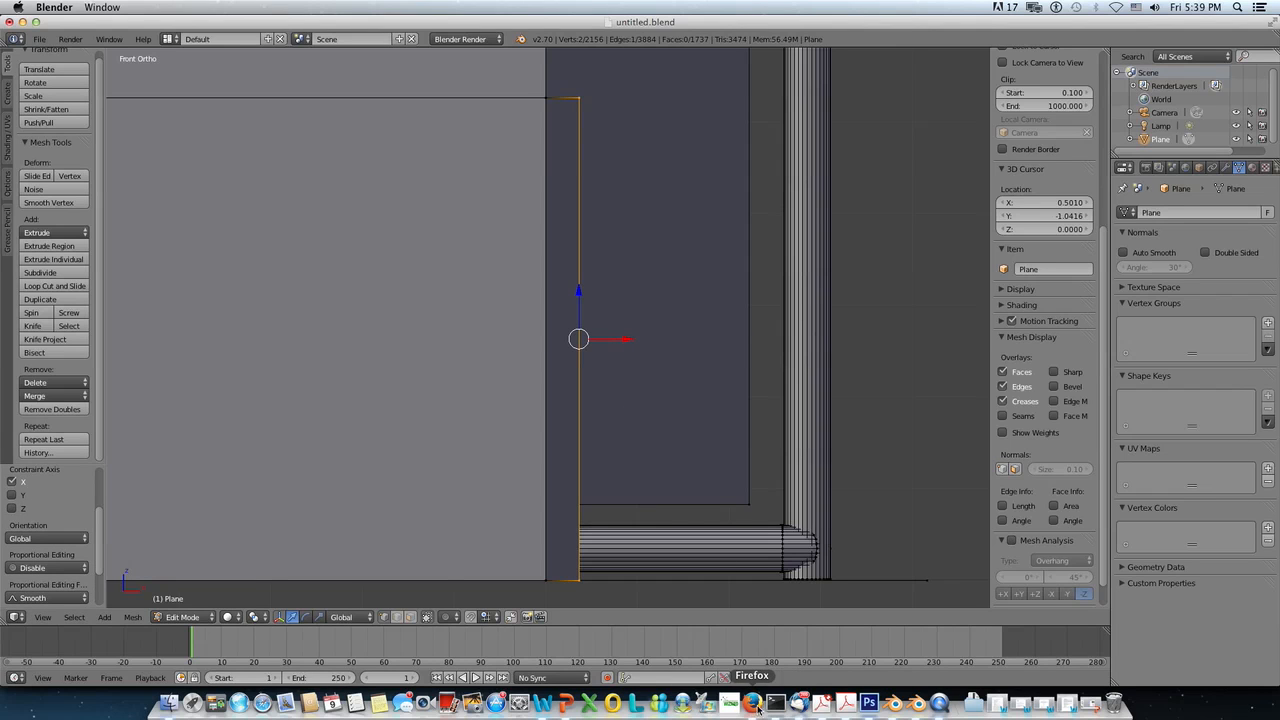
# Step: Fill a face between the extruded vertical edge and the side wall's open vertical edge at the lower corner
pyautogui.moveTo(642, 373); pyautogui.dragTo(636, 375, button='middle')
pyautogui.press('KP_5')
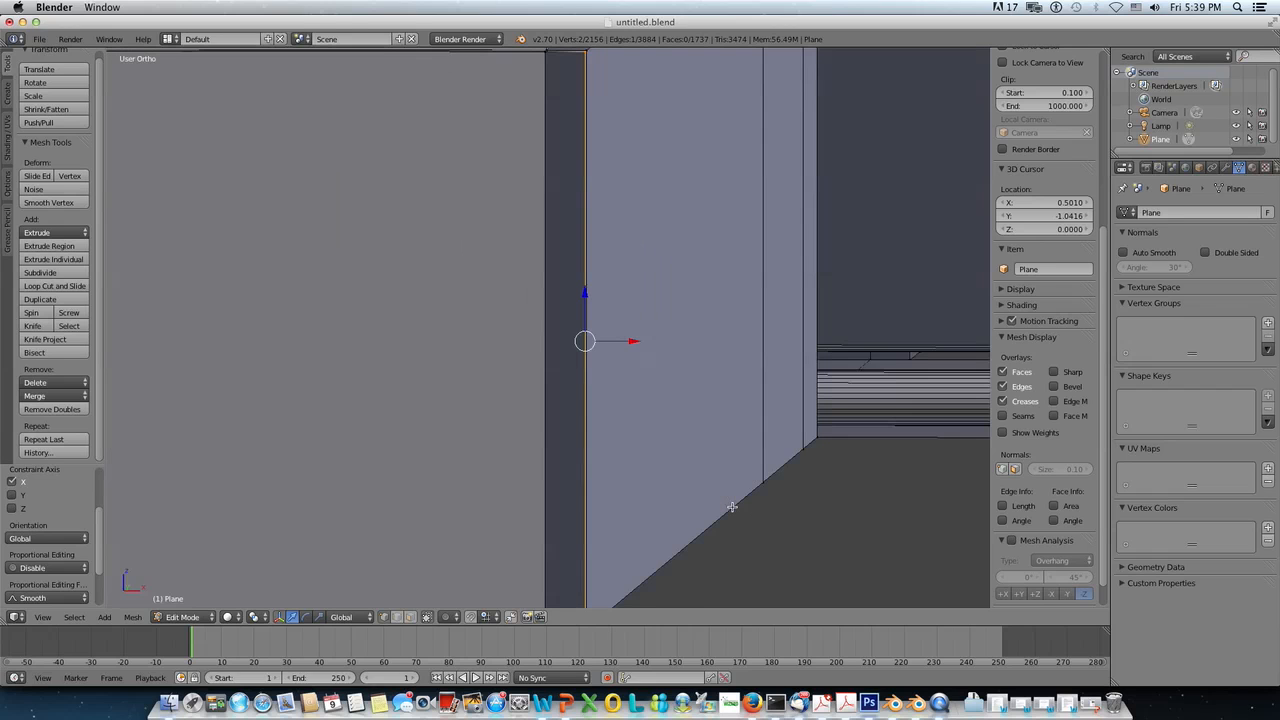
pyautogui.moveTo(708, 464); pyautogui.dragTo(631, 470, button='middle')
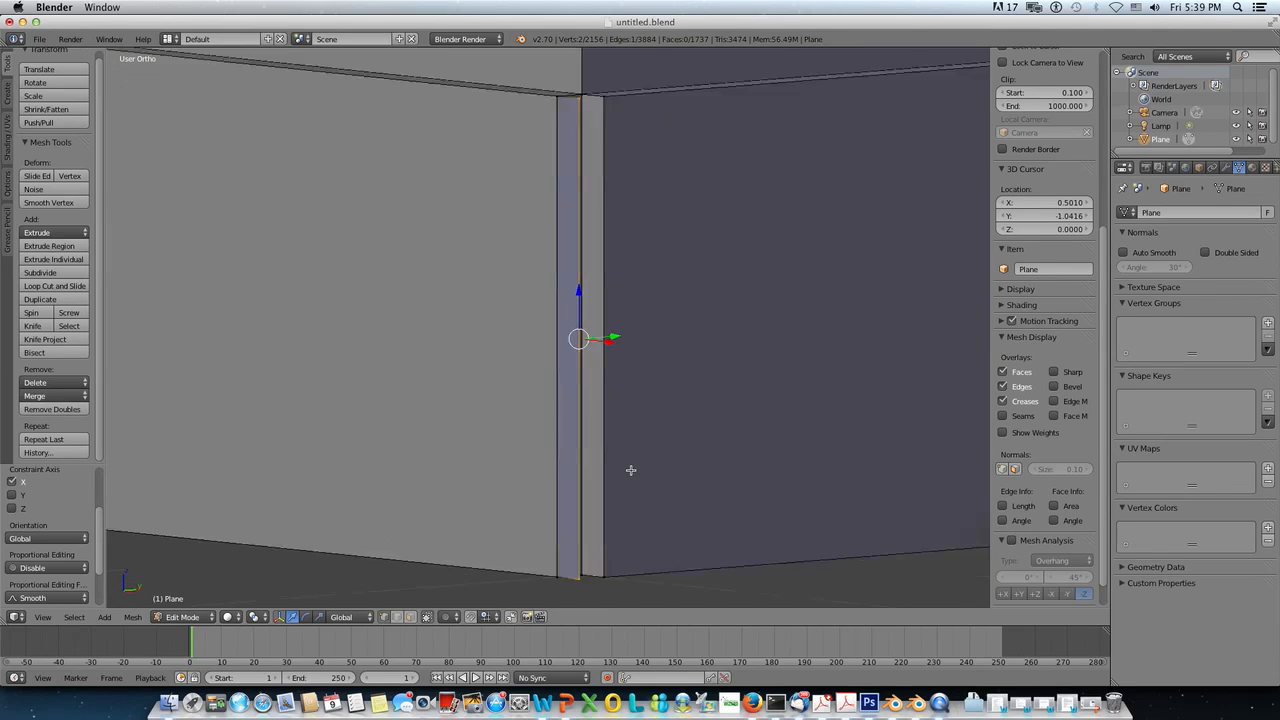
pyautogui.rightClick(603, 101)
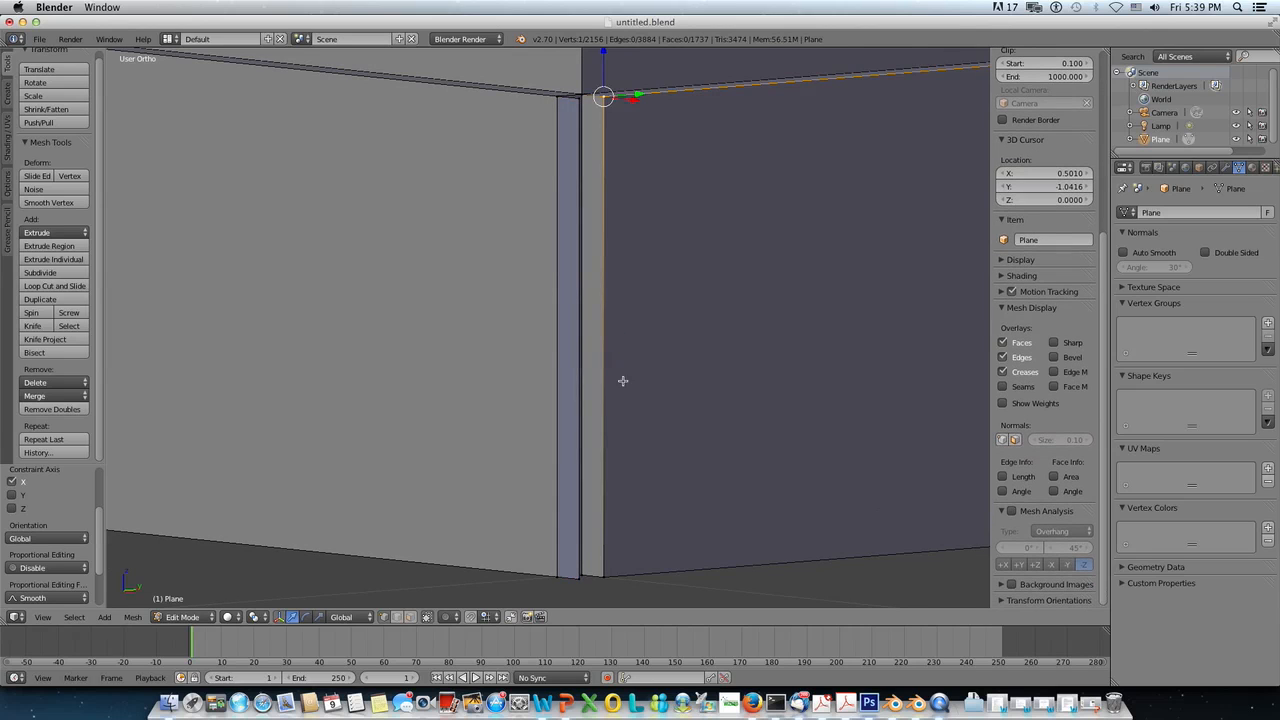
pyautogui.rightClick(579, 246)
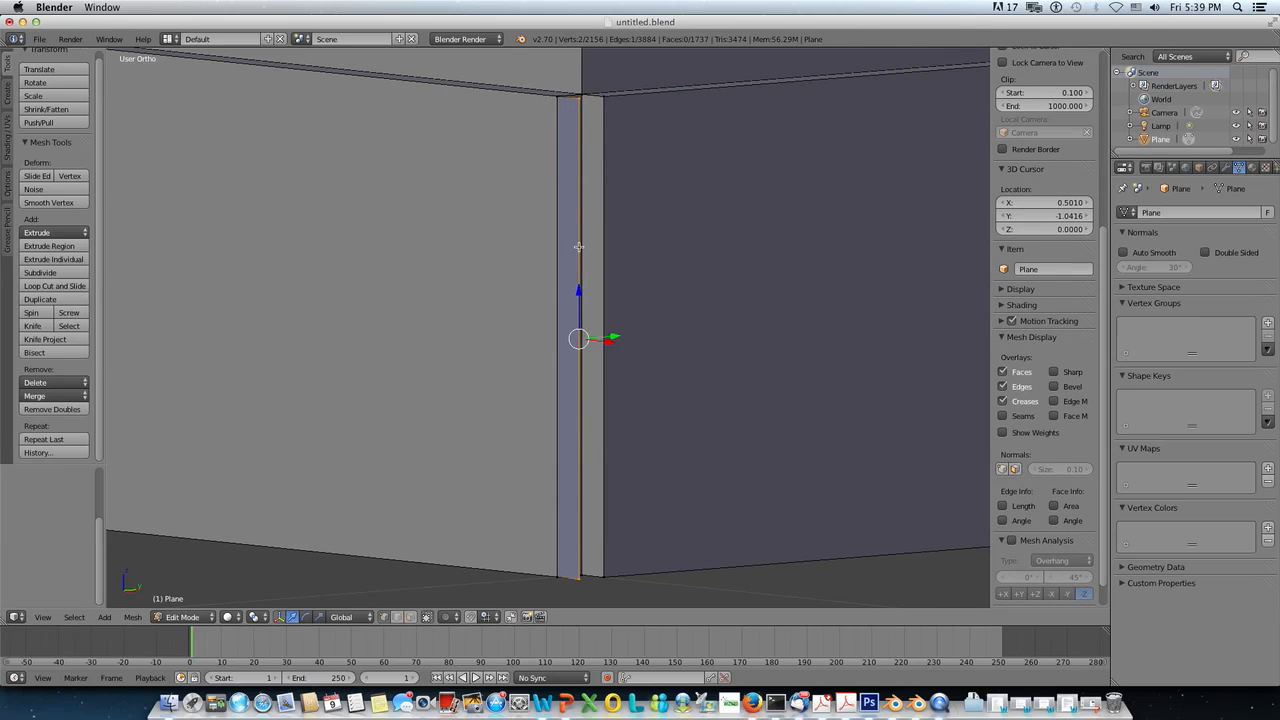
pyautogui.keyDown('shift'); pyautogui.rightClick(609, 97); pyautogui.keyUp('shift')
pyautogui.keyDown('shift'); pyautogui.rightClick(611, 573); pyautogui.keyUp('shift')
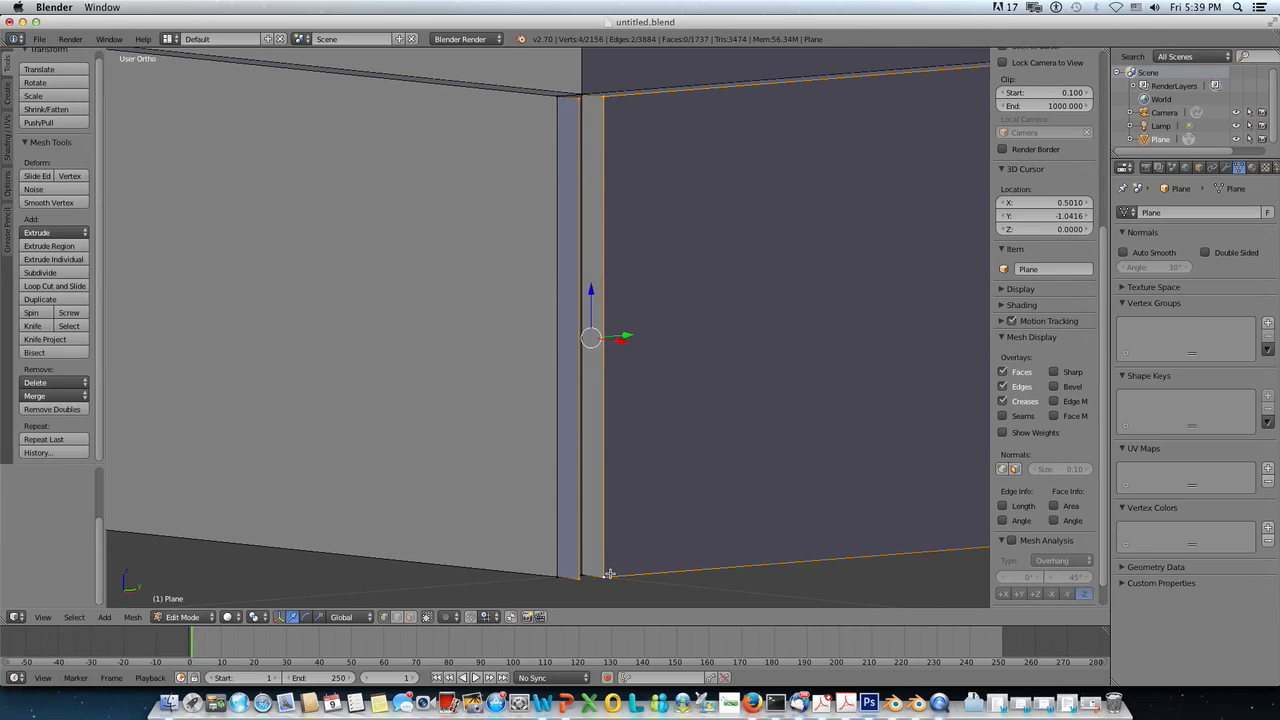
pyautogui.press('f')
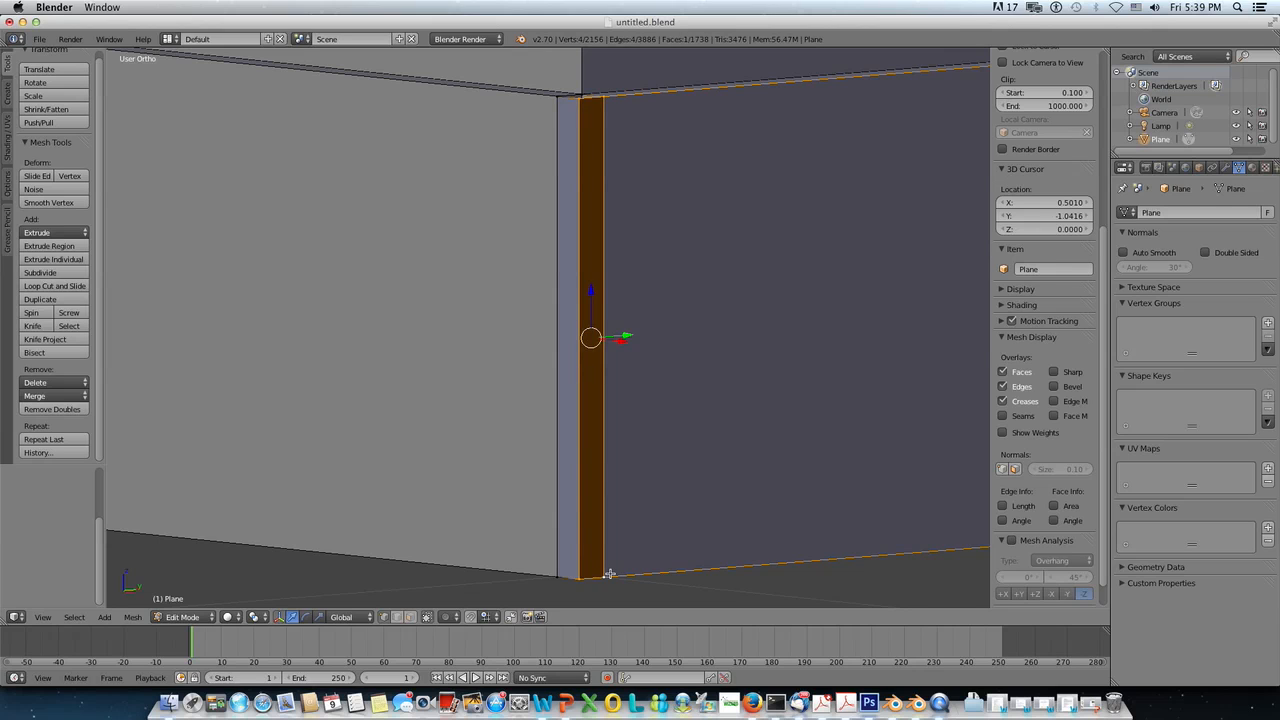
# Step: Fill the bottom and top faces of the lower corner post from their four corner vertices
pyautogui.press('z')
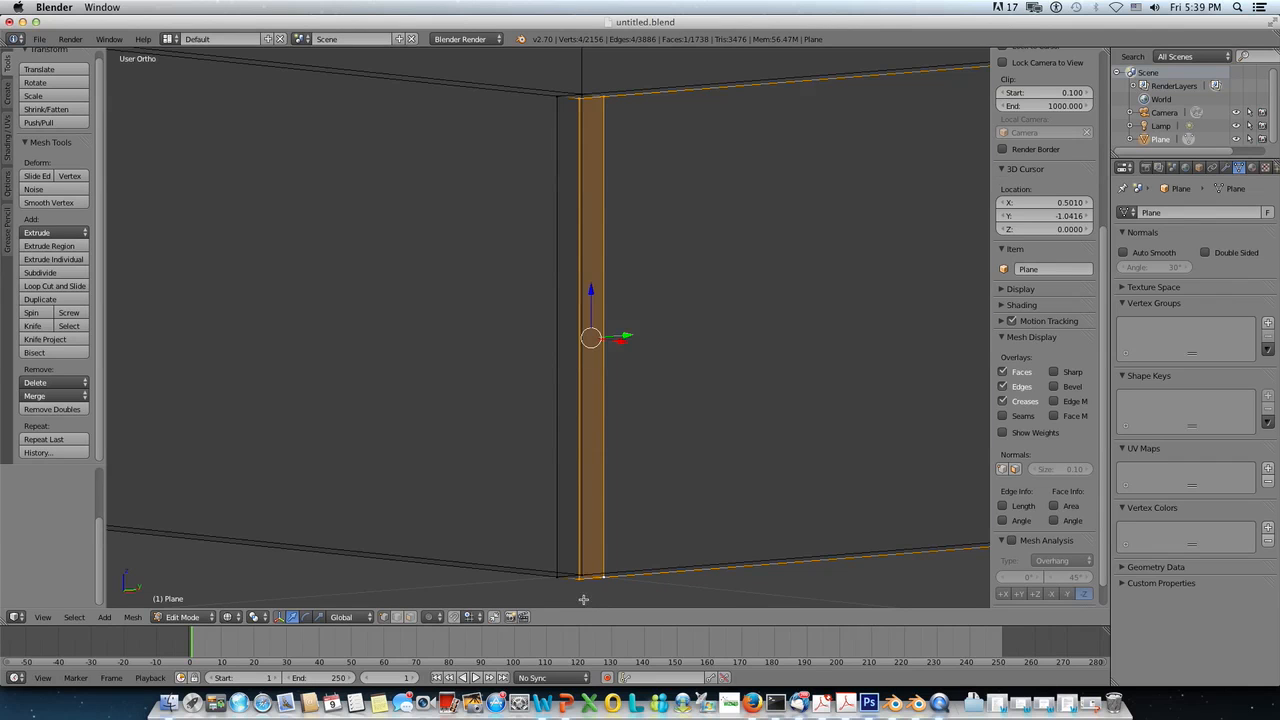
pyautogui.rightClick(562, 580)
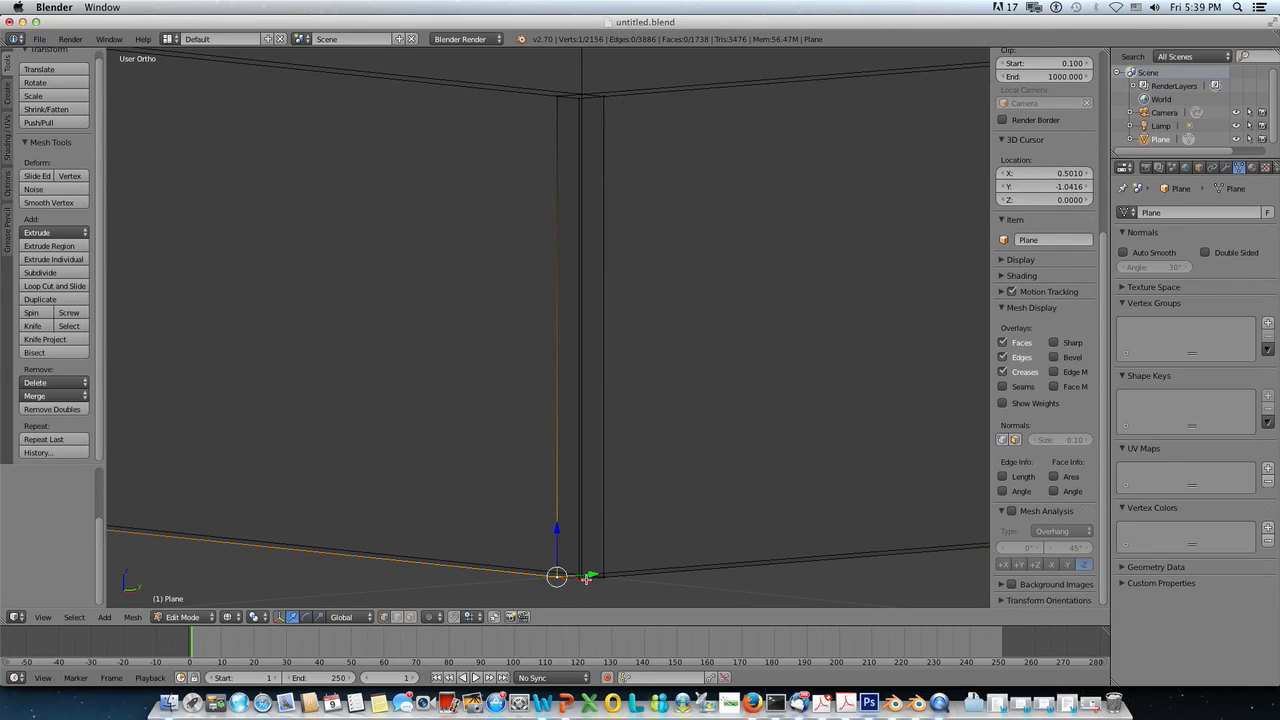
pyautogui.moveTo(588, 596); pyautogui.dragTo(590, 70, button='middle')
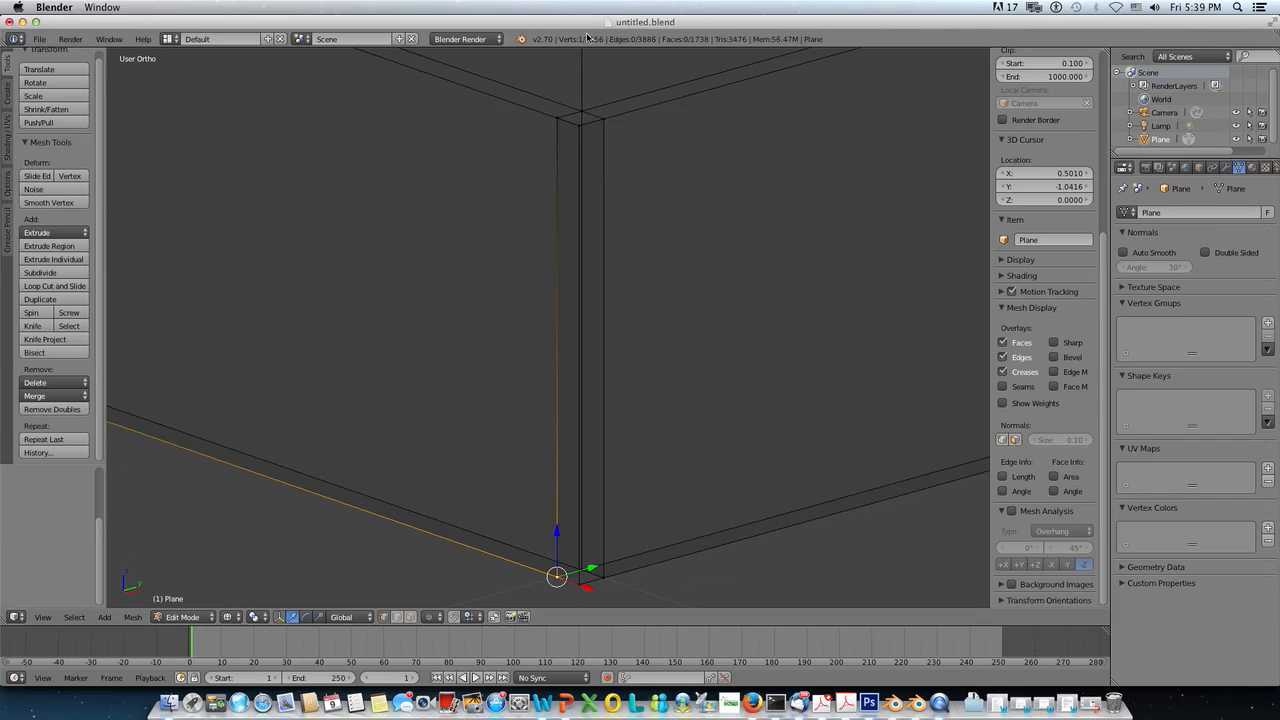
pyautogui.keyDown('shift'); pyautogui.rightClick(578, 588); pyautogui.keyUp('shift')
pyautogui.keyDown('shift'); pyautogui.rightClick(586, 566); pyautogui.keyUp('shift')
pyautogui.keyDown('shift'); pyautogui.rightClick(608, 578); pyautogui.keyUp('shift')
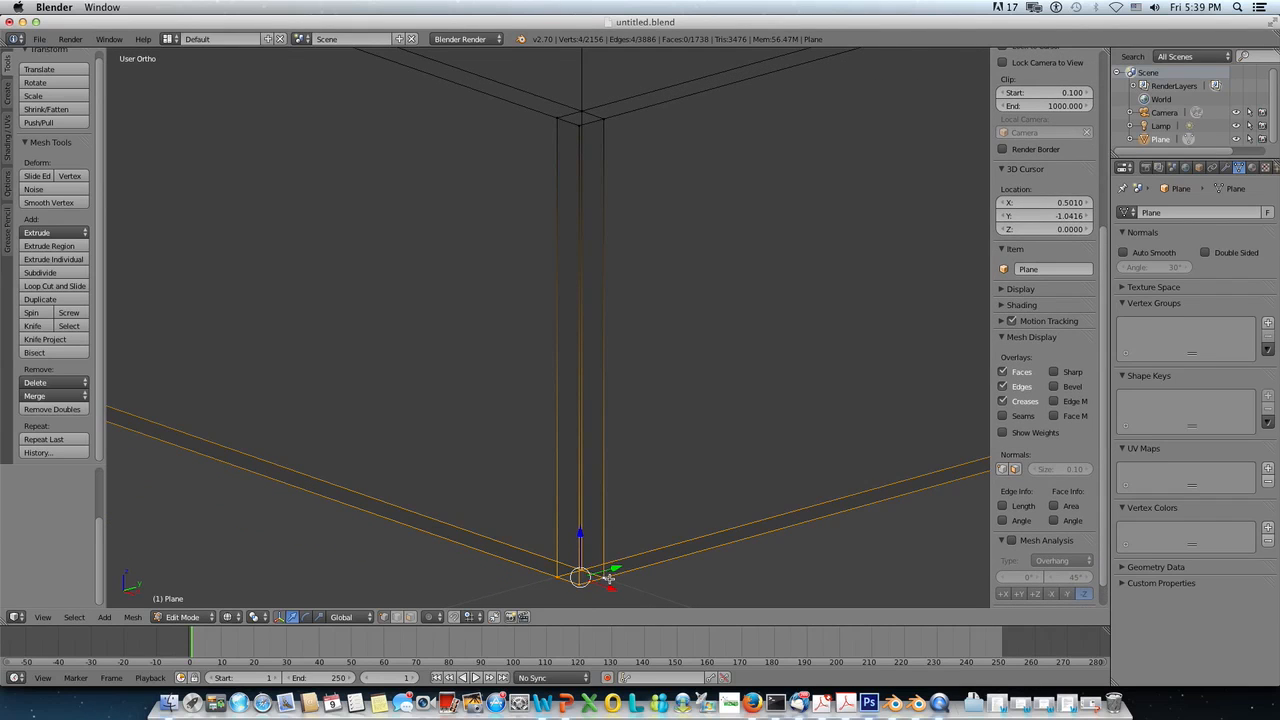
pyautogui.rightClick(556, 120)
pyautogui.keyDown('shift'); pyautogui.rightClick(582, 112); pyautogui.keyUp('shift')
pyautogui.keyDown('shift'); pyautogui.rightClick(603, 121); pyautogui.keyUp('shift')
pyautogui.keyDown('shift'); pyautogui.rightClick(583, 128); pyautogui.keyUp('shift')
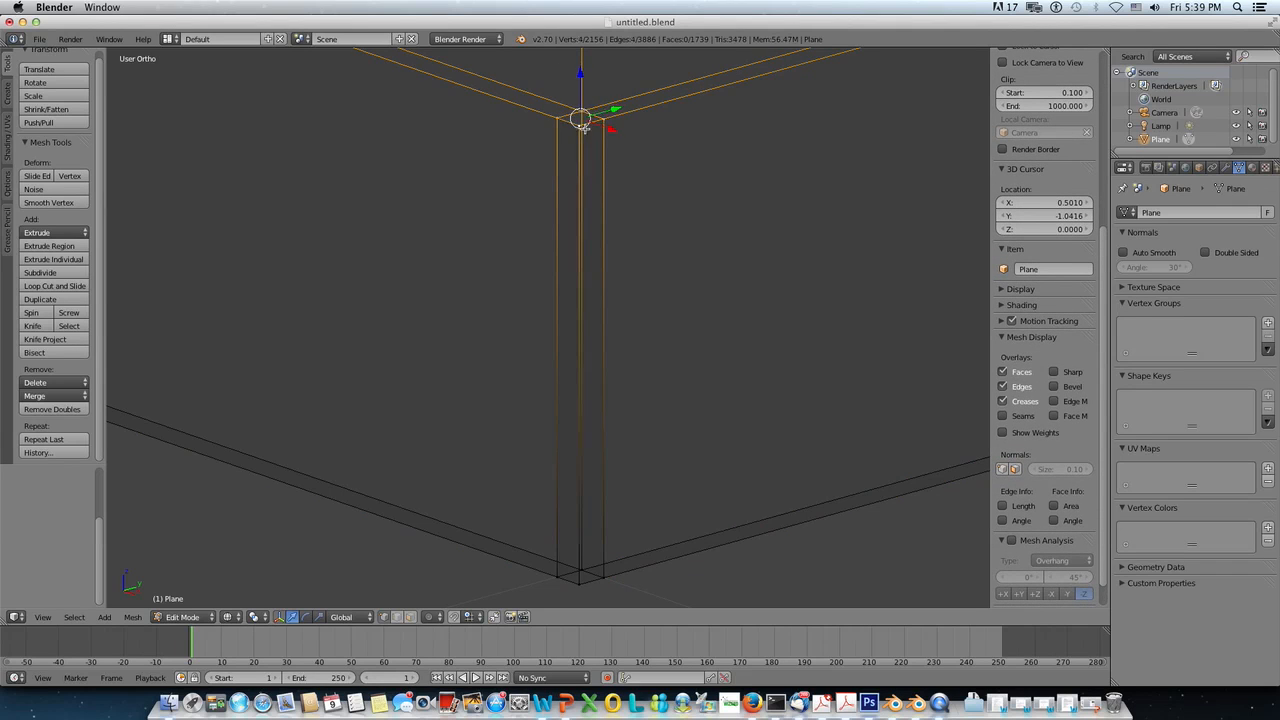
# Step: Delete the two inner vertical faces of the lower corner post
pyautogui.click(410, 617)
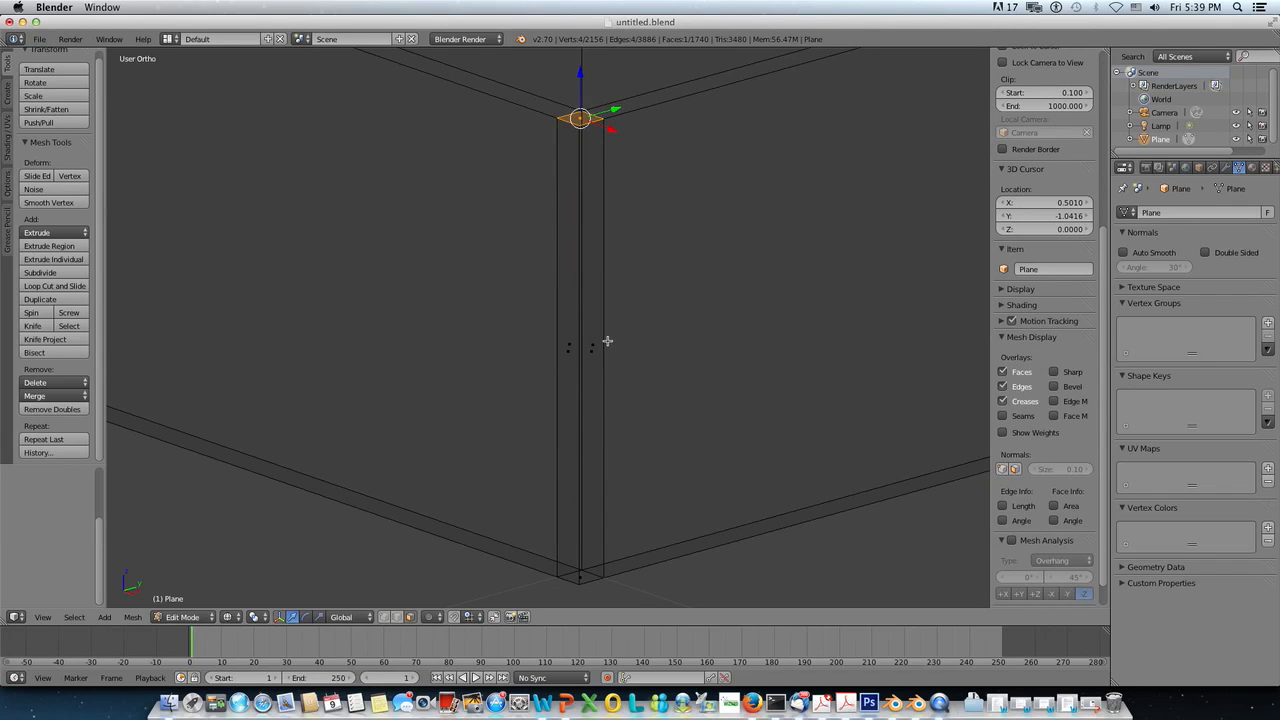
pyautogui.rightClick(569, 335)
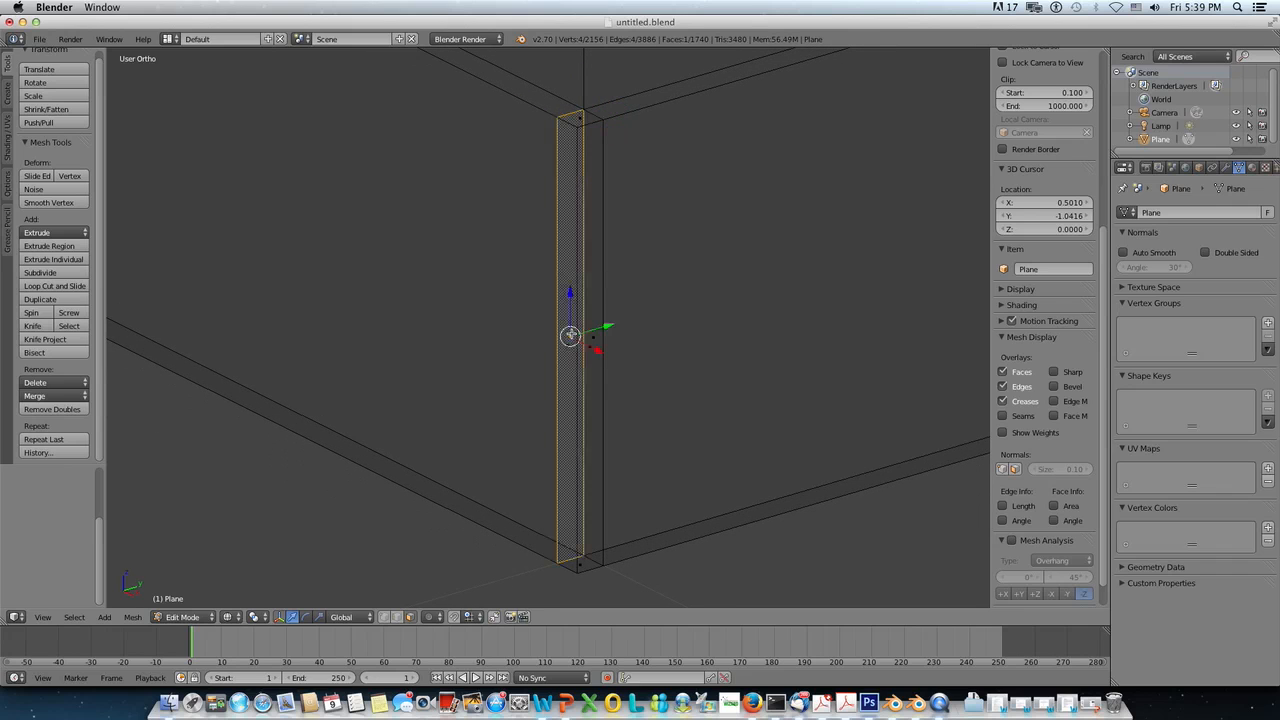
pyautogui.press('x')
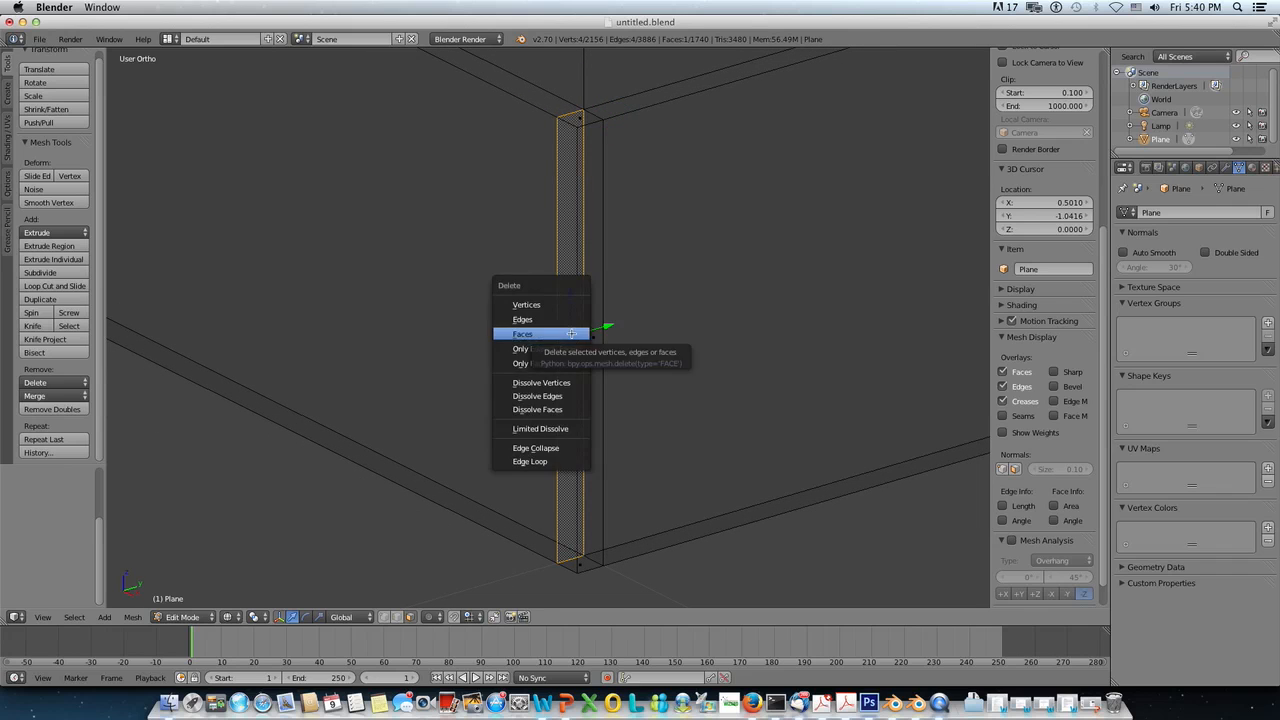
pyautogui.click(569, 333)
pyautogui.rightClick(594, 330)
pyautogui.press('x')
pyautogui.click(597, 329)
# Step: Examine the closed wall corner and the whole building exterior in solid shading and Object Mode
pyautogui.scroll(-3, 611, 346)
pyautogui.moveTo(610, 350)
pyautogui.mouseDown(button='middle')
pyautogui.moveTo(586, 346)
pyautogui.moveTo(669, 337)
pyautogui.moveTo(687, 366)
pyautogui.moveTo(662, 315)
pyautogui.moveTo(623, 294)
pyautogui.mouseUp(button='middle')
pyautogui.press('z')
pyautogui.scroll(-8, 662, 314)
pyautogui.moveTo(498, 302); pyautogui.dragTo(515, 184, button='middle')
pyautogui.moveTo(542, 367); pyautogui.dragTo(542, 446, button='middle')
pyautogui.moveTo(549, 358); pyautogui.dragTo(652, 428, button='middle')
pyautogui.press('Tab')
pyautogui.scroll(4, 585, 317)
pyautogui.scroll(1, 650, 400)
pyautogui.scroll(3, 650, 390)
pyautogui.moveTo(651, 374)
pyautogui.mouseDown(button='middle')
pyautogui.moveTo(628, 355)
pyautogui.moveTo(634, 384)
pyautogui.moveTo(704, 384)
pyautogui.moveTo(633, 375)
pyautogui.mouseUp(button='middle')
pyautogui.scroll(-3, 645, 381)
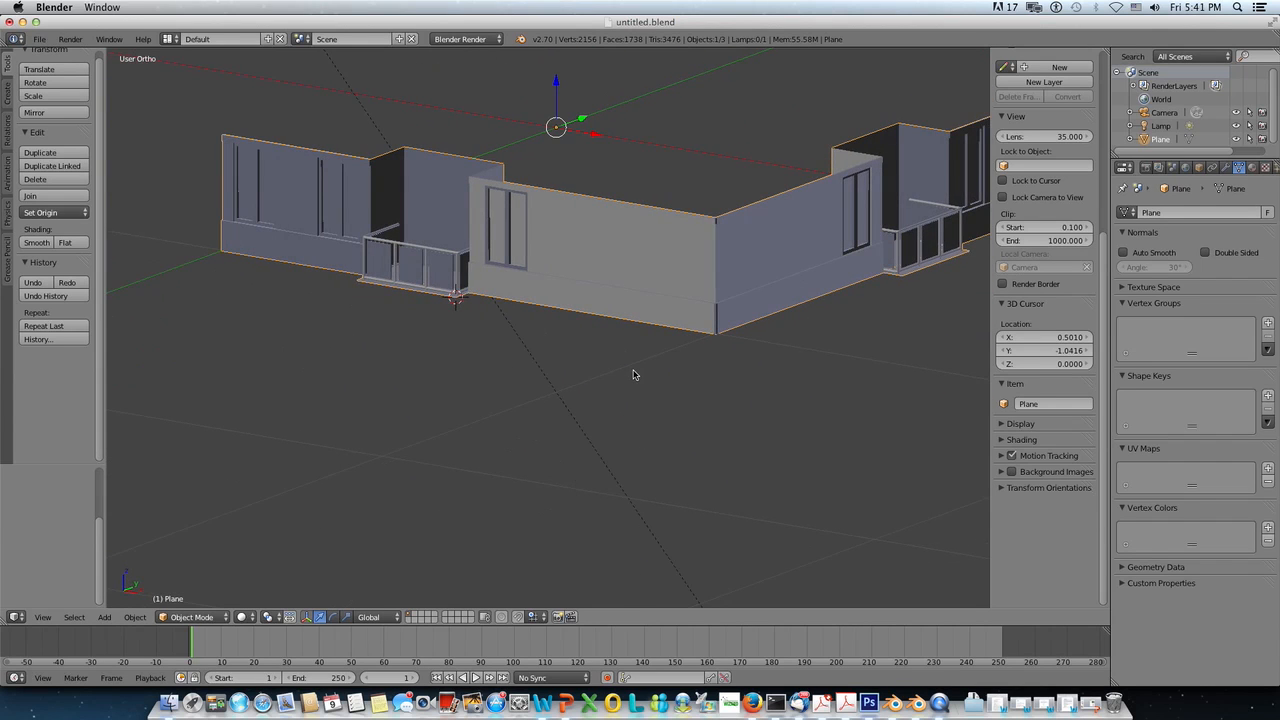
# Step: In Edit Mode, snap the 3D cursor to the inner corner vertex of the side wall's balcony floor
pyautogui.press('Tab')
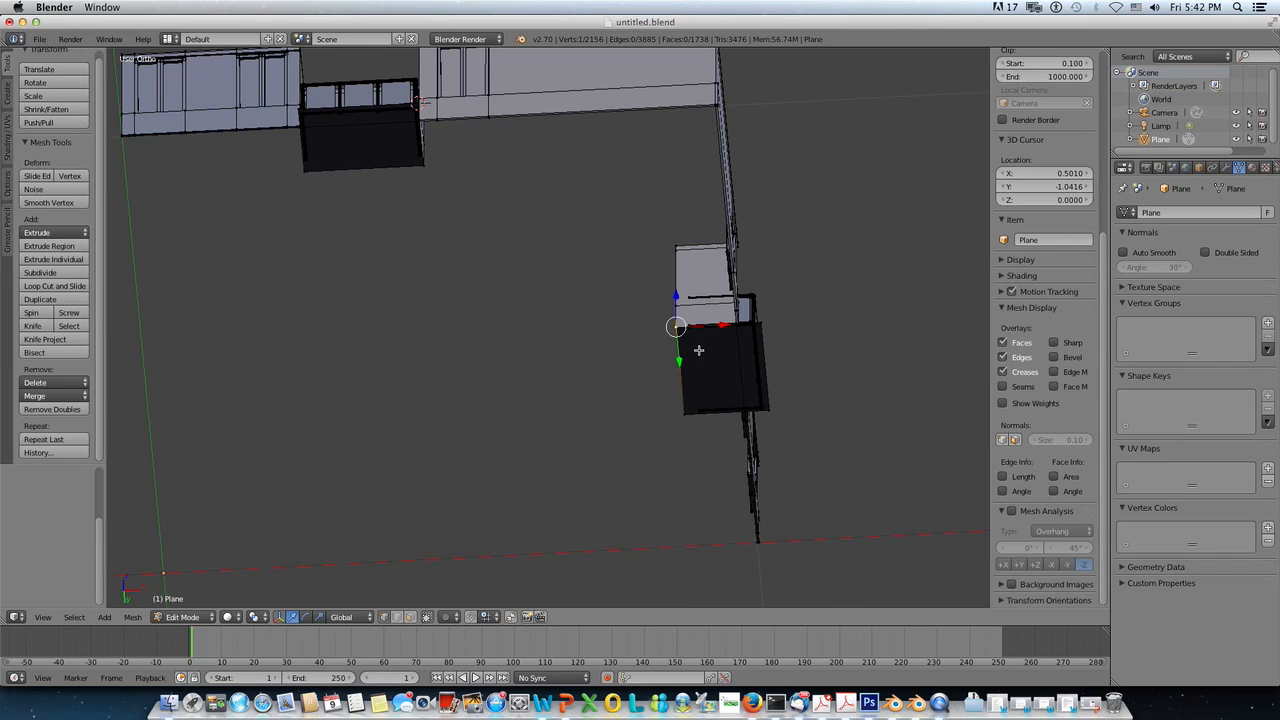
pyautogui.hotkey('shift', 's')
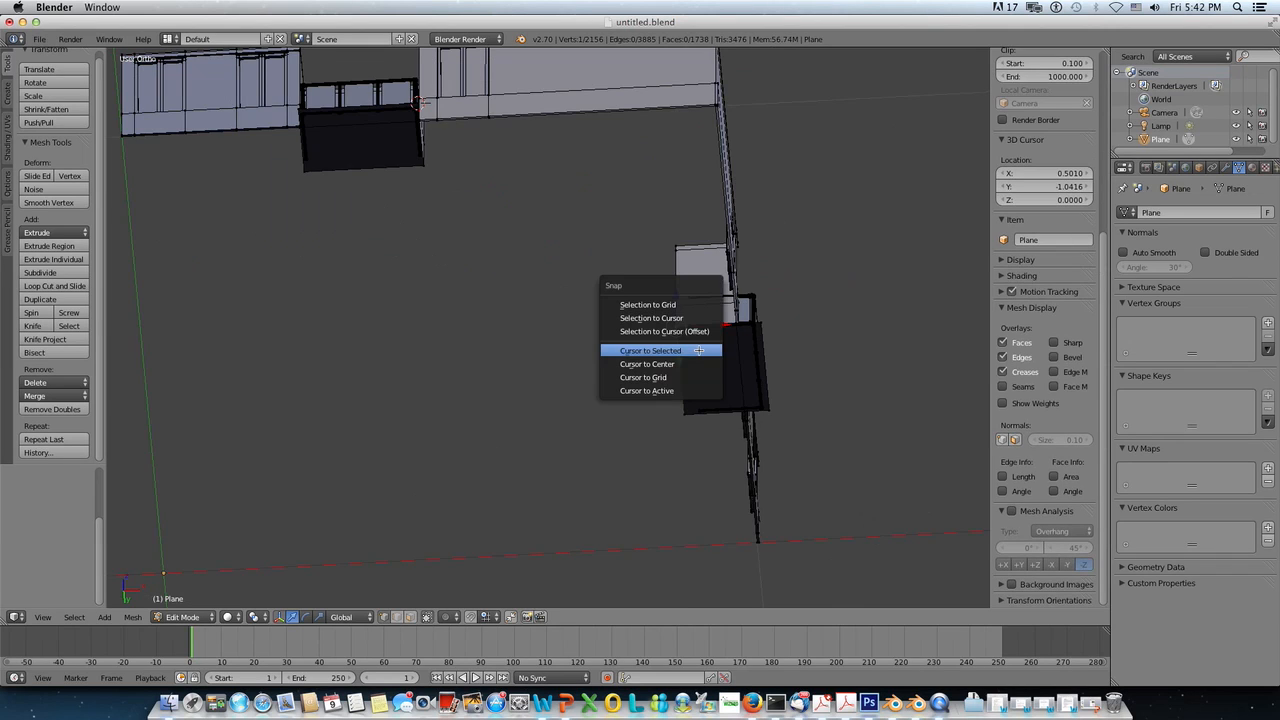
pyautogui.click(698, 350)
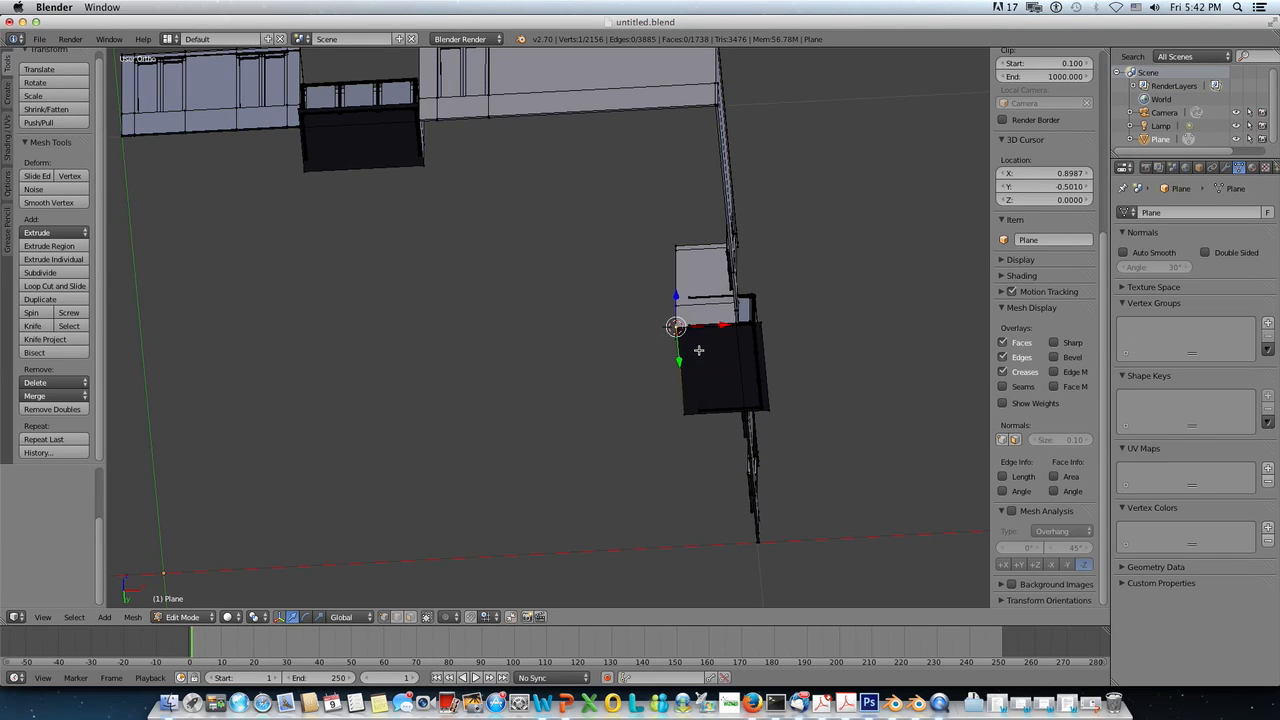
# Step: Add a plane to the mesh at the 3D cursor and view it from the top
pyautogui.hotkey('shift', 'a')
pyautogui.click(698, 350)
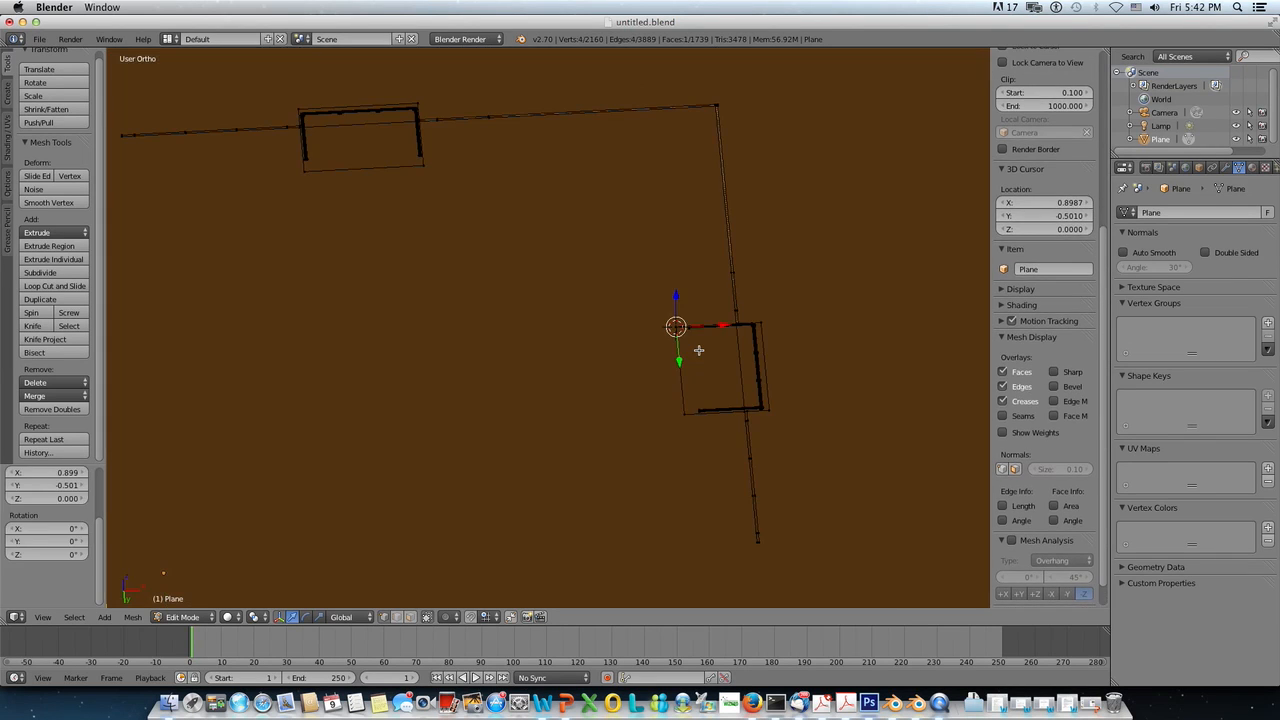
pyautogui.scroll(-3, 698, 350)
pyautogui.scroll(-4, 698, 350)
pyautogui.scroll(2, 698, 350)
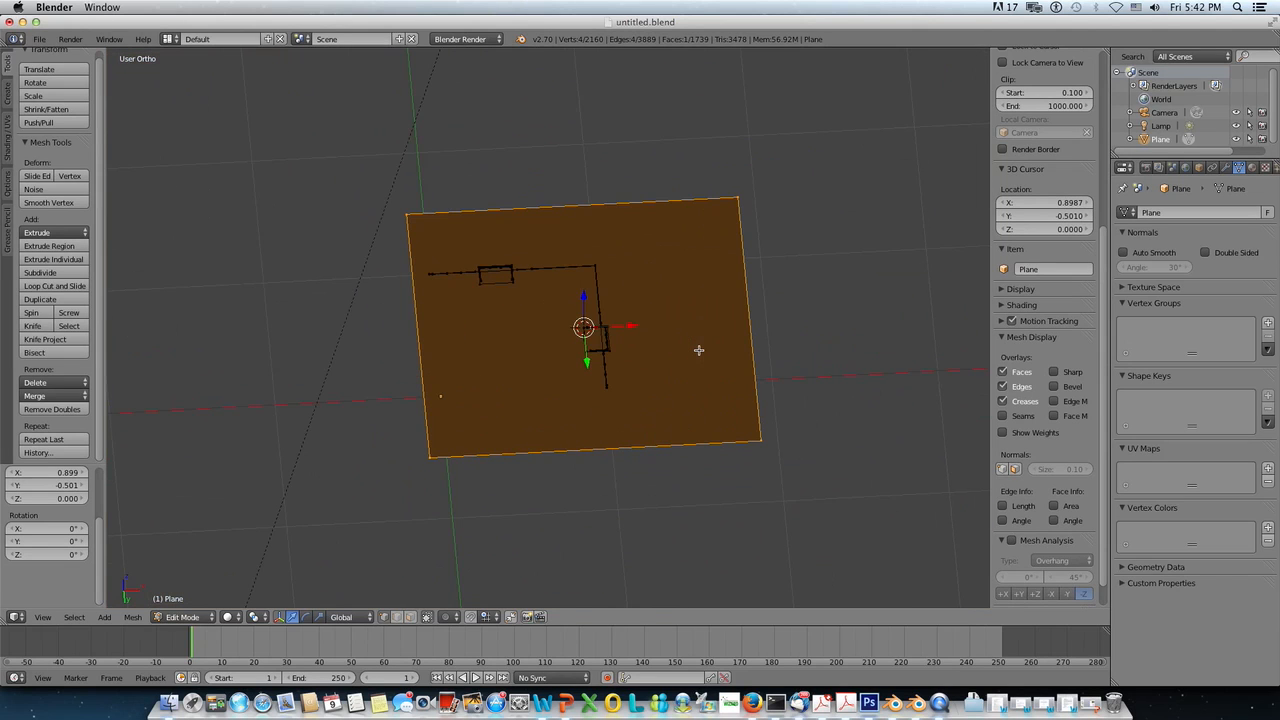
pyautogui.press('KP_7')
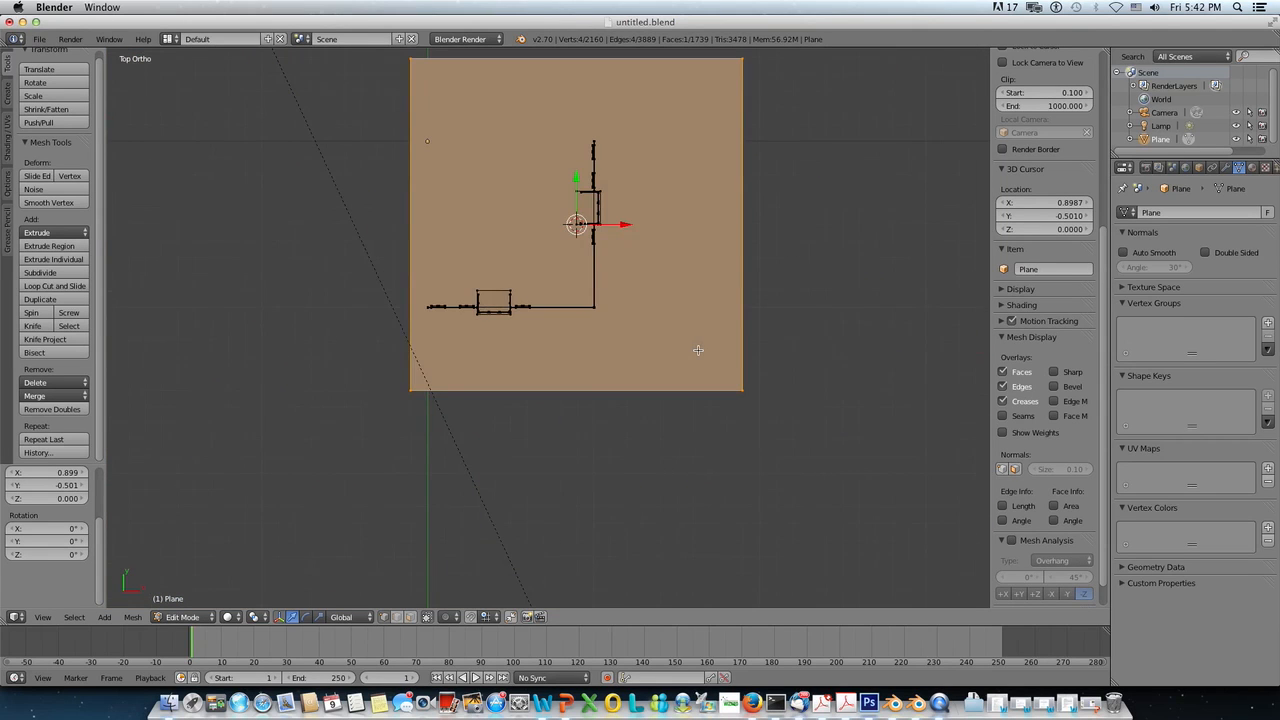
# Step: Select the new plane's two back corner vertices and move that edge along Y to the rear end of the side wall
pyautogui.scroll(-2, 698, 350)
pyautogui.keyDown('shift'); pyautogui.moveTo(729, 405); pyautogui.dragTo(743, 451, button='middle'); pyautogui.keyUp('shift')
pyautogui.scroll(3, 744, 452)
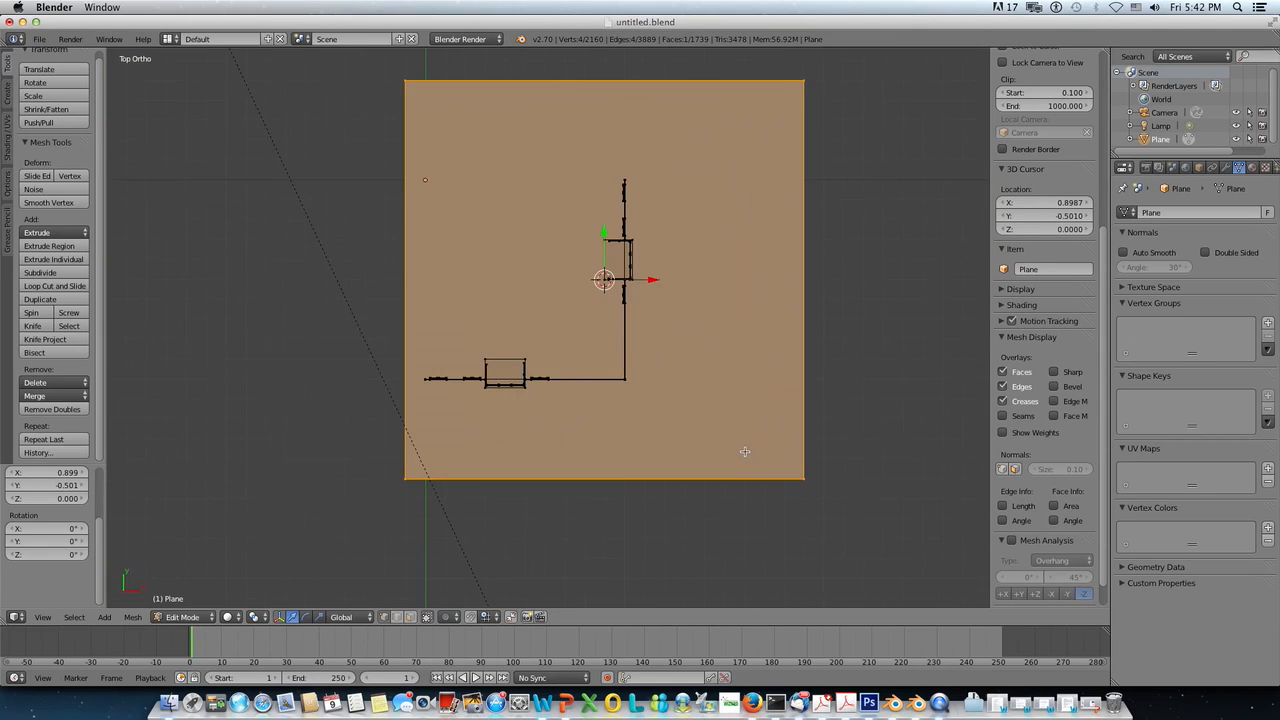
pyautogui.rightClick(800, 75)
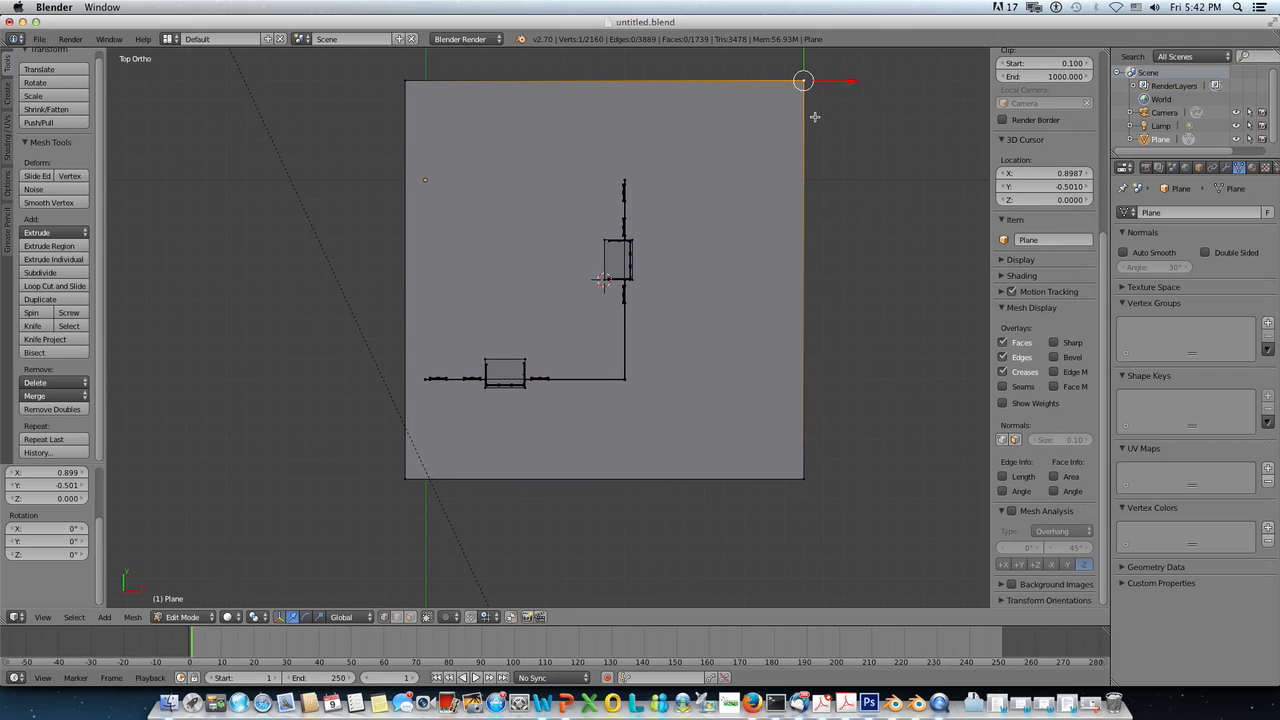
pyautogui.scroll(-1, 812, 103)
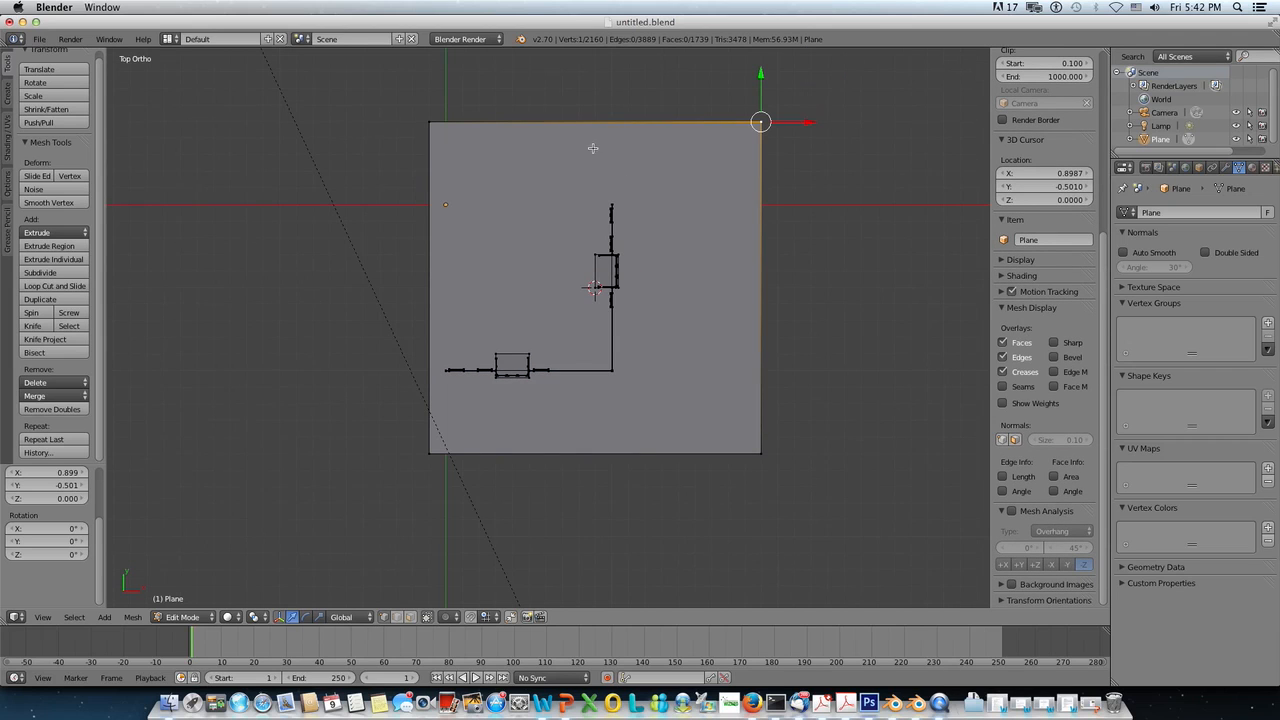
pyautogui.keyDown('shift'); pyautogui.rightClick(430, 124); pyautogui.keyUp('shift')
pyautogui.moveTo(596, 74); pyautogui.dragTo(605, 162)
pyautogui.scroll(2, 607, 175)
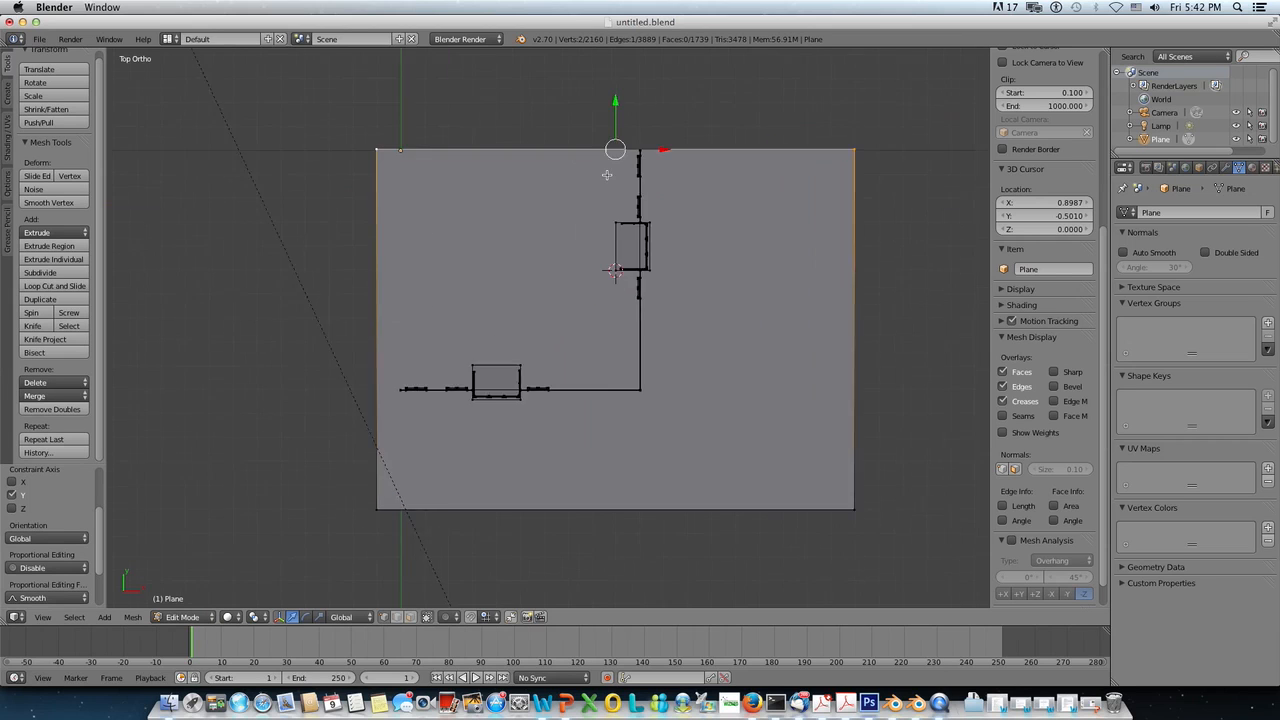
pyautogui.scroll(2, 607, 175)
pyautogui.scroll(-1, 607, 175)
pyautogui.moveTo(629, 67); pyautogui.dragTo(630, 68)
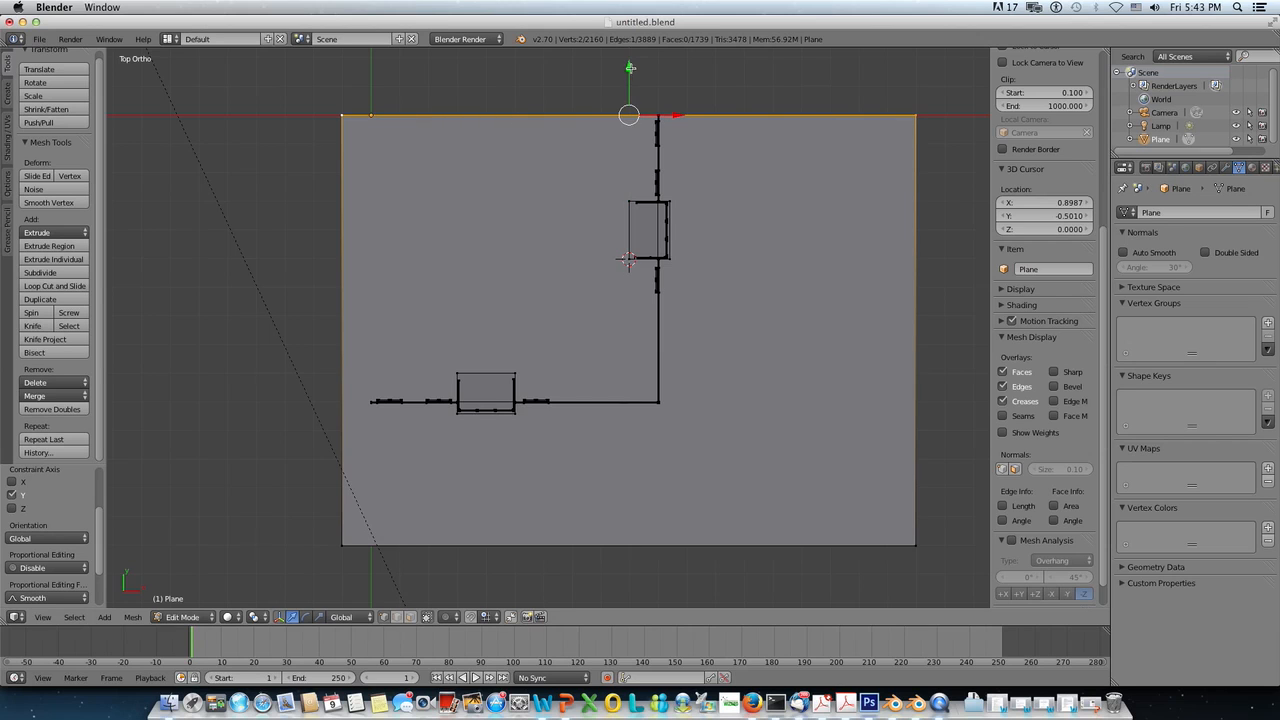
# Step: Select the plane's two right-hand corner vertices and move that edge along X onto the side wall line
pyautogui.rightClick(917, 123)
pyautogui.keyDown('shift'); pyautogui.rightClick(917, 544); pyautogui.keyUp('shift')
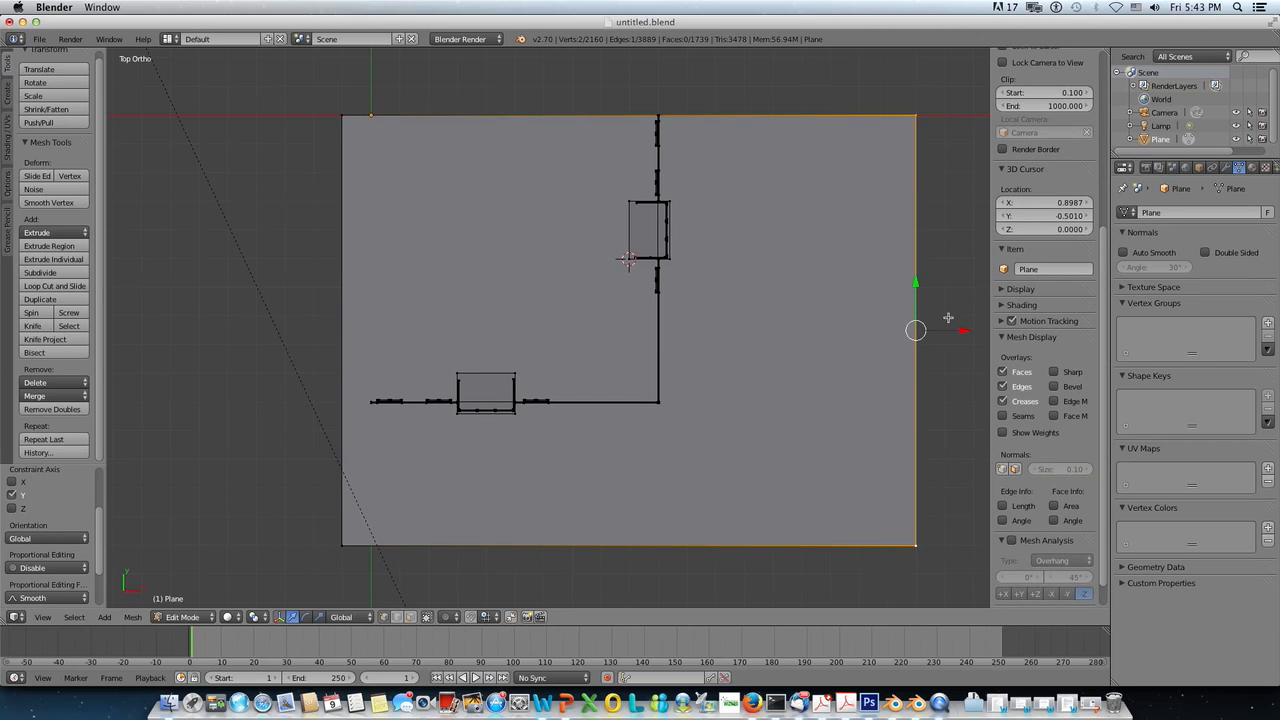
pyautogui.moveTo(967, 331); pyautogui.dragTo(707, 310)
# Step: Select the plane's two front corner vertices and move that edge along Y onto the front wall line
pyautogui.rightClick(645, 553)
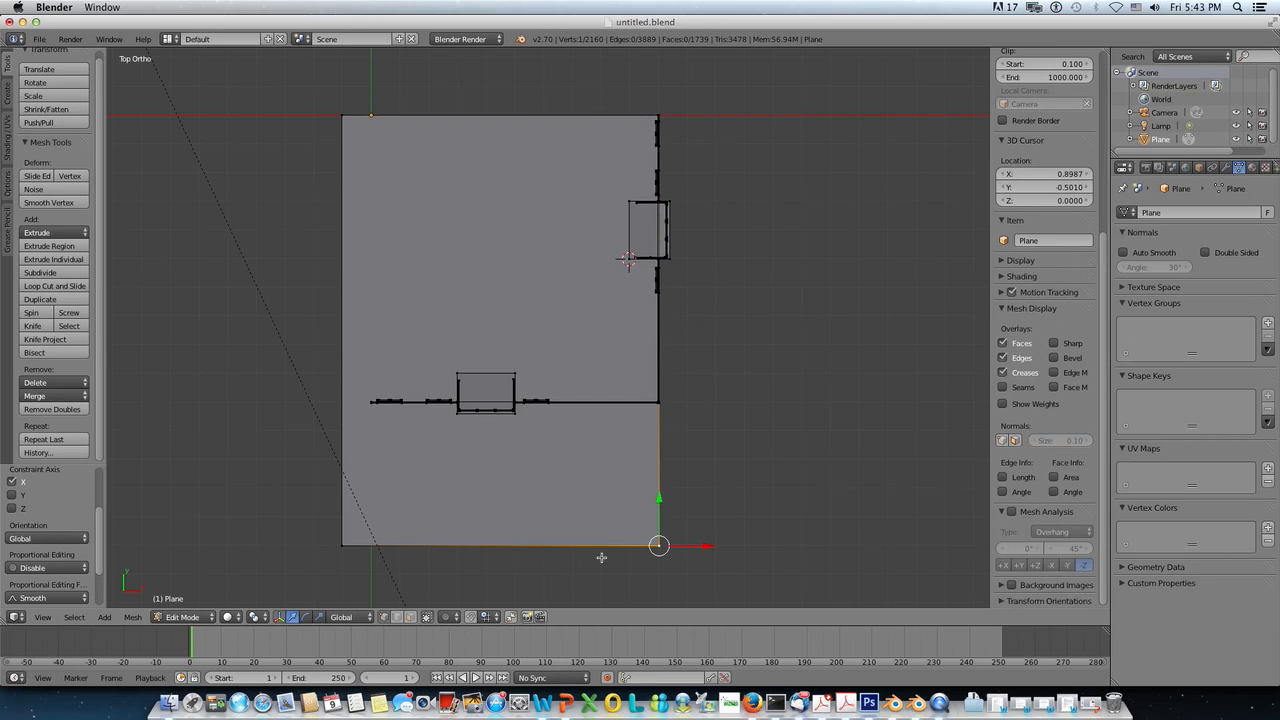
pyautogui.keyDown('shift'); pyautogui.rightClick(343, 548); pyautogui.keyUp('shift')
pyautogui.moveTo(500, 515); pyautogui.dragTo(487, 366)
pyautogui.scroll(3, 489, 374)
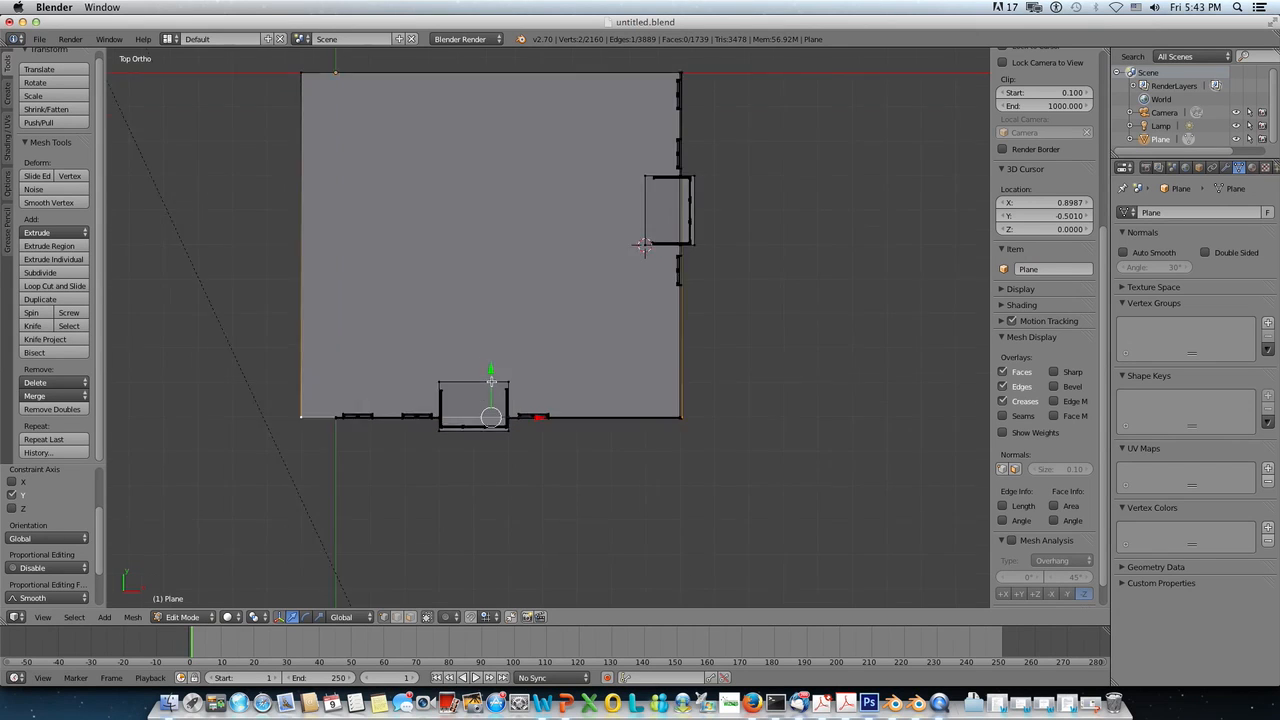
pyautogui.scroll(-3, 445, 397)
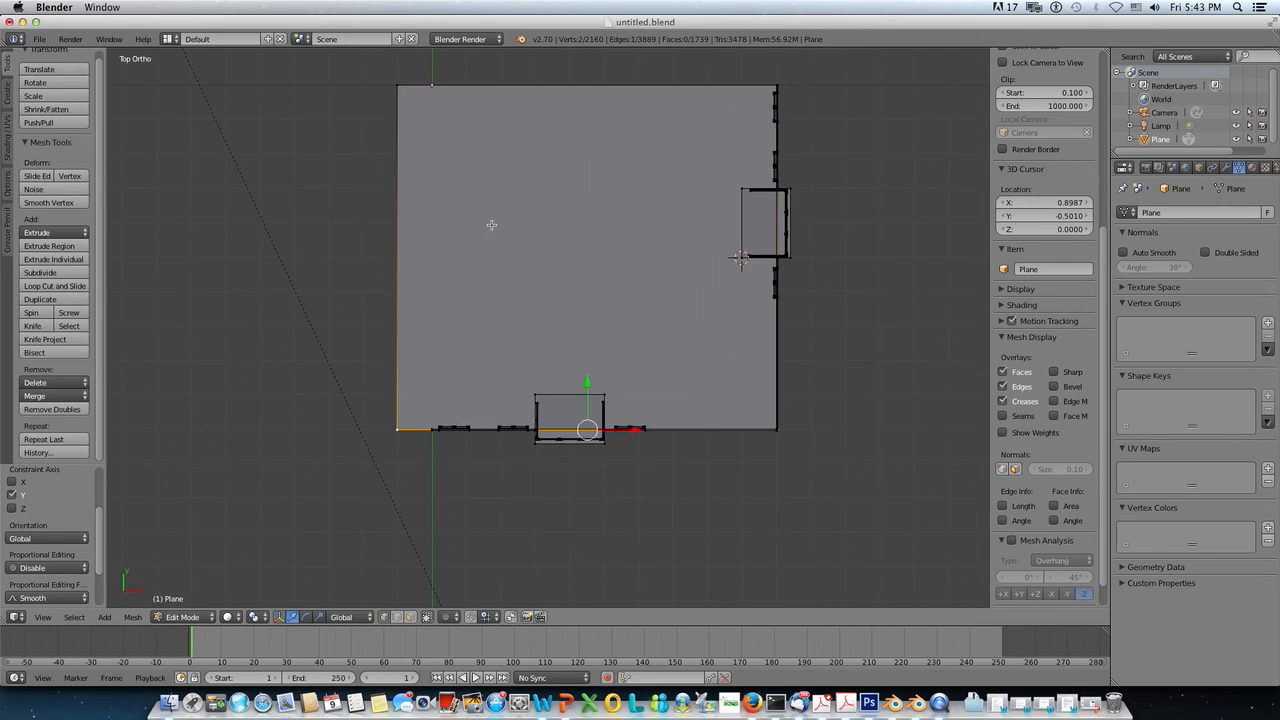
# Step: Select the plane's two left-hand corner vertices and move that edge about 0.10 along X to the front wall's left end
pyautogui.rightClick(399, 86)
pyautogui.keyDown('shift'); pyautogui.rightClick(396, 431); pyautogui.keyUp('shift')
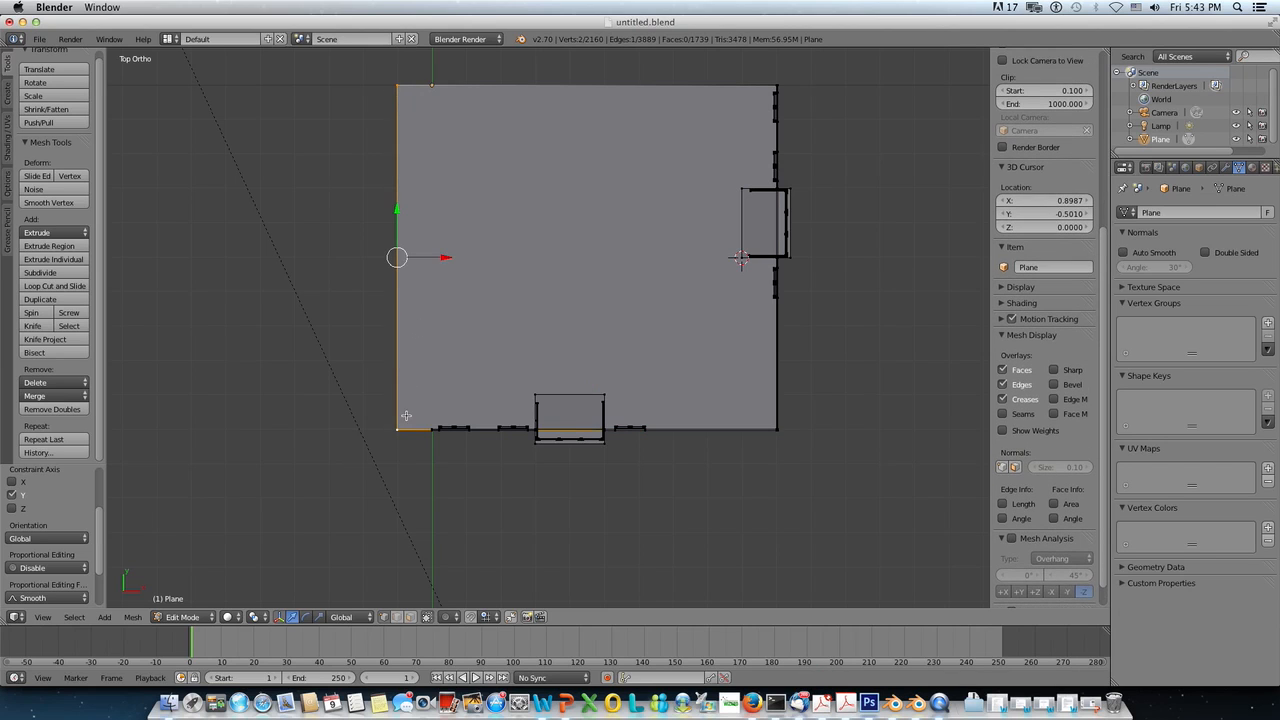
pyautogui.moveTo(441, 260); pyautogui.dragTo(480, 257)
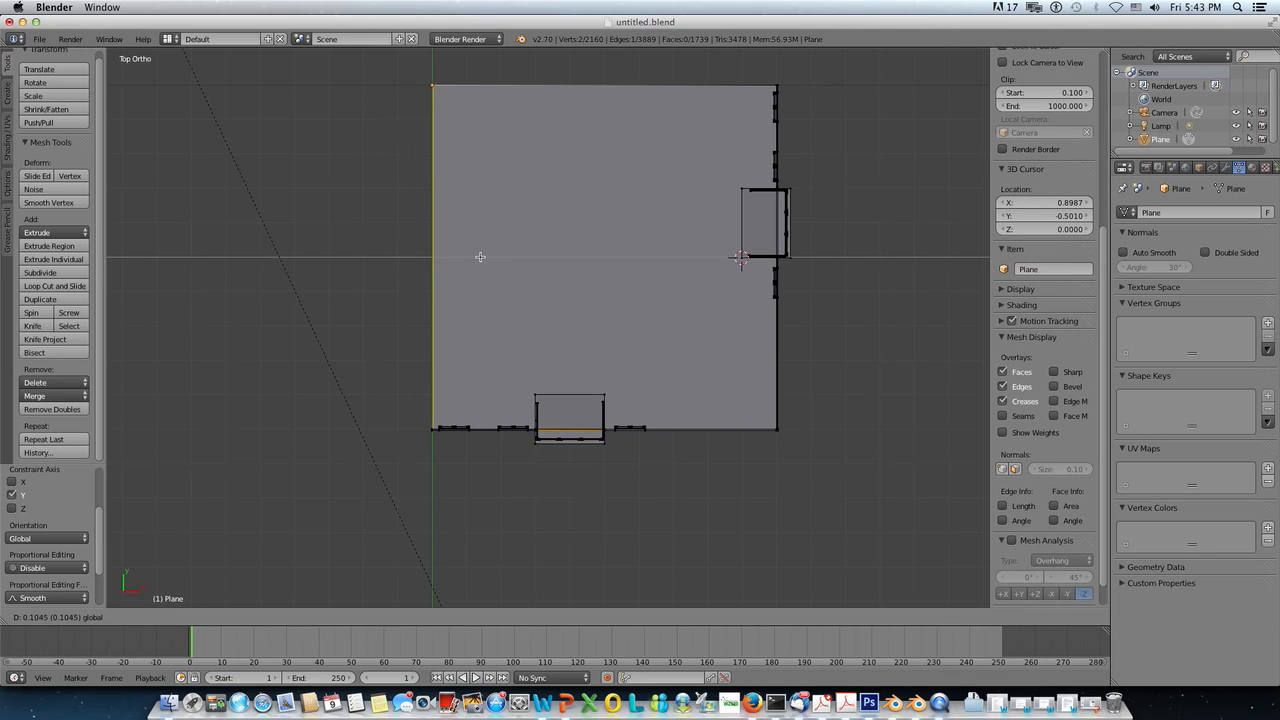
pyautogui.click(480, 257)
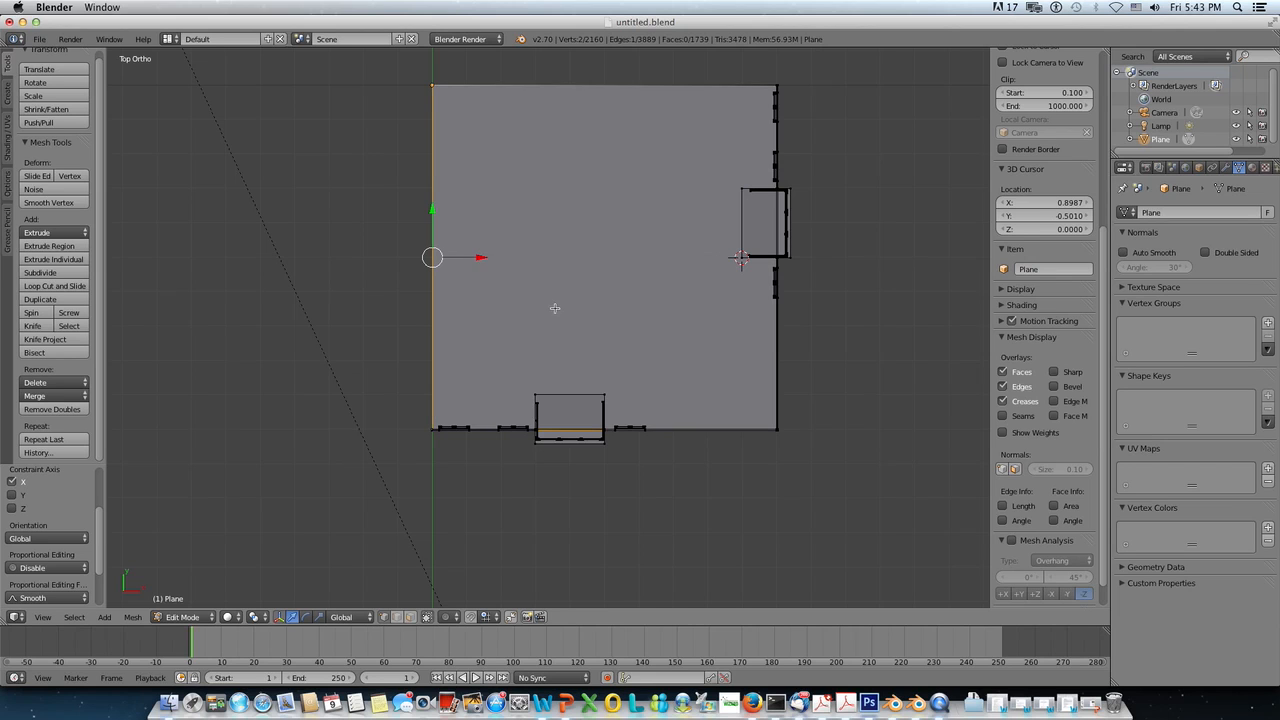
pyautogui.scroll(4, 578, 316)
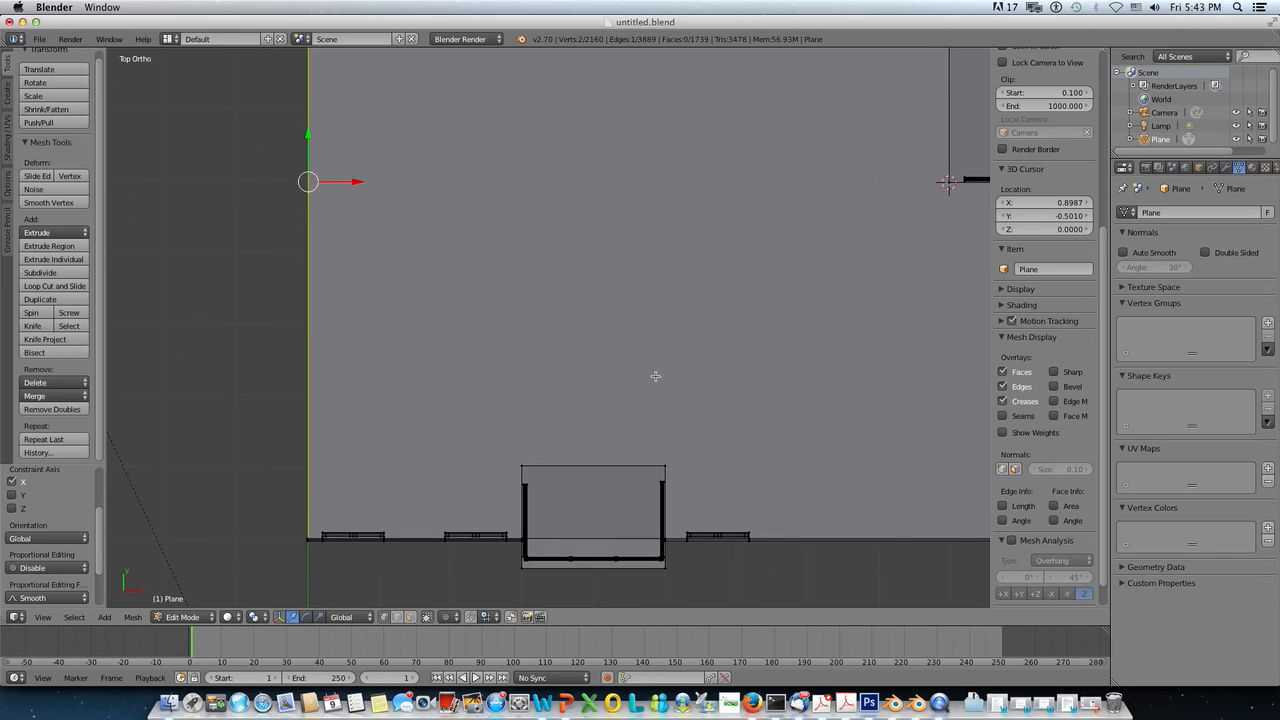
pyautogui.scroll(-3, 655, 376)
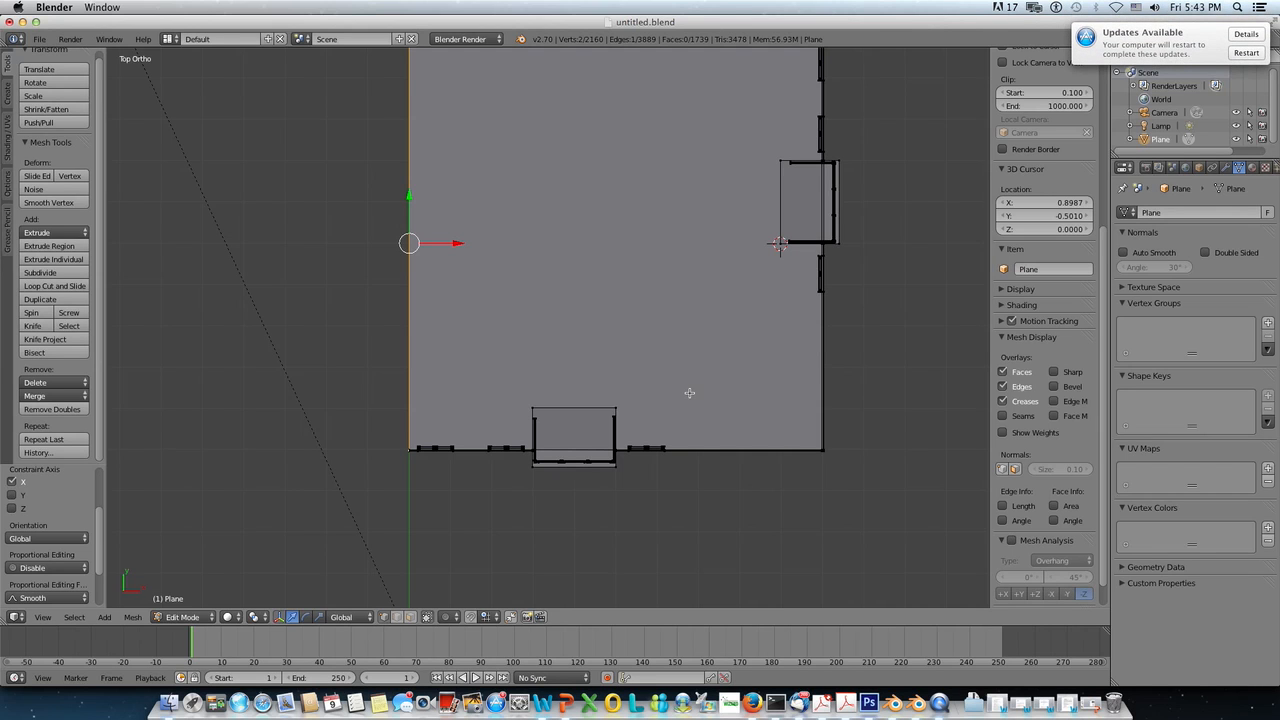
# Step: From below the building, select the floor plane in face select mode and nudge it slightly along Z
pyautogui.moveTo(688, 414); pyautogui.dragTo(662, 282, button='middle')
pyautogui.scroll(-7, 676, 370)
pyautogui.scroll(5, 643, 291)
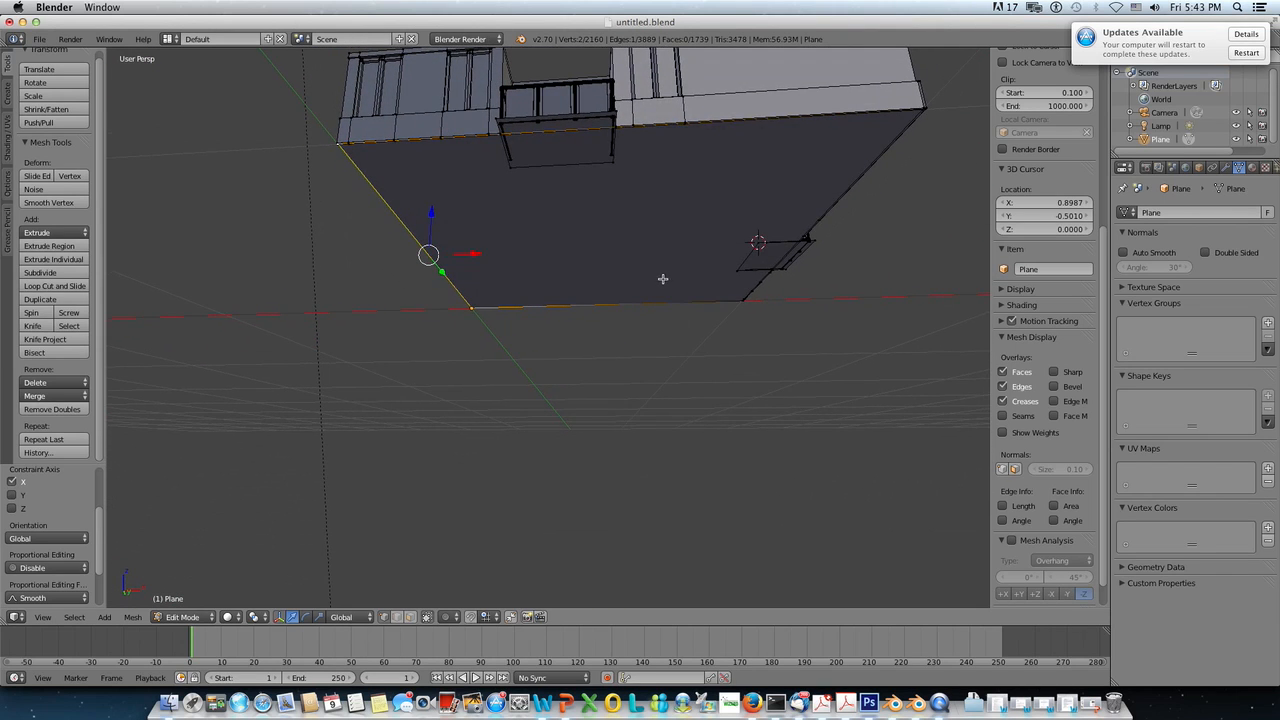
pyautogui.scroll(1, 658, 280)
pyautogui.scroll(-1, 658, 280)
pyautogui.moveTo(641, 285); pyautogui.dragTo(628, 291, button='middle')
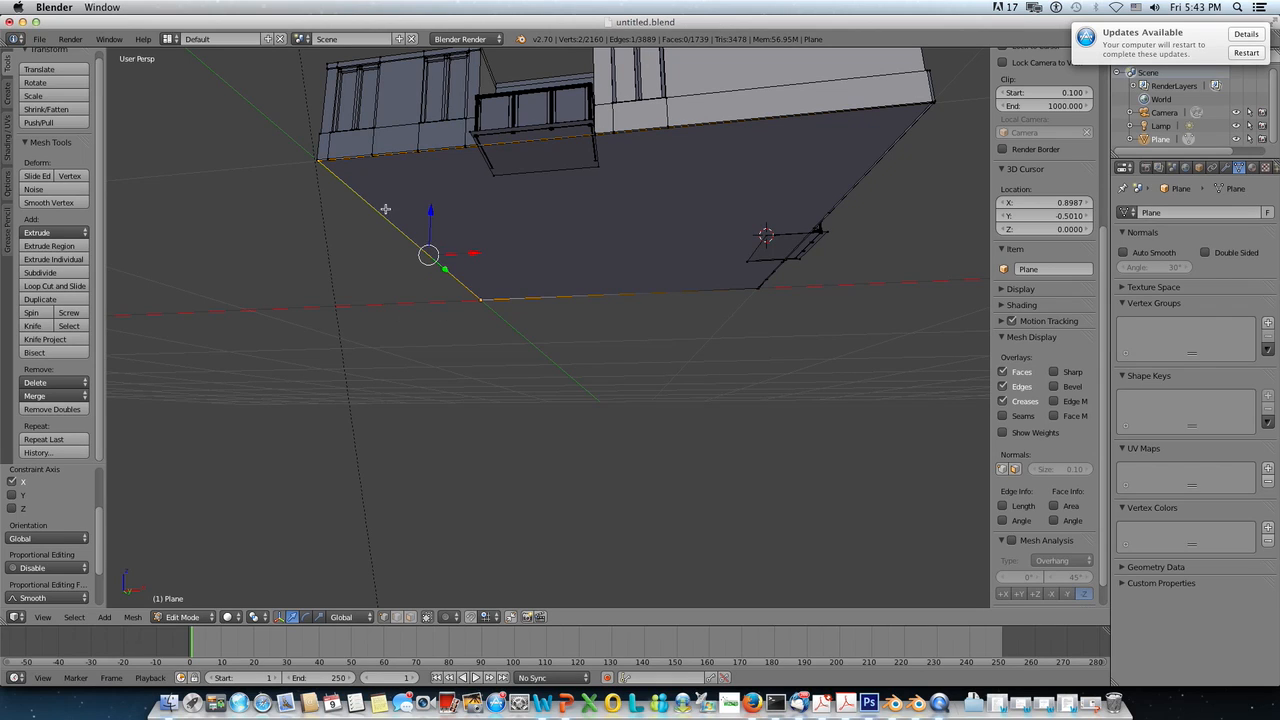
pyautogui.press('l')
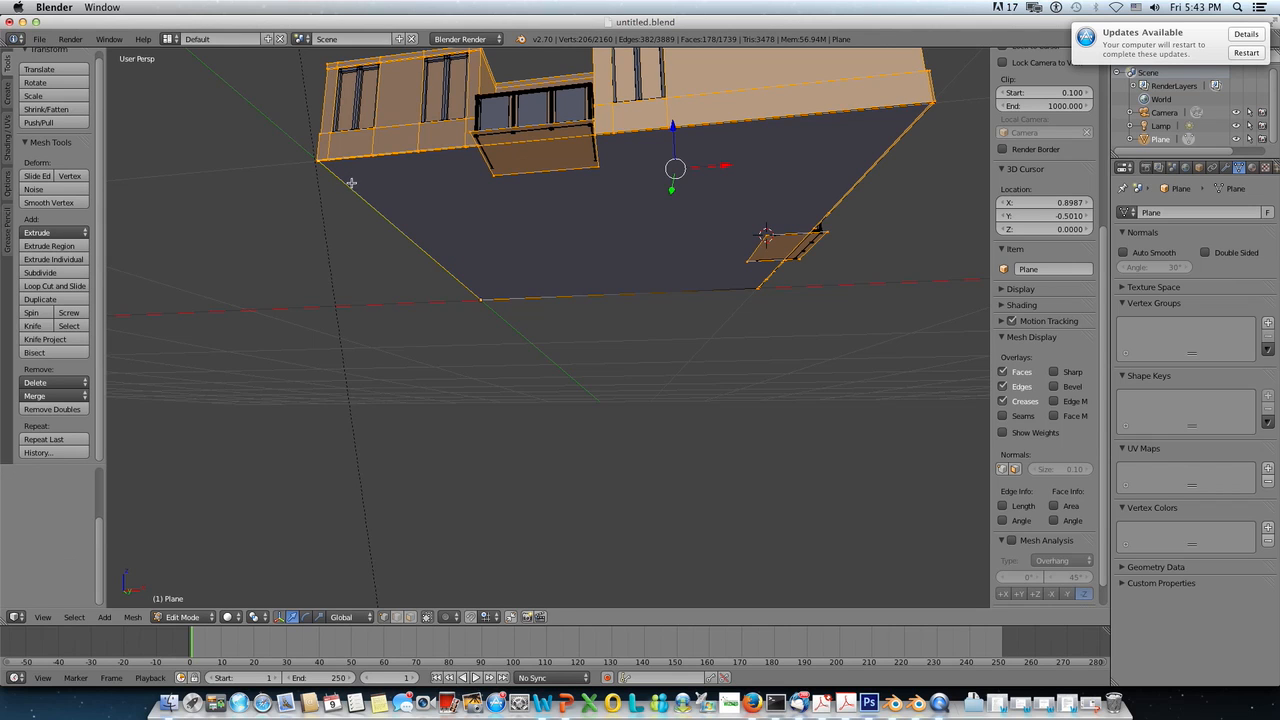
pyautogui.press('a')
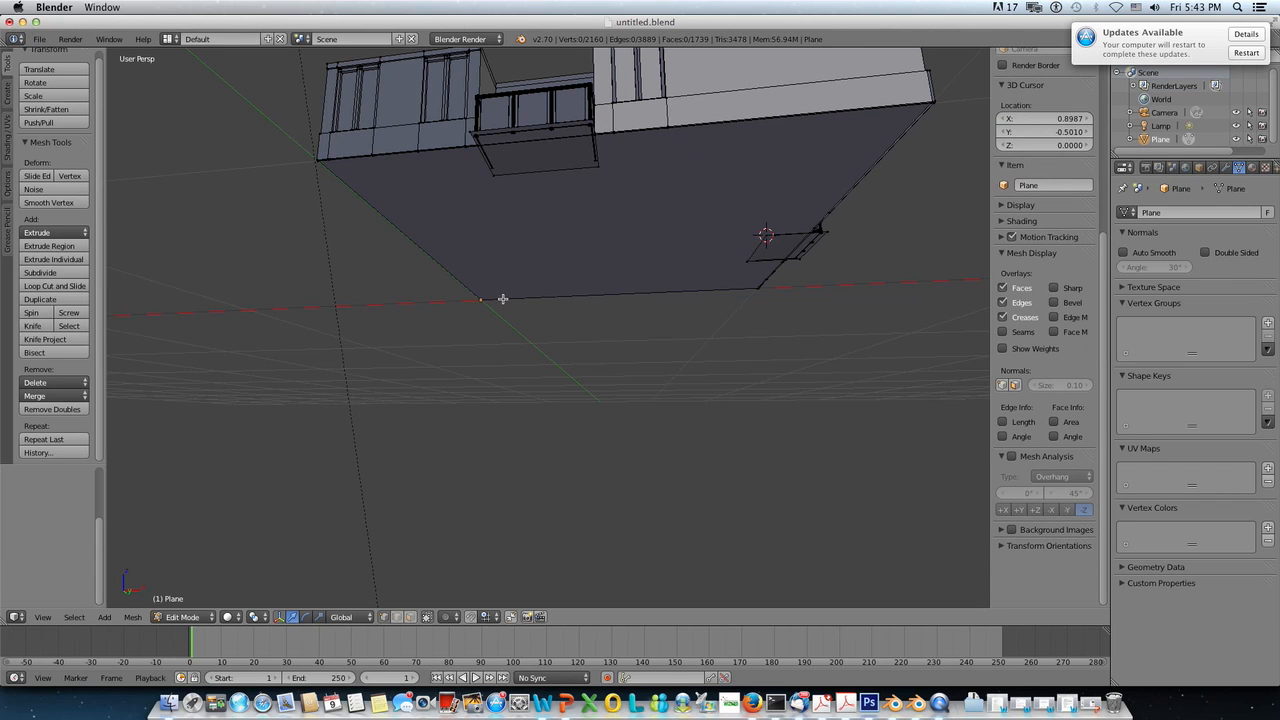
pyautogui.click(409, 617)
pyautogui.rightClick(607, 246)
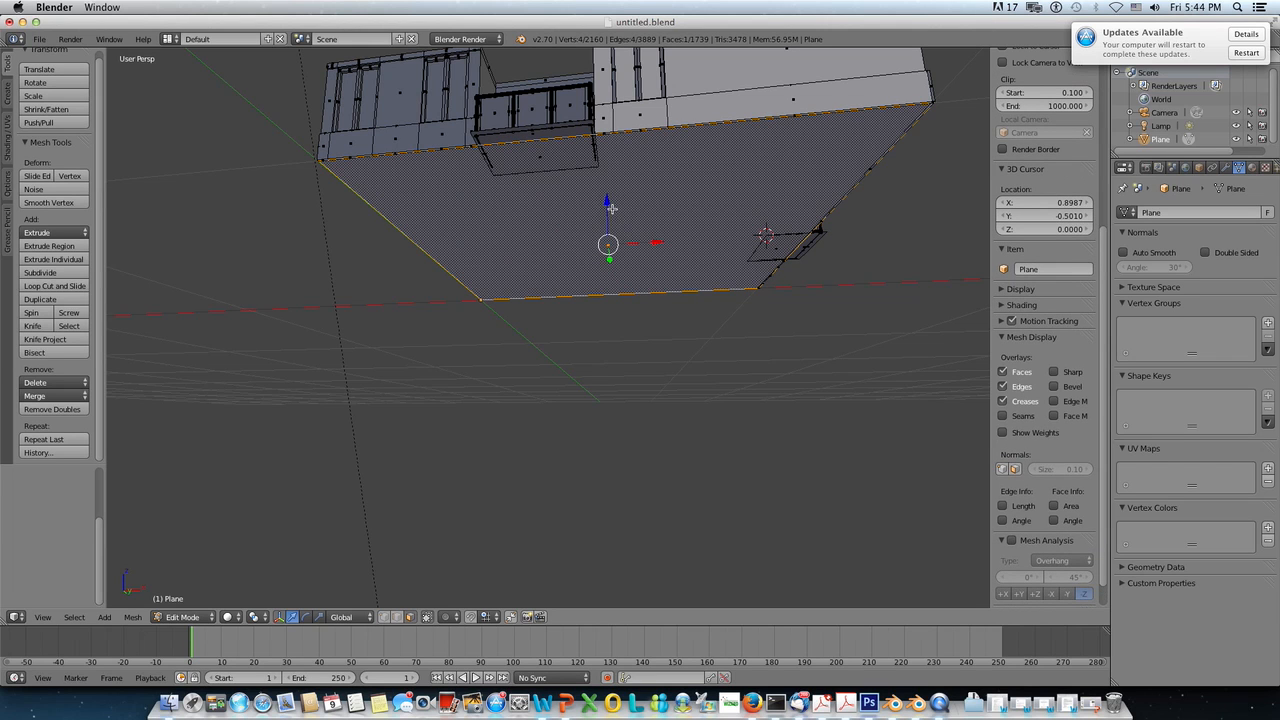
pyautogui.moveTo(607, 201); pyautogui.dragTo(607, 206)
# Step: Deselect the floor face and examine the building section from outside in Object Mode
pyautogui.scroll(-3, 608, 210)
pyautogui.press('a')
pyautogui.moveTo(611, 232); pyautogui.dragTo(559, 304, button='middle')
pyautogui.press('Tab')
pyautogui.scroll(5, 594, 286)
pyautogui.scroll(-5, 594, 286)
pyautogui.scroll(6, 570, 298)
pyautogui.scroll(-4, 559, 304)
pyautogui.scroll(3, 559, 313)
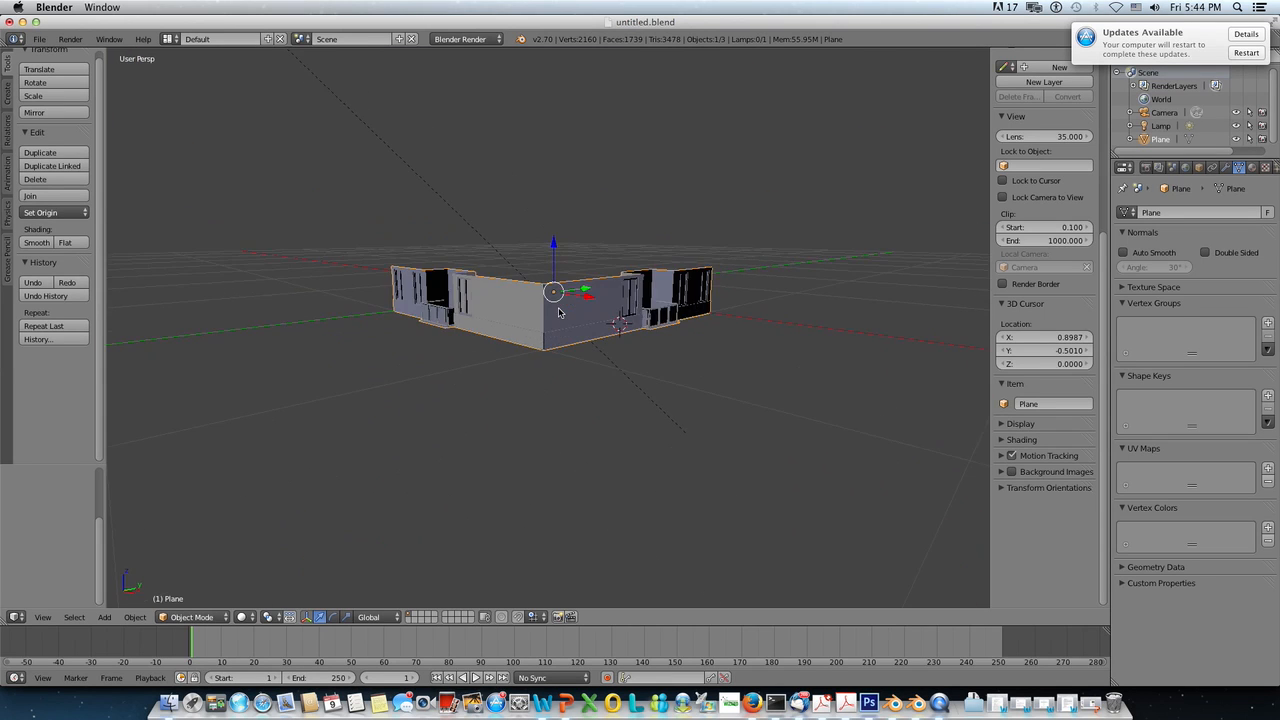
# Step: Add a Mirror modifier to the building, mirroring it across the X axis
pyautogui.click(1222, 168)
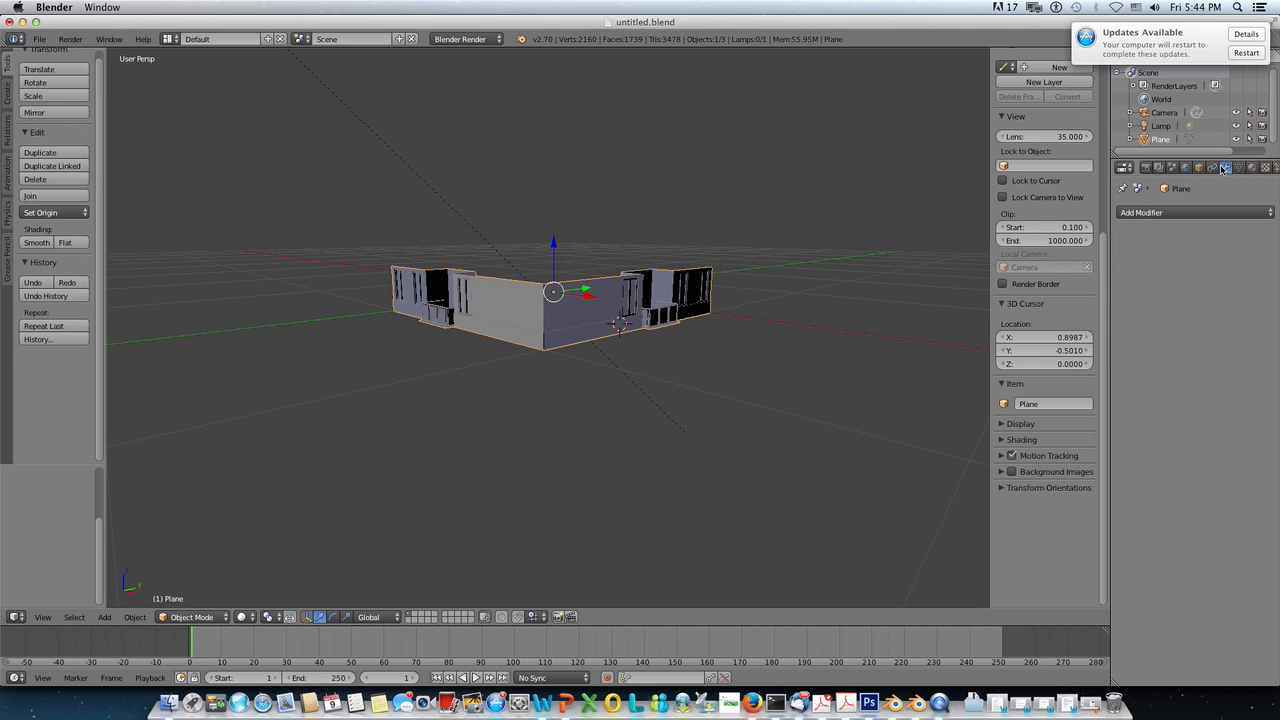
pyautogui.click(1170, 213)
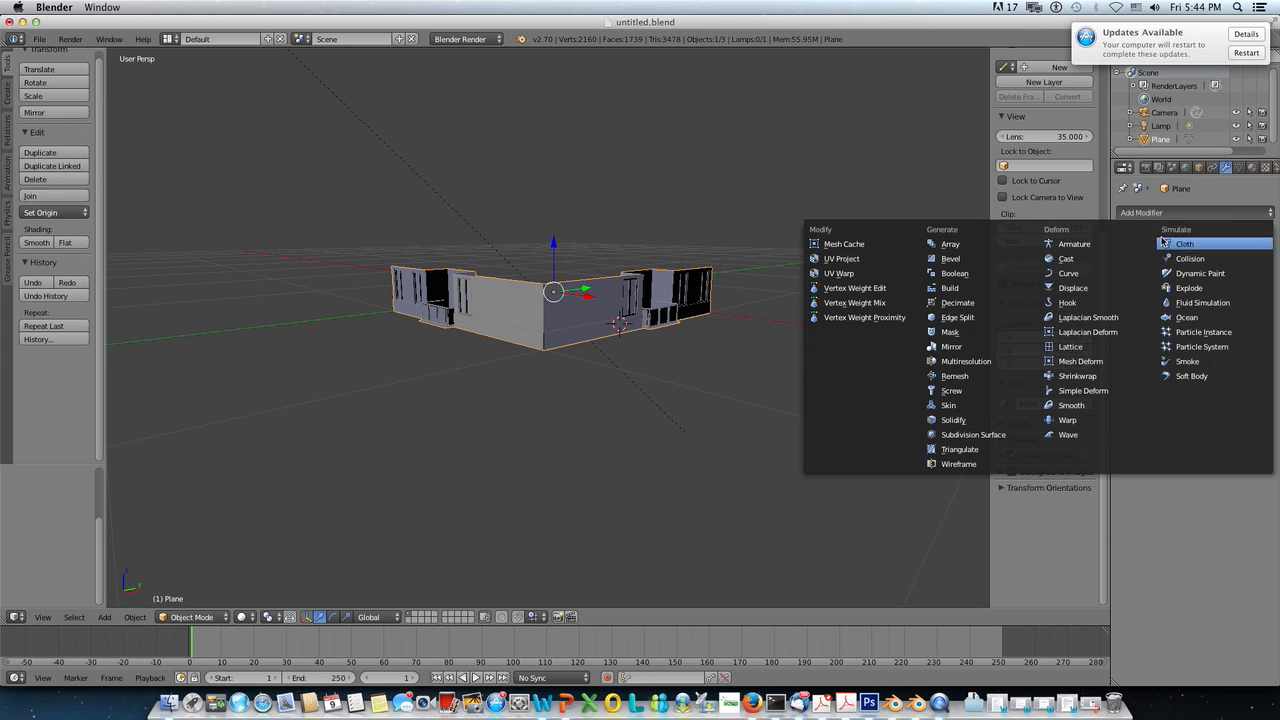
pyautogui.click(959, 348)
pyautogui.scroll(-2, 746, 375)
pyautogui.scroll(2, 746, 375)
pyautogui.moveTo(746, 375); pyautogui.dragTo(798, 410, button='middle')
pyautogui.moveTo(785, 390); pyautogui.dragTo(771, 374, button='middle')
# Step: Add a second Mirror modifier with Y enabled and X disabled, and check the full floor from several angles
pyautogui.click(1167, 213)
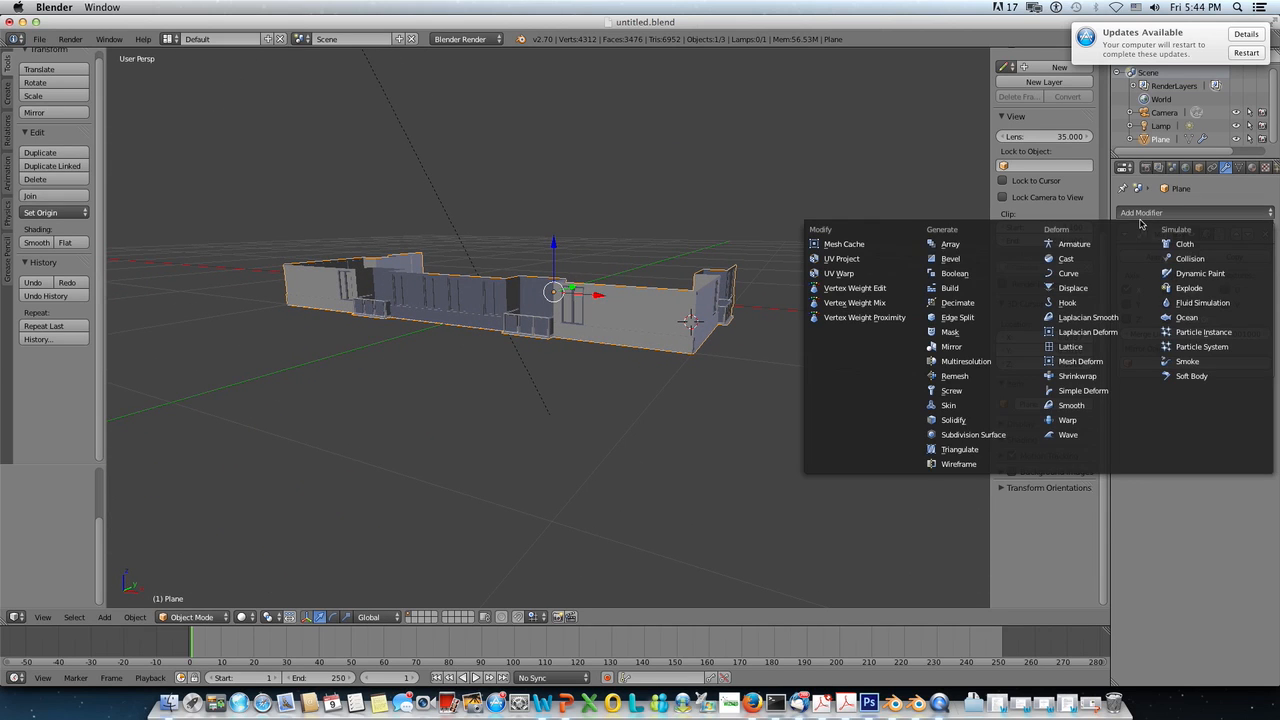
pyautogui.click(963, 347)
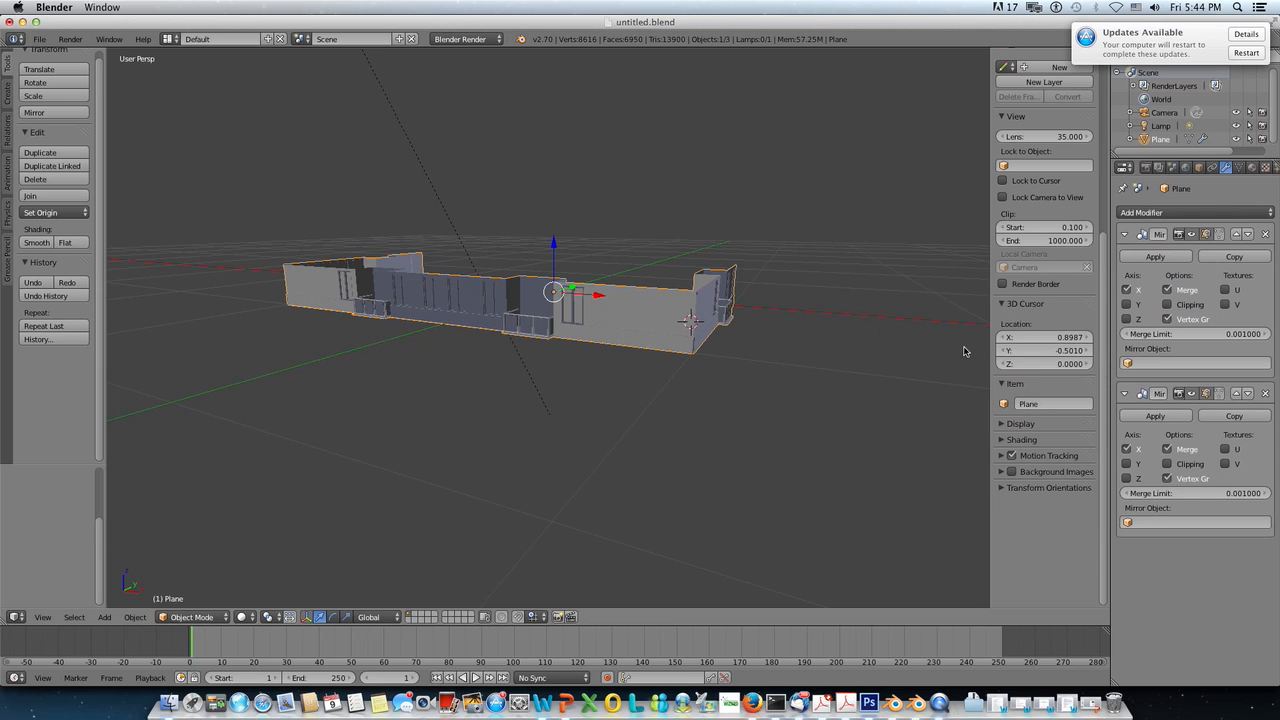
pyautogui.click(1127, 464)
pyautogui.click(1127, 449)
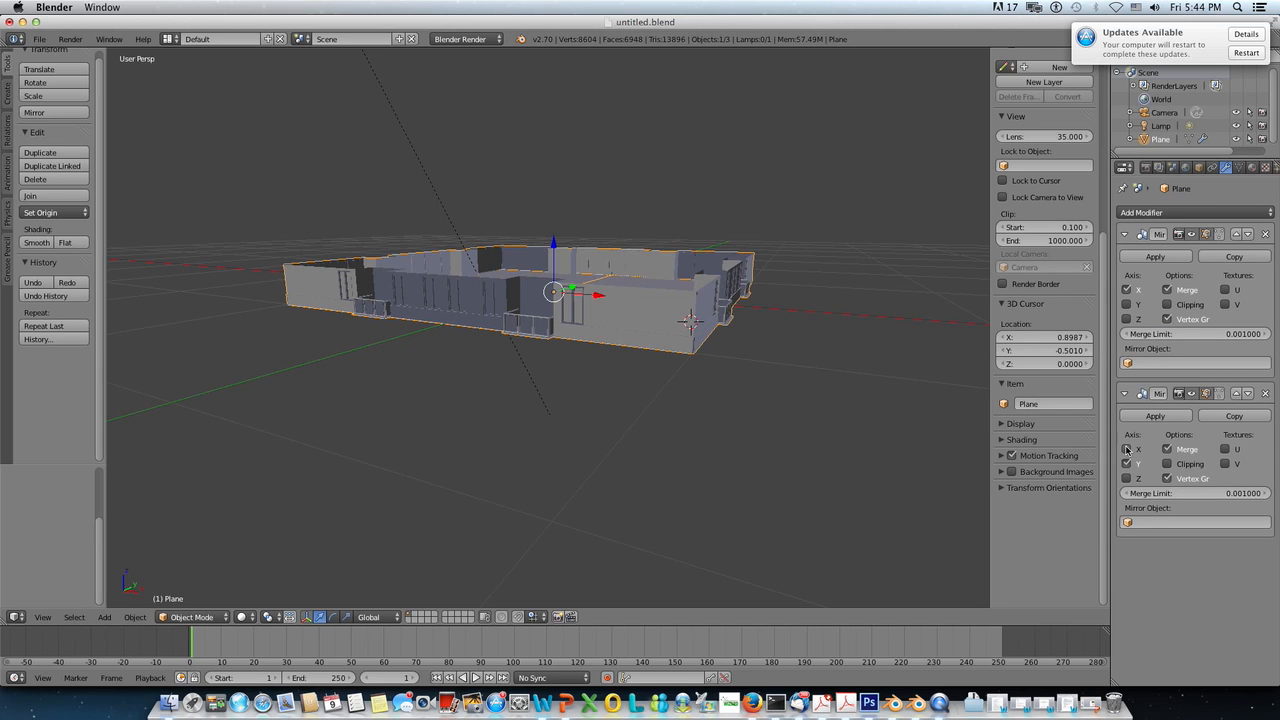
pyautogui.scroll(-2, 846, 404)
pyautogui.moveTo(847, 404); pyautogui.dragTo(767, 399, button='middle')
pyautogui.press('KP_0')
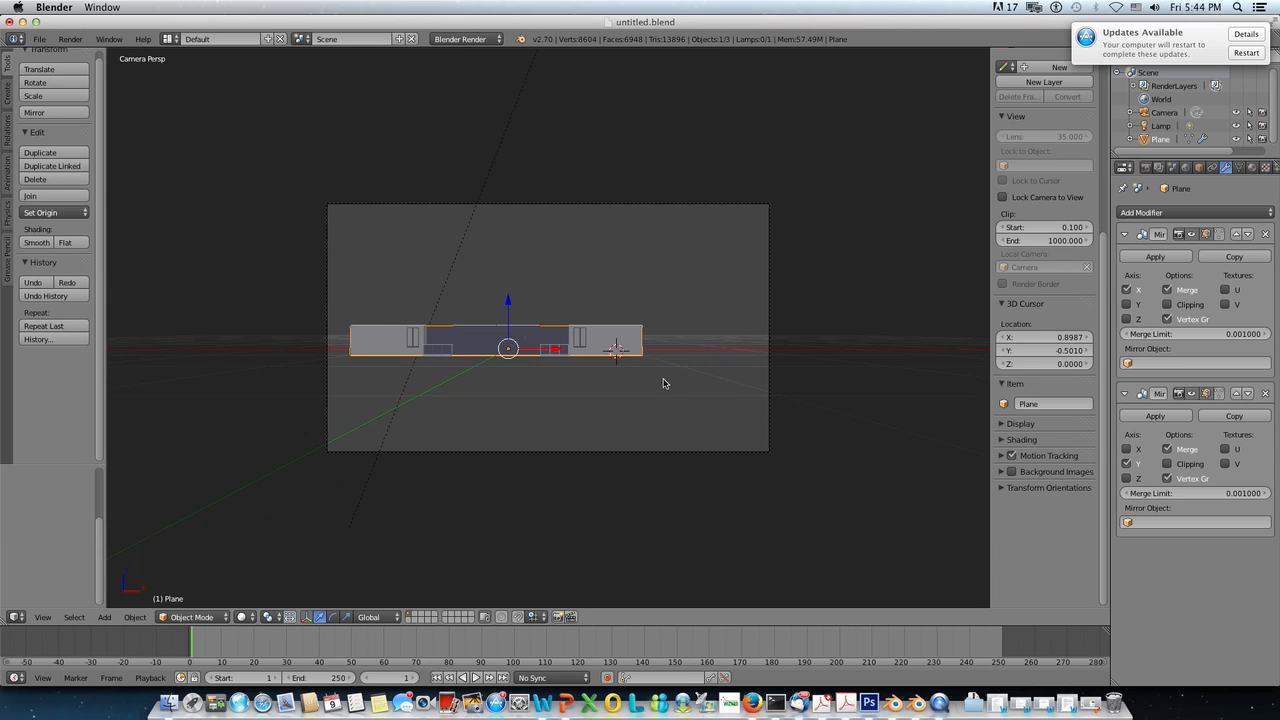
pyautogui.moveTo(712, 374); pyautogui.dragTo(624, 399, button='middle')
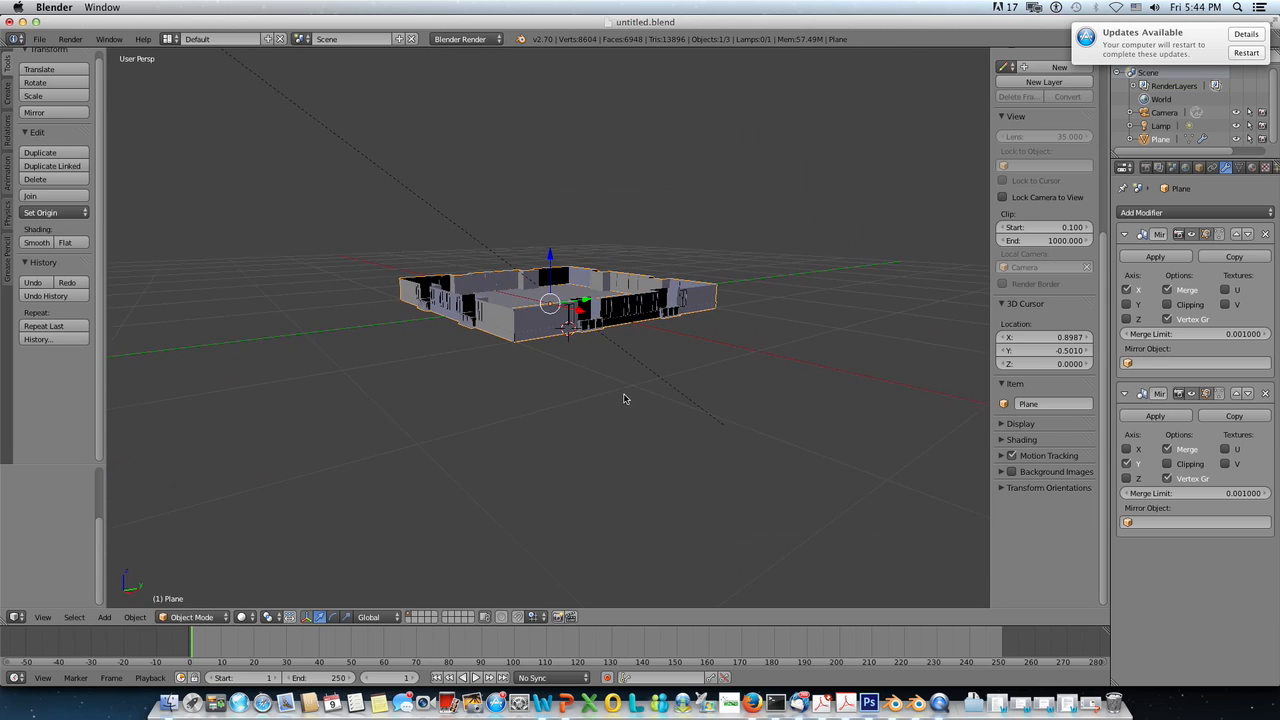
# Step: Preview the mirrored building in Rendered viewport shading, and return to Solid shading
pyautogui.click(241, 617)
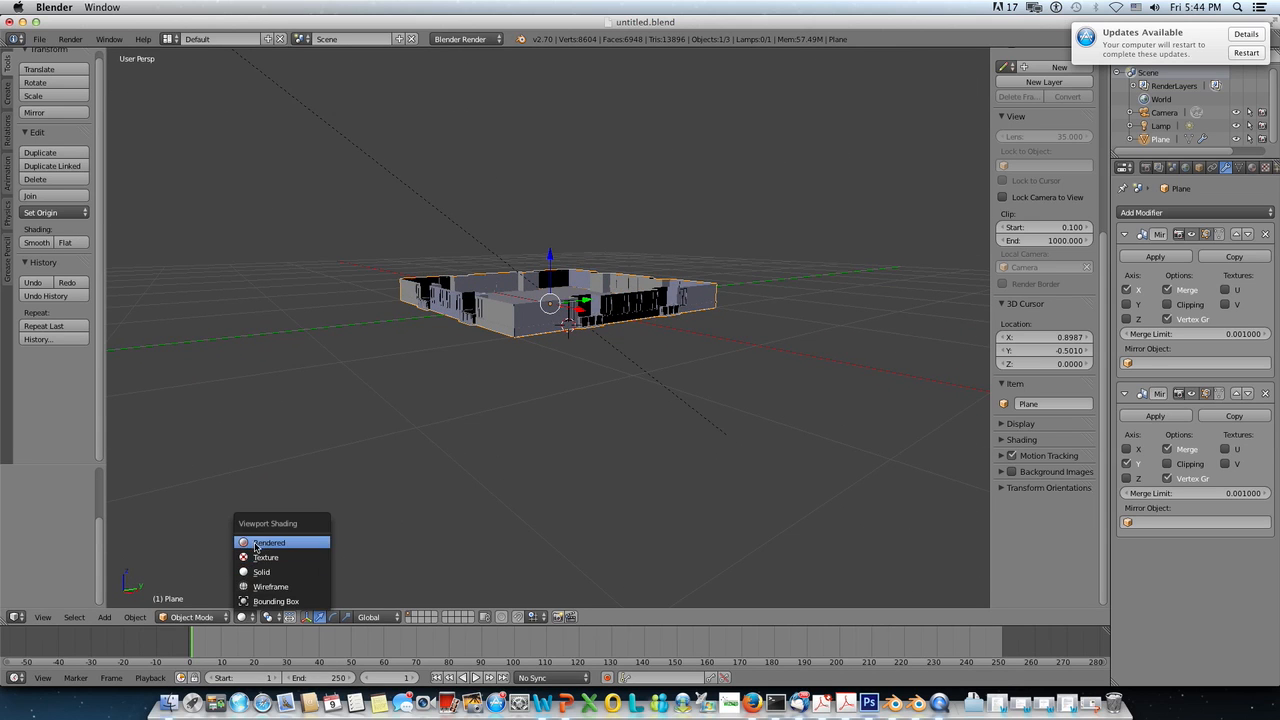
pyautogui.click(255, 544)
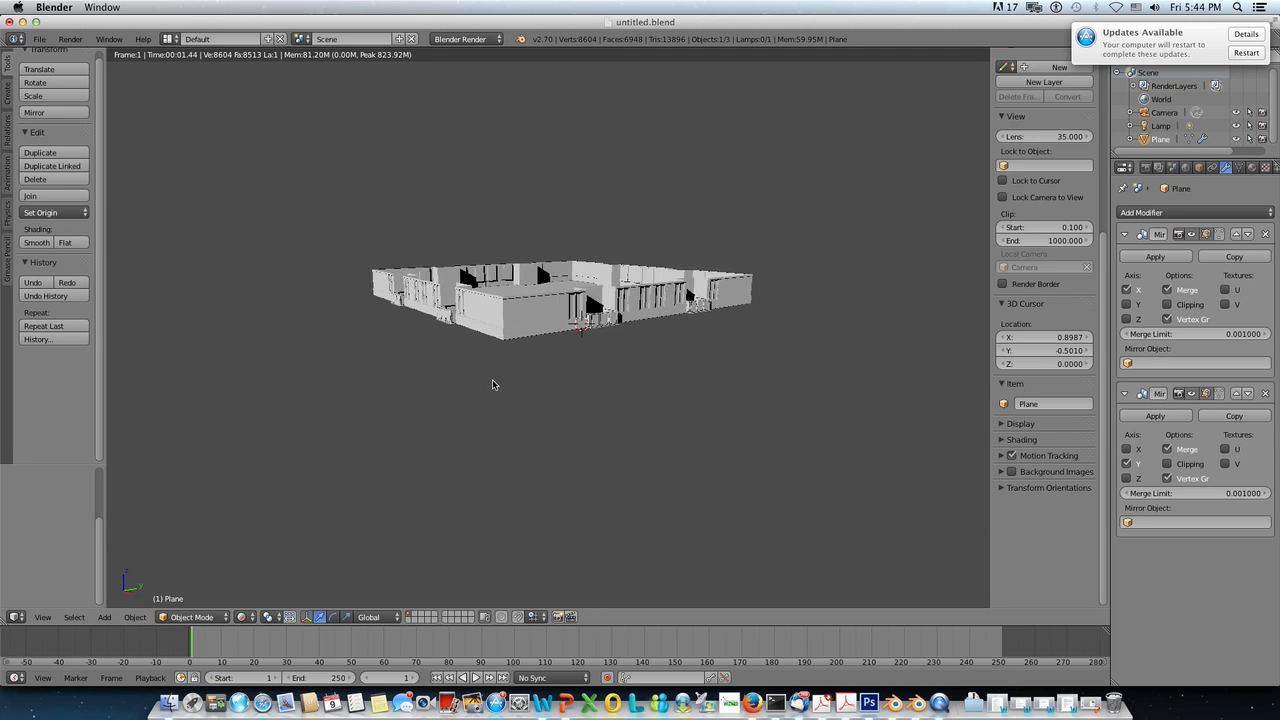
pyautogui.scroll(6, 493, 381)
pyautogui.moveTo(503, 393); pyautogui.dragTo(549, 406, button='middle')
pyautogui.scroll(-2, 549, 406)
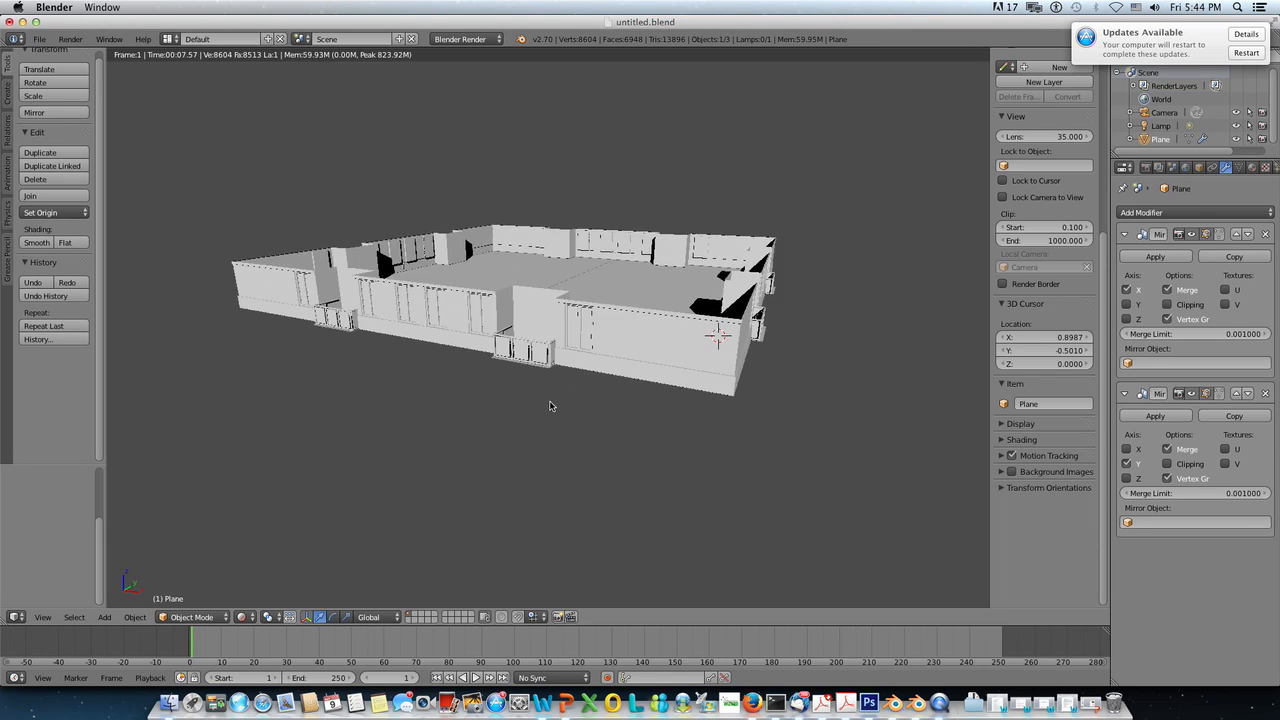
pyautogui.click(243, 617)
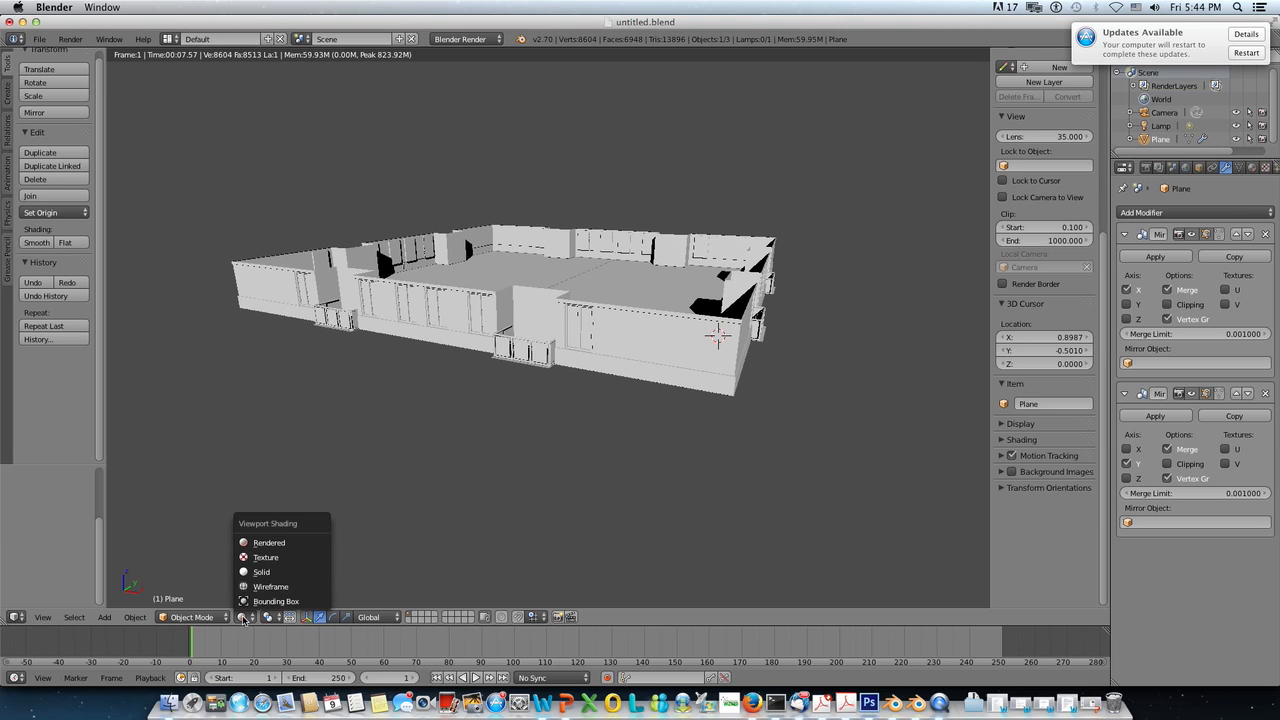
pyautogui.click(259, 572)
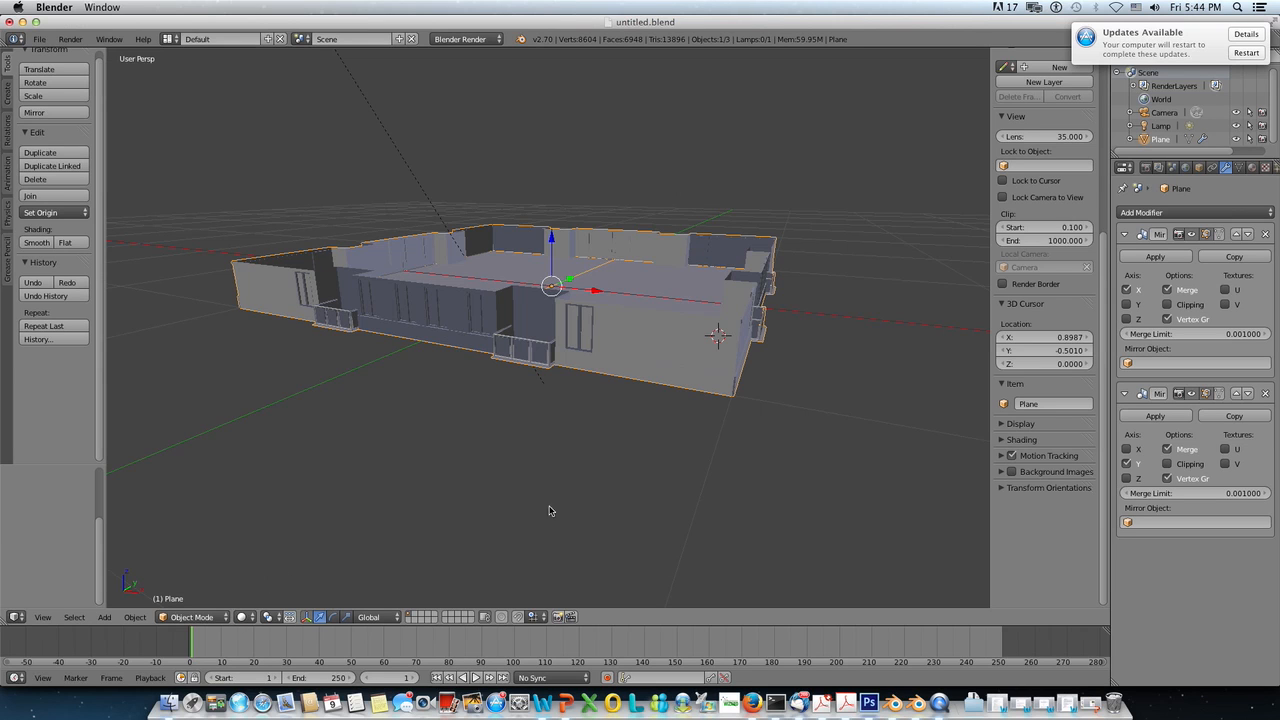
# Step: Add an Array modifier to the building with a relative offset of 0 in X and 1 in Z
pyautogui.click(1160, 214)
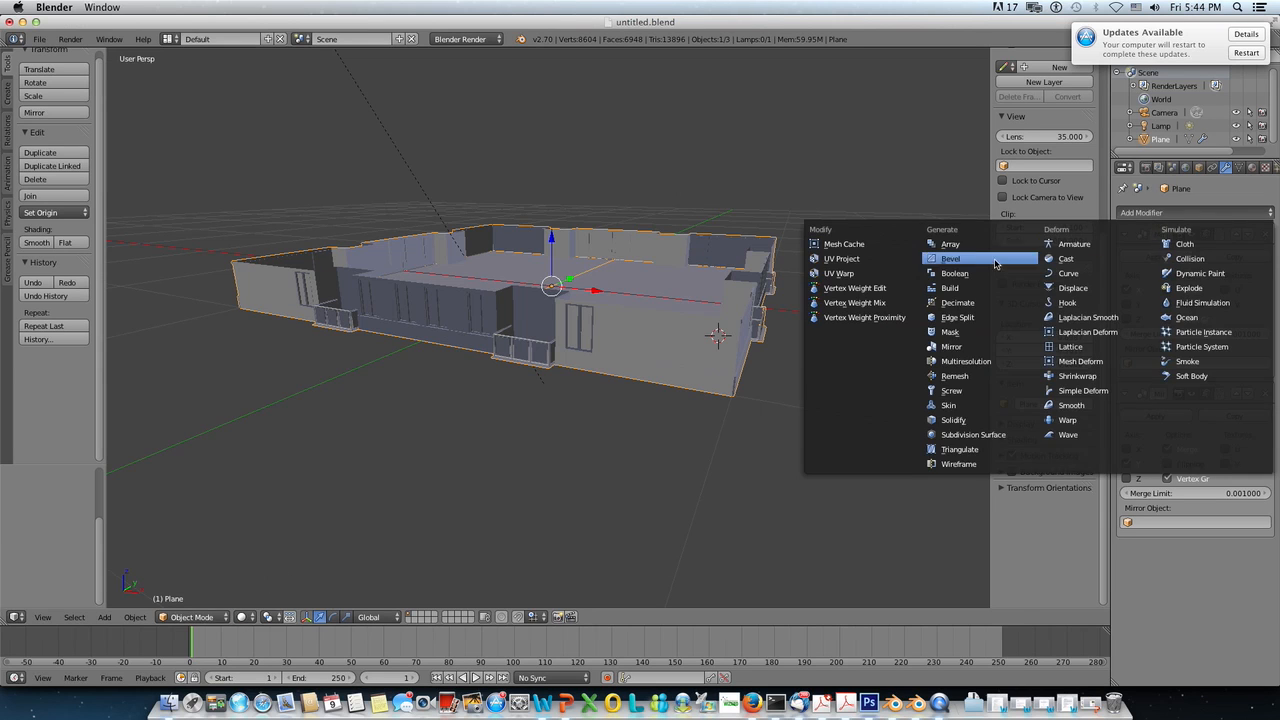
pyautogui.click(959, 248)
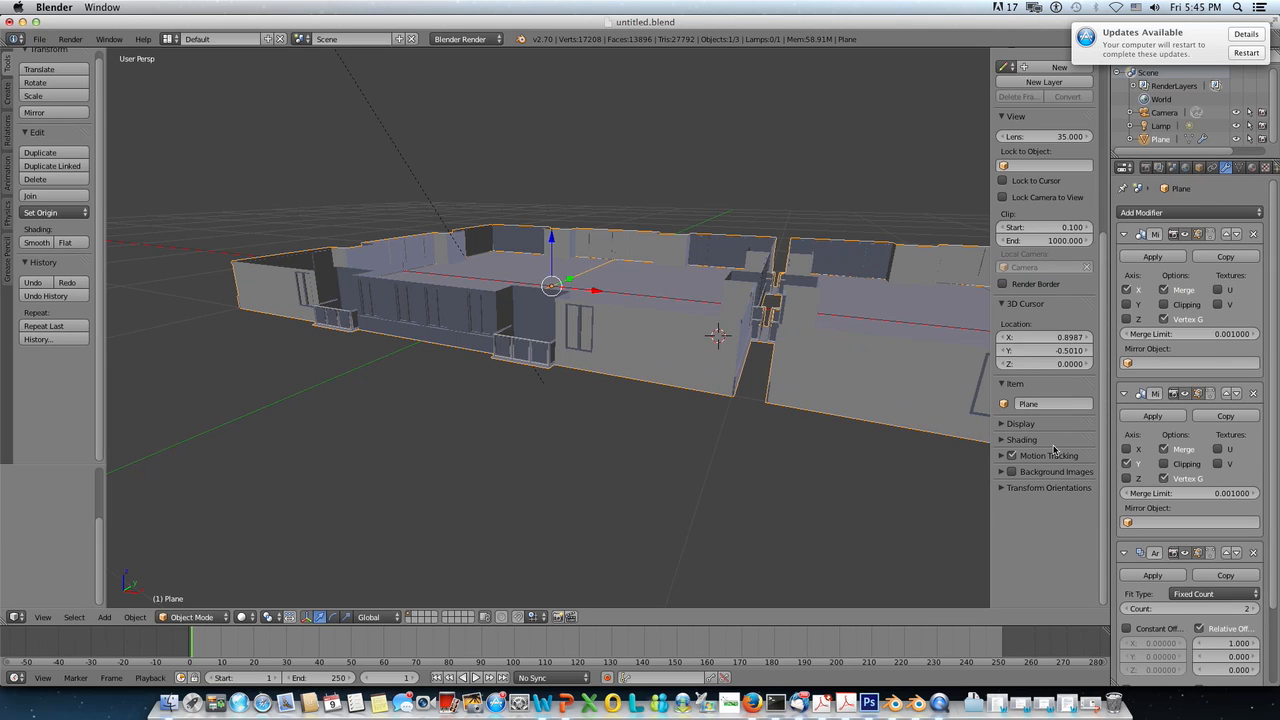
pyautogui.scroll(-3, 1166, 590)
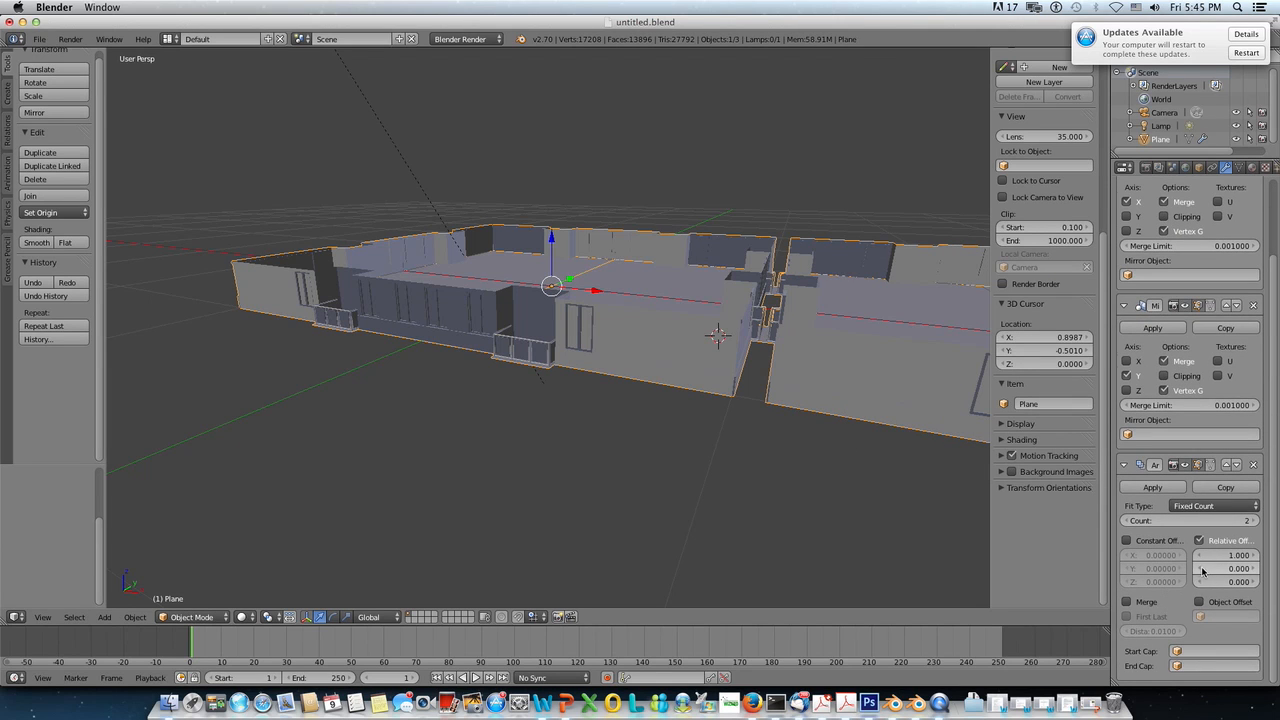
pyautogui.click(1221, 555)
pyautogui.write('0')
pyautogui.press('Return')
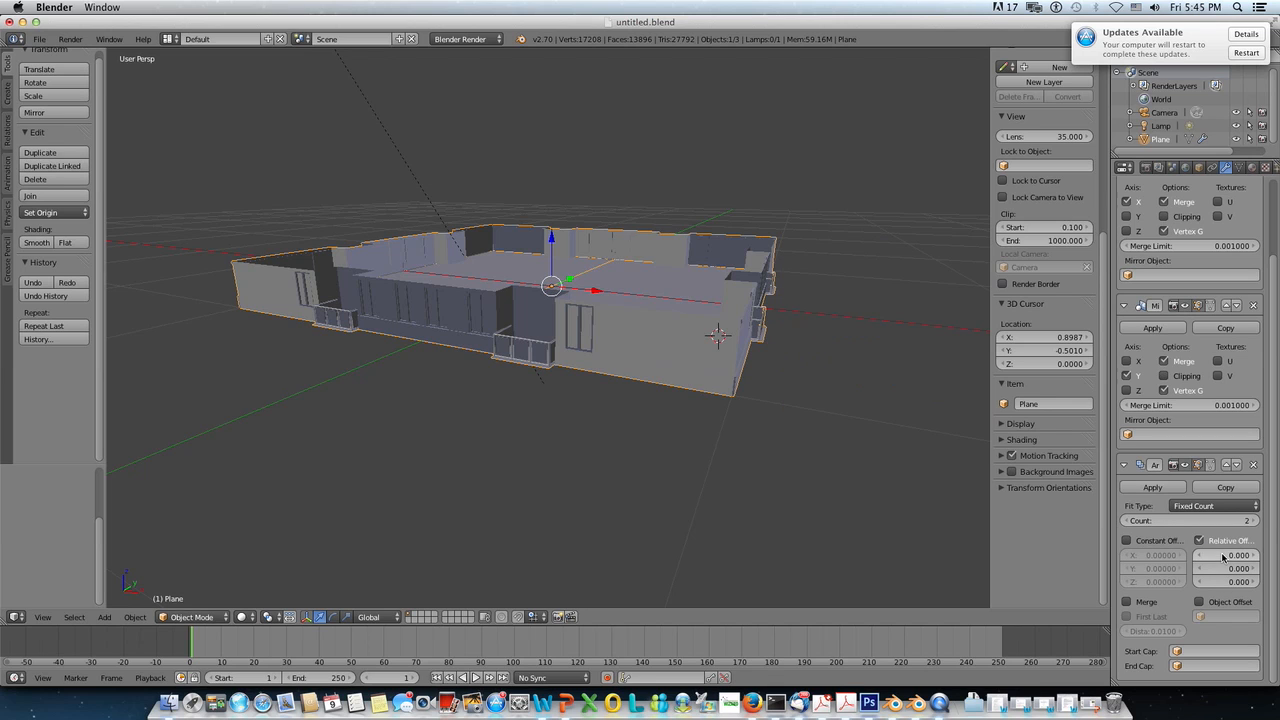
pyautogui.click(1218, 582)
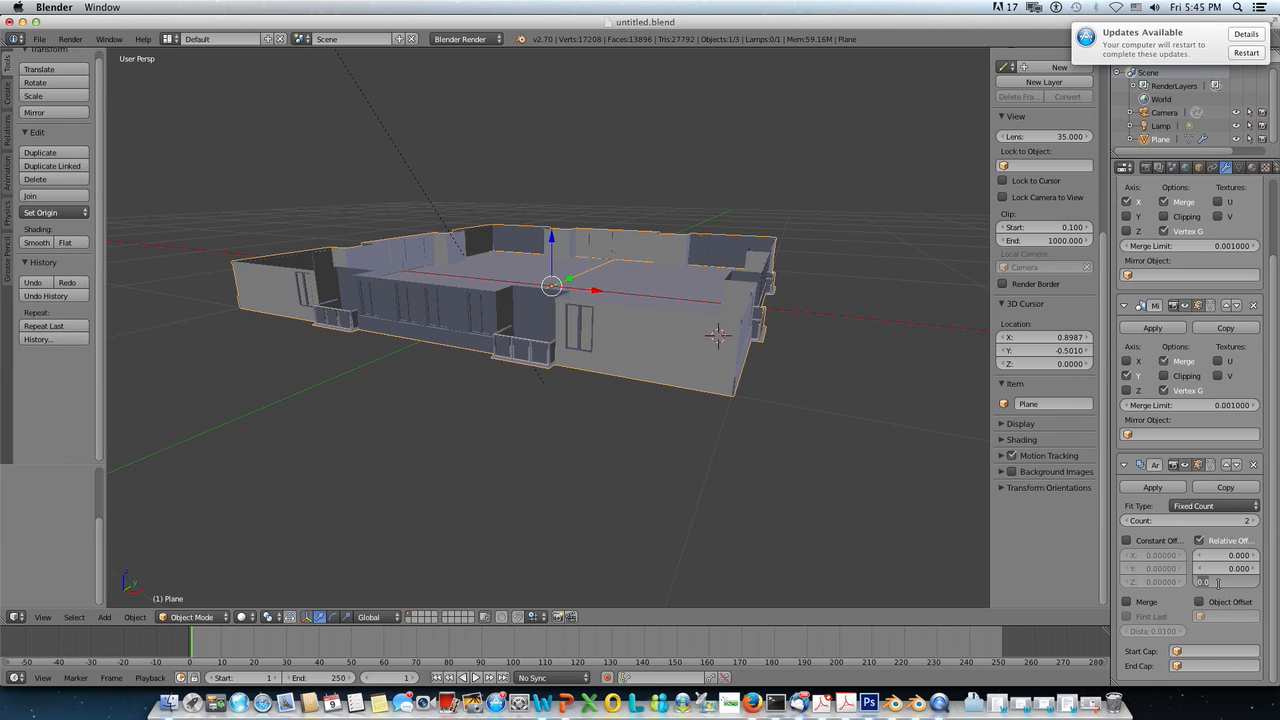
pyautogui.write('1')
pyautogui.press('Return')
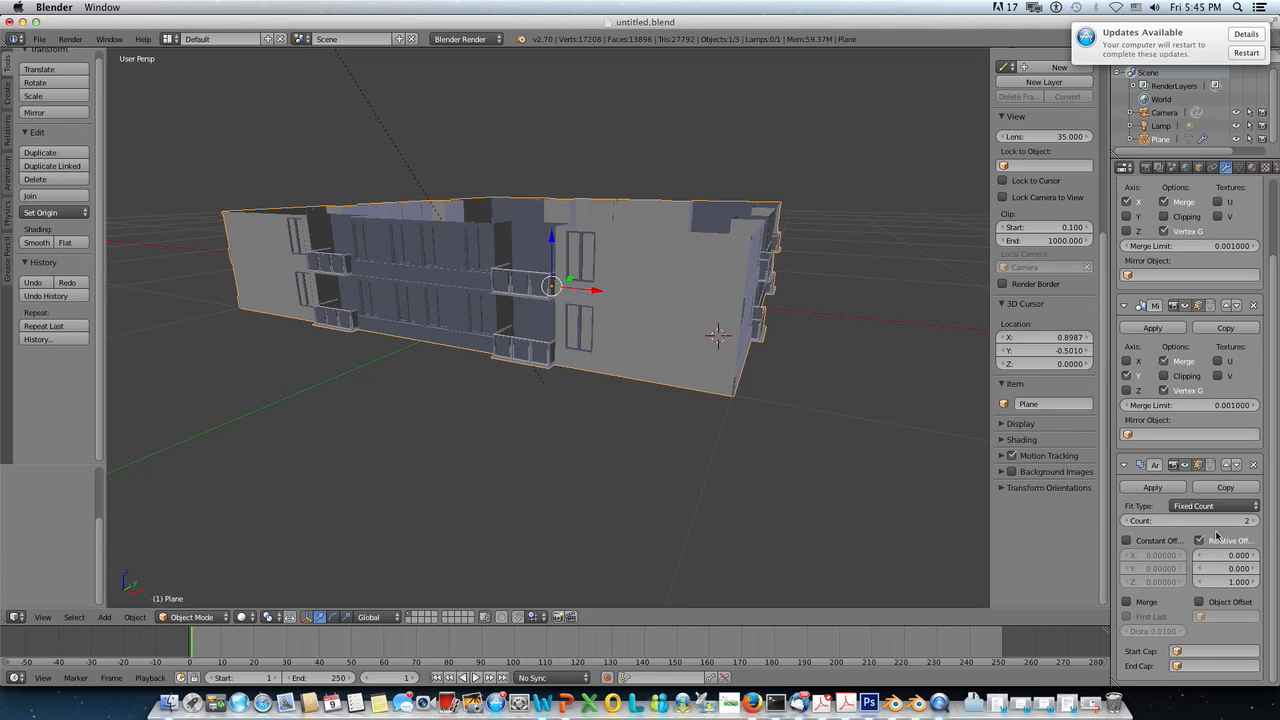
# Step: Increase the Array modifier's count to 11 floors and check the stacked building from several angles
pyautogui.click(1254, 521)
pyautogui.click(1254, 521)
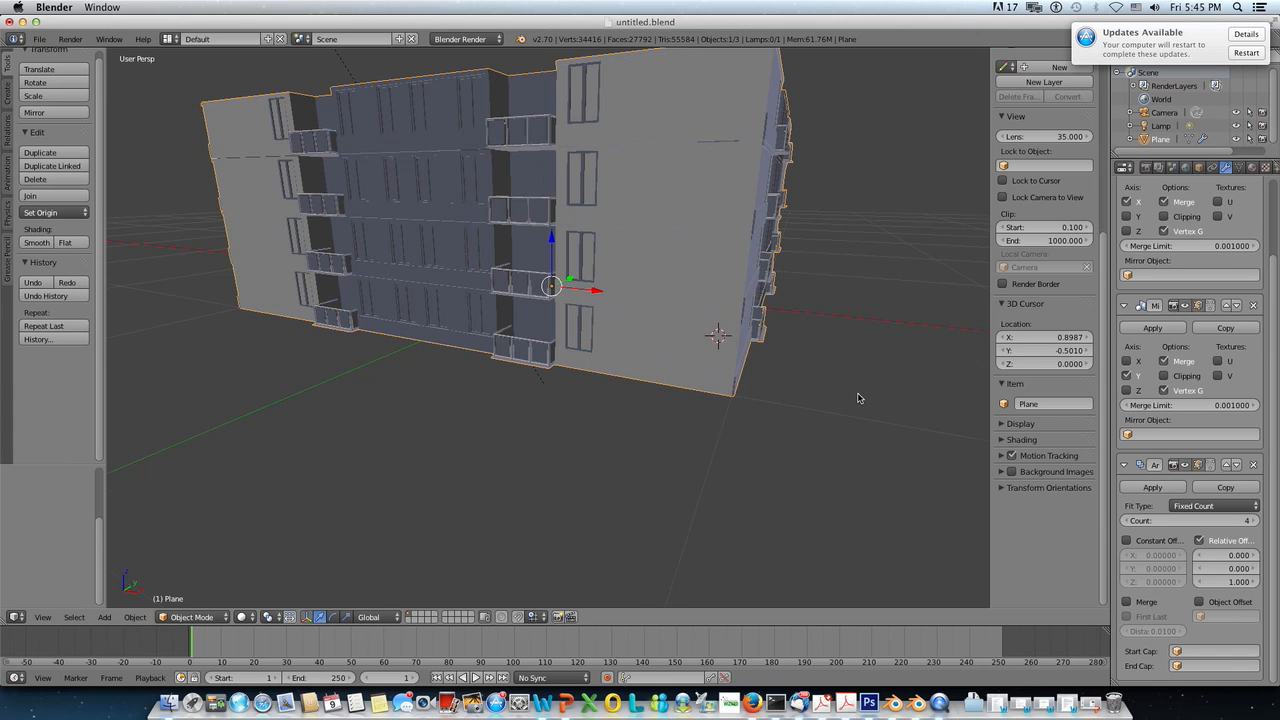
pyautogui.scroll(-5, 860, 397)
pyautogui.moveTo(835, 401); pyautogui.dragTo(786, 394, button='middle')
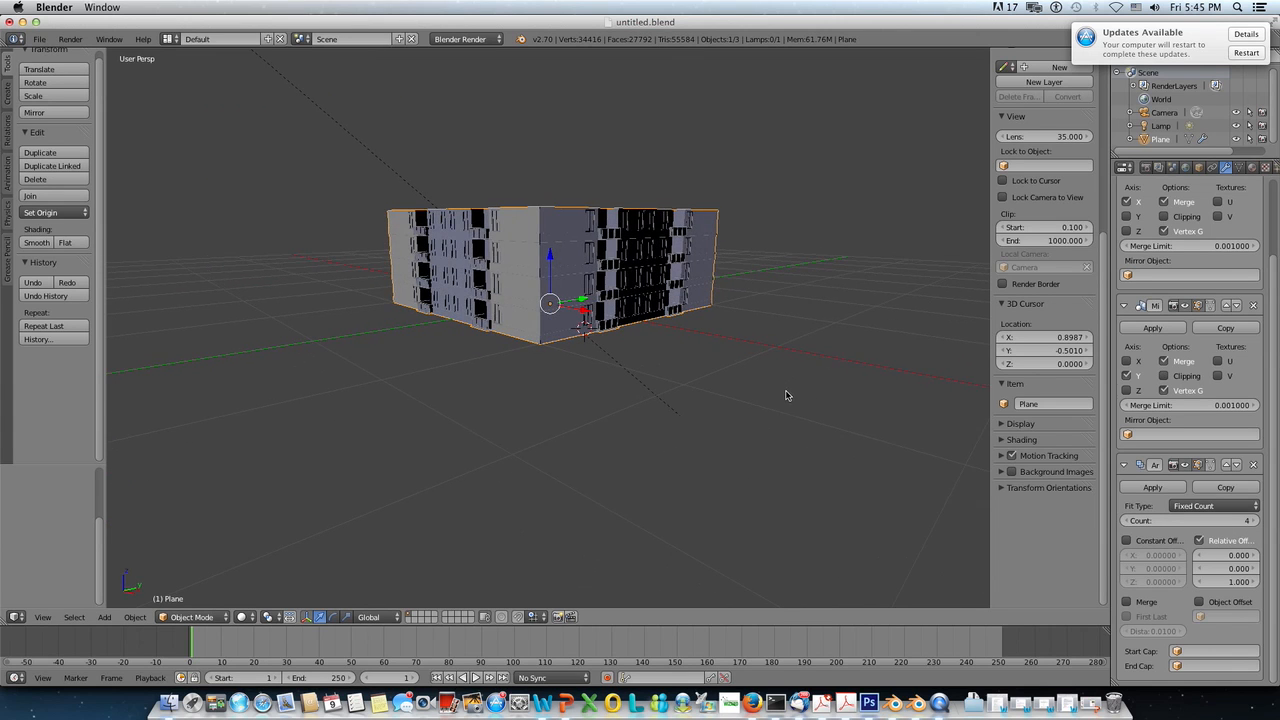
pyautogui.click(1254, 521)
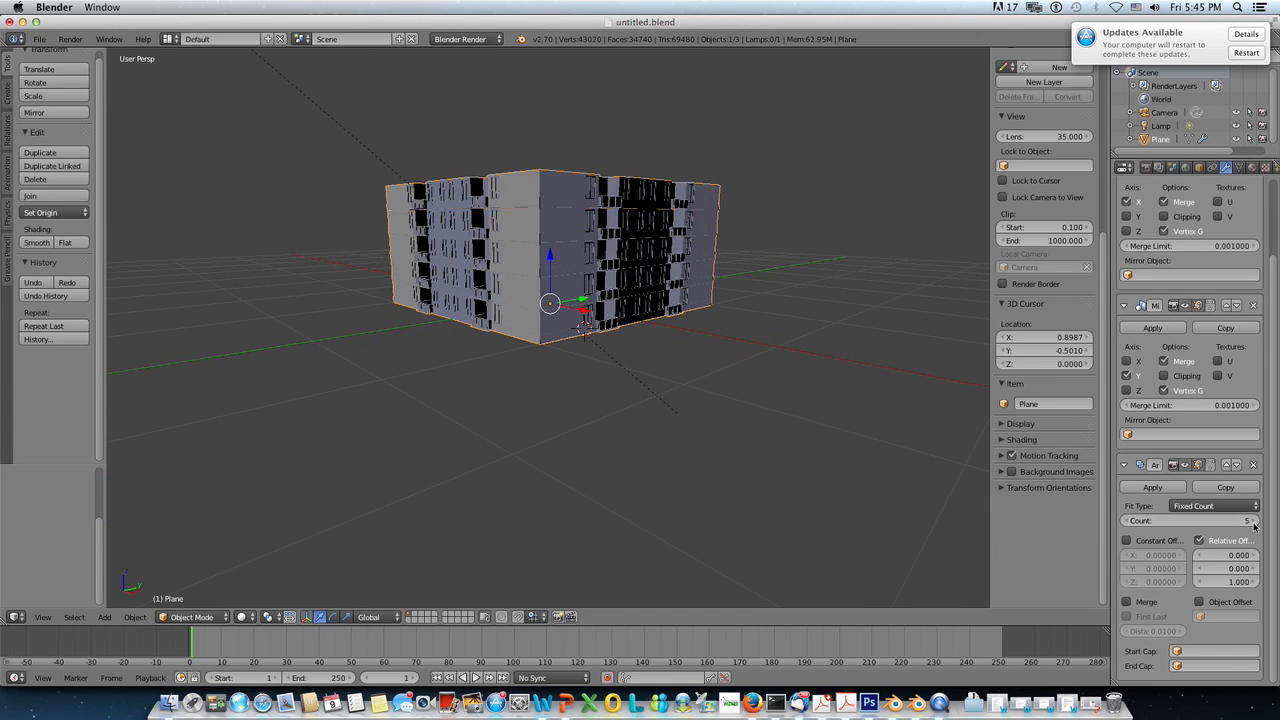
pyautogui.click(1254, 521)
pyautogui.click(1254, 521)
pyautogui.click(1254, 521)
pyautogui.click(1254, 521)
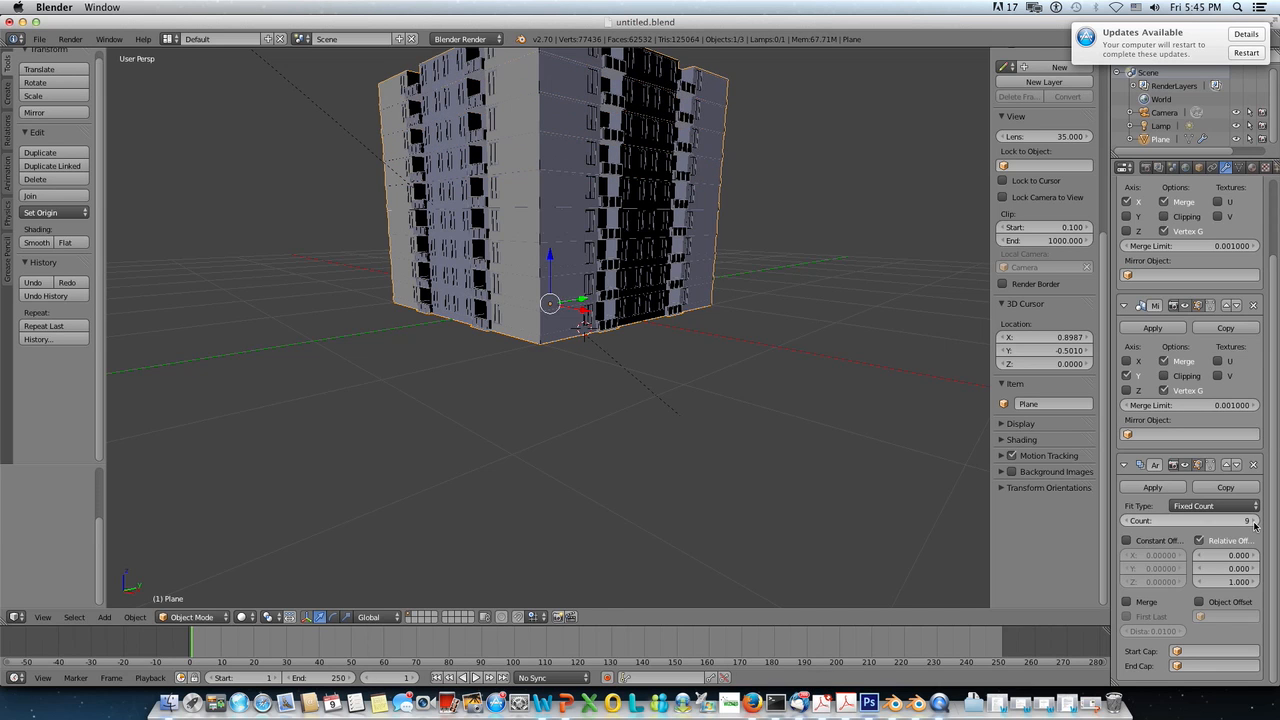
pyautogui.click(1254, 521)
pyautogui.scroll(-3, 548, 348)
pyautogui.moveTo(560, 370); pyautogui.dragTo(611, 386, button='middle')
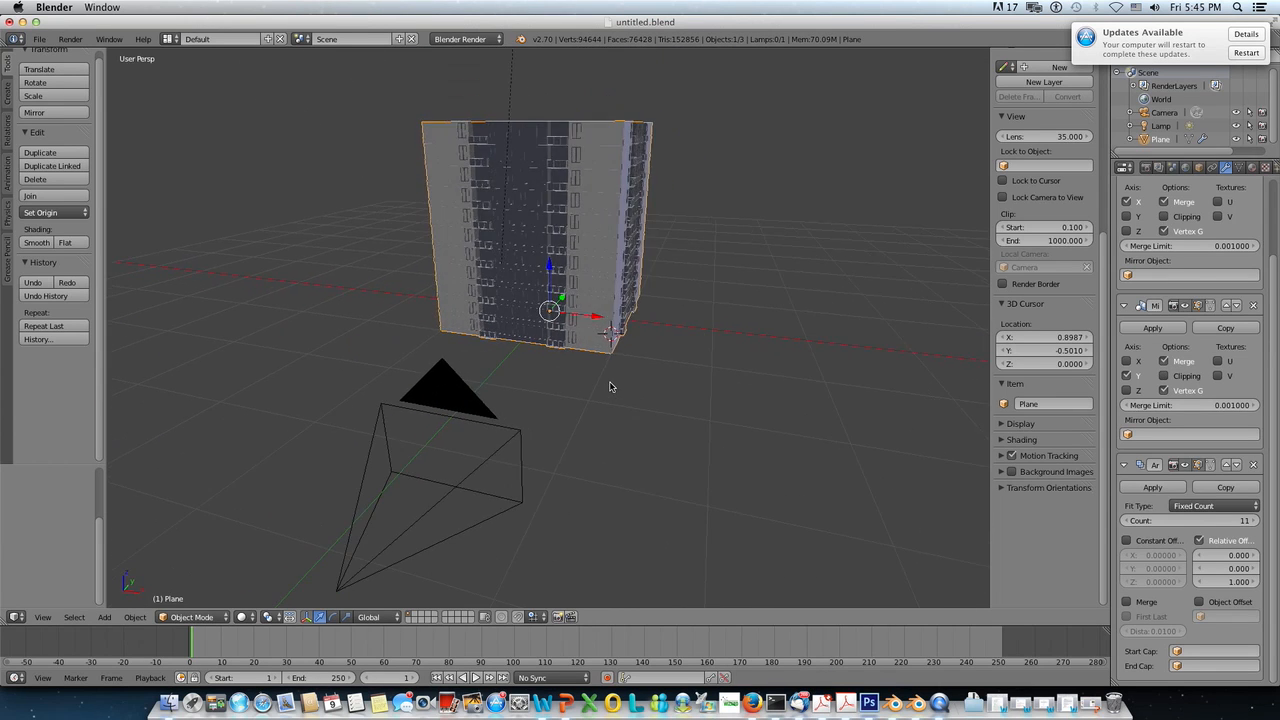
pyautogui.scroll(-3, 610, 386)
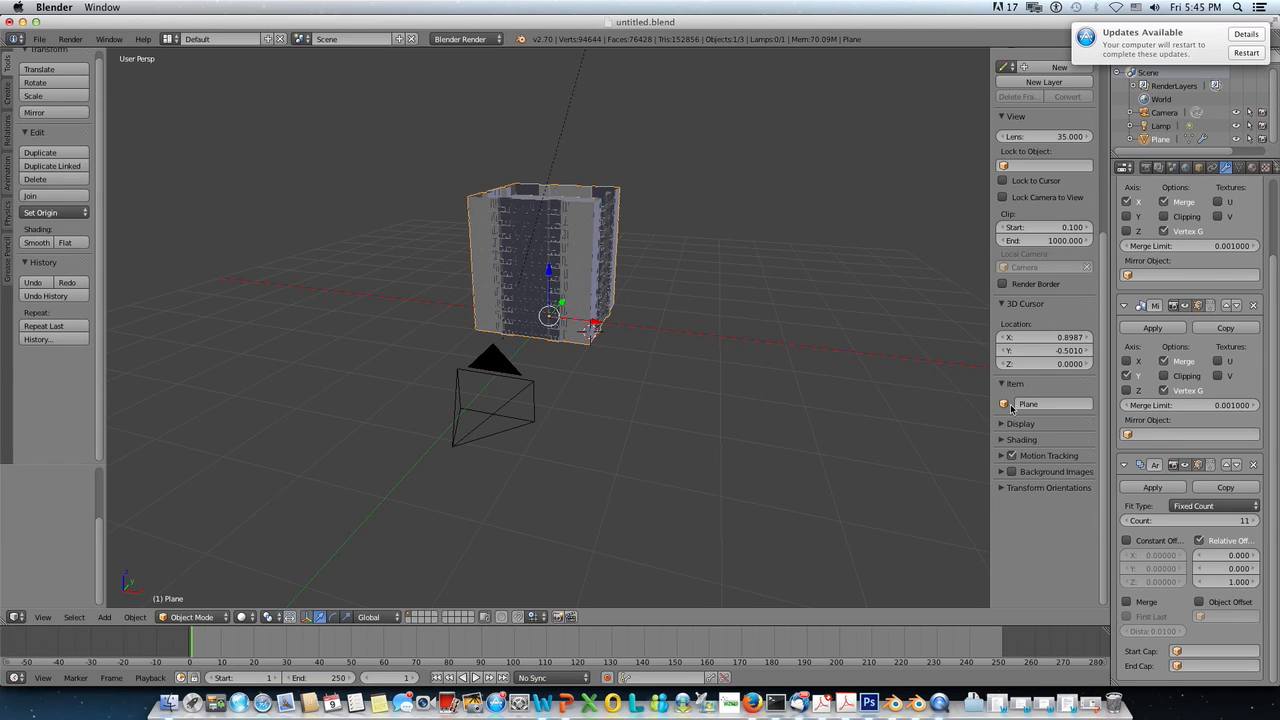
# Step: Preview the stacked building in Rendered viewport shading from different angles, and return to Solid shading
pyautogui.scroll(4, 777, 307)
pyautogui.moveTo(760, 307); pyautogui.dragTo(718, 299, button='middle')
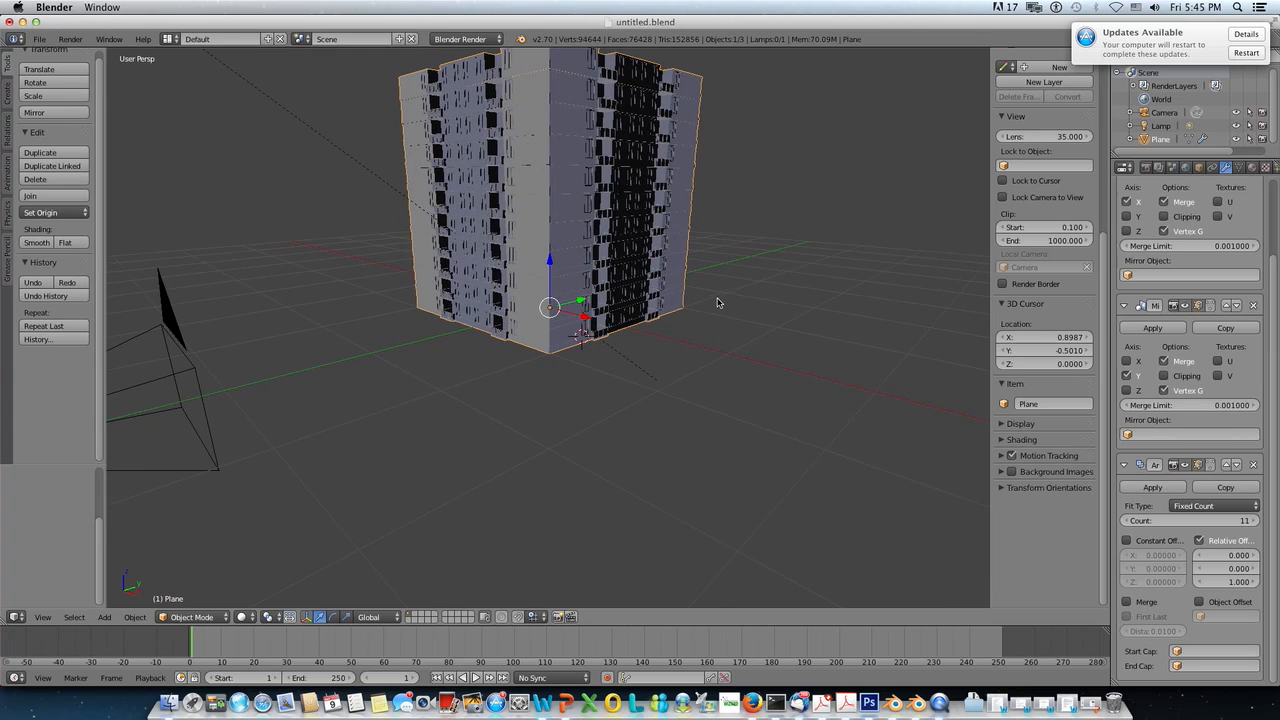
pyautogui.click(243, 616)
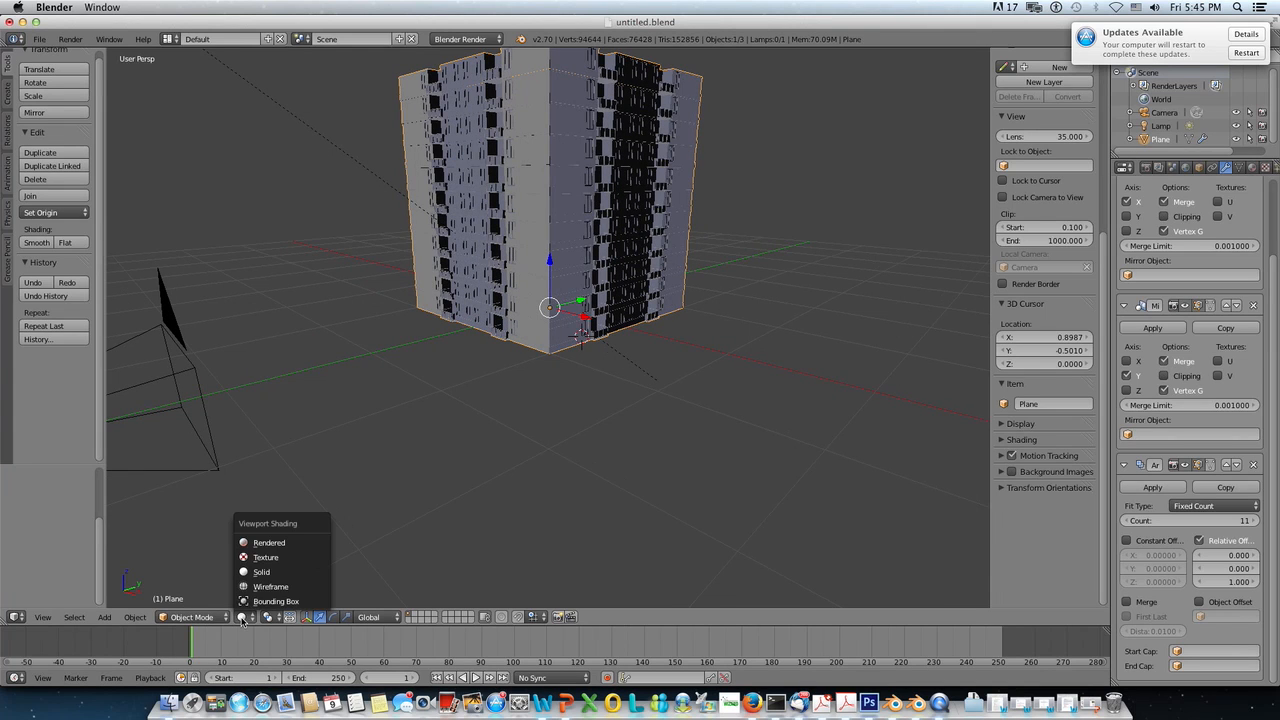
pyautogui.click(262, 542)
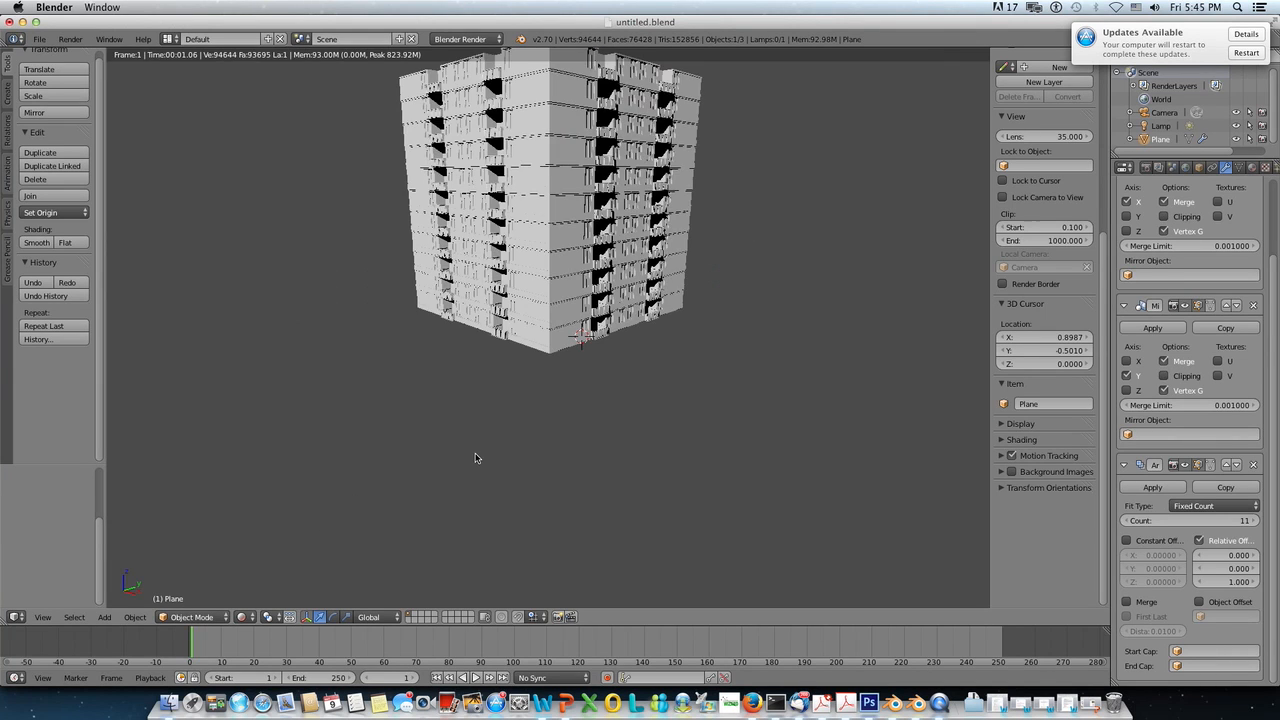
pyautogui.scroll(2, 475, 458)
pyautogui.moveTo(504, 477); pyautogui.dragTo(284, 526, button='middle')
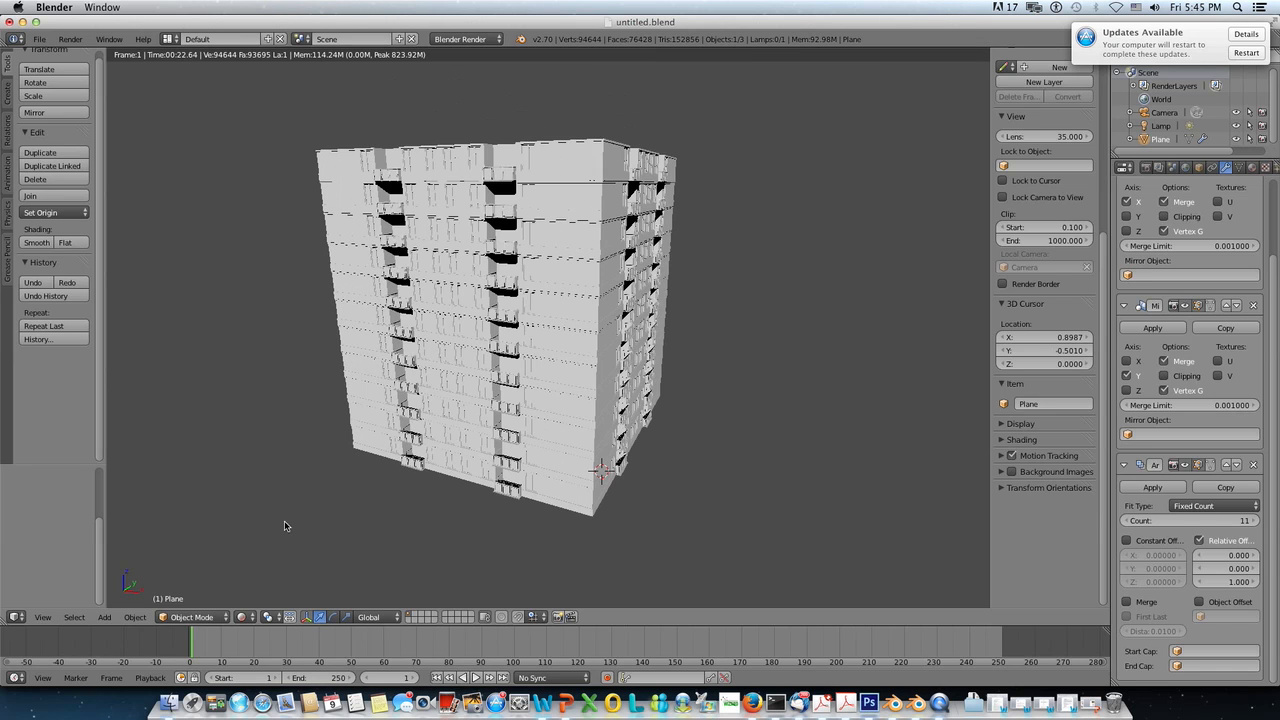
pyautogui.click(241, 622)
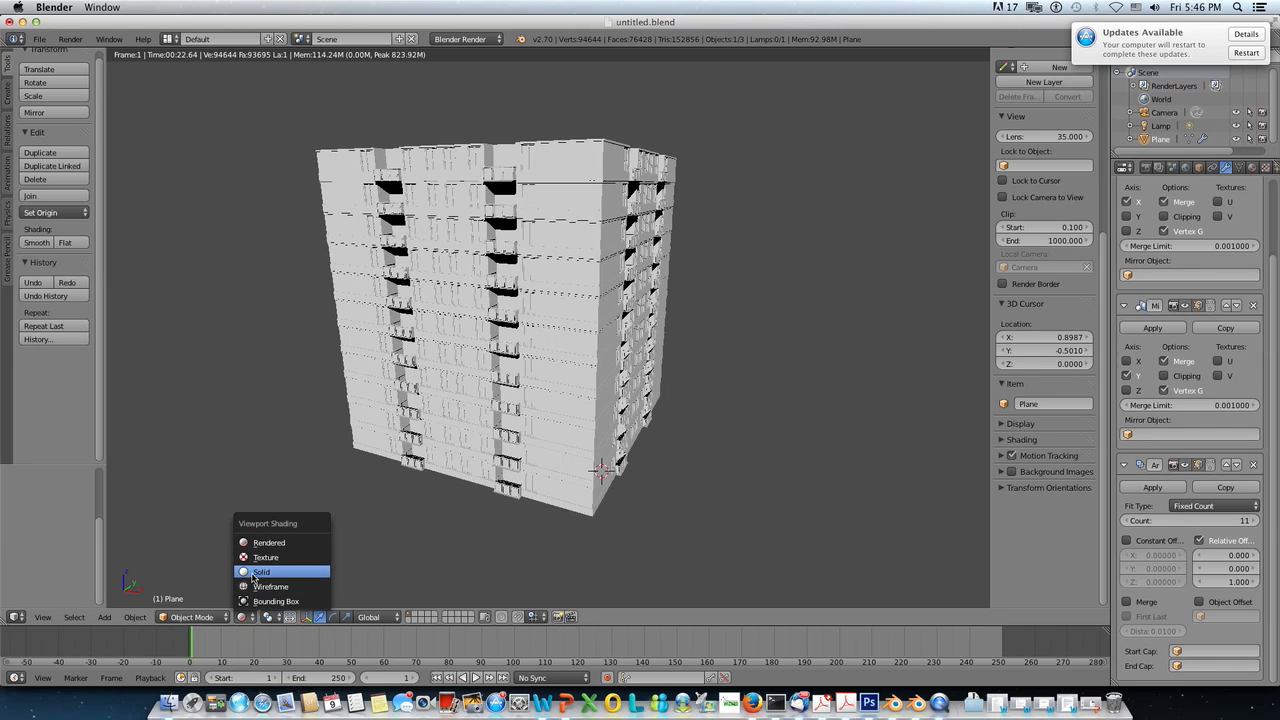
pyautogui.click(256, 577)
# Step: Raise the Array modifier's count to 16 to make the building taller
pyautogui.scroll(2, 699, 348)
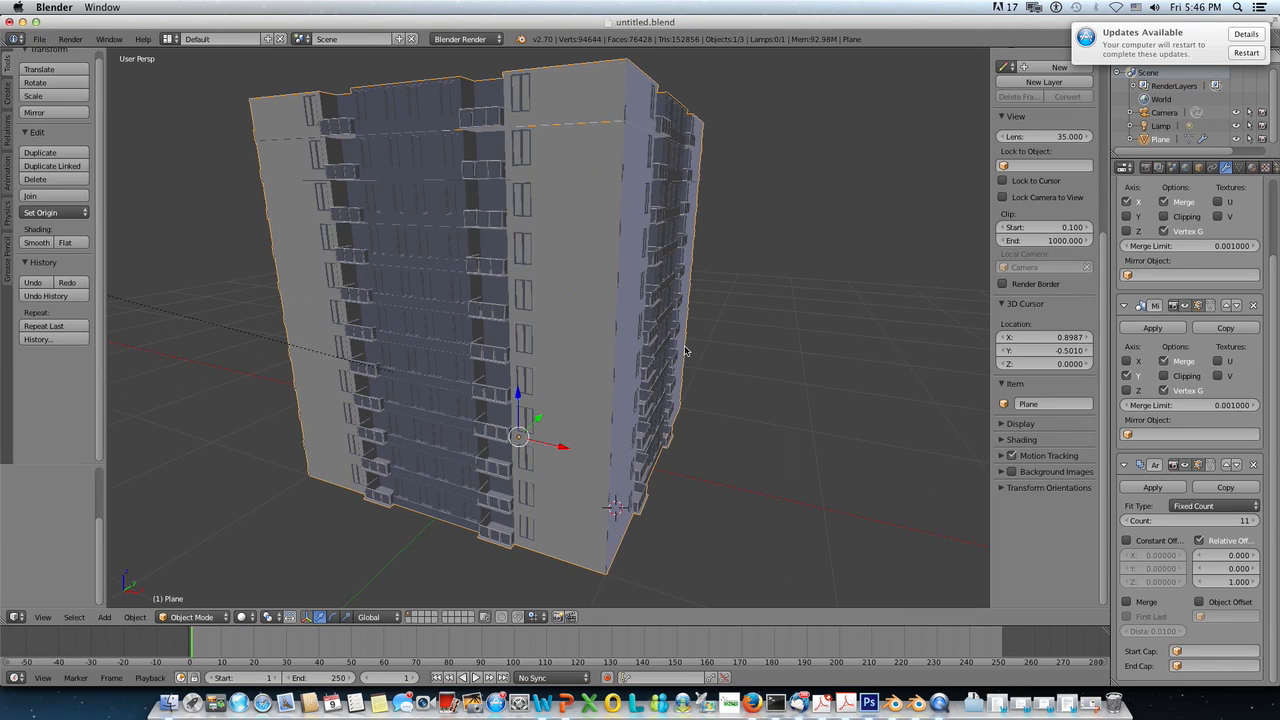
pyautogui.moveTo(679, 350); pyautogui.dragTo(540, 371, button='middle')
pyautogui.scroll(-4, 659, 361)
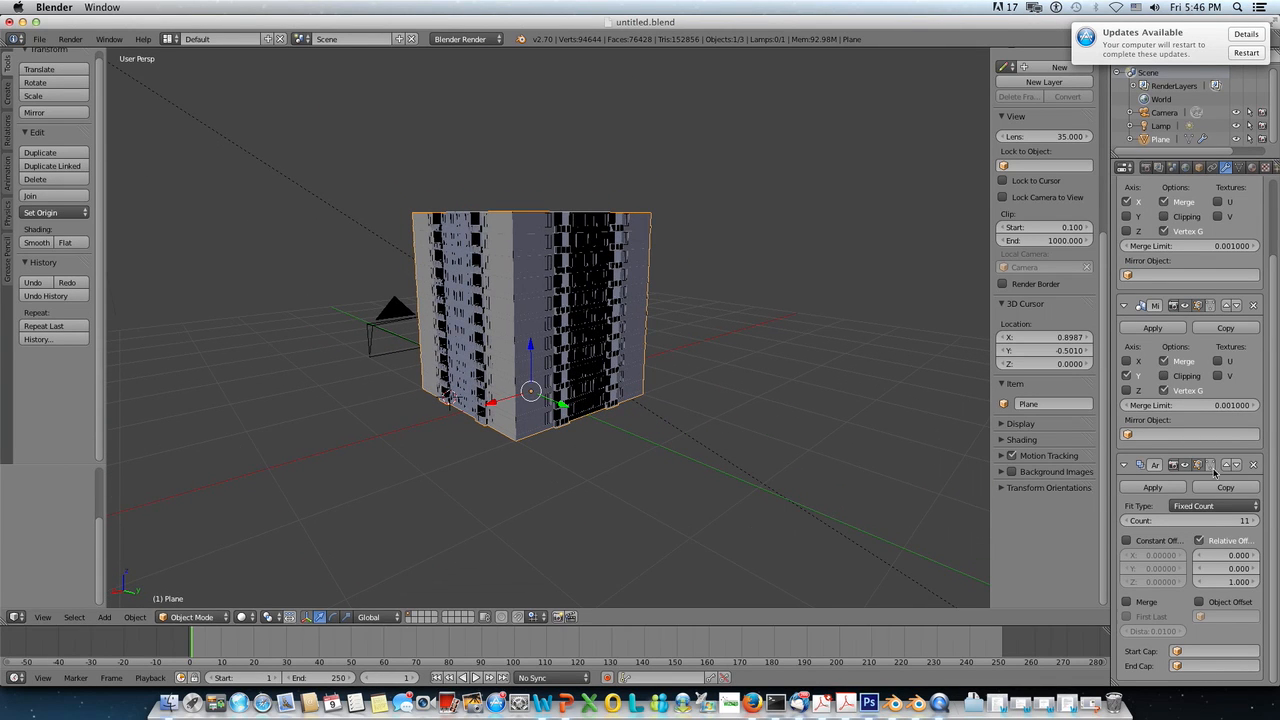
pyautogui.click(1255, 521)
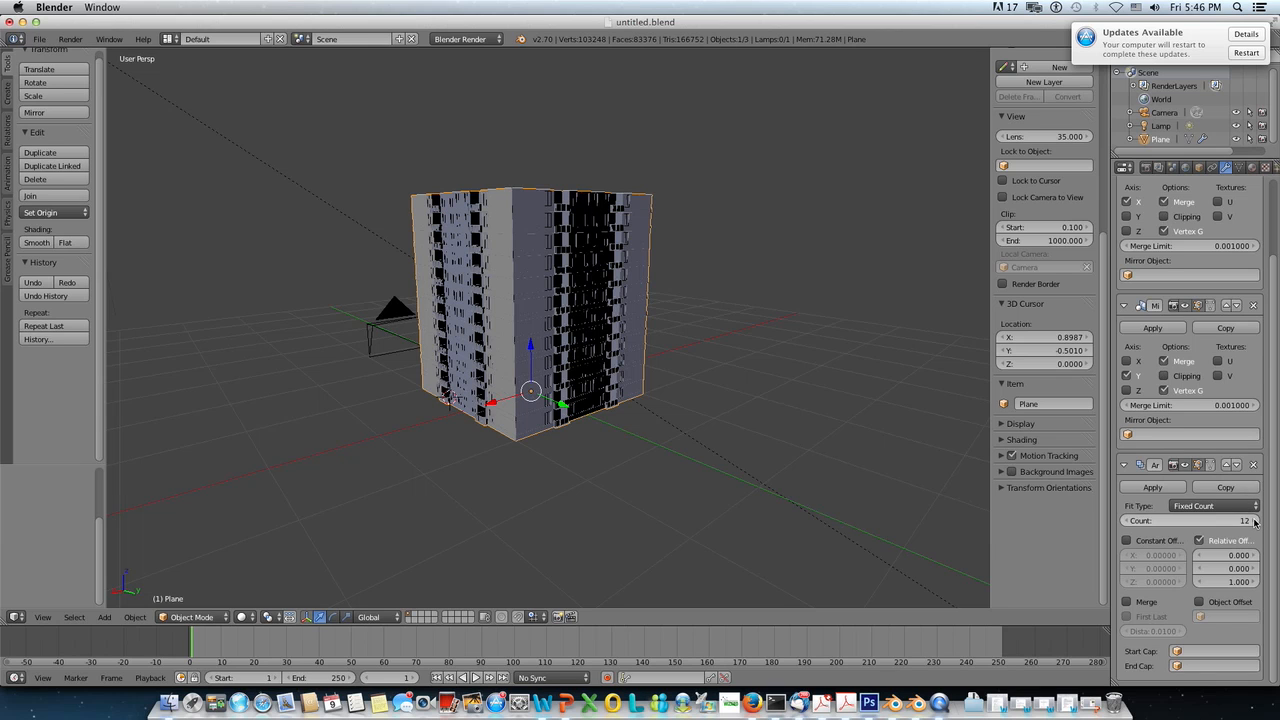
pyautogui.click(1255, 521)
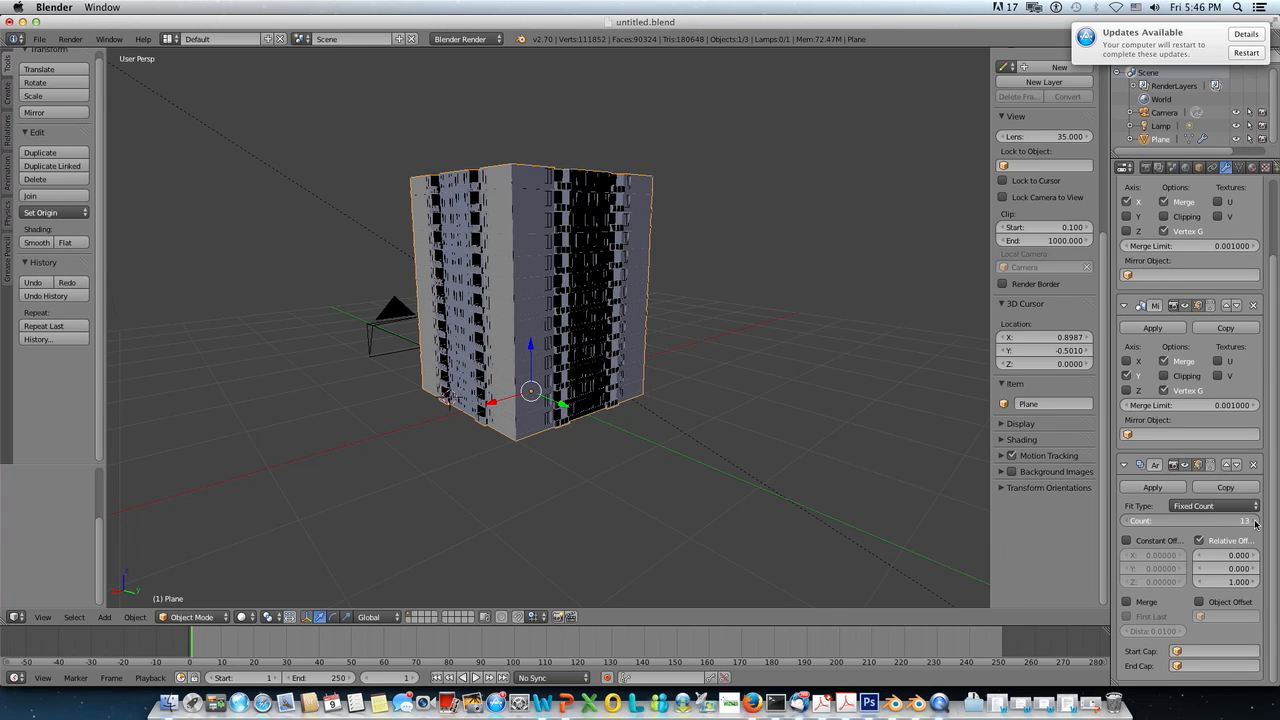
pyautogui.click(1255, 521)
pyautogui.click(1255, 521)
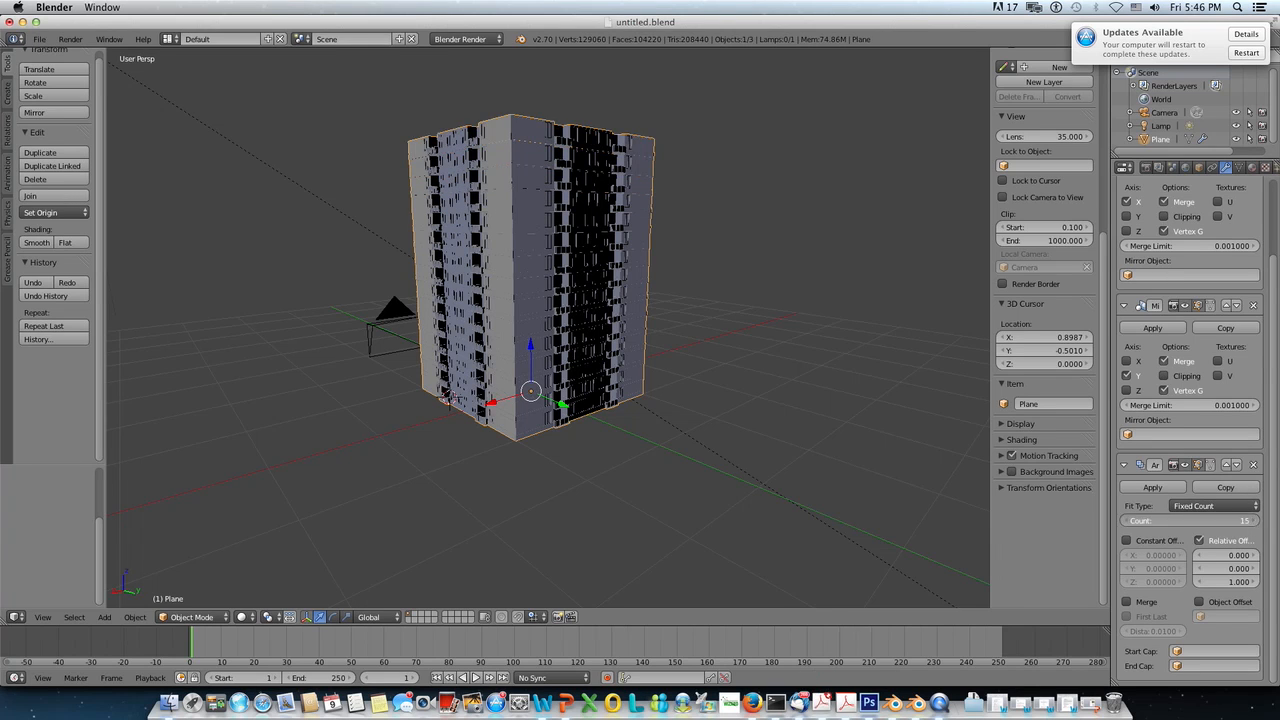
pyautogui.click(1255, 521)
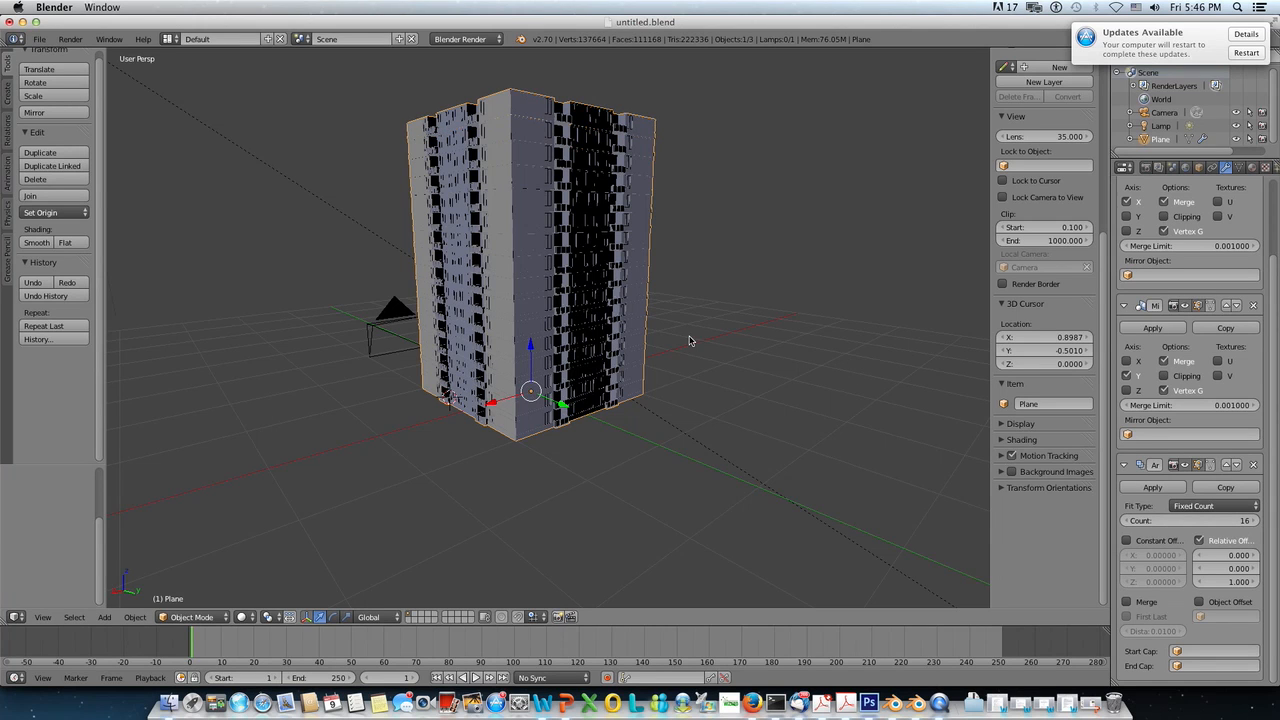
# Step: Enable Clipping on both the Y and the X Mirror modifiers
pyautogui.scroll(2, 700, 352)
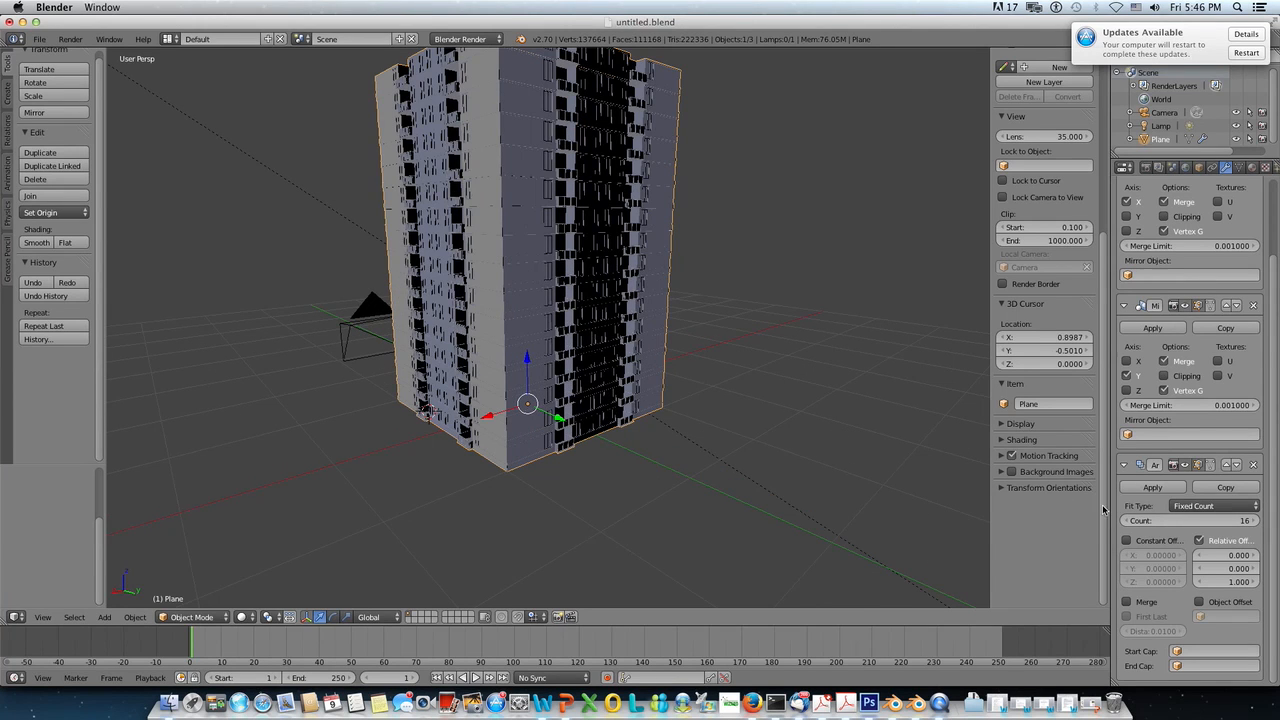
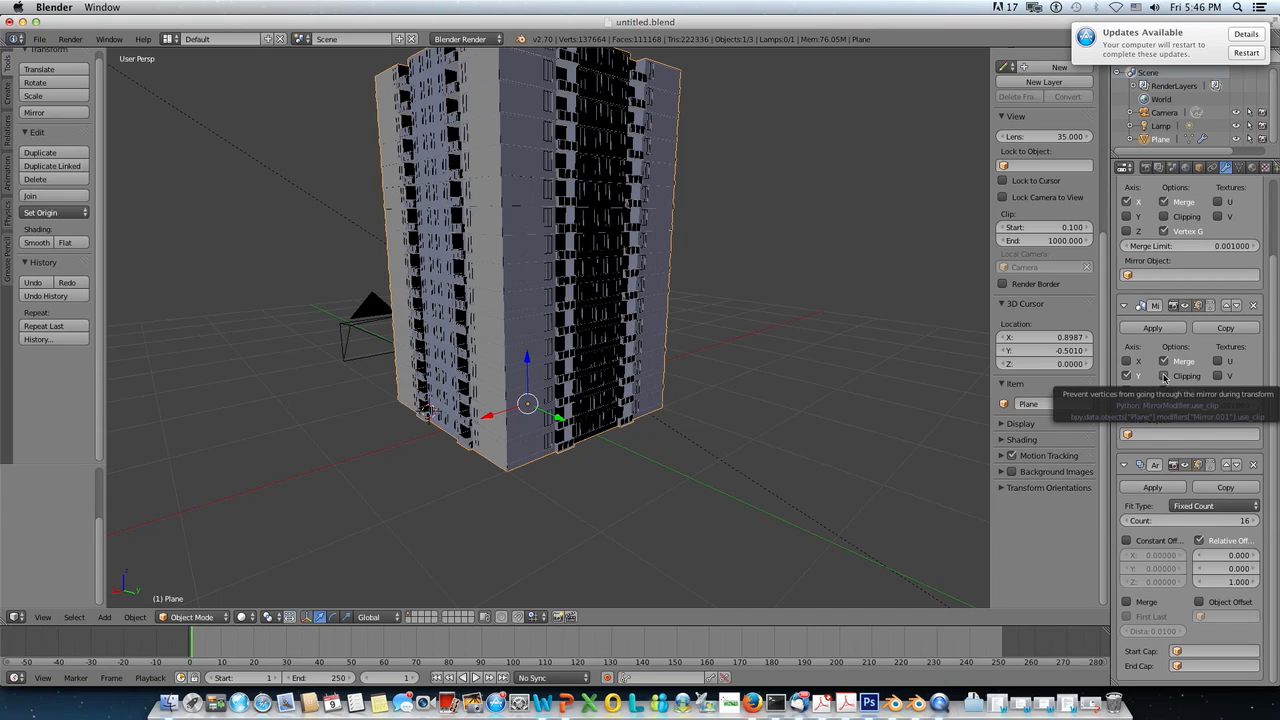
pyautogui.click(1163, 376)
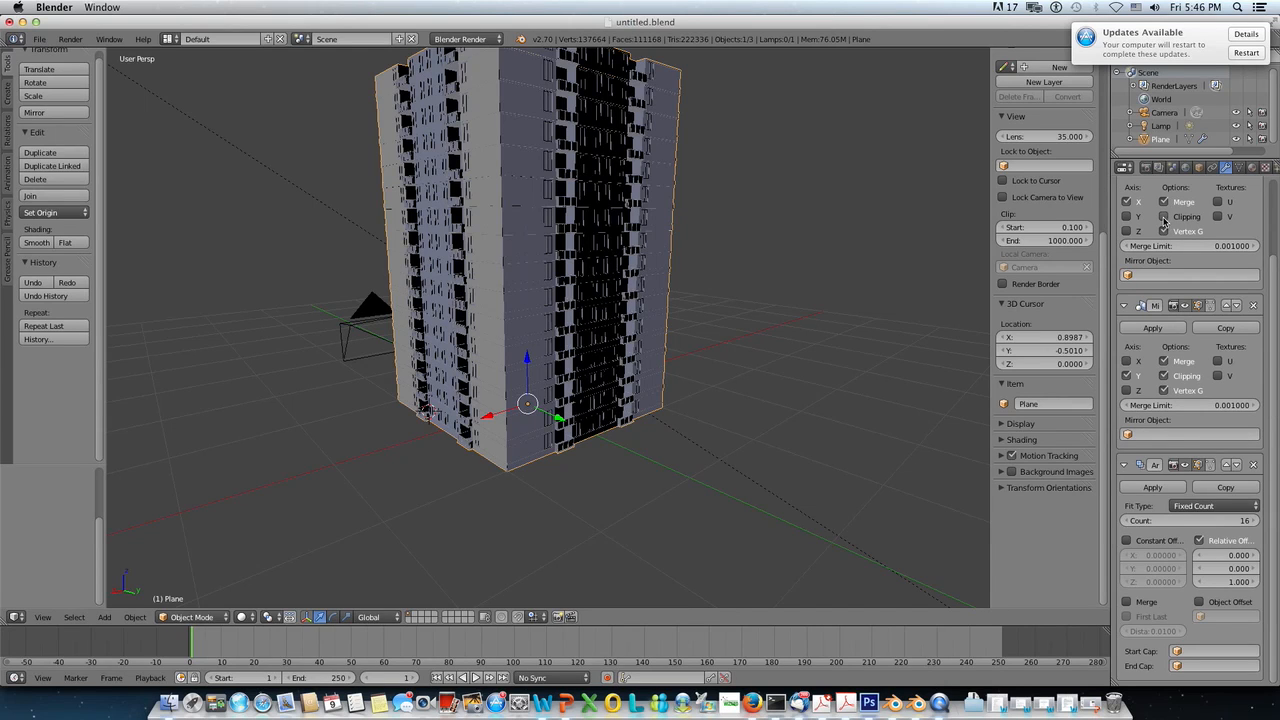
pyautogui.click(1163, 218)
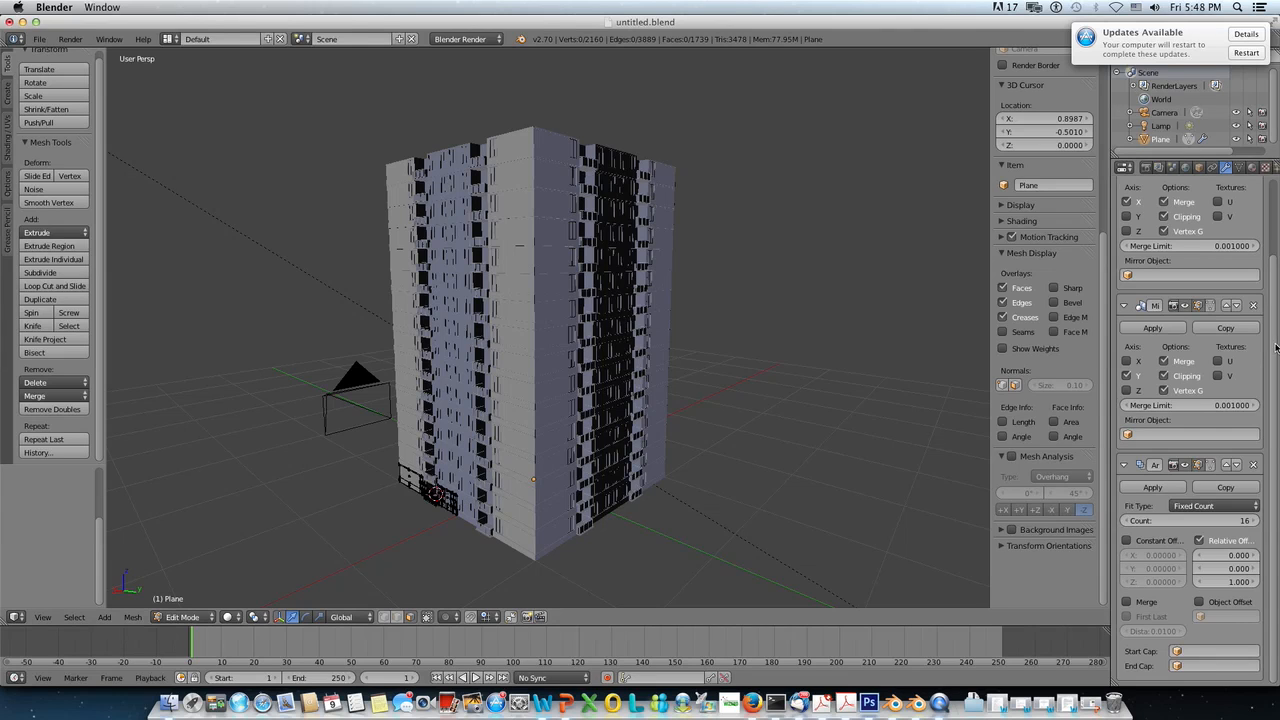
# Step: Turn off the viewport display of both Mirror modifiers and the Array modifier, leaving only the original quarter section
pyautogui.click(1186, 306)
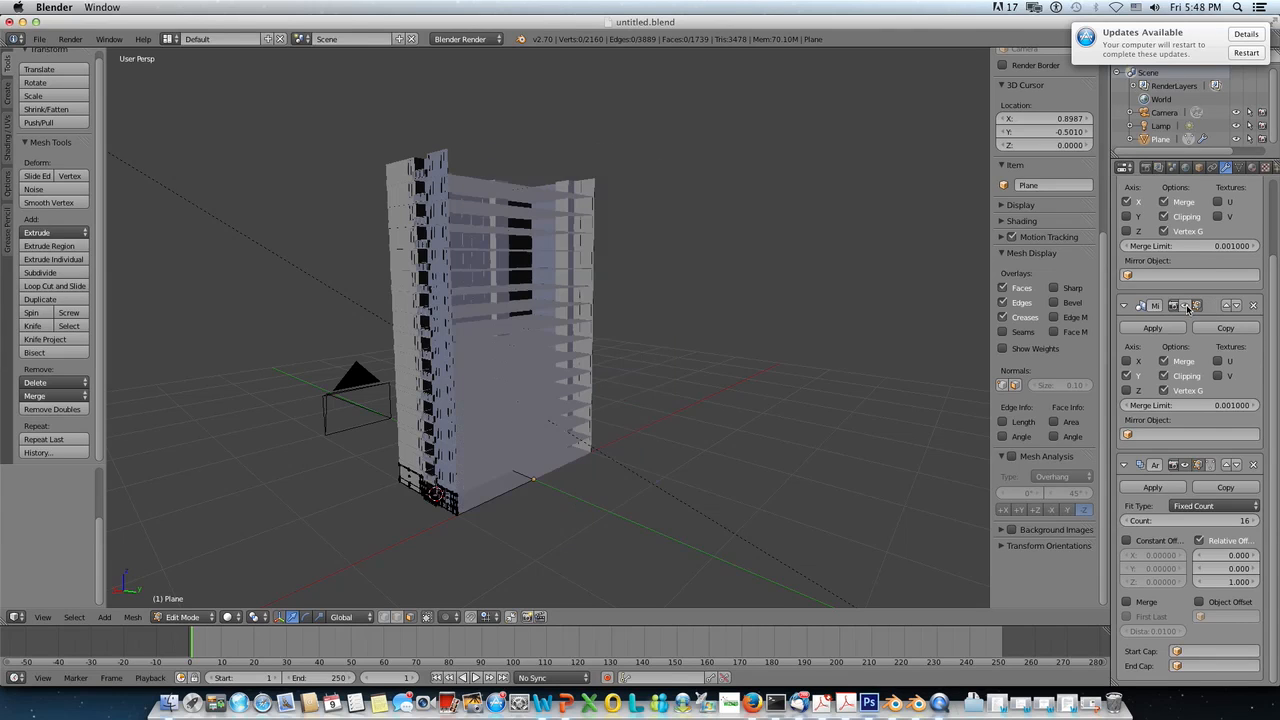
pyautogui.click(1185, 465)
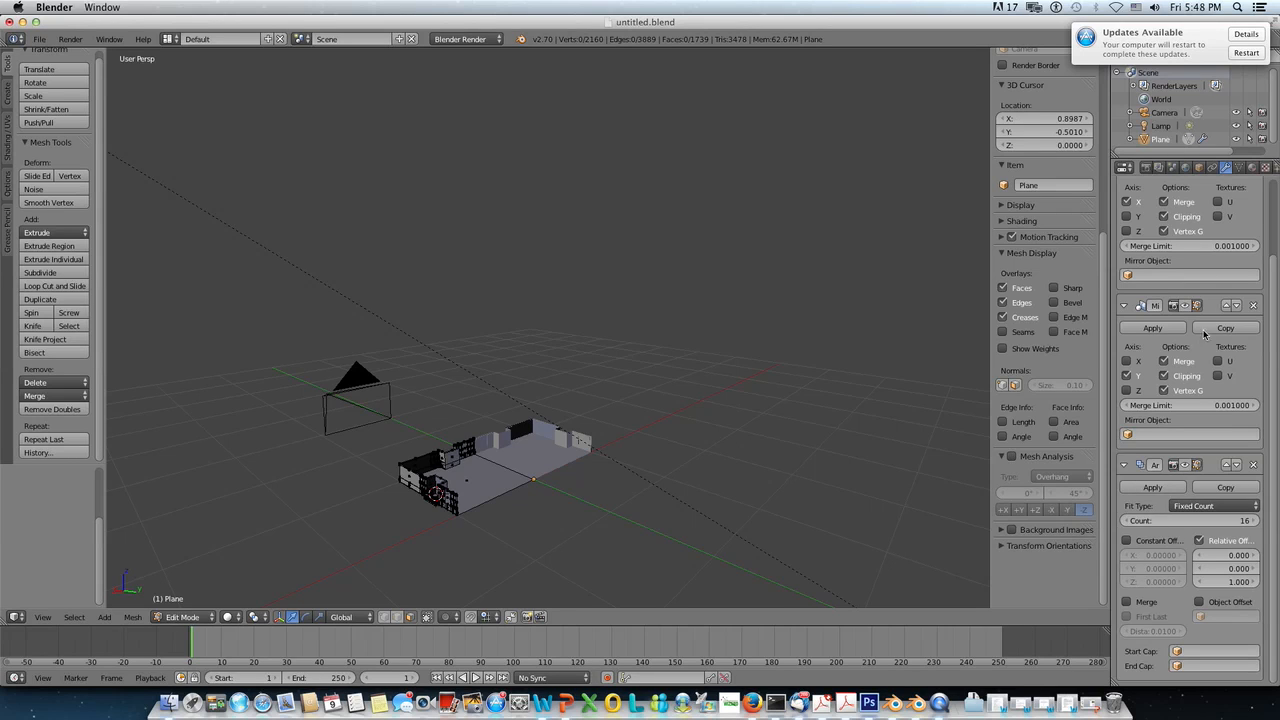
pyautogui.scroll(3, 1190, 243)
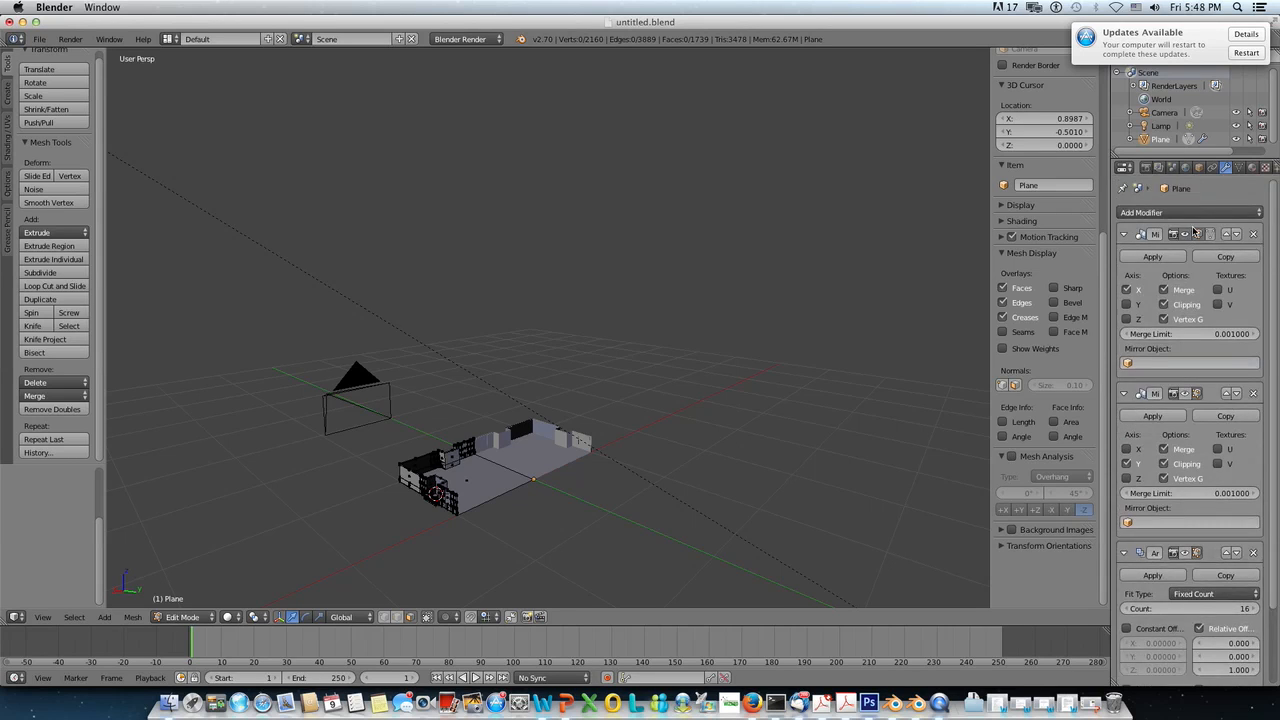
# Step: Fill a ceiling face over the end-wall balcony recess from the four lower corner vertices of its top band
pyautogui.moveTo(516, 490); pyautogui.dragTo(532, 250, button='middle')
pyautogui.scroll(7, 653, 488)
pyautogui.scroll(3, 481, 472)
pyautogui.keyDown('shift'); pyautogui.moveTo(436, 480); pyautogui.dragTo(533, 373, button='middle'); pyautogui.keyUp('shift')
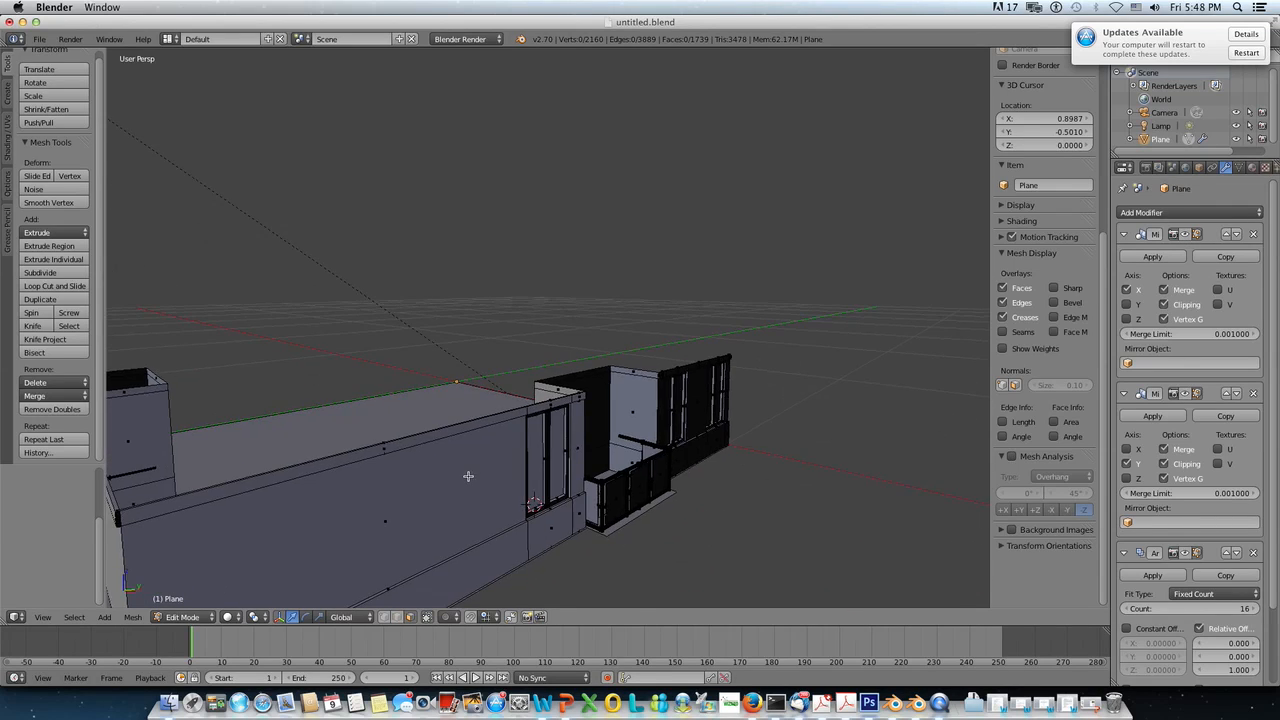
pyautogui.scroll(-4, 468, 476)
pyautogui.moveTo(470, 475)
pyautogui.mouseDown(button='middle')
pyautogui.moveTo(455, 463)
pyautogui.moveTo(467, 459)
pyautogui.mouseUp(button='middle')
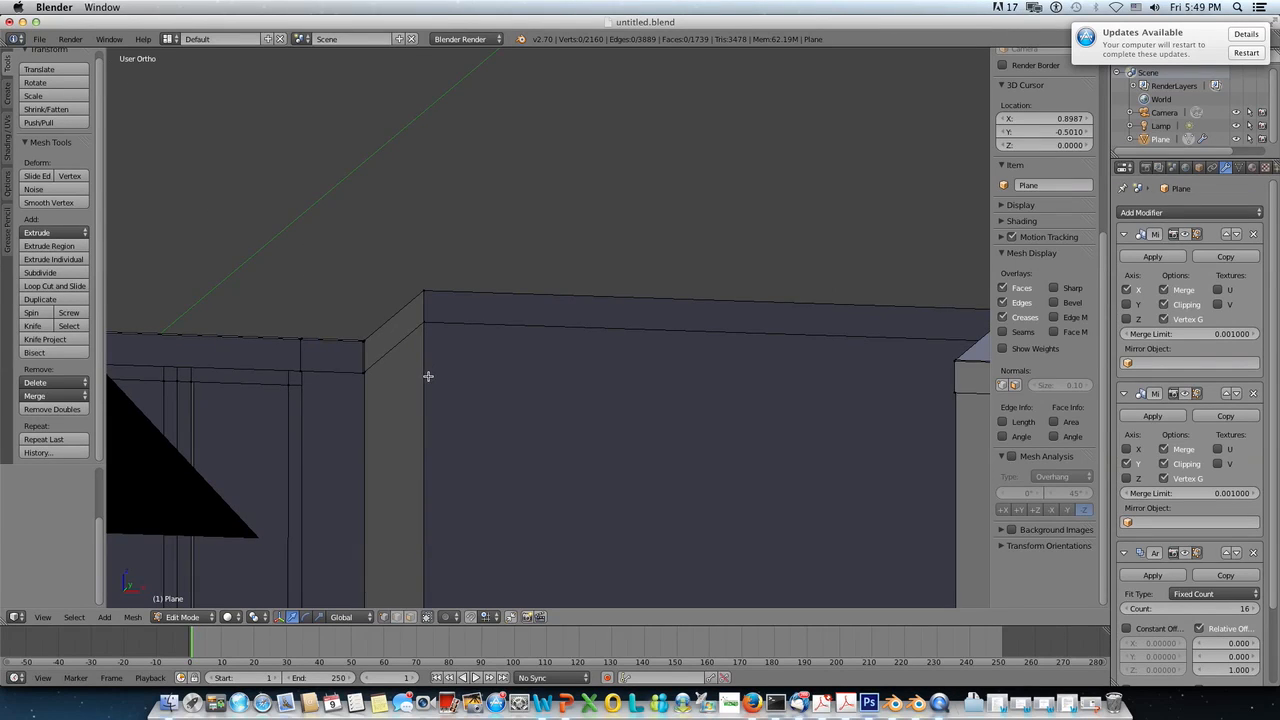
pyautogui.scroll(1, 428, 376)
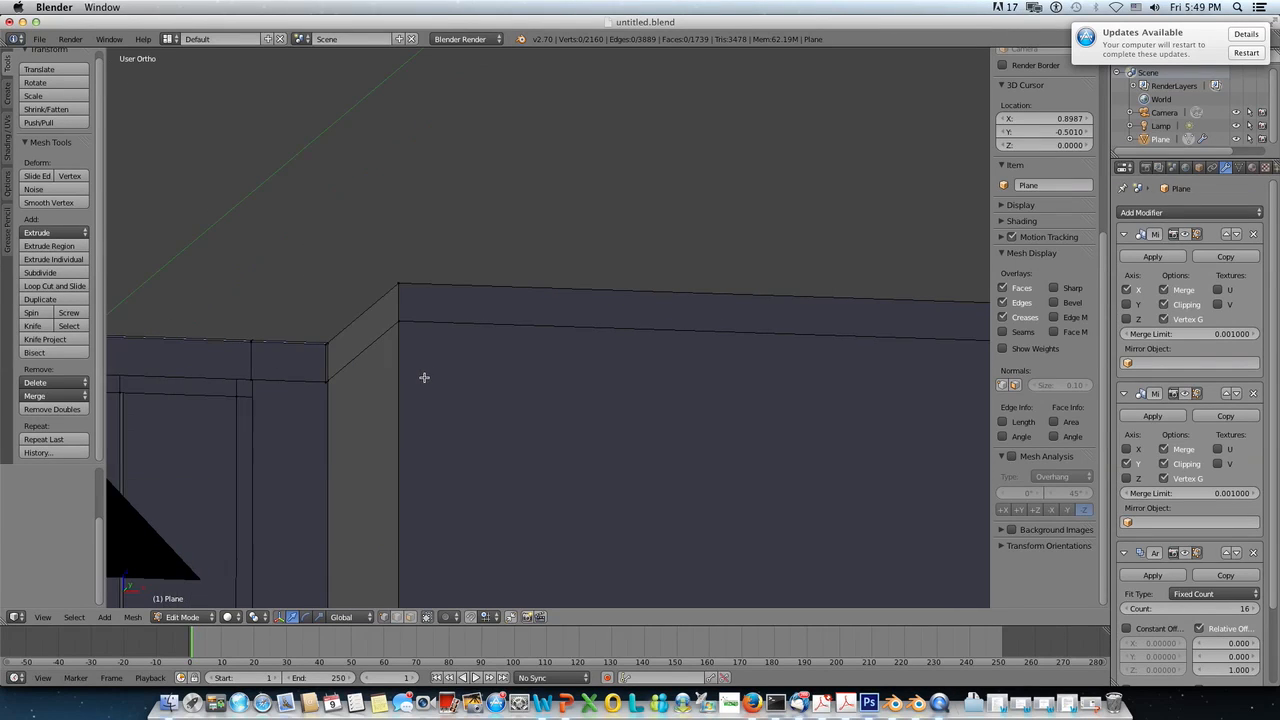
pyautogui.scroll(1, 365, 382)
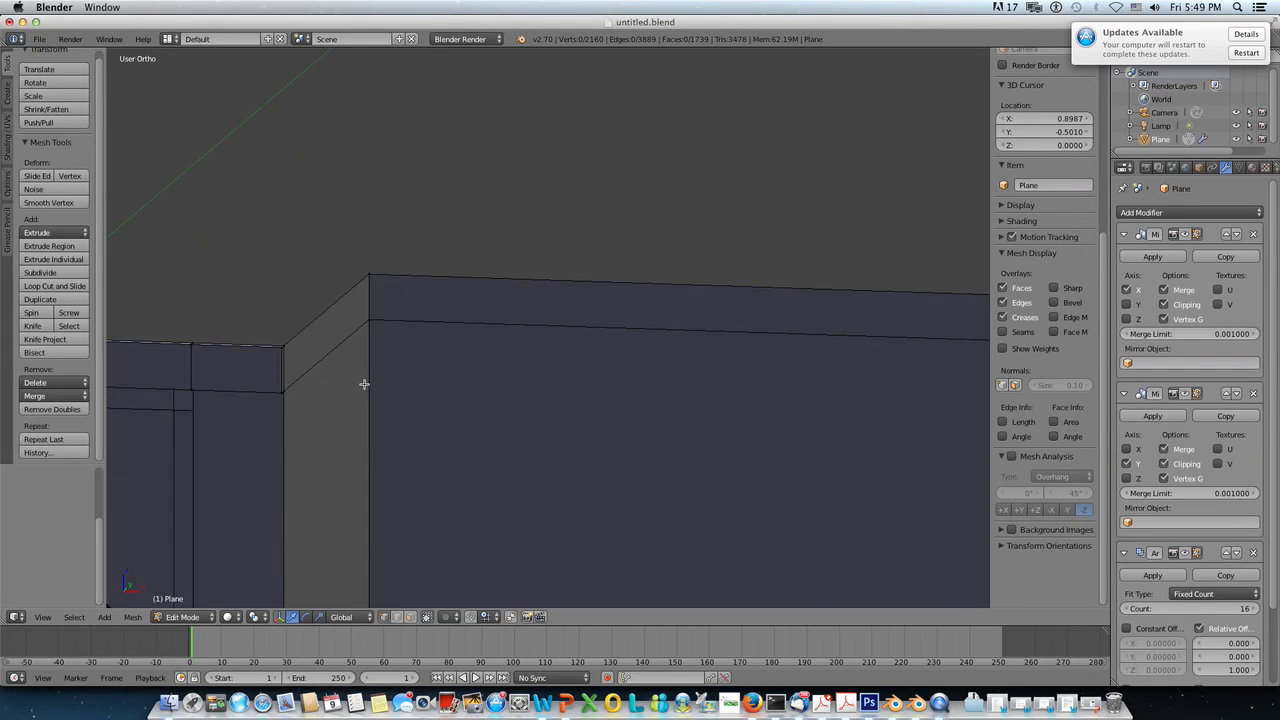
pyautogui.rightClick(292, 394)
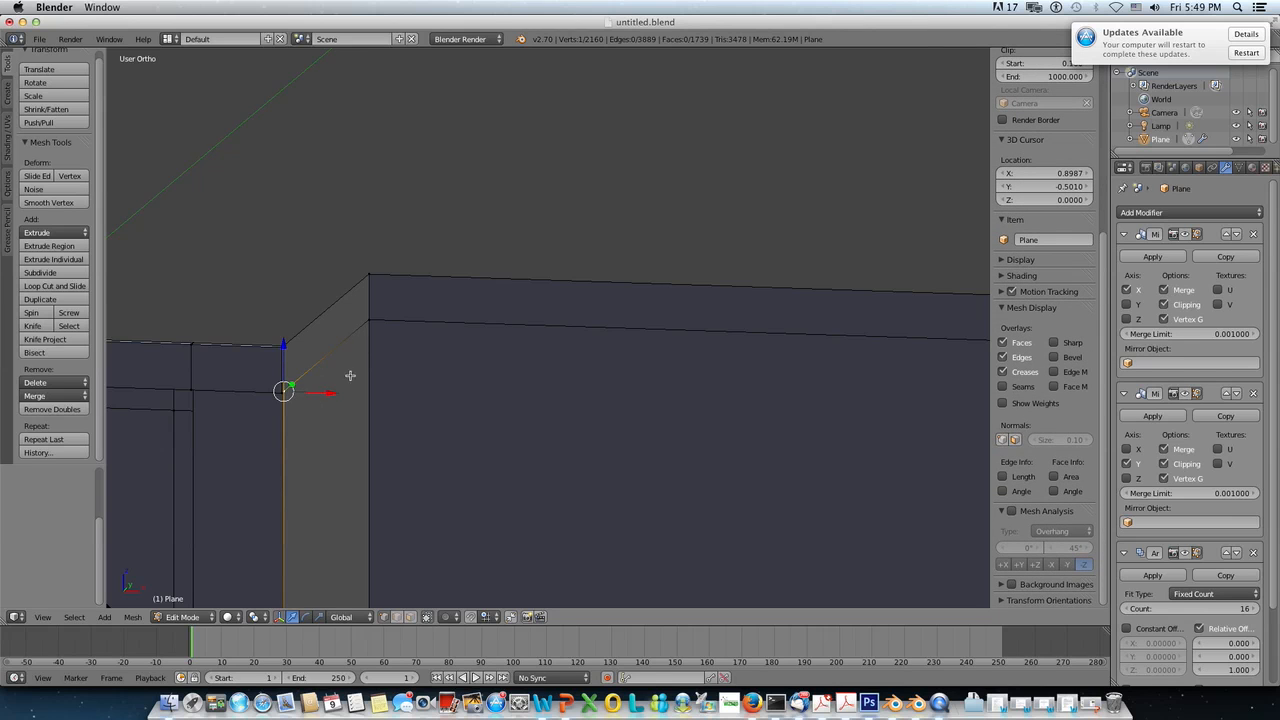
pyautogui.keyDown('shift'); pyautogui.rightClick(369, 324); pyautogui.keyUp('shift')
pyautogui.keyDown('shift'); pyautogui.moveTo(582, 375); pyautogui.dragTo(423, 365, button='middle'); pyautogui.keyUp('shift')
pyautogui.moveTo(770, 402)
pyautogui.keyDown('shift'); pyautogui.mouseDown(button='middle')
pyautogui.moveTo(617, 396)
pyautogui.moveTo(750, 405)
pyautogui.mouseUp(button='middle'); pyautogui.keyUp('shift')
pyautogui.keyDown('shift'); pyautogui.rightClick(760, 240); pyautogui.keyUp('shift')
pyautogui.keyDown('shift'); pyautogui.rightClick(902, 318); pyautogui.keyUp('shift')
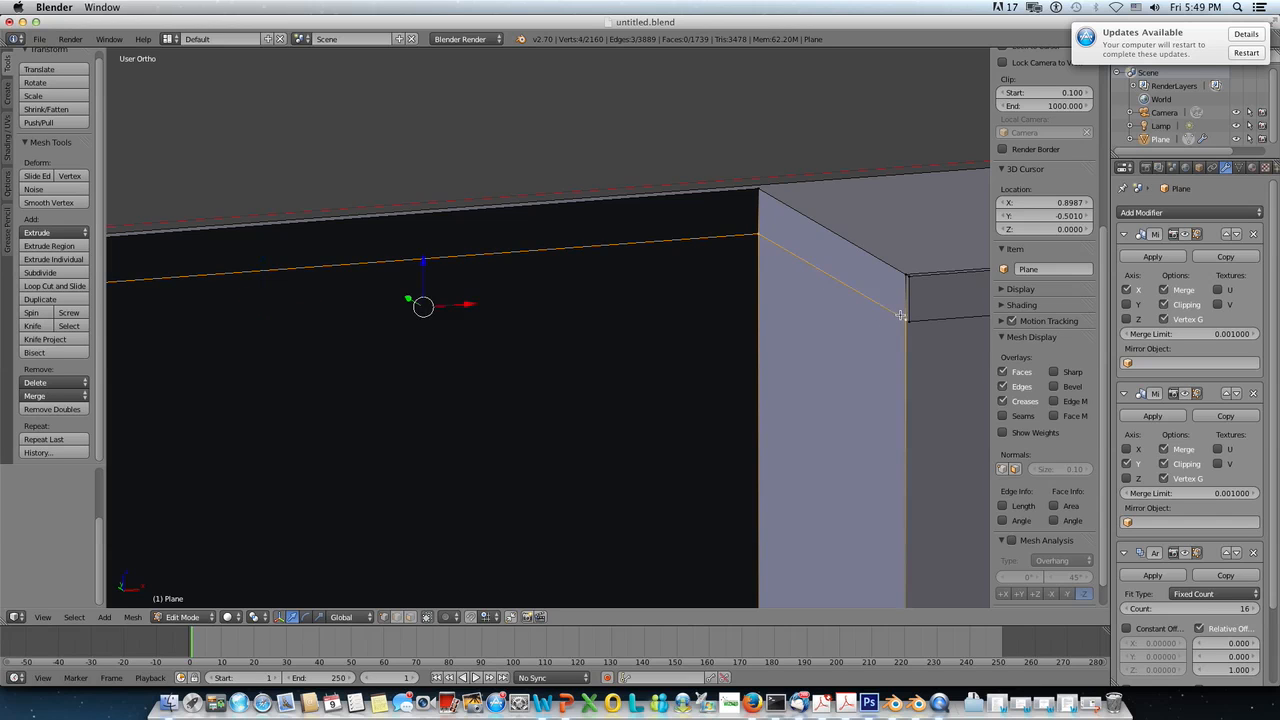
pyautogui.press('f')
# Step: Fill the thin gap along the front edge of the end-wall recess ceiling with a narrow face
pyautogui.rightClick(904, 319)
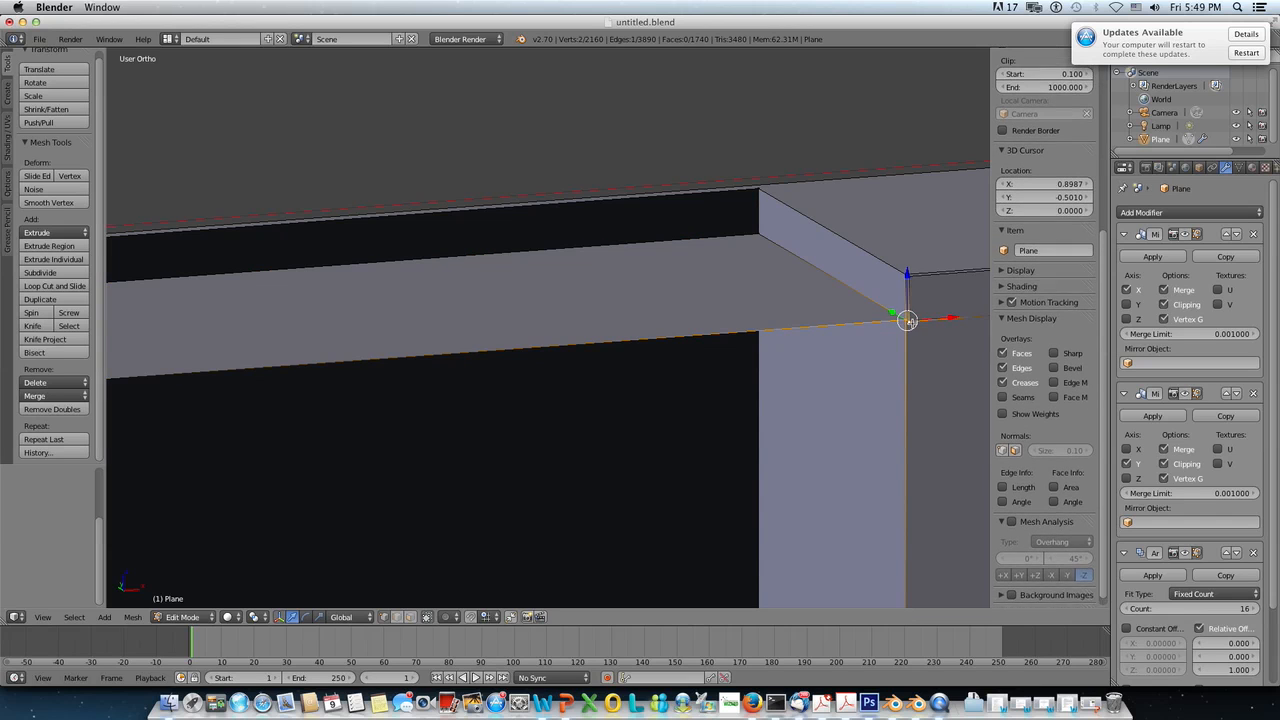
pyautogui.moveTo(670, 386); pyautogui.dragTo(402, 292, button='middle')
pyautogui.scroll(-3, 483, 417)
pyautogui.keyDown('shift'); pyautogui.rightClick(340, 195); pyautogui.keyUp('shift')
pyautogui.keyDown('shift'); pyautogui.rightClick(340, 202); pyautogui.keyUp('shift')
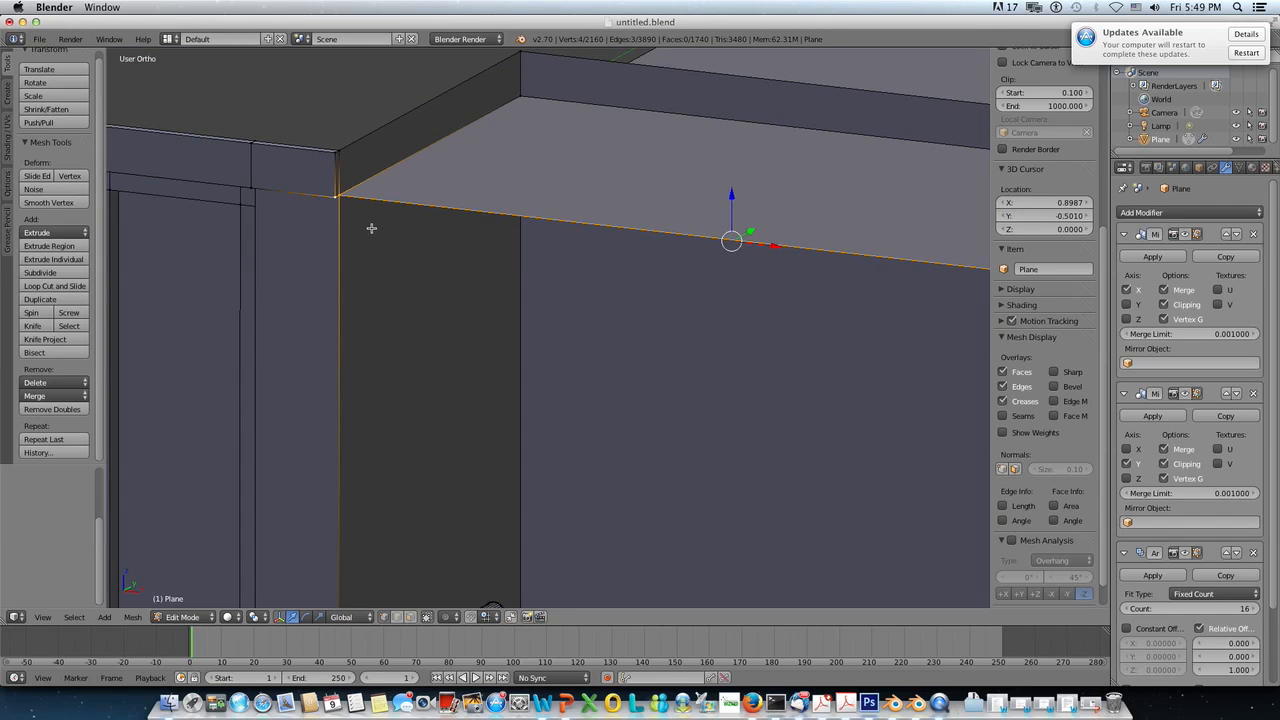
pyautogui.press('f')
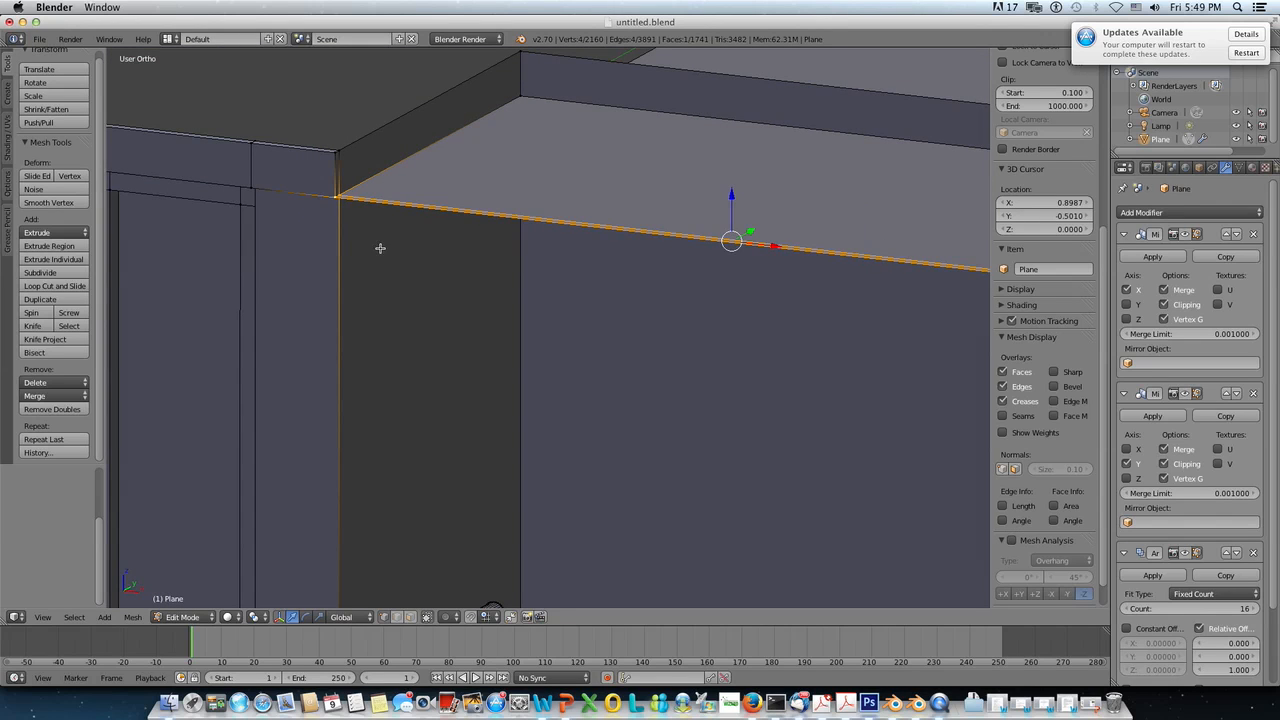
# Step: Fill a front face between the upper and lower band corners to close the strip above the end-wall balcony
pyautogui.rightClick(338, 197)
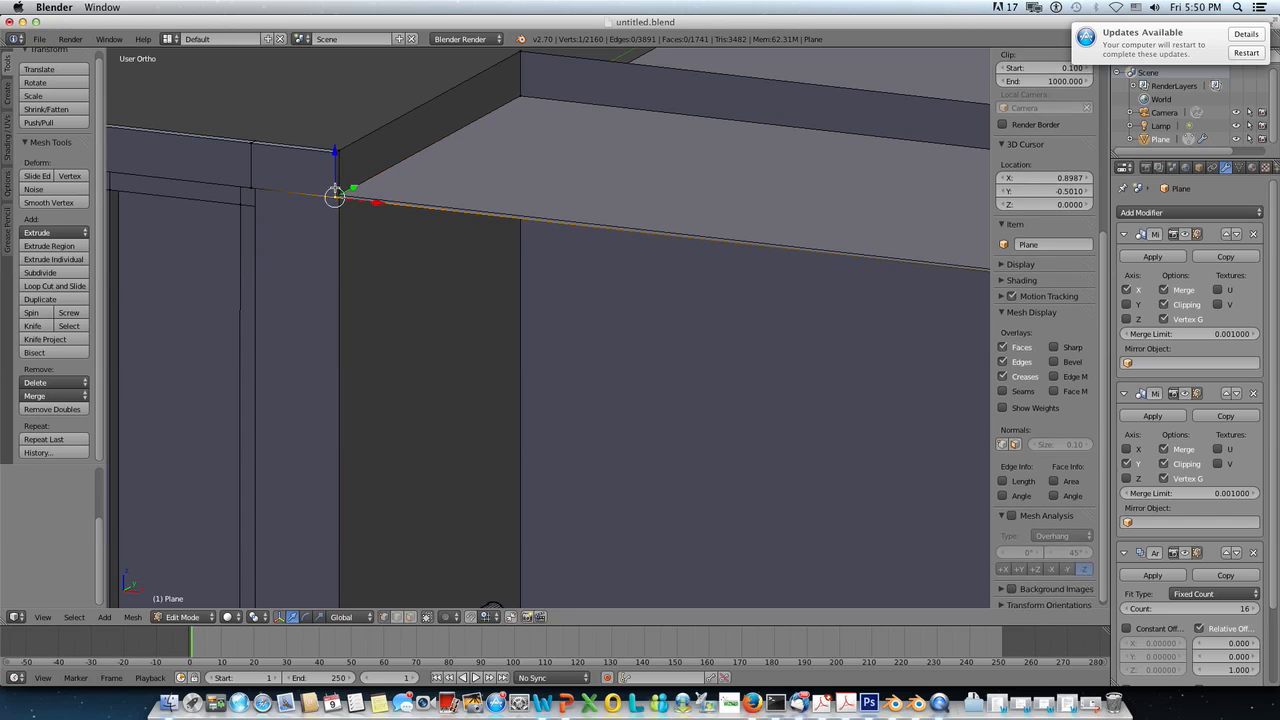
pyautogui.scroll(-2, 656, 273)
pyautogui.moveTo(656, 273); pyautogui.dragTo(770, 240, button='middle')
pyautogui.keyDown('shift'); pyautogui.rightClick(788, 202); pyautogui.keyUp('shift')
pyautogui.keyDown('shift'); pyautogui.rightClick(794, 175); pyautogui.keyUp('shift')
pyautogui.keyDown('shift'); pyautogui.rightClick(788, 201); pyautogui.keyUp('shift')
pyautogui.press('f')
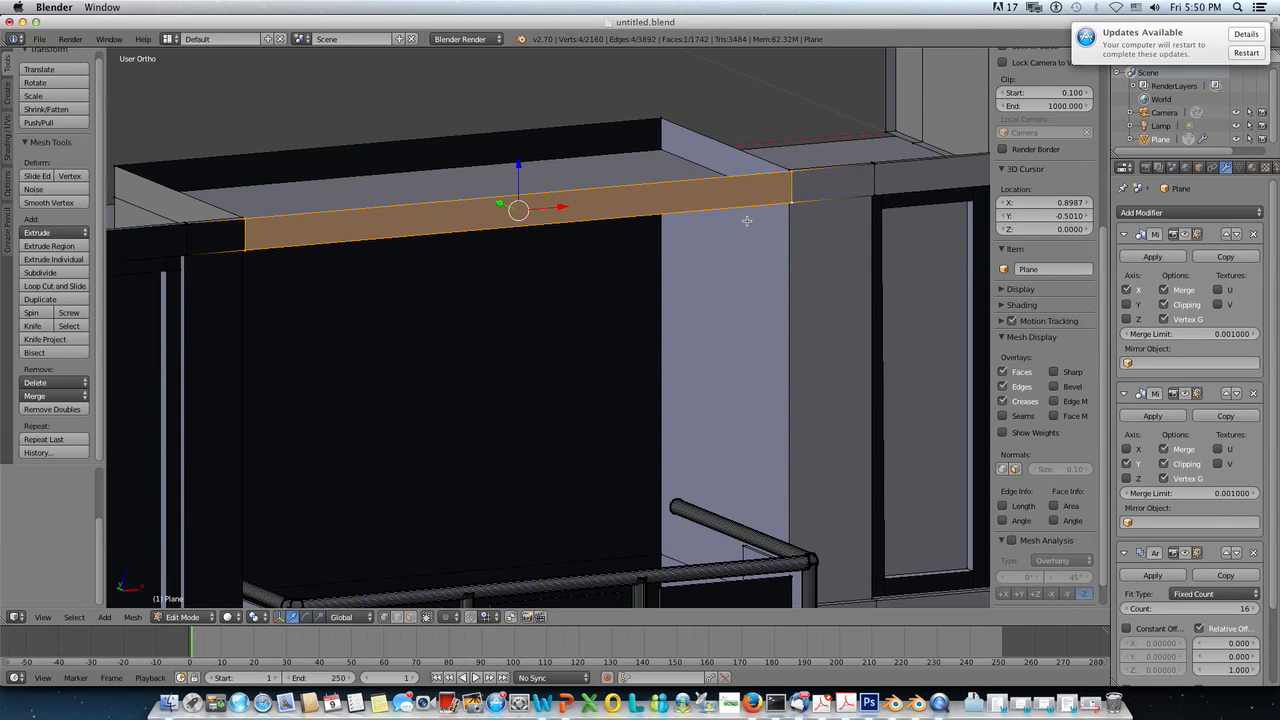
# Step: In wireframe right view, extrude the strip above the end-wall balcony and move it outward about 0.0387 along Y
pyautogui.press('KP_3')
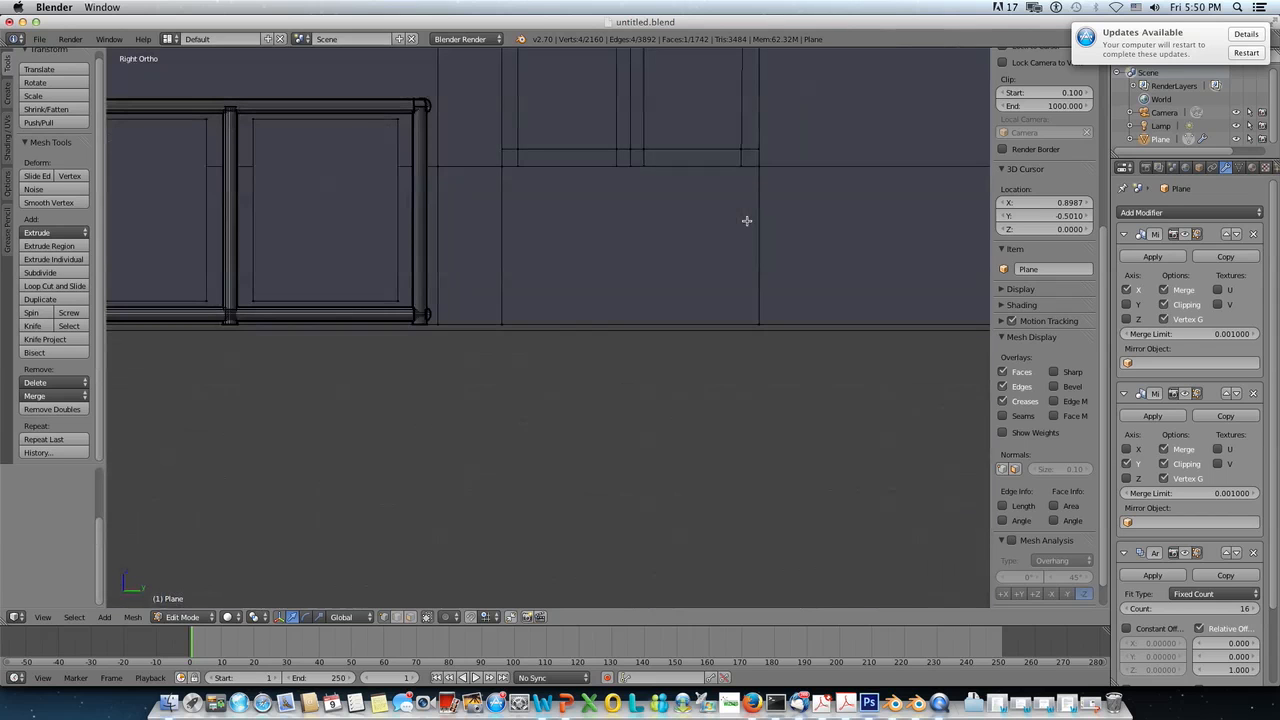
pyautogui.scroll(-8, 746, 220)
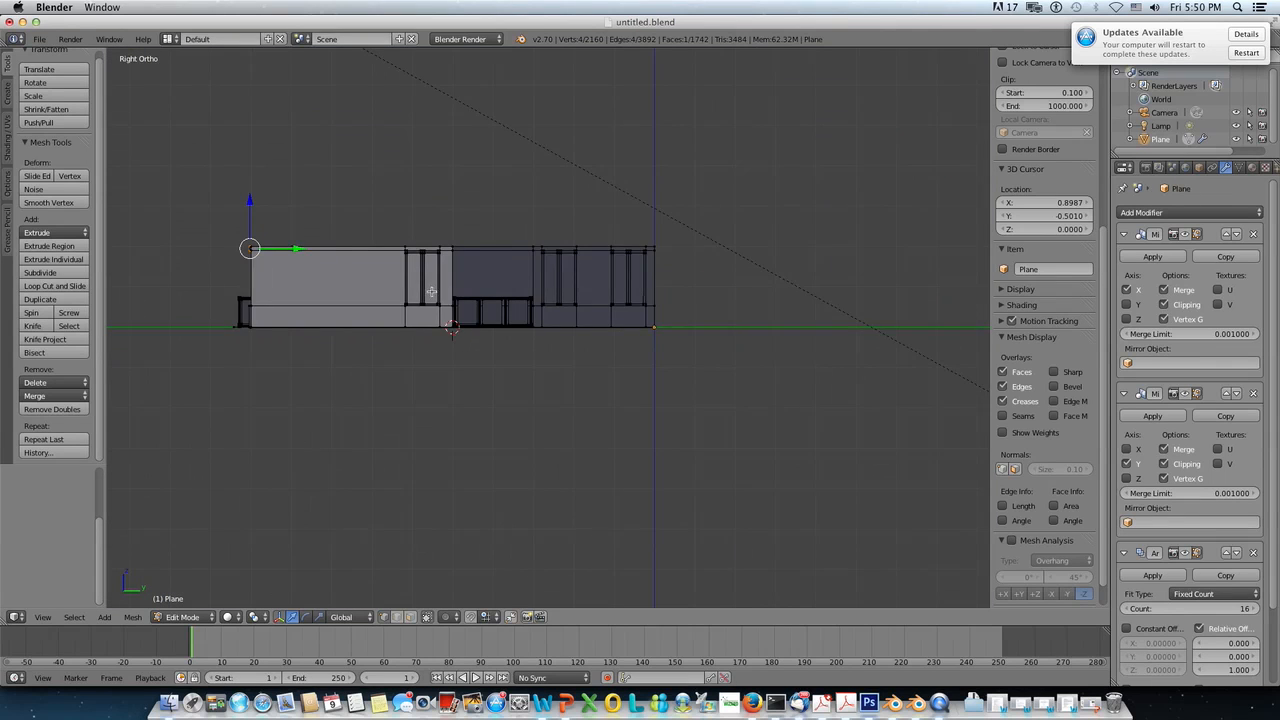
pyautogui.press('x')
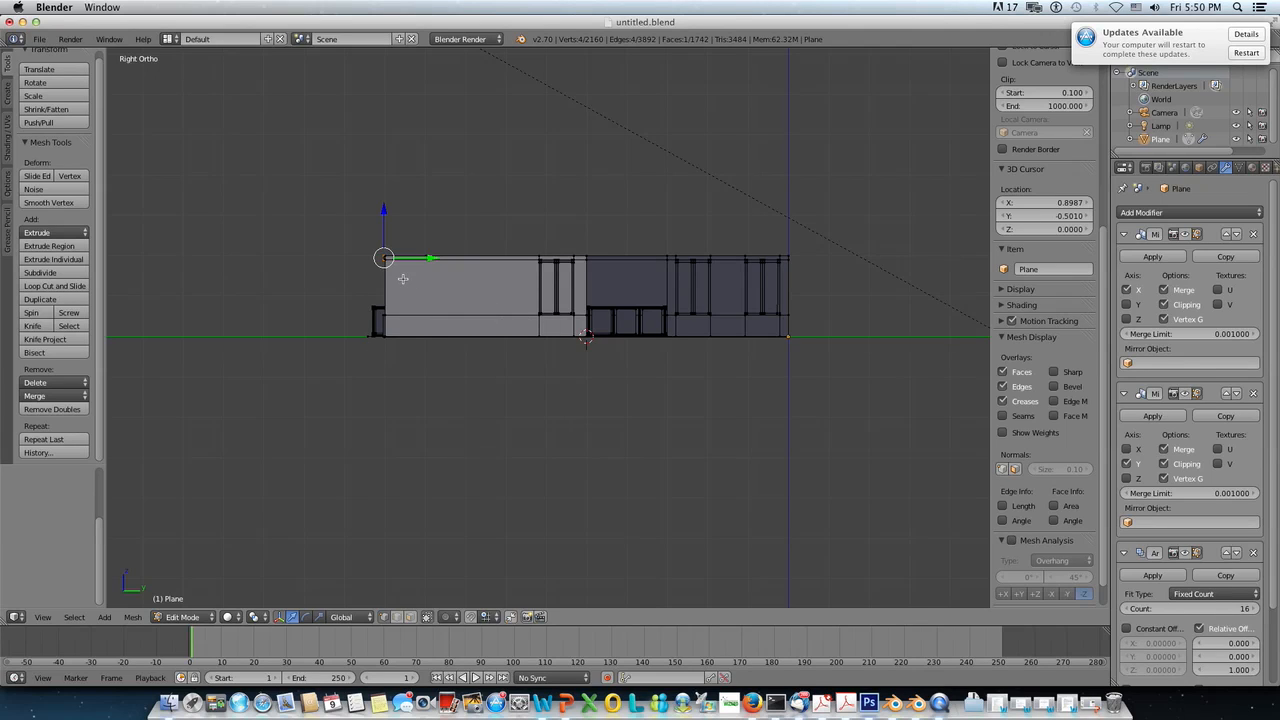
pyautogui.press('z')
pyautogui.scroll(4, 391, 274)
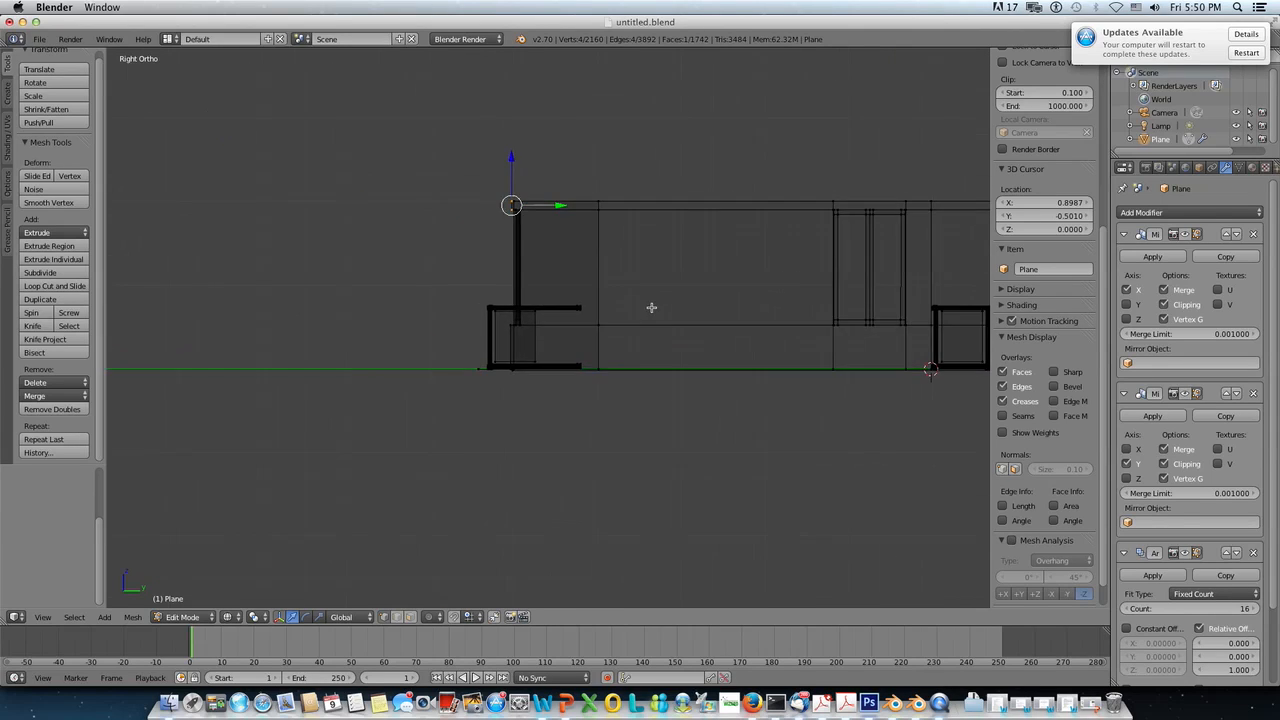
pyautogui.scroll(3, 651, 307)
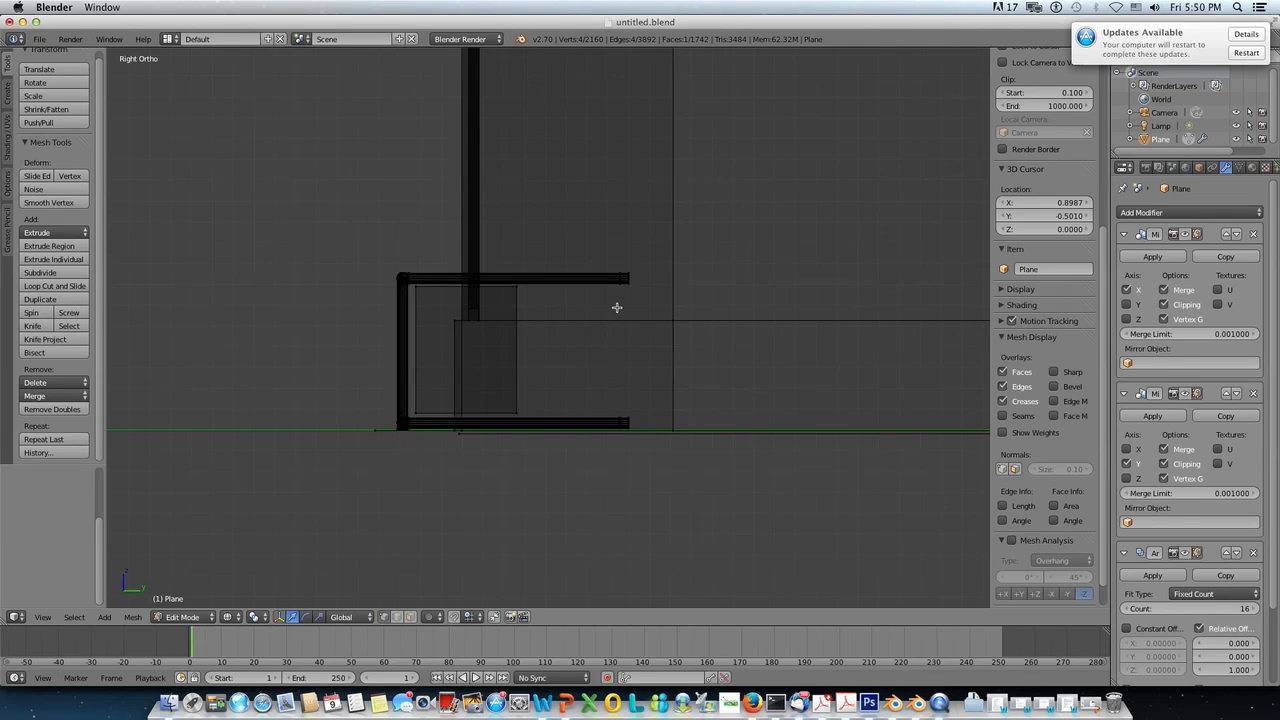
pyautogui.scroll(-2, 616, 307)
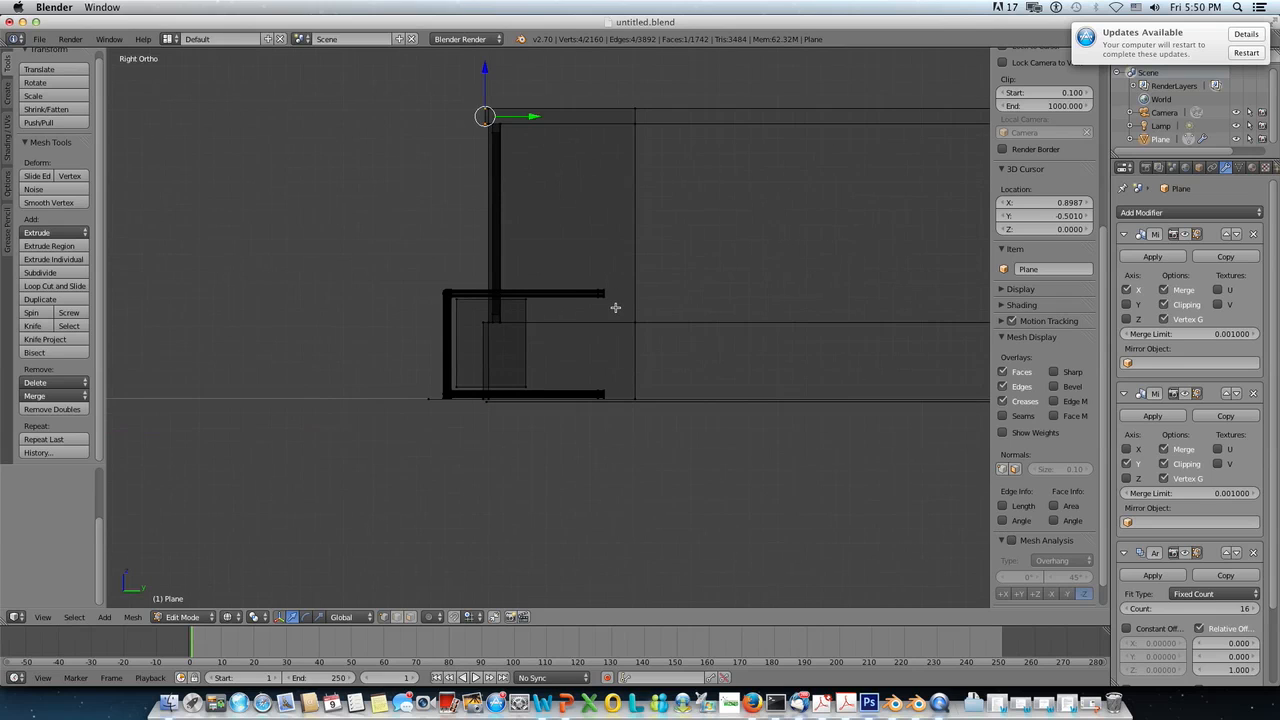
pyautogui.press('e')
pyautogui.rightClick(616, 307)
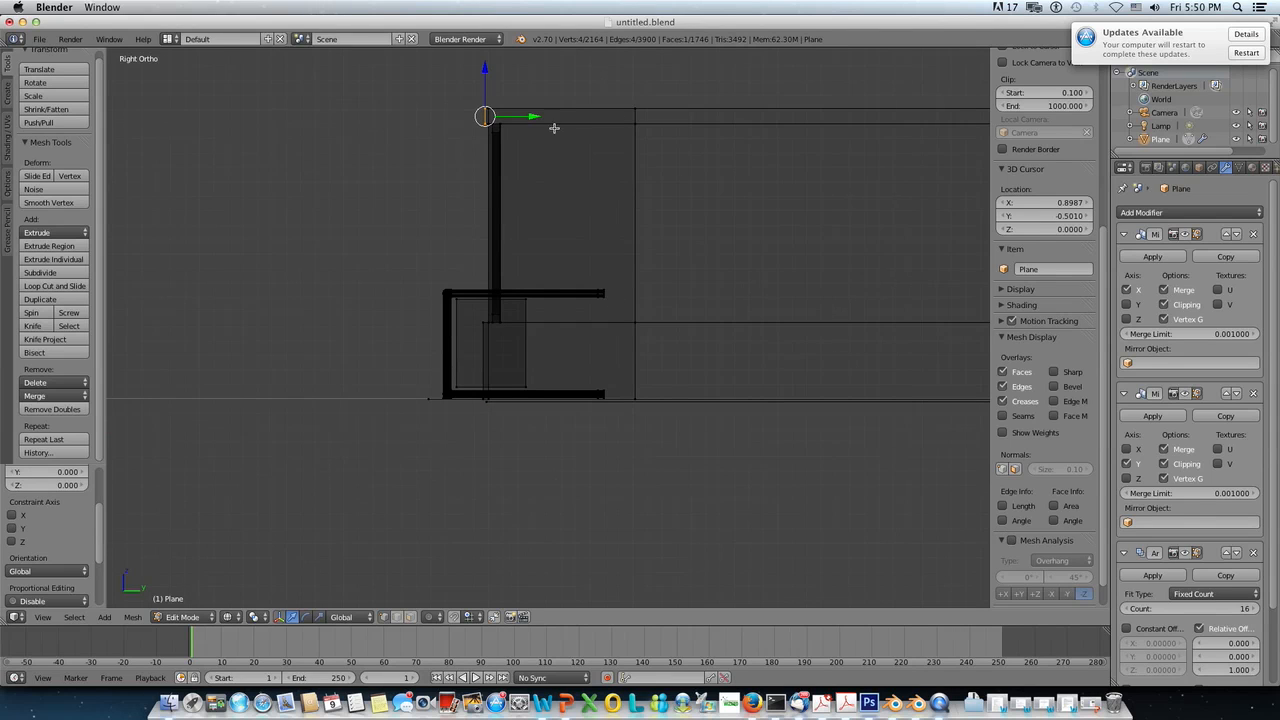
pyautogui.moveTo(531, 117); pyautogui.dragTo(477, 133)
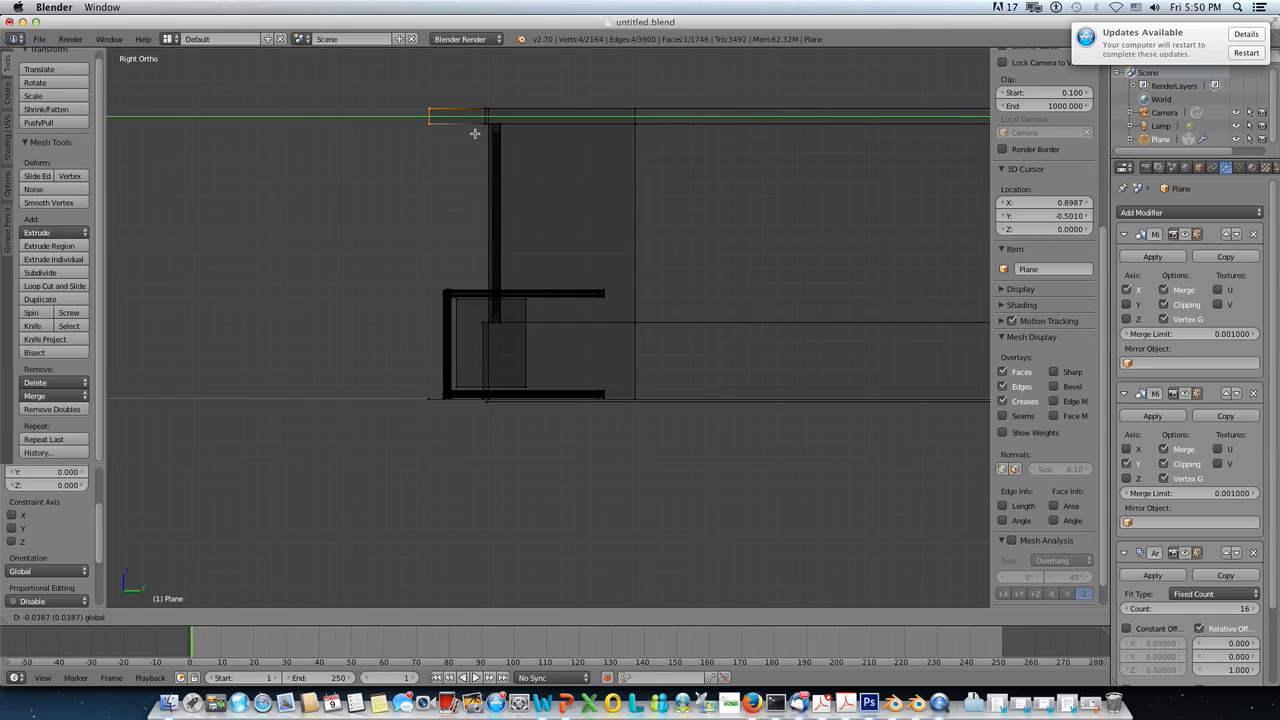
pyautogui.moveTo(475, 133); pyautogui.dragTo(476, 135)
# Step: Nudge the extruded strip slightly along Y to line up with the outer edge of the balcony floor
pyautogui.scroll(1, 477, 137)
pyautogui.keyDown('shift'); pyautogui.moveTo(479, 152); pyautogui.dragTo(543, 209, button='middle'); pyautogui.keyUp('shift')
pyautogui.scroll(2, 546, 211)
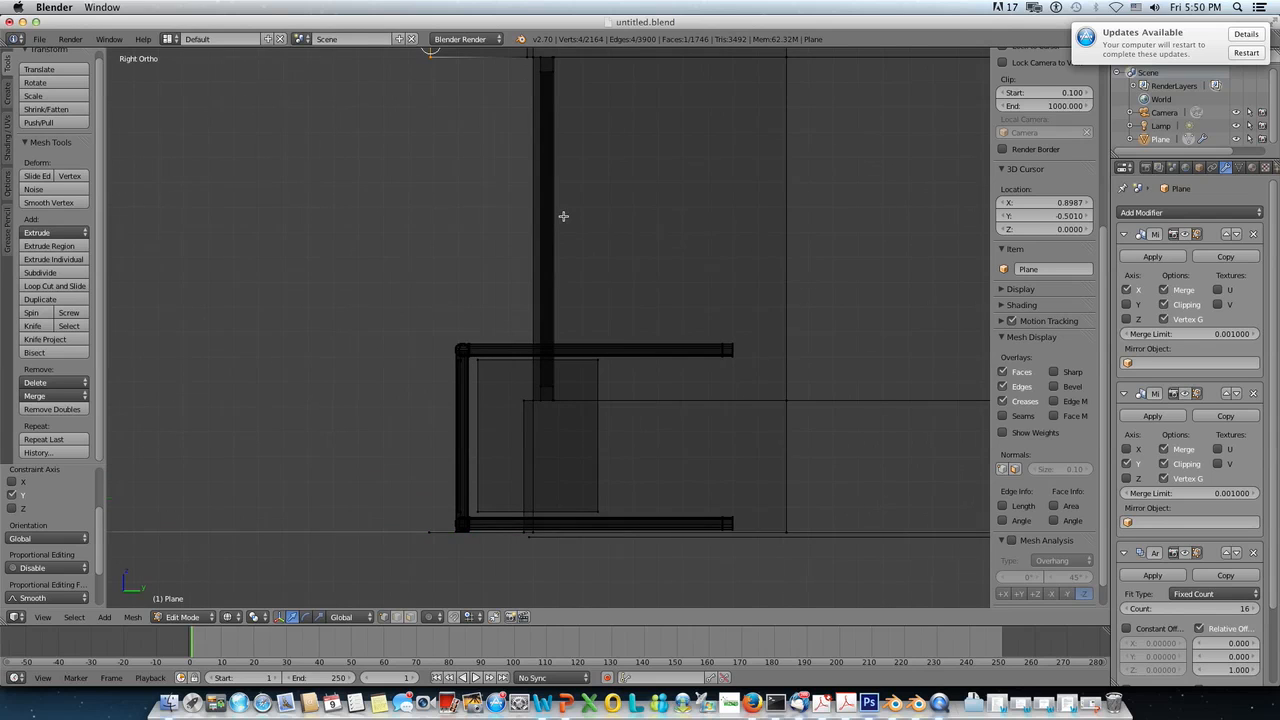
pyautogui.scroll(-1, 563, 216)
pyautogui.scroll(1, 563, 215)
pyautogui.keyDown('shift'); pyautogui.moveTo(557, 209); pyautogui.dragTo(597, 294, button='middle'); pyautogui.keyUp('shift')
pyautogui.scroll(1, 596, 266)
pyautogui.scroll(1, 596, 266)
pyautogui.keyDown('shift'); pyautogui.moveTo(574, 210); pyautogui.dragTo(620, 327, button='middle'); pyautogui.keyUp('shift')
pyautogui.scroll(1, 587, 240)
pyautogui.moveTo(520, 134); pyautogui.dragTo(523, 133)
pyautogui.scroll(-2, 534, 200)
pyautogui.keyDown('shift'); pyautogui.moveTo(605, 297); pyautogui.dragTo(610, 240, button='middle'); pyautogui.keyUp('shift')
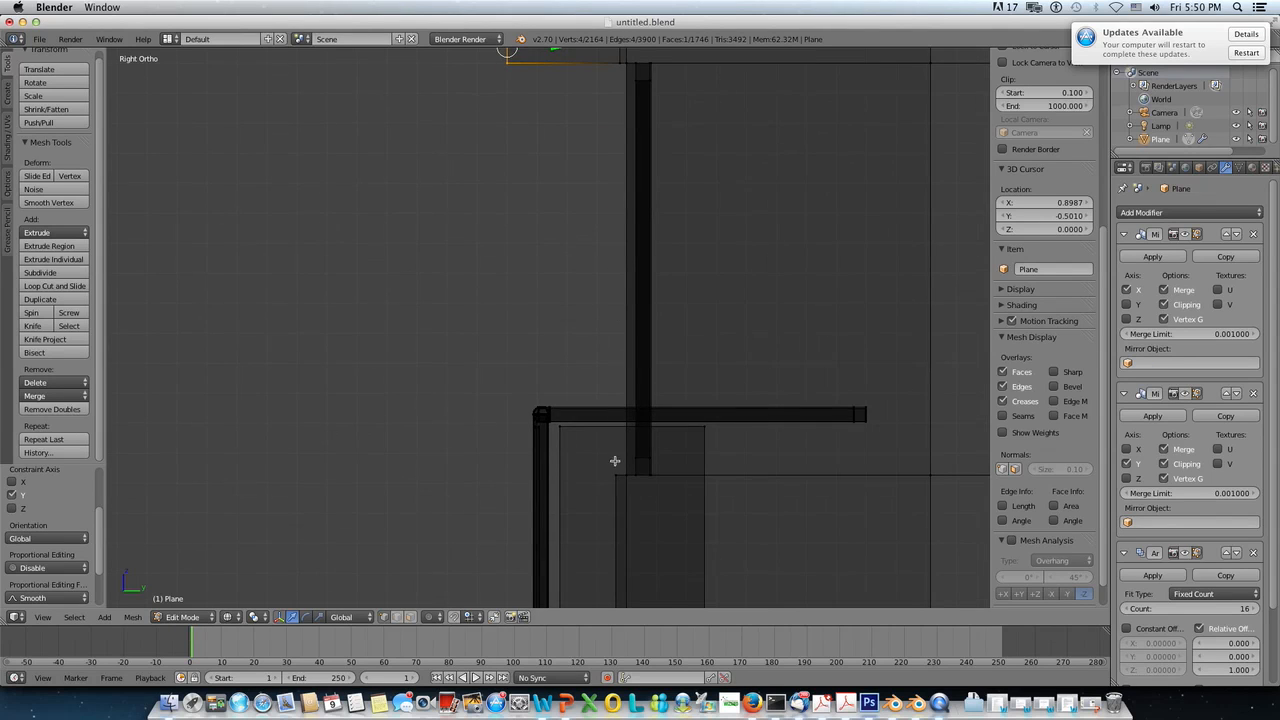
# Step: Move the outer edge of the end-wall balcony floor 0.0016 along Y and return to solid shading
pyautogui.keyDown('shift'); pyautogui.moveTo(615, 460); pyautogui.dragTo(606, 268, button='middle'); pyautogui.keyUp('shift')
pyautogui.keyDown('shift'); pyautogui.moveTo(596, 417); pyautogui.dragTo(605, 302, button='middle'); pyautogui.keyUp('shift')
pyautogui.scroll(3, 590, 343)
pyautogui.scroll(3, 590, 343)
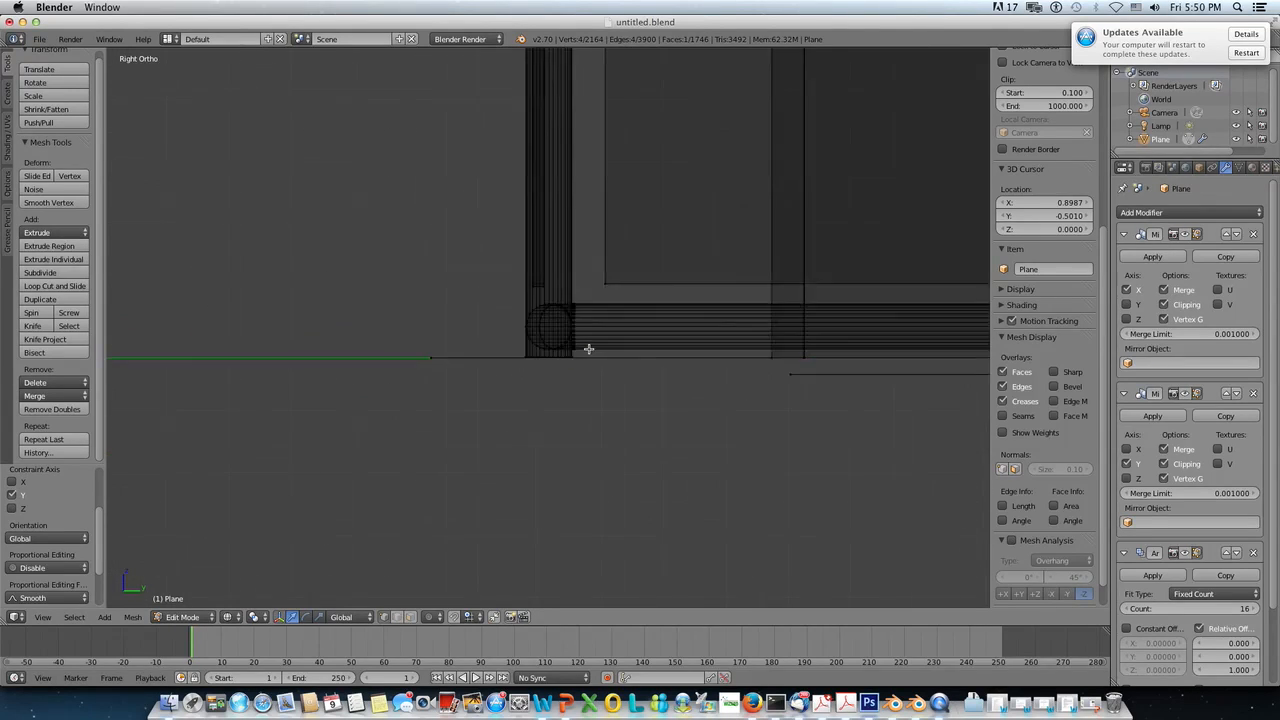
pyautogui.press('b')
pyautogui.moveTo(407, 331); pyautogui.dragTo(448, 371)
pyautogui.press('g')
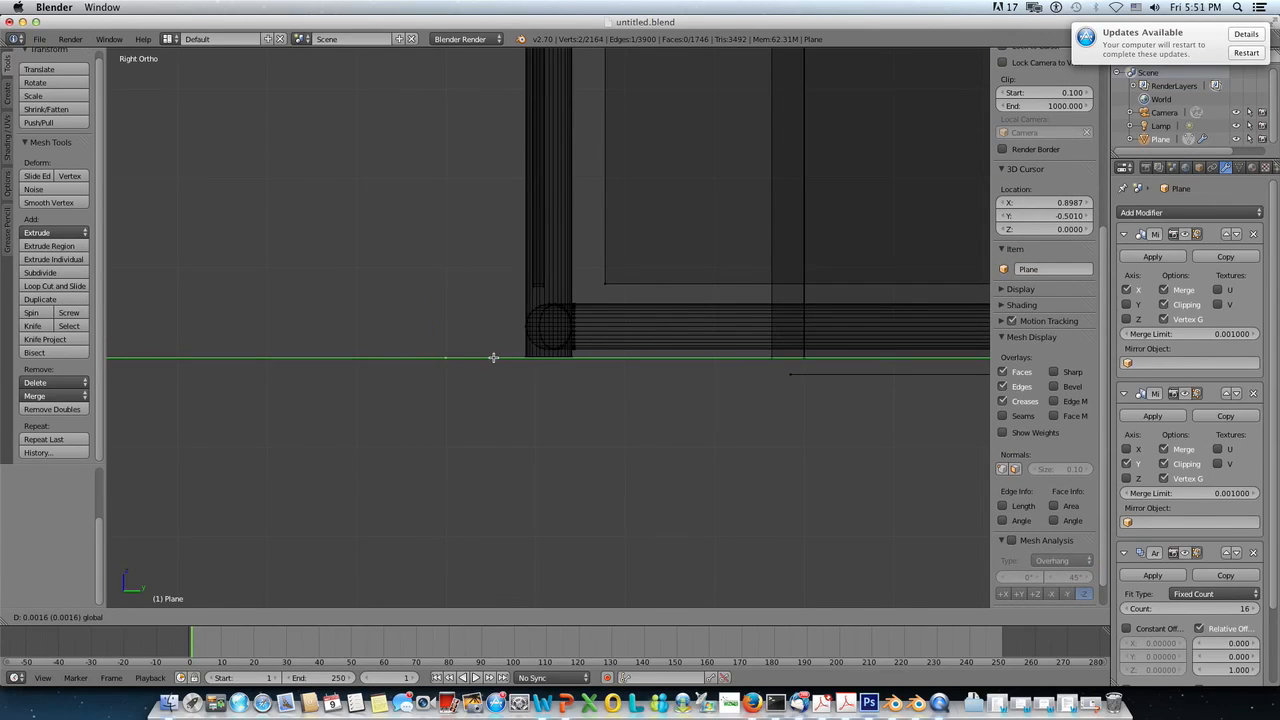
pyautogui.click(494, 357)
pyautogui.scroll(-4, 491, 350)
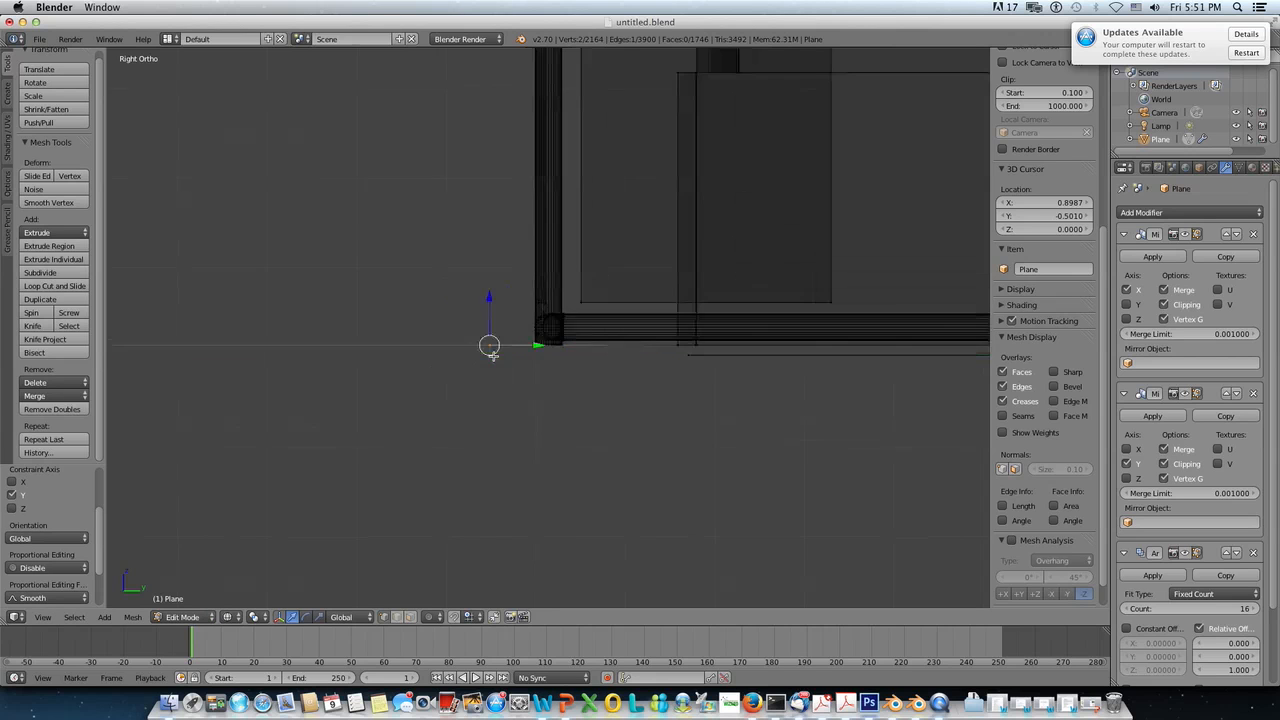
pyautogui.moveTo(596, 265)
pyautogui.mouseDown(button='middle')
pyautogui.moveTo(686, 277)
pyautogui.moveTo(774, 268)
pyautogui.moveTo(774, 243)
pyautogui.moveTo(700, 268)
pyautogui.moveTo(660, 260)
pyautogui.moveTo(828, 281)
pyautogui.moveTo(816, 298)
pyautogui.moveTo(834, 289)
pyautogui.mouseUp(button='middle')
pyautogui.press('z')
# Step: Fill a ceiling face over the side-wall balcony recess from the four lower corner vertices of its top band
pyautogui.keyDown('shift'); pyautogui.moveTo(834, 289); pyautogui.dragTo(699, 321, button='middle'); pyautogui.keyUp('shift')
pyautogui.scroll(2, 722, 347)
pyautogui.scroll(1, 746, 343)
pyautogui.scroll(-1, 769, 341)
pyautogui.moveTo(804, 330); pyautogui.dragTo(652, 381, button='middle')
pyautogui.scroll(3, 660, 380)
pyautogui.scroll(-3, 694, 376)
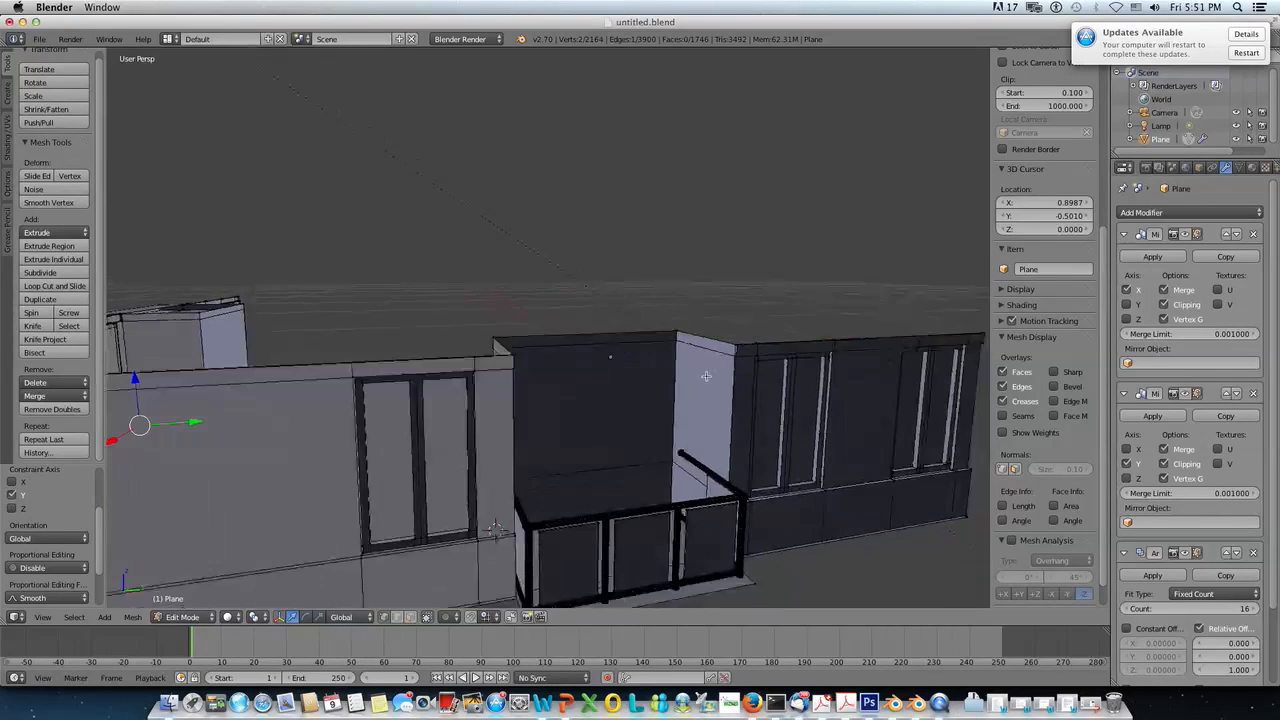
pyautogui.scroll(4, 707, 376)
pyautogui.scroll(1, 712, 376)
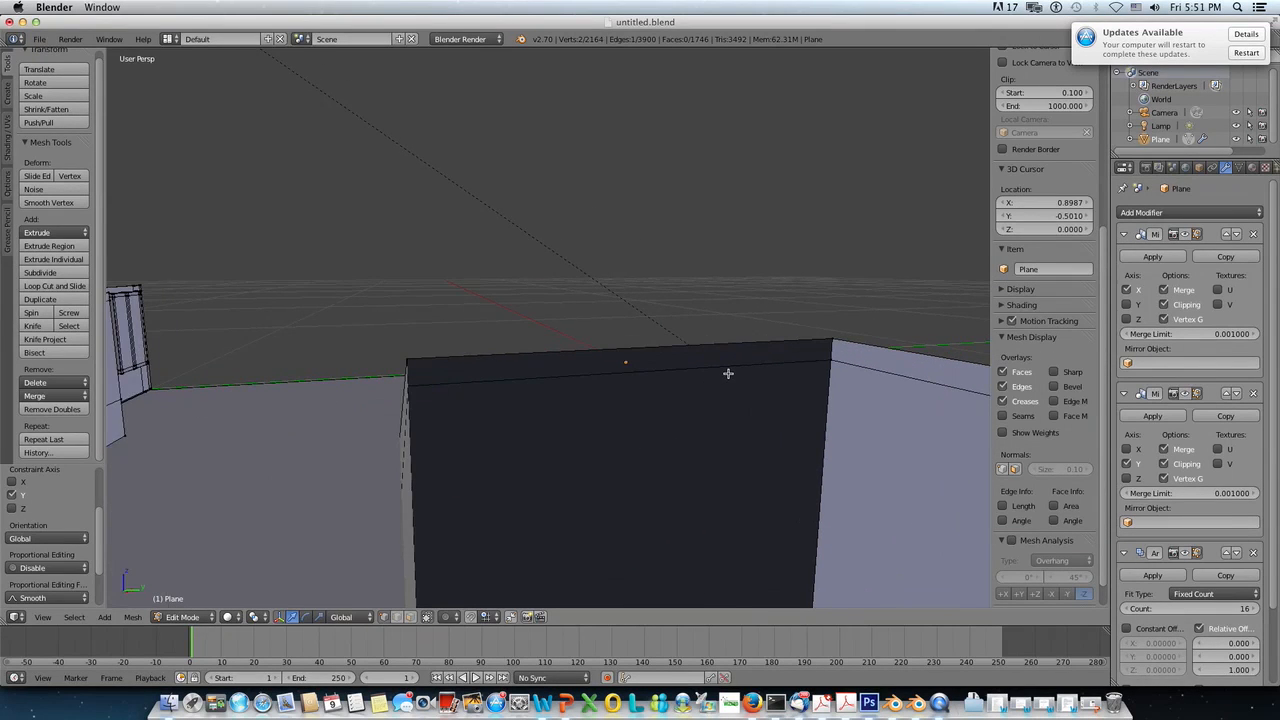
pyautogui.keyDown('shift'); pyautogui.moveTo(734, 373); pyautogui.dragTo(574, 349, button='middle'); pyautogui.keyUp('shift')
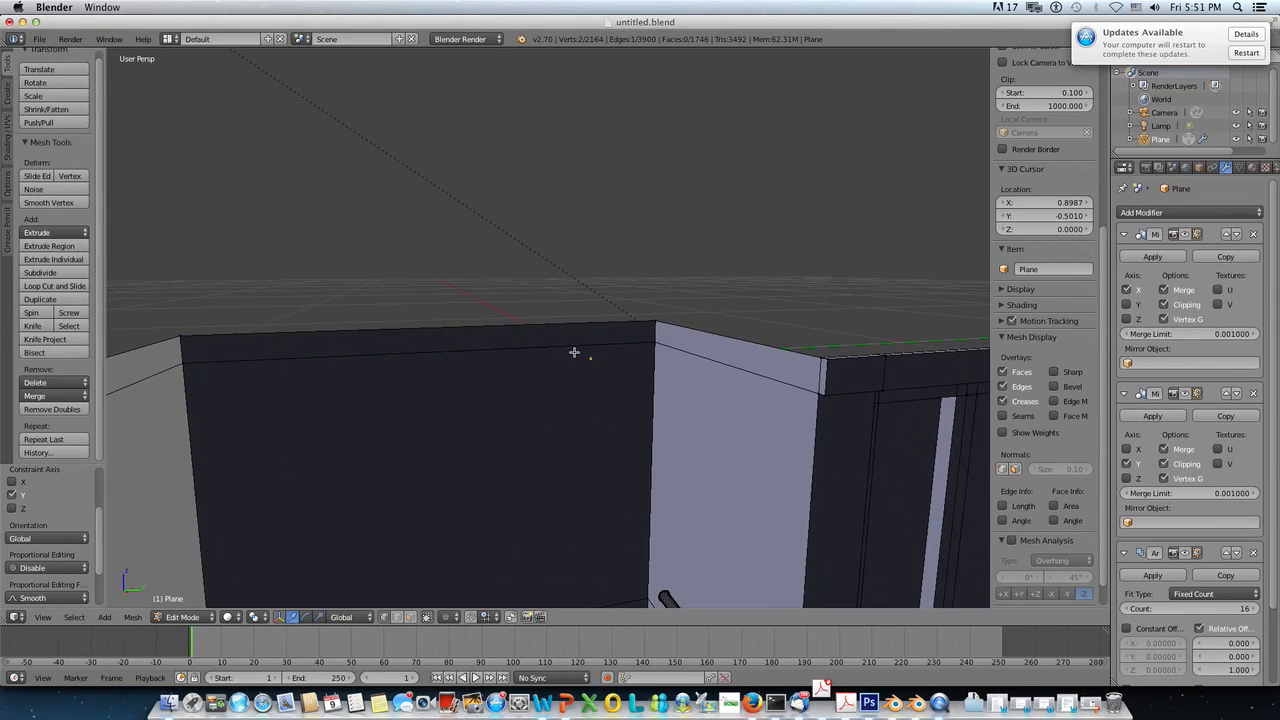
pyautogui.rightClick(656, 350)
pyautogui.keyDown('shift'); pyautogui.rightClick(816, 395); pyautogui.keyUp('shift')
pyautogui.keyDown('shift'); pyautogui.rightClick(183, 368); pyautogui.keyUp('shift')
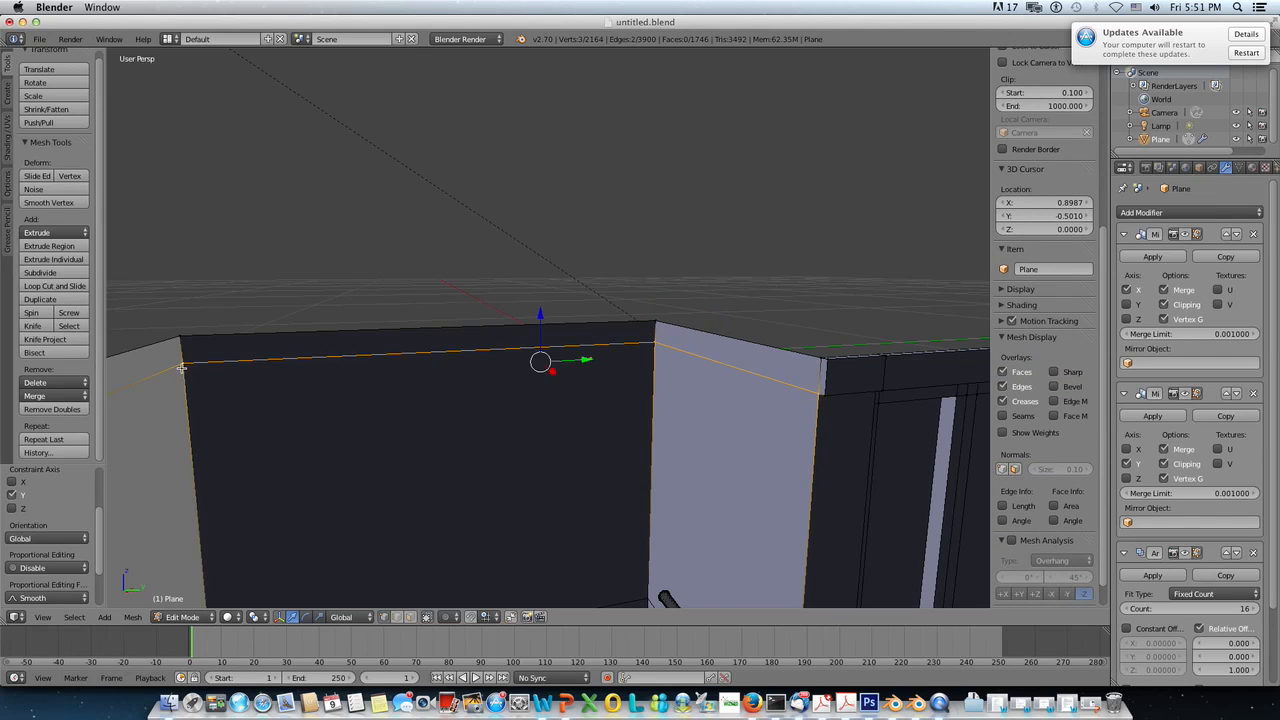
pyautogui.scroll(-2, 190, 384)
pyautogui.keyDown('shift'); pyautogui.rightClick(239, 400); pyautogui.keyUp('shift')
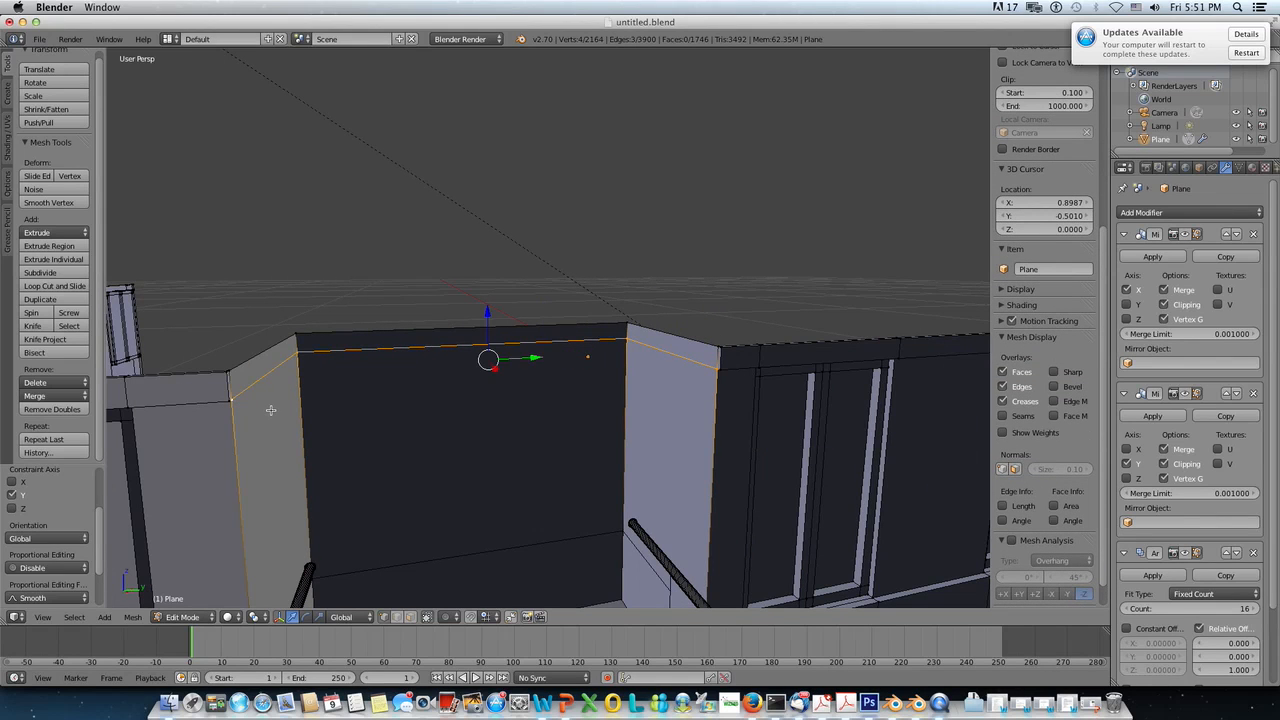
pyautogui.press('f')
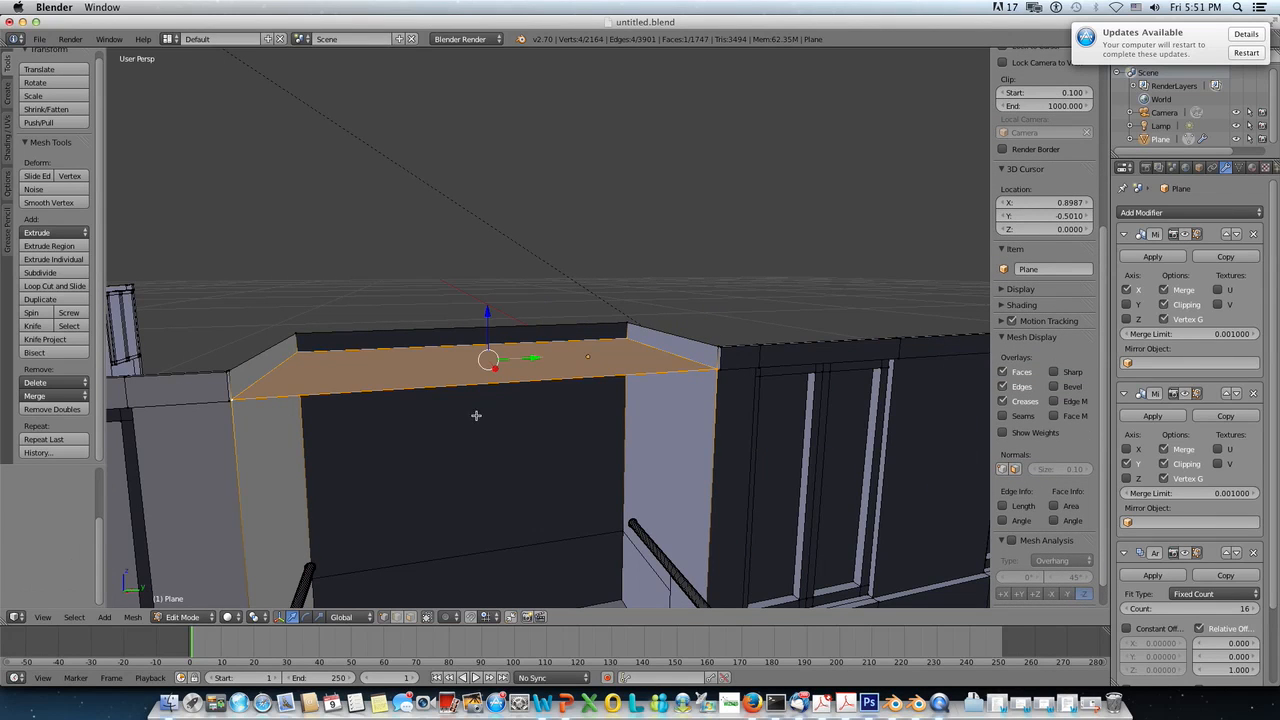
# Step: Fill the thin gap along the front edge of the side-wall recess ceiling with a narrow face
pyautogui.scroll(3, 709, 374)
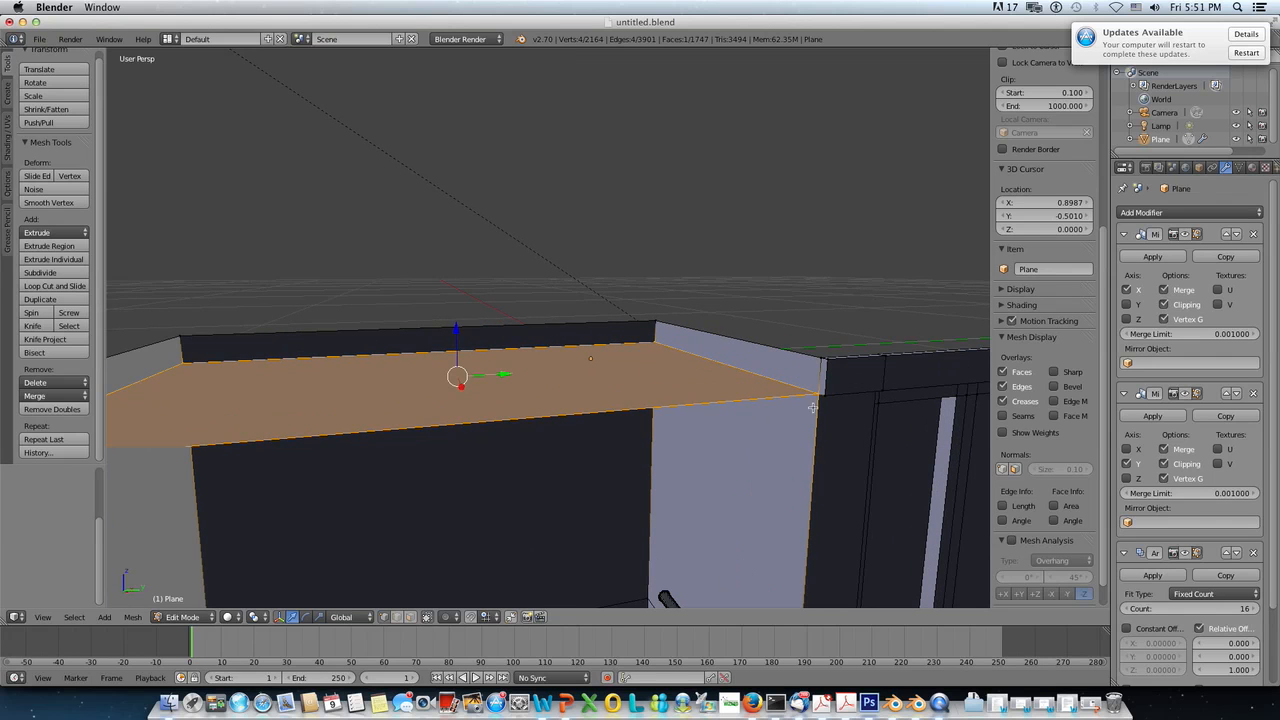
pyautogui.keyDown('shift'); pyautogui.rightClick(813, 396); pyautogui.keyUp('shift')
pyautogui.rightClick(825, 397)
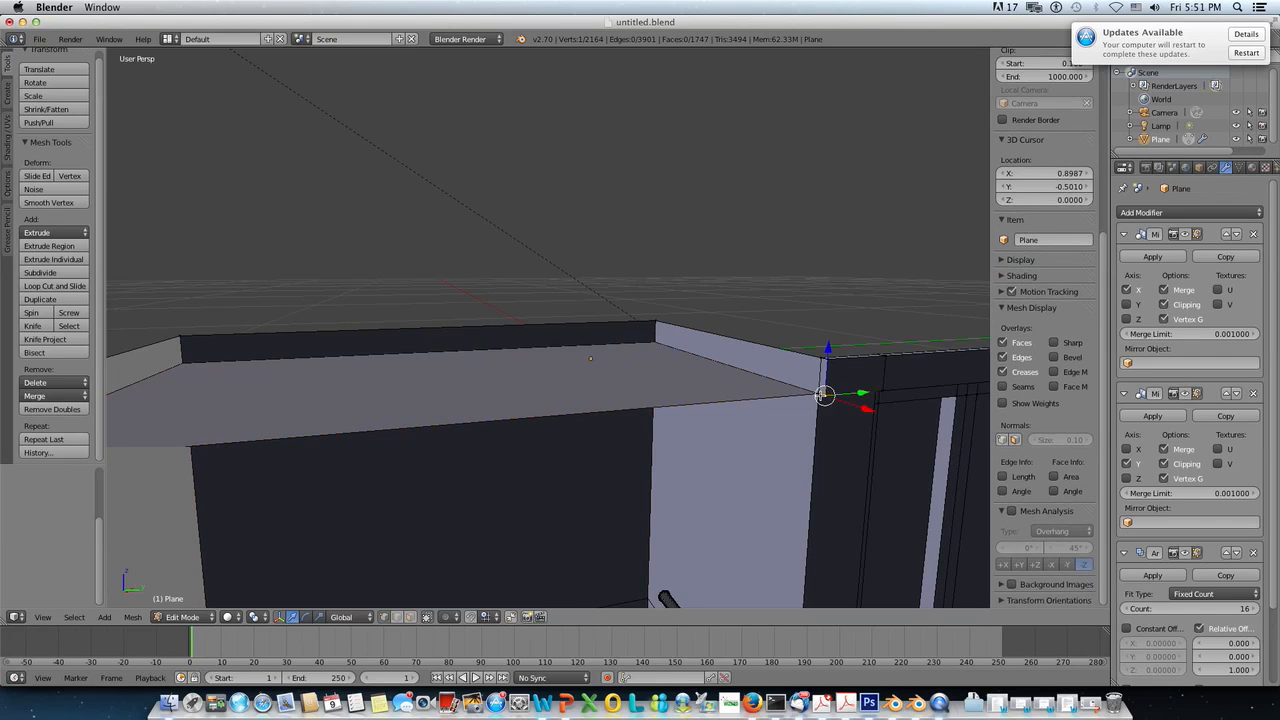
pyautogui.keyDown('shift'); pyautogui.rightClick(818, 402); pyautogui.keyUp('shift')
pyautogui.moveTo(176, 444); pyautogui.dragTo(357, 423, button='middle')
pyautogui.keyDown('shift'); pyautogui.rightClick(423, 356); pyautogui.keyUp('shift')
pyautogui.keyDown('shift'); pyautogui.rightClick(425, 351); pyautogui.keyUp('shift')
pyautogui.press('f')
# Step: Fill a front face between the upper and lower band corners to close the strip above the side-wall balcony
pyautogui.rightClick(422, 353)
pyautogui.keyDown('shift'); pyautogui.rightClick(421, 328); pyautogui.keyUp('shift')
pyautogui.scroll(-3, 671, 355)
pyautogui.moveTo(700, 346); pyautogui.dragTo(577, 378, button='middle')
pyautogui.scroll(2, 721, 382)
pyautogui.keyDown('shift'); pyautogui.rightClick(862, 424); pyautogui.keyUp('shift')
pyautogui.keyDown('shift'); pyautogui.rightClick(862, 392); pyautogui.keyUp('shift')
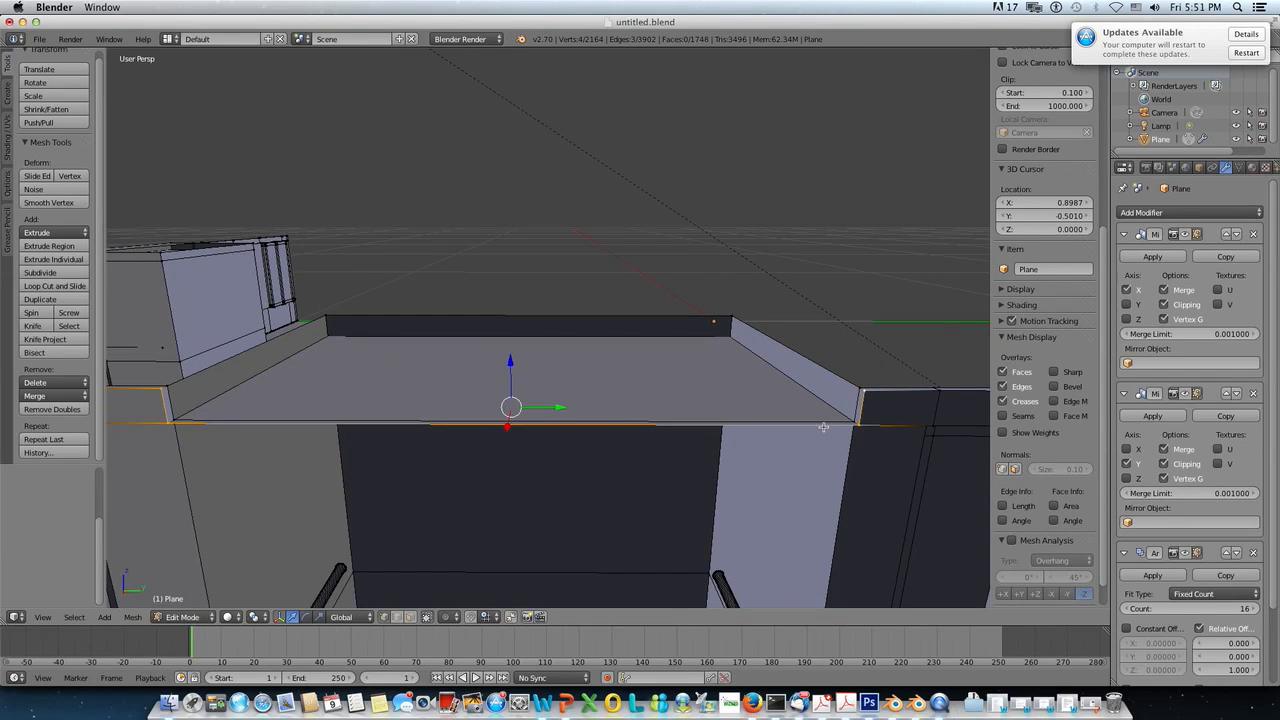
pyautogui.press('f')
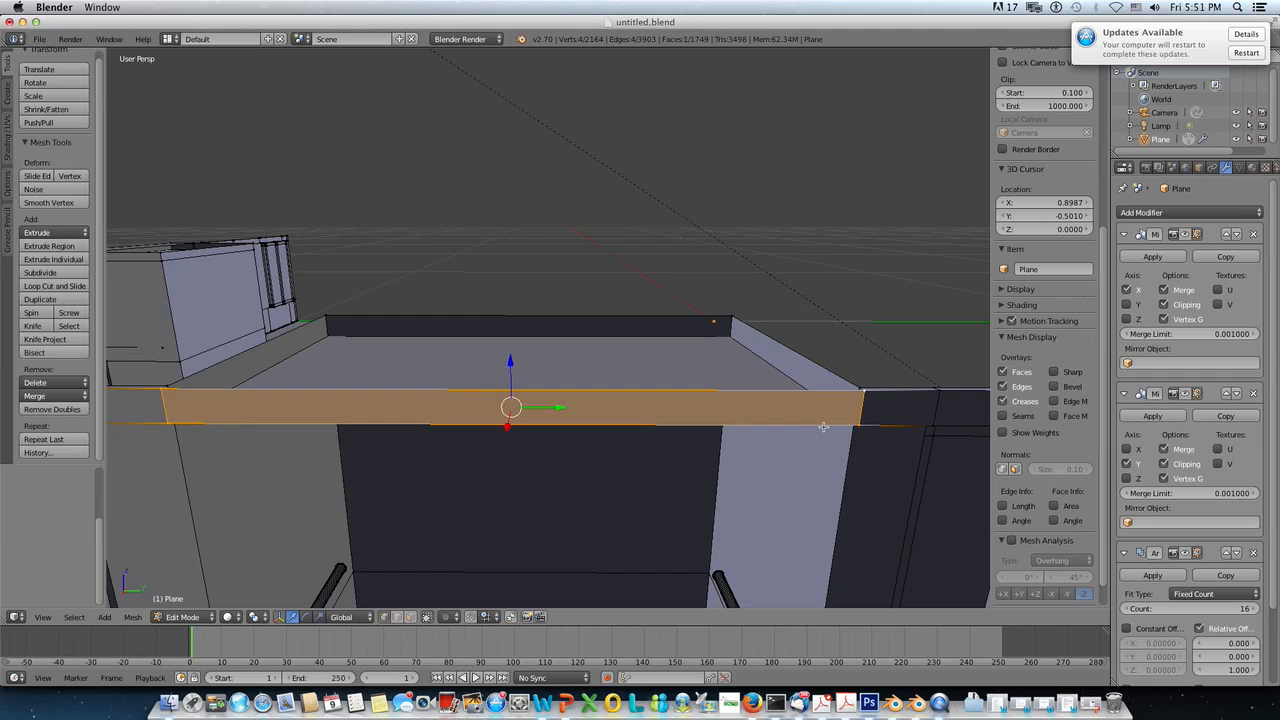
pyautogui.scroll(-5, 823, 427)
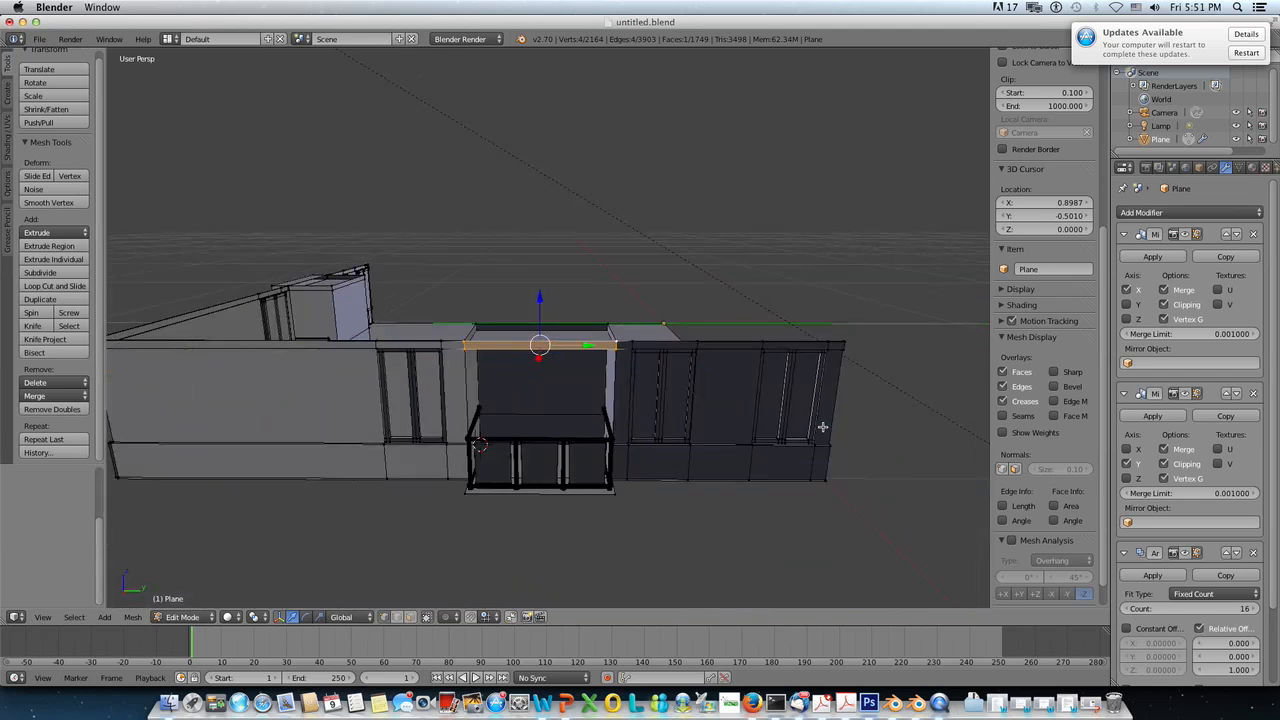
# Step: Extrude the front strip above the side-wall balcony outward along X in the front view
pyautogui.press('KP_1')
pyautogui.scroll(6, 808, 412)
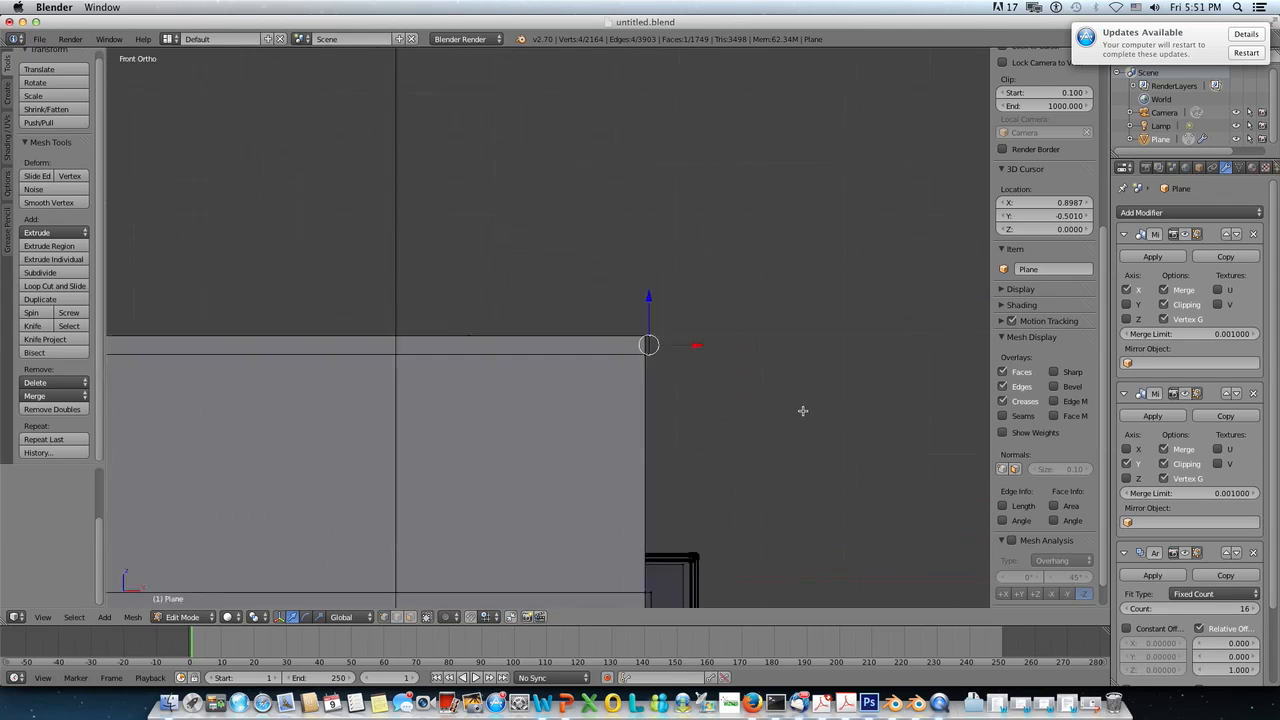
pyautogui.keyDown('shift'); pyautogui.moveTo(824, 442); pyautogui.dragTo(691, 311, button='middle'); pyautogui.keyUp('shift')
pyautogui.scroll(2, 748, 479)
pyautogui.keyDown('shift'); pyautogui.moveTo(744, 494); pyautogui.dragTo(687, 350, button='middle'); pyautogui.keyUp('shift')
pyautogui.scroll(-2, 681, 396)
pyautogui.scroll(1, 681, 397)
pyautogui.keyDown('shift'); pyautogui.moveTo(654, 354); pyautogui.dragTo(651, 398, button='middle'); pyautogui.keyUp('shift')
pyautogui.press('e')
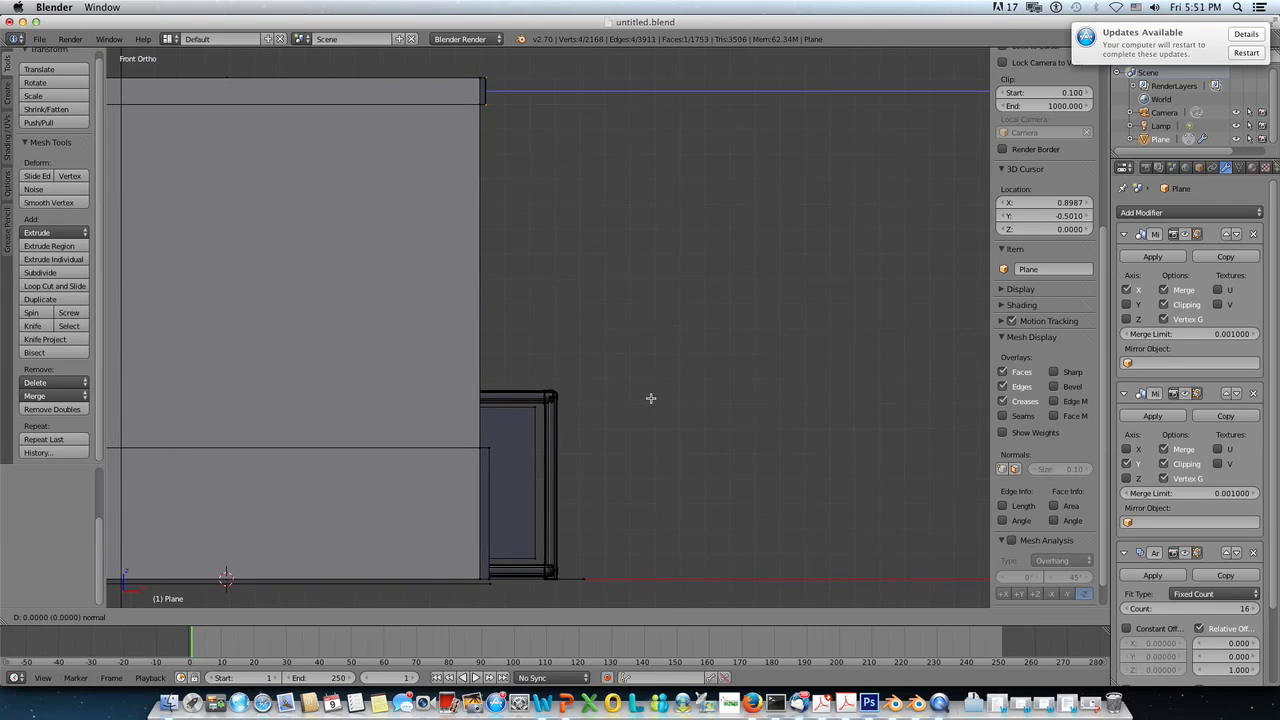
pyautogui.rightClick(637, 343)
pyautogui.moveTo(533, 91); pyautogui.dragTo(603, 103)
pyautogui.scroll(2, 603, 110)
pyautogui.keyDown('shift'); pyautogui.moveTo(604, 119); pyautogui.dragTo(608, 337, button='middle'); pyautogui.keyUp('shift')
pyautogui.scroll(1, 609, 317)
pyautogui.scroll(1, 608, 317)
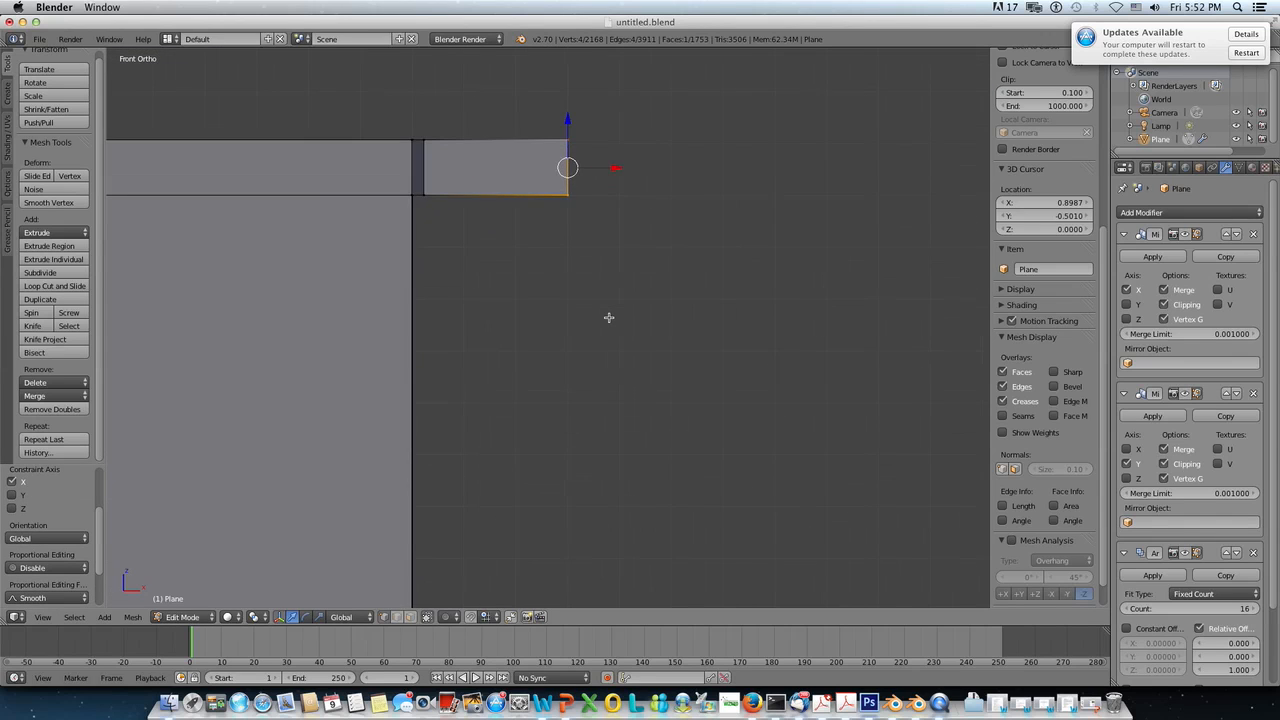
# Step: Pull the extruded strip's end face further out along X to line up with the outer edge of the balcony floor below
pyautogui.scroll(3, 609, 311)
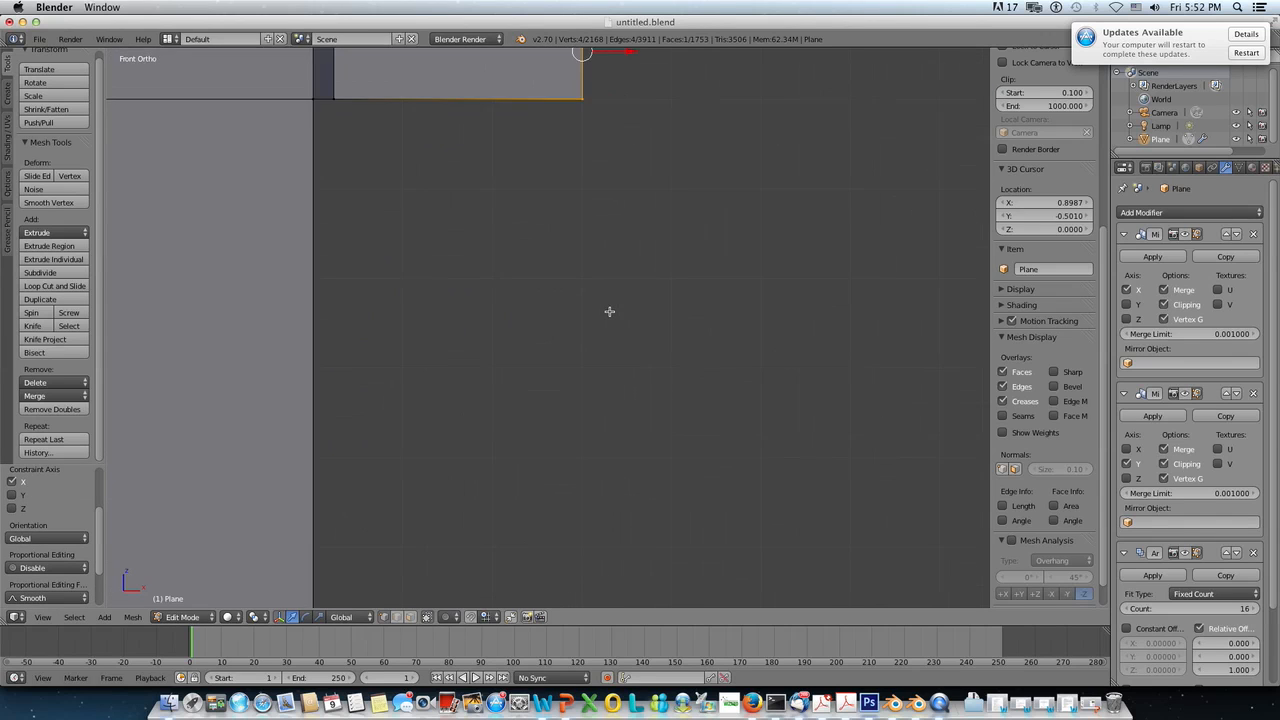
pyautogui.scroll(-6, 610, 314)
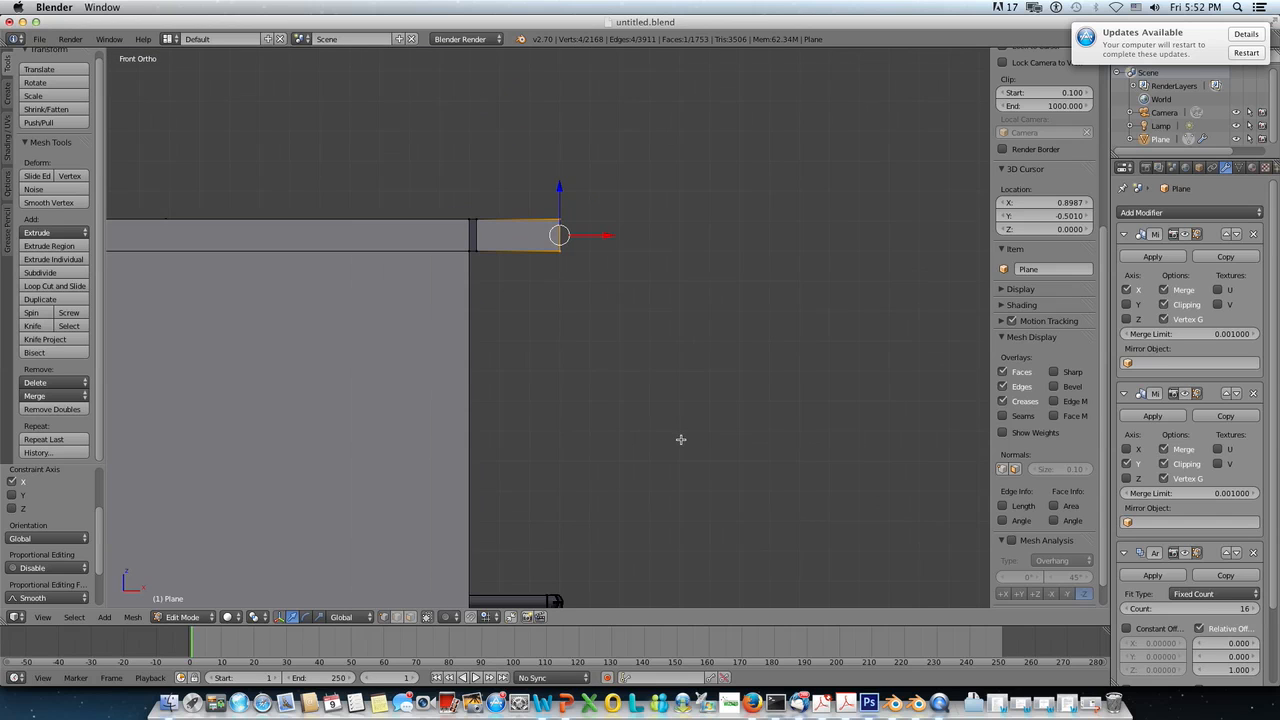
pyautogui.scroll(-5, 626, 266)
pyautogui.keyDown('shift'); pyautogui.moveTo(600, 424); pyautogui.dragTo(601, 423, button='middle'); pyautogui.keyUp('shift')
pyautogui.scroll(-1, 601, 426)
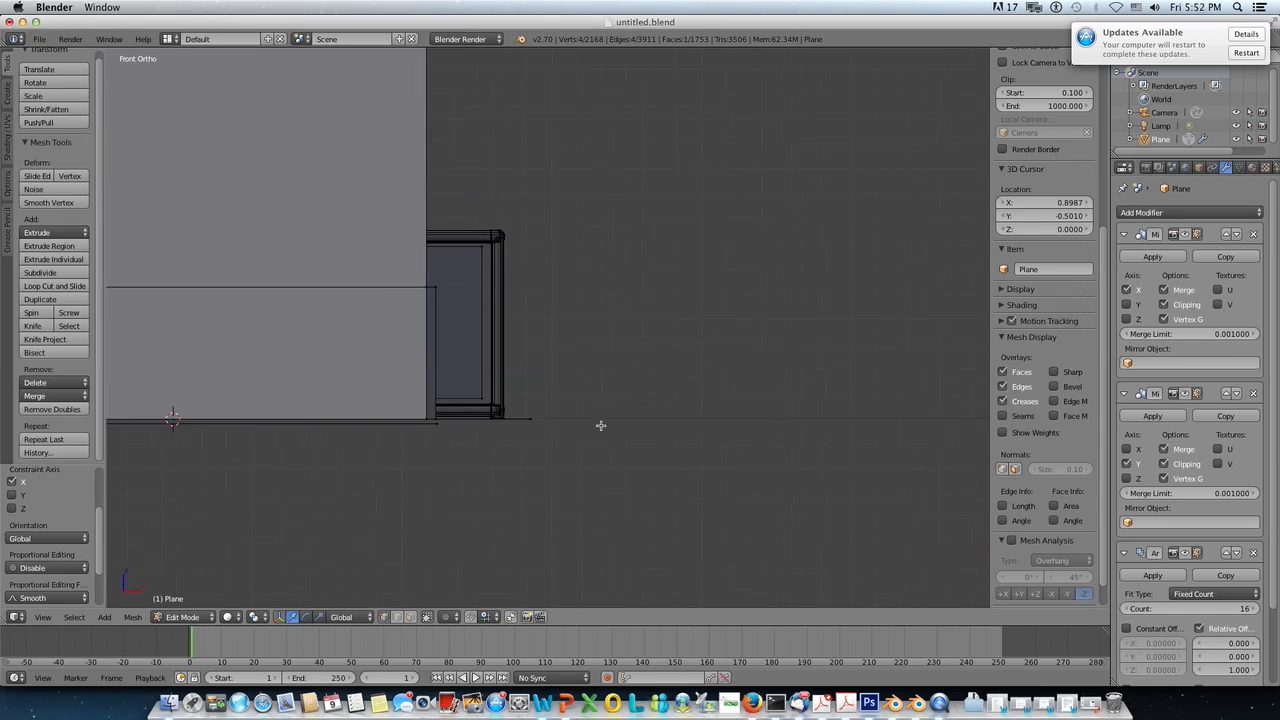
pyautogui.scroll(-3, 601, 426)
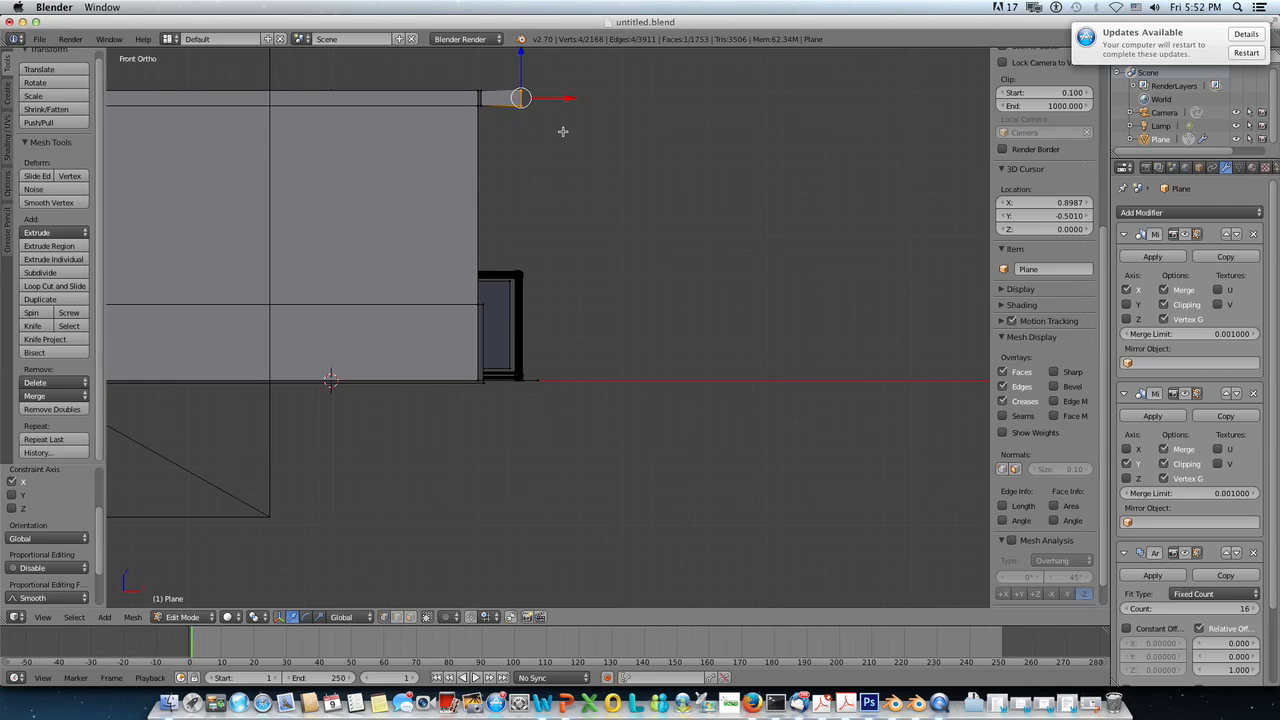
pyautogui.scroll(4, 563, 131)
pyautogui.keyDown('shift'); pyautogui.moveTo(563, 129); pyautogui.dragTo(596, 382, button='middle'); pyautogui.keyUp('shift')
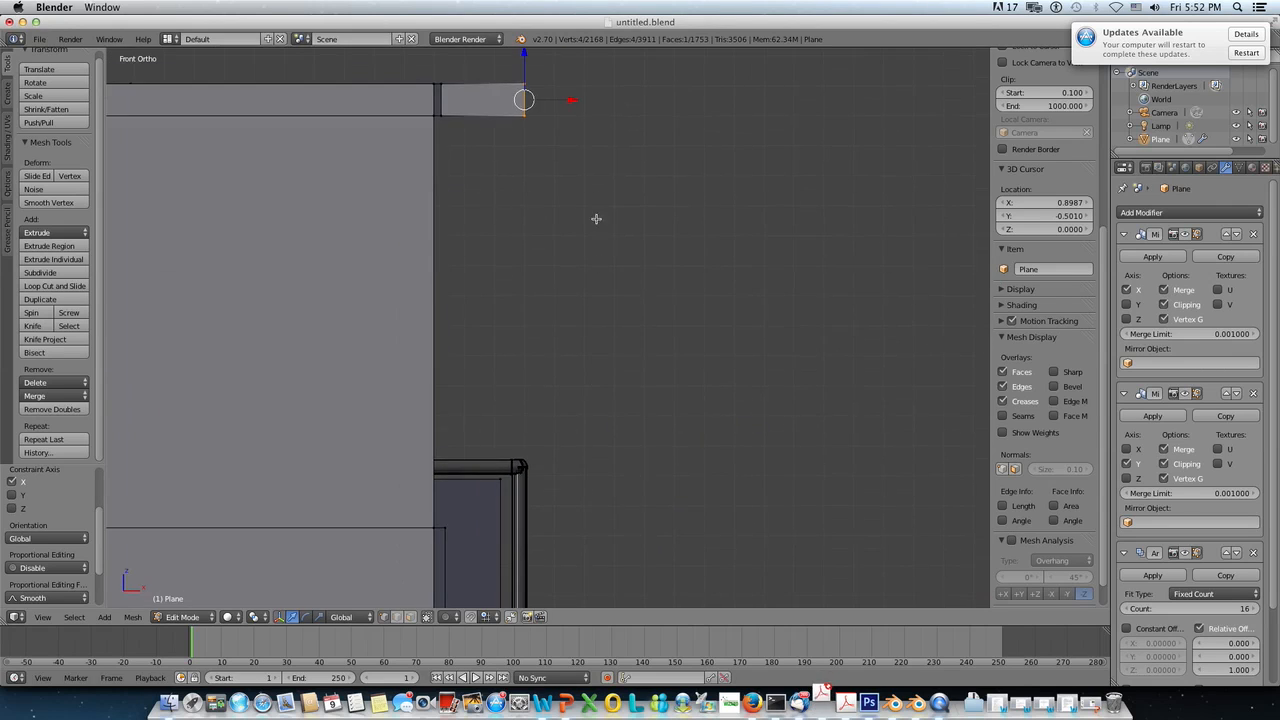
pyautogui.scroll(2, 580, 143)
pyautogui.keyDown('shift'); pyautogui.moveTo(580, 144); pyautogui.dragTo(598, 362, button='middle'); pyautogui.keyUp('shift')
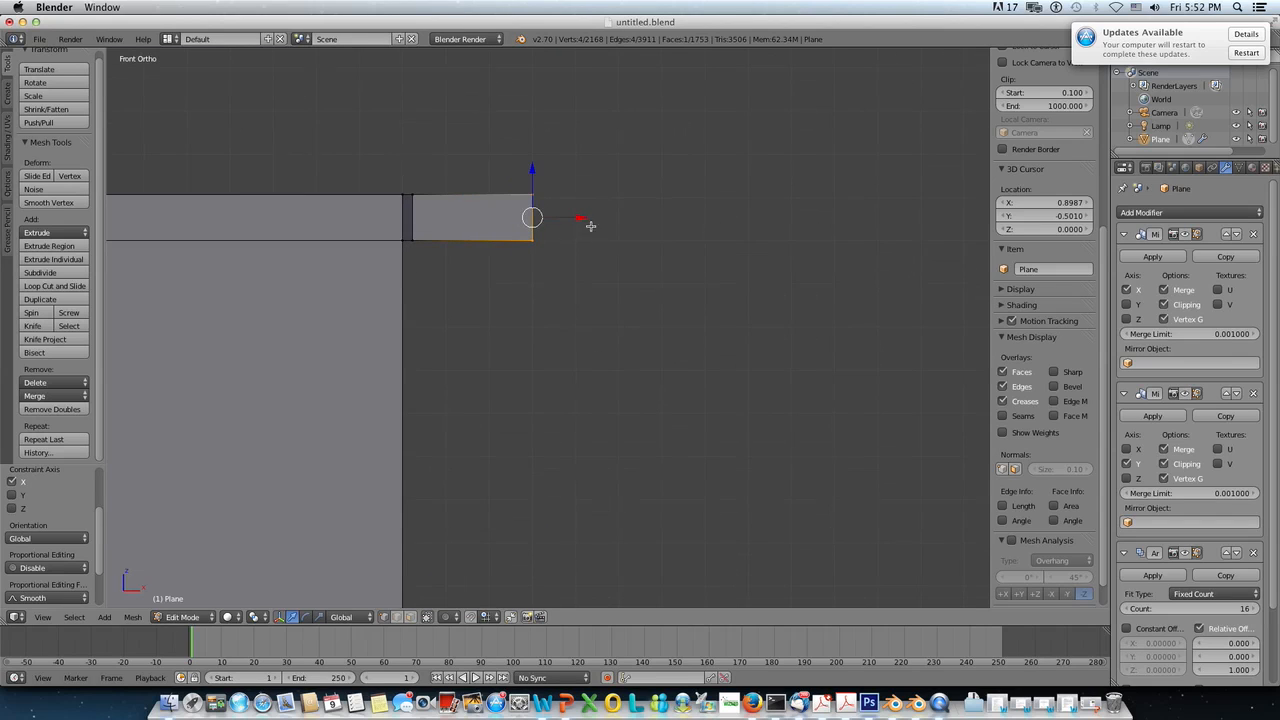
pyautogui.moveTo(581, 217); pyautogui.dragTo(625, 221)
pyautogui.scroll(3, 625, 221)
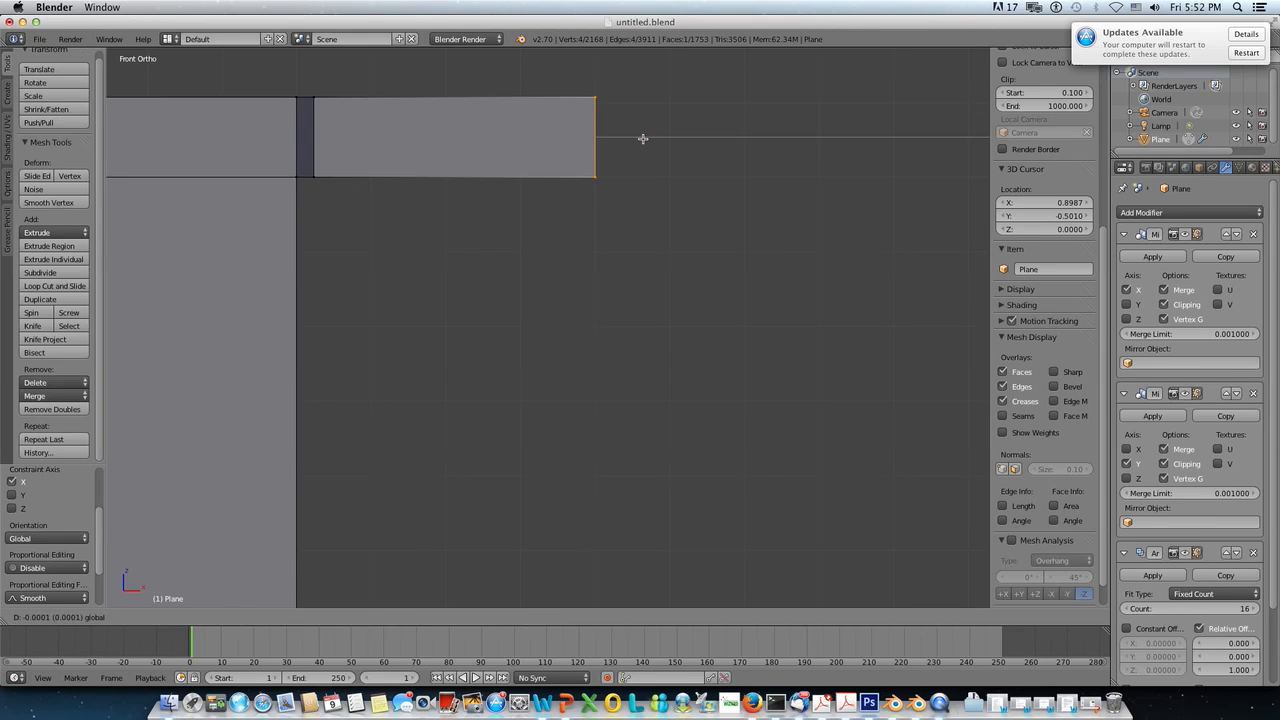
# Step: Try to move a single corner vertex of the side-wall balcony floor's outer edge along X
pyautogui.scroll(-6, 642, 300)
pyautogui.keyDown('shift'); pyautogui.moveTo(600, 495); pyautogui.dragTo(591, 297, button='middle'); pyautogui.keyUp('shift')
pyautogui.keyDown('shift'); pyautogui.moveTo(592, 518); pyautogui.dragTo(578, 326, button='middle'); pyautogui.keyUp('shift')
pyautogui.scroll(7, 576, 450)
pyautogui.keyDown('shift'); pyautogui.moveTo(575, 450); pyautogui.dragTo(617, 351, button='middle'); pyautogui.keyUp('shift')
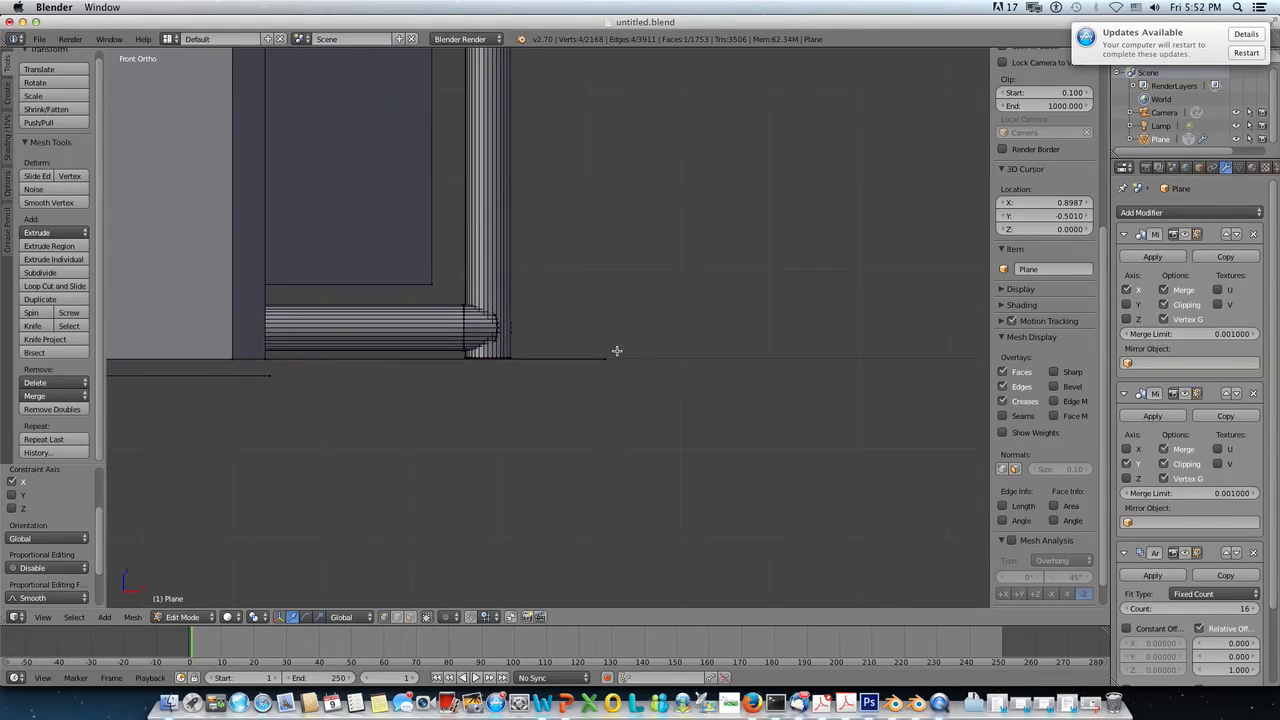
pyautogui.scroll(2, 617, 369)
pyautogui.press('a')
pyautogui.moveTo(607, 349); pyautogui.dragTo(638, 384)
pyautogui.press('g')
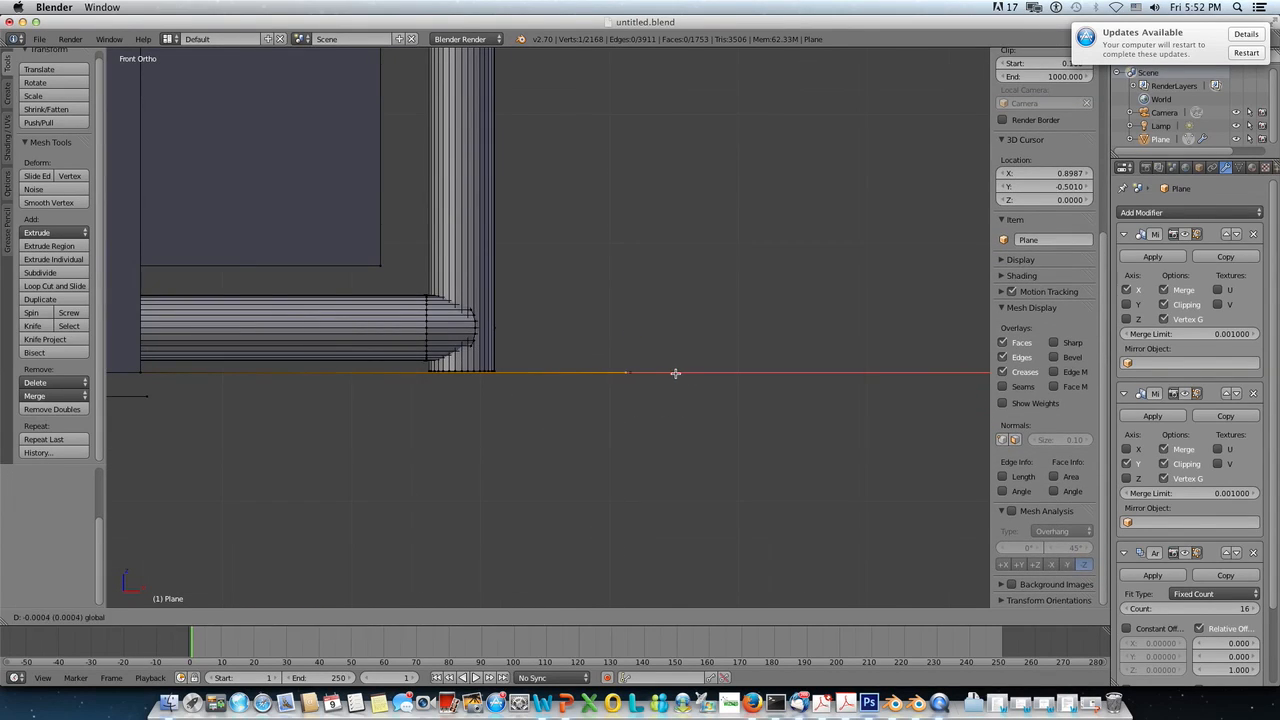
pyautogui.click(670, 373)
pyautogui.moveTo(671, 373); pyautogui.dragTo(677, 378)
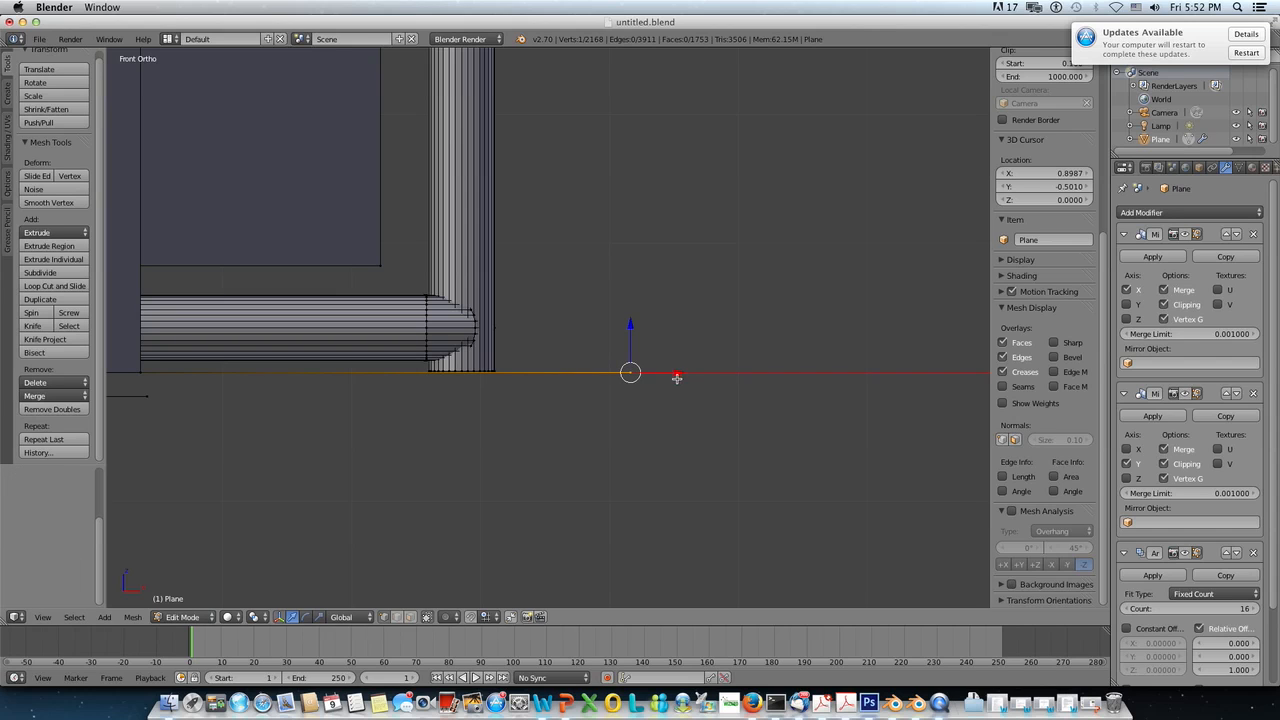
# Step: Select the whole outer edge of the side-wall balcony floor in wireframe, adjust it along X and return to solid shading
pyautogui.press('z')
pyautogui.press('b')
pyautogui.moveTo(614, 347)
pyautogui.mouseDown()
pyautogui.moveTo(678, 397)
pyautogui.moveTo(655, 379)
pyautogui.mouseUp()
pyautogui.scroll(-6, 440, 434)
pyautogui.press('z')
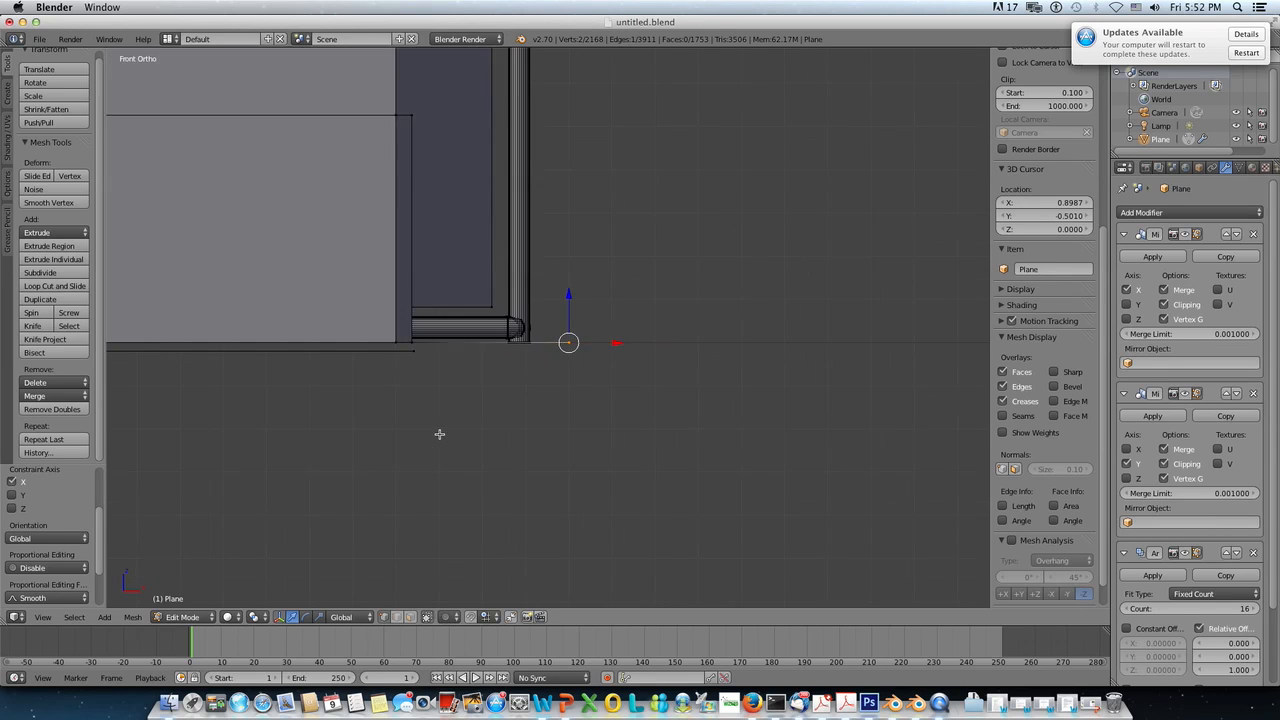
# Step: Return to Object Mode and turn the viewport display of both mirror modifiers and the array modifier back on
pyautogui.scroll(-5, 440, 434)
pyautogui.keyDown('shift'); pyautogui.moveTo(323, 409); pyautogui.dragTo(423, 414, button='middle'); pyautogui.keyUp('shift')
pyautogui.scroll(-2, 460, 417)
pyautogui.scroll(-2, 409, 455)
pyautogui.press('Tab')
pyautogui.scroll(-3, 420, 430)
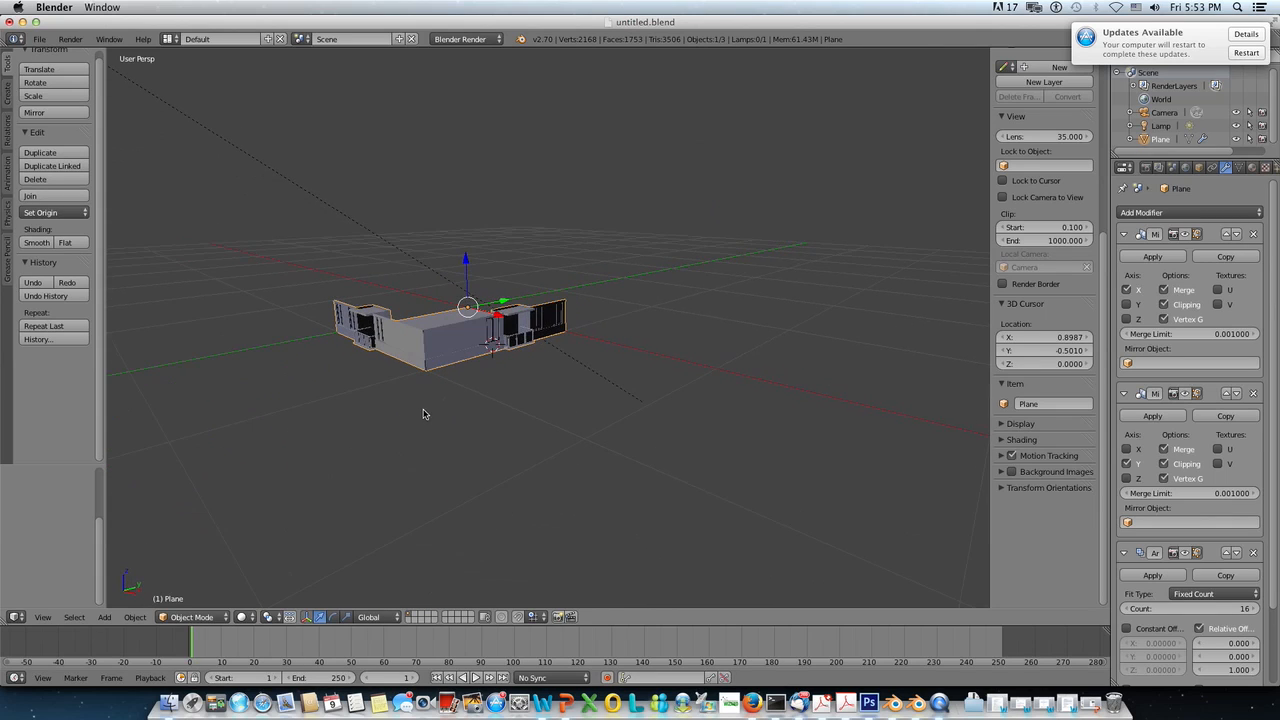
pyautogui.click(1183, 236)
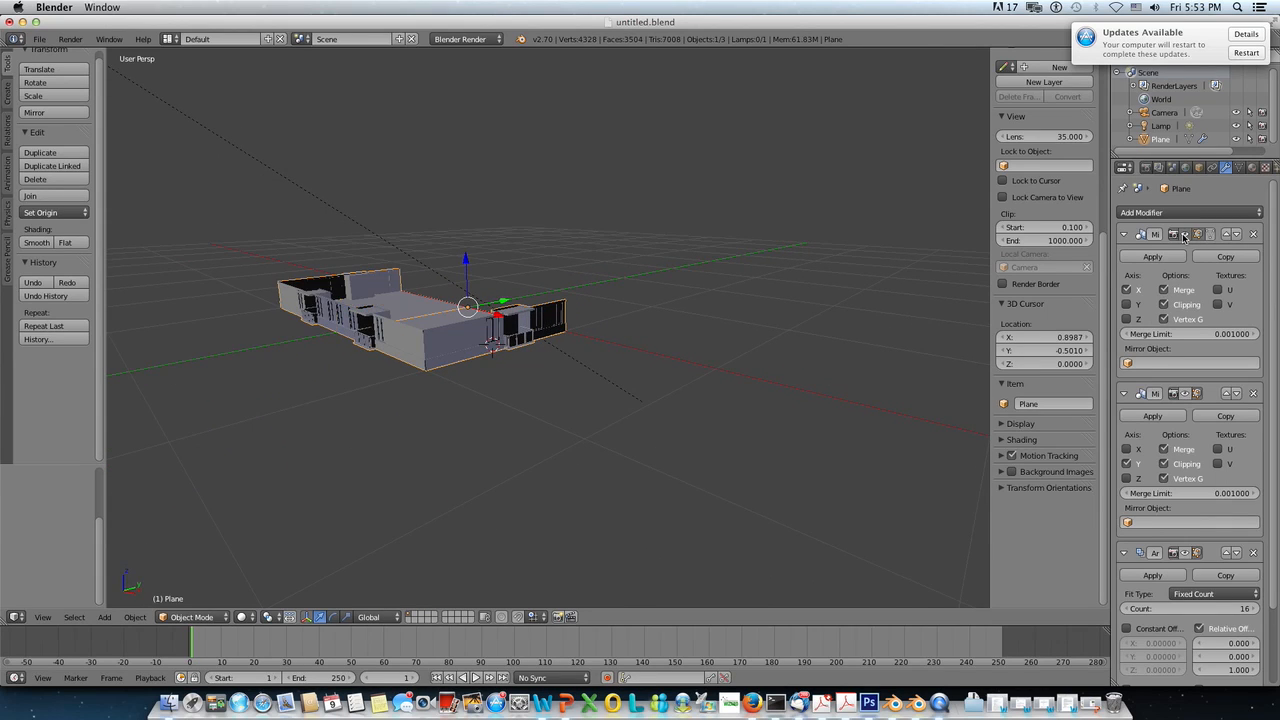
pyautogui.click(1184, 393)
# Step: Examine the complete tower from several angles, including the corner and the joints between floors
pyautogui.moveTo(857, 397); pyautogui.dragTo(1120, 485, button='middle')
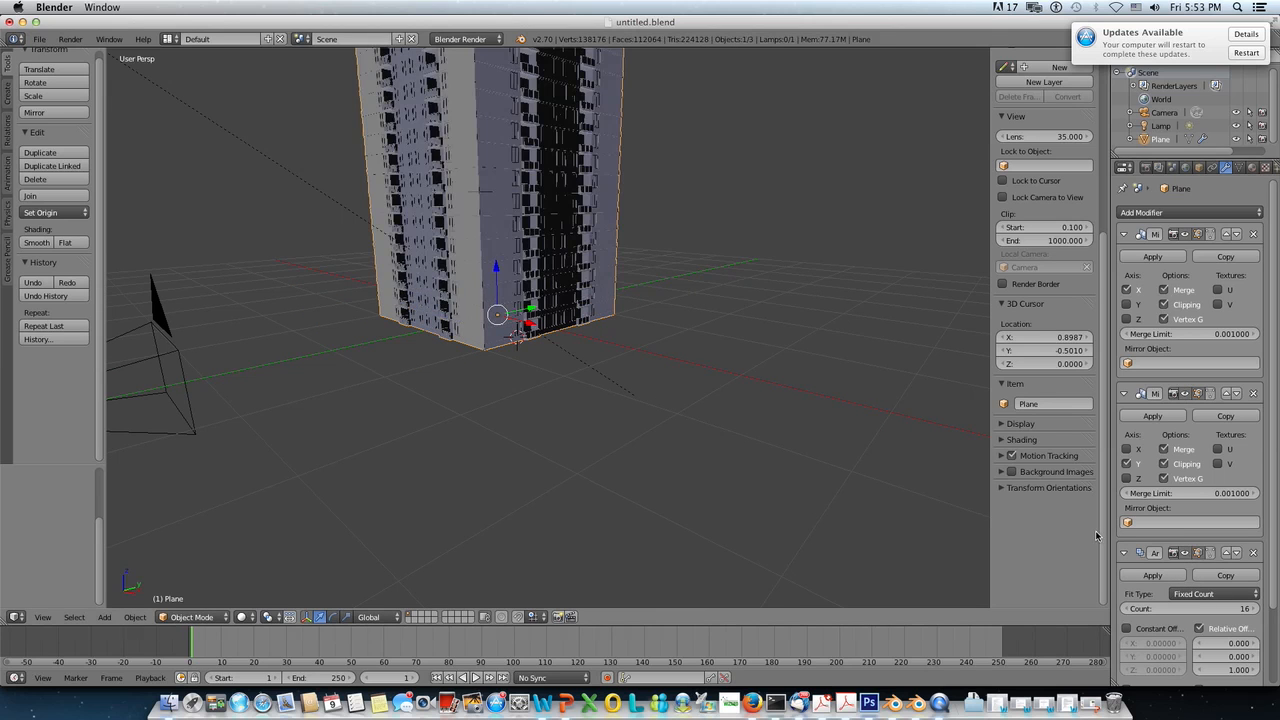
pyautogui.moveTo(822, 449); pyautogui.dragTo(759, 418, button='middle')
pyautogui.moveTo(600, 337); pyautogui.dragTo(657, 422, button='middle')
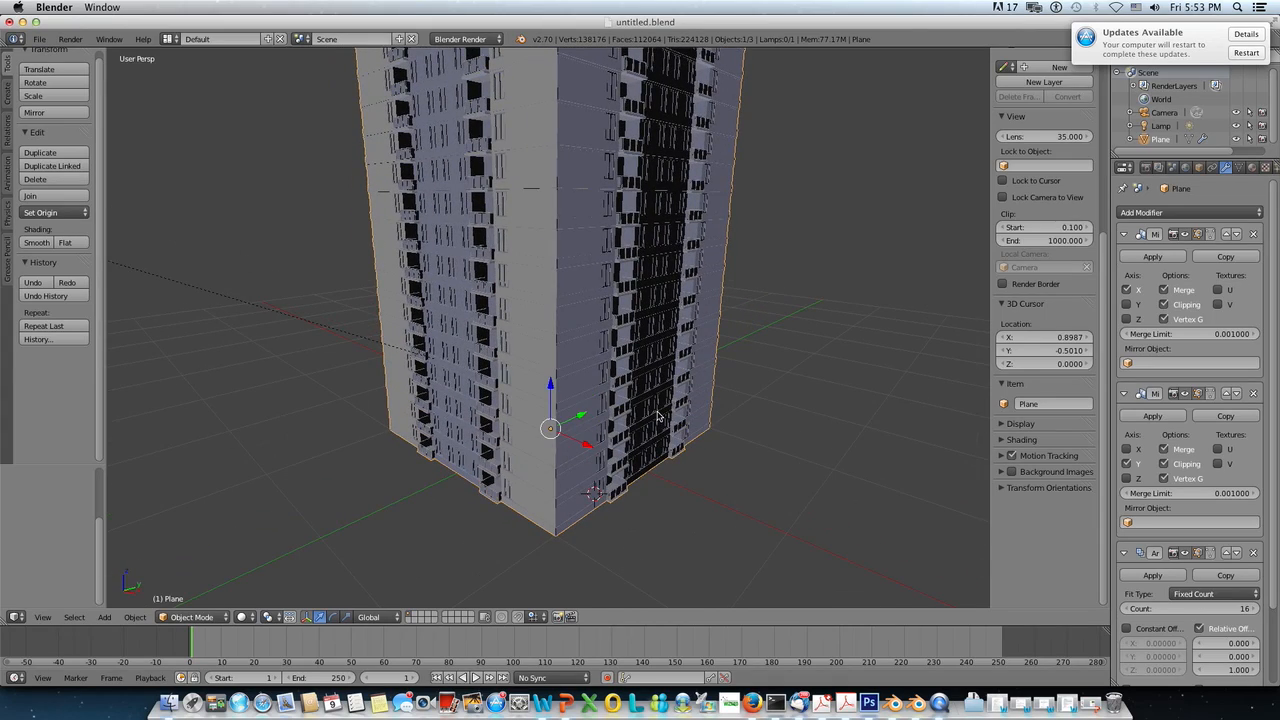
pyautogui.scroll(8, 658, 416)
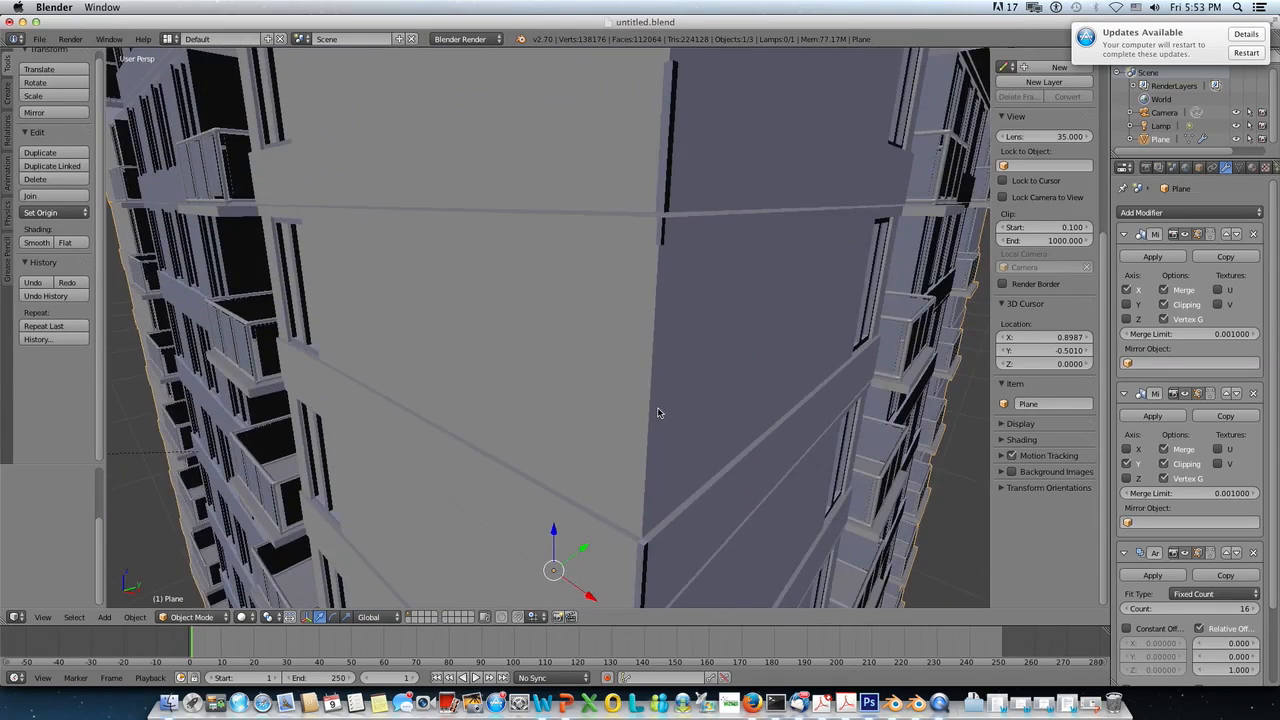
pyautogui.scroll(-6, 658, 413)
pyautogui.moveTo(658, 413); pyautogui.dragTo(655, 373, button='middle')
pyautogui.scroll(-2, 608, 353)
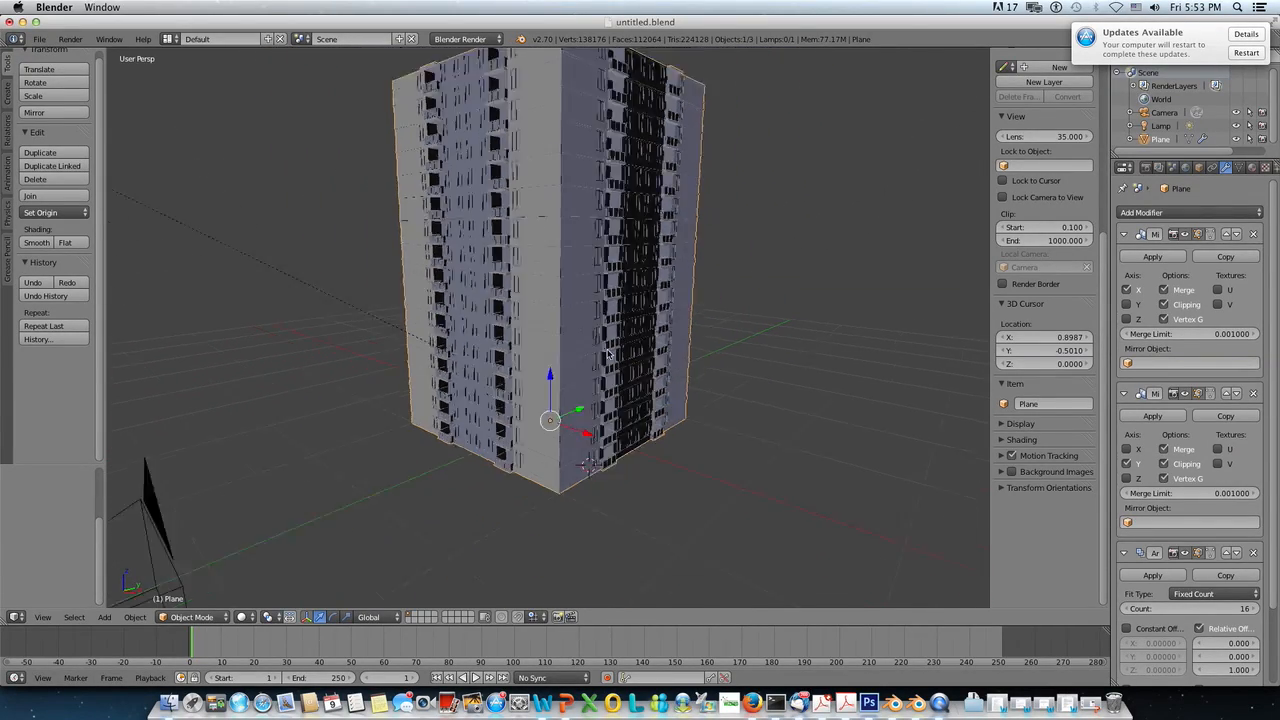
pyautogui.scroll(-1, 608, 353)
# Step: Preview the building in Rendered viewport shading and return to Solid shading
pyautogui.click(242, 617)
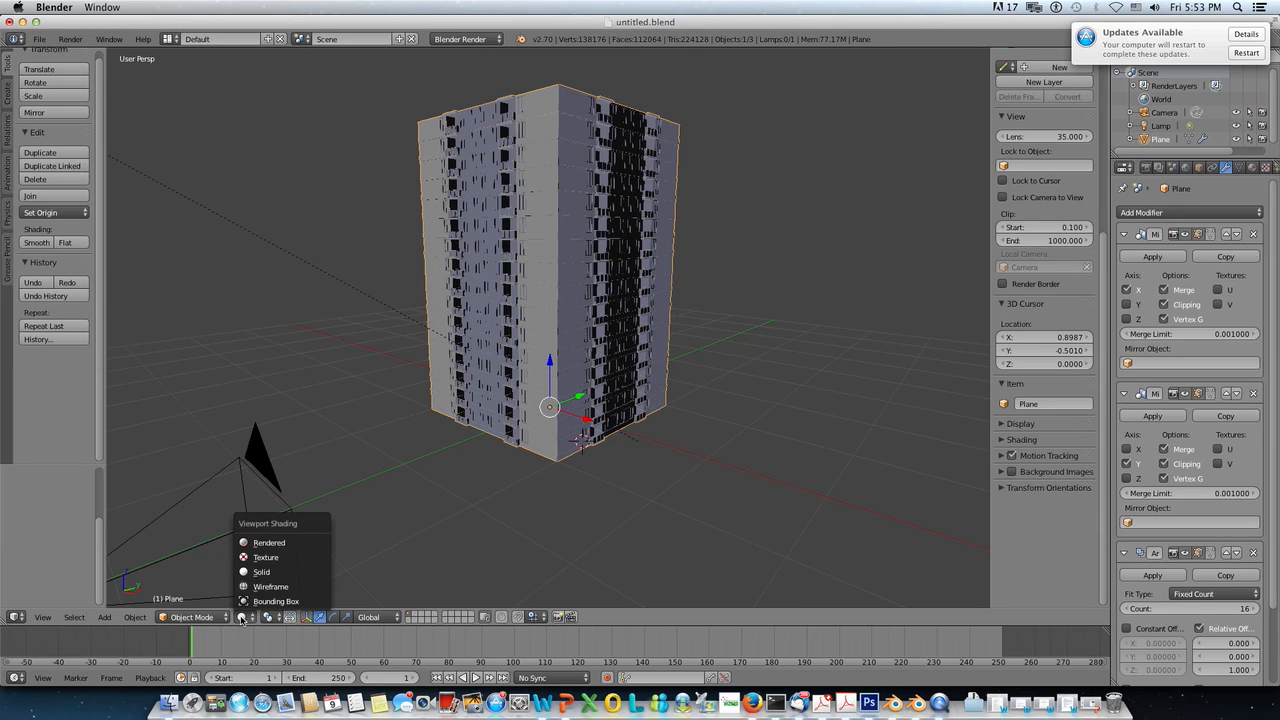
pyautogui.click(252, 545)
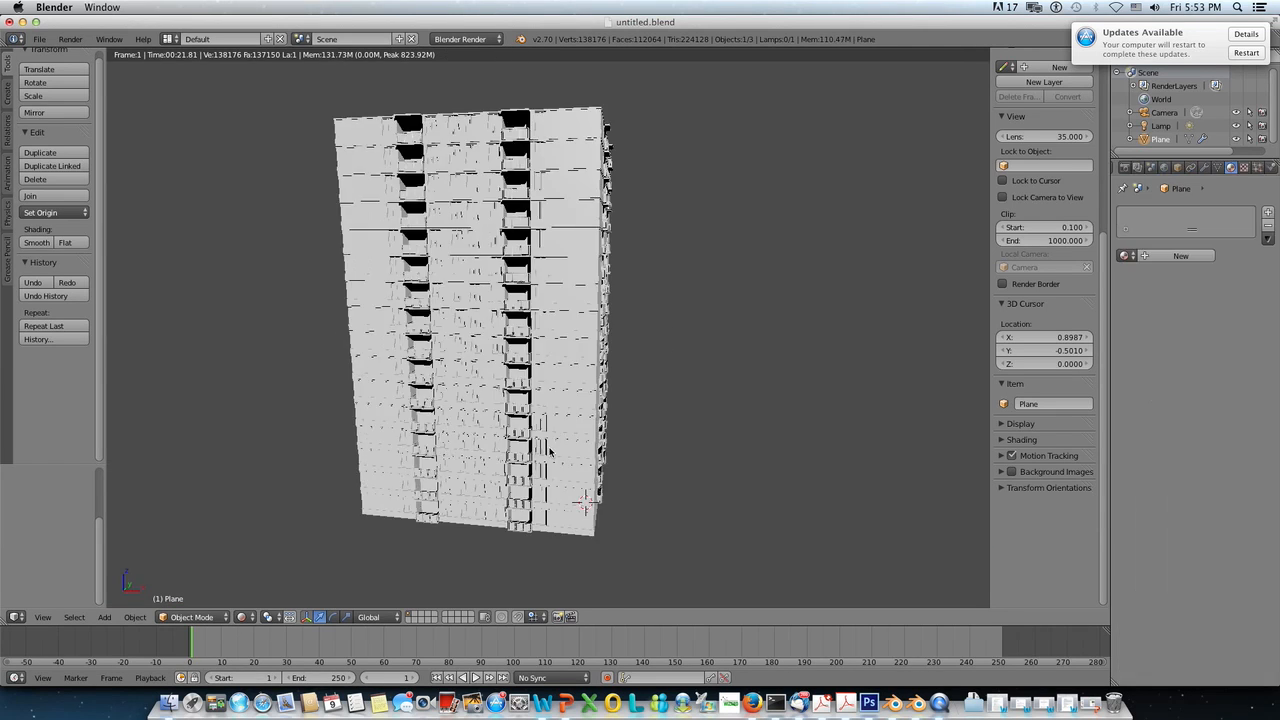
pyautogui.click(246, 621)
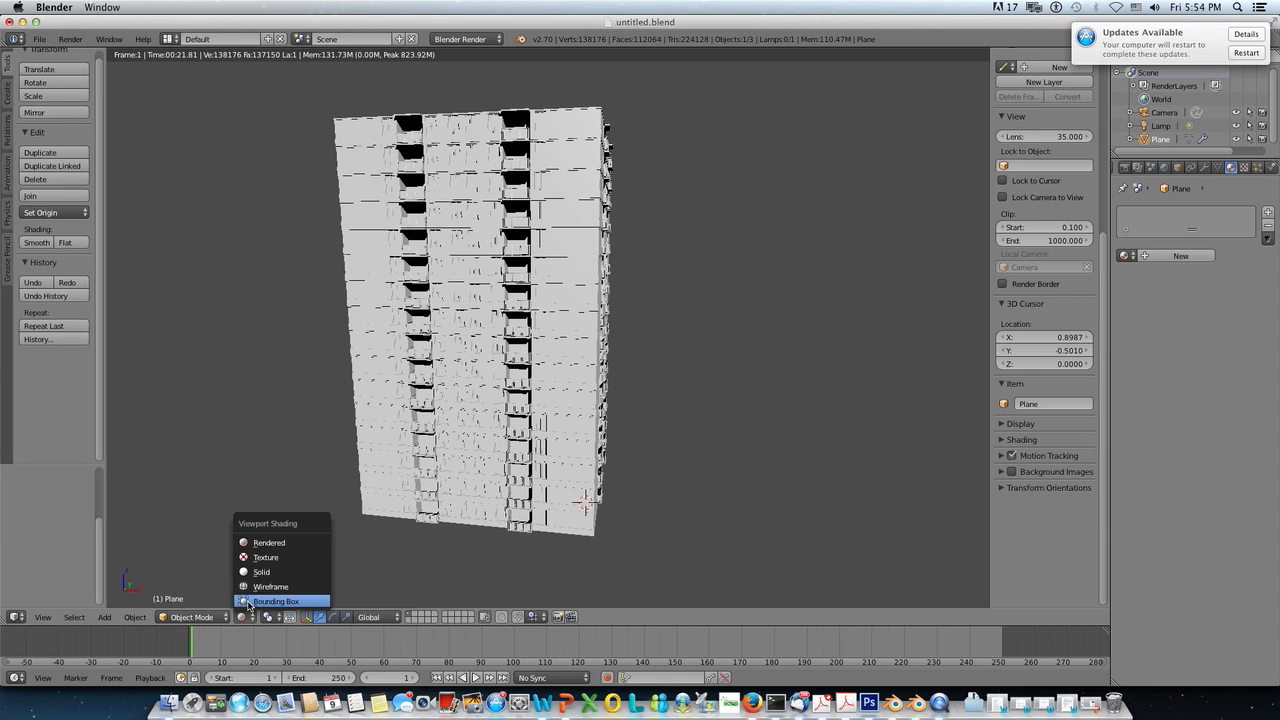
pyautogui.click(255, 579)
# Step: Examine the balconies, windows and wall bands on the tower's lower floors
pyautogui.scroll(3, 468, 466)
pyautogui.scroll(-3, 468, 466)
pyautogui.moveTo(471, 458); pyautogui.dragTo(439, 455, button='middle')
pyautogui.scroll(2, 478, 482)
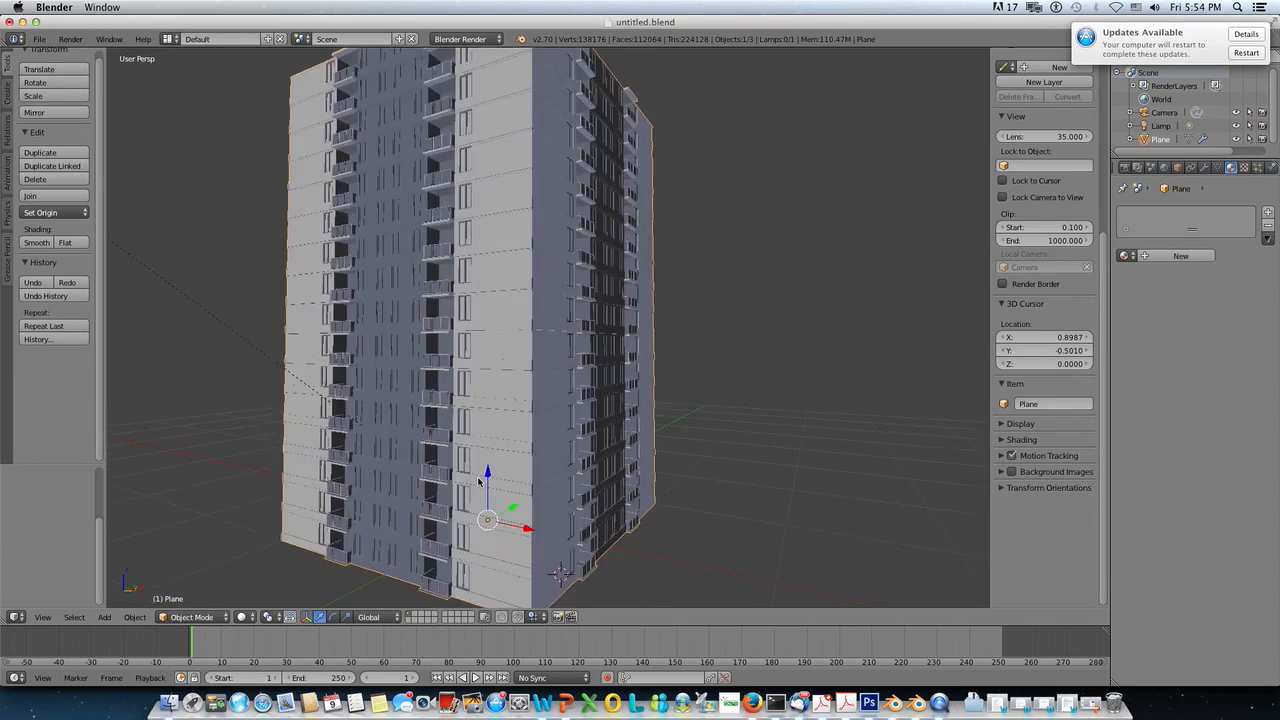
pyautogui.keyDown('shift'); pyautogui.moveTo(478, 520); pyautogui.dragTo(510, 428, button='middle'); pyautogui.keyUp('shift')
pyautogui.scroll(2, 513, 464)
pyautogui.keyDown('shift'); pyautogui.moveTo(513, 505); pyautogui.dragTo(549, 428, button='middle'); pyautogui.keyUp('shift')
pyautogui.scroll(2, 536, 449)
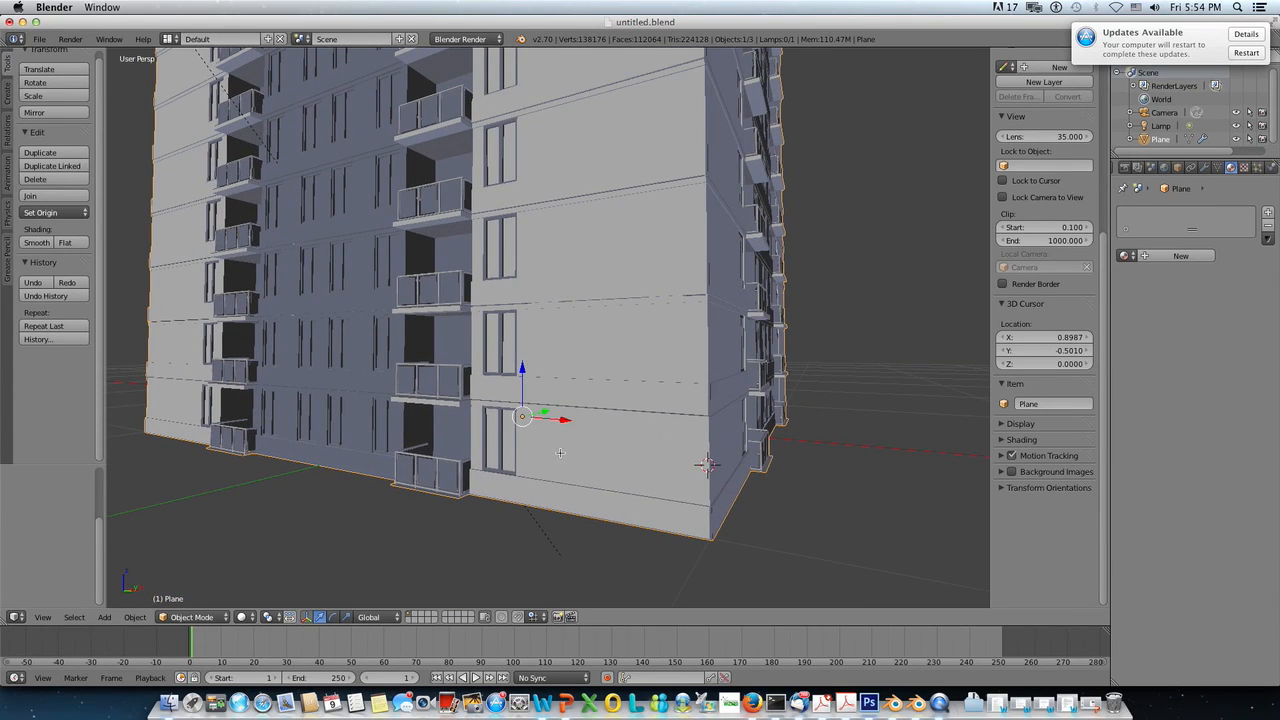
# Step: Select the entire base mesh in Edit Mode and give it a new material named pereti
pyautogui.press('Tab')
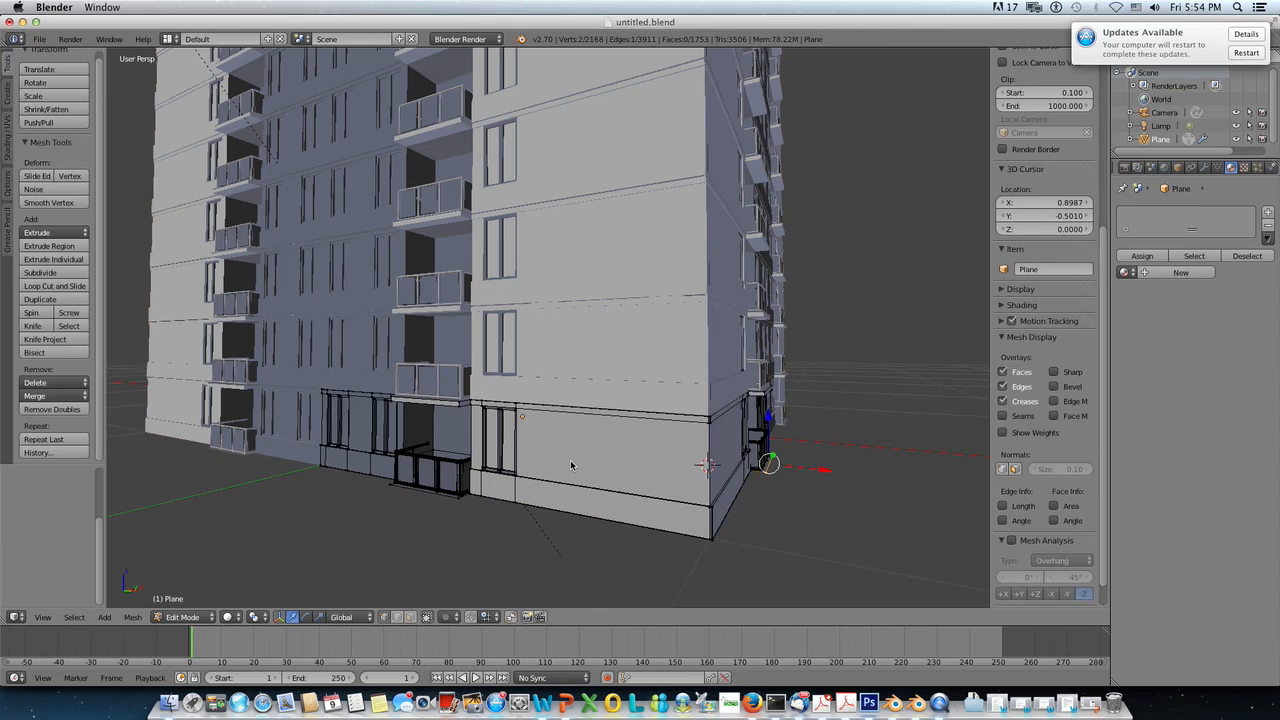
pyautogui.press('Tab')
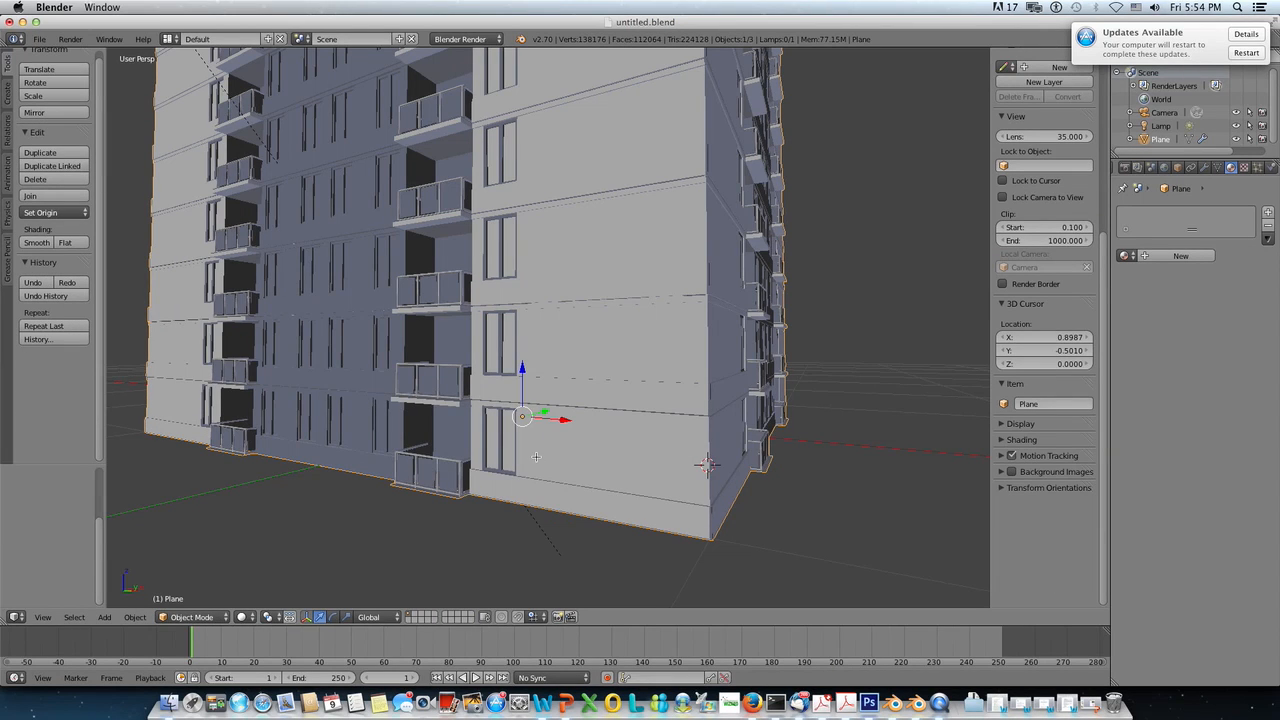
pyautogui.press('Tab')
pyautogui.scroll(-3, 536, 457)
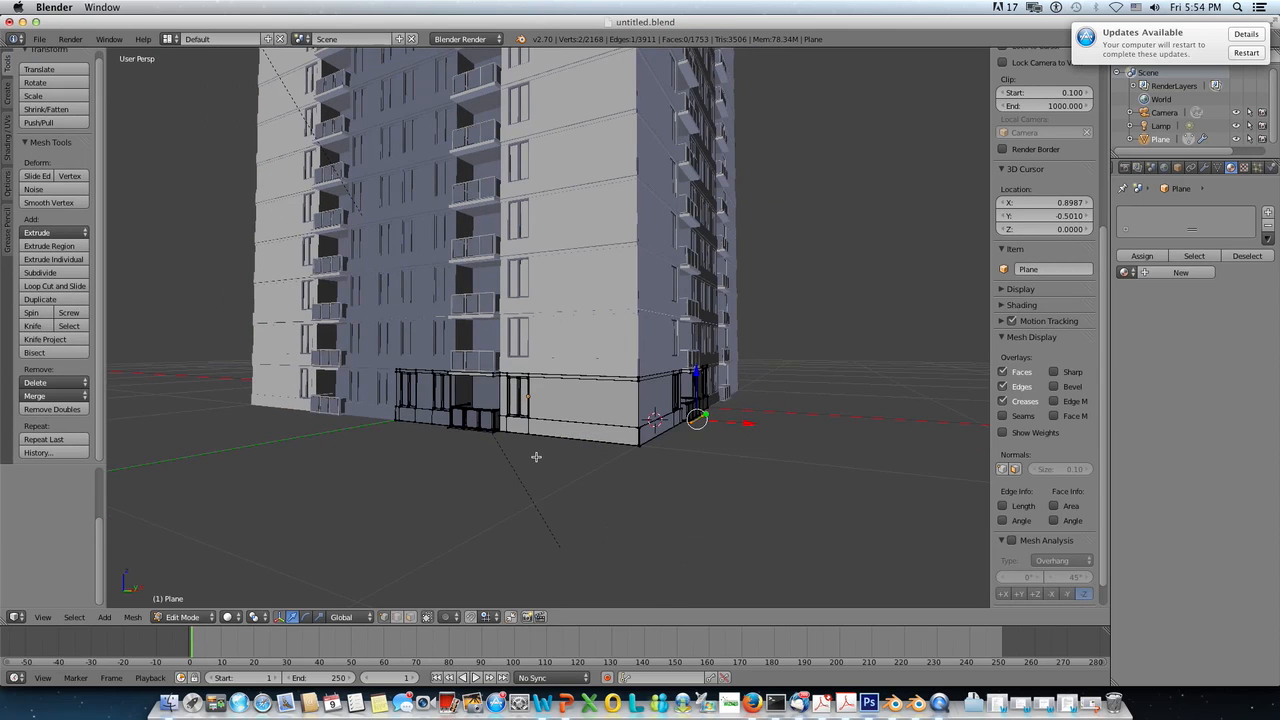
pyautogui.press('a')
pyautogui.press('a')
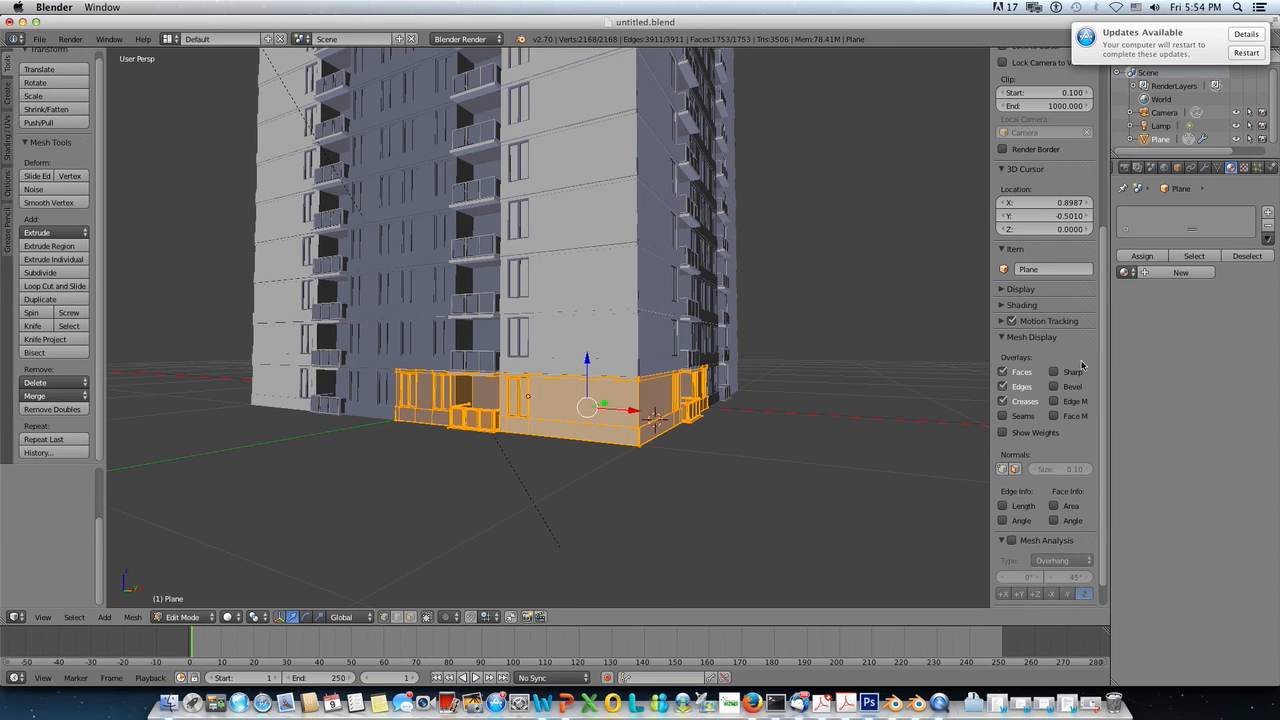
pyautogui.click(1181, 272)
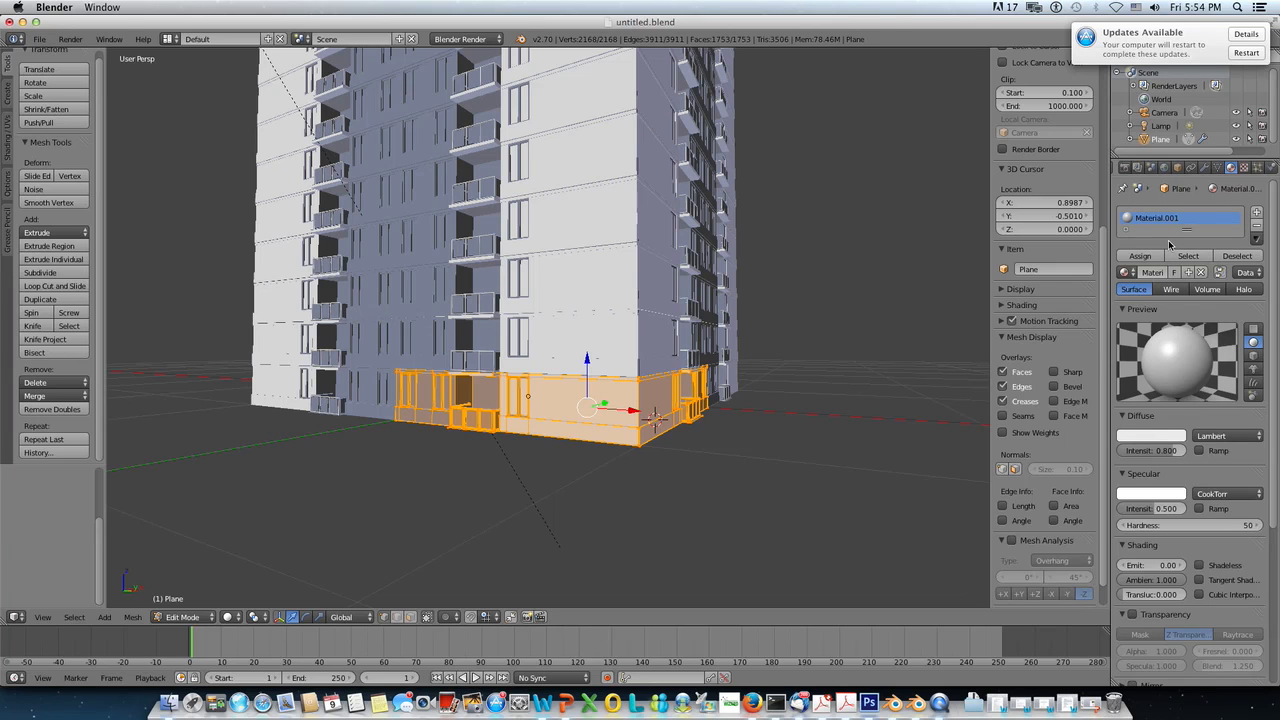
pyautogui.doubleClick(1150, 272)
pyautogui.press('BackSpace')
pyautogui.write('pereti')
pyautogui.press('Return')
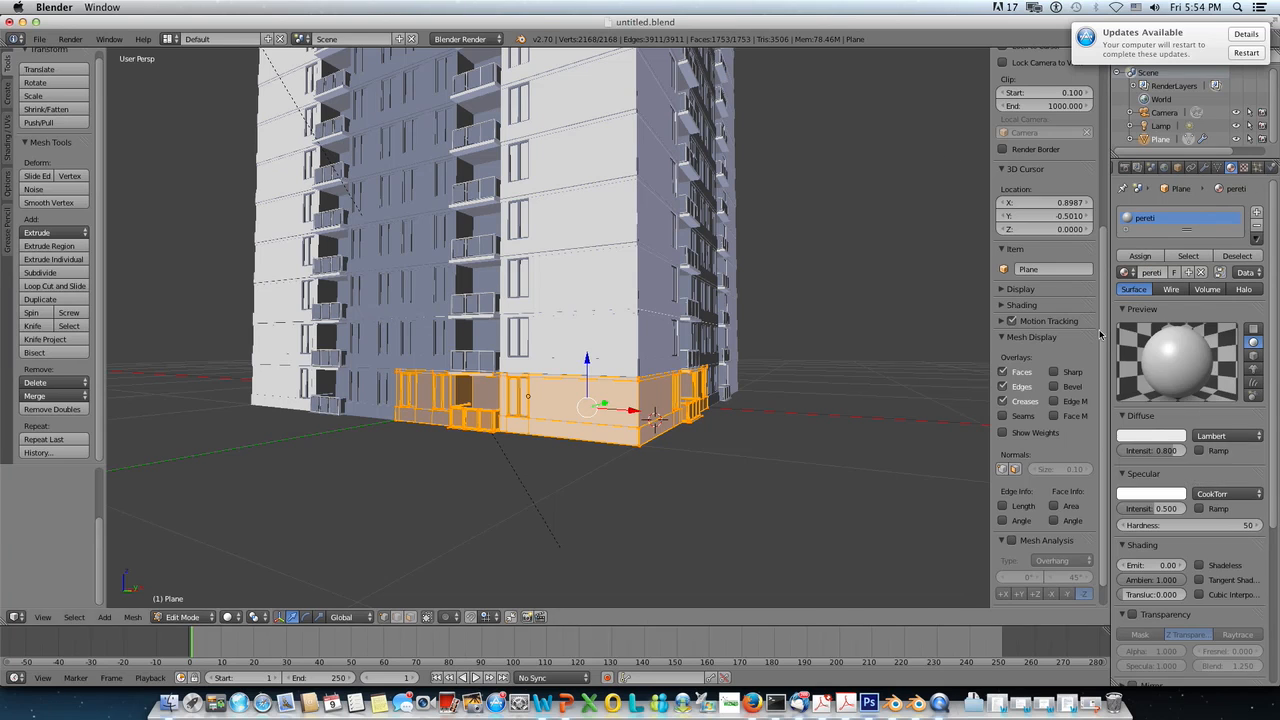
# Step: Switch the render engine to Cycles Render and enable nodes for the pereti material
pyautogui.click(468, 41)
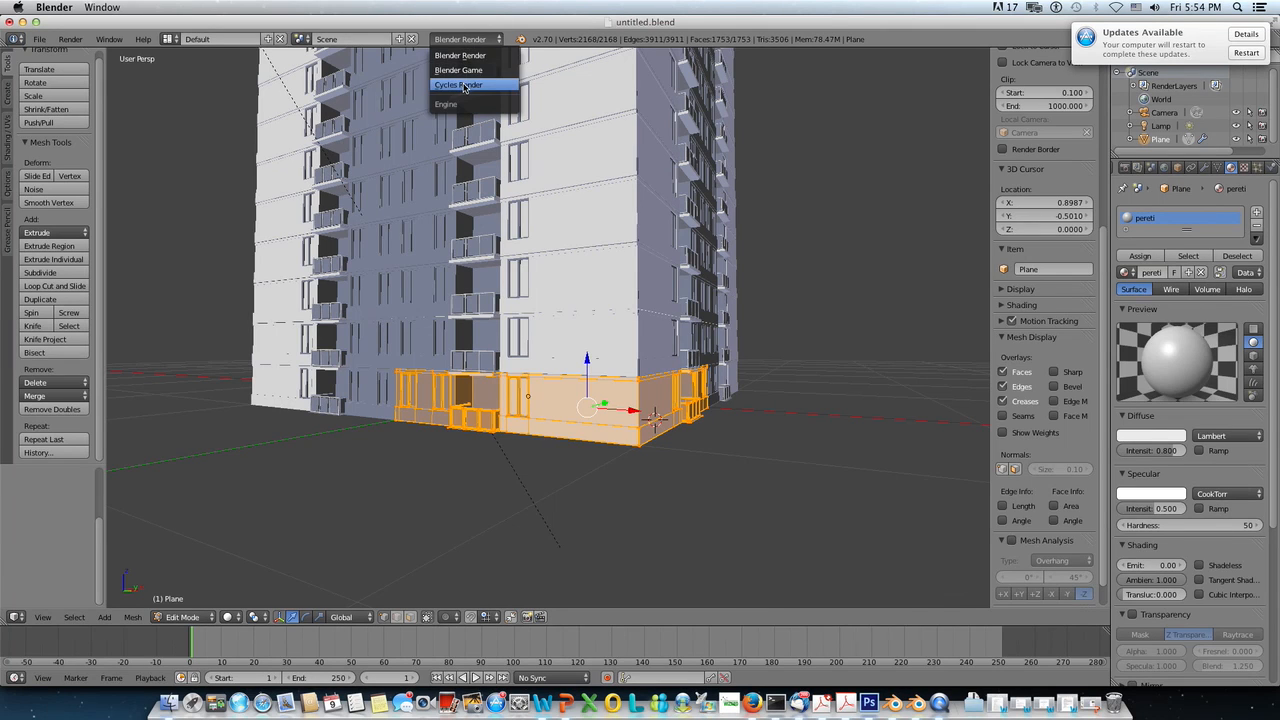
pyautogui.click(459, 86)
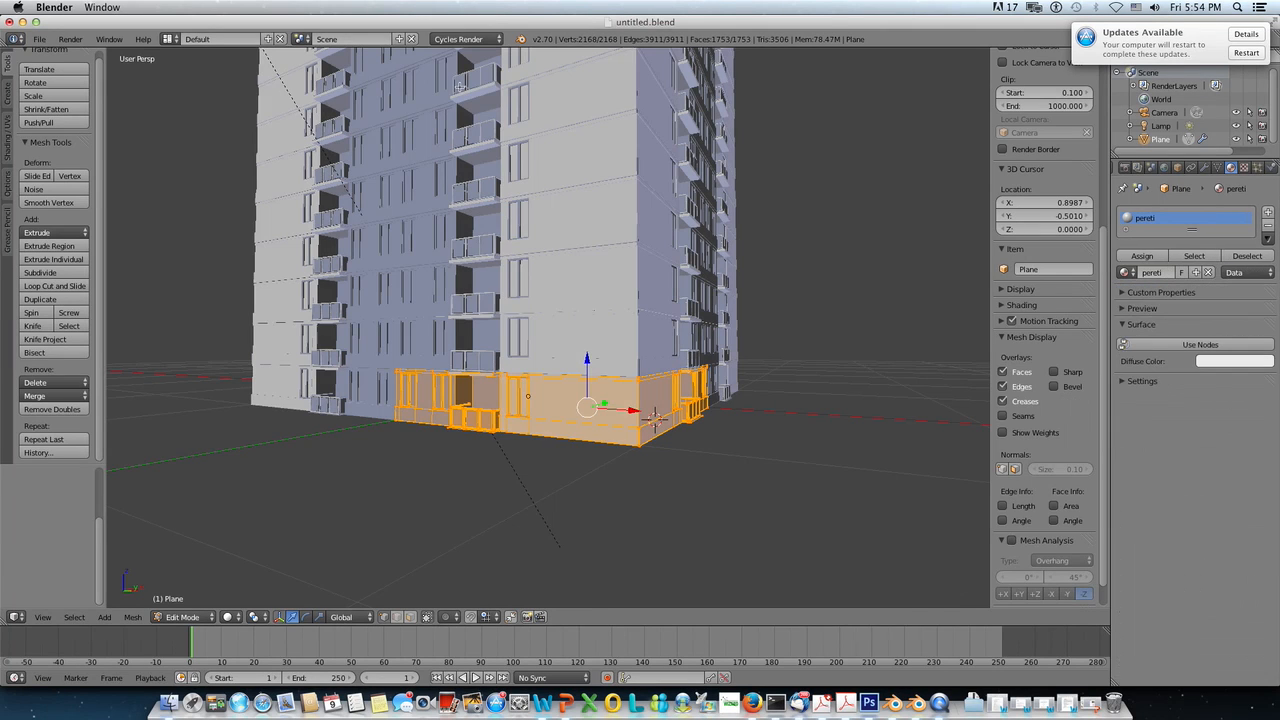
pyautogui.click(1181, 346)
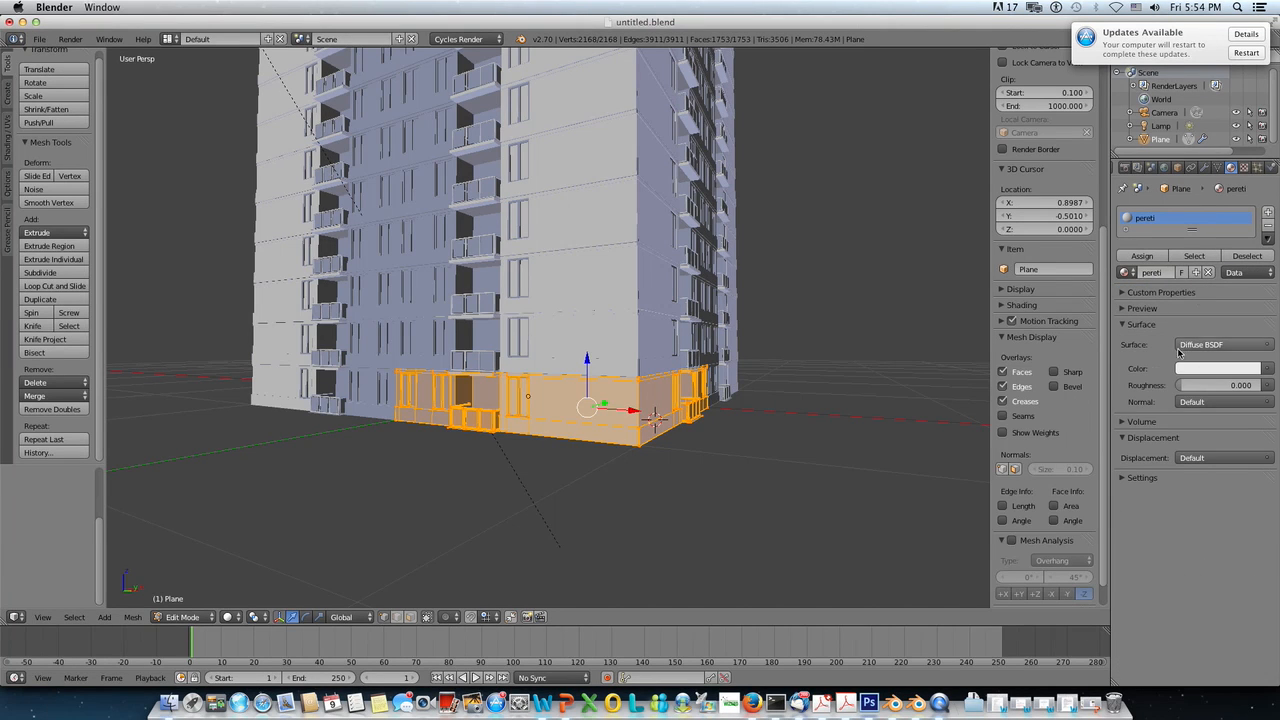
# Step: Set the diffuse colour of the pereti material to a sandy brown
pyautogui.click(1196, 369)
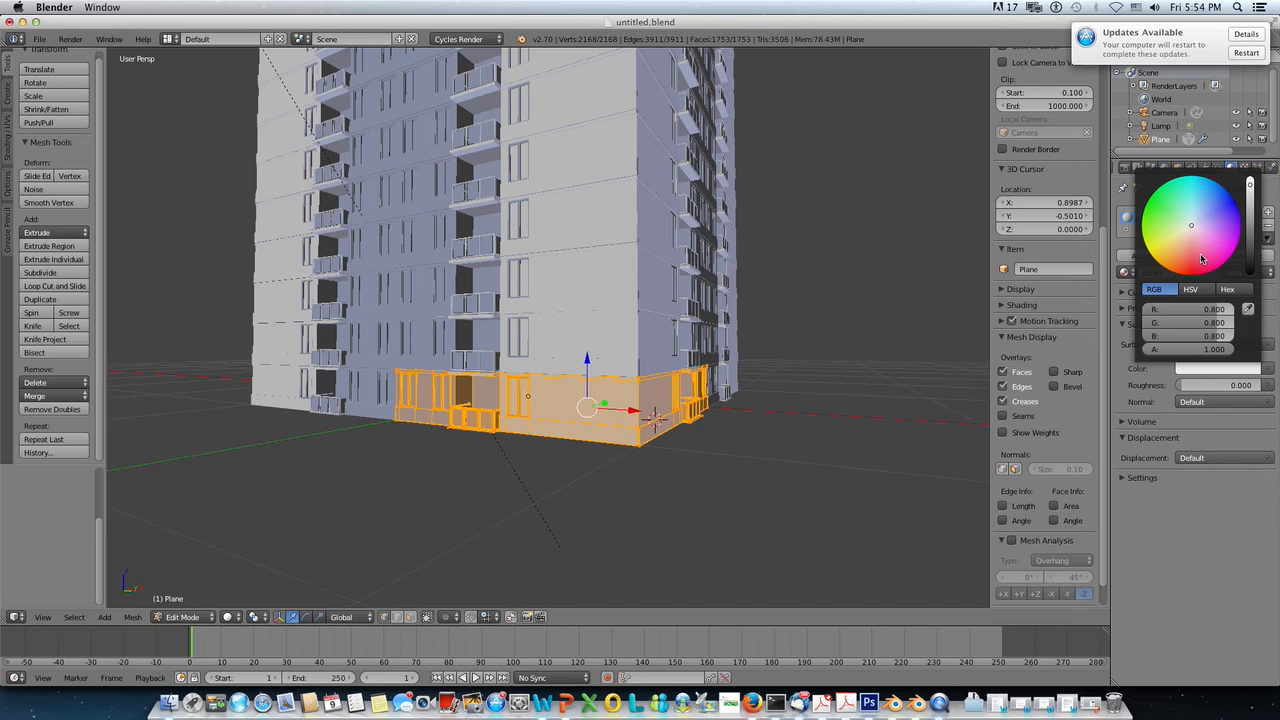
pyautogui.moveTo(1191, 230); pyautogui.dragTo(1170, 254)
pyautogui.moveTo(1250, 193); pyautogui.dragTo(1250, 212)
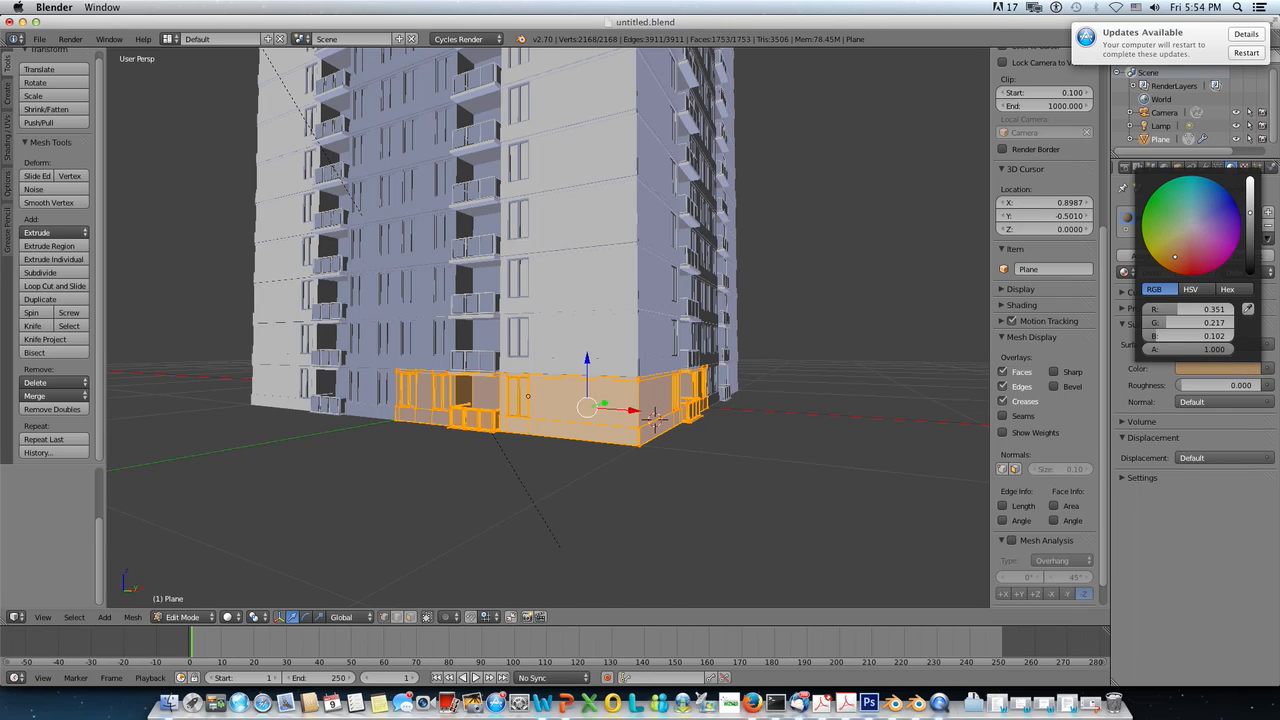
pyautogui.moveTo(1178, 252); pyautogui.dragTo(1173, 258)
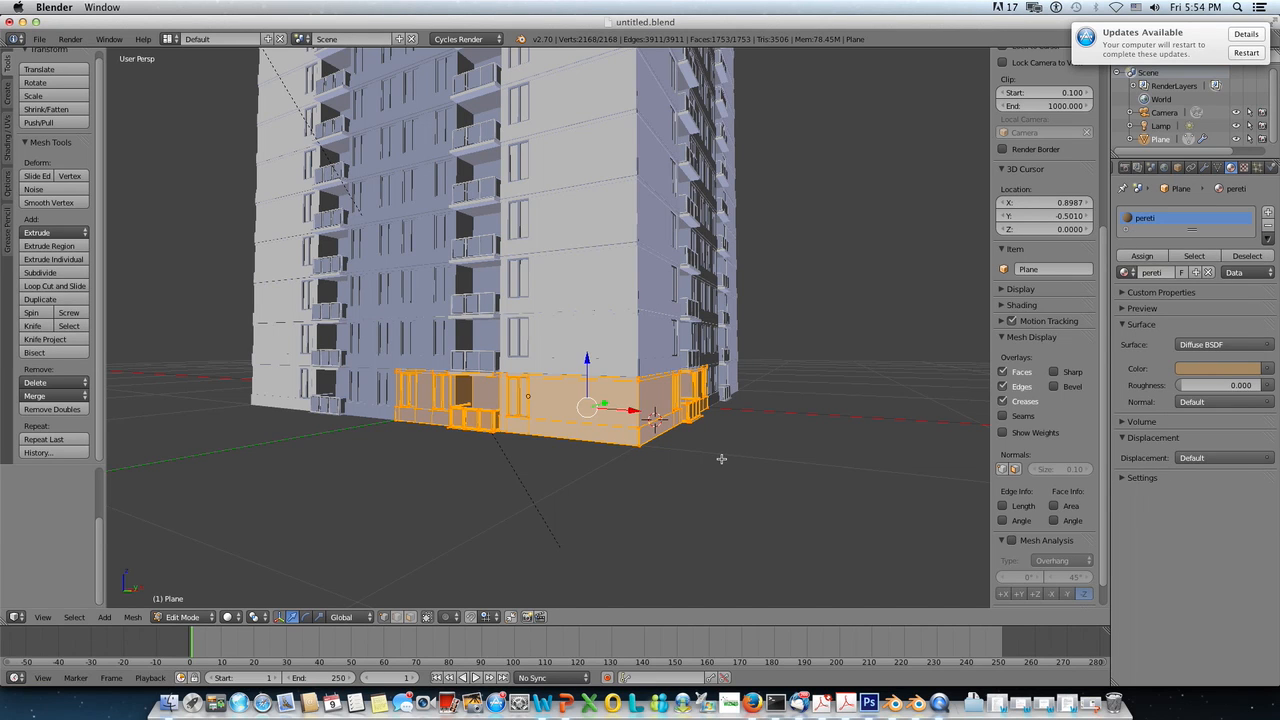
# Step: Switch to face selection mode and deselect the whole ground-floor mesh
pyautogui.scroll(5, 686, 449)
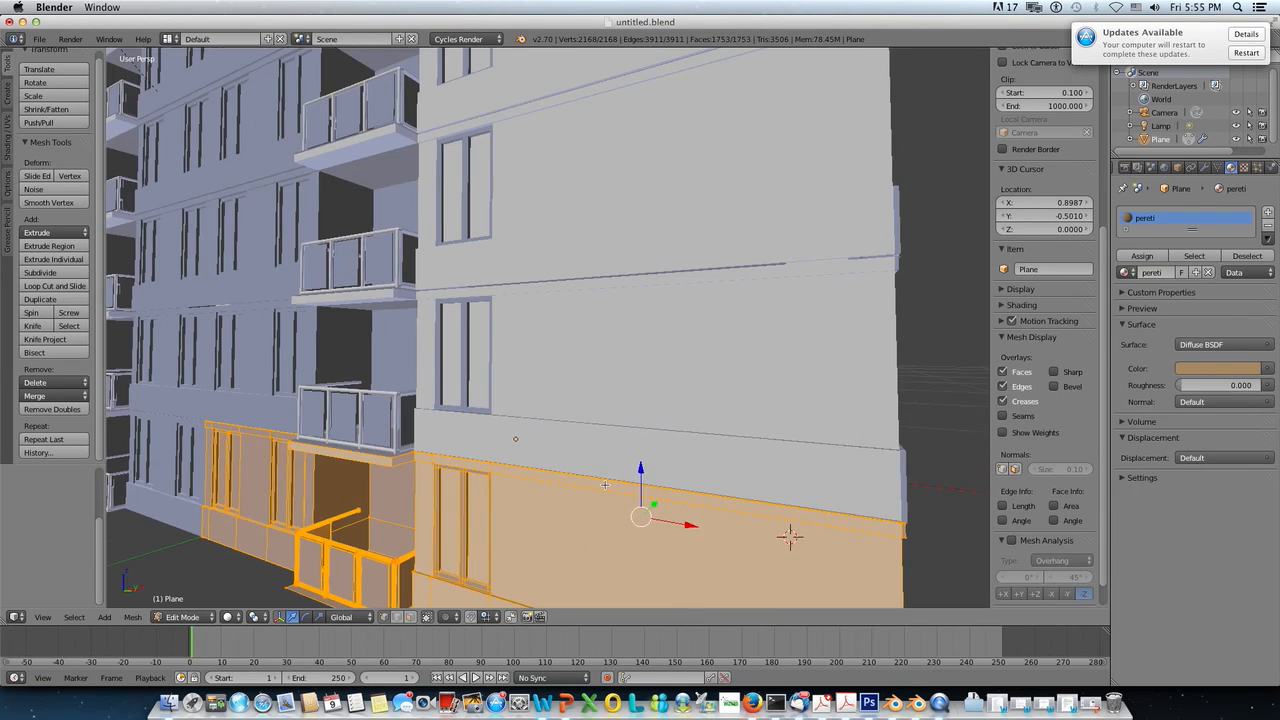
pyautogui.scroll(-5, 605, 484)
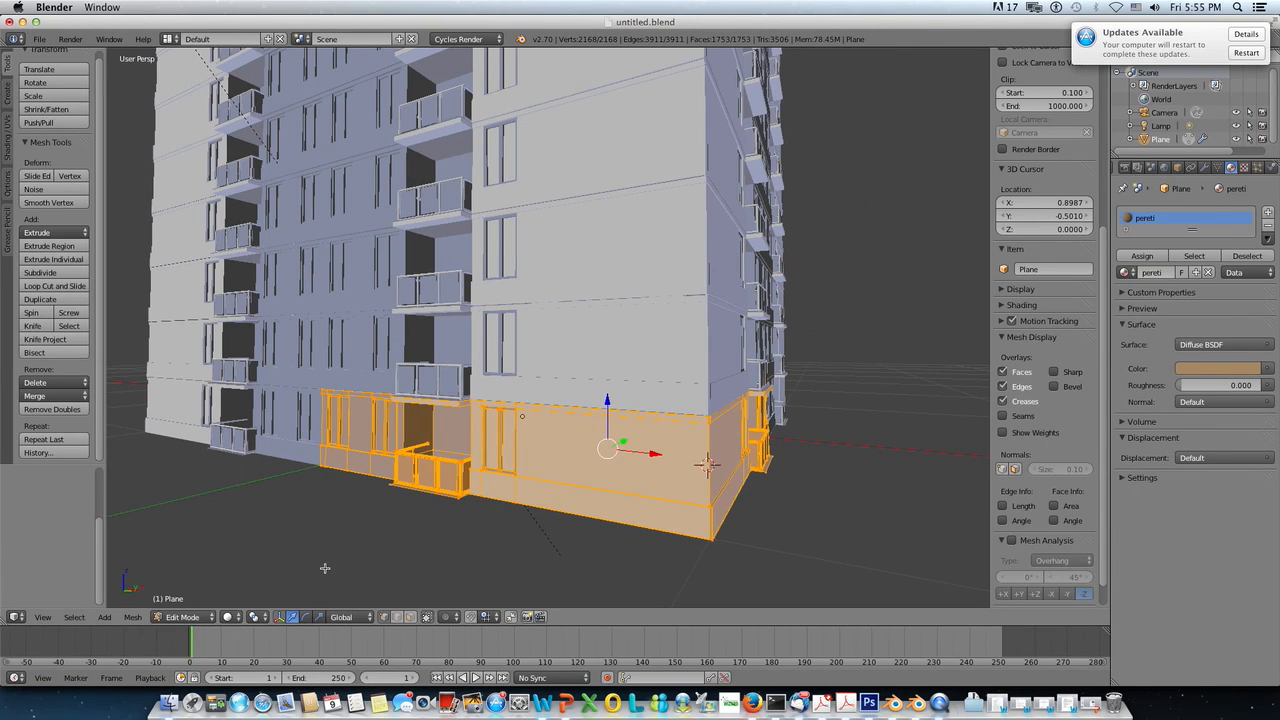
pyautogui.click(410, 619)
pyautogui.press('a')
pyautogui.moveTo(480, 502); pyautogui.dragTo(503, 500, button='middle')
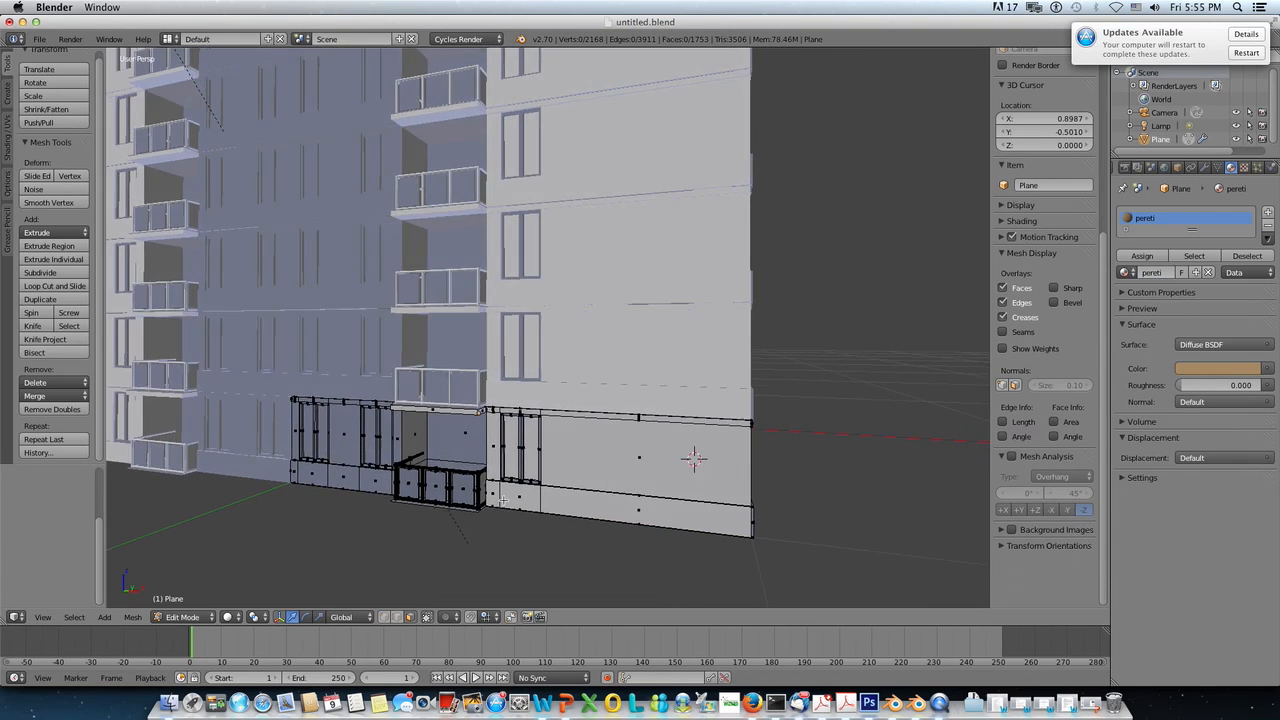
pyautogui.scroll(4, 502, 499)
pyautogui.scroll(-2, 443, 510)
pyautogui.moveTo(423, 507); pyautogui.dragTo(452, 490, button='middle')
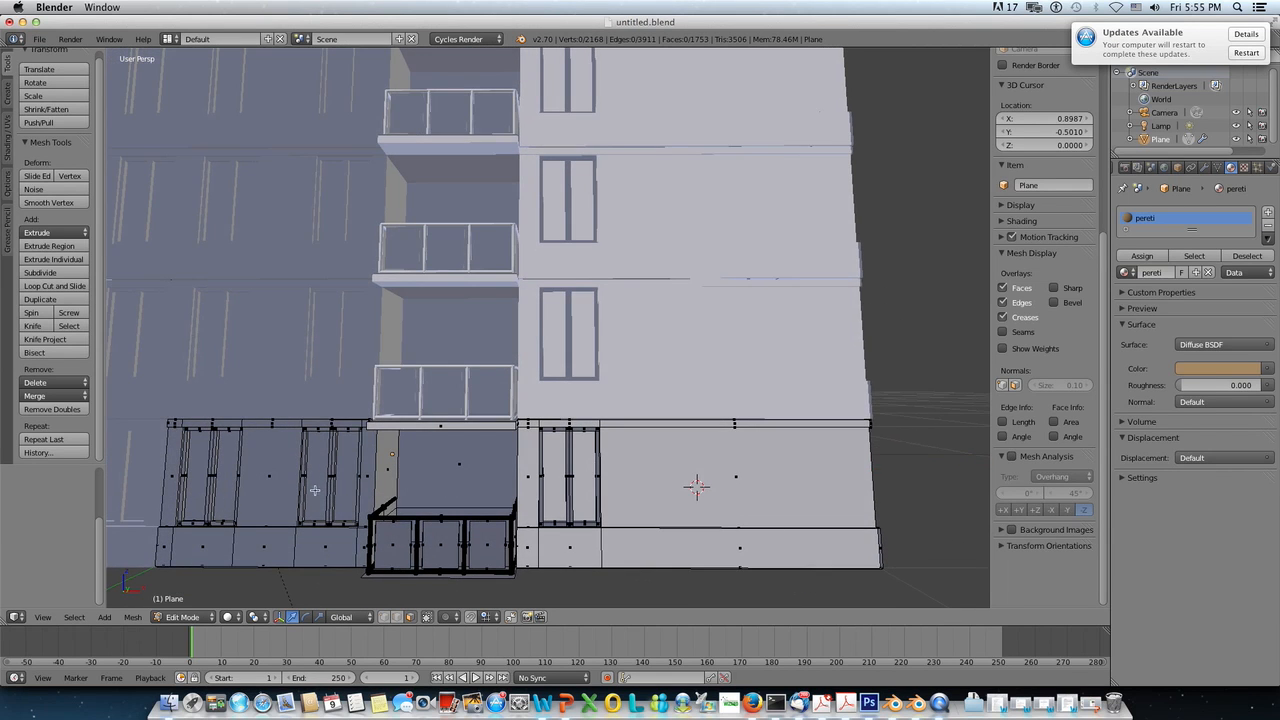
# Step: Select the glass faces of the three ground-floor windows on this facade, plus the middle balcony railing panel's front face
pyautogui.rightClick(346, 475)
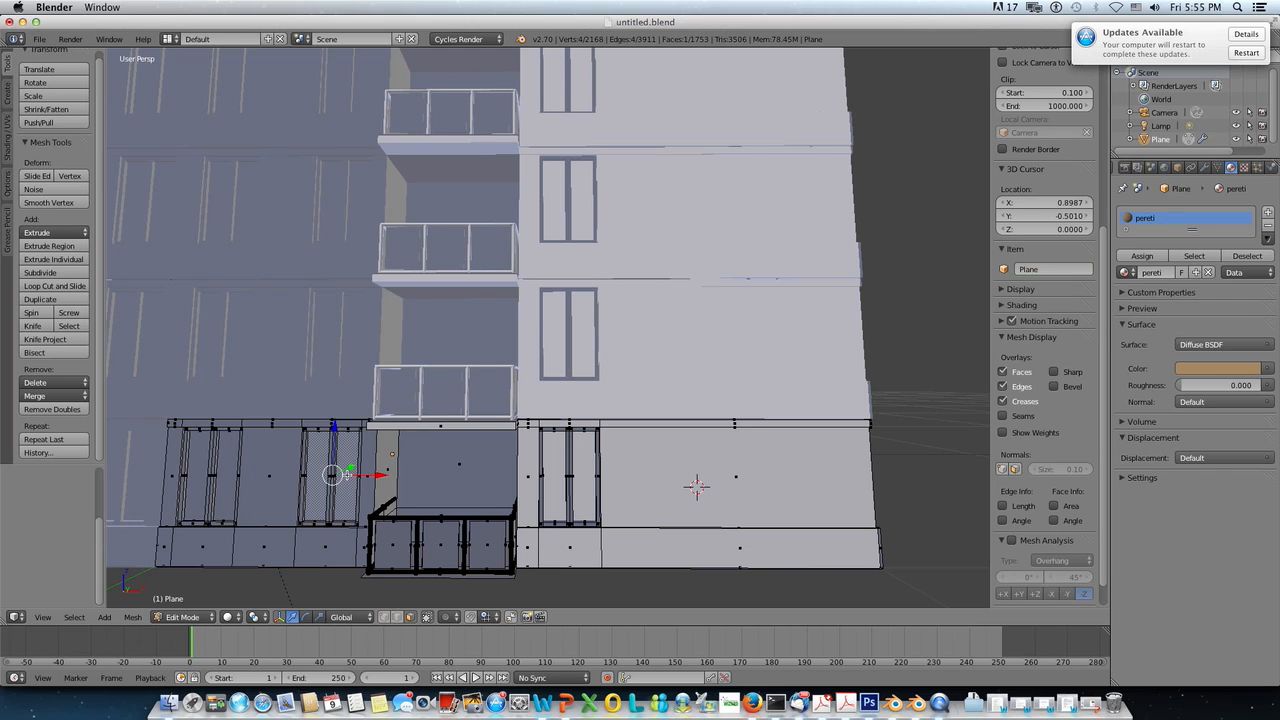
pyautogui.keyDown('shift'); pyautogui.rightClick(222, 475); pyautogui.keyUp('shift')
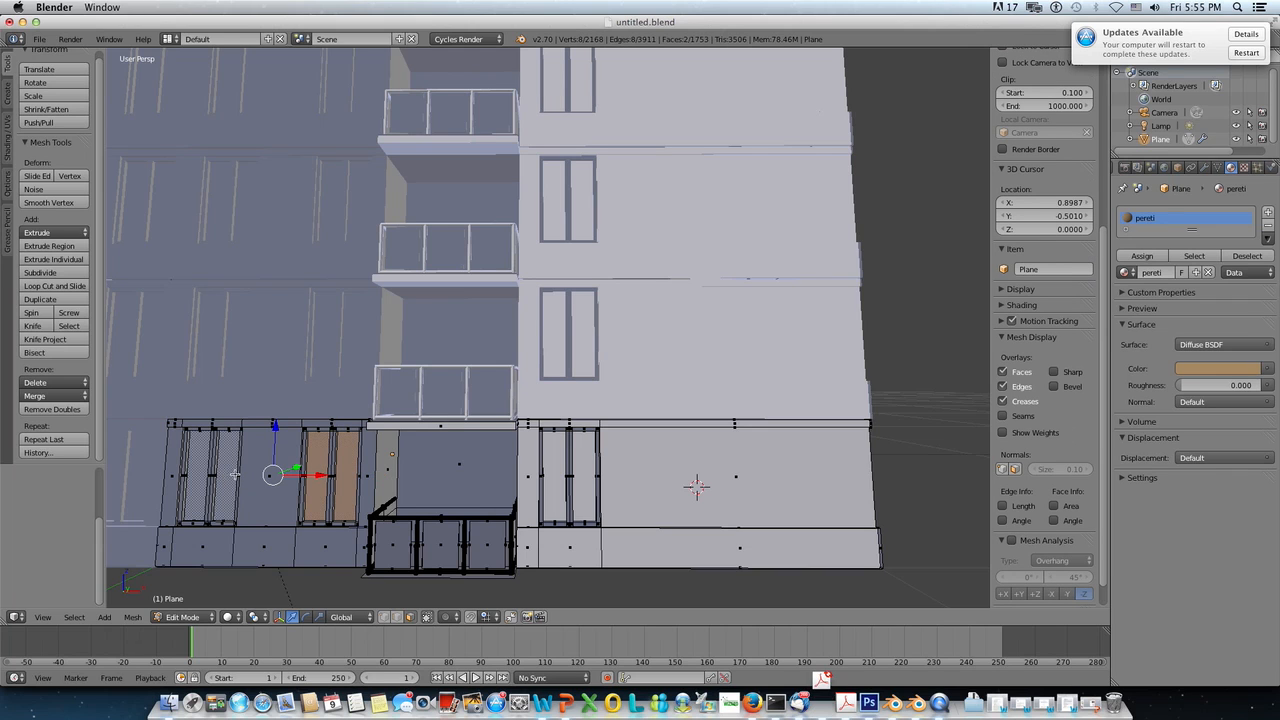
pyautogui.keyDown('shift'); pyautogui.rightClick(550, 488); pyautogui.keyUp('shift')
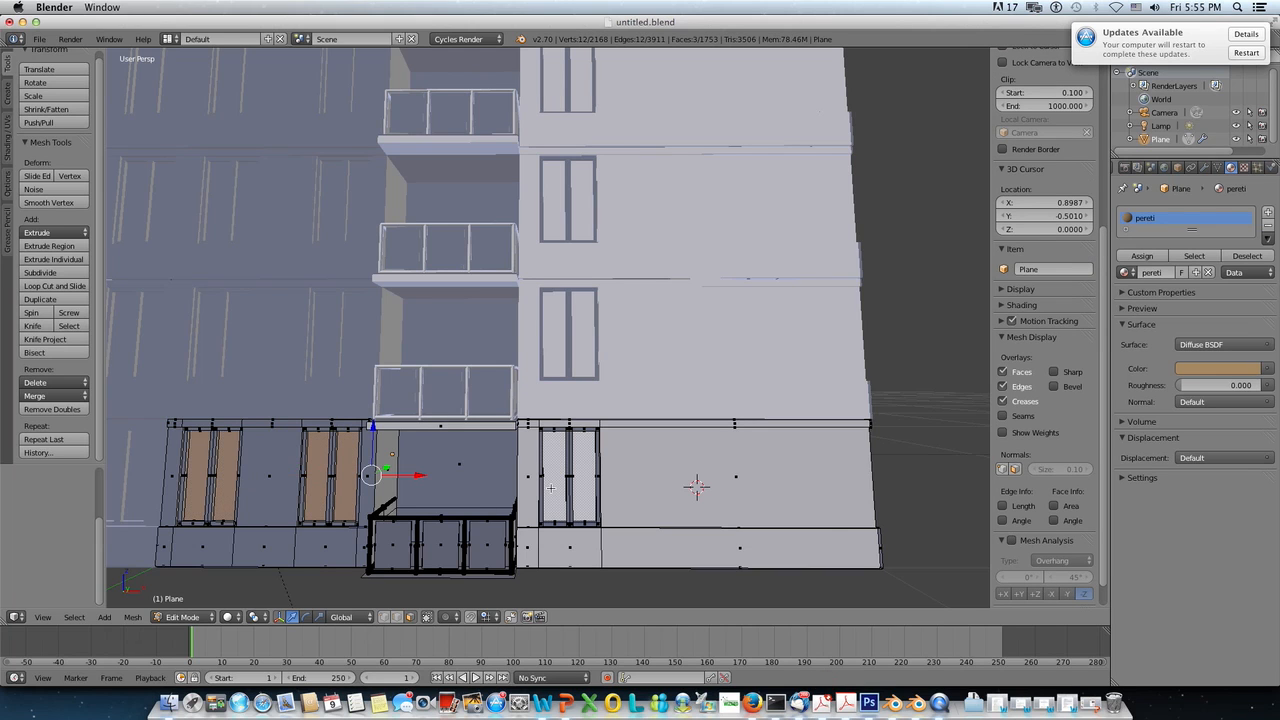
pyautogui.keyDown('shift'); pyautogui.rightClick(438, 546); pyautogui.keyUp('shift')
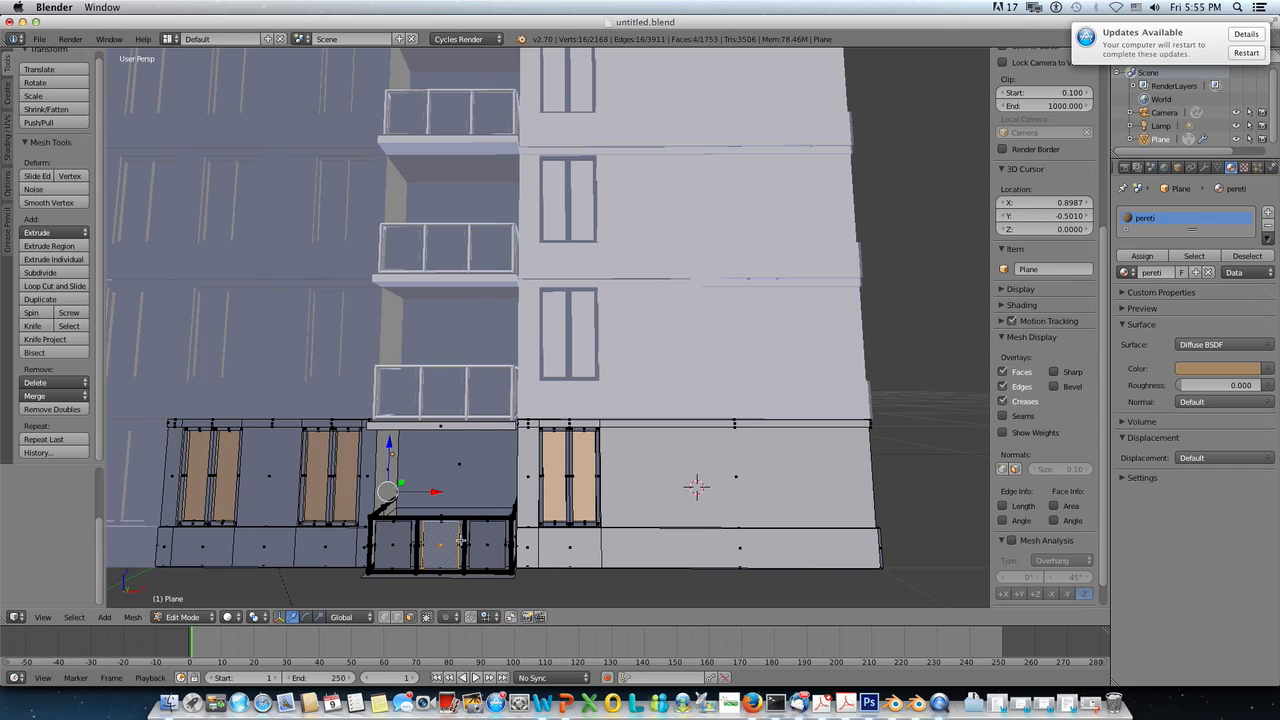
pyautogui.press('l')
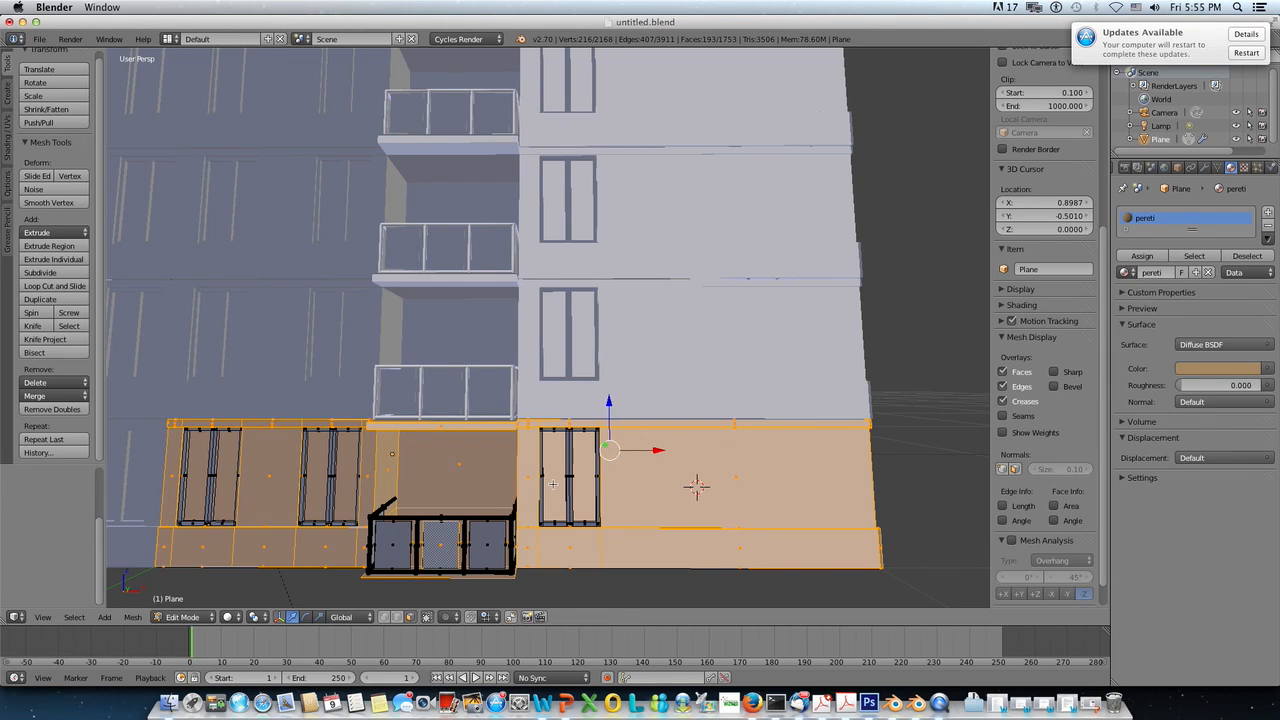
pyautogui.hotkey('ctrl', 'z')
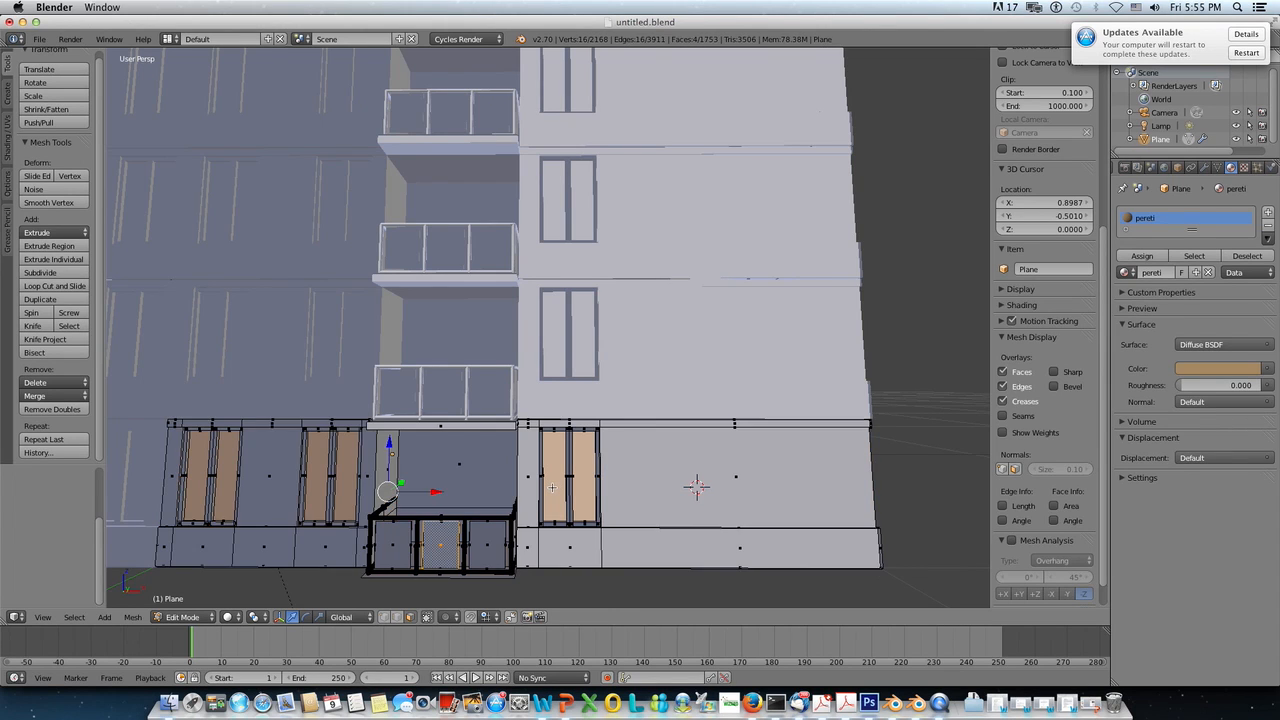
pyautogui.press('l')
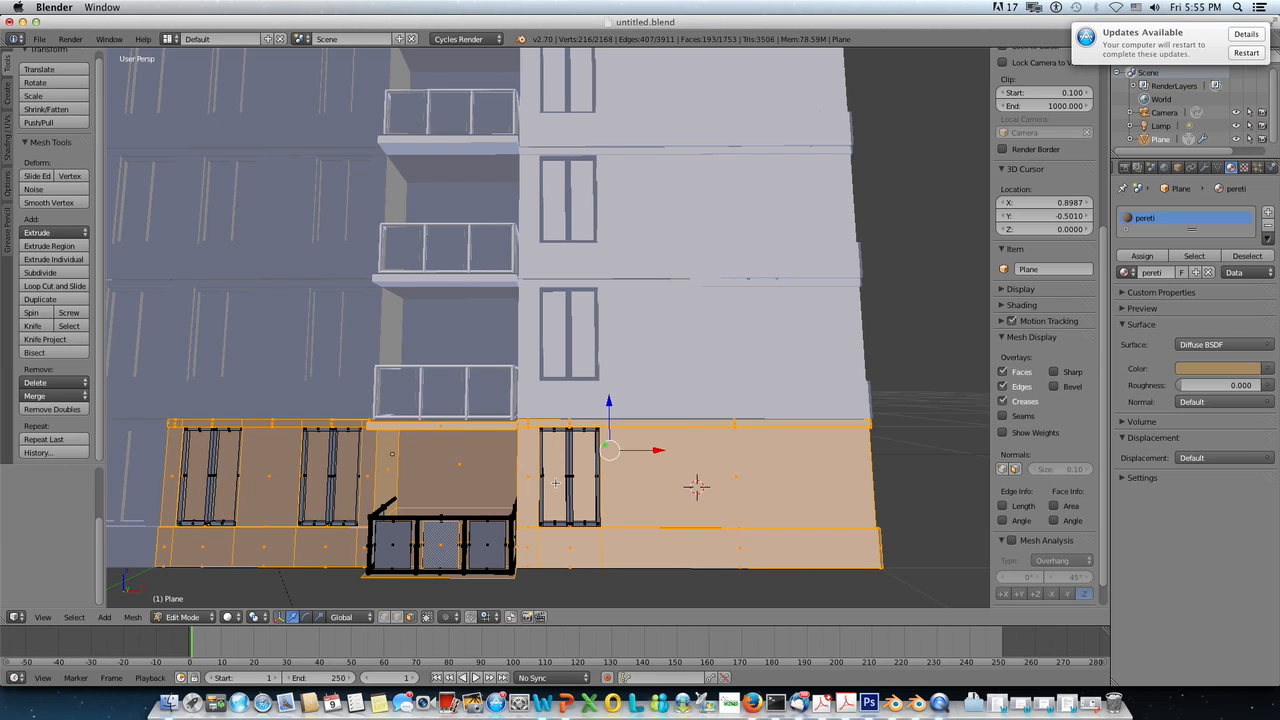
pyautogui.scroll(4, 564, 475)
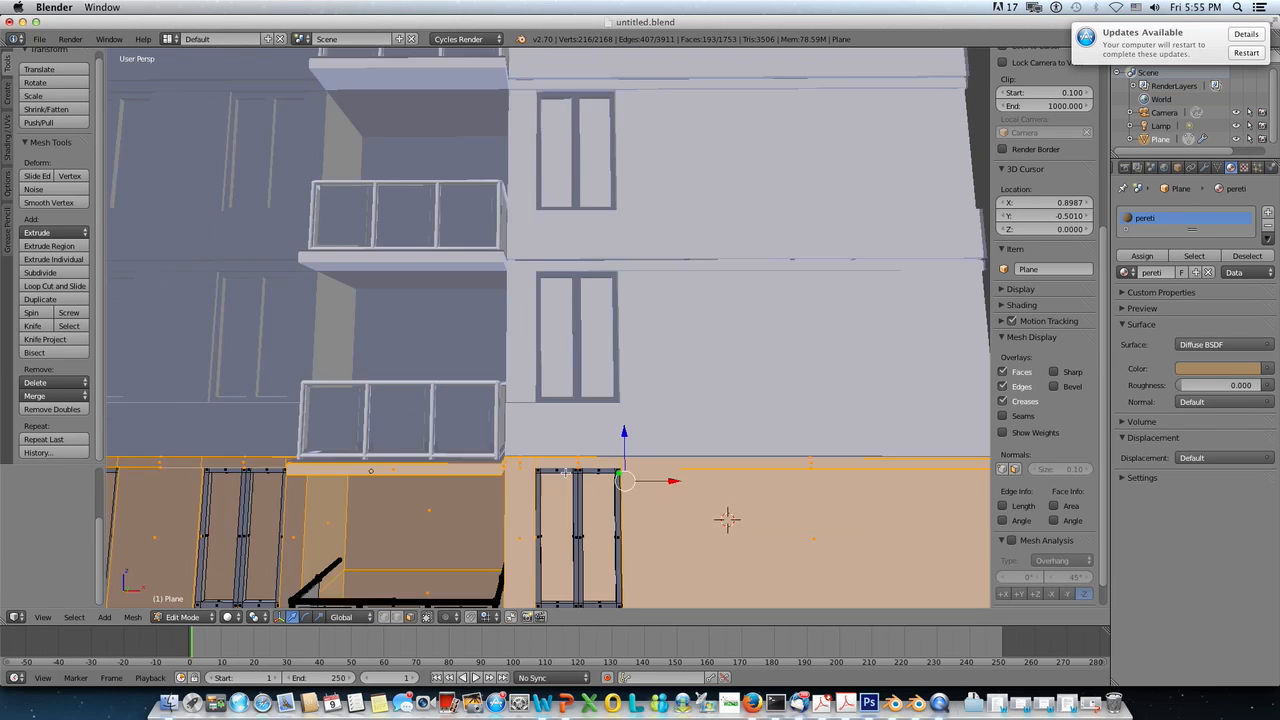
pyautogui.scroll(-4, 570, 496)
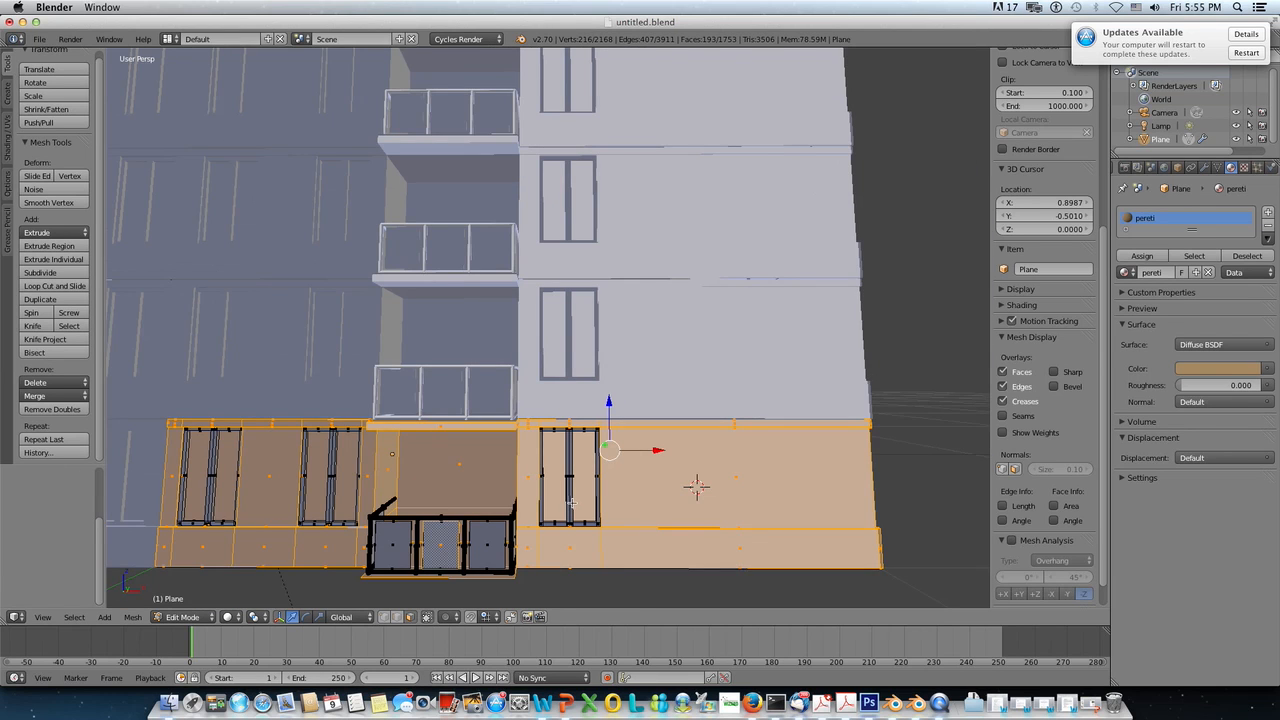
pyautogui.keyDown('shift'); pyautogui.moveTo(571, 502); pyautogui.dragTo(591, 482, button='middle'); pyautogui.keyUp('shift')
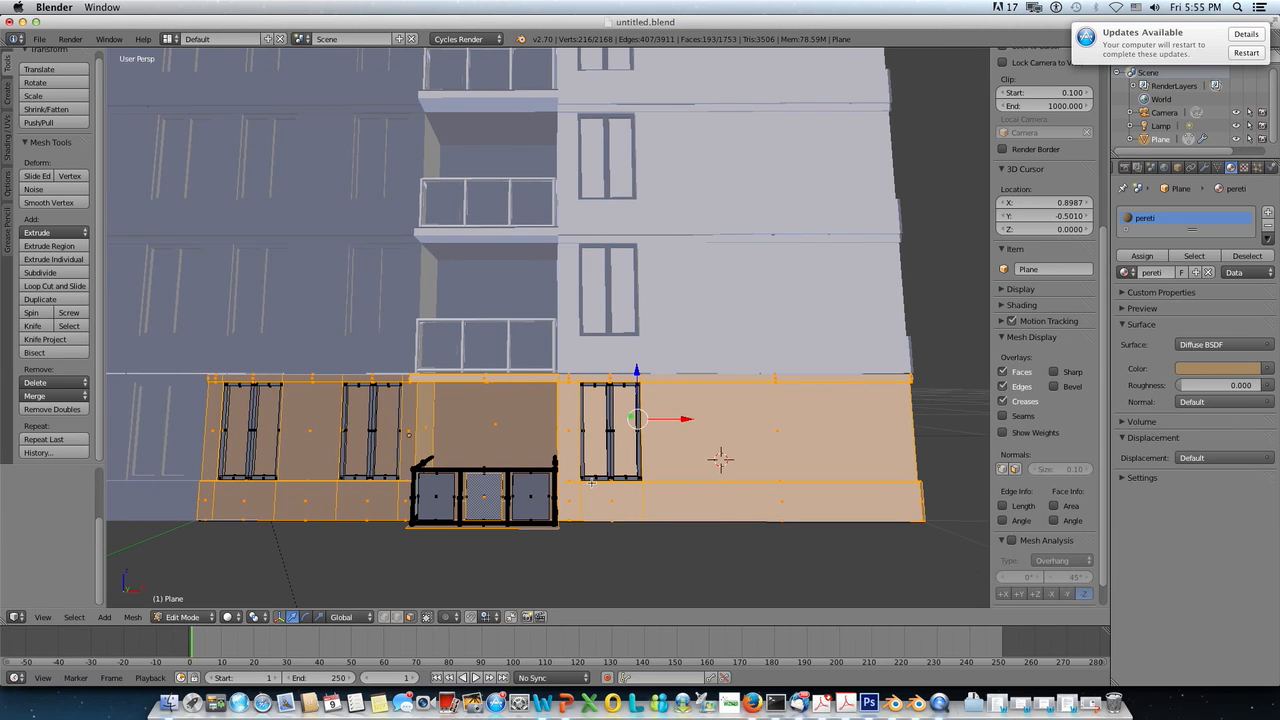
pyautogui.scroll(2, 591, 482)
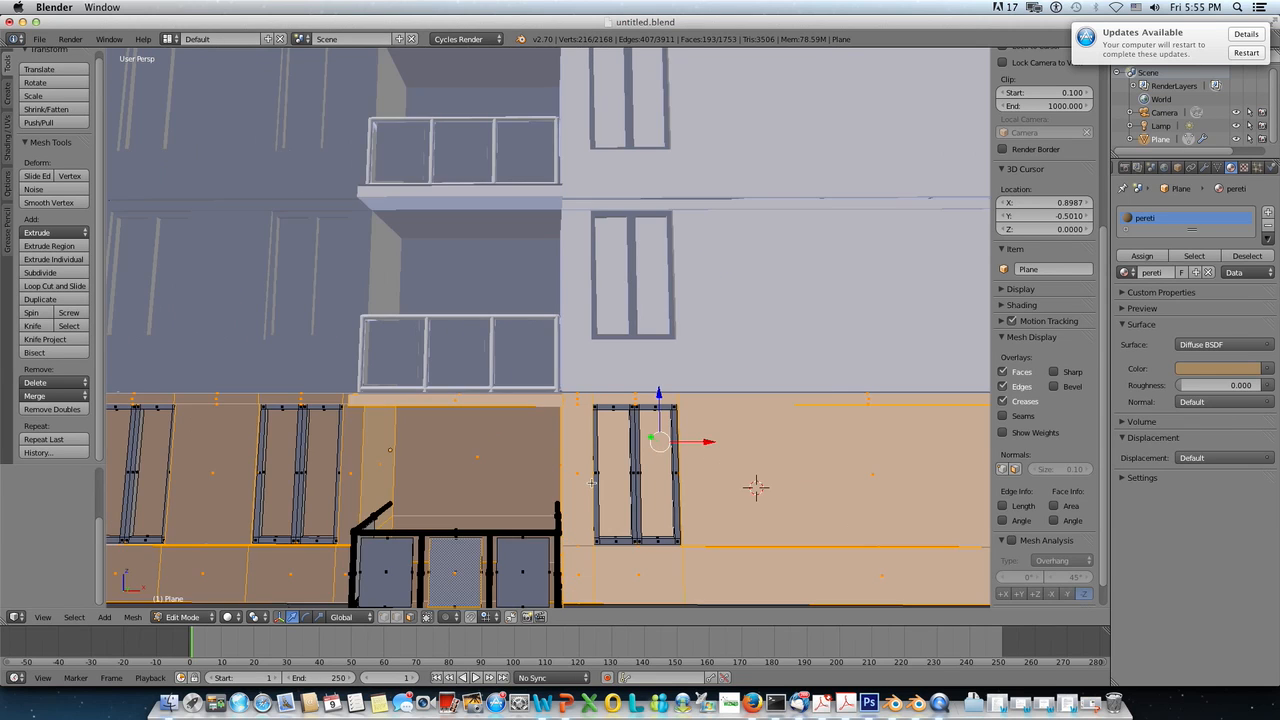
pyautogui.scroll(-2, 591, 482)
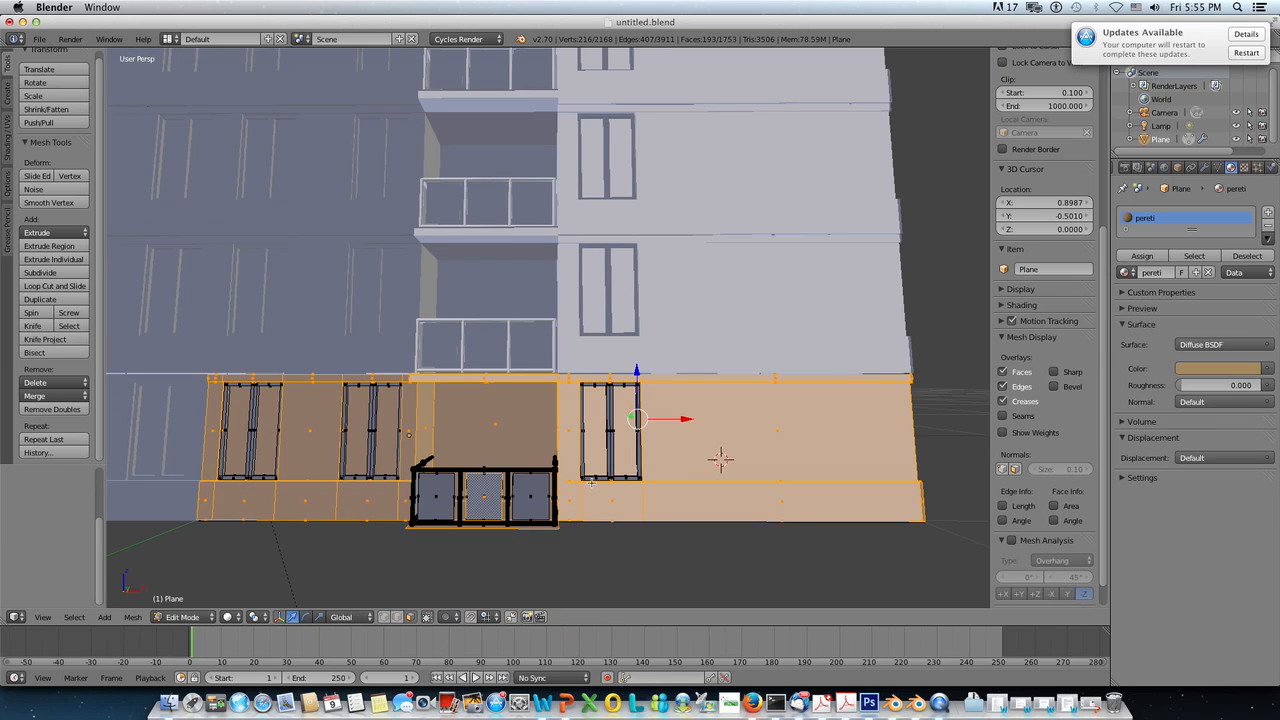
pyautogui.hotkey('ctrl', 'i')
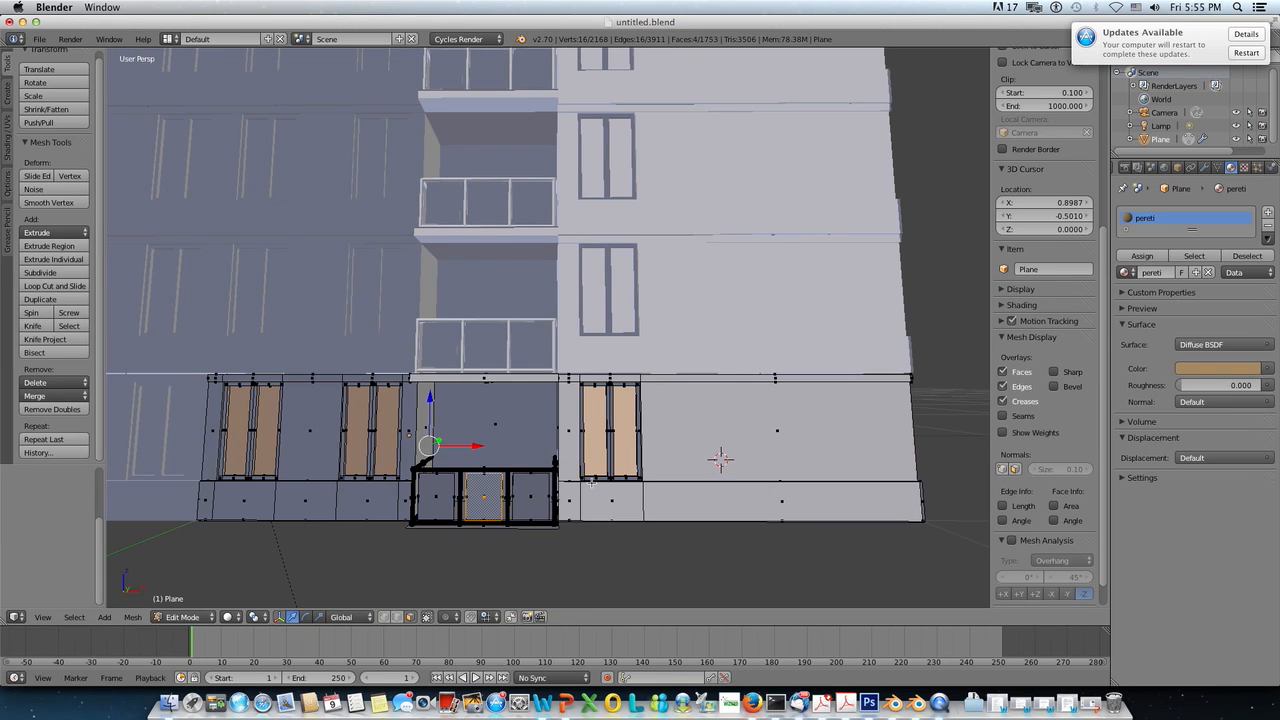
# Step: Add all front and side panels of this ground-floor balcony's railing to the selection
pyautogui.keyDown('shift'); pyautogui.click(491, 503); pyautogui.keyUp('shift')
pyautogui.keyDown('shift'); pyautogui.click(532, 498); pyautogui.keyUp('shift')
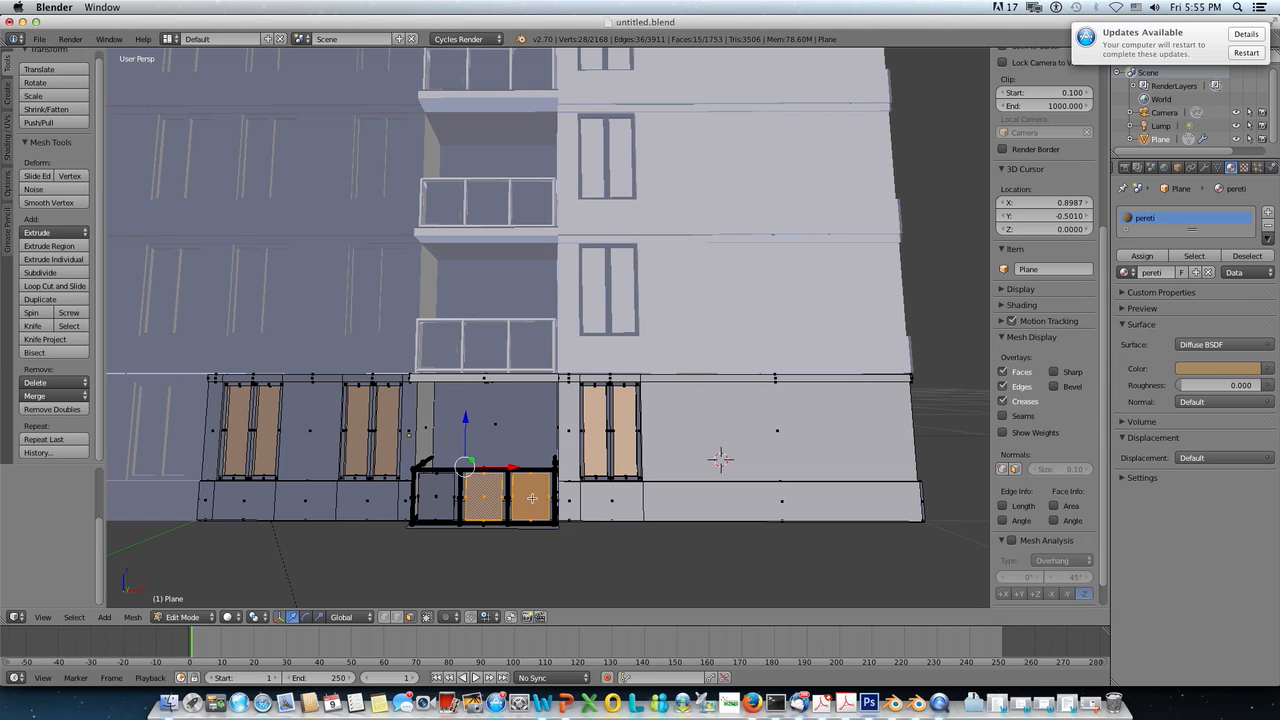
pyautogui.keyDown('shift'); pyautogui.click(438, 498); pyautogui.keyUp('shift')
pyautogui.moveTo(497, 496); pyautogui.dragTo(455, 492, button='middle')
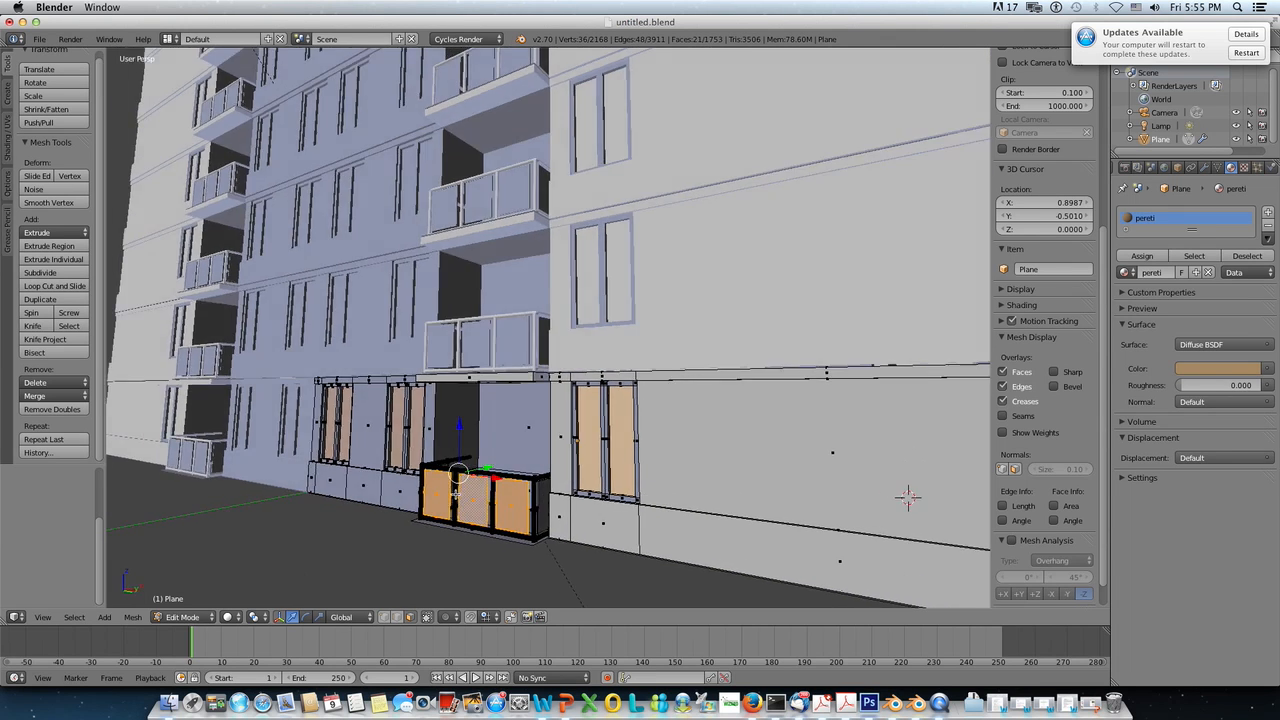
pyautogui.press('l')
pyautogui.scroll(-2, 494, 513)
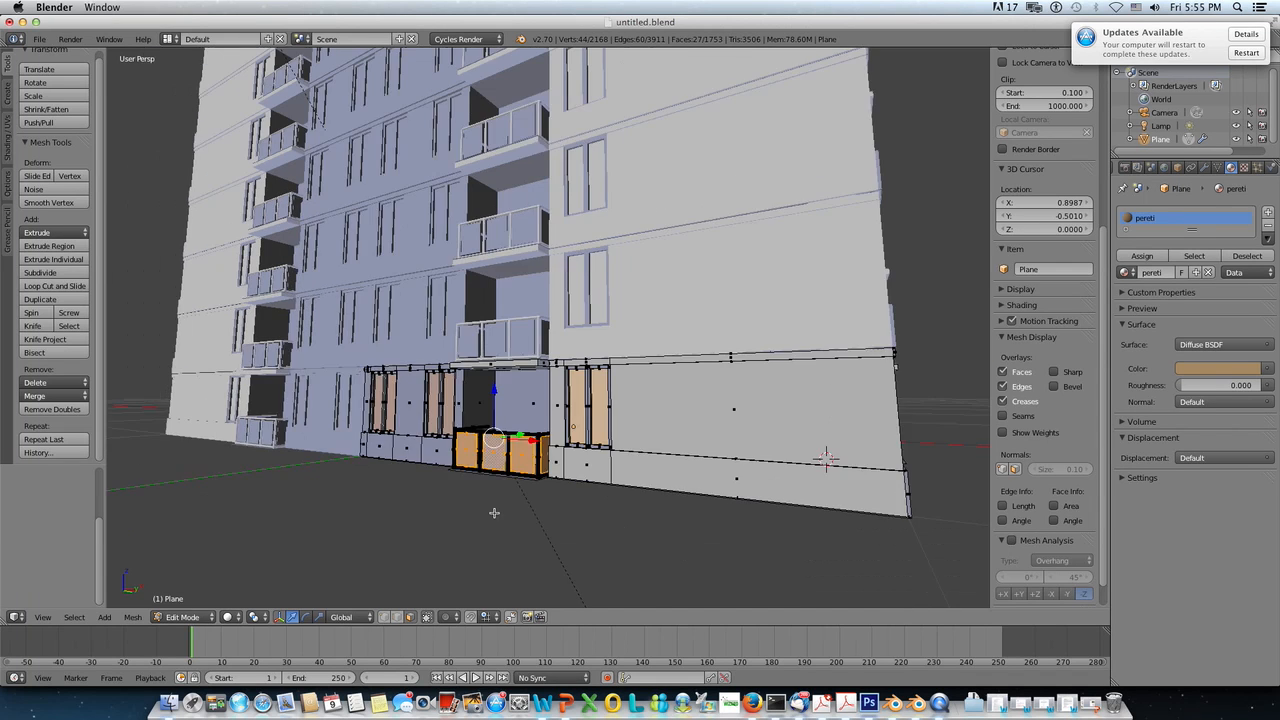
pyautogui.scroll(4, 497, 451)
pyautogui.scroll(-4, 480, 462)
pyautogui.moveTo(456, 502); pyautogui.dragTo(578, 502, button='middle')
pyautogui.press('l')
# Step: On the adjacent facade, add the ground-floor window glass beside the balcony and the balcony's near side and three front panels to the selection
pyautogui.moveTo(580, 453); pyautogui.dragTo(507, 433, button='middle')
pyautogui.moveTo(608, 434); pyautogui.dragTo(472, 345, button='middle')
pyautogui.scroll(4, 633, 444)
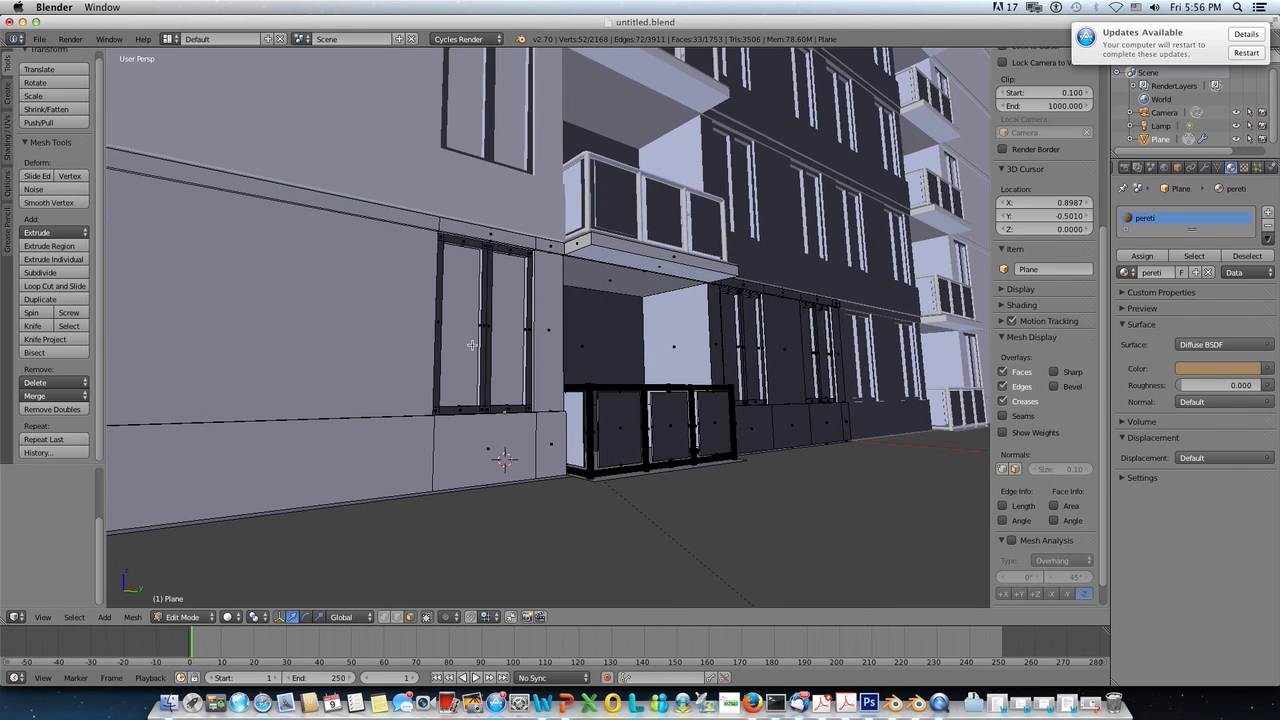
pyautogui.keyDown('shift'); pyautogui.rightClick(459, 337); pyautogui.keyUp('shift')
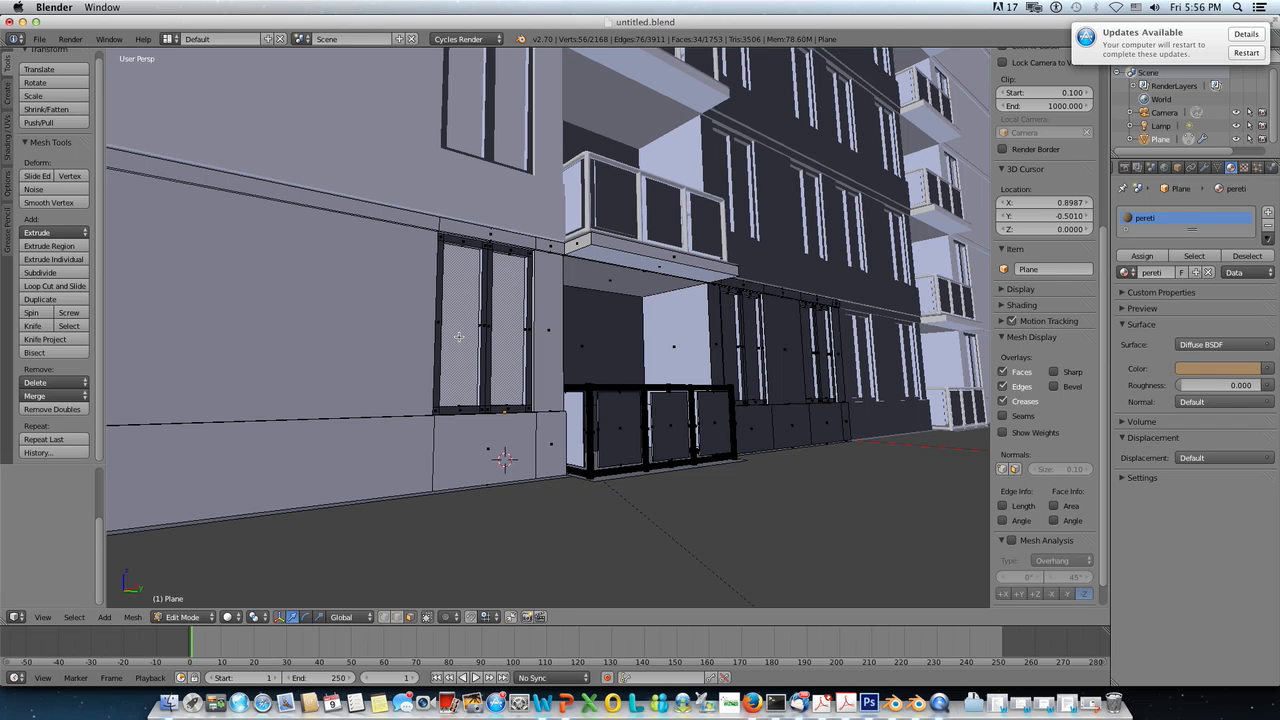
pyautogui.keyDown('shift'); pyautogui.rightClick(574, 429); pyautogui.keyUp('shift')
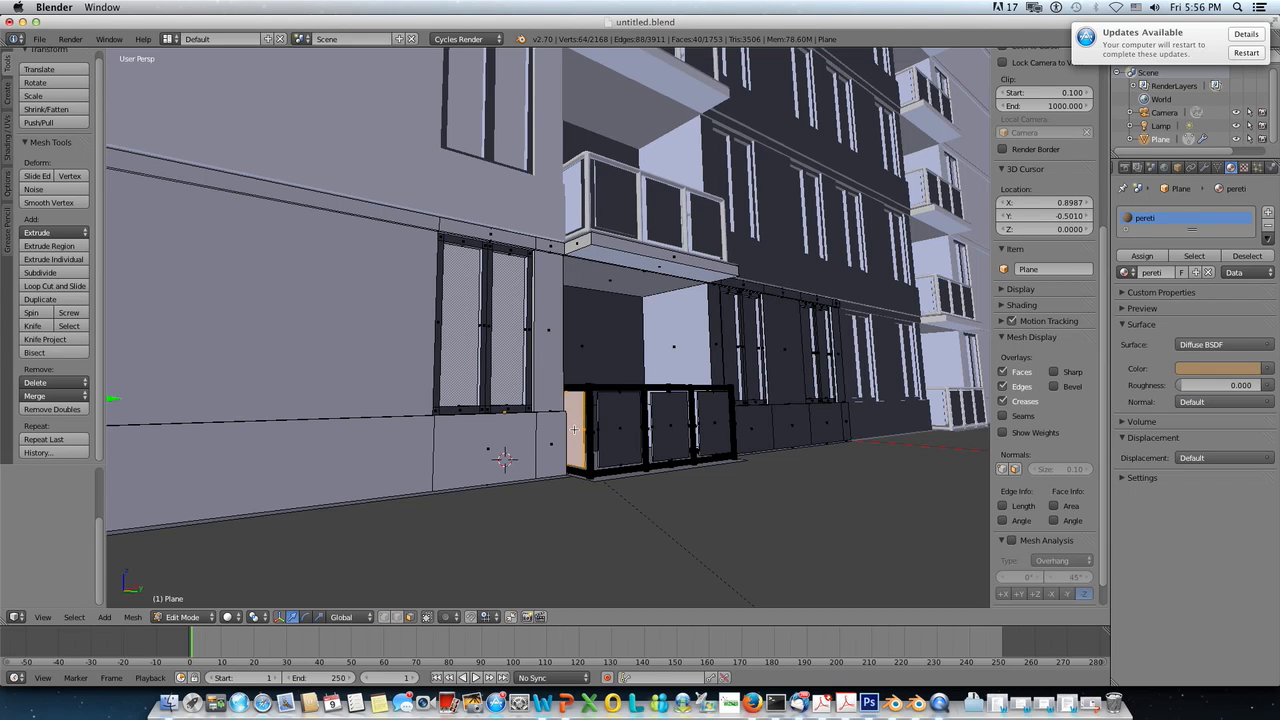
pyautogui.keyDown('shift'); pyautogui.rightClick(617, 430); pyautogui.keyUp('shift')
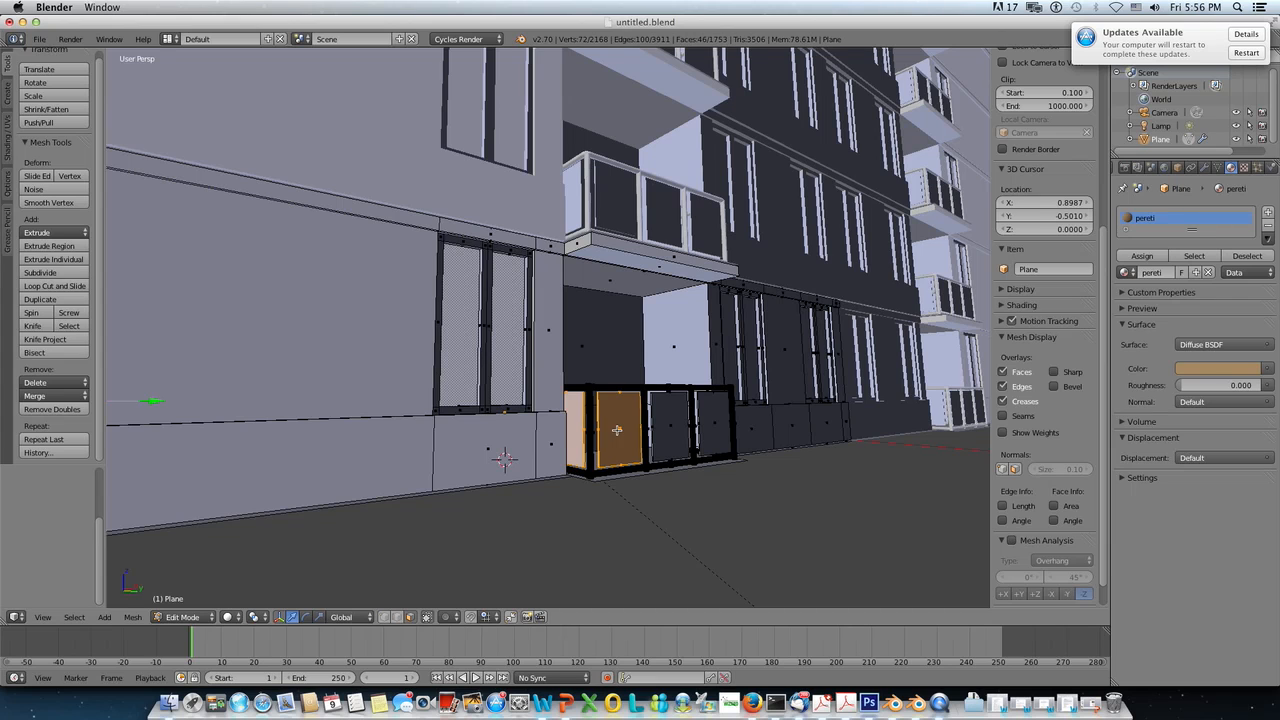
pyautogui.keyDown('shift'); pyautogui.rightClick(672, 427); pyautogui.keyUp('shift')
pyautogui.keyDown('shift'); pyautogui.rightClick(714, 424); pyautogui.keyUp('shift')
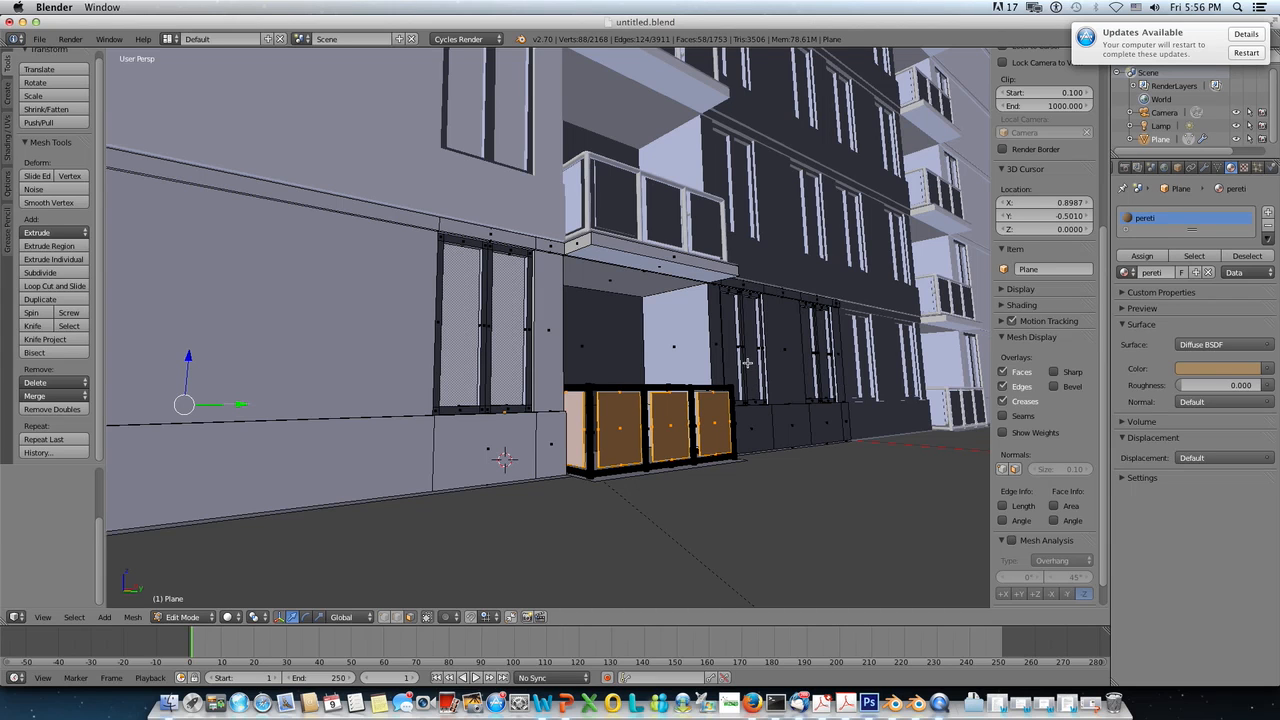
# Step: Add the glass of the adjacent facade's other two ground-floor windows and the balcony's remaining side panel to the selection
pyautogui.moveTo(757, 365); pyautogui.dragTo(743, 369, button='middle')
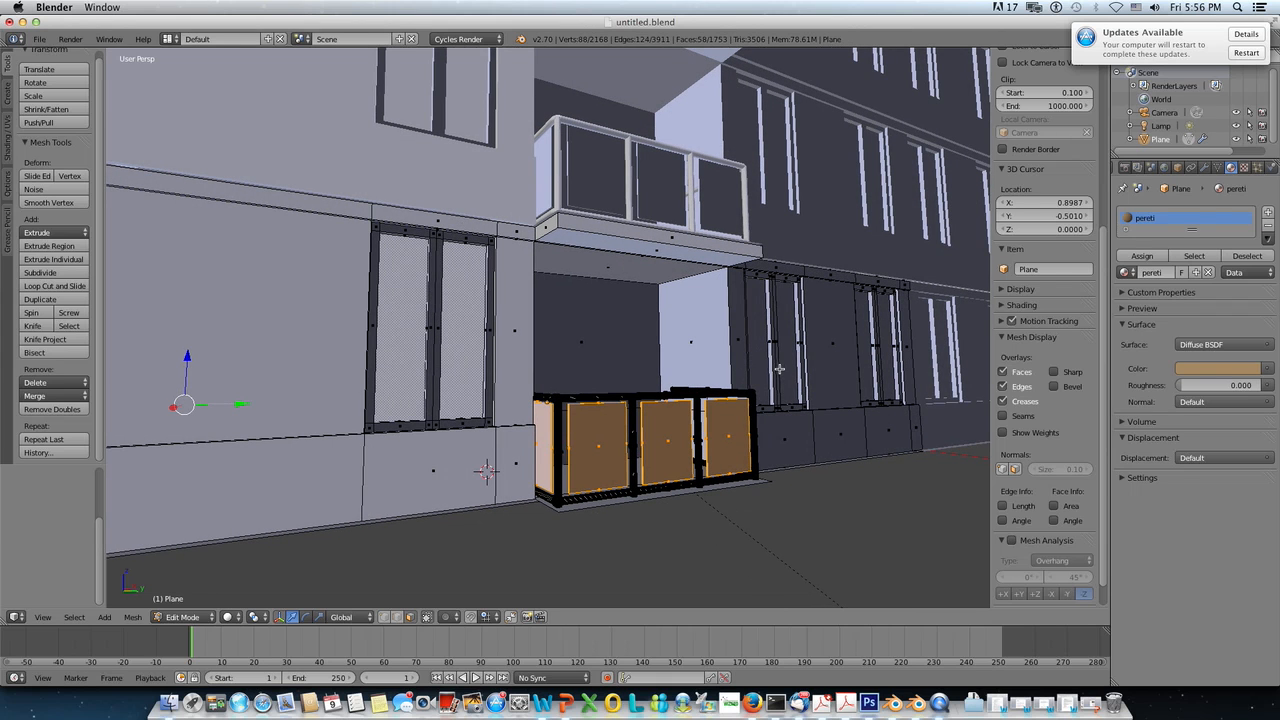
pyautogui.keyDown('shift'); pyautogui.rightClick(761, 355); pyautogui.keyUp('shift')
pyautogui.moveTo(884, 362); pyautogui.dragTo(880, 366, button='middle')
pyautogui.scroll(-5, 870, 370)
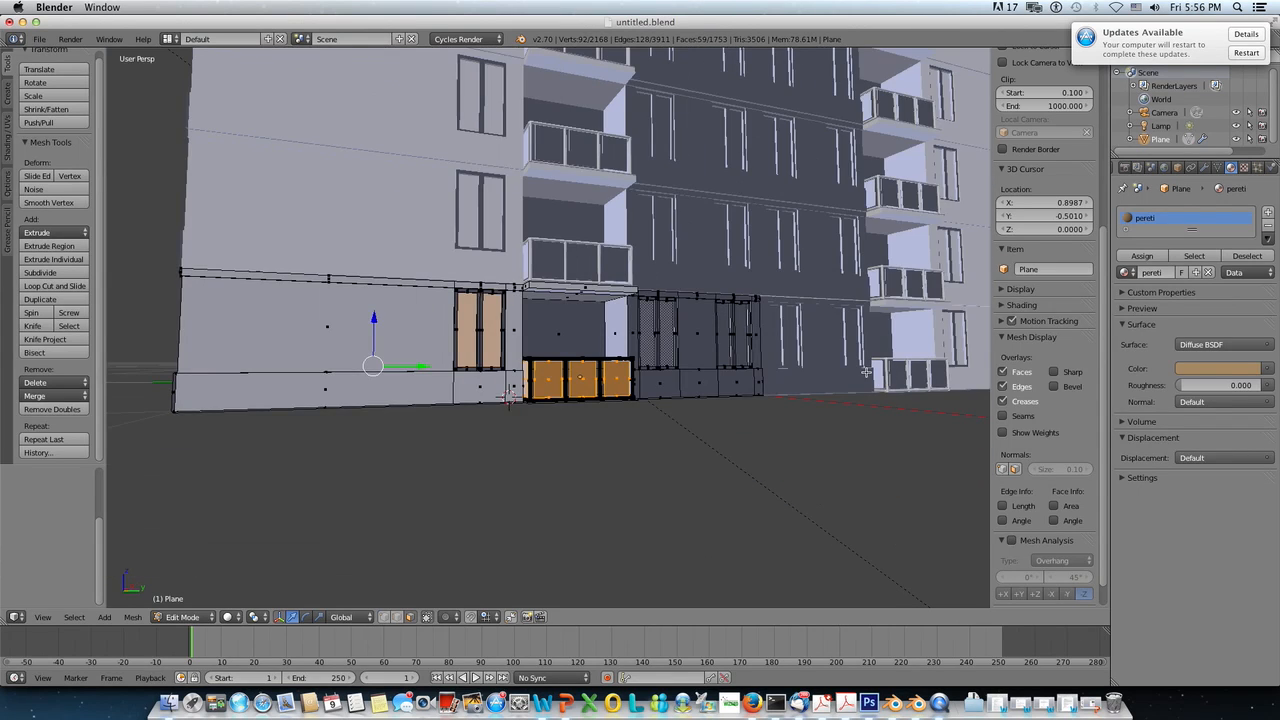
pyautogui.scroll(2, 759, 361)
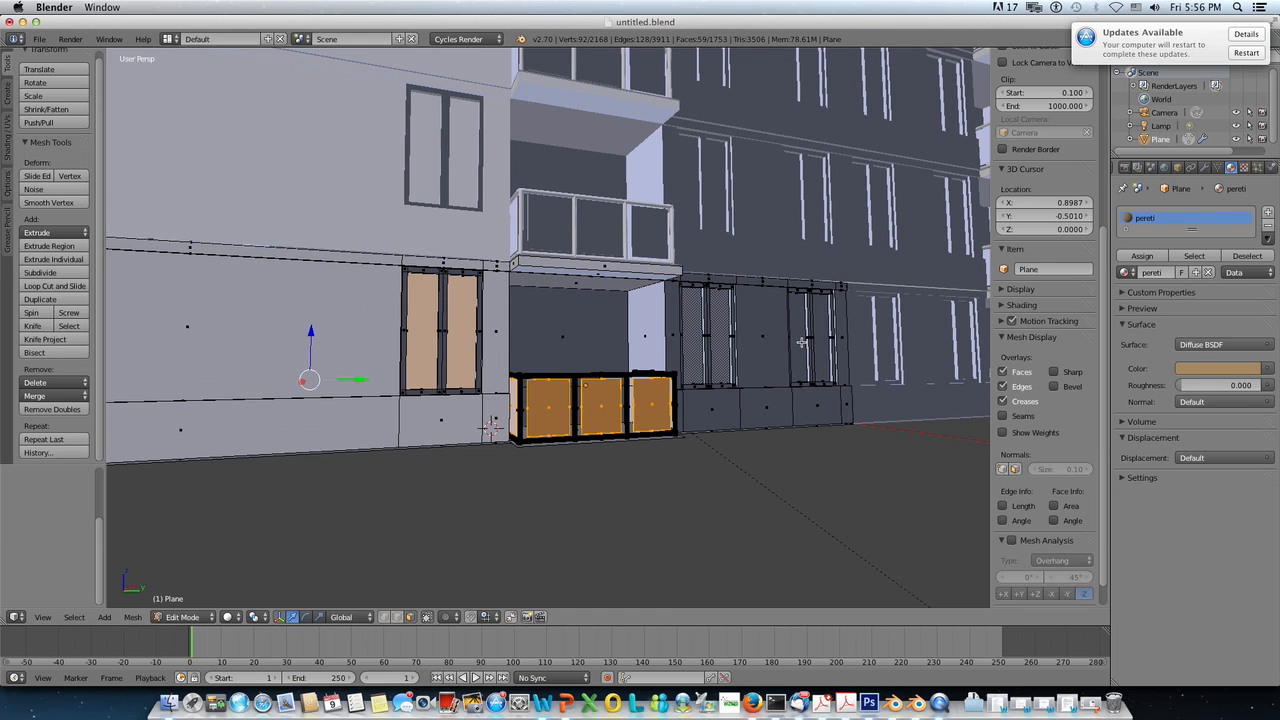
pyautogui.keyDown('shift'); pyautogui.rightClick(801, 341); pyautogui.keyUp('shift')
pyautogui.scroll(-3, 754, 412)
pyautogui.moveTo(728, 418); pyautogui.dragTo(528, 422, button='middle')
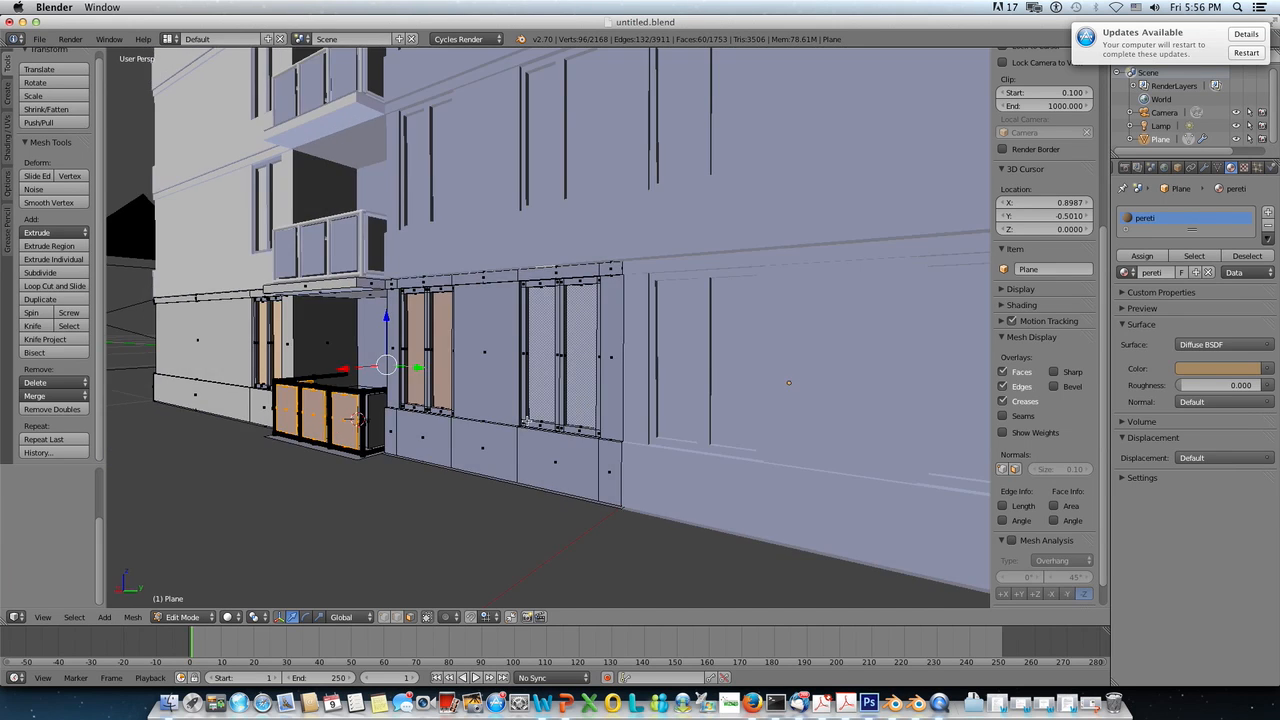
pyautogui.press('l')
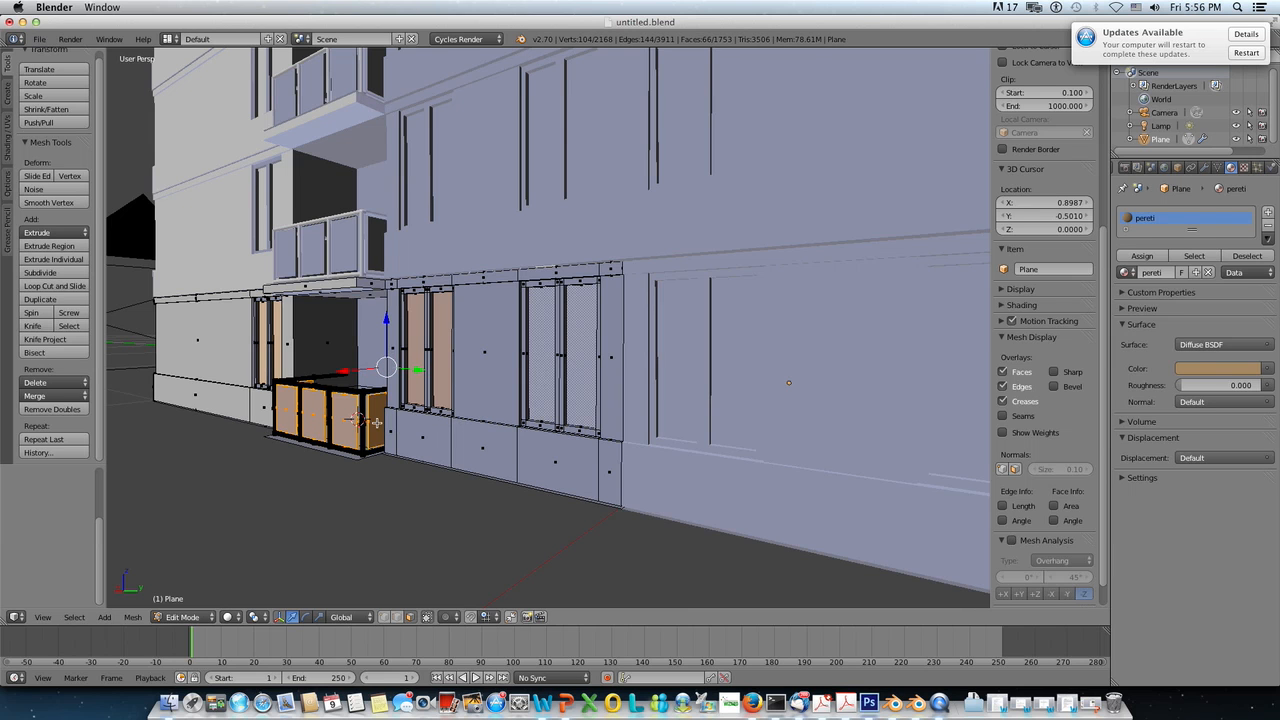
# Step: Add a second material named geam to the building and assign it to the selected window and balcony panel faces
pyautogui.scroll(-3, 377, 423)
pyautogui.moveTo(377, 423); pyautogui.dragTo(615, 422, button='middle')
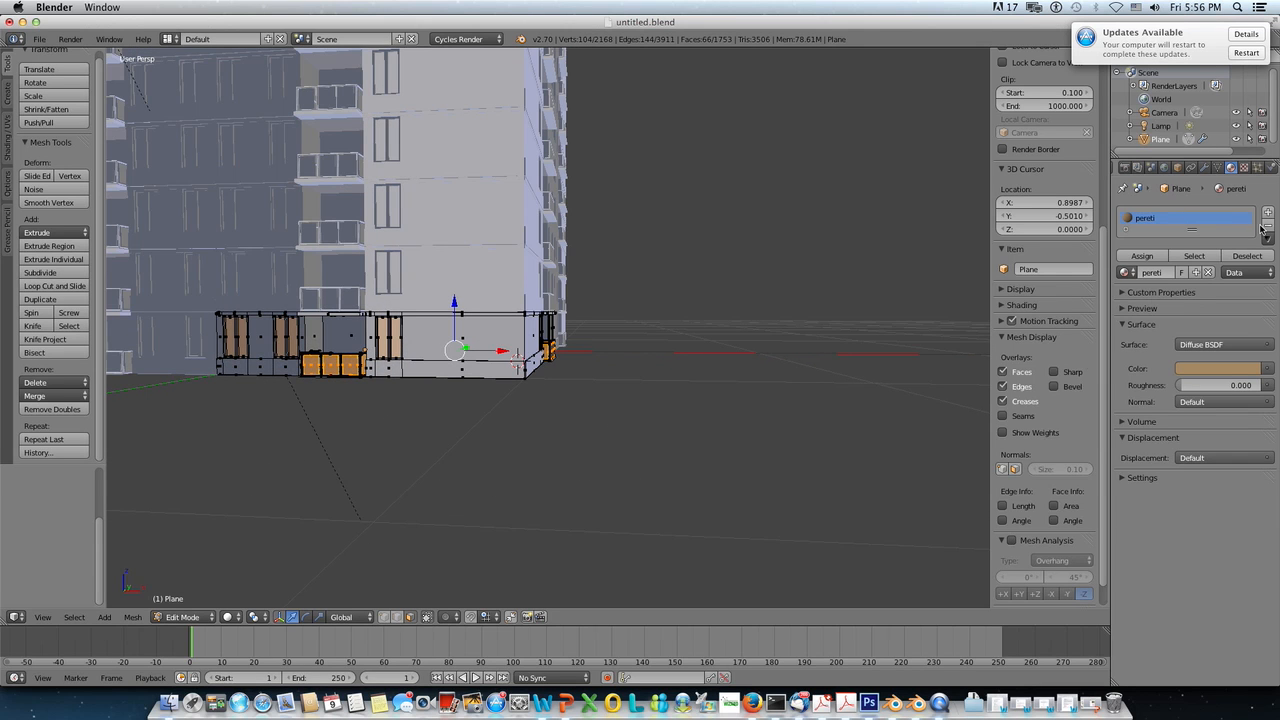
pyautogui.click(1267, 212)
pyautogui.click(1160, 278)
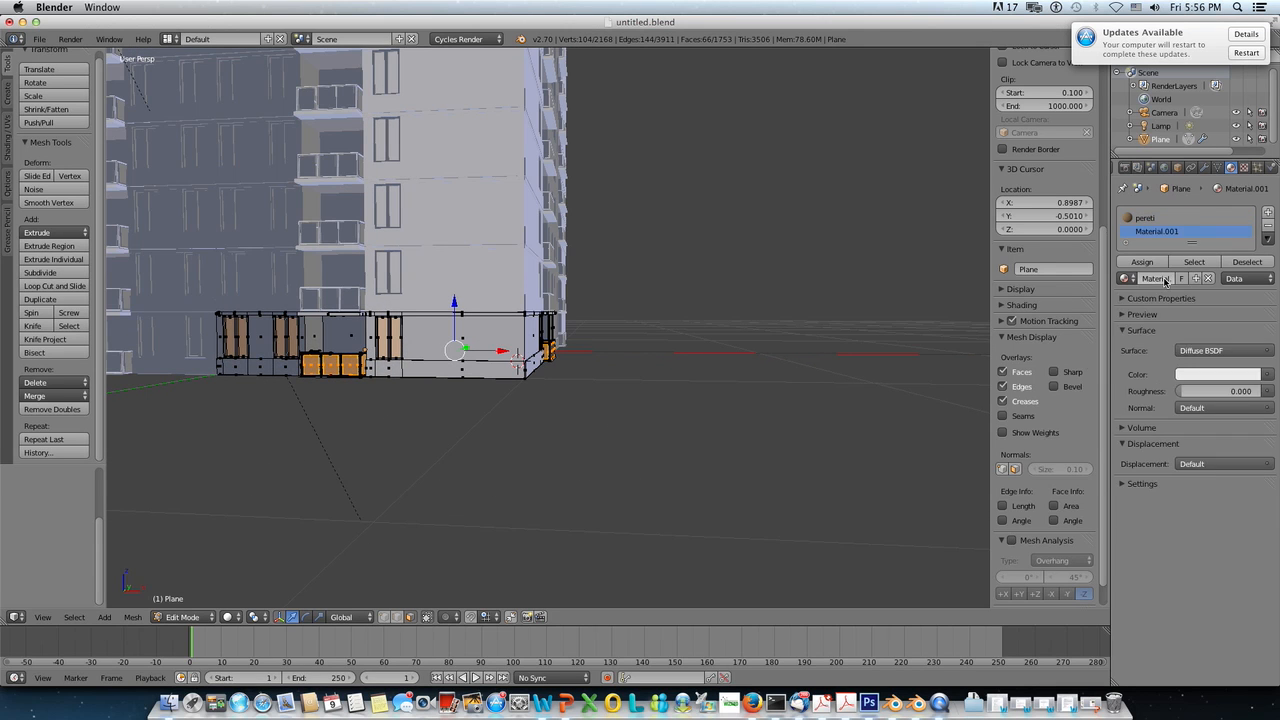
pyautogui.click(1158, 278)
pyautogui.write('gea')
pyautogui.press('Return')
pyautogui.click(1137, 263)
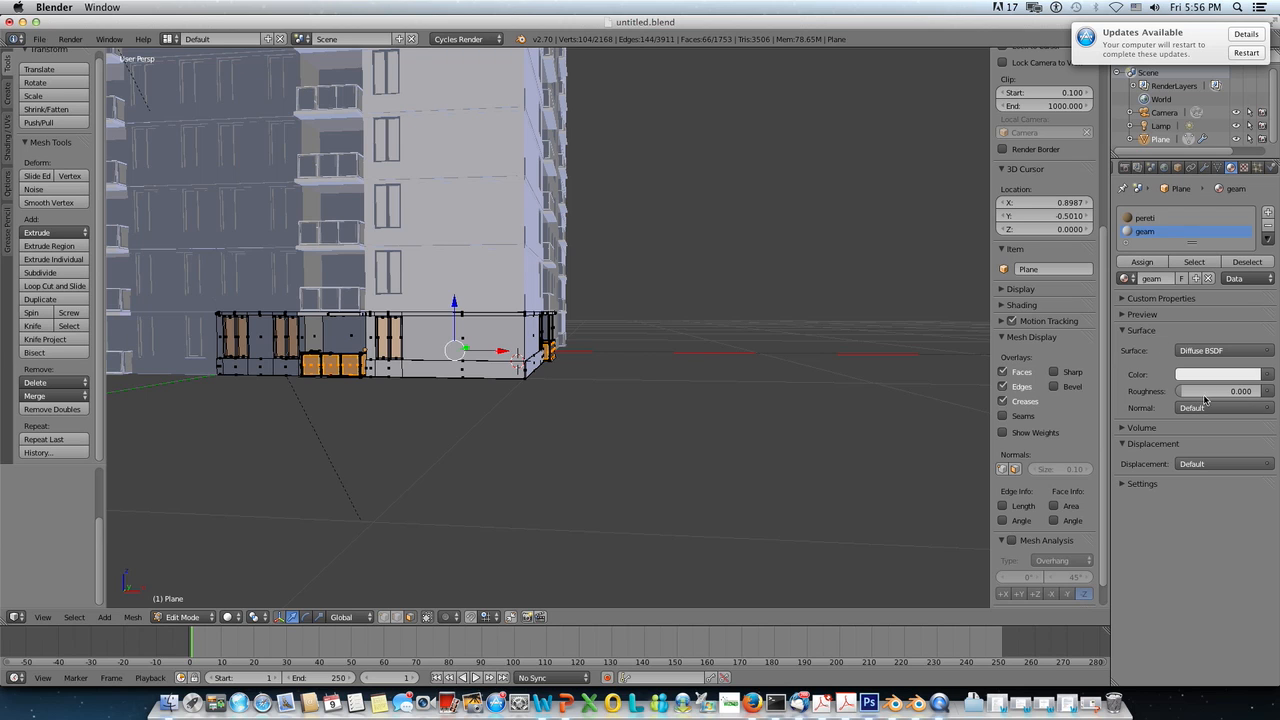
# Step: Set the geam material's surface shader to Glass BSDF with a light blue color
pyautogui.click(1208, 352)
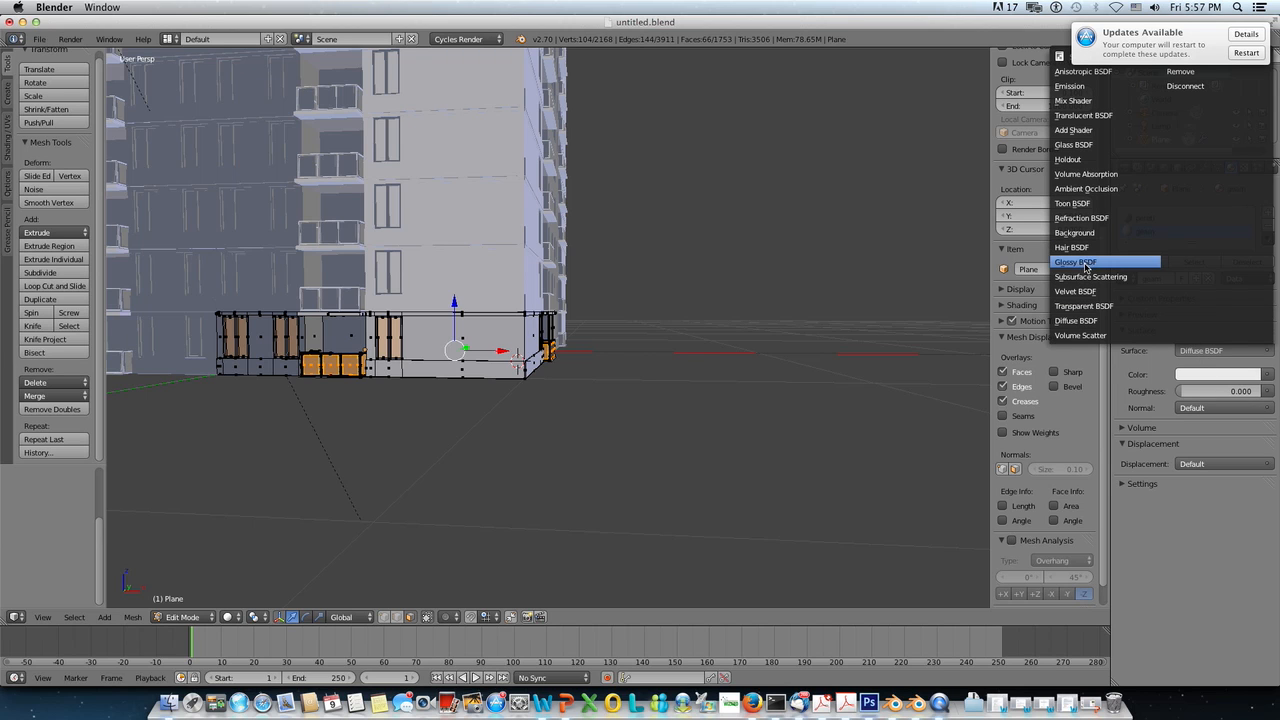
pyautogui.click(1073, 145)
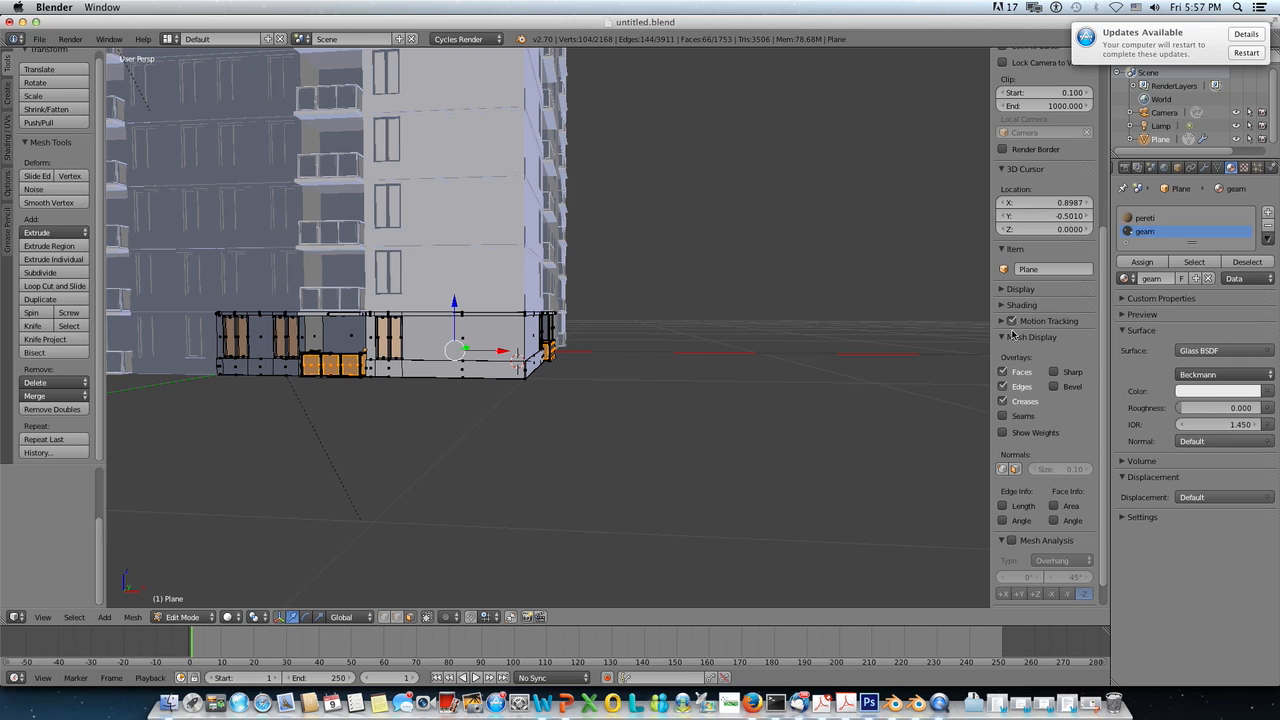
pyautogui.click(1186, 392)
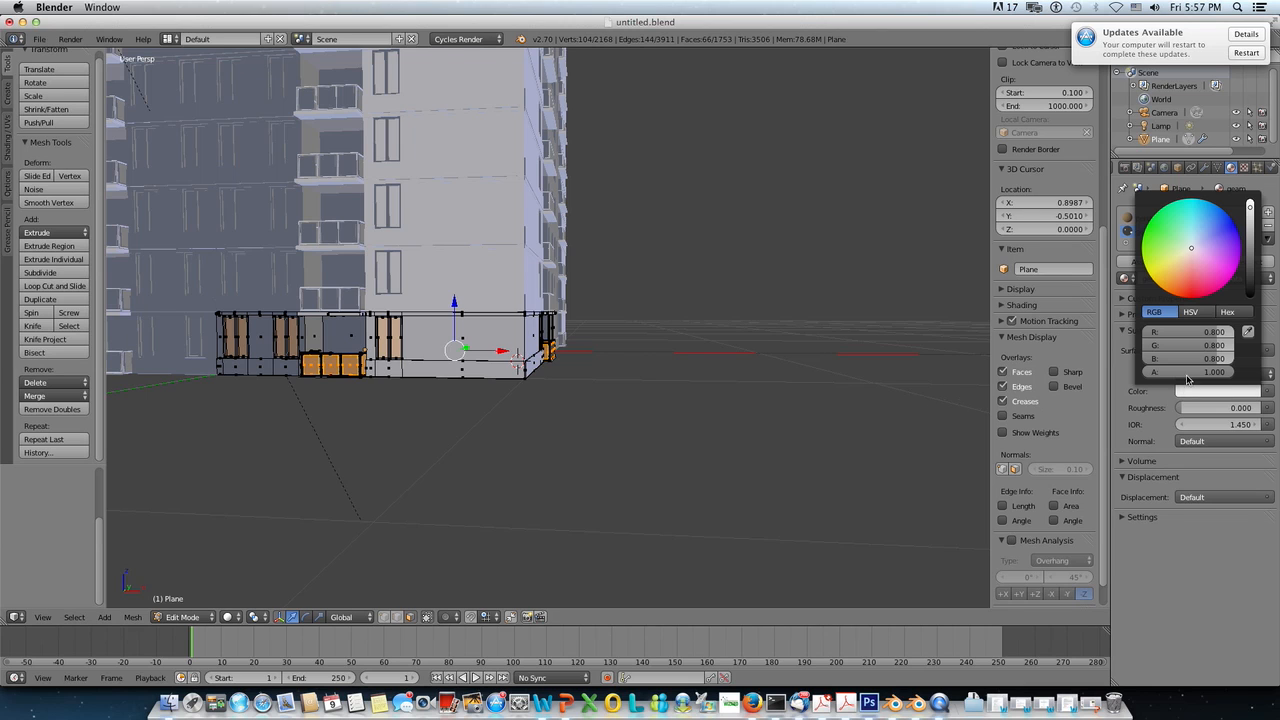
pyautogui.click(1191, 245)
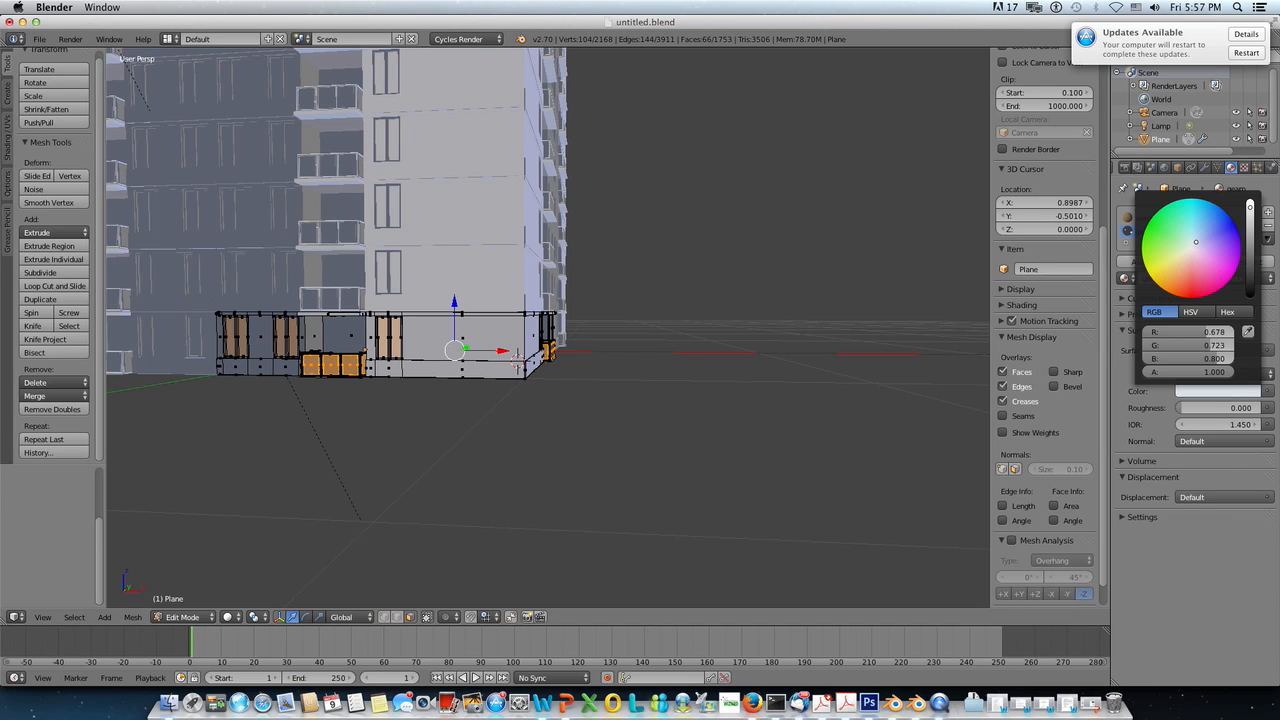
pyautogui.click(1196, 392)
pyautogui.click(1200, 238)
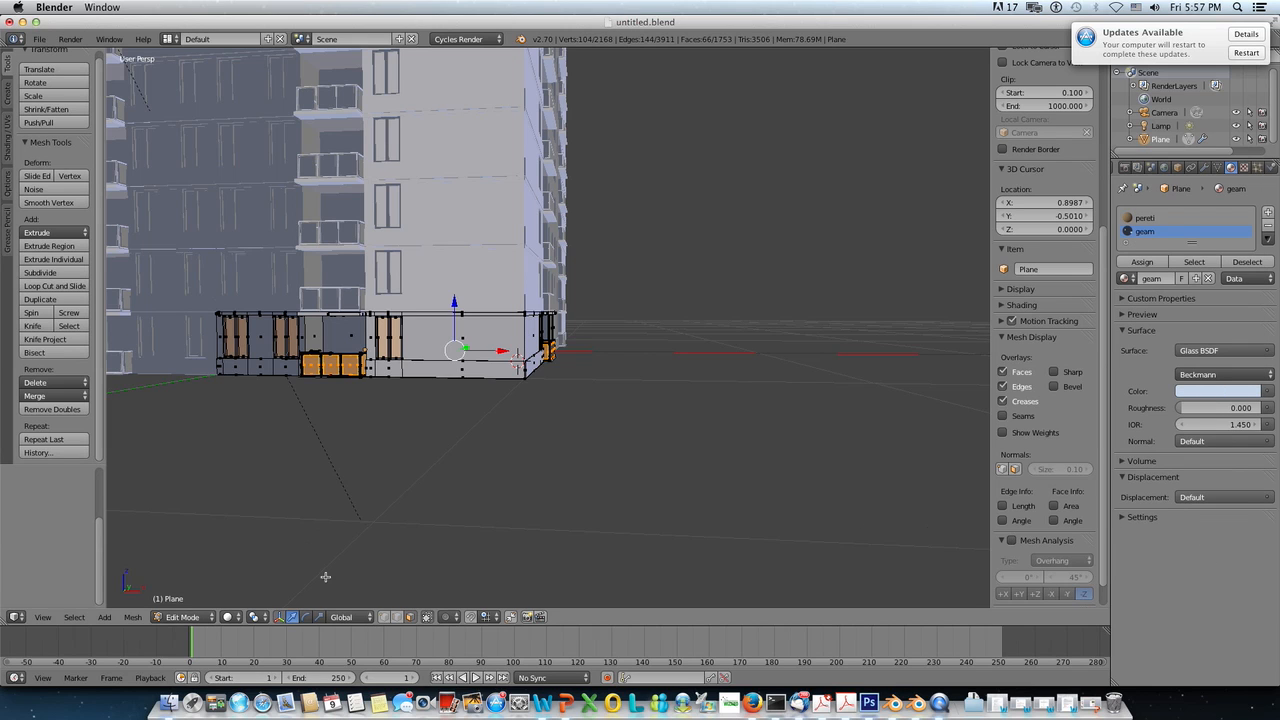
# Step: Preview the building in Rendered viewport shading and examine the glass on its windows and balconies from several angles
pyautogui.click(229, 618)
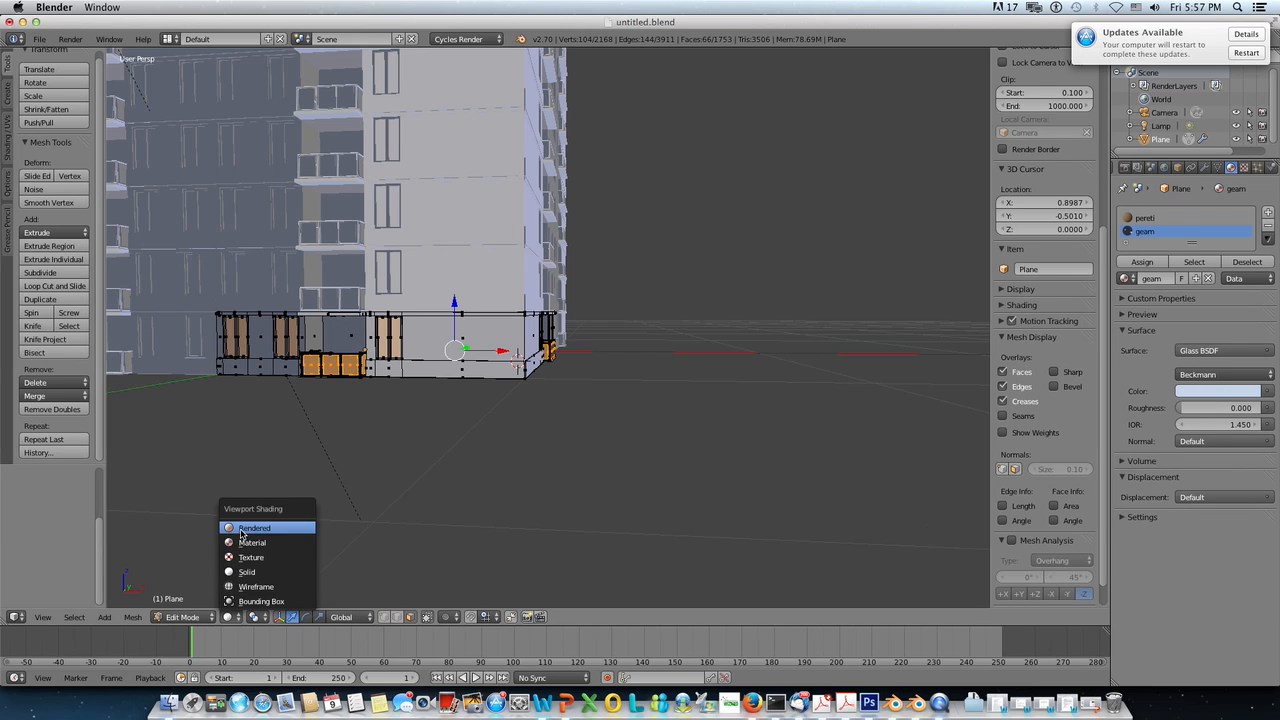
pyautogui.click(241, 528)
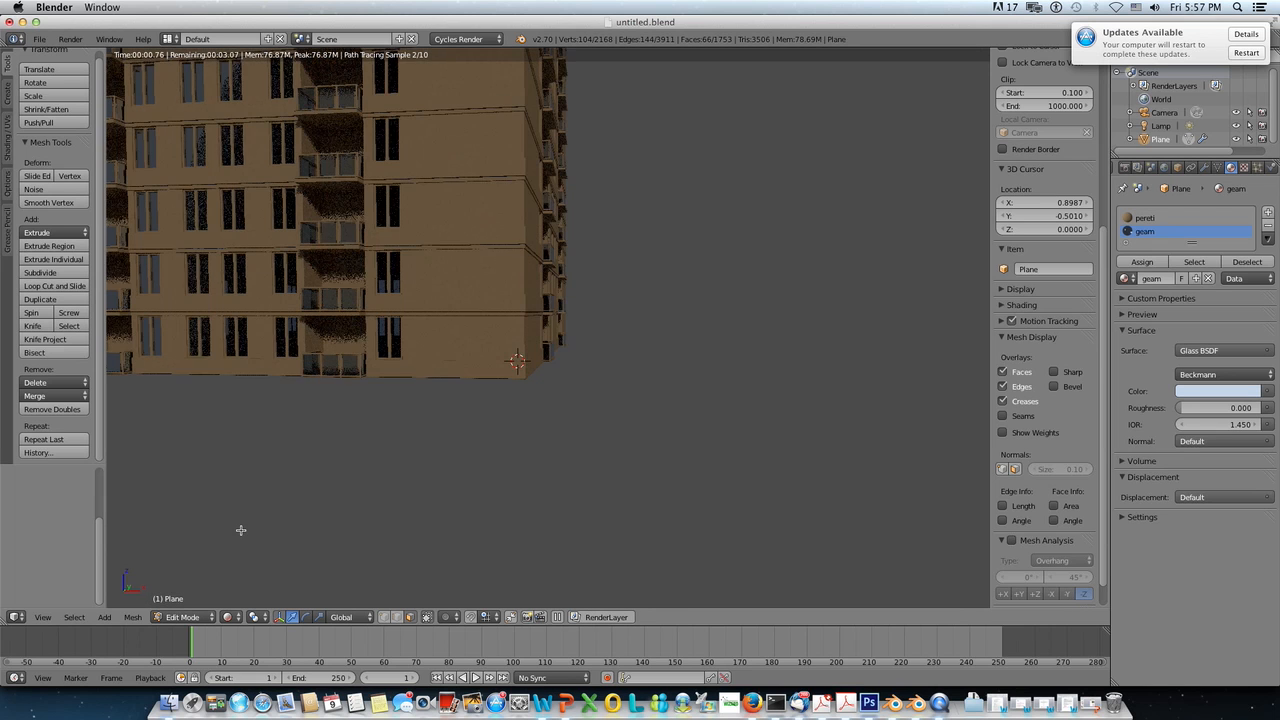
pyautogui.scroll(-2, 300, 477)
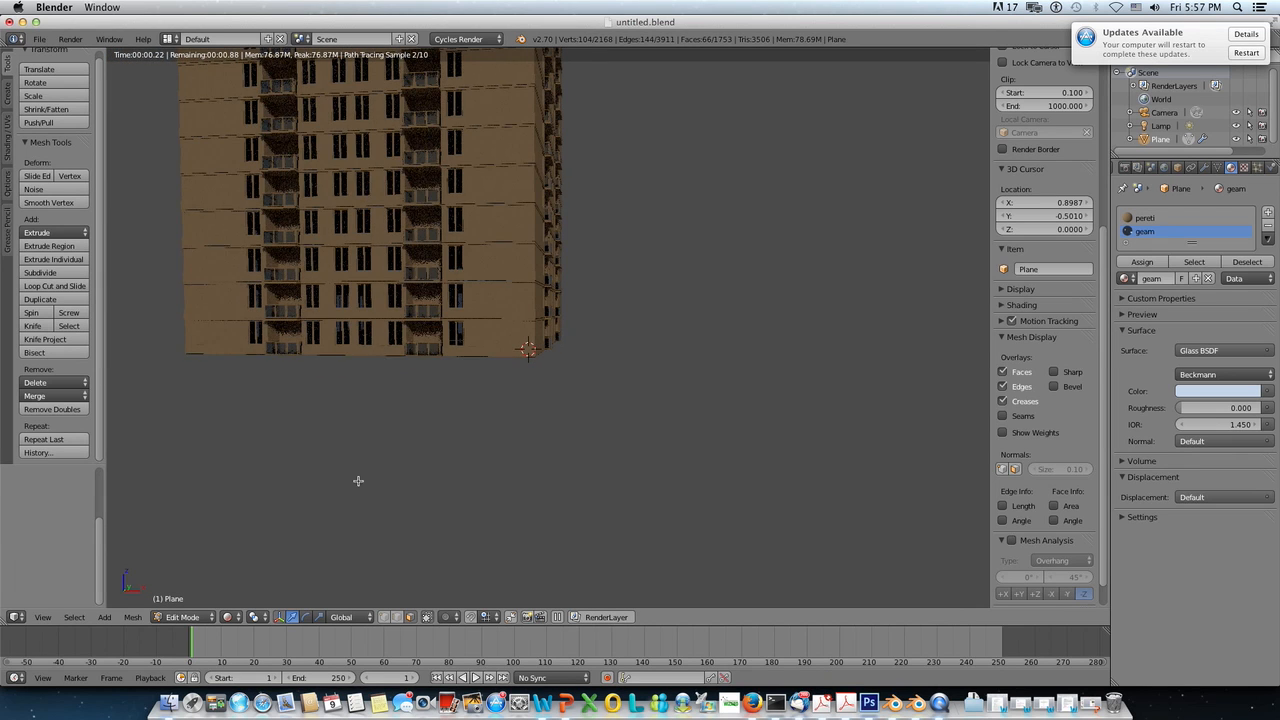
pyautogui.moveTo(489, 415); pyautogui.dragTo(486, 417, button='middle')
pyautogui.scroll(1, 486, 417)
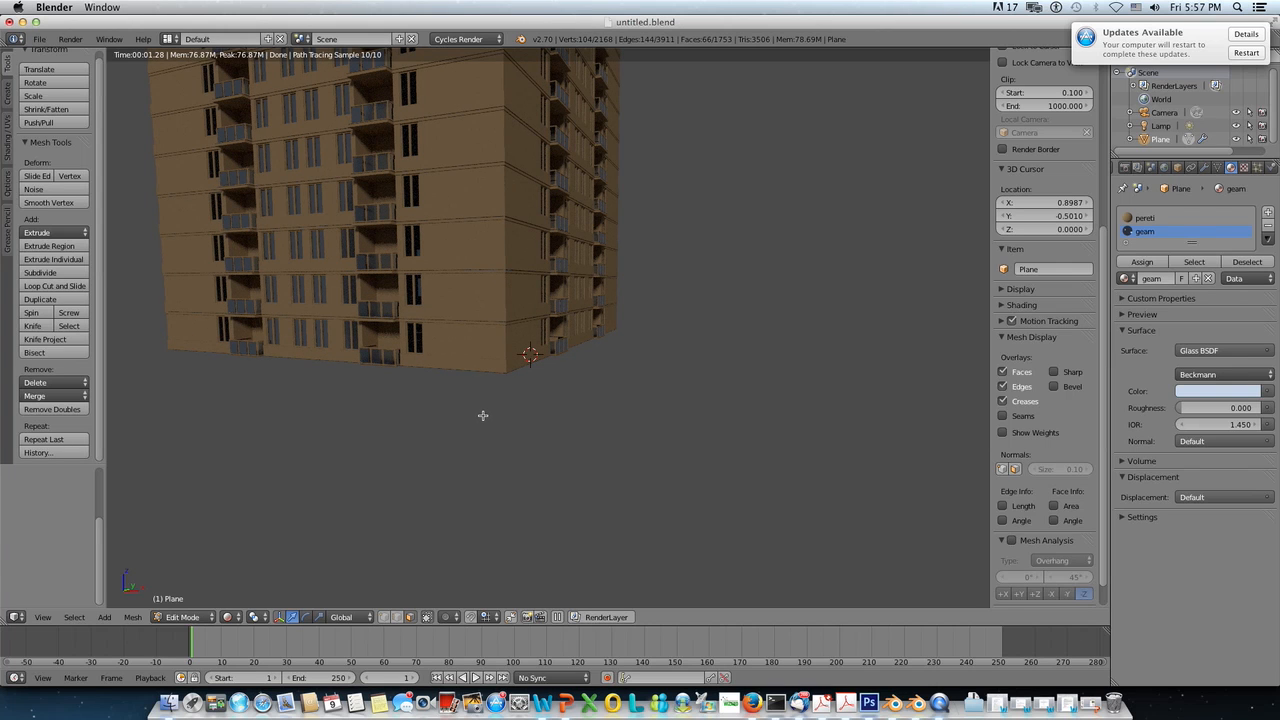
pyautogui.moveTo(477, 429); pyautogui.dragTo(454, 486, button='middle')
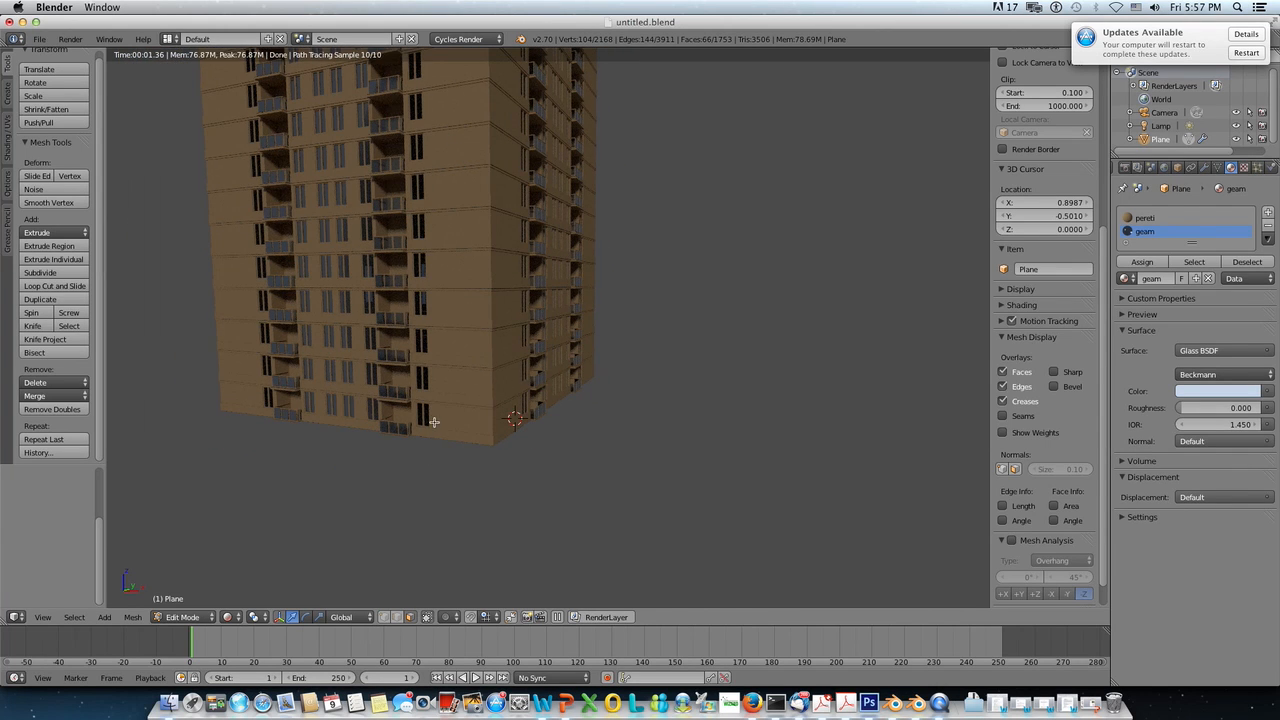
pyautogui.moveTo(433, 402); pyautogui.dragTo(446, 490, button='middle')
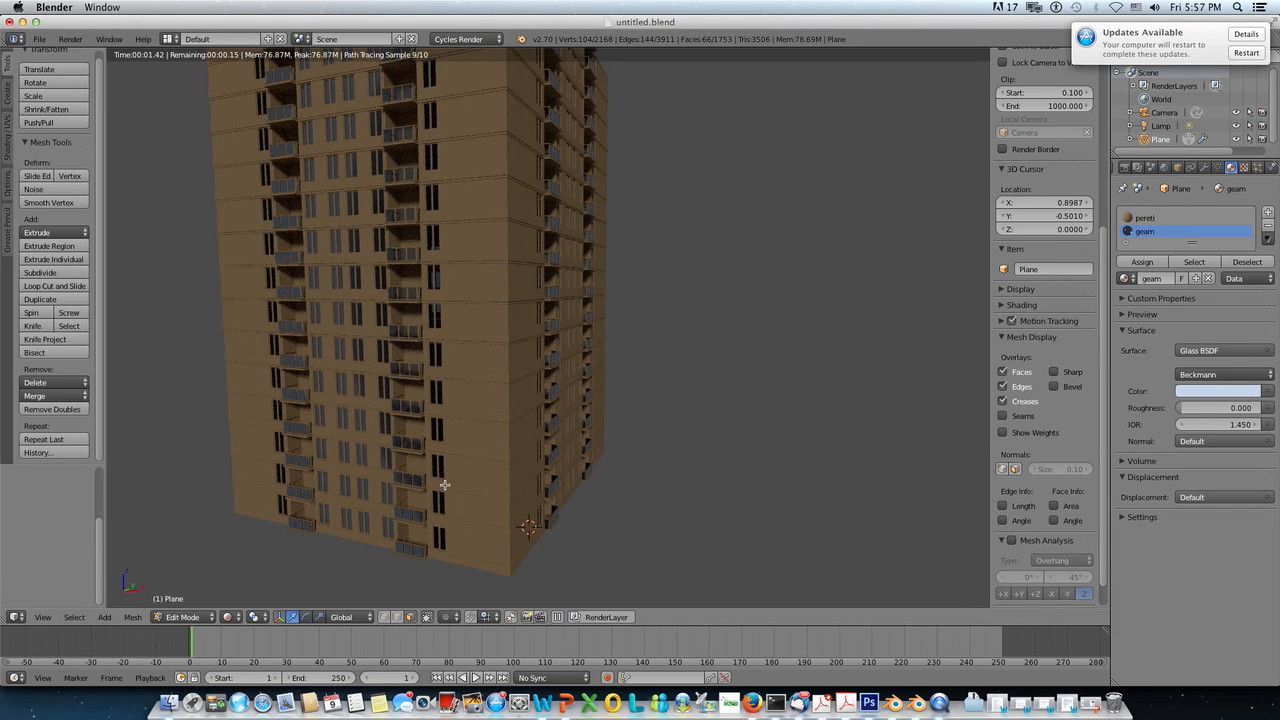
pyautogui.scroll(-2, 445, 485)
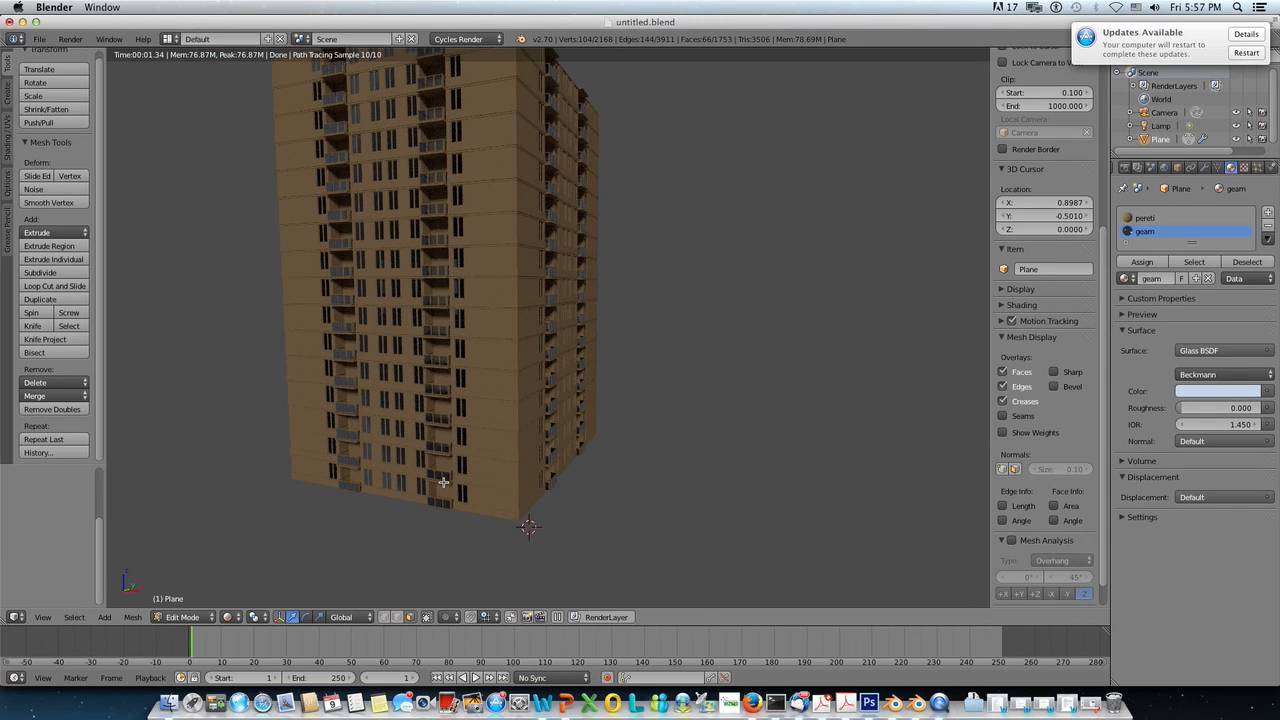
pyautogui.scroll(3, 443, 482)
pyautogui.scroll(2, 443, 482)
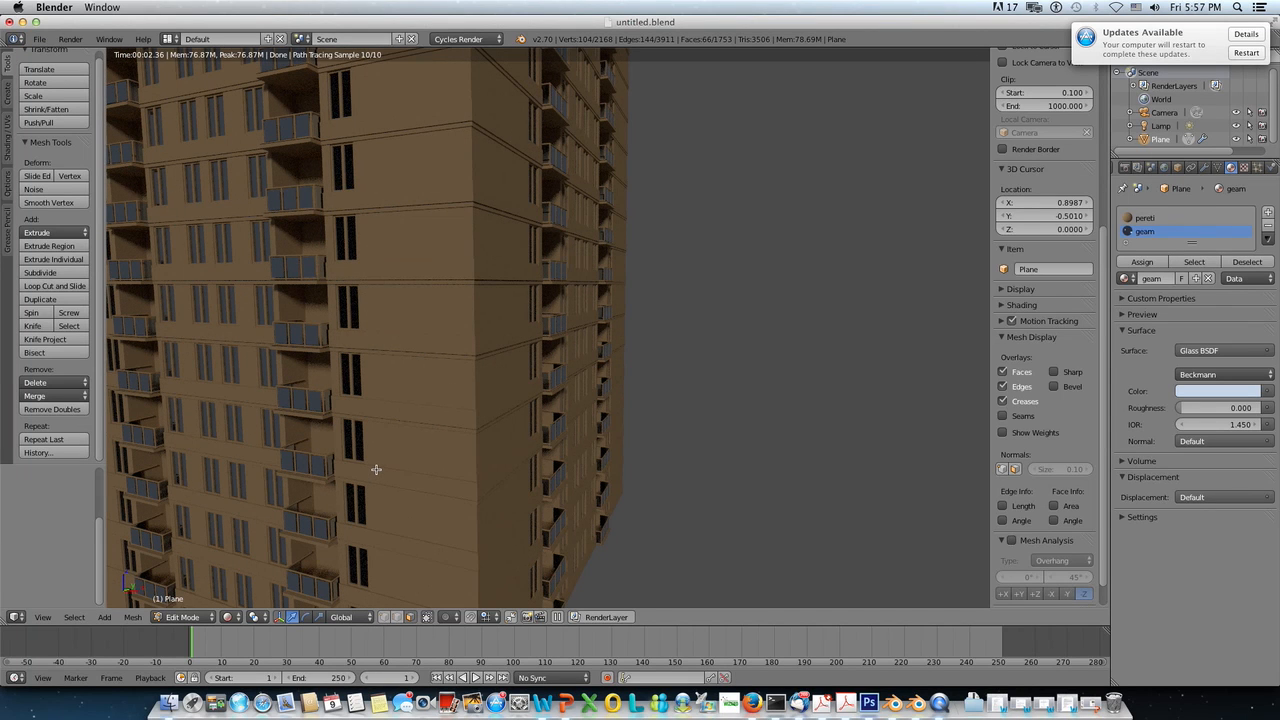
pyautogui.scroll(-2, 366, 469)
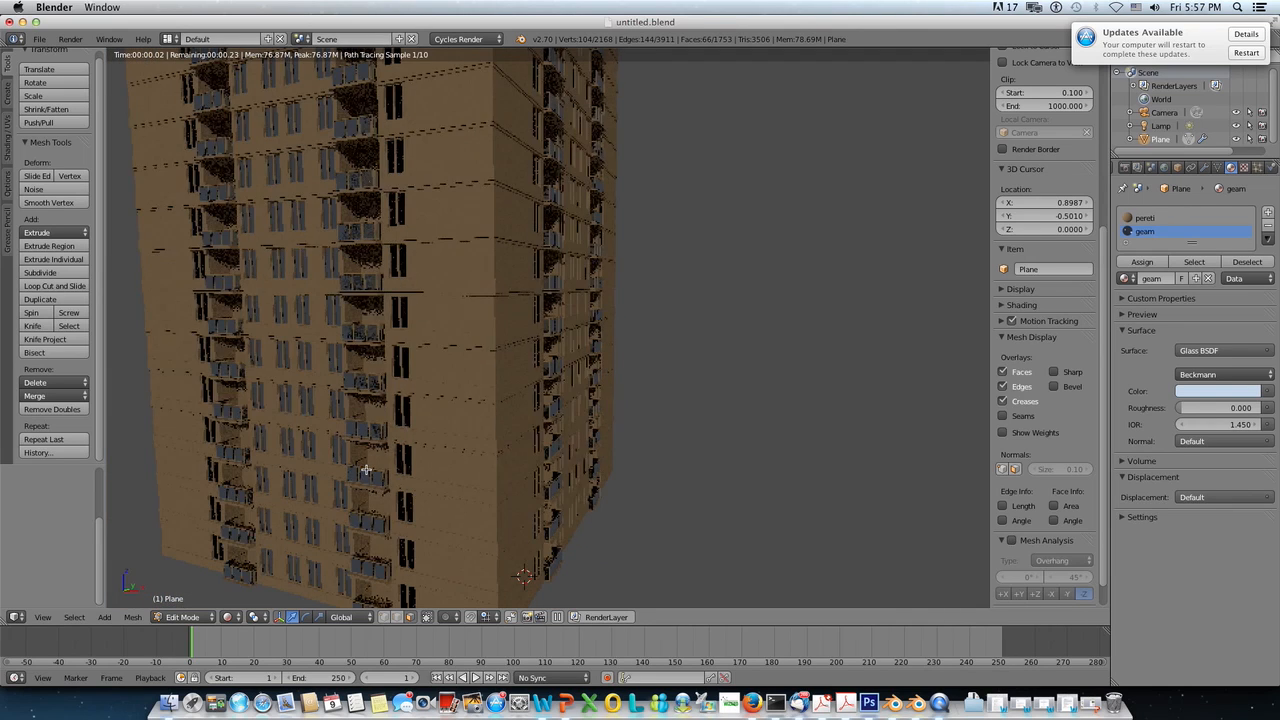
pyautogui.moveTo(371, 469); pyautogui.dragTo(367, 464, button='middle')
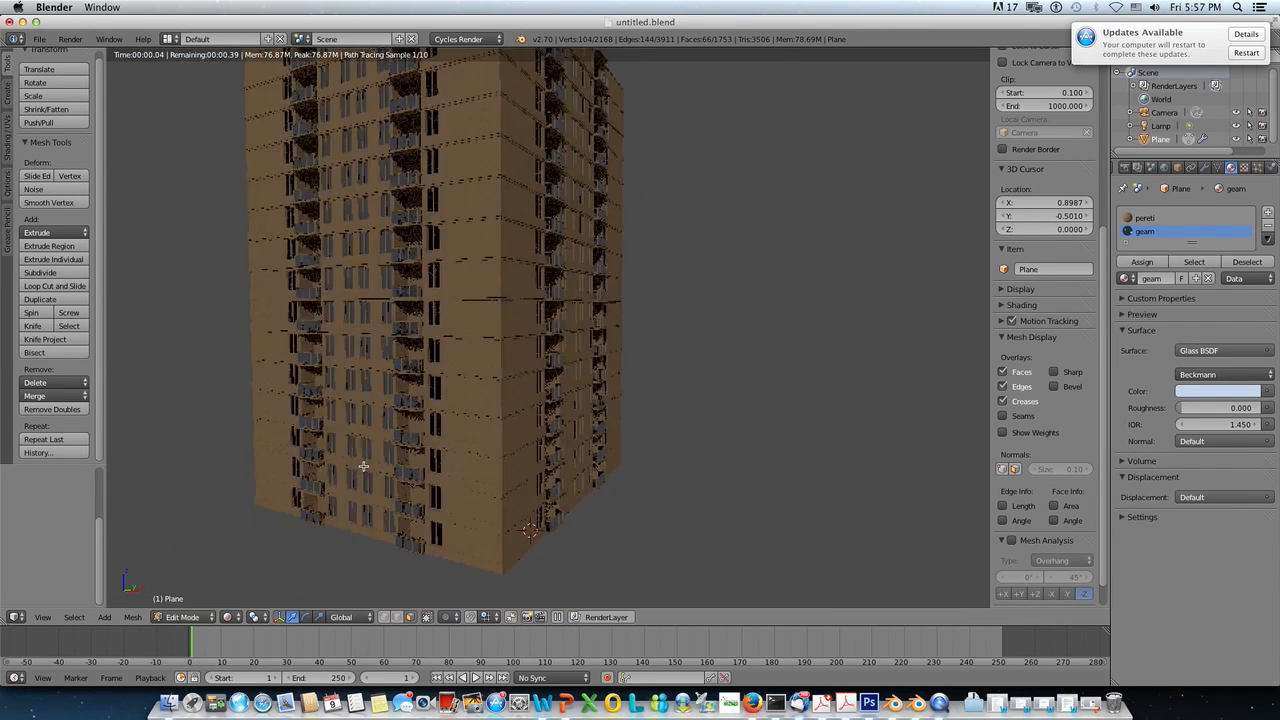
# Step: Return the viewport to Solid shading and deselect all faces of the ground-floor section
pyautogui.click(228, 620)
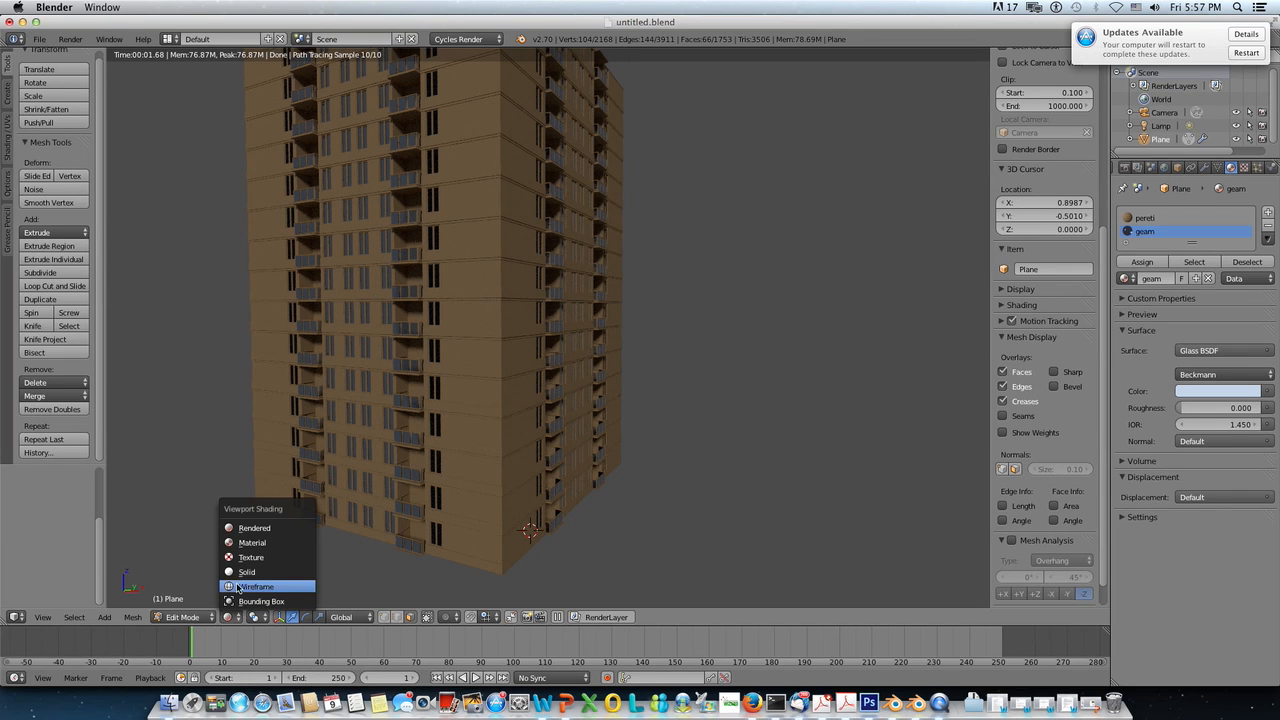
pyautogui.click(245, 572)
pyautogui.scroll(2, 398, 455)
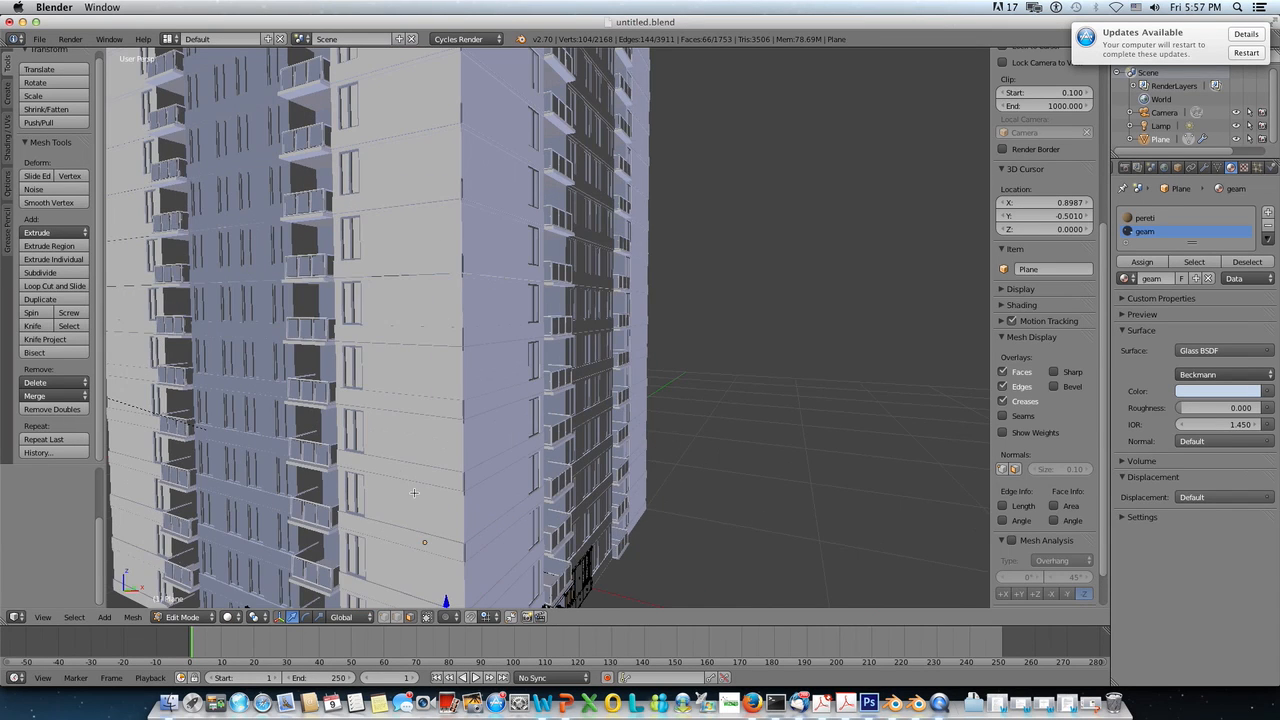
pyautogui.keyDown('shift'); pyautogui.moveTo(413, 508); pyautogui.dragTo(449, 441, button='middle'); pyautogui.keyUp('shift')
pyautogui.scroll(2, 449, 441)
pyautogui.moveTo(419, 509); pyautogui.dragTo(444, 414, button='middle')
pyautogui.scroll(1, 425, 426)
pyautogui.scroll(1, 406, 424)
pyautogui.scroll(3, 410, 430)
pyautogui.keyDown('shift'); pyautogui.moveTo(364, 431); pyautogui.dragTo(476, 426, button='middle'); pyautogui.keyUp('shift')
pyautogui.press('a')
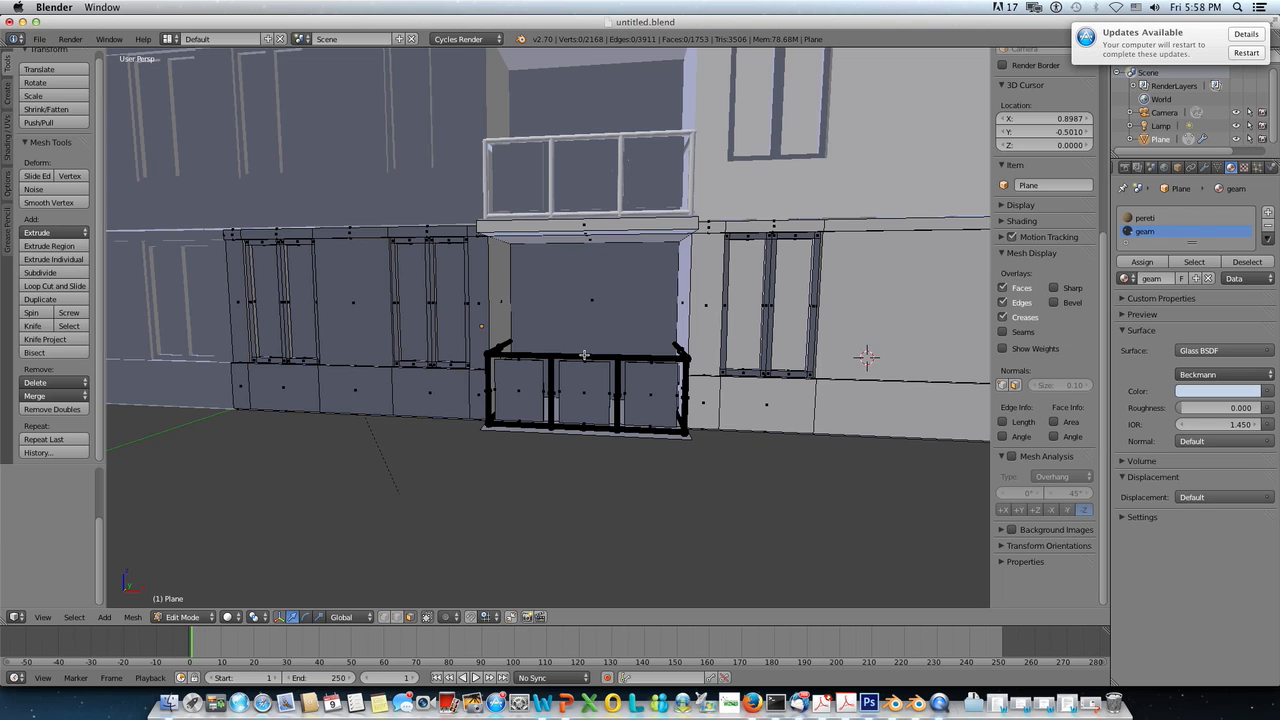
pyautogui.press('a')
pyautogui.press('a')
# Step: Select the linked geometry of the ground-floor balcony railing frame: the top rail, the bottom rail and all four front posts
pyautogui.scroll(8, 620, 400)
pyautogui.scroll(-8, 647, 418)
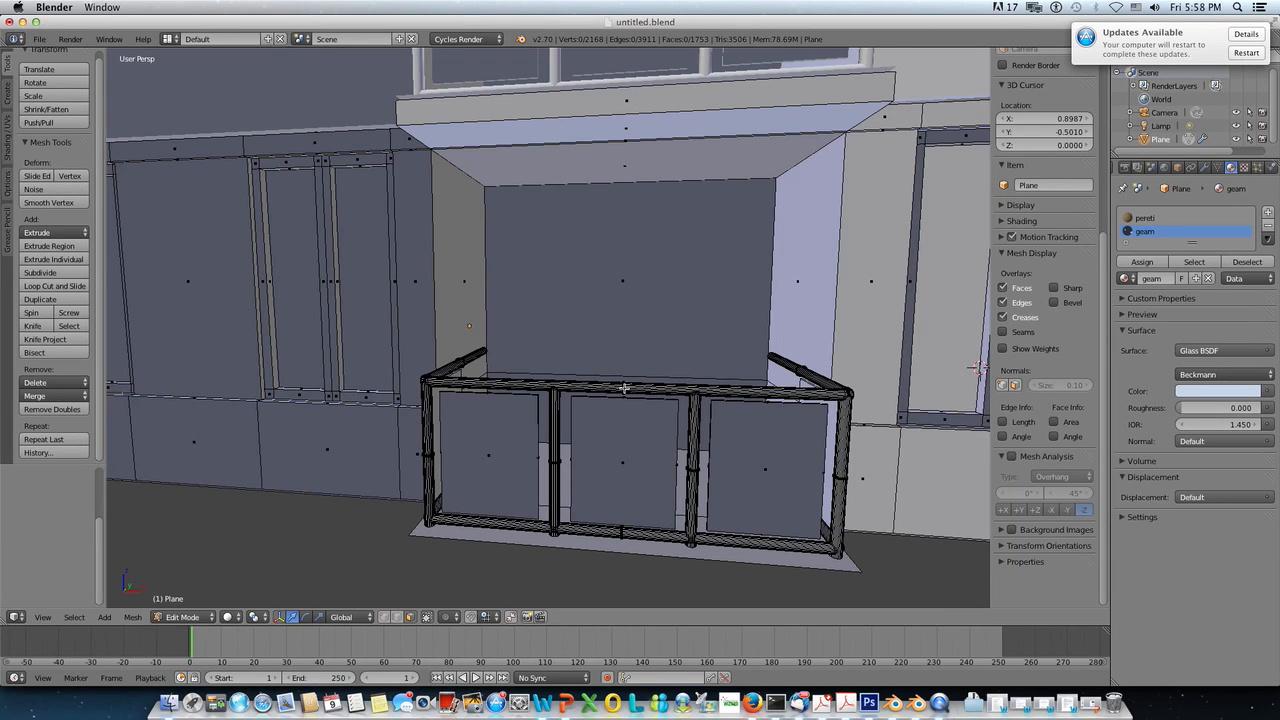
pyautogui.press('l')
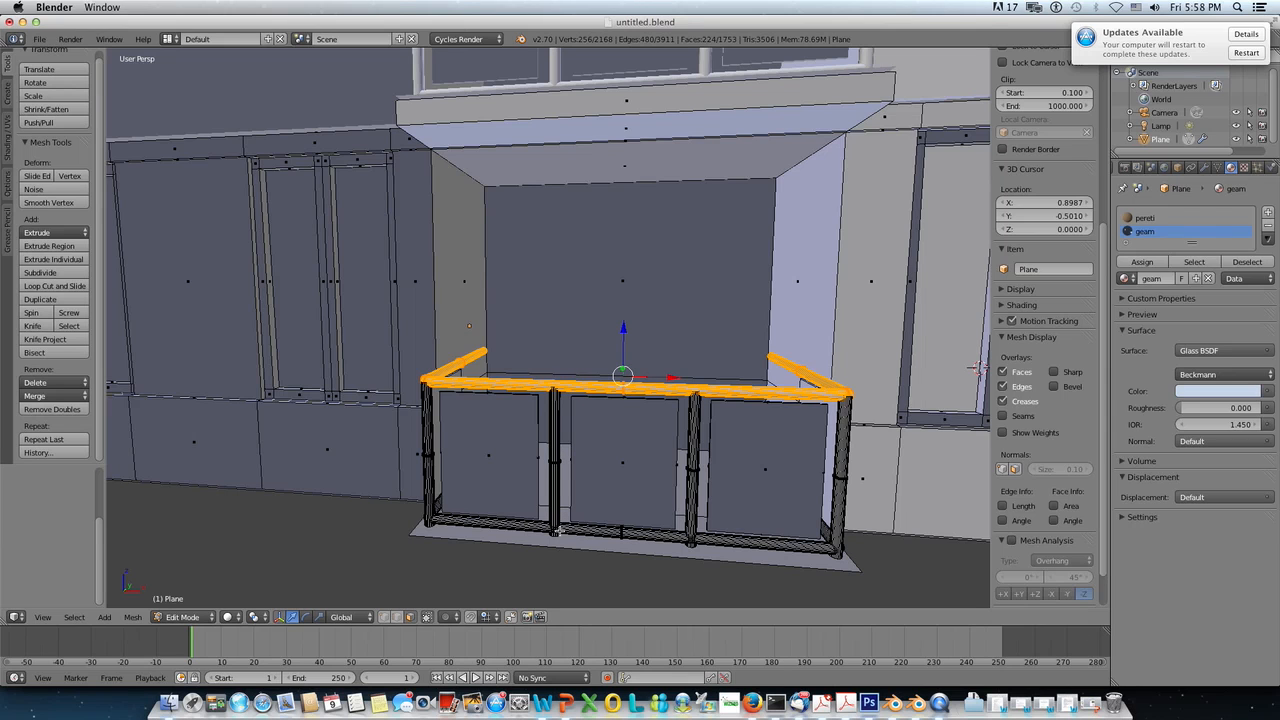
pyautogui.press('l')
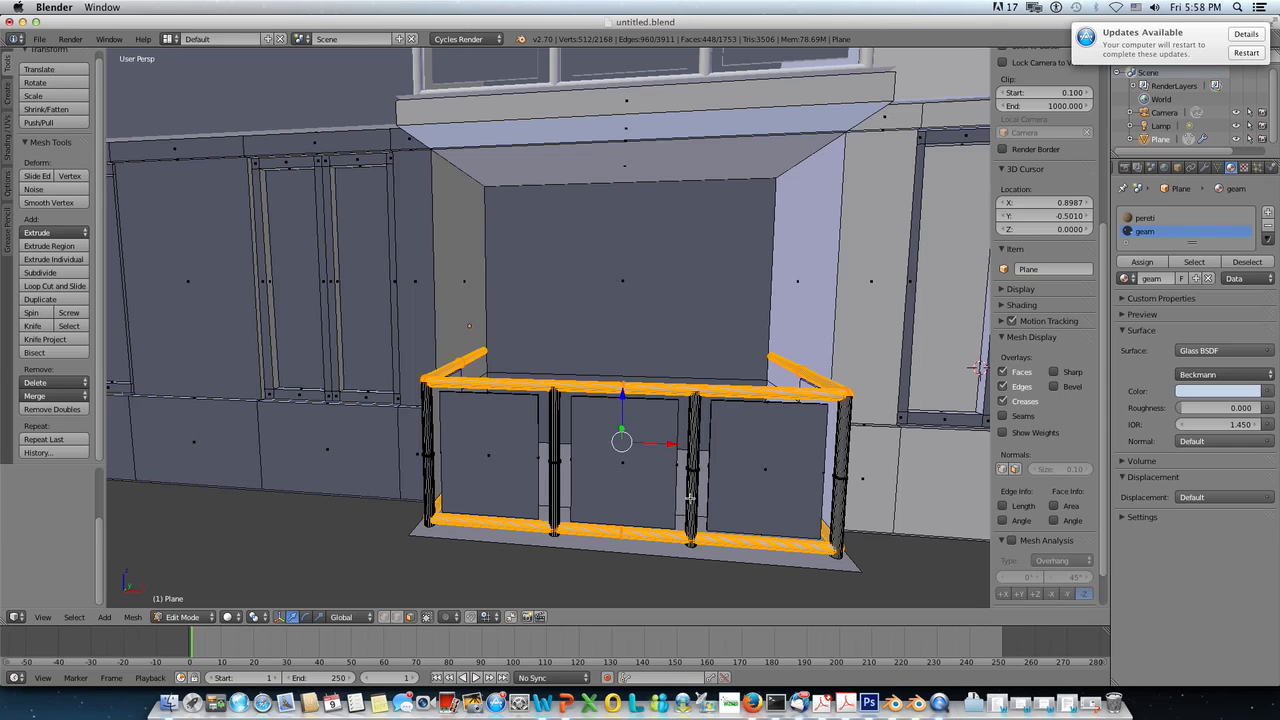
pyautogui.press('l')
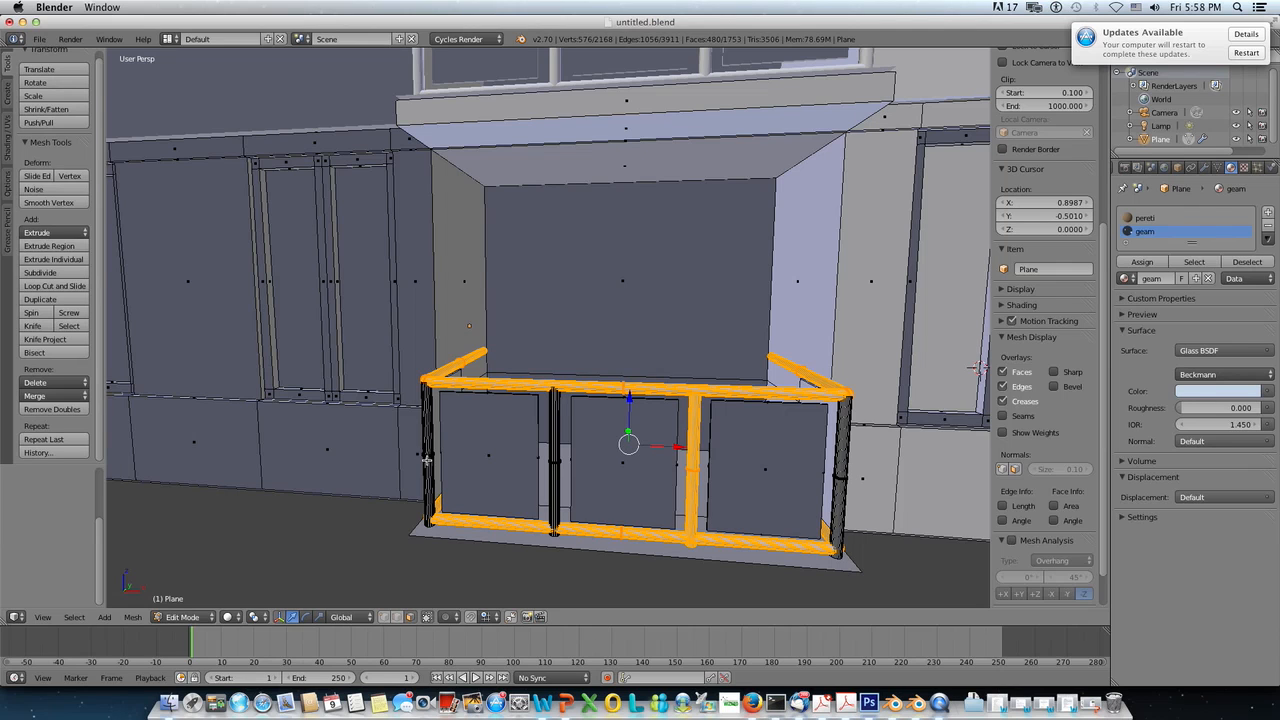
pyautogui.press('l')
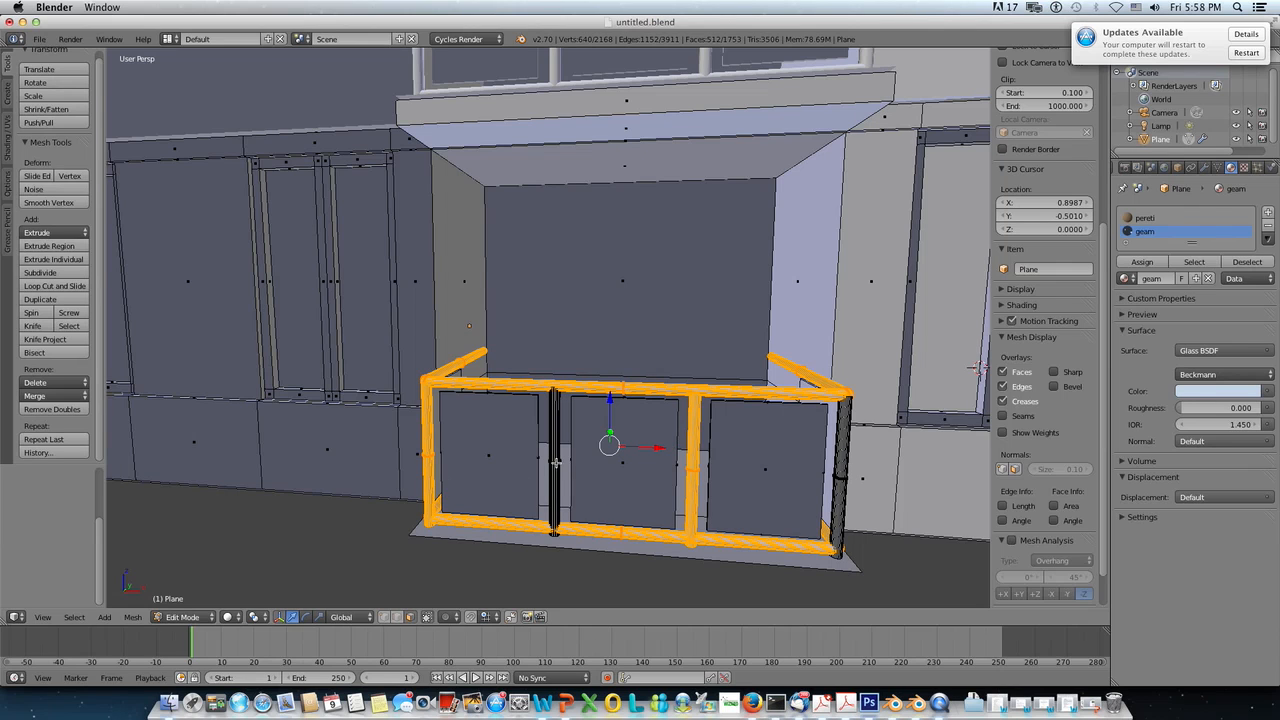
pyautogui.press('l')
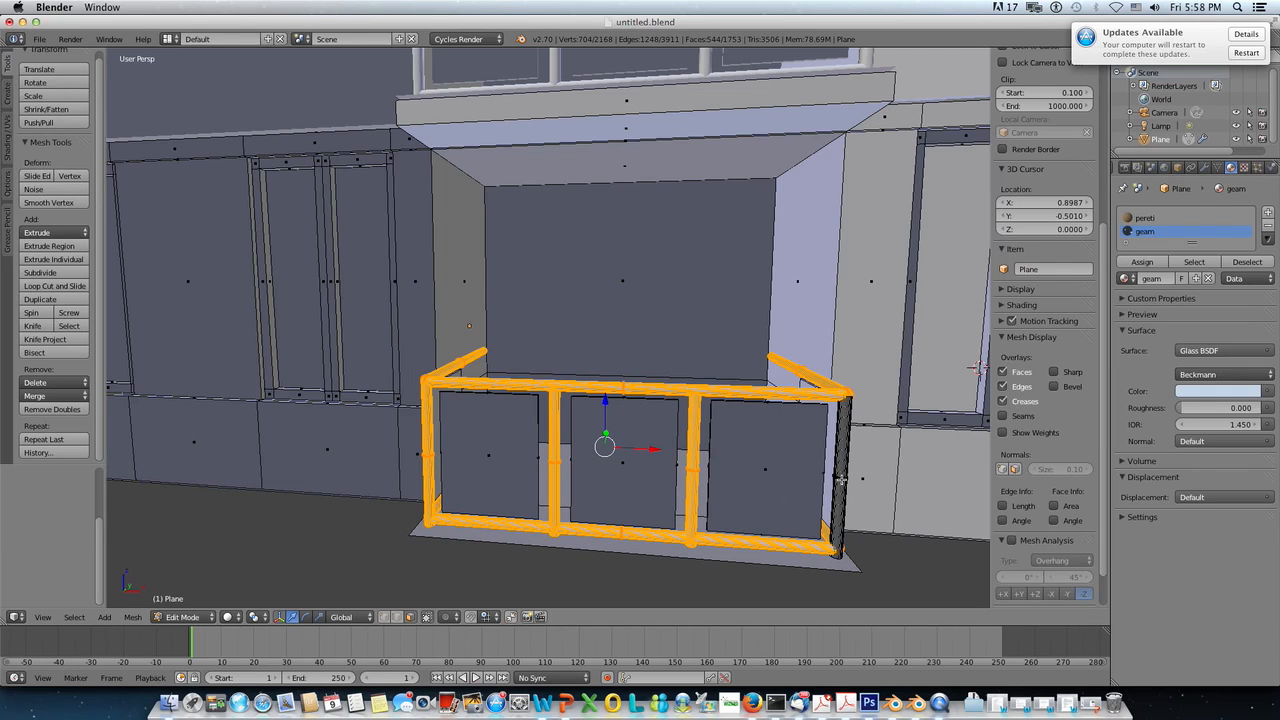
pyautogui.press('l')
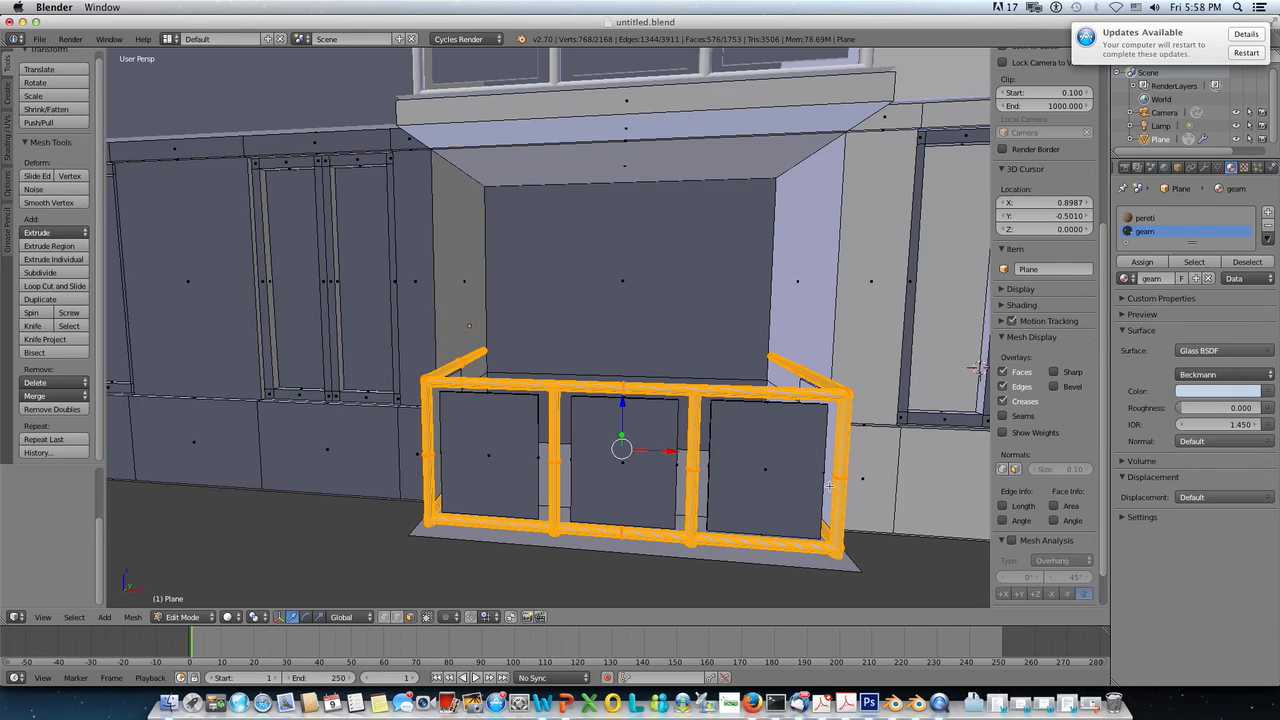
# Step: Add the top rail, bottom rail and two far front posts of the adjacent facade's ground-floor balcony railing to the selection as linked geometry
pyautogui.scroll(-4, 822, 486)
pyautogui.moveTo(788, 484); pyautogui.dragTo(481, 466, button='middle')
pyautogui.scroll(2, 472, 455)
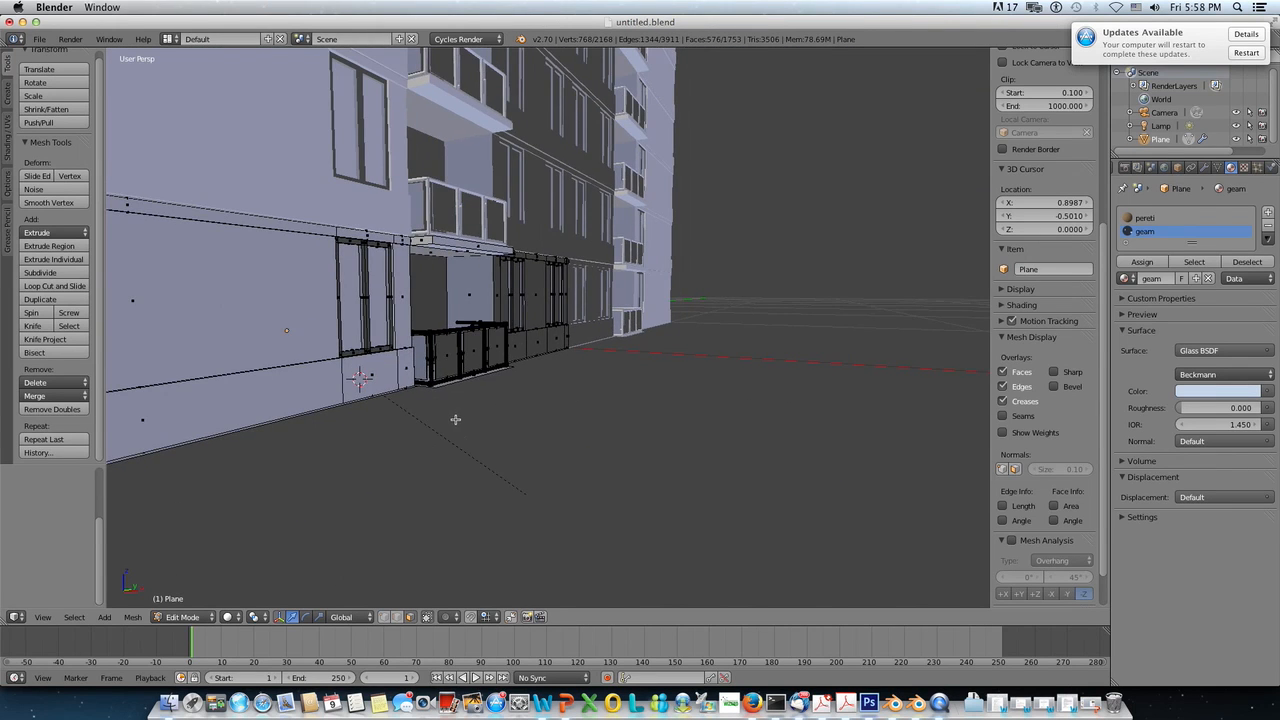
pyautogui.scroll(4, 450, 424)
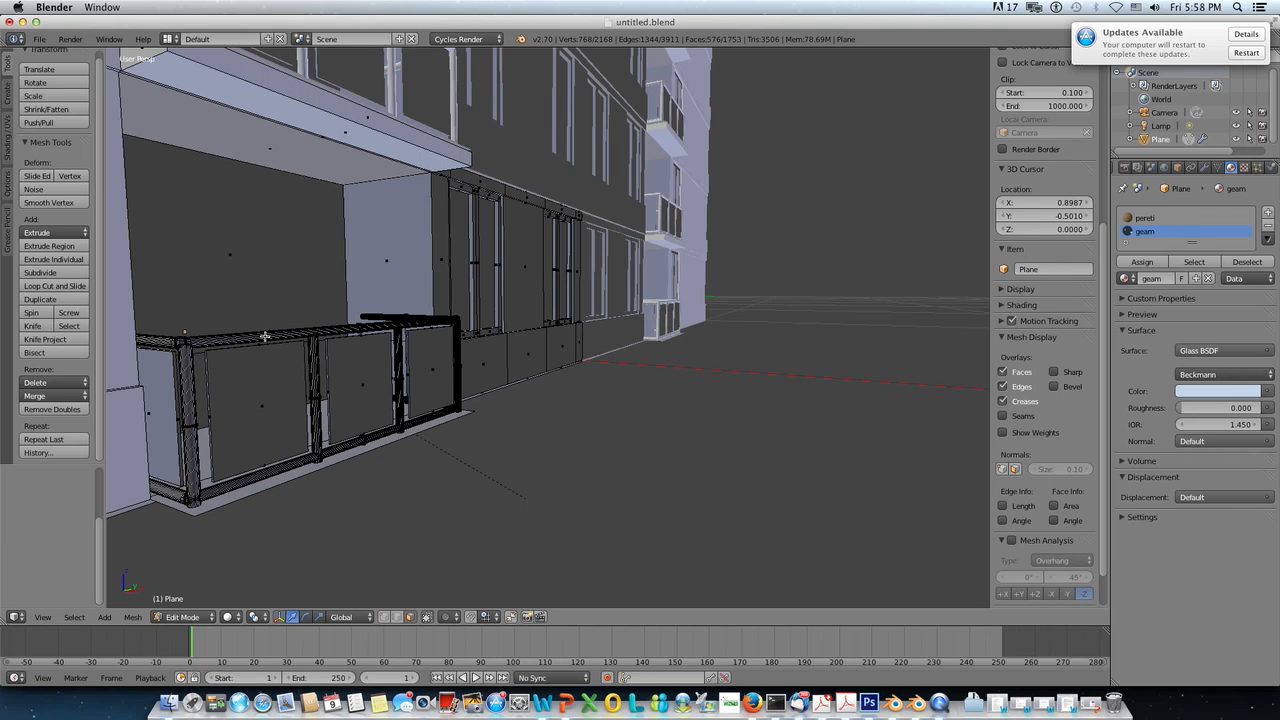
pyautogui.press('l')
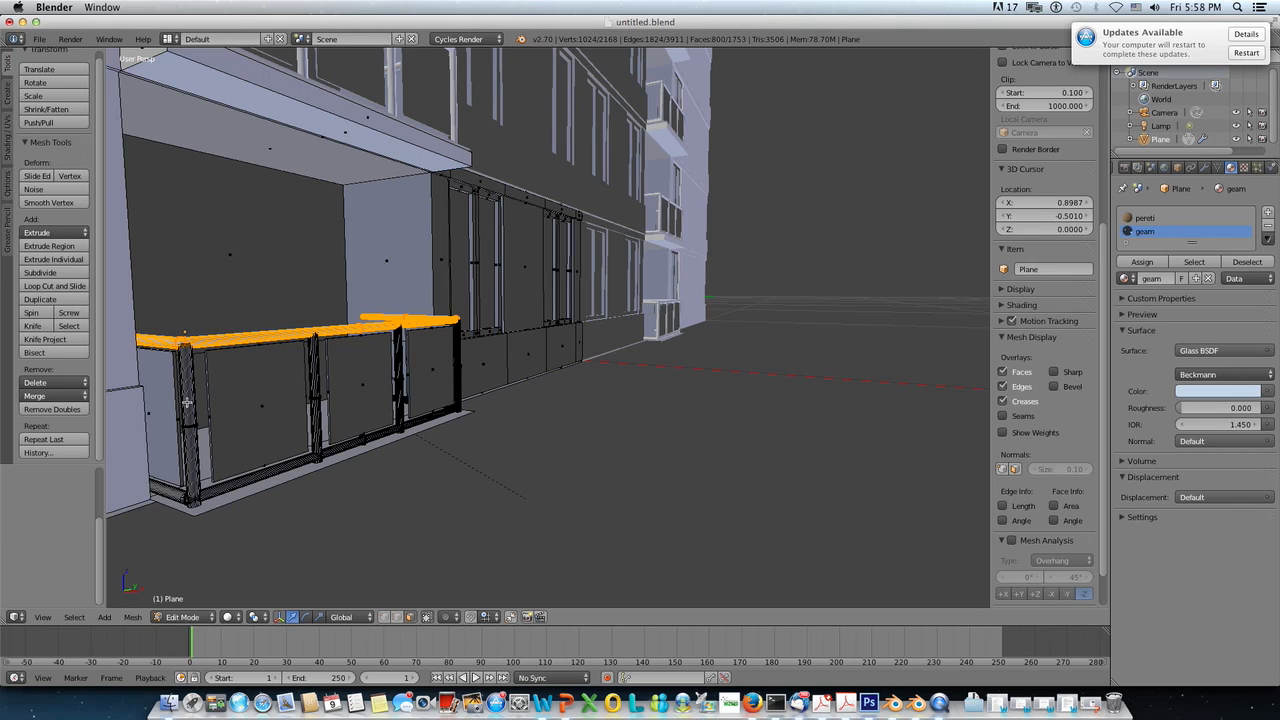
pyautogui.scroll(2, 186, 402)
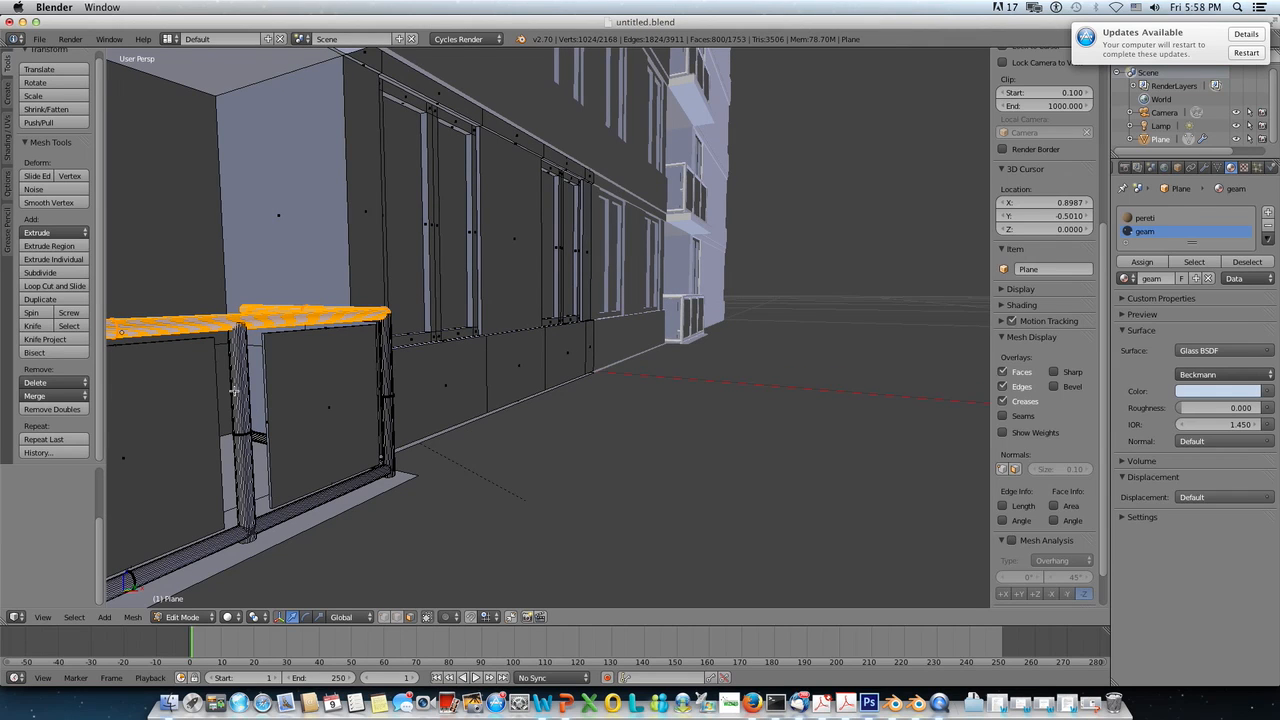
pyautogui.press('l')
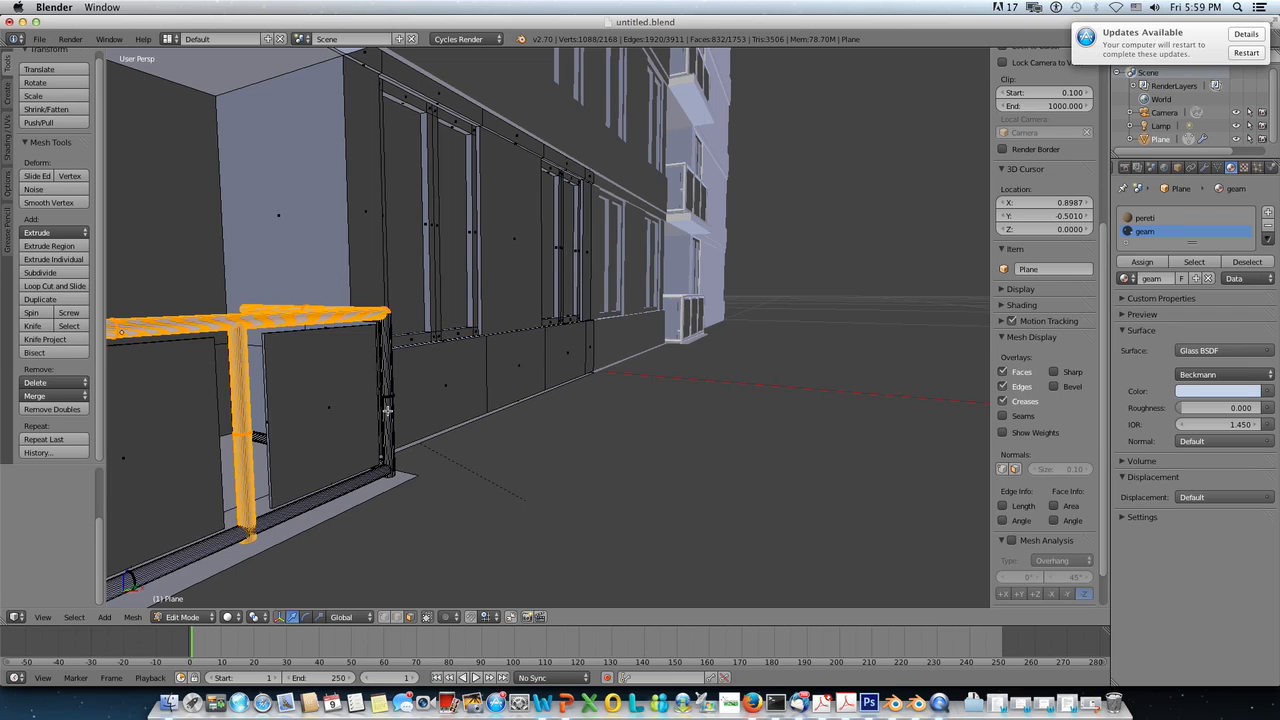
pyautogui.press('l')
pyautogui.press('l')
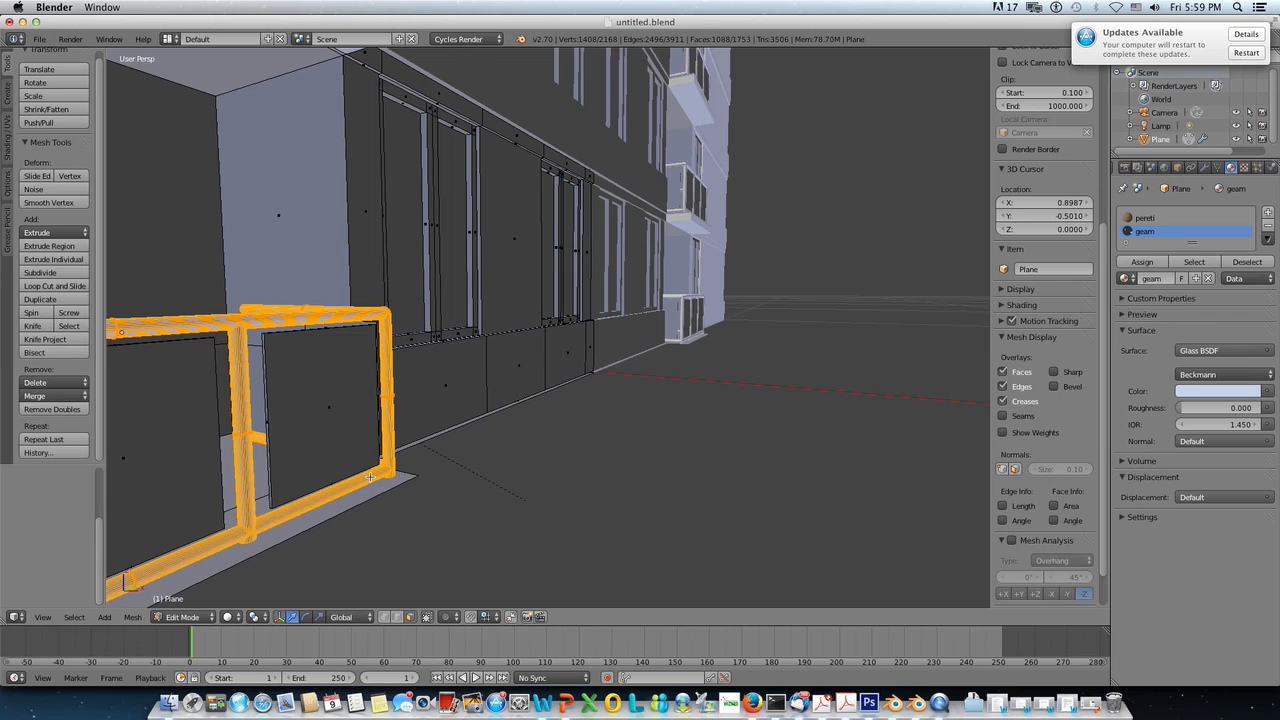
# Step: Add the near corner post and the remaining middle post of the same balcony railing to the selection
pyautogui.scroll(-2, 363, 471)
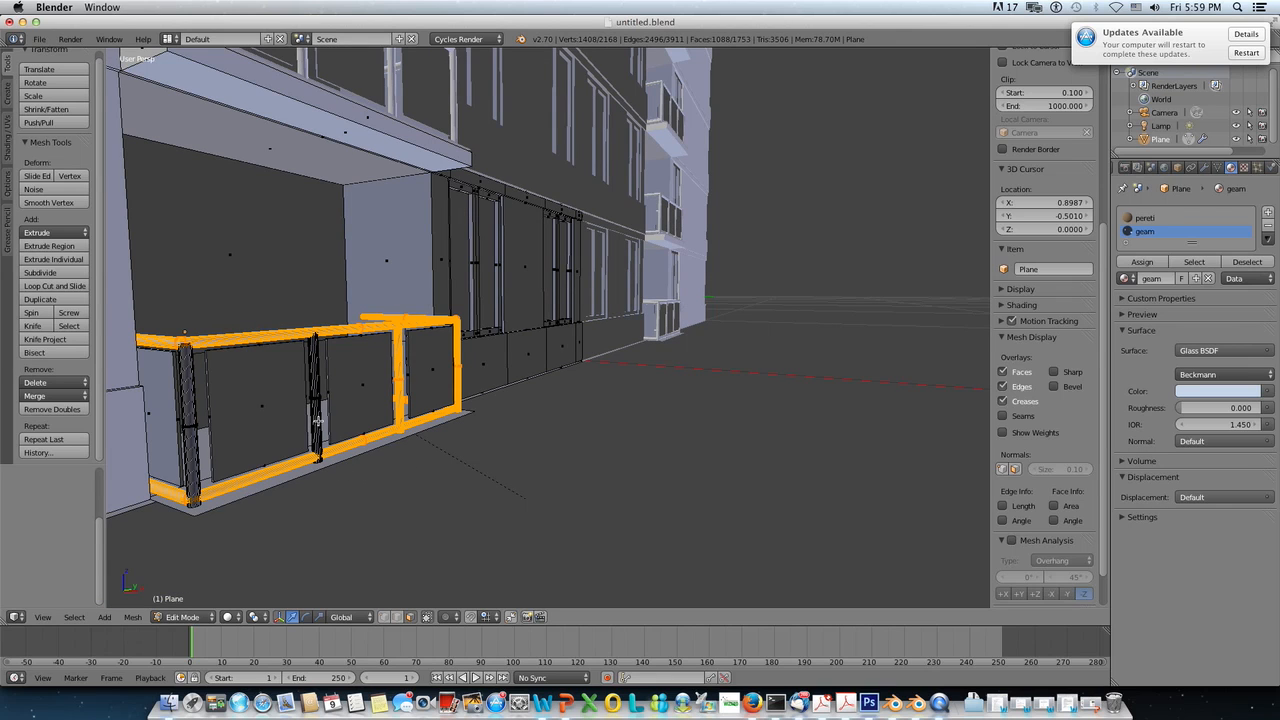
pyautogui.scroll(2, 317, 421)
pyautogui.keyDown('shift'); pyautogui.moveTo(356, 422); pyautogui.dragTo(408, 420, button='middle'); pyautogui.keyUp('shift')
pyautogui.scroll(-2, 392, 414)
pyautogui.scroll(3, 578, 402)
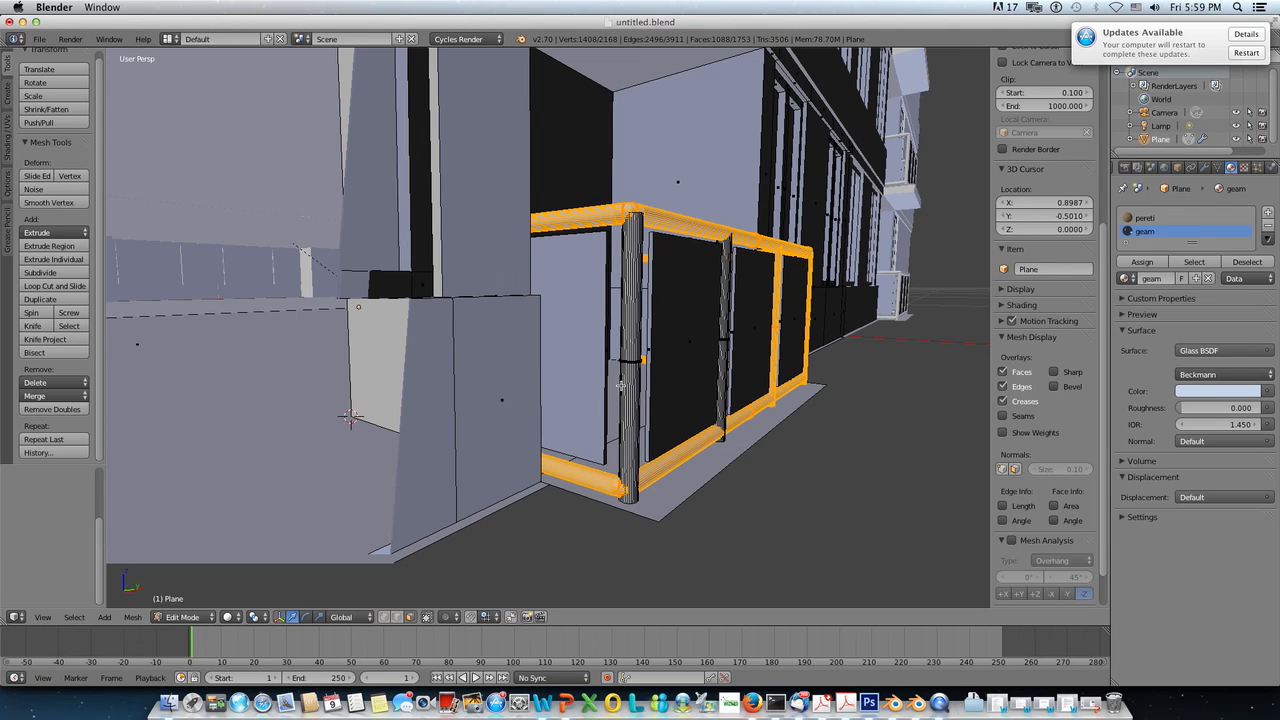
pyautogui.press('l')
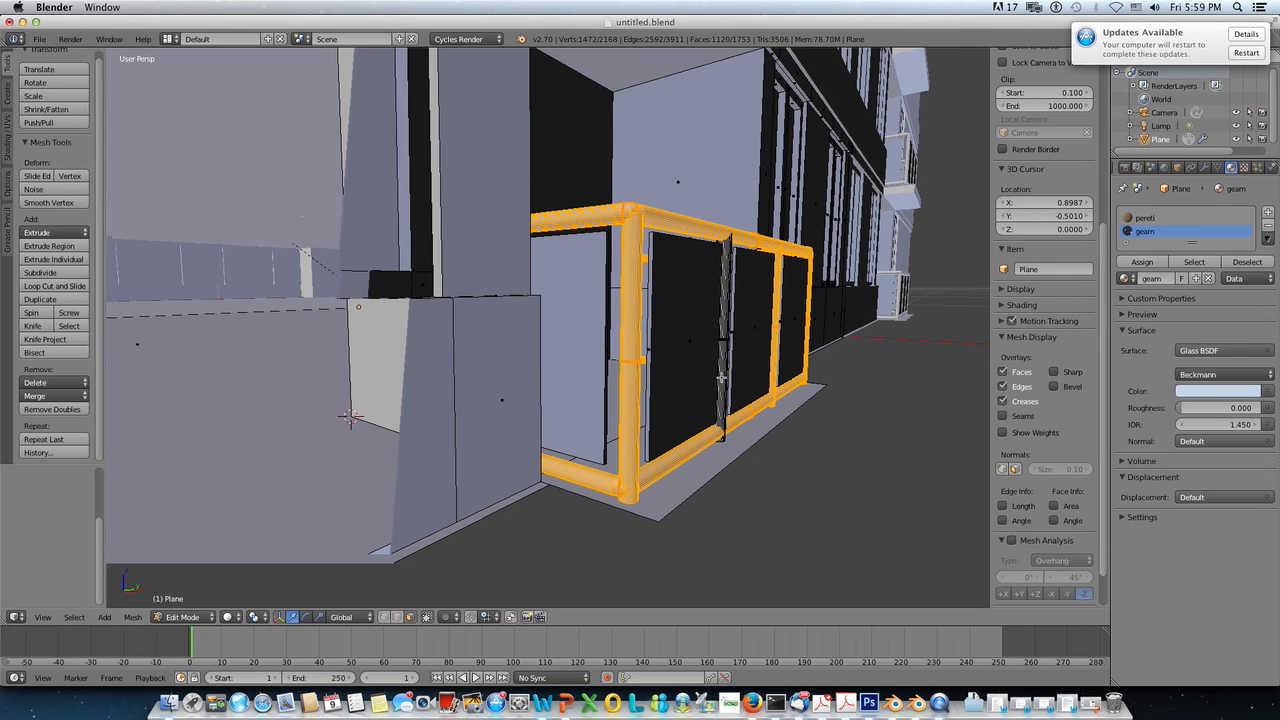
pyautogui.scroll(-3, 724, 374)
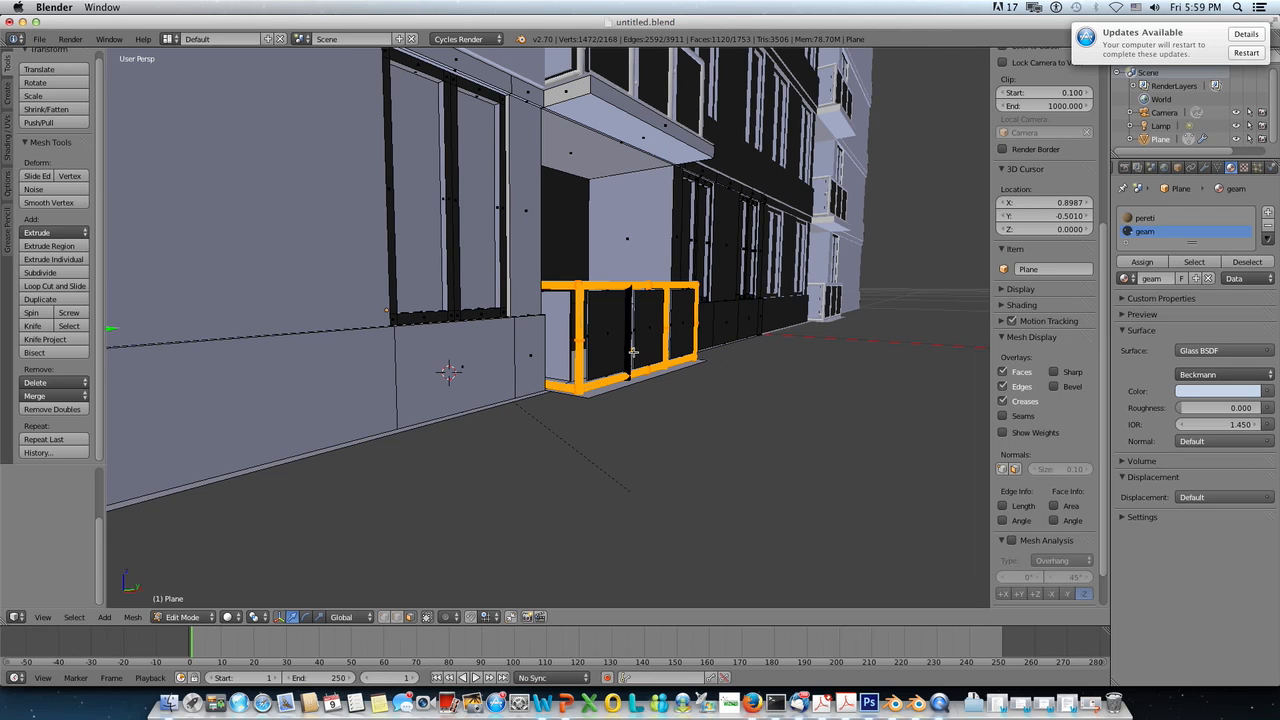
pyautogui.scroll(6, 640, 352)
pyautogui.scroll(-6, 655, 356)
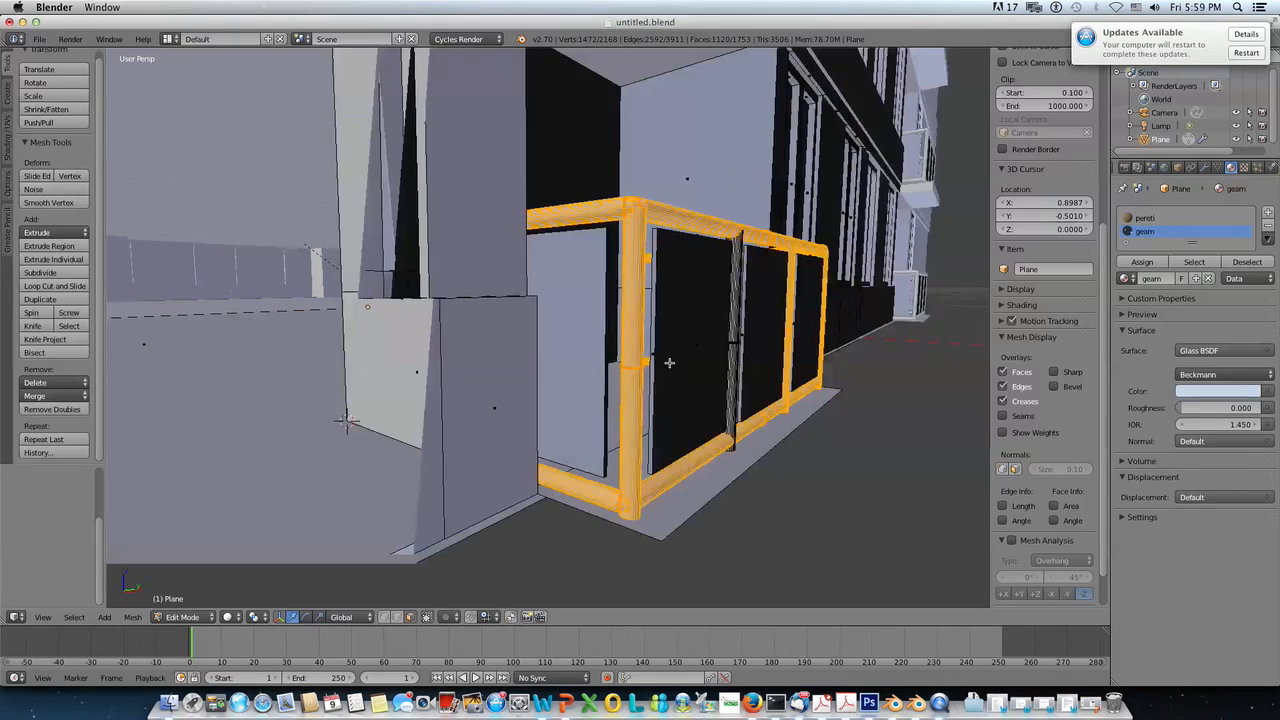
pyautogui.scroll(2, 646, 368)
pyautogui.scroll(-2, 645, 366)
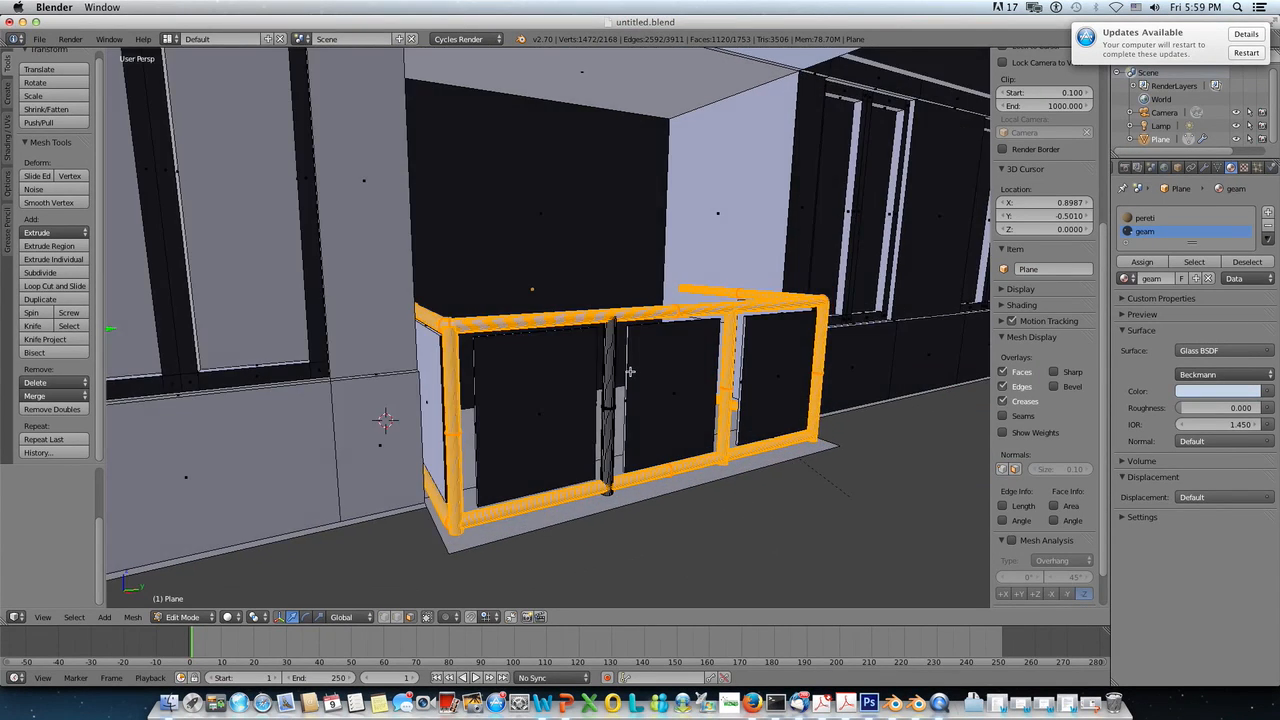
pyautogui.scroll(5, 630, 371)
pyautogui.scroll(-5, 632, 374)
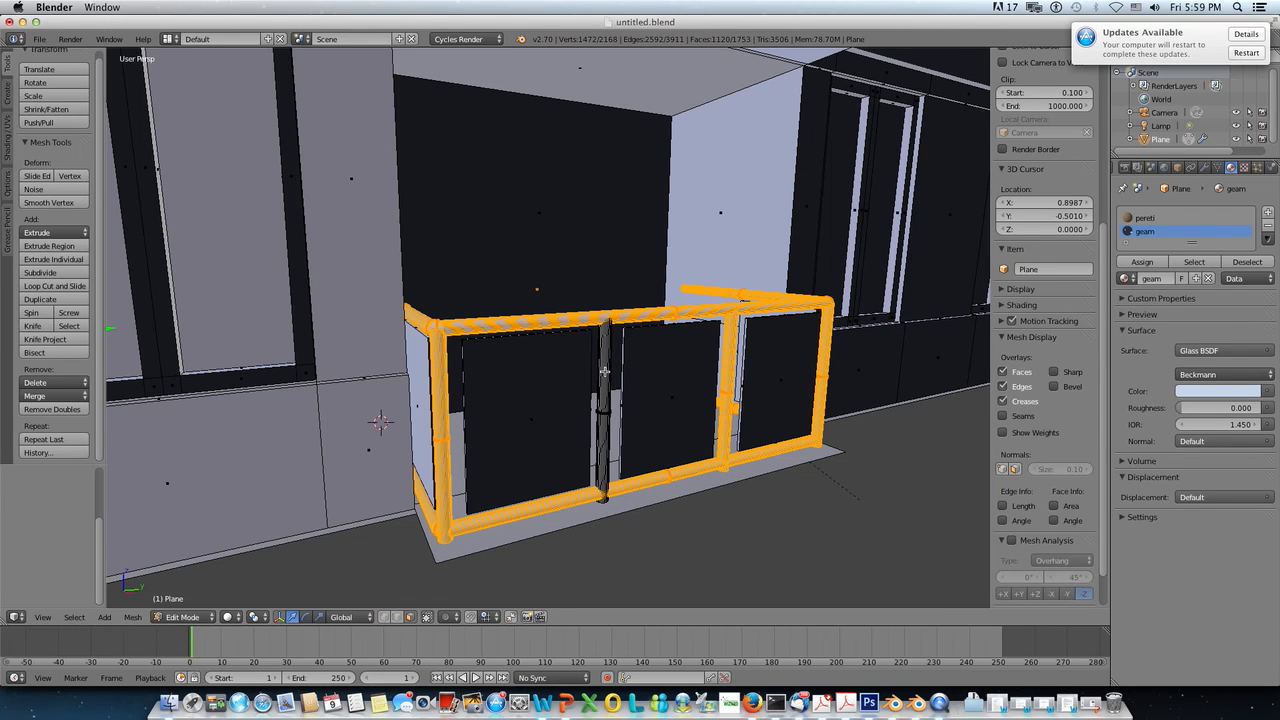
pyautogui.press('l')
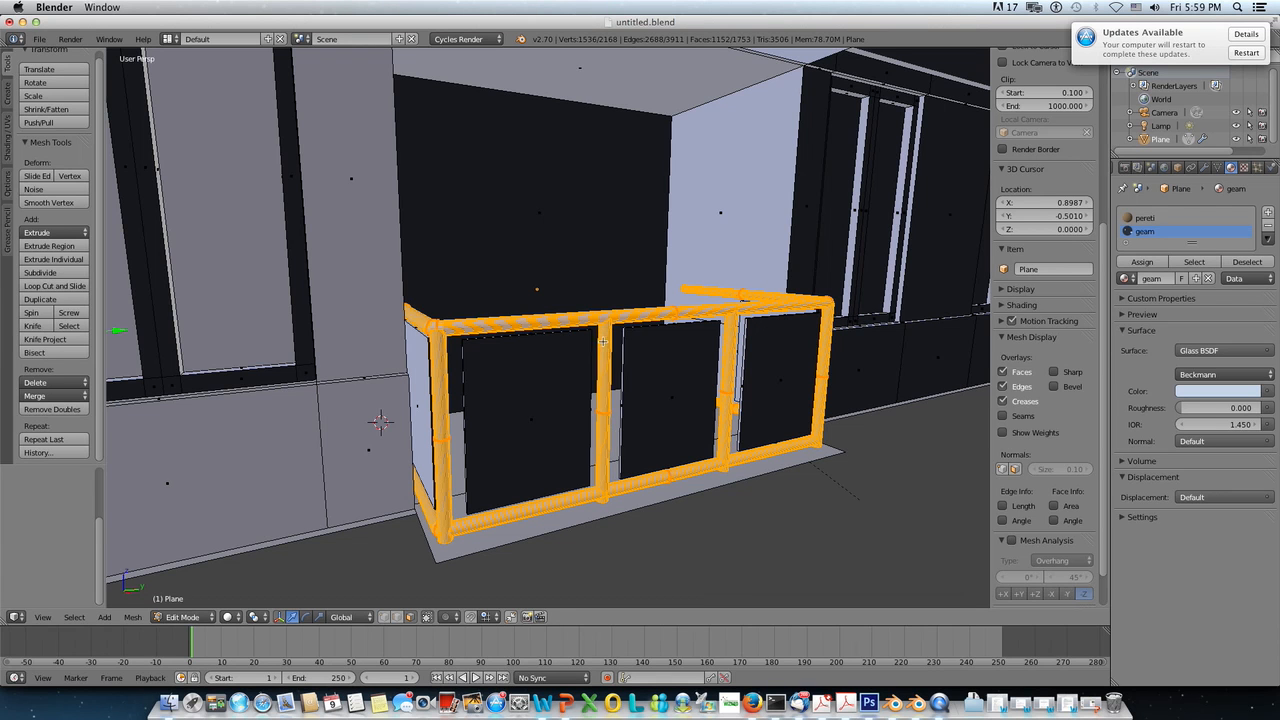
pyautogui.scroll(-6, 600, 388)
pyautogui.moveTo(494, 382); pyautogui.dragTo(533, 379, button='middle')
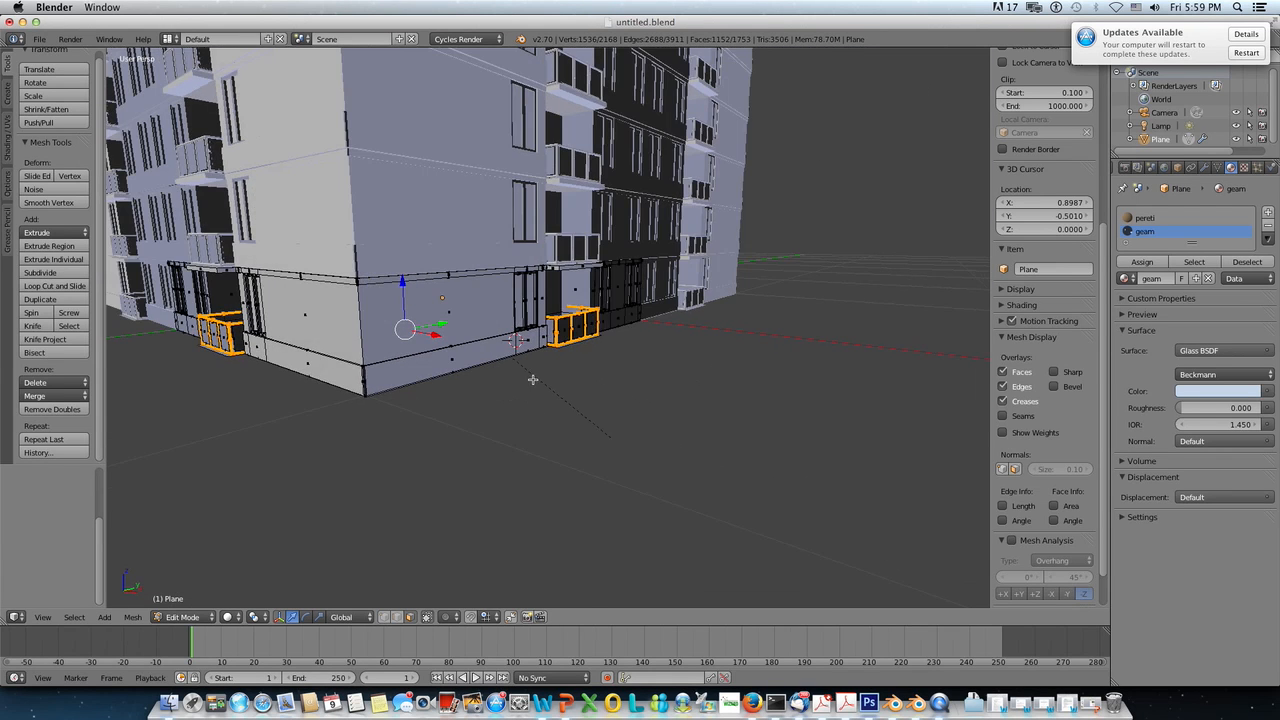
pyautogui.press('z')
pyautogui.press('z')
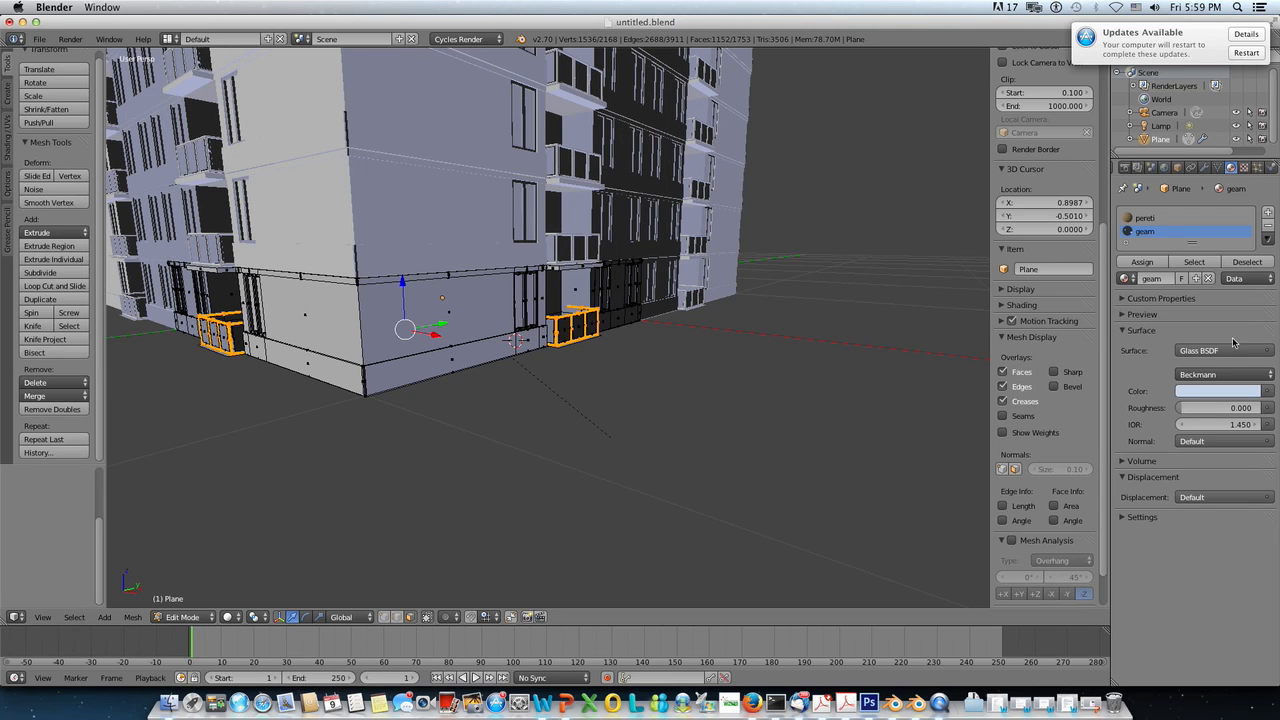
# Step: Add a third material slot with a new material named balustrada
pyautogui.click(1267, 212)
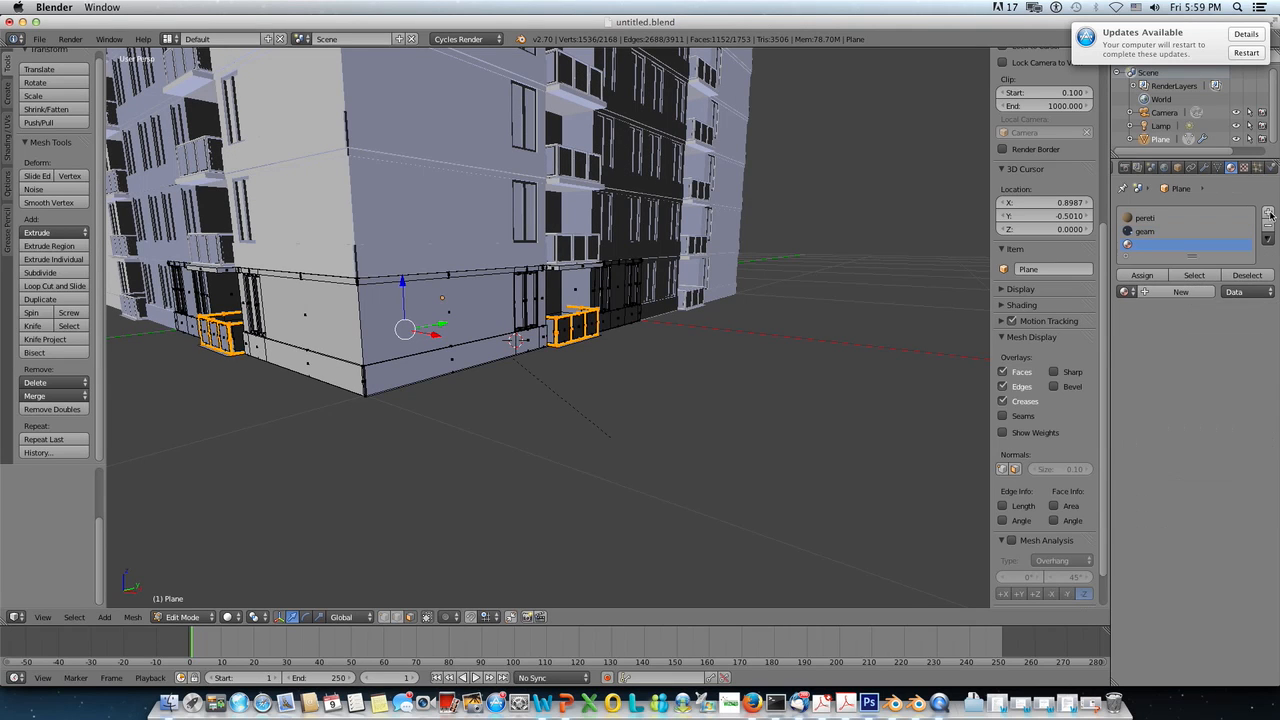
pyautogui.click(1178, 292)
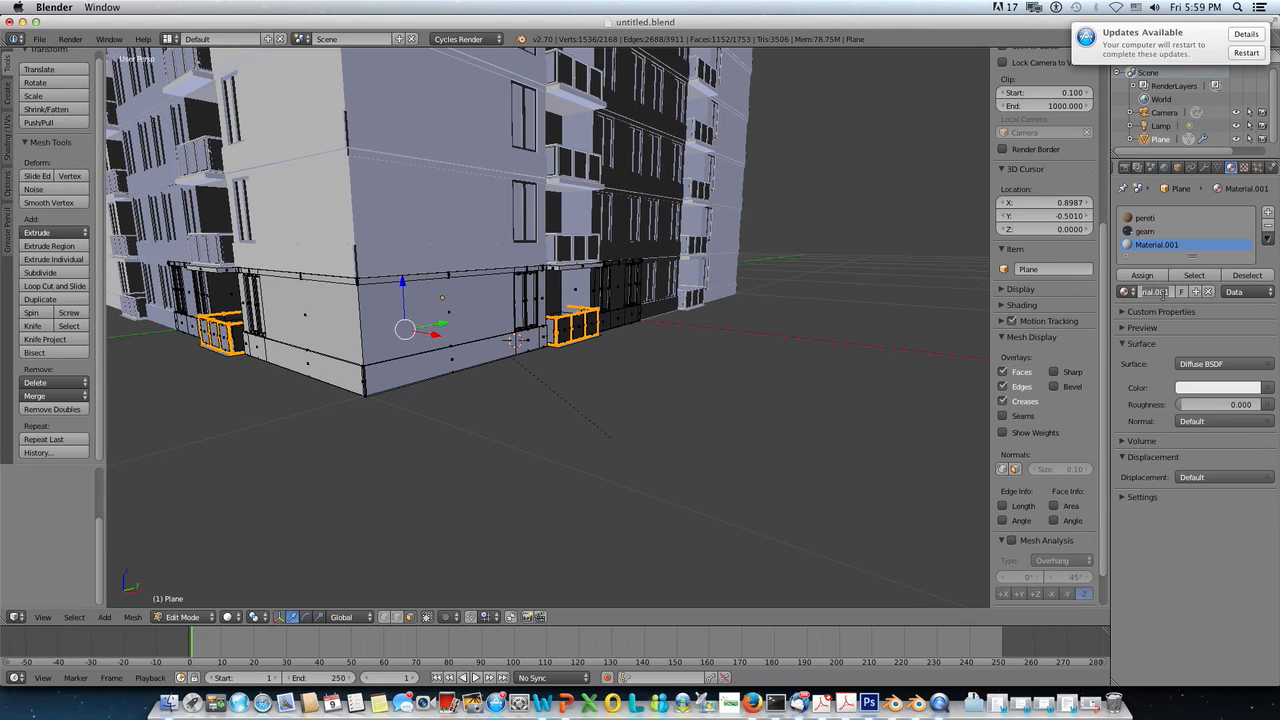
pyautogui.press('BackSpace')
pyautogui.write('lustrado')
pyautogui.press('Return')
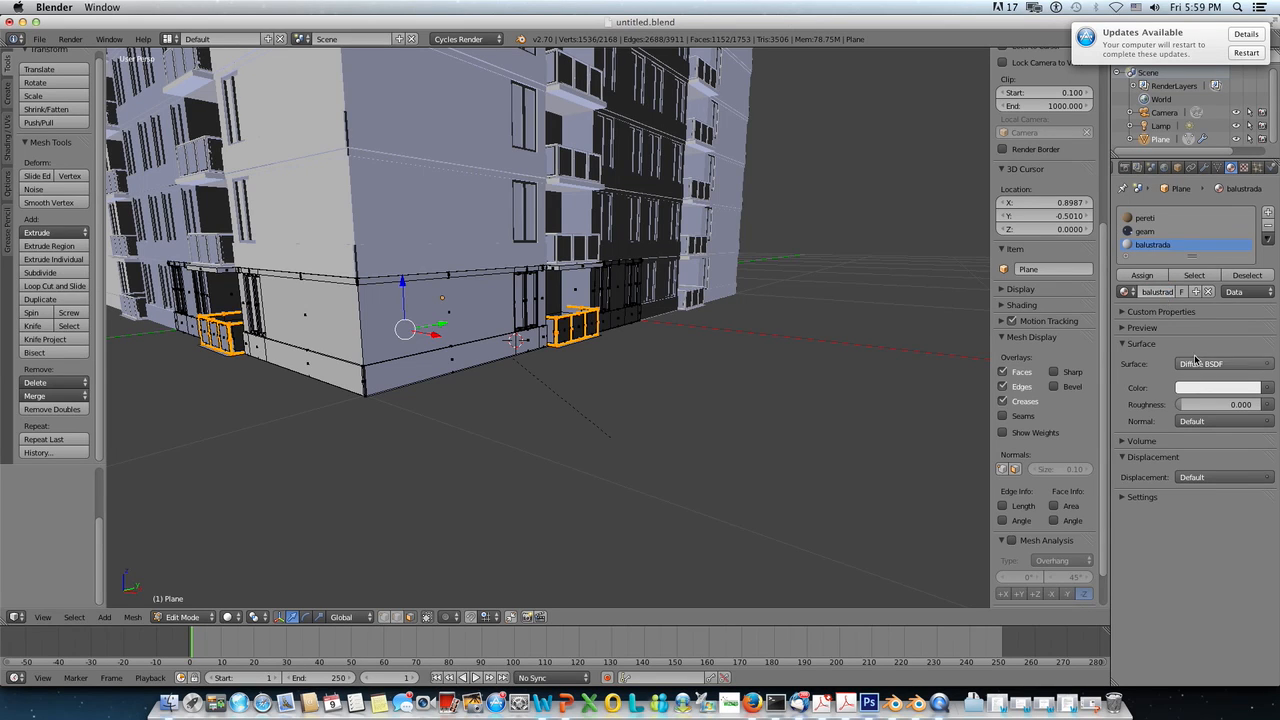
# Step: Set the balustrada material's surface shader to Glossy BSDF with a grey color of RGB 0.281
pyautogui.click(1205, 364)
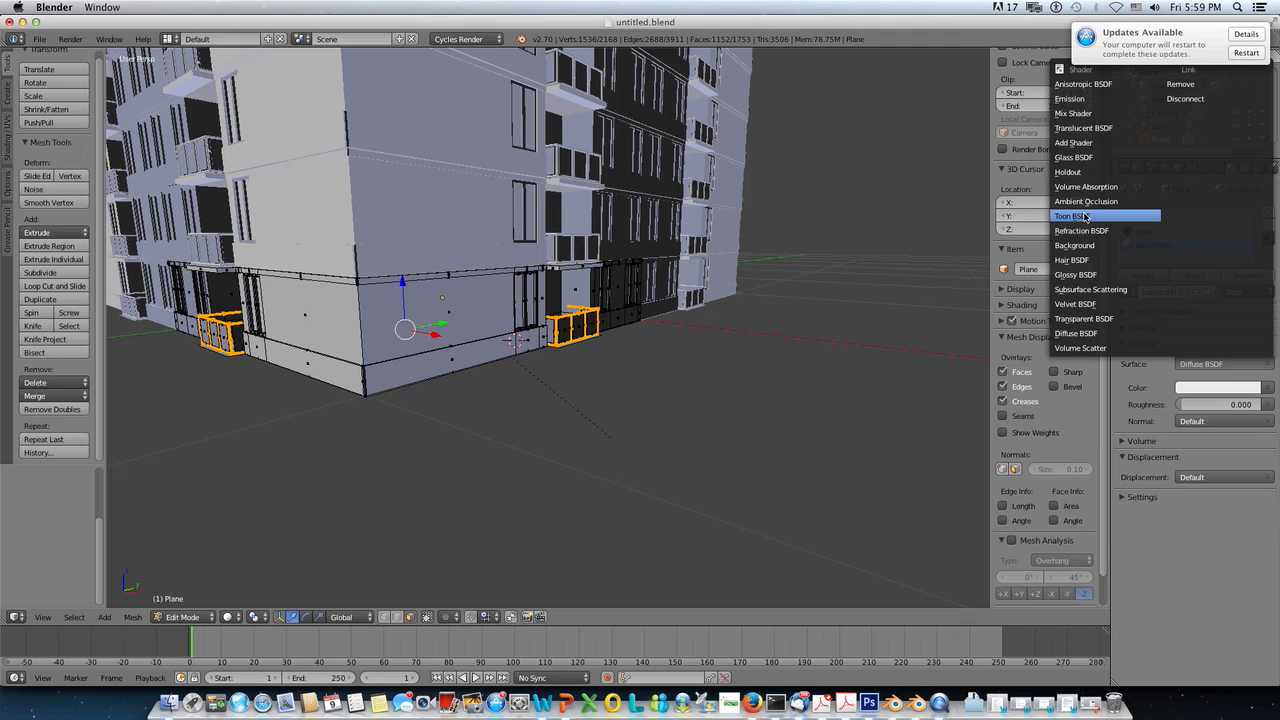
pyautogui.click(1085, 275)
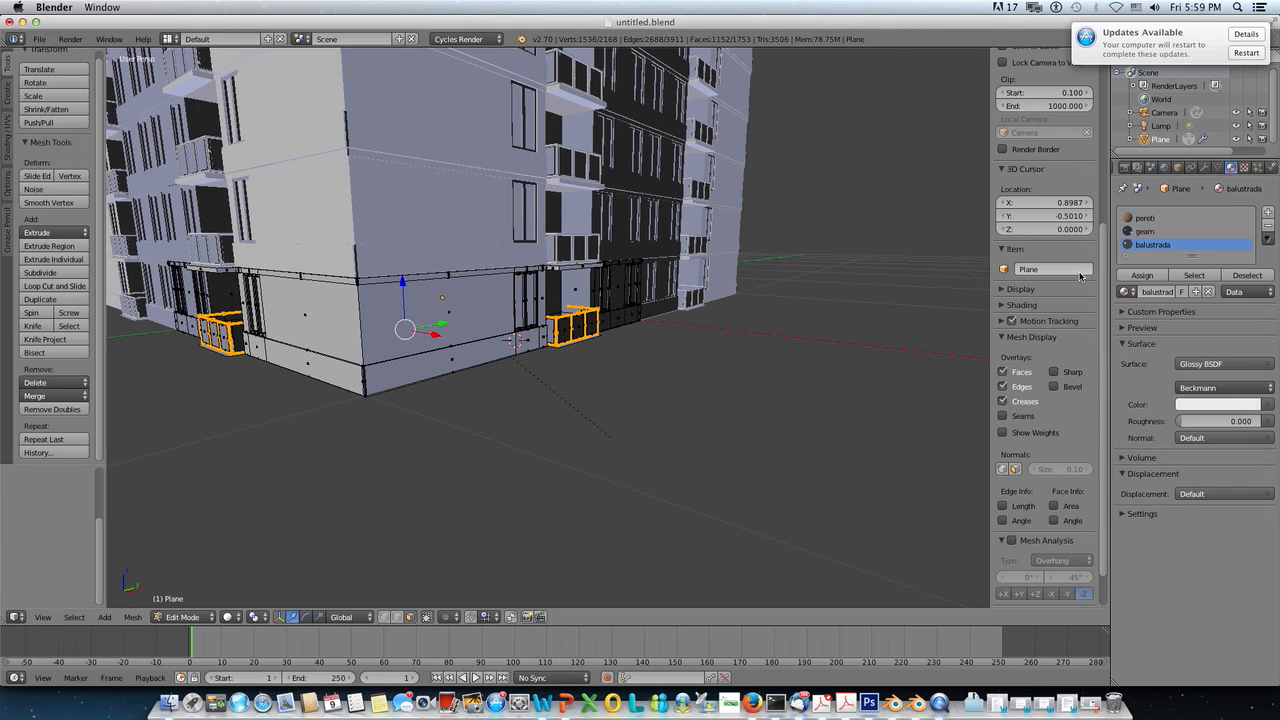
pyautogui.click(1187, 405)
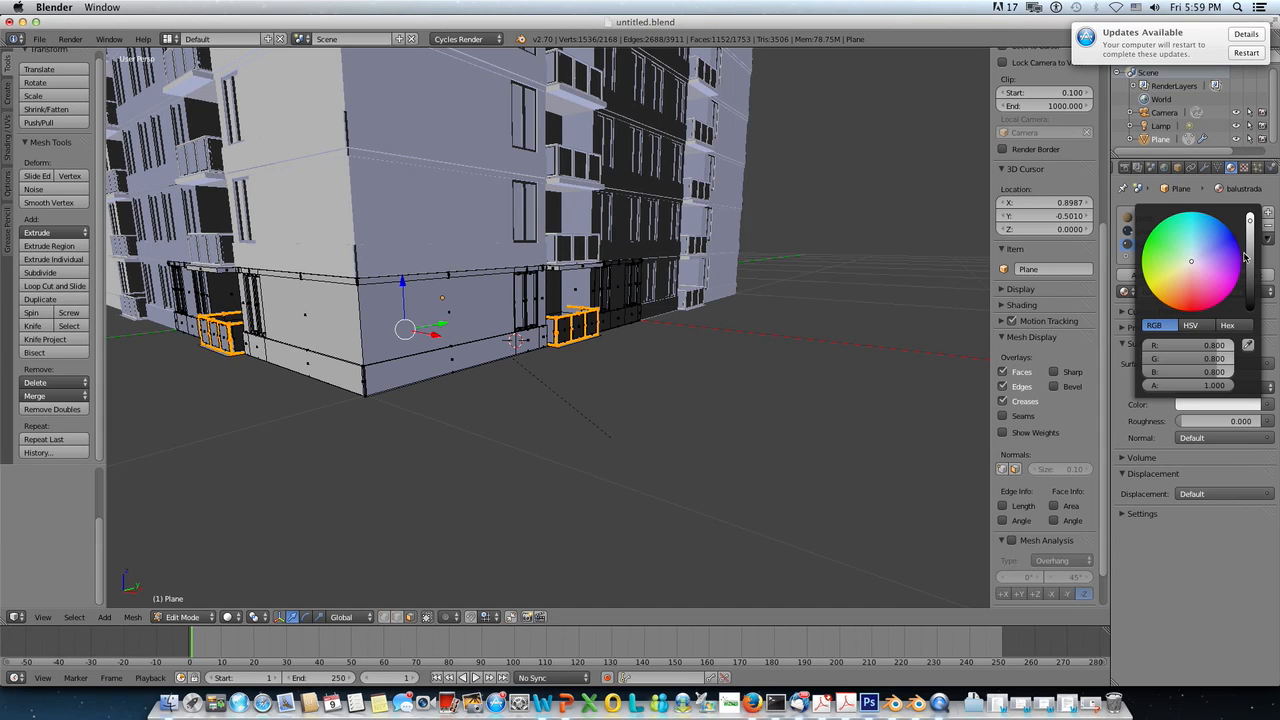
pyautogui.moveTo(1251, 224); pyautogui.dragTo(1250, 240)
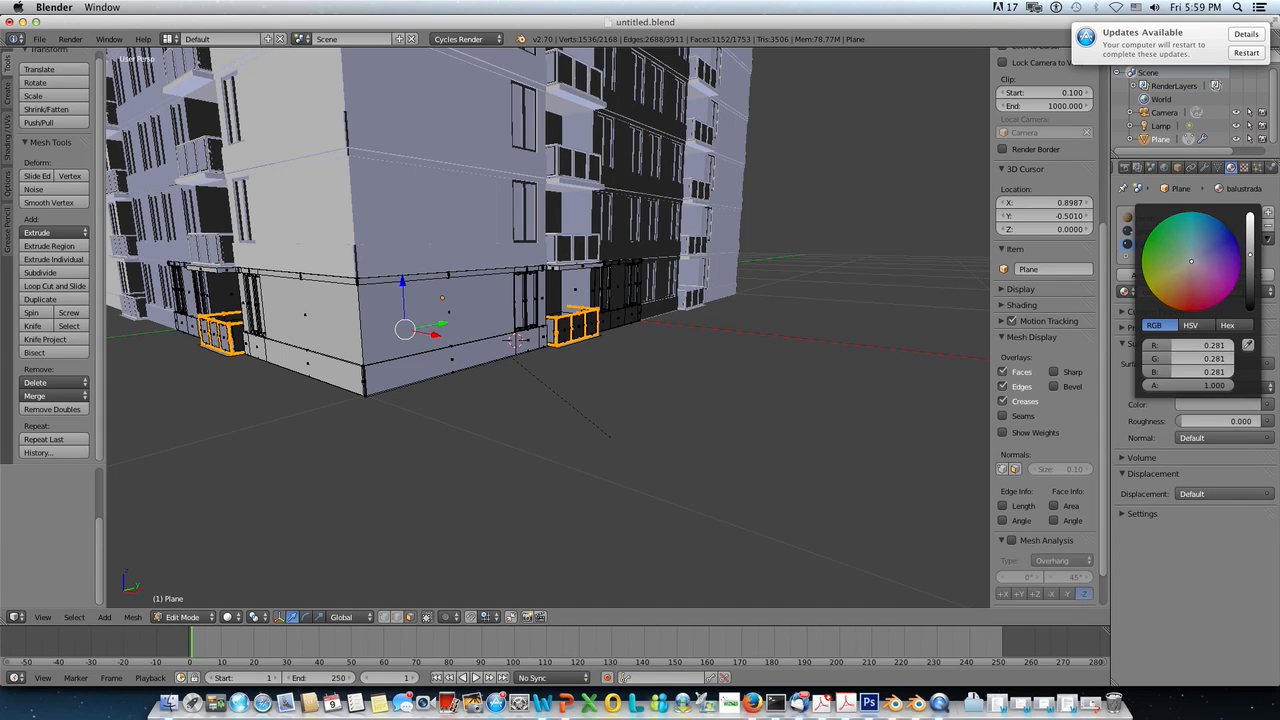
# Step: Switch the viewport to Rendered shading and assign the balustrada material to the selected railing frames
pyautogui.click(230, 617)
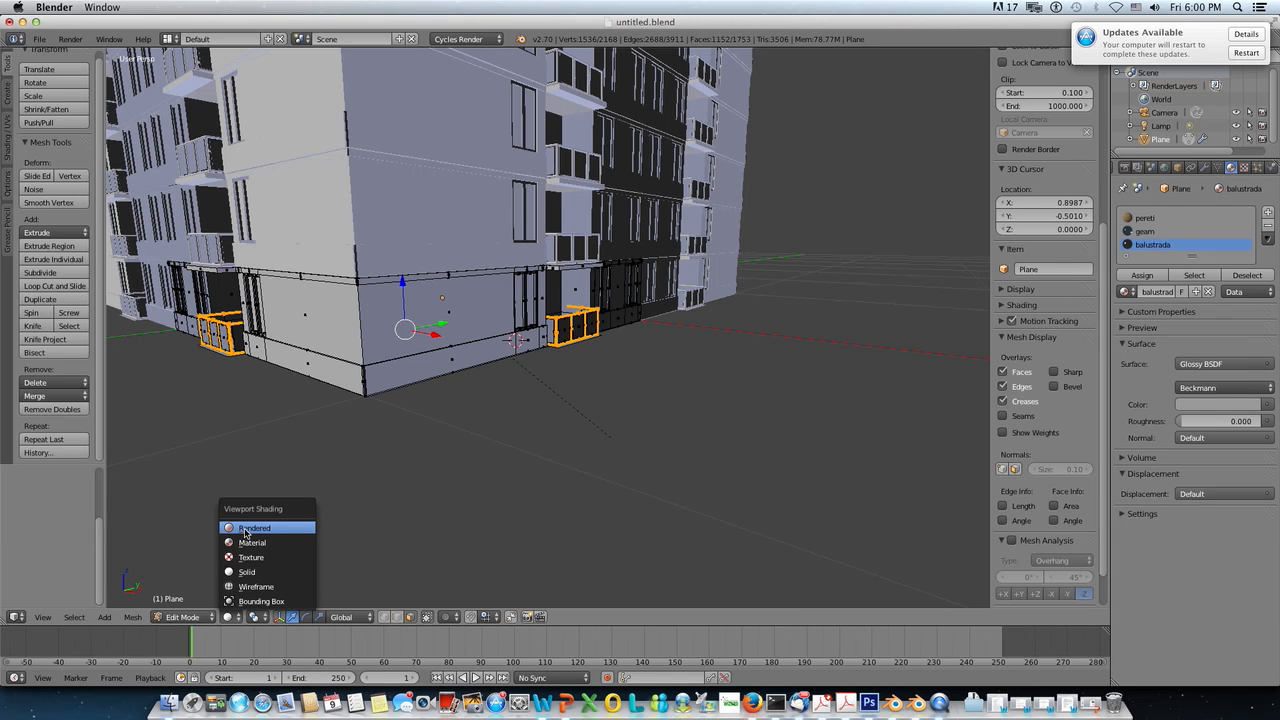
pyautogui.click(245, 530)
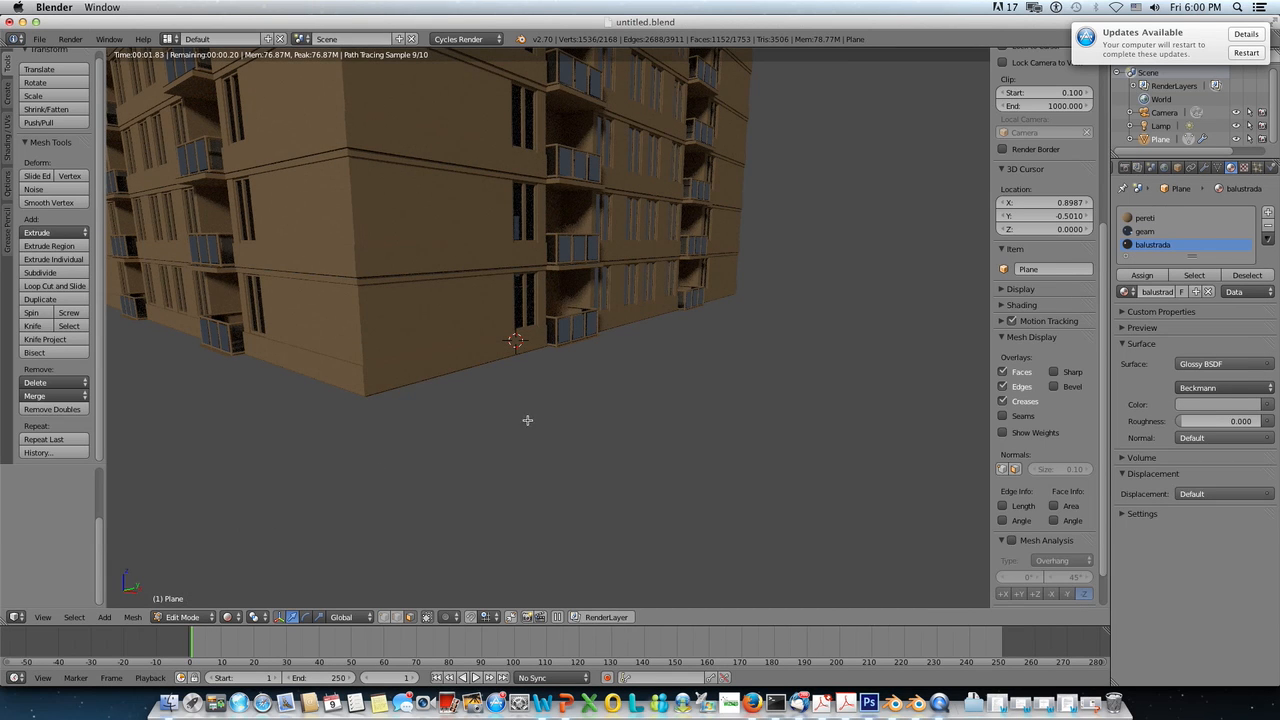
pyautogui.scroll(2, 609, 369)
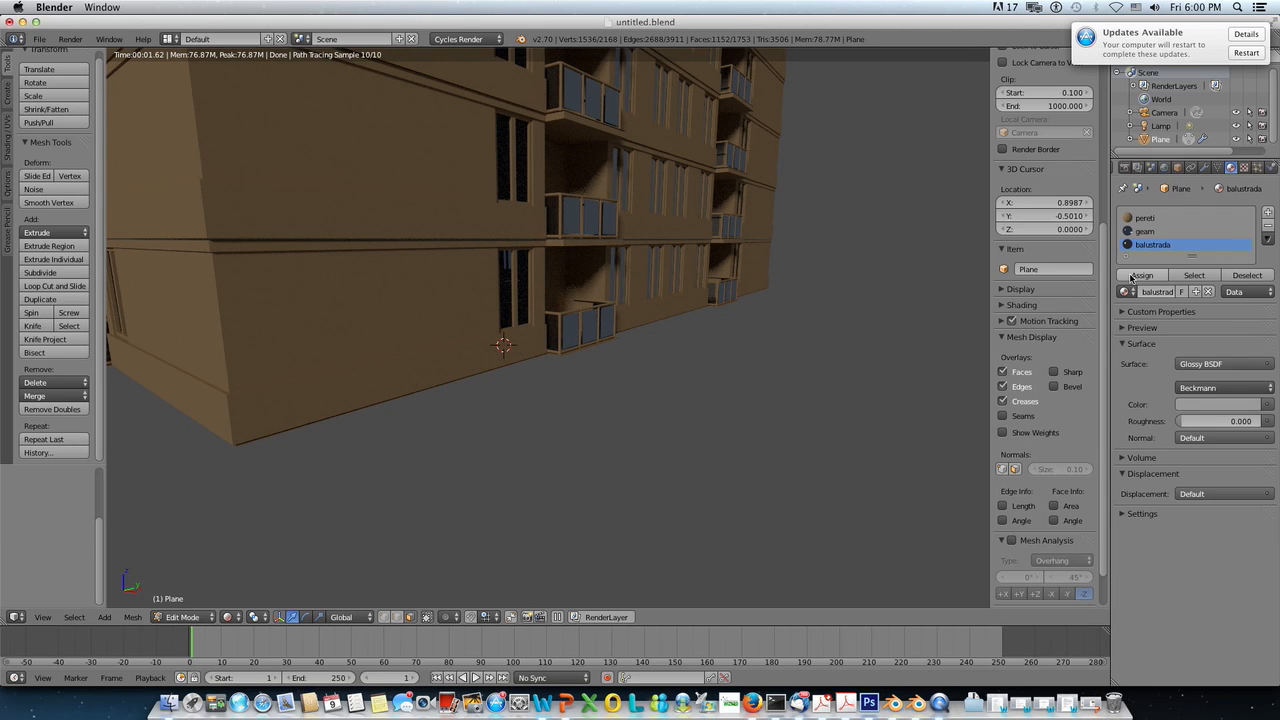
pyautogui.click(1133, 277)
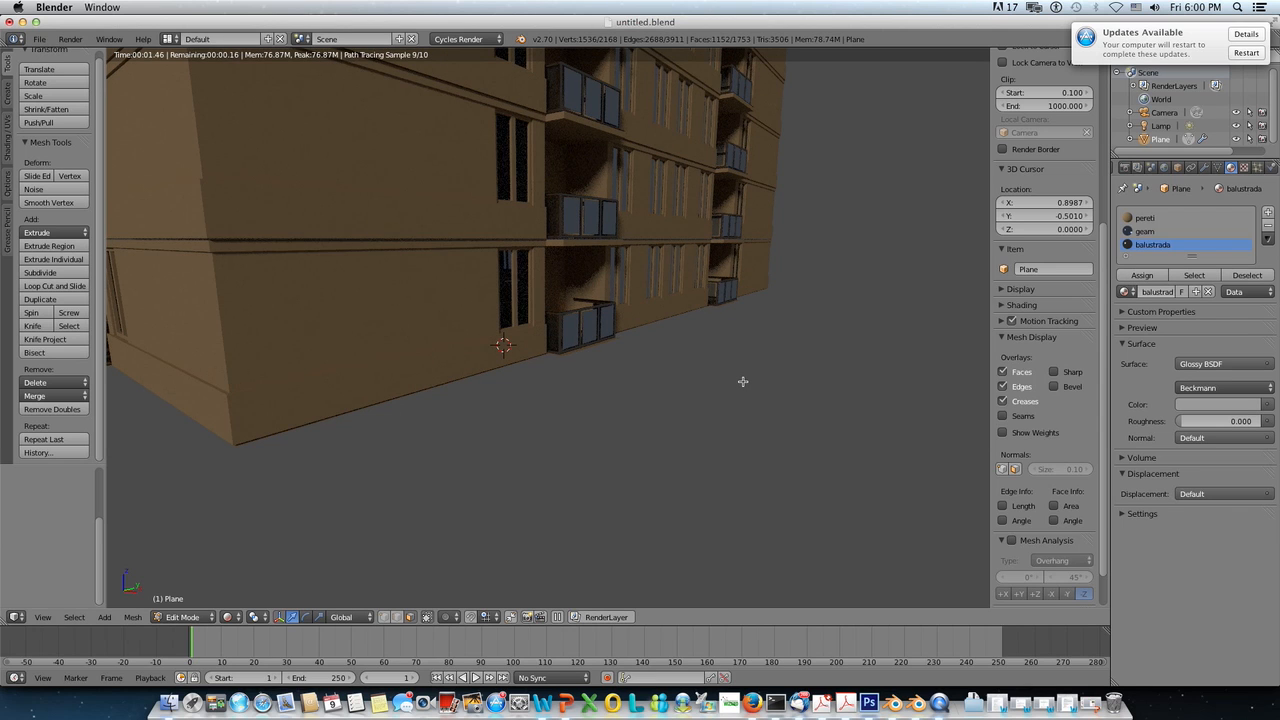
# Step: Set the balustrada material's roughness to 0.200
pyautogui.scroll(10, 742, 381)
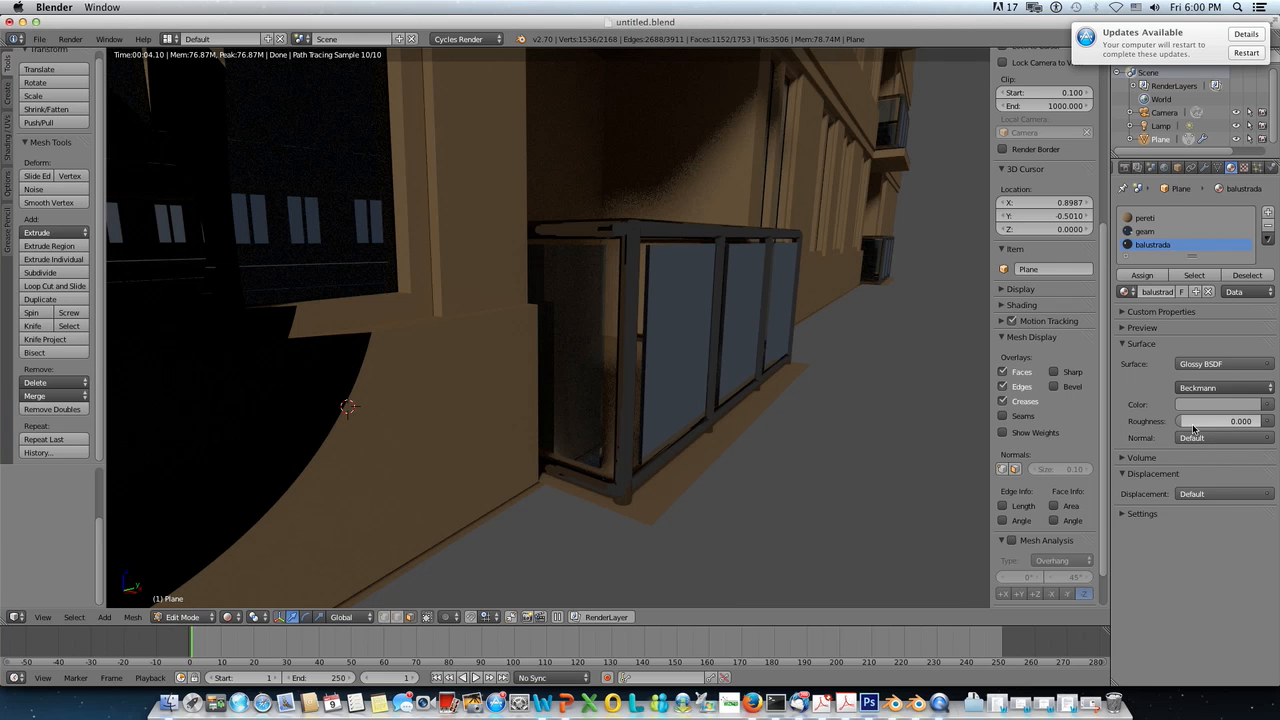
pyautogui.moveTo(1186, 425); pyautogui.dragTo(1208, 425)
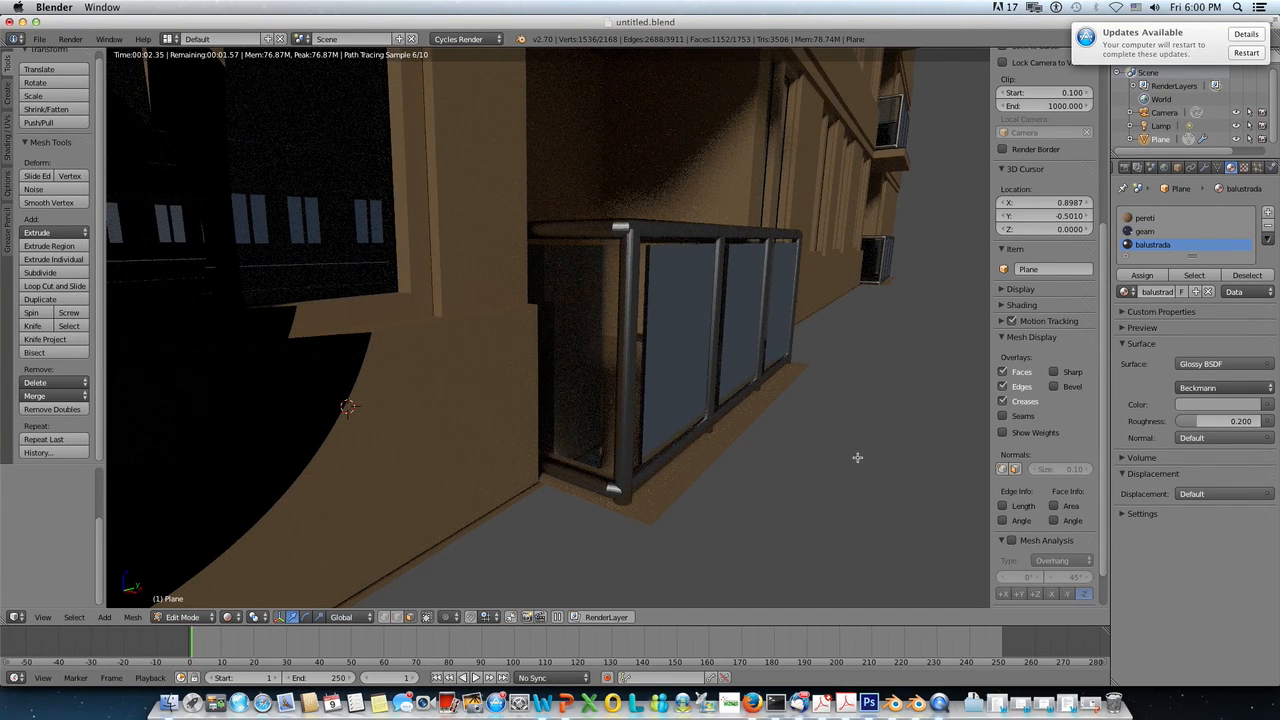
# Step: Examine the whole rendered building, including its facades, windows and balcony railings, from several angles and distances
pyautogui.scroll(-4, 857, 457)
pyautogui.scroll(-5, 820, 453)
pyautogui.moveTo(820, 453); pyautogui.dragTo(656, 419, button='middle')
pyautogui.scroll(-8, 655, 419)
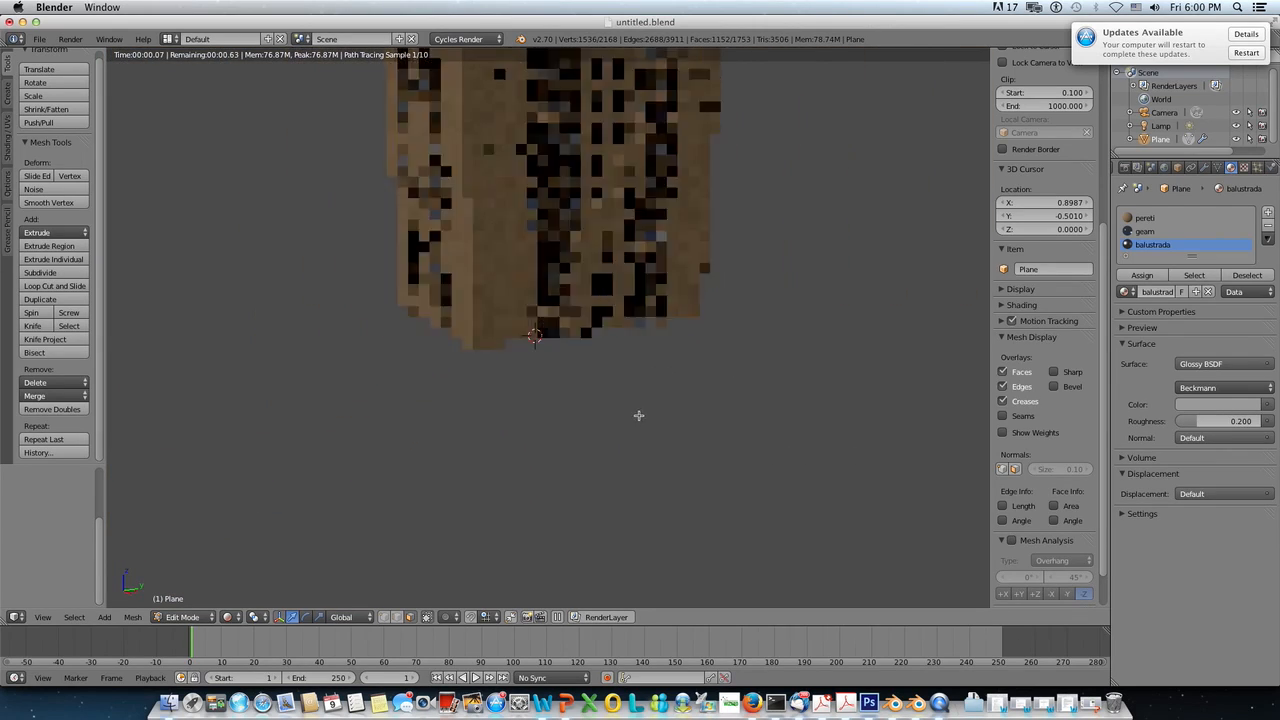
pyautogui.moveTo(523, 366); pyautogui.dragTo(615, 372, button='middle')
pyautogui.scroll(3, 544, 361)
pyautogui.scroll(-5, 544, 361)
pyautogui.moveTo(537, 354); pyautogui.dragTo(568, 468, button='middle')
pyautogui.scroll(-2, 566, 440)
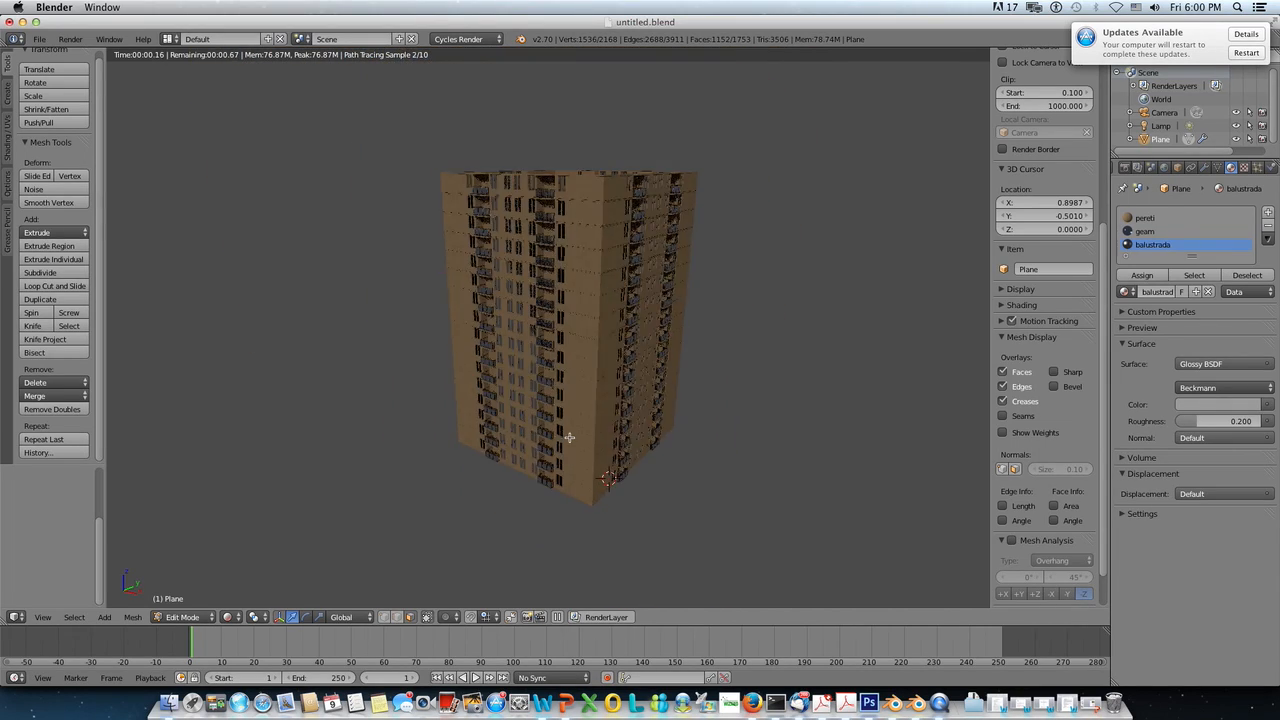
pyautogui.scroll(1, 564, 430)
pyautogui.scroll(3, 575, 421)
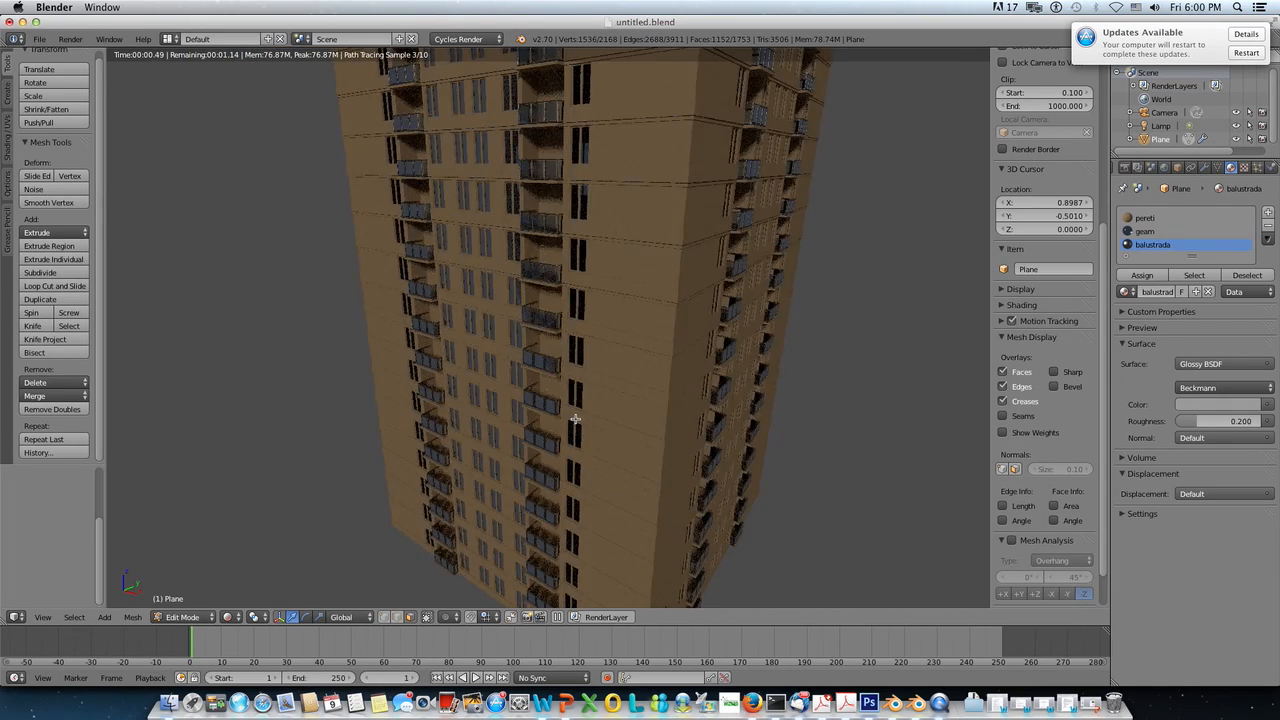
pyautogui.scroll(1, 576, 418)
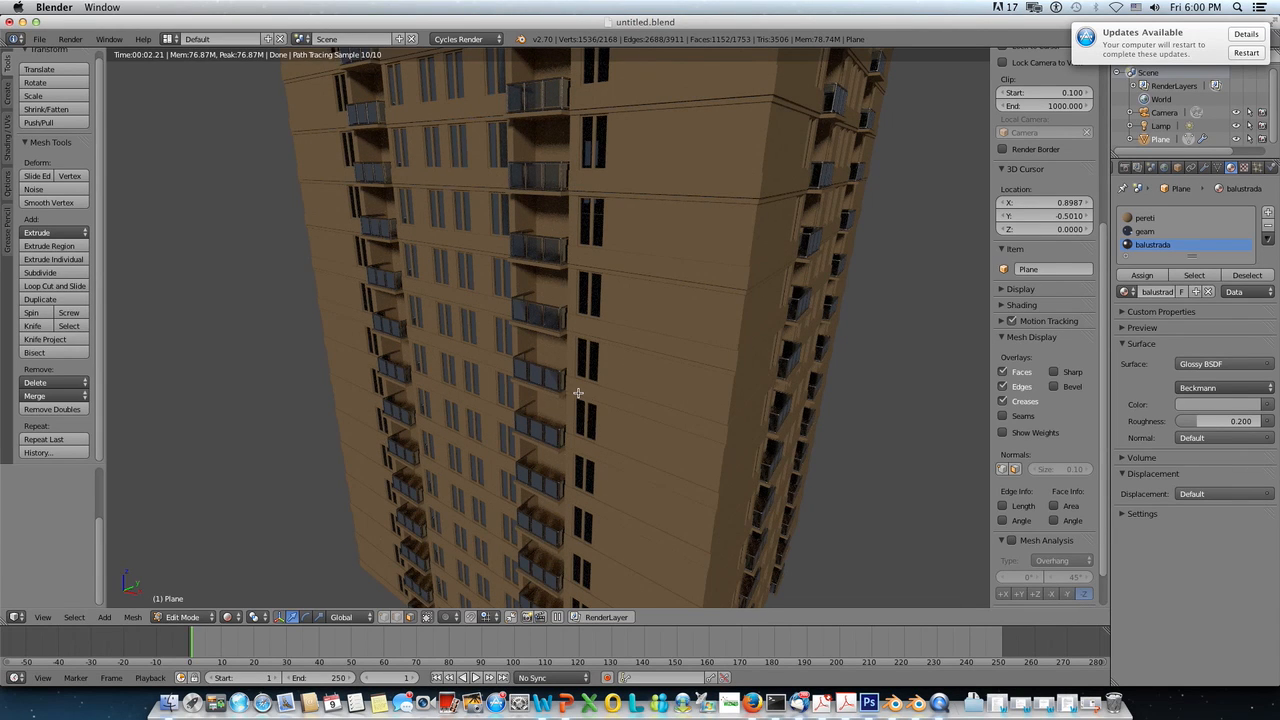
pyautogui.scroll(-5, 689, 309)
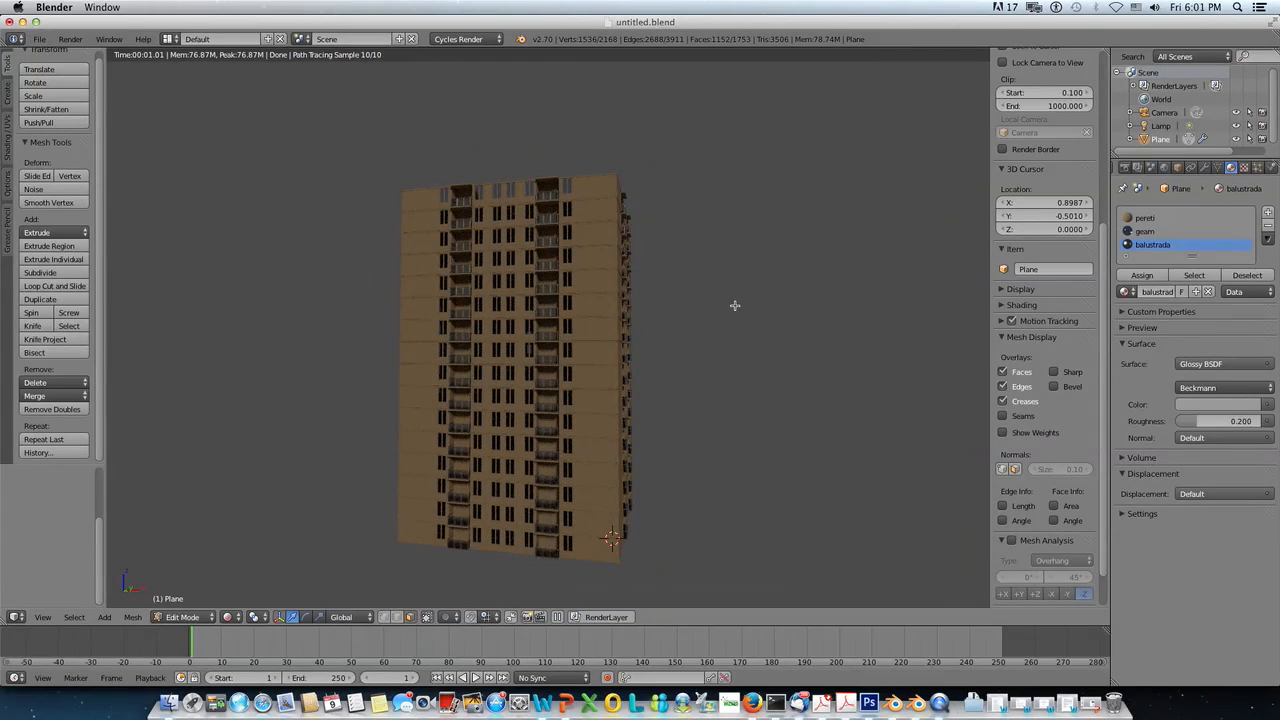
# Step: Set the world background's surface color to a Sky Texture, keeping the Background shader
pyautogui.click(1166, 169)
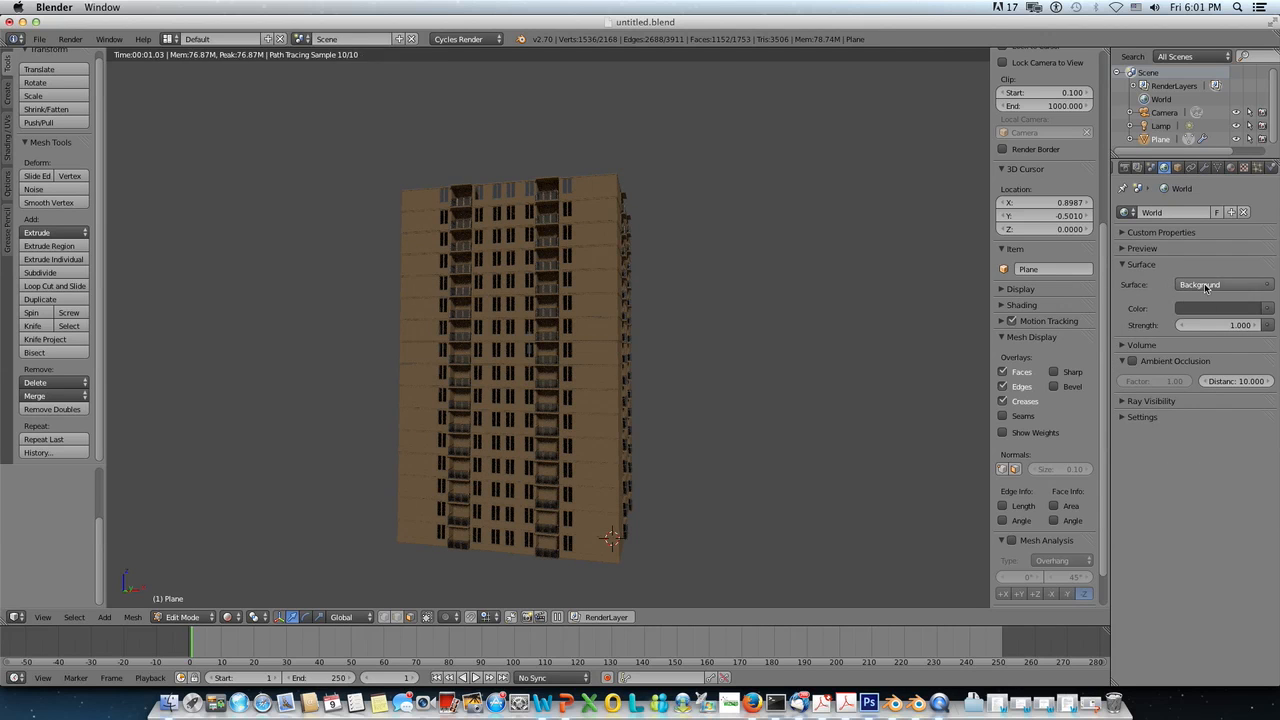
pyautogui.click(1206, 288)
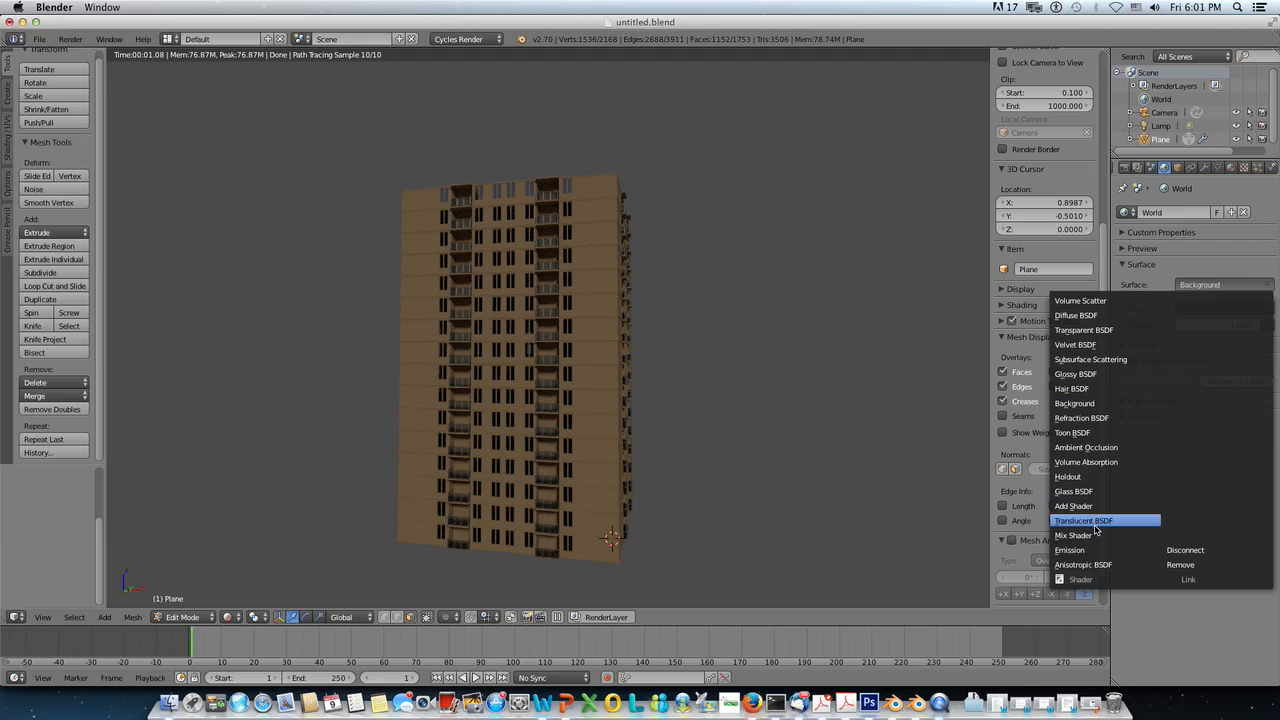
pyautogui.click(1188, 268)
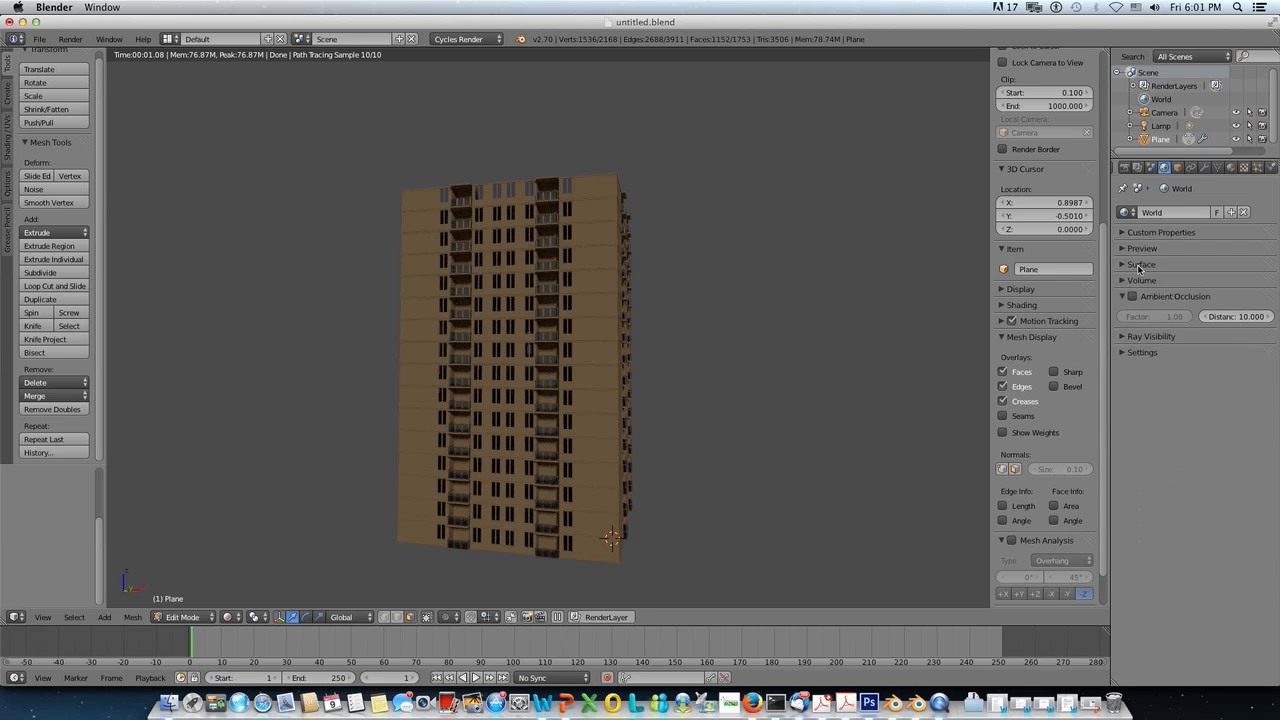
pyautogui.click(1127, 265)
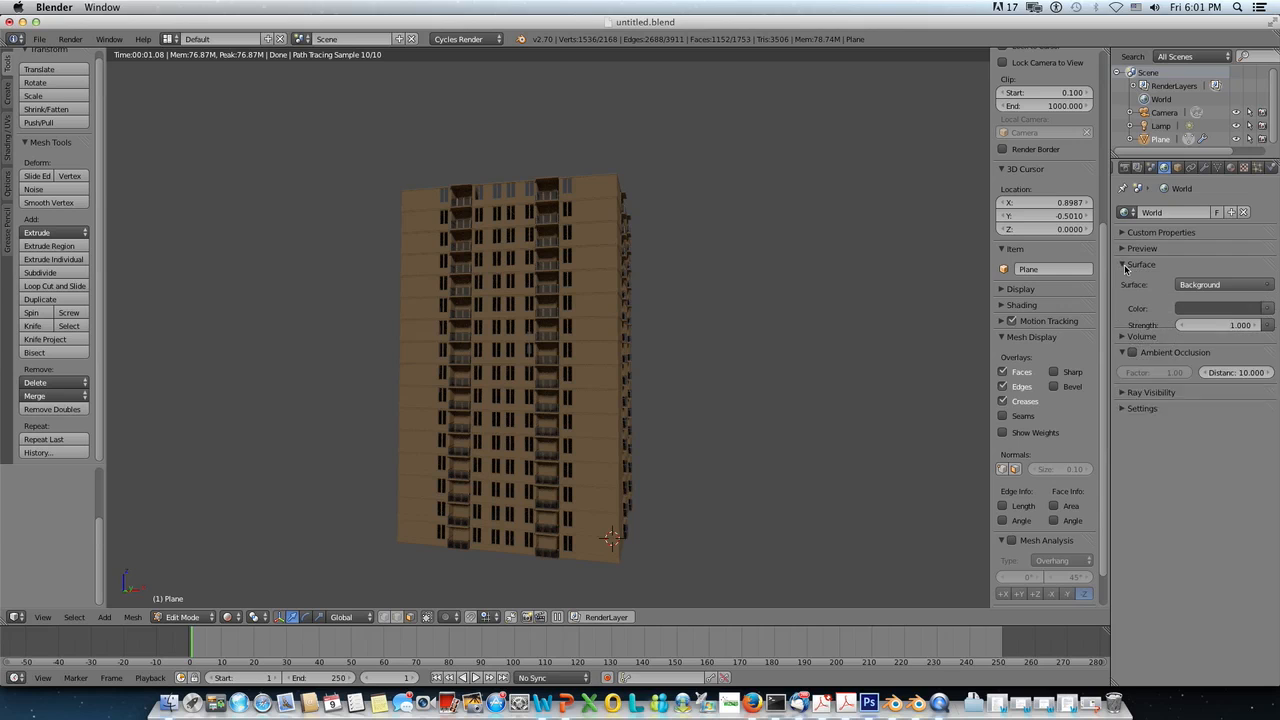
pyautogui.click(1208, 288)
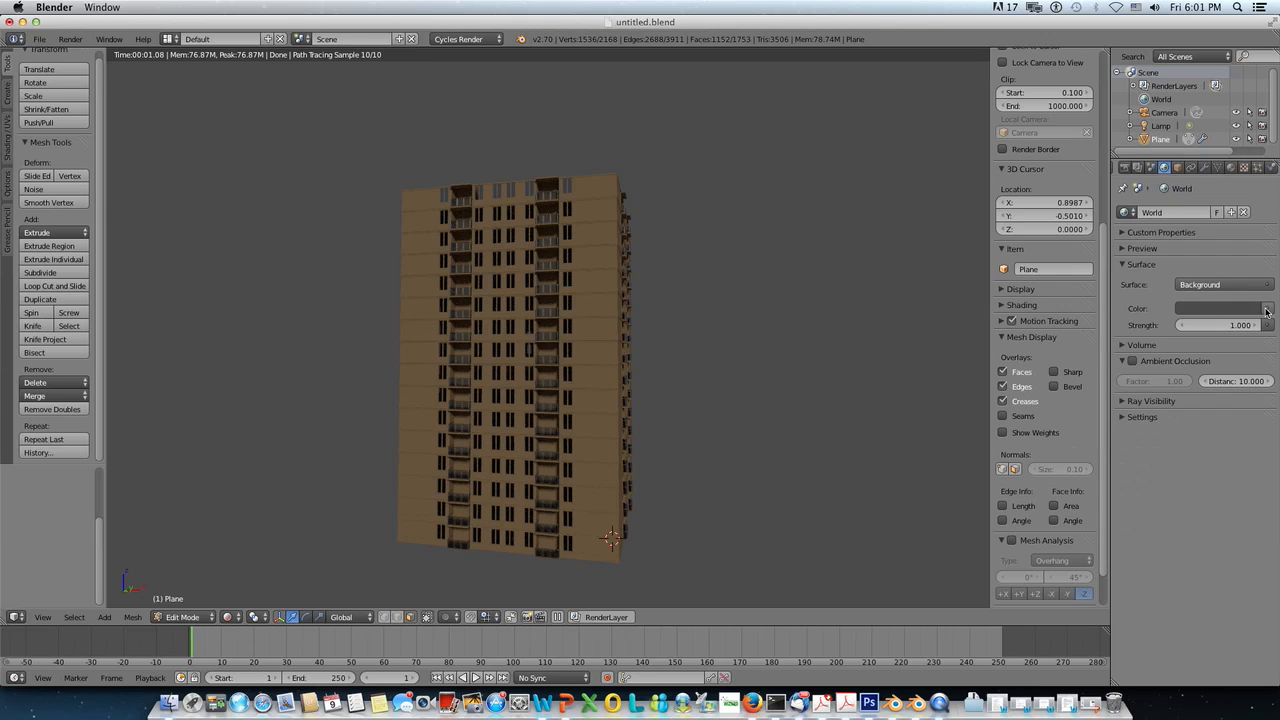
pyautogui.click(1268, 309)
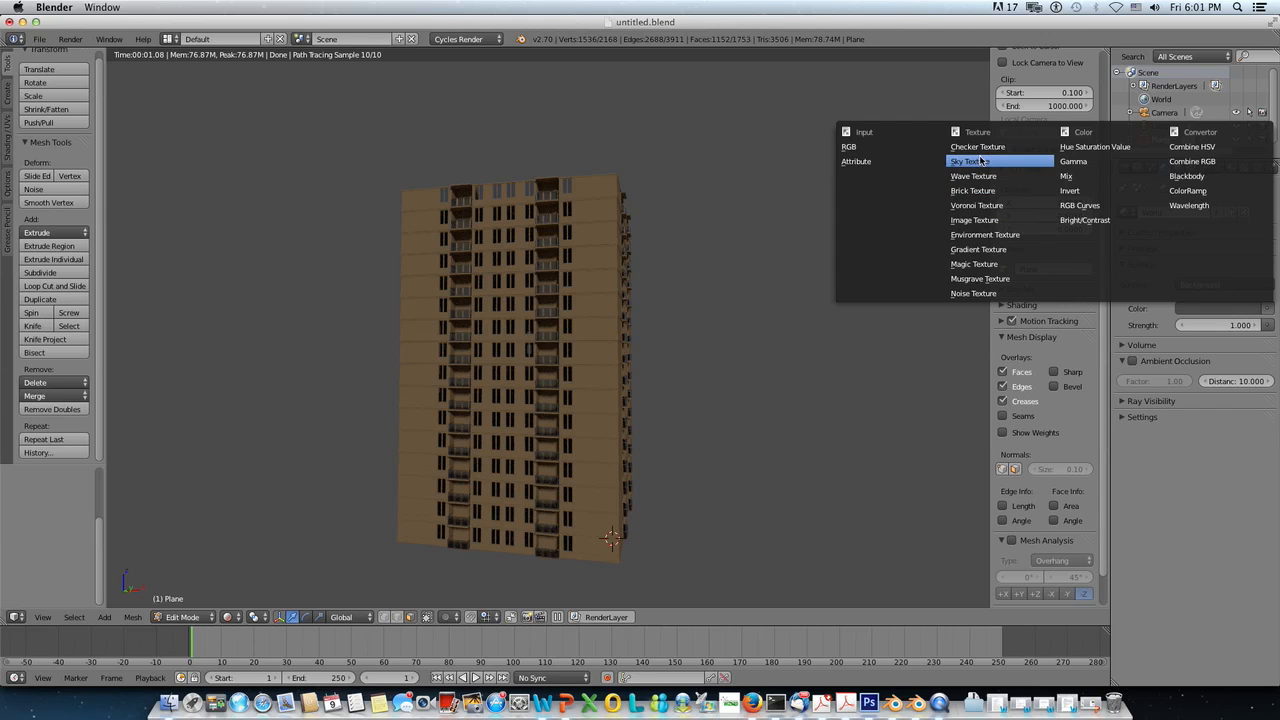
pyautogui.click(976, 162)
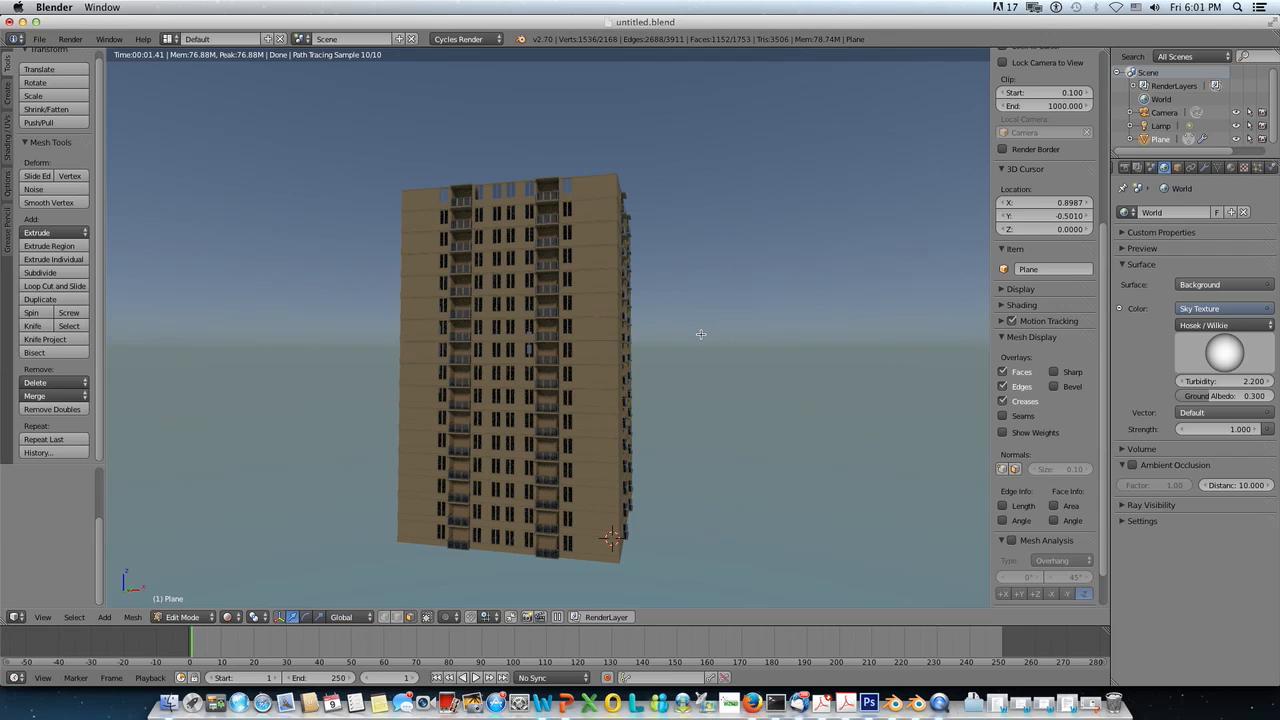
# Step: Examine the building rendered against the sky, including its windows and balcony railings up close and its corner view
pyautogui.moveTo(685, 329); pyautogui.dragTo(680, 337, button='middle')
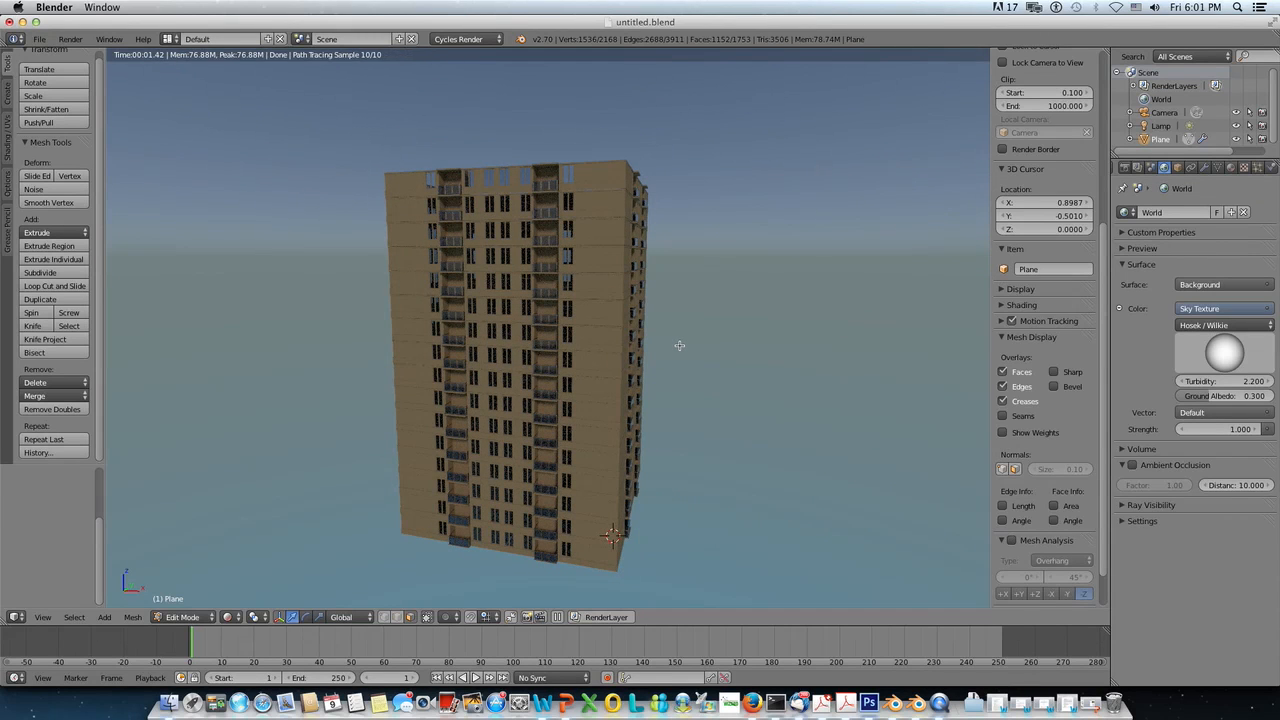
pyautogui.moveTo(681, 344); pyautogui.dragTo(660, 343, button='middle')
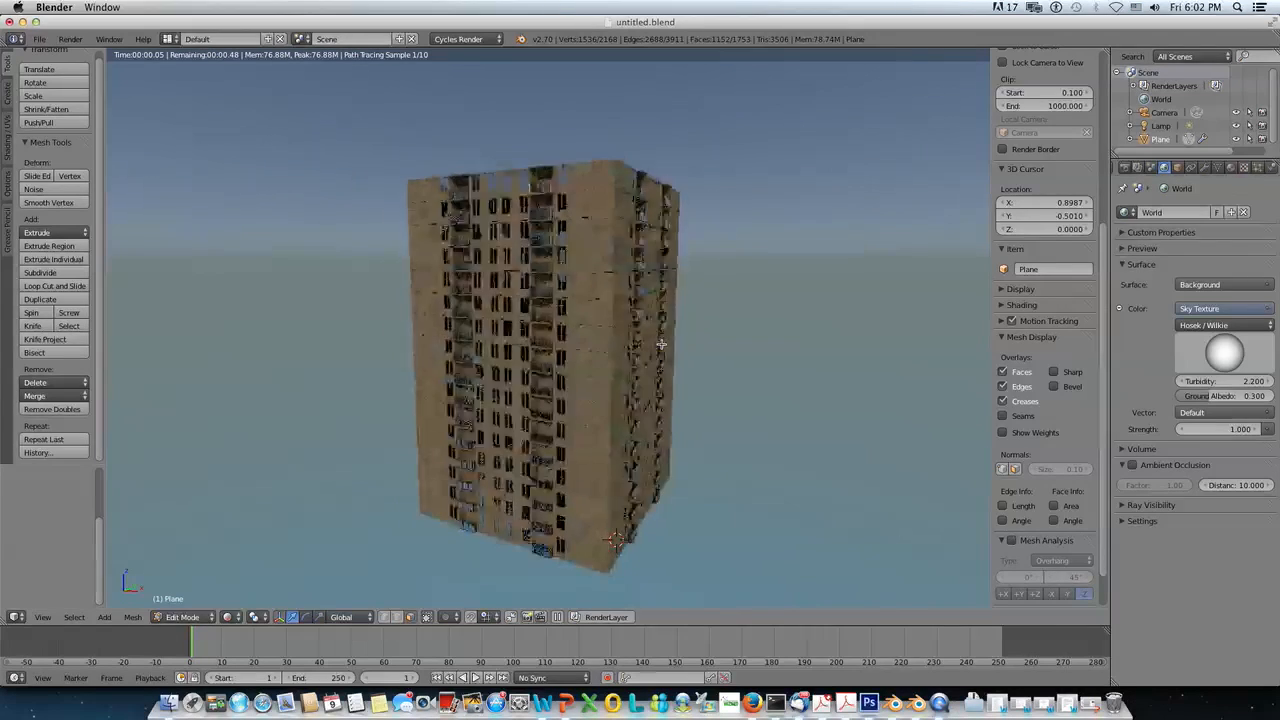
pyautogui.scroll(3, 661, 344)
pyautogui.scroll(2, 661, 344)
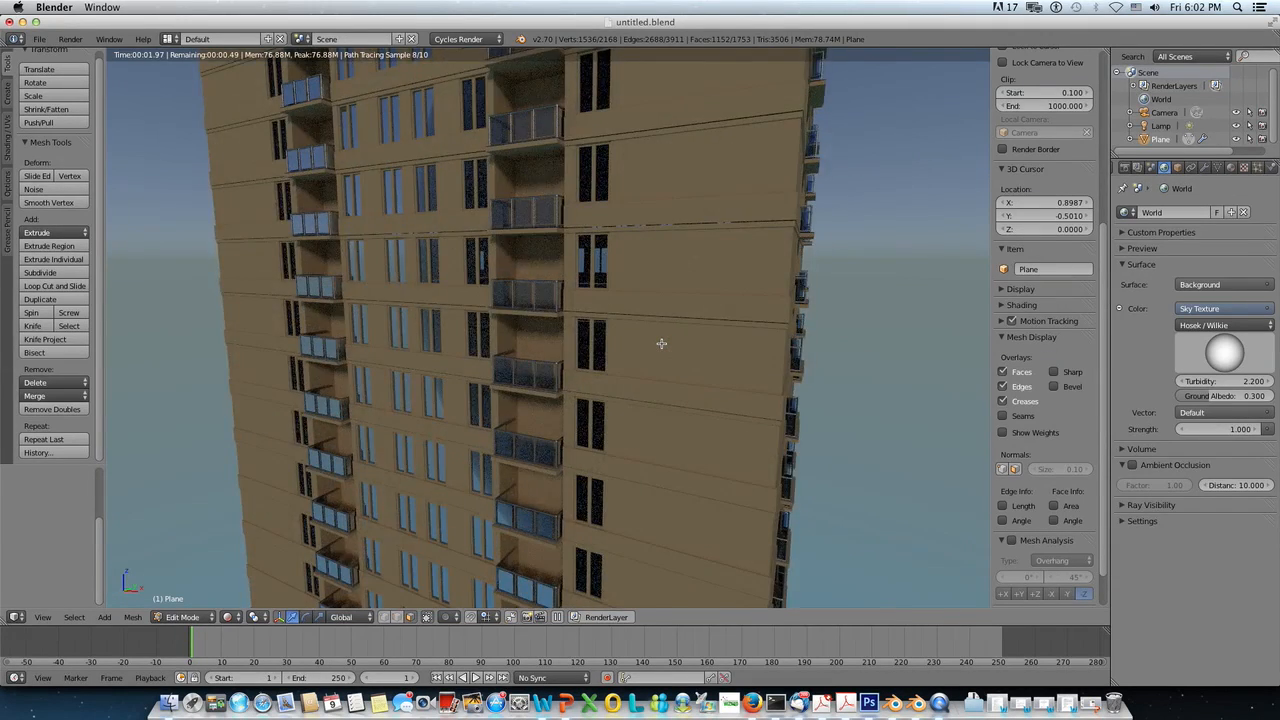
pyautogui.scroll(4, 661, 344)
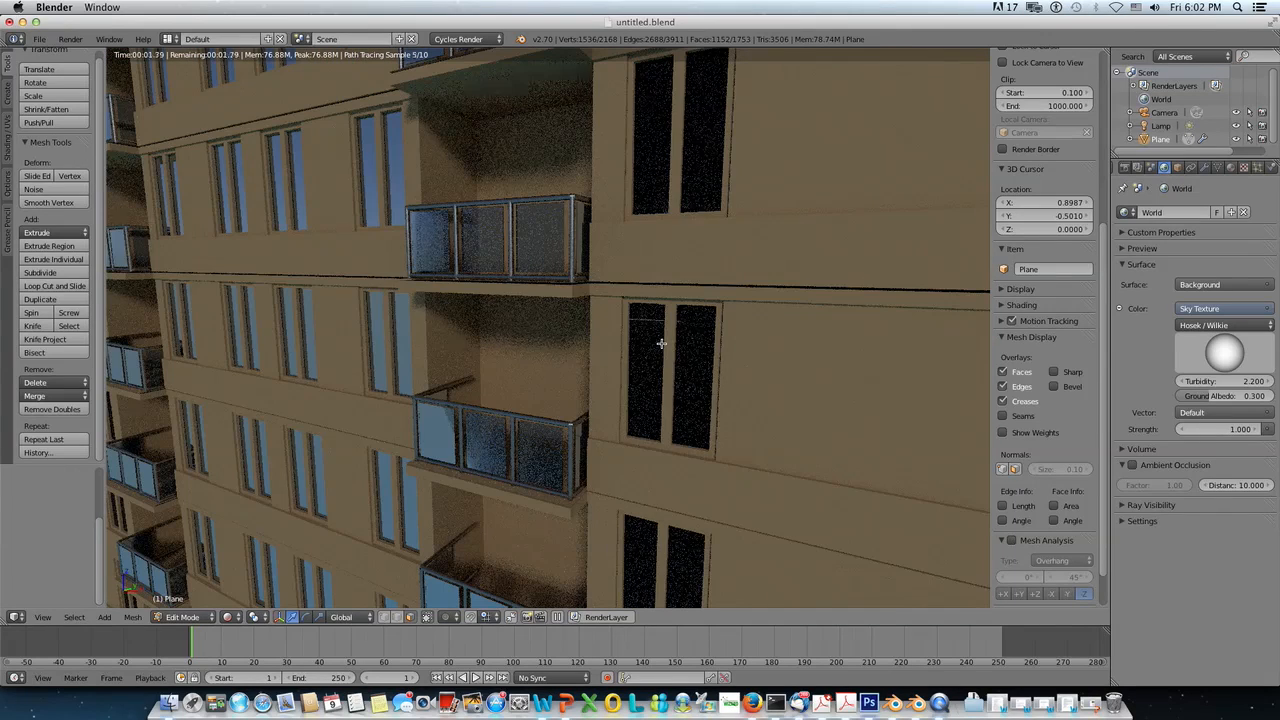
pyautogui.scroll(-8, 663, 342)
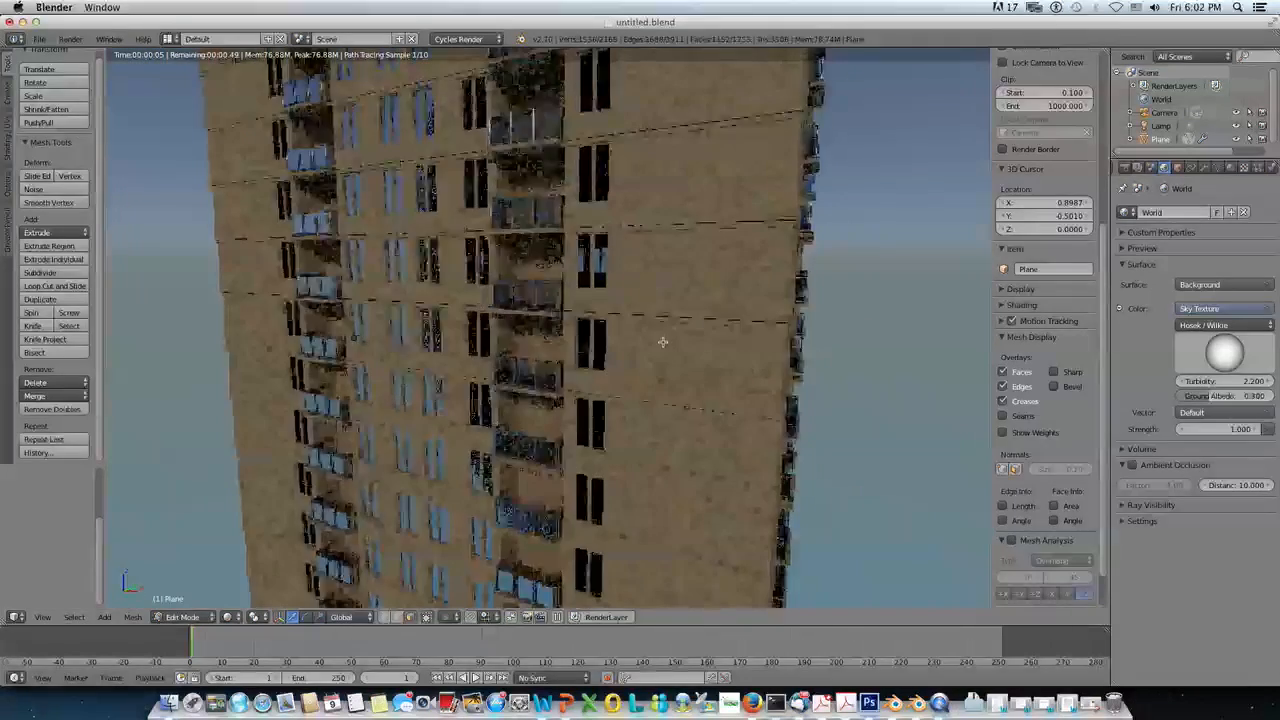
pyautogui.moveTo(685, 356); pyautogui.dragTo(626, 362, button='middle')
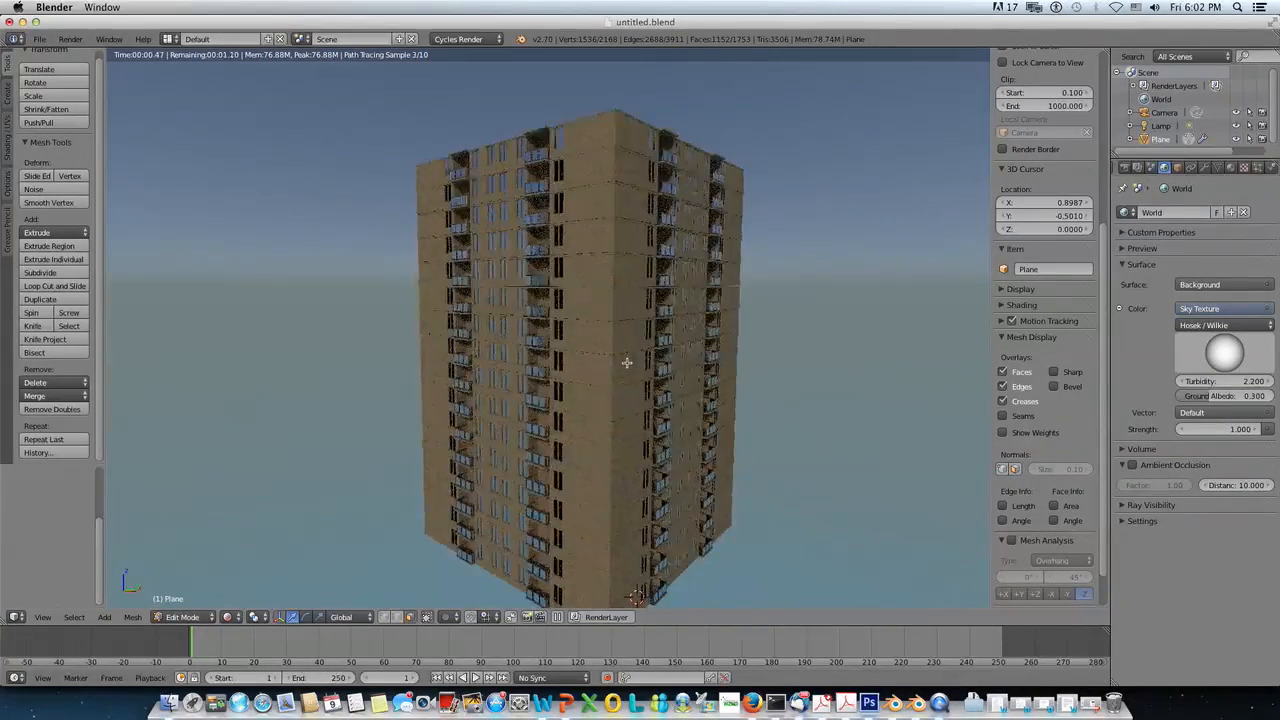
pyautogui.scroll(-1, 626, 362)
# Step: Set the render sampling to 50 samples
pyautogui.click(1125, 168)
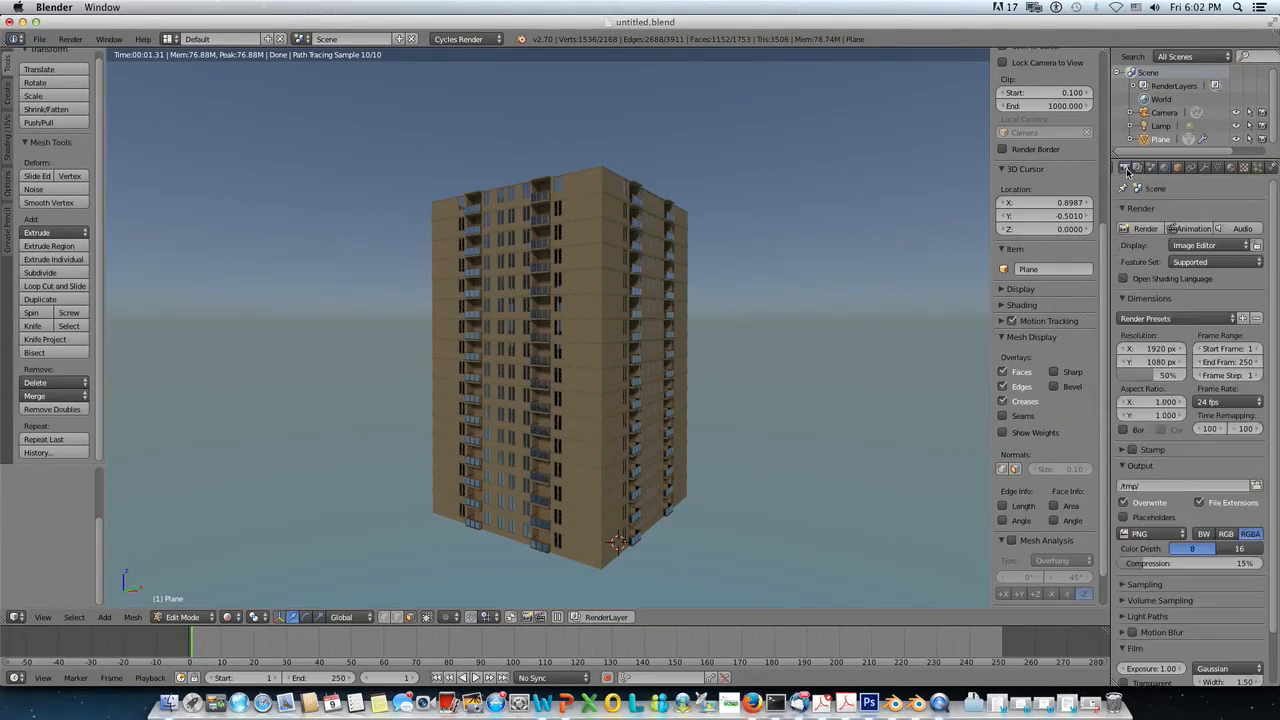
pyautogui.scroll(-2, 1229, 555)
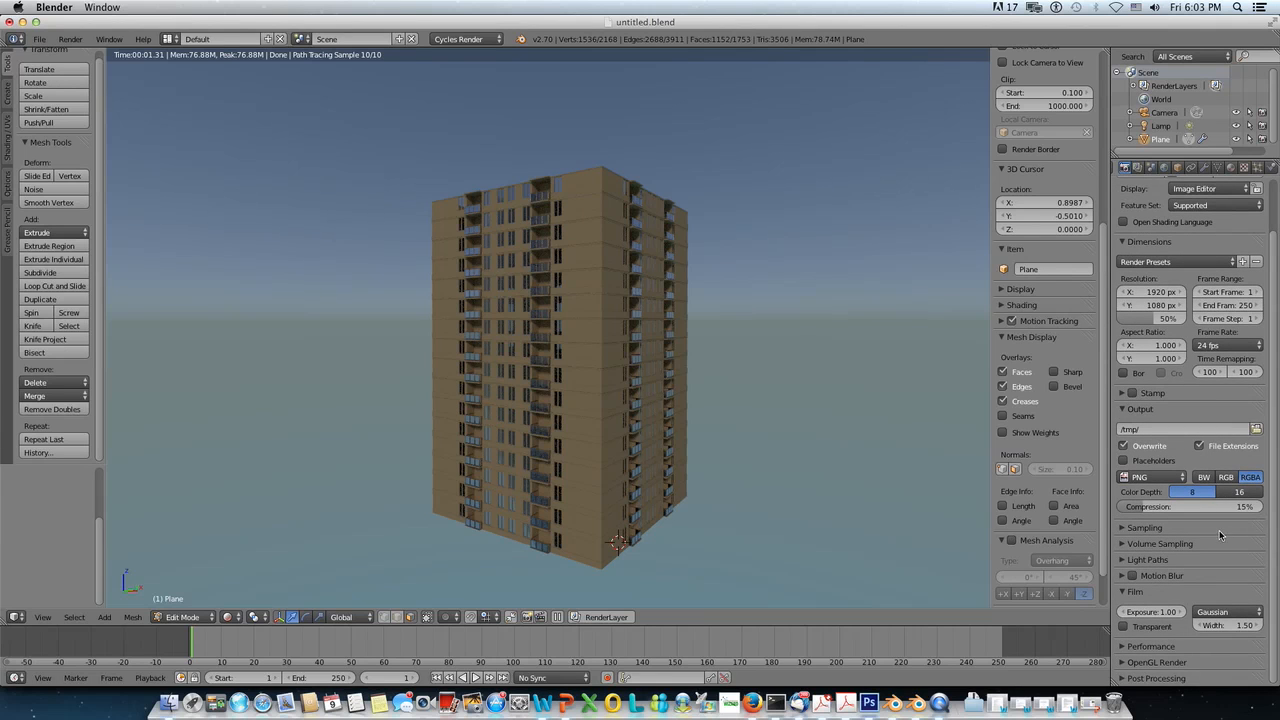
pyautogui.click(1123, 528)
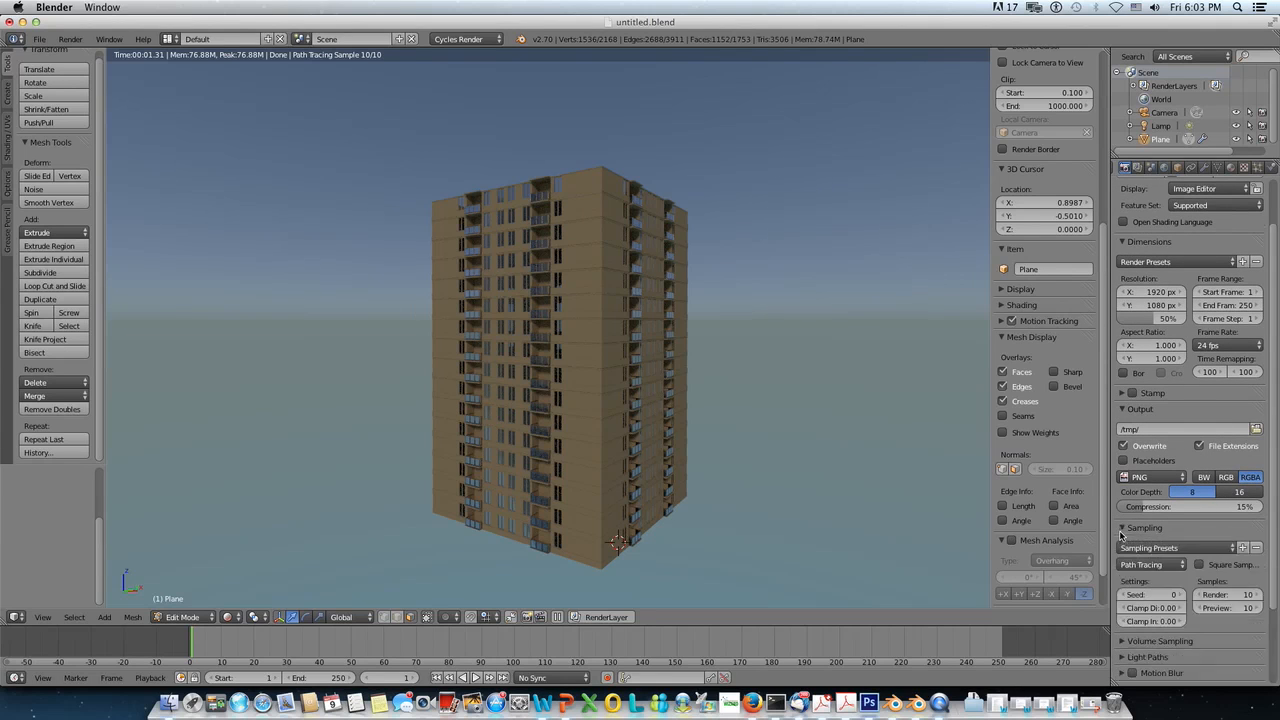
pyautogui.click(1246, 595)
pyautogui.write('50')
pyautogui.press('Return')
# Step: Look through the camera and switch the viewport to Solid shading
pyautogui.press('KP_0')
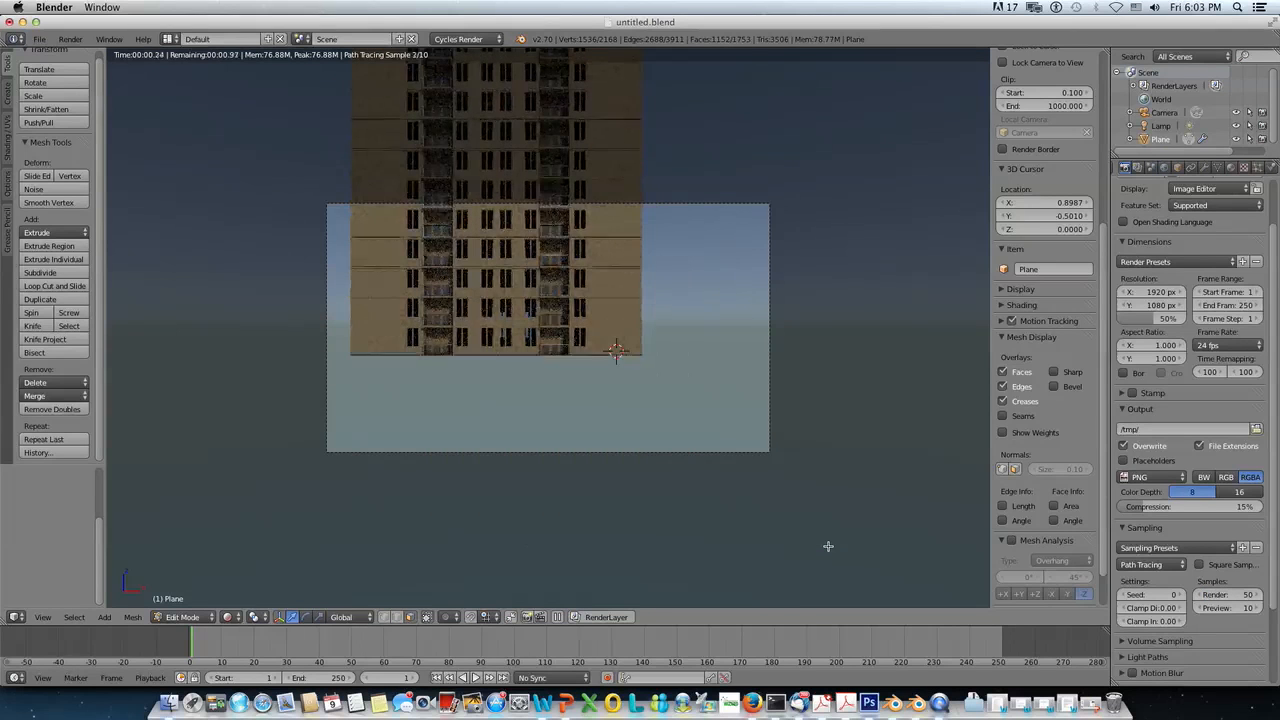
pyautogui.scroll(-6, 680, 440)
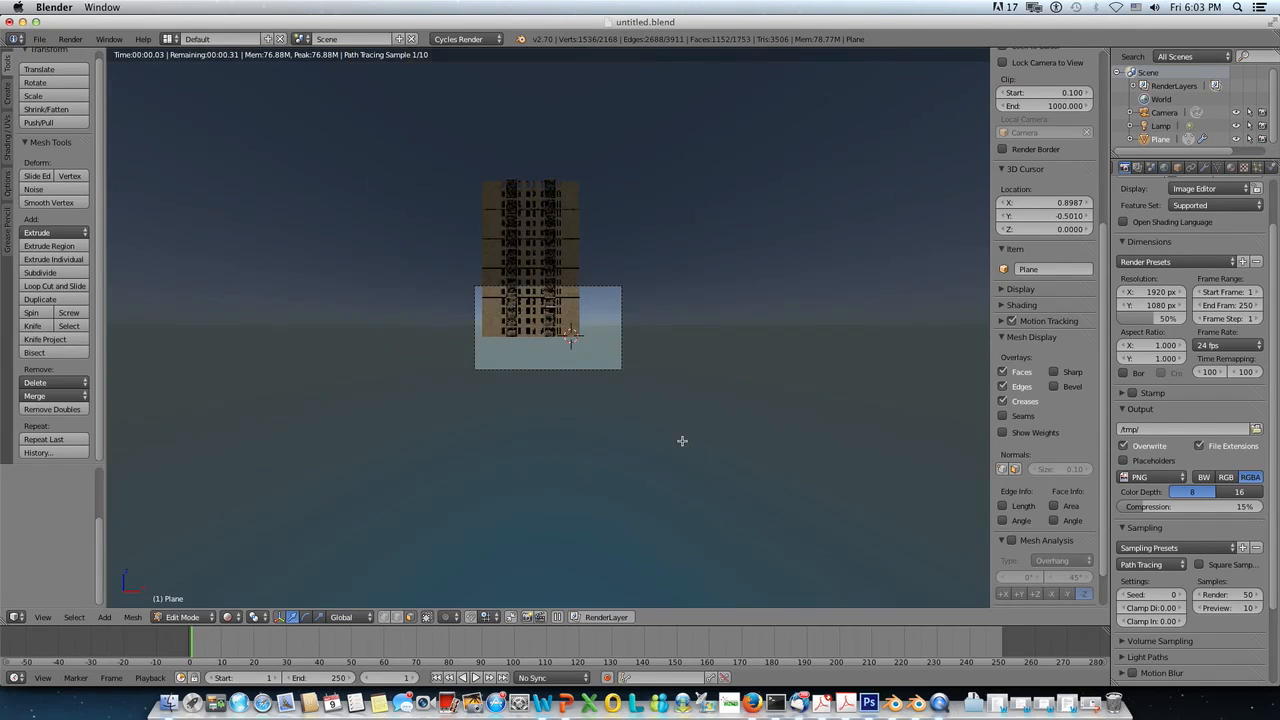
pyautogui.scroll(3, 680, 440)
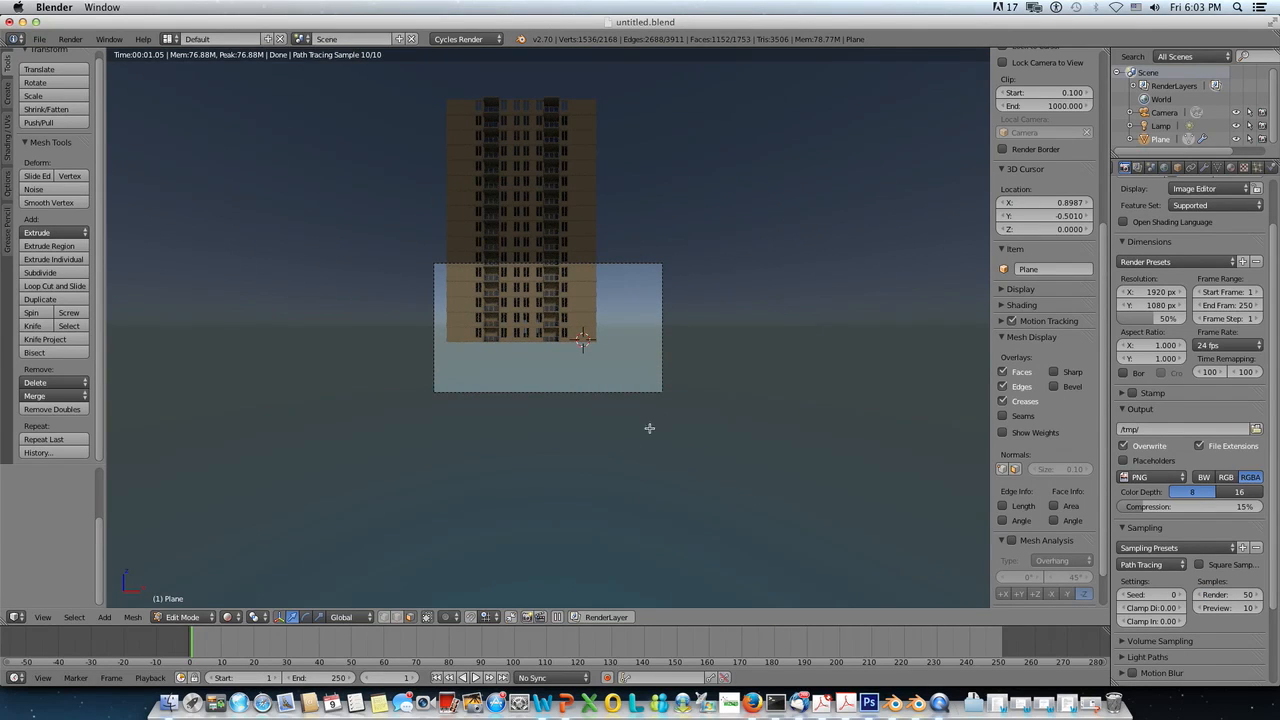
pyautogui.click(232, 617)
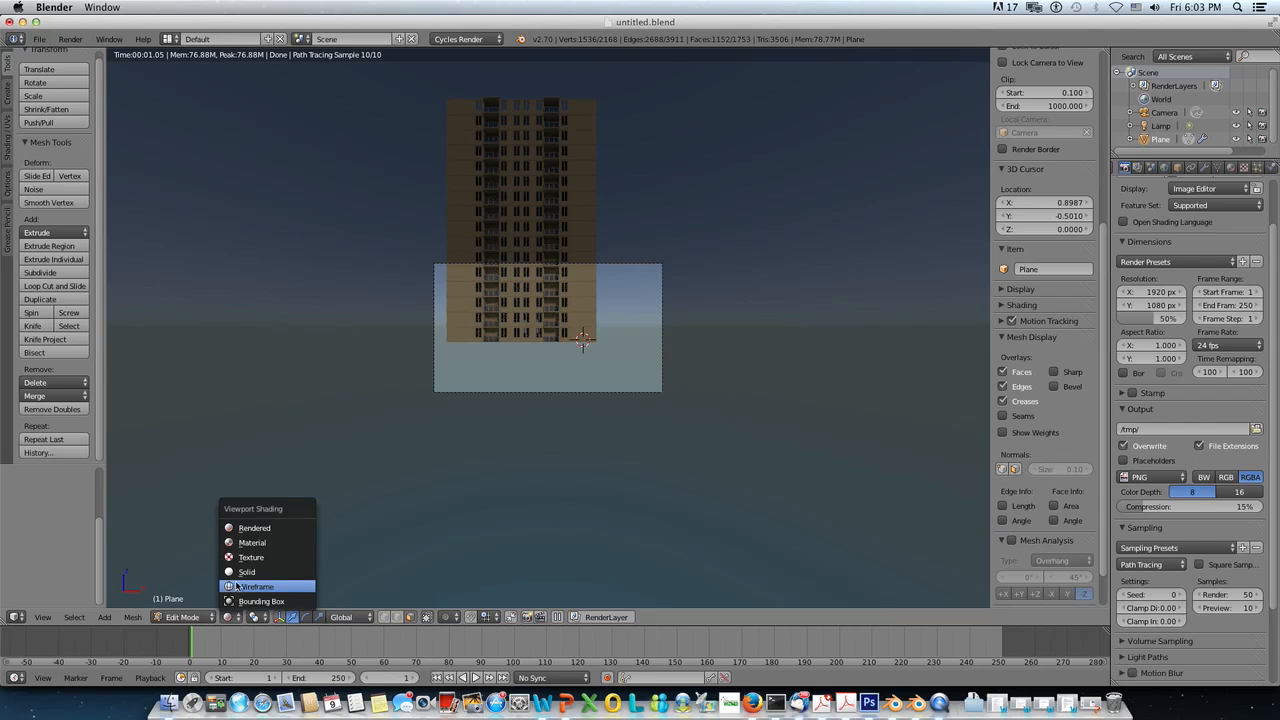
pyautogui.click(255, 568)
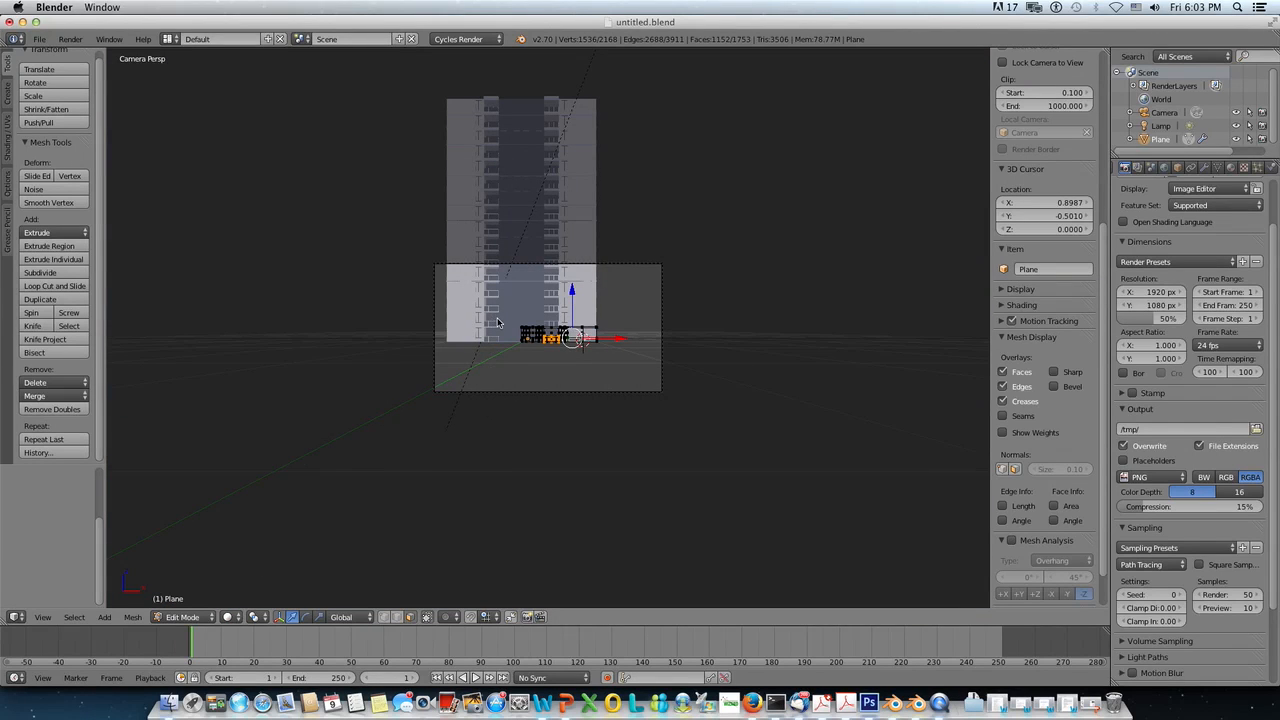
# Step: Switch to Object Mode and move the camera up by about 1.32 units to frame the building
pyautogui.press('Tab')
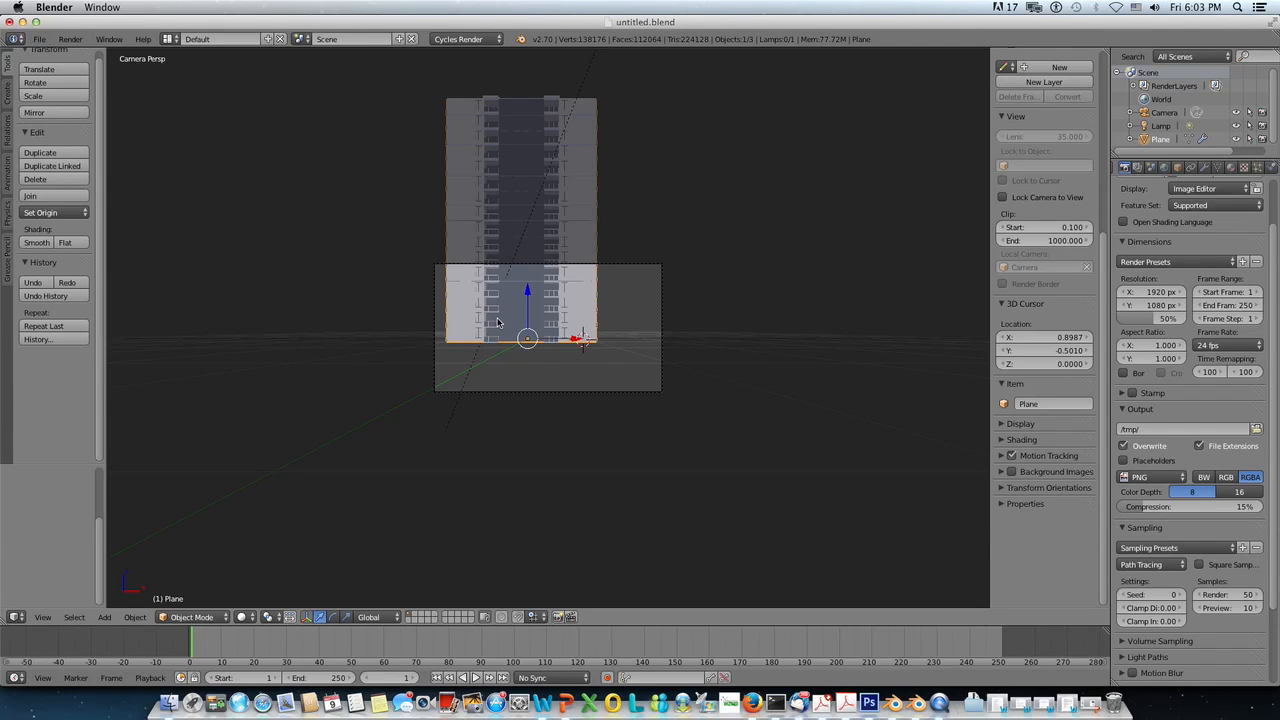
pyautogui.rightClick(637, 270)
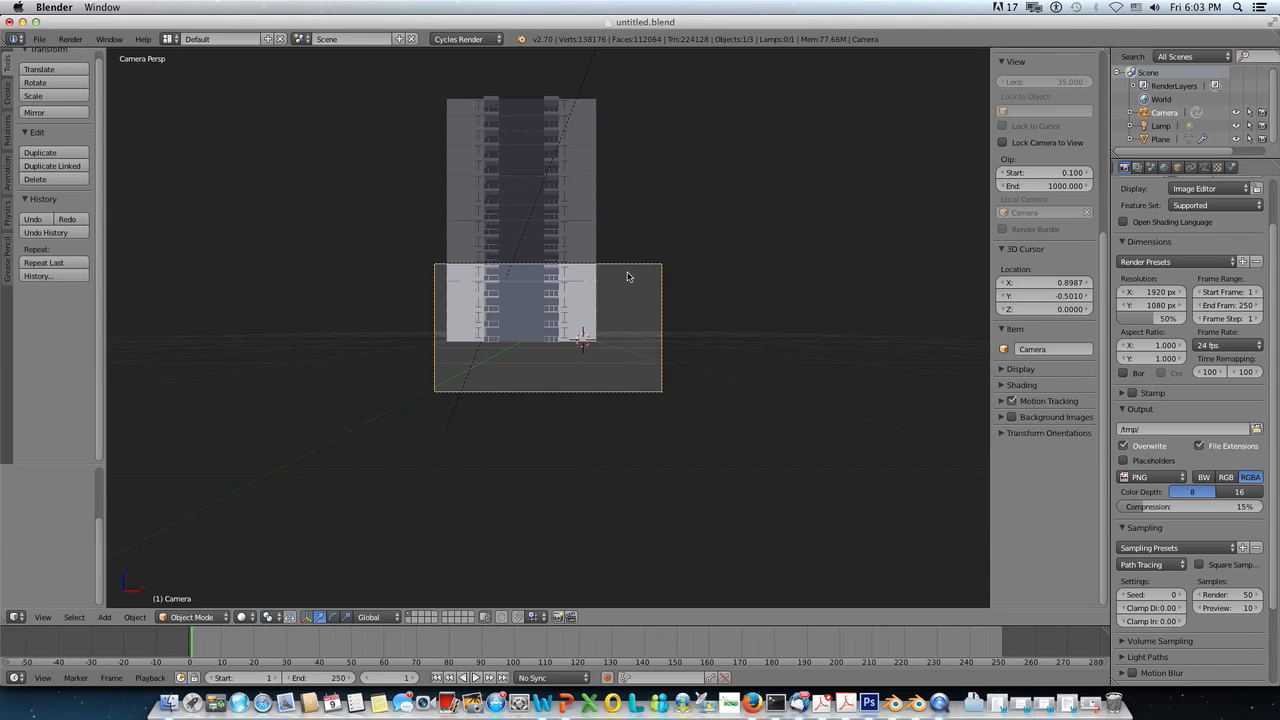
pyautogui.press('g')
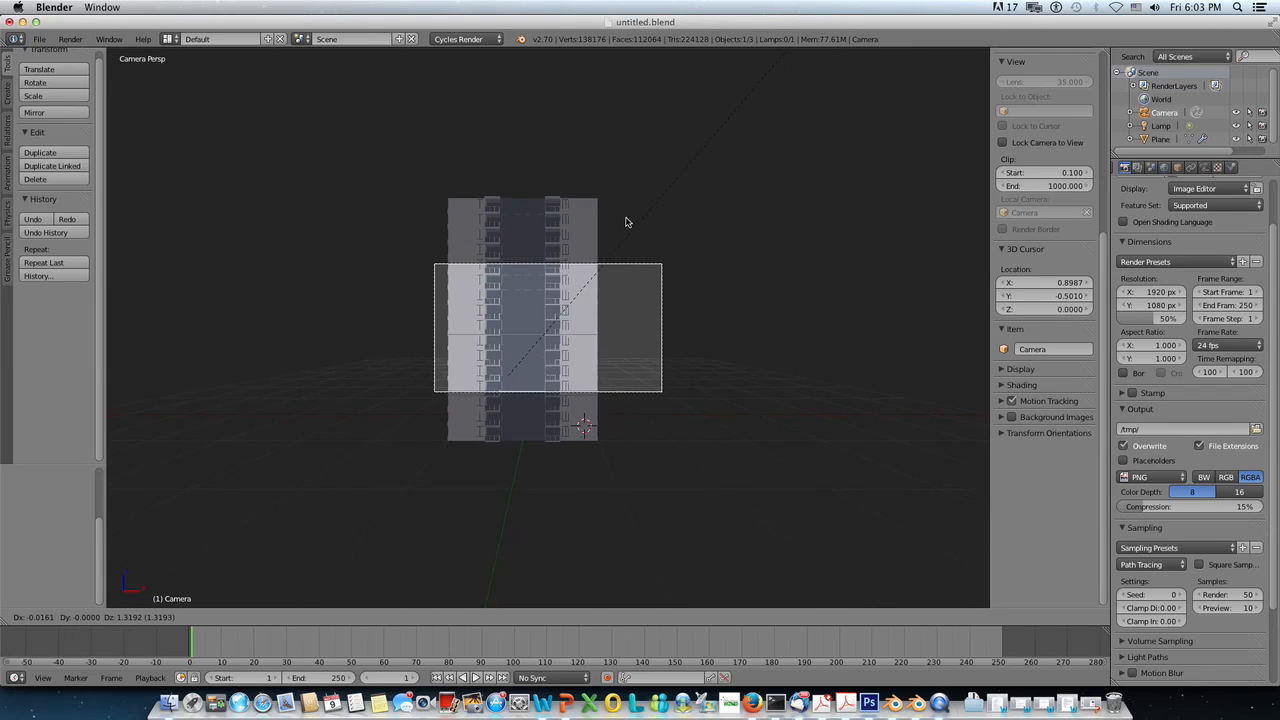
pyautogui.click(627, 221)
# Step: Add a Plain Axes empty and move it to about mid-height of the building, in line with the facade
pyautogui.scroll(2, 657, 343)
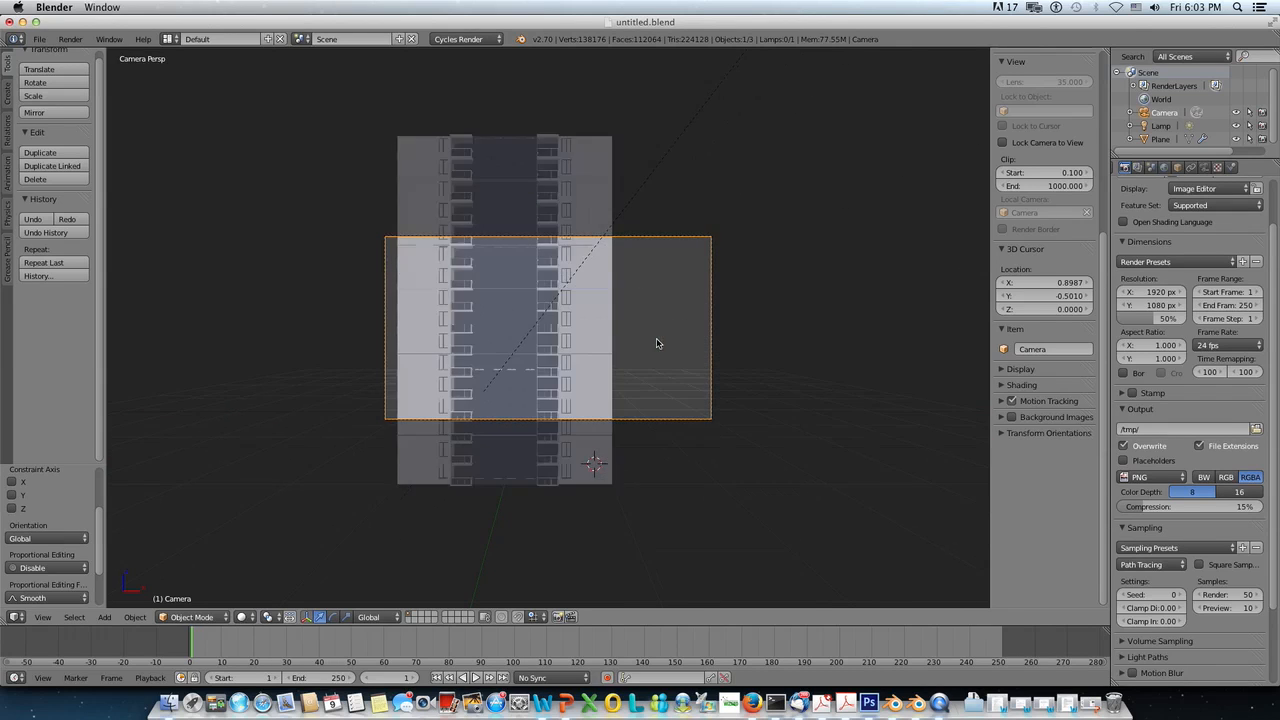
pyautogui.scroll(-2, 658, 344)
pyautogui.moveTo(600, 346); pyautogui.dragTo(637, 357, button='middle')
pyautogui.scroll(-3, 637, 357)
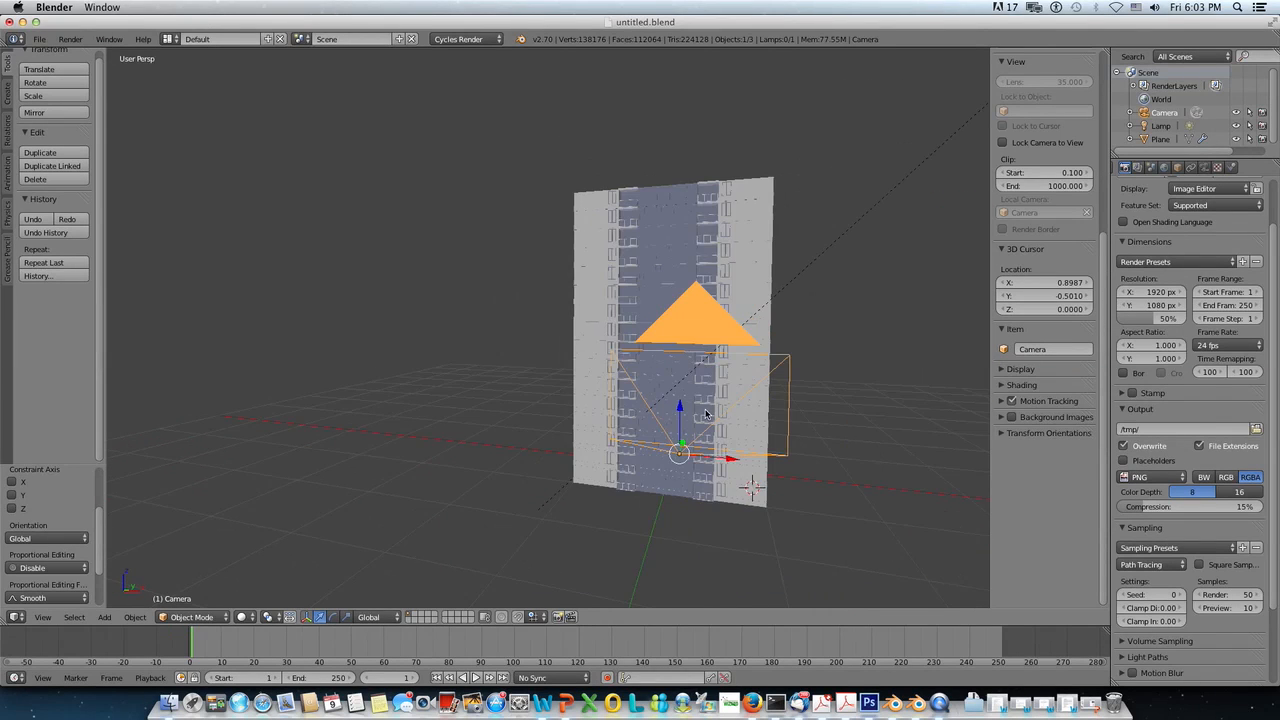
pyautogui.moveTo(752, 434); pyautogui.dragTo(711, 441, button='middle')
pyautogui.scroll(-3, 722, 438)
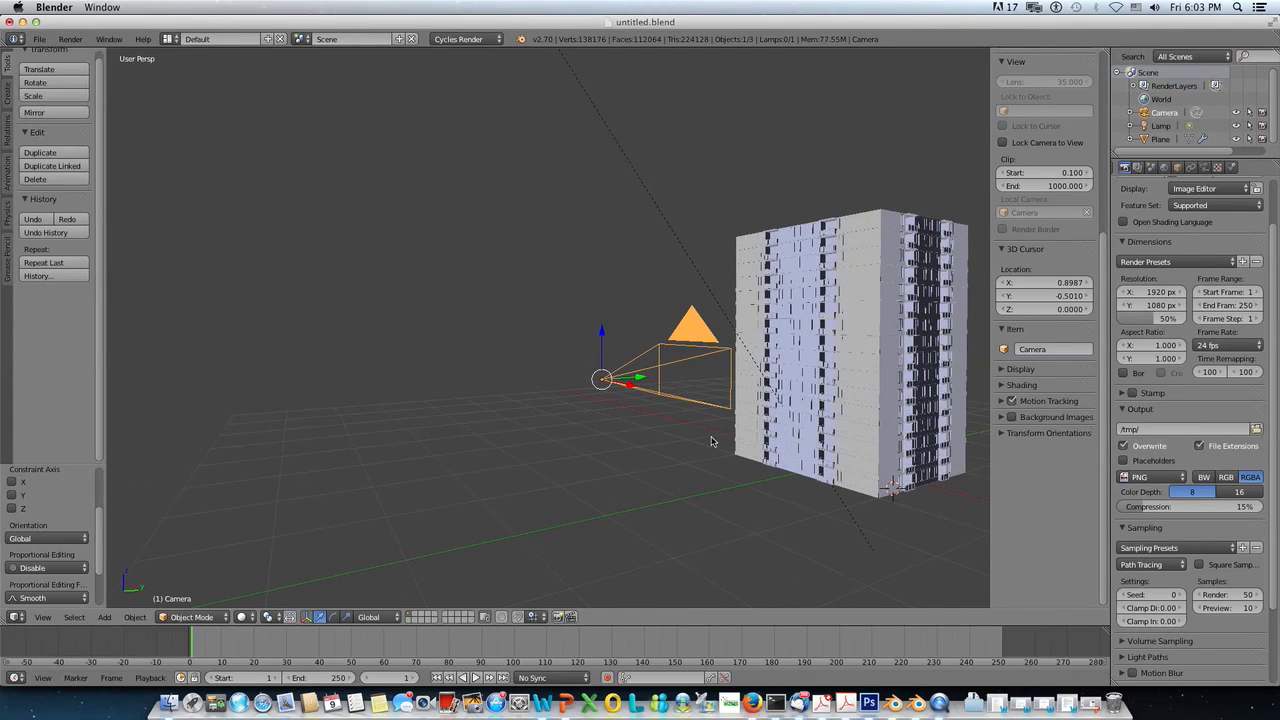
pyautogui.hotkey('shift', 'a')
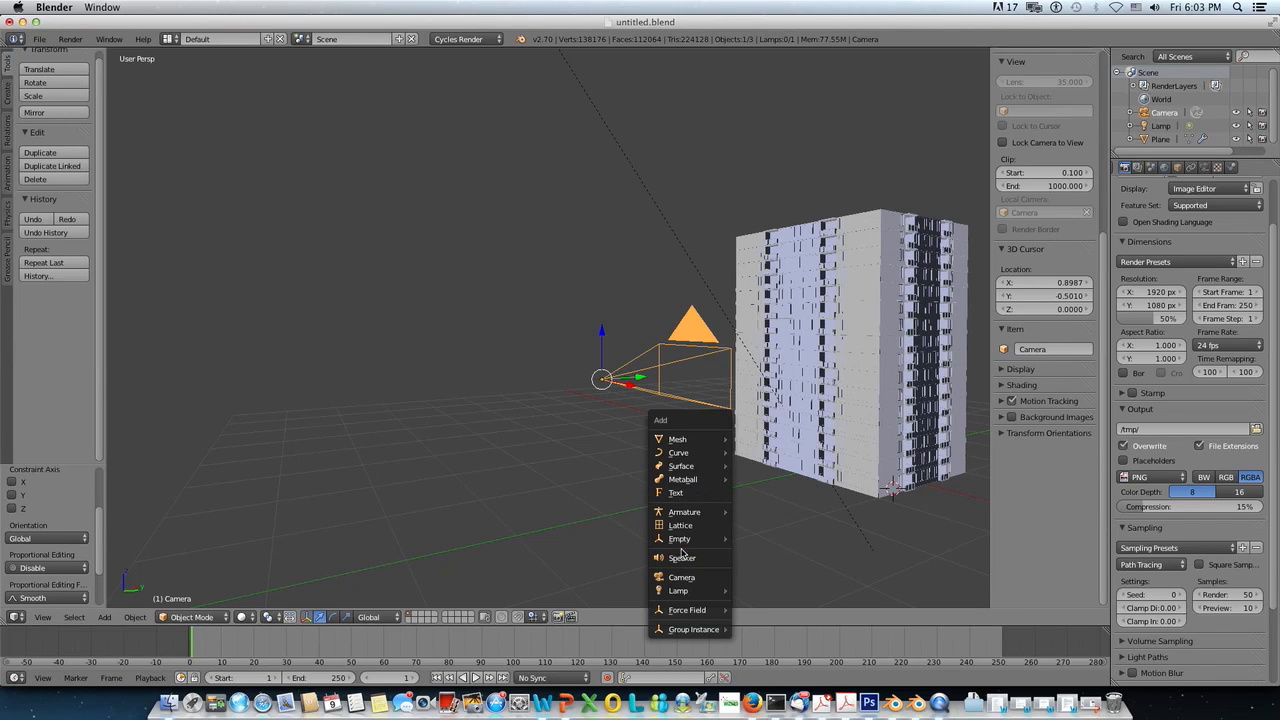
pyautogui.moveTo(681, 545)
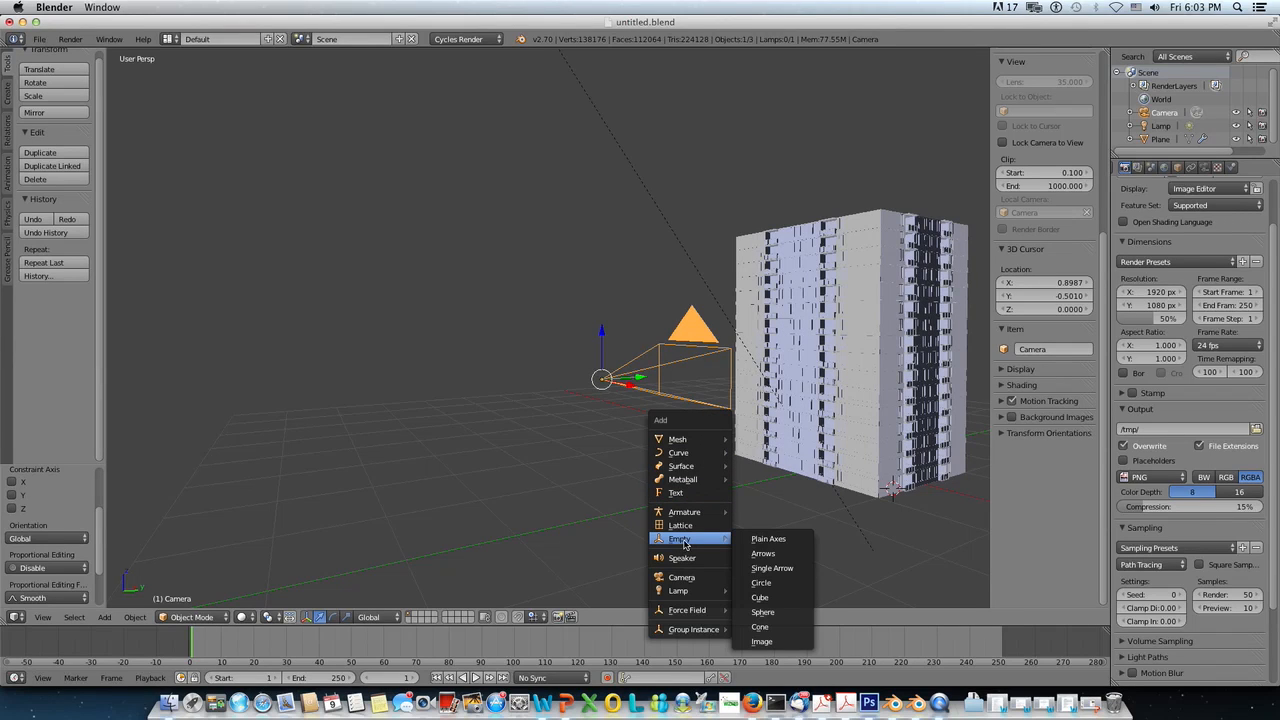
pyautogui.click(767, 540)
pyautogui.moveTo(917, 487); pyautogui.dragTo(812, 300)
pyautogui.moveTo(895, 339); pyautogui.dragTo(852, 337)
# Step: Make the camera track the empty with a Damped Track constraint
pyautogui.click(712, 362)
pyautogui.keyDown('shift'); pyautogui.click(794, 339); pyautogui.keyUp('shift')
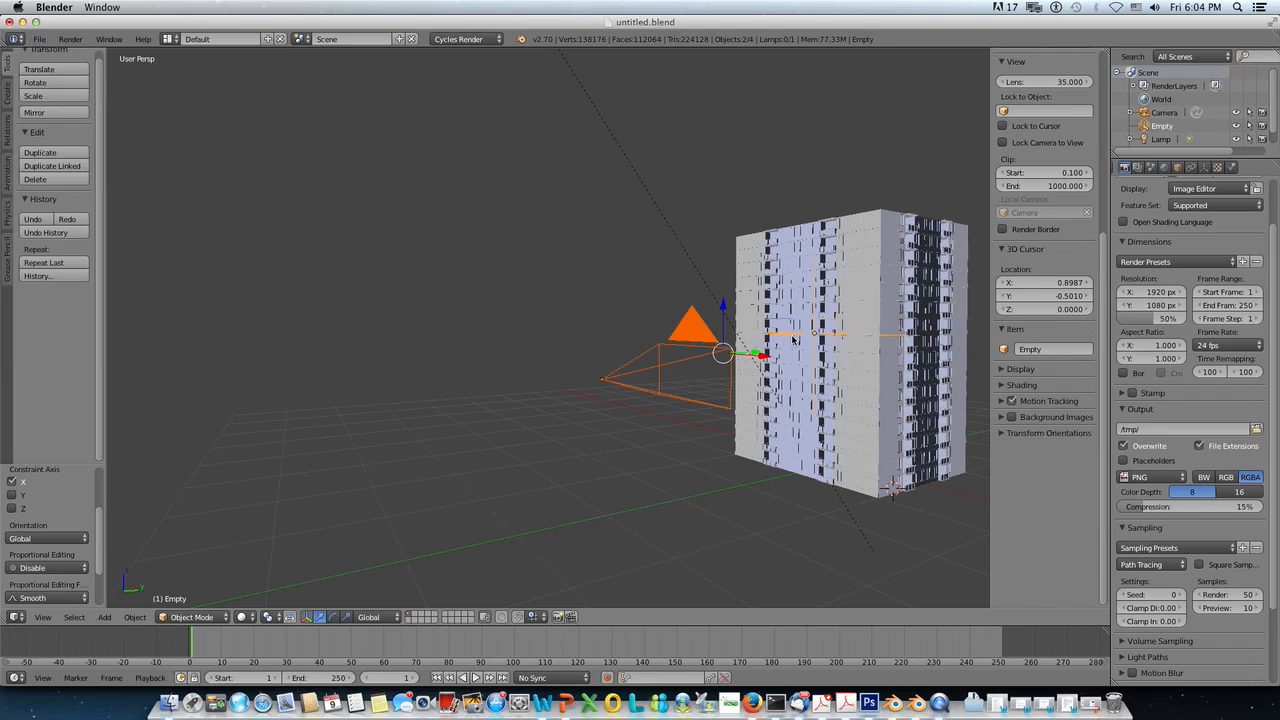
pyautogui.hotkey('ctrl', 't')
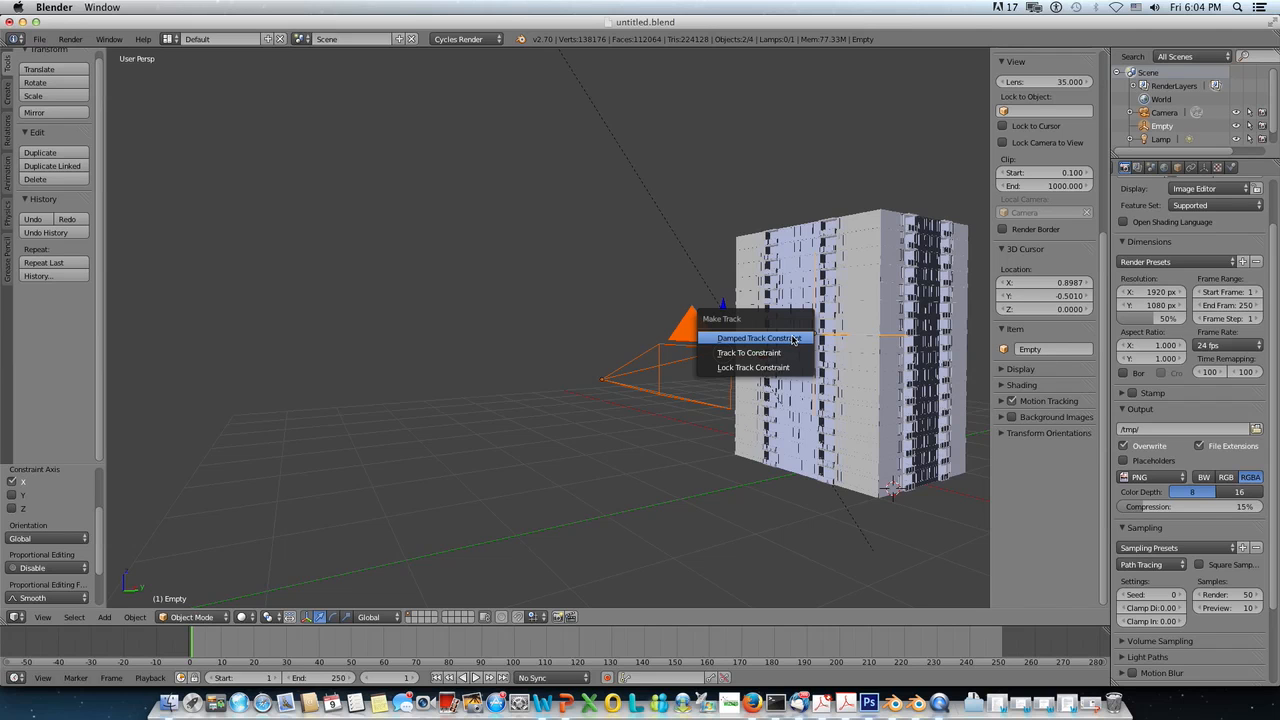
pyautogui.click(794, 339)
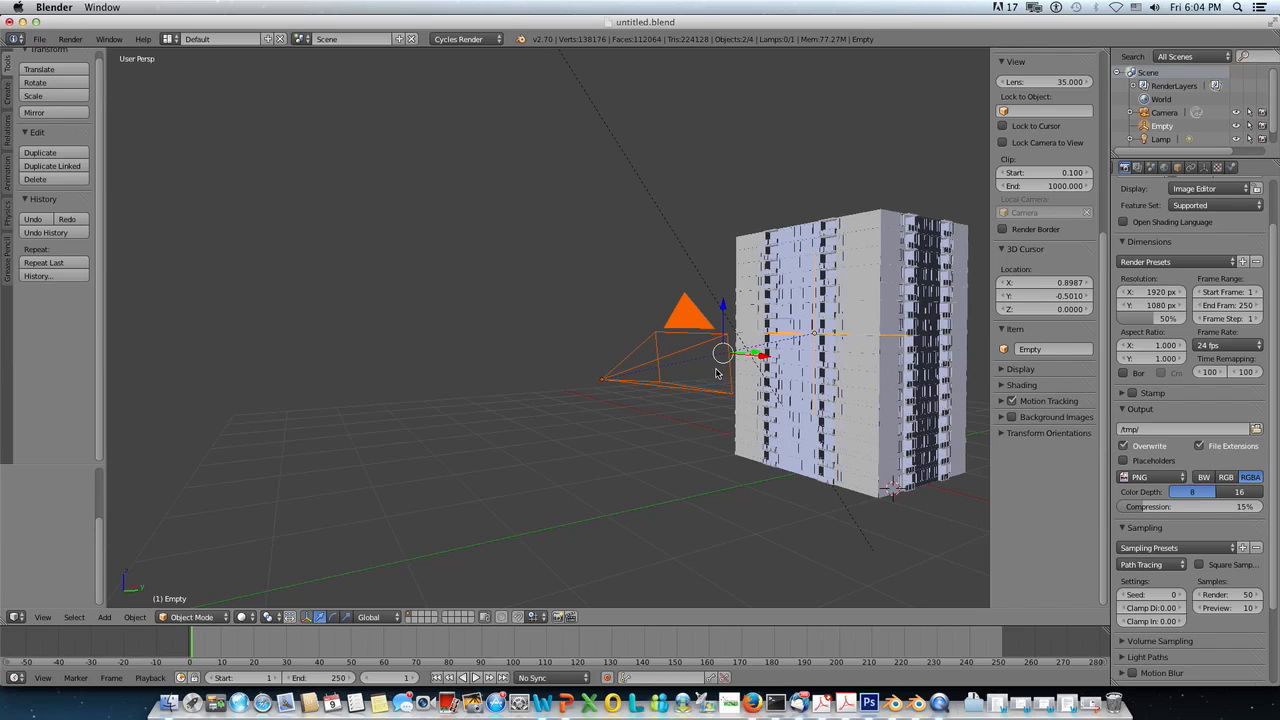
# Step: Move the camera back along its local Z axis until the whole height of the building fits in the camera frame
pyautogui.press('KP_0')
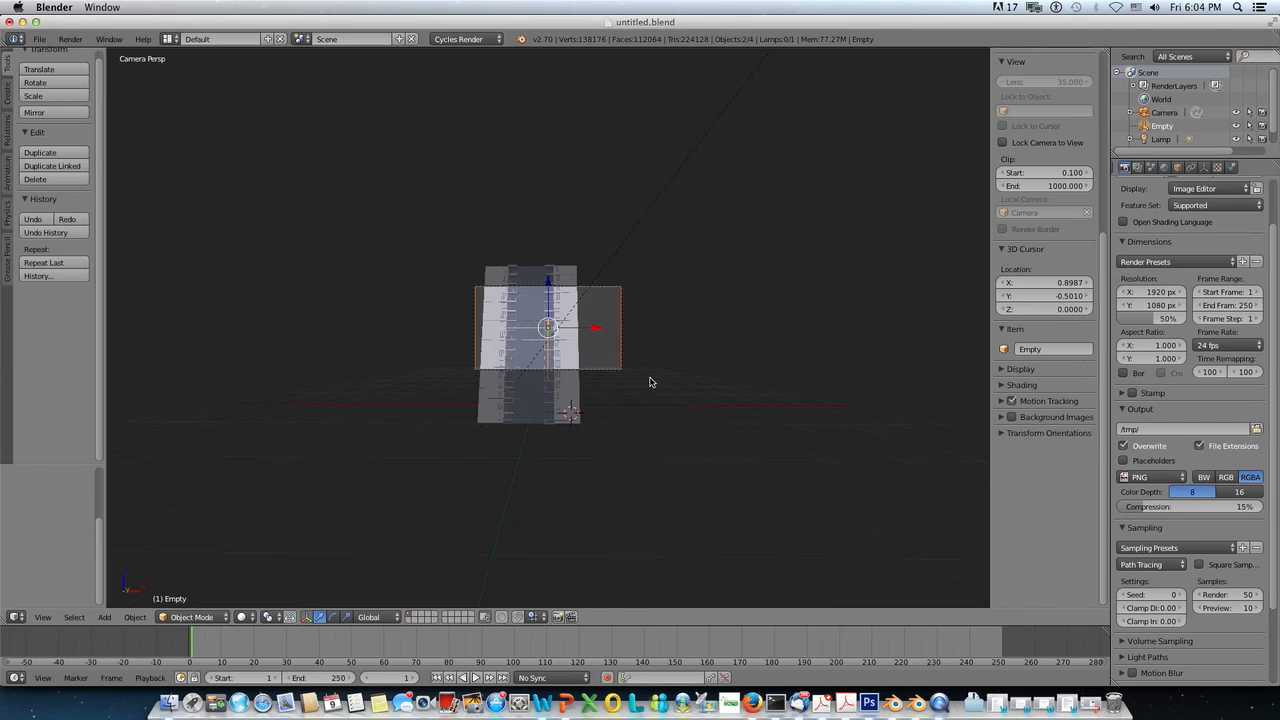
pyautogui.rightClick(622, 366)
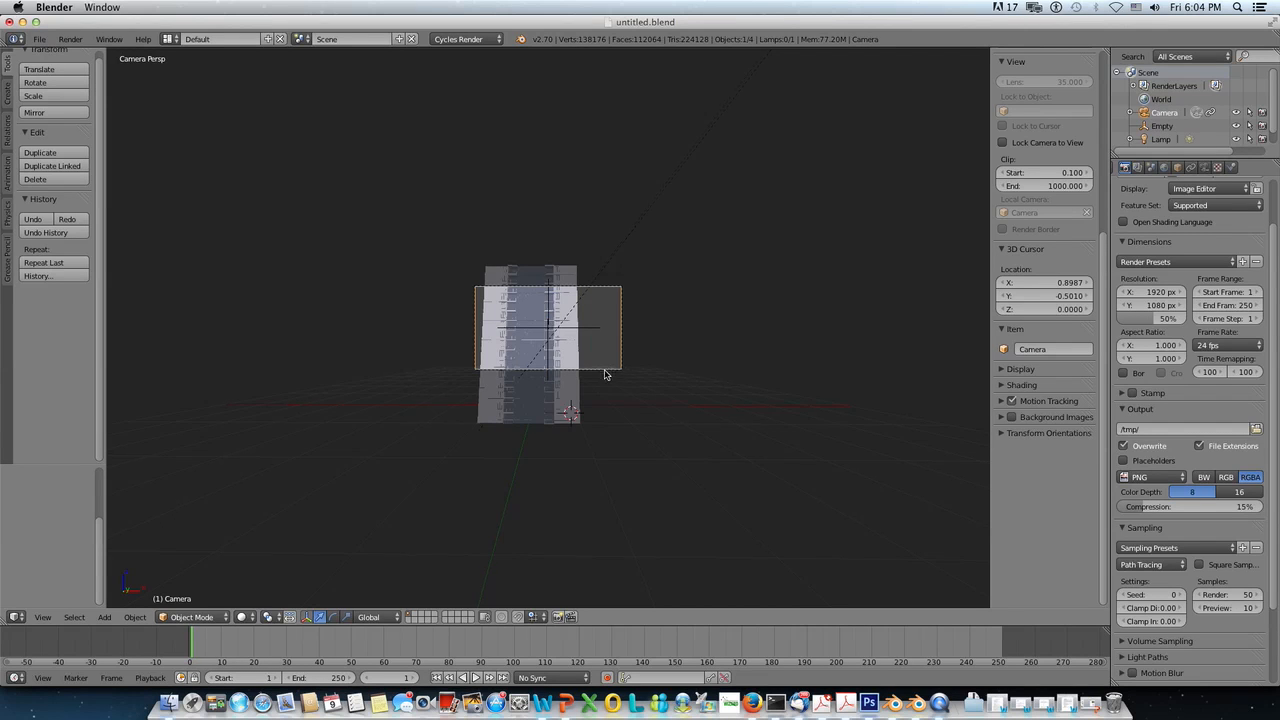
pyautogui.press('g')
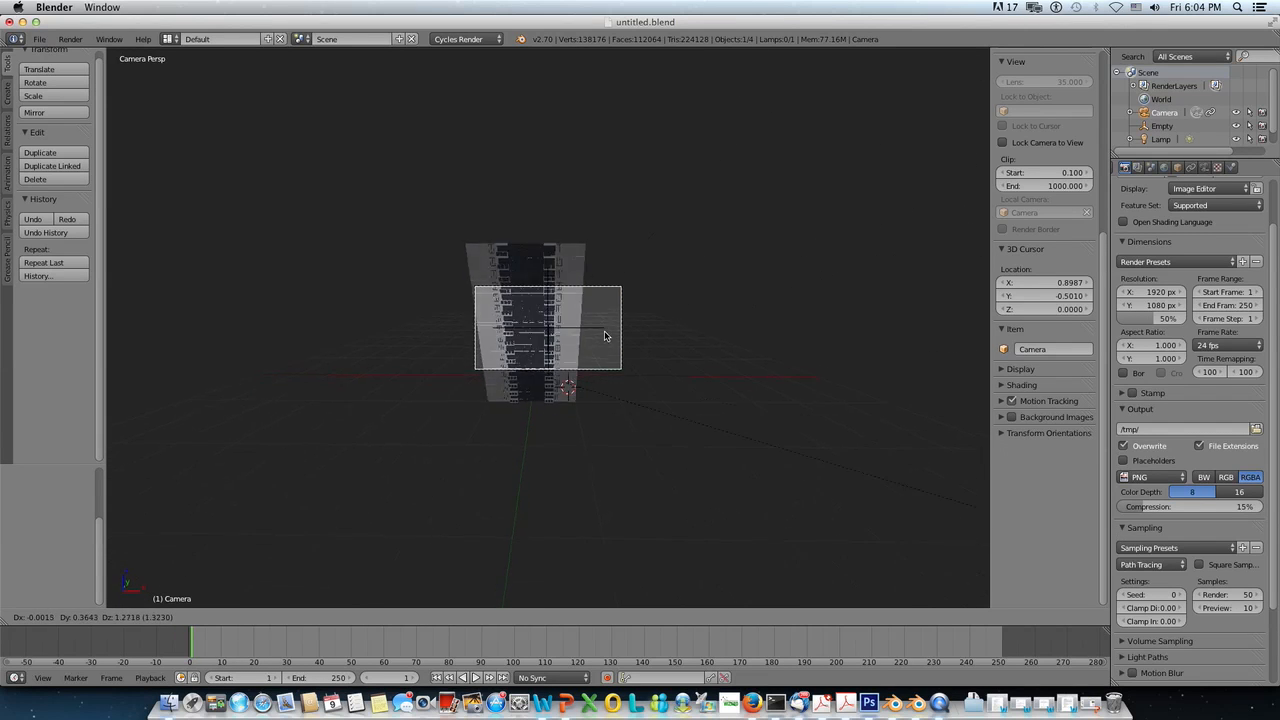
pyautogui.press('z')
pyautogui.press('z')
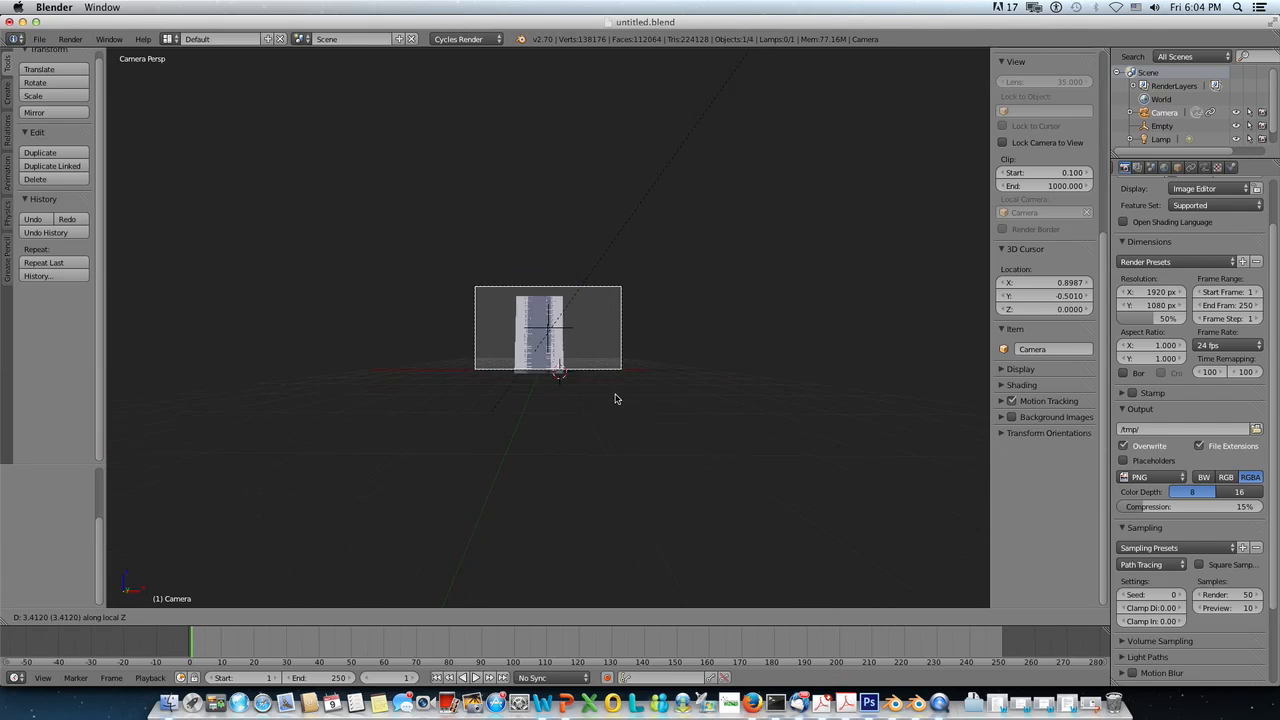
pyautogui.click(614, 398)
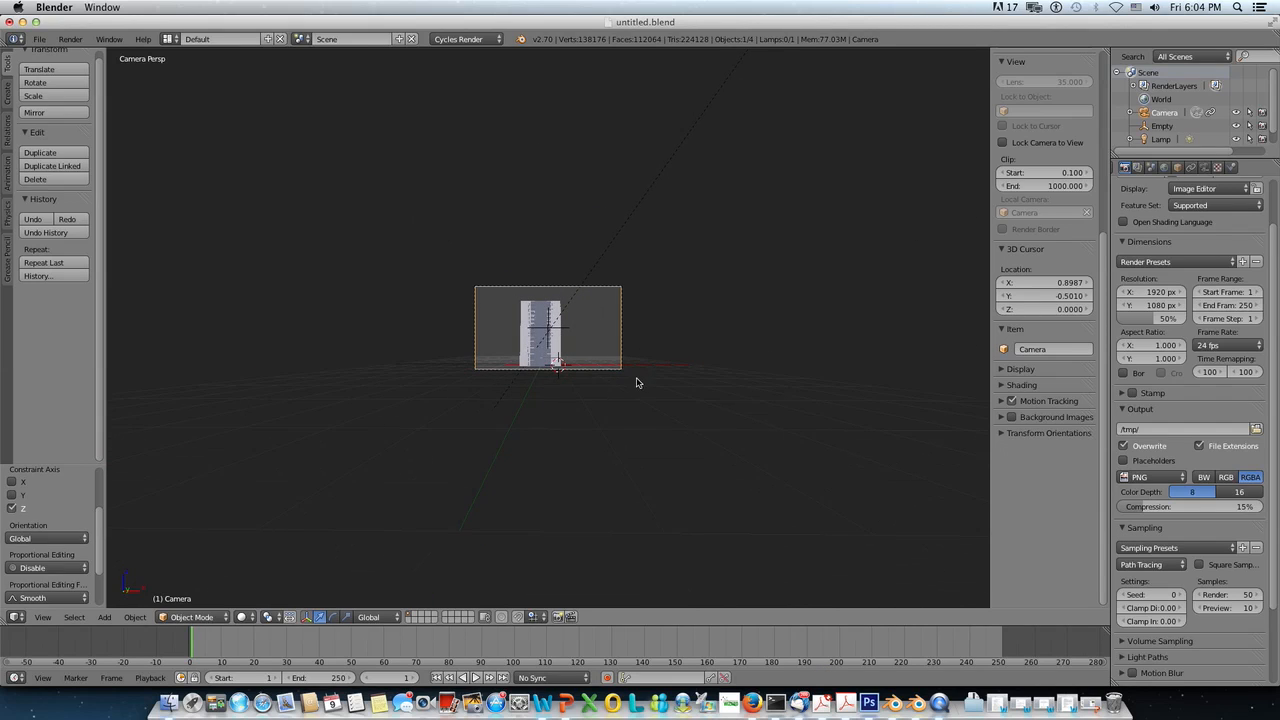
# Step: Move the camera by about 1.79 in X, 0.45 in Y and 0.88 in Z to view the building at an angle
pyautogui.press('g')
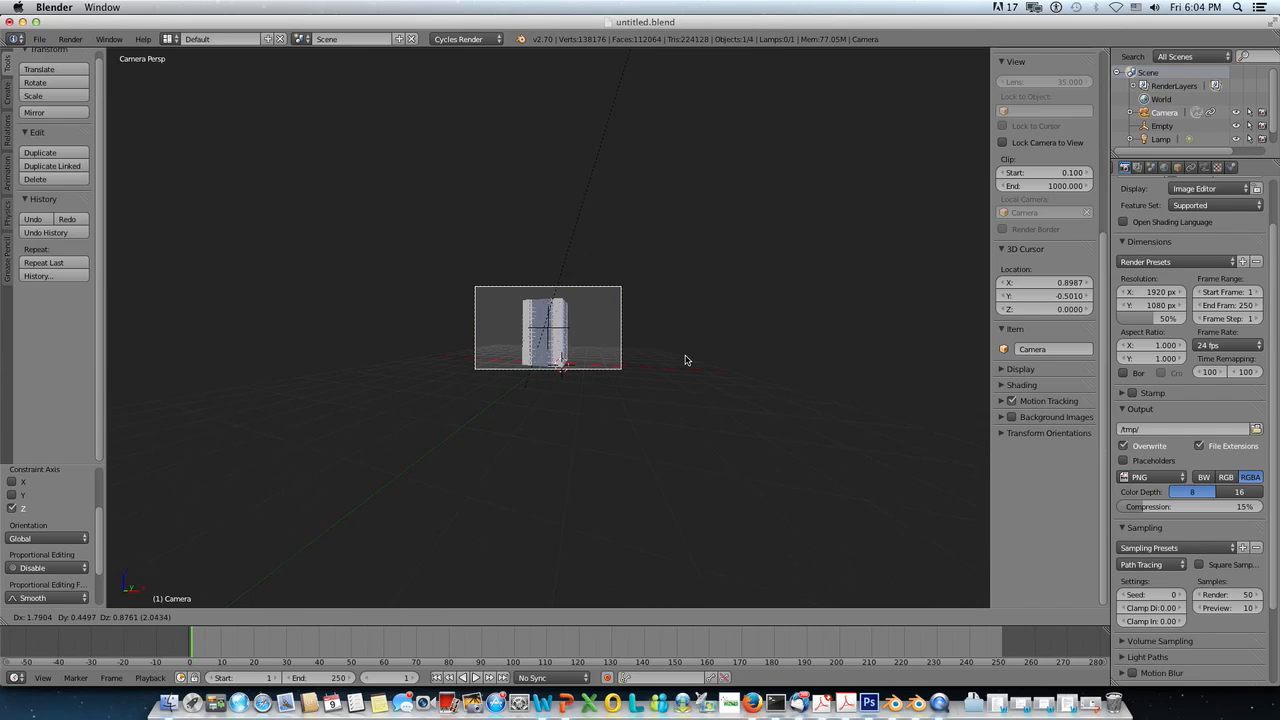
pyautogui.click(686, 360)
pyautogui.press('KP_0')
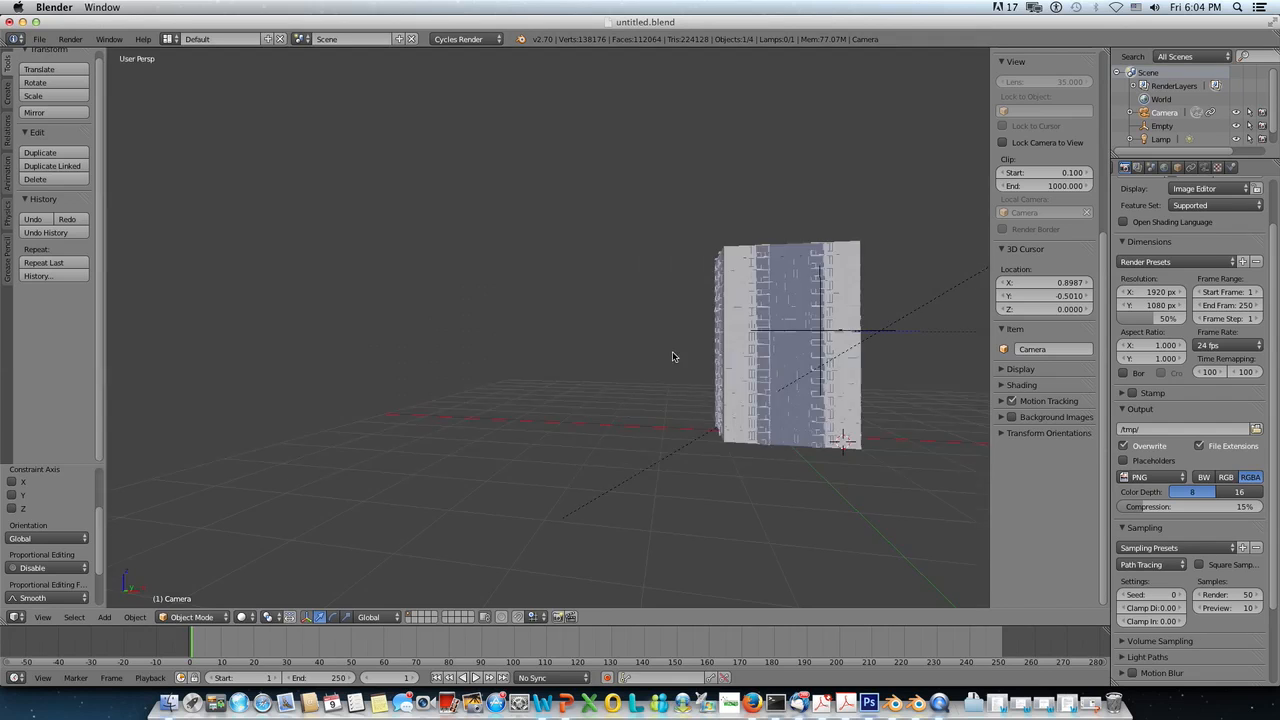
pyautogui.press('KP_0')
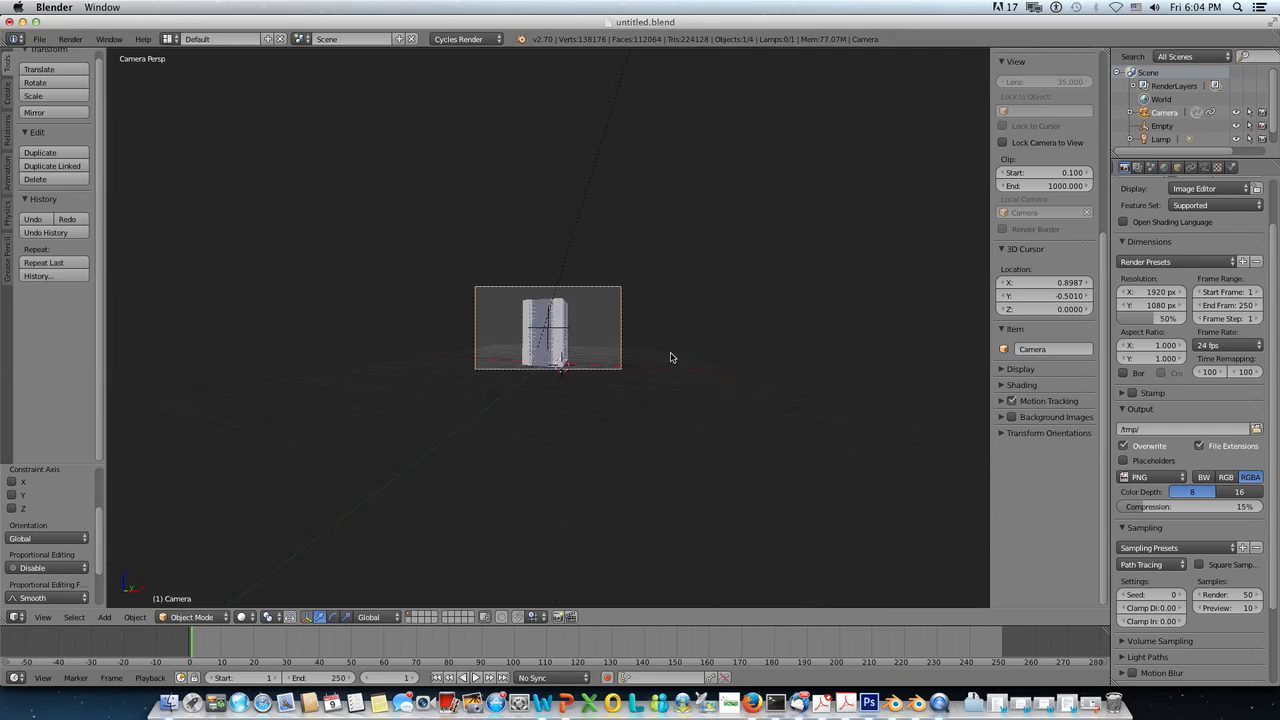
# Step: Lower the camera along the Z axis so that it looks up at the building
pyautogui.press('g')
pyautogui.press('z')
pyautogui.click(546, 379)
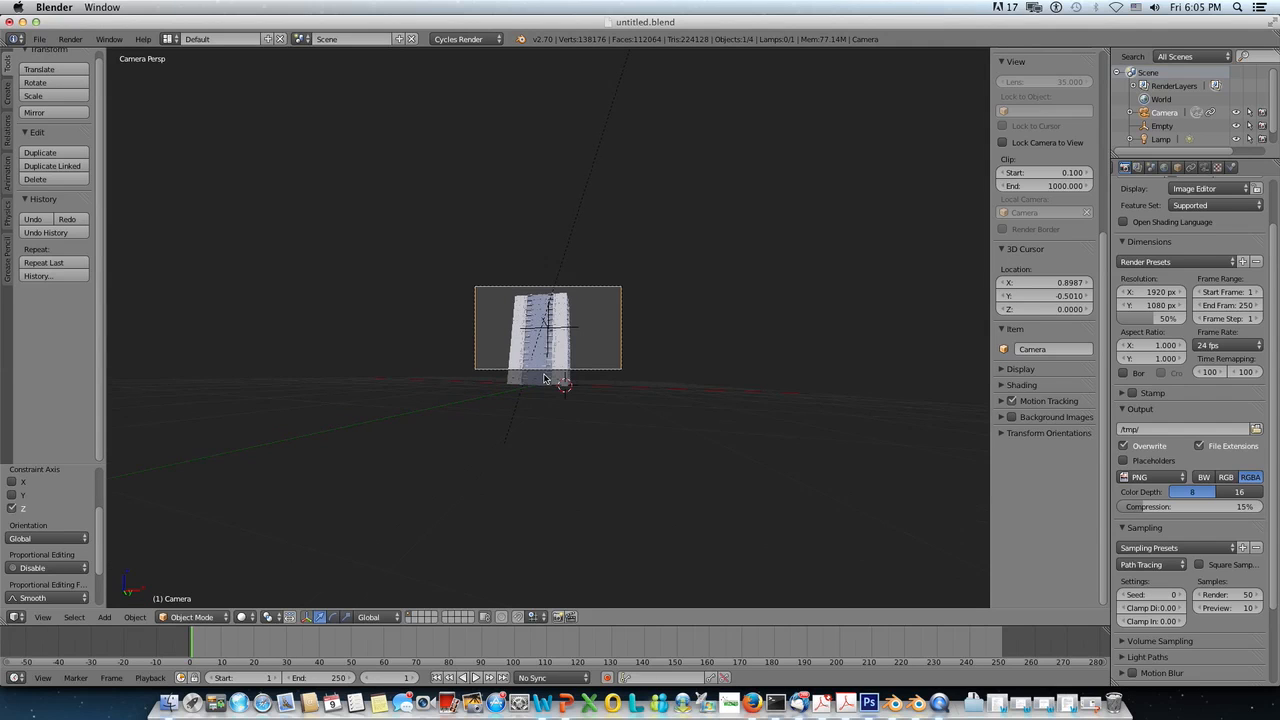
pyautogui.scroll(1, 547, 380)
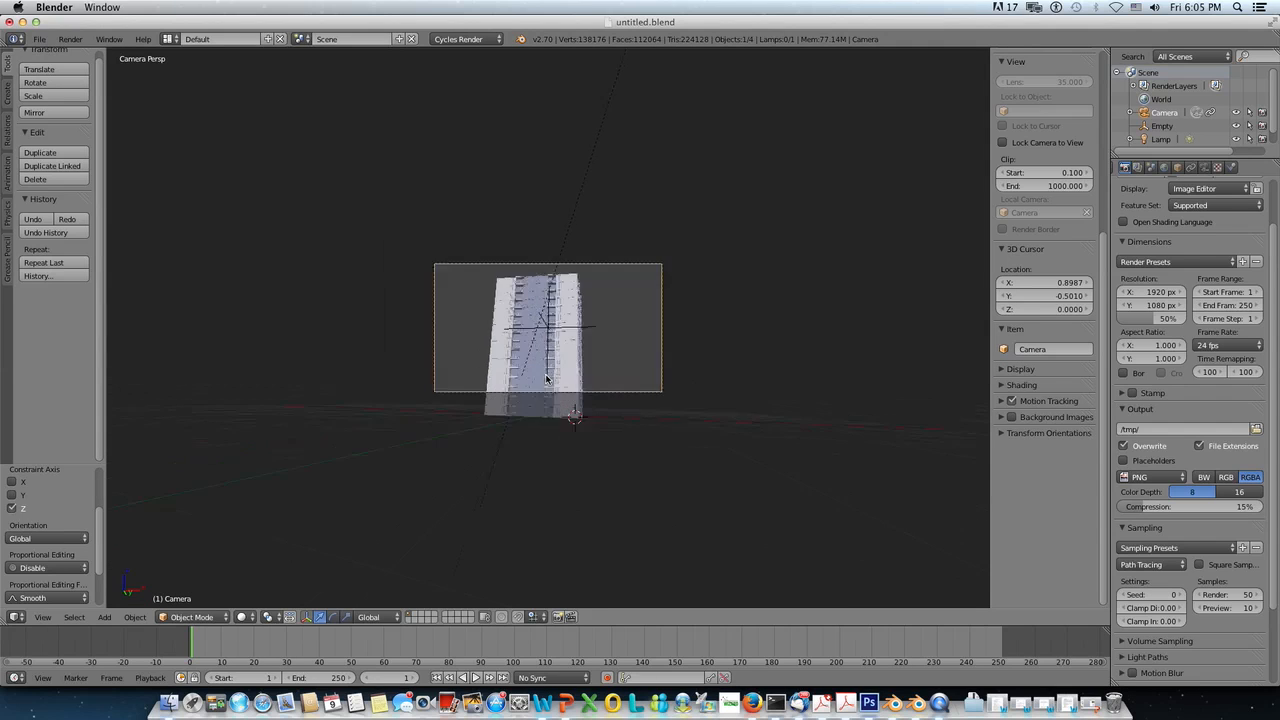
pyautogui.scroll(3, 546, 379)
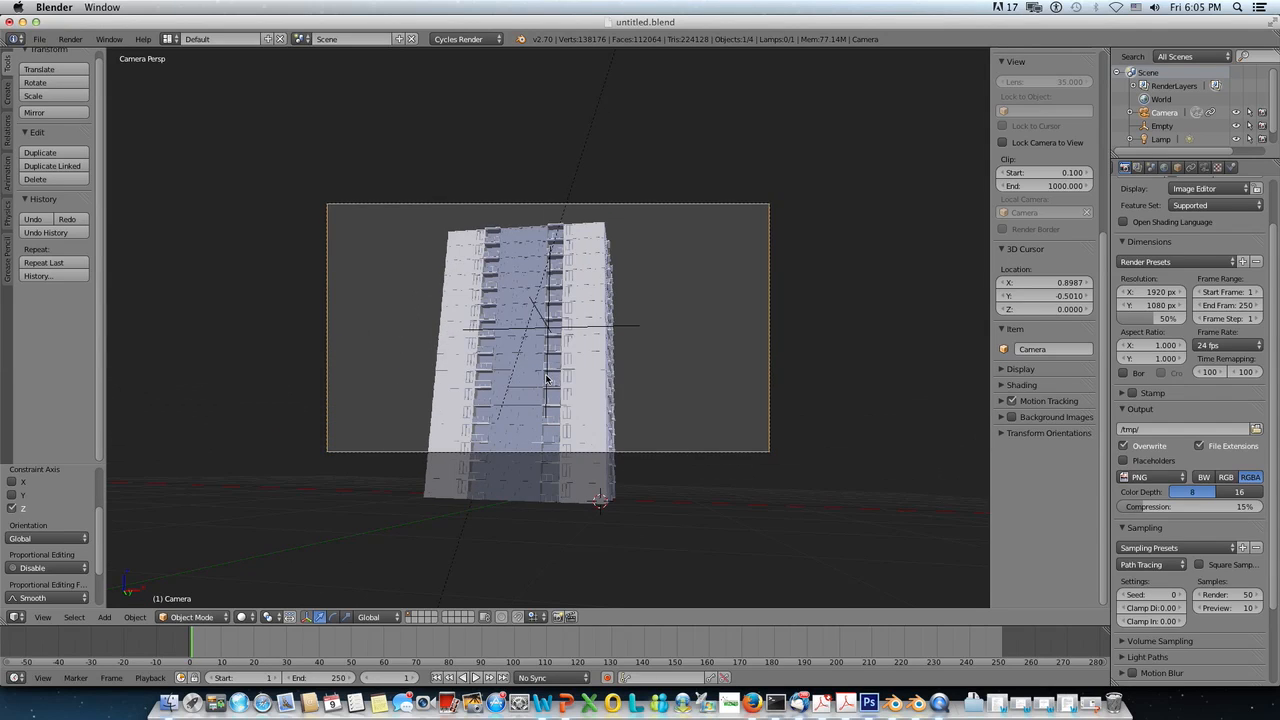
pyautogui.scroll(-2, 546, 379)
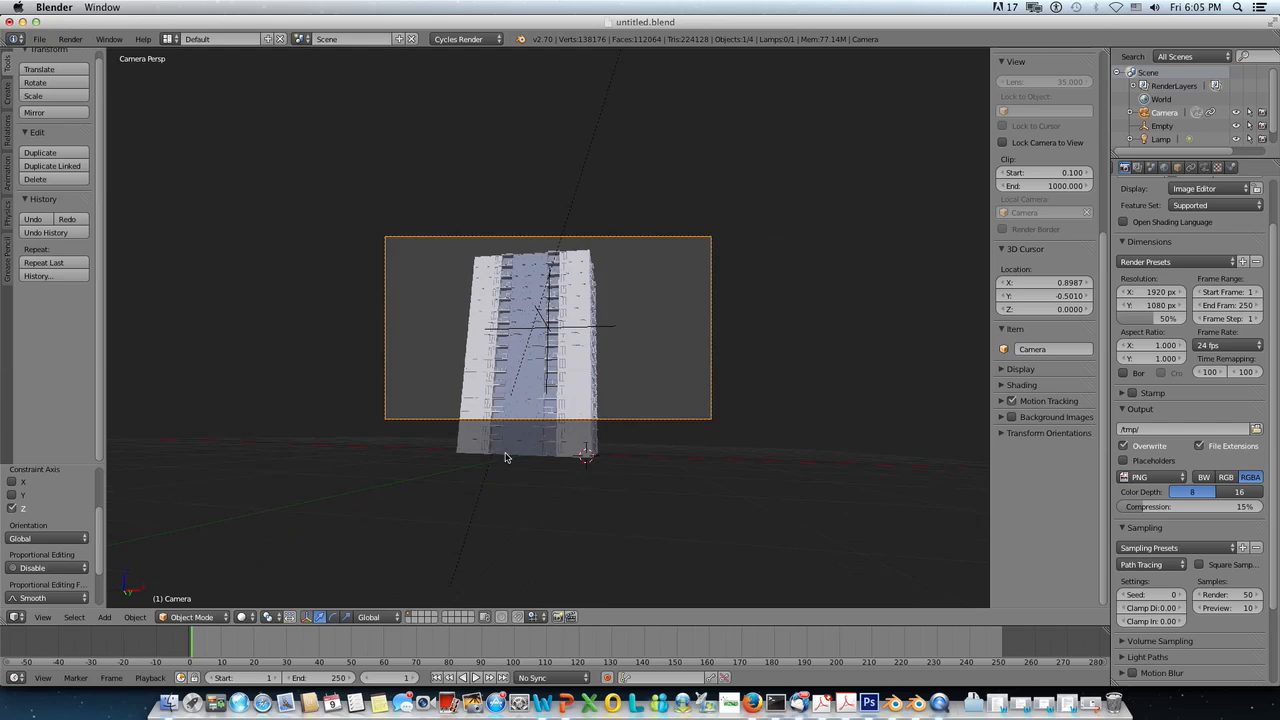
# Step: Preview the camera view of the building in Rendered shading and return to Solid shading
pyautogui.click(241, 616)
pyautogui.click(262, 530)
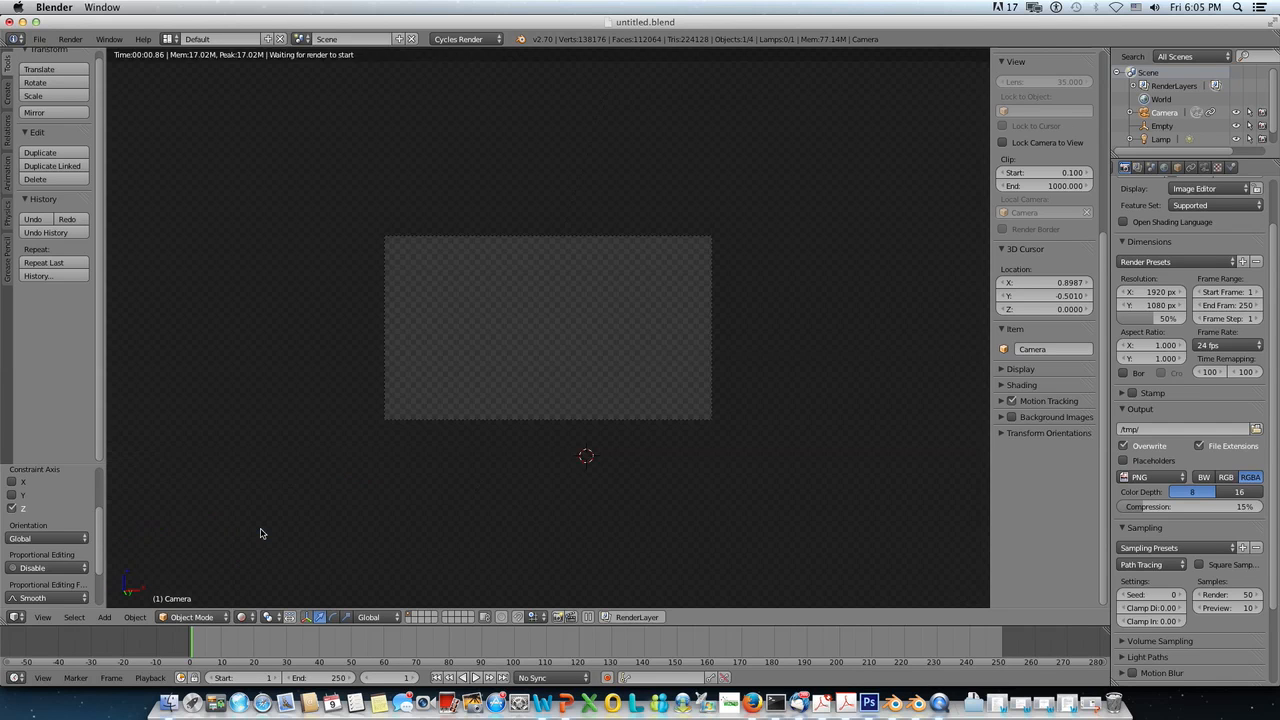
pyautogui.scroll(1, 415, 510)
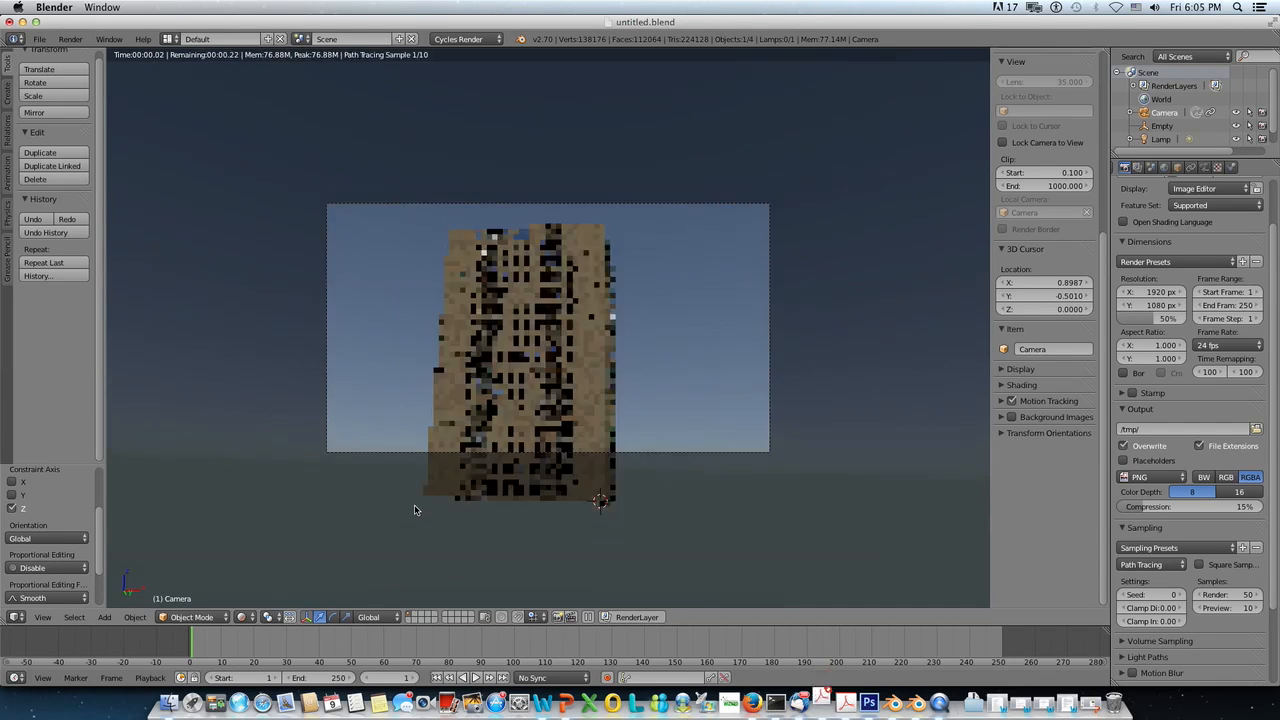
pyautogui.scroll(1, 420, 508)
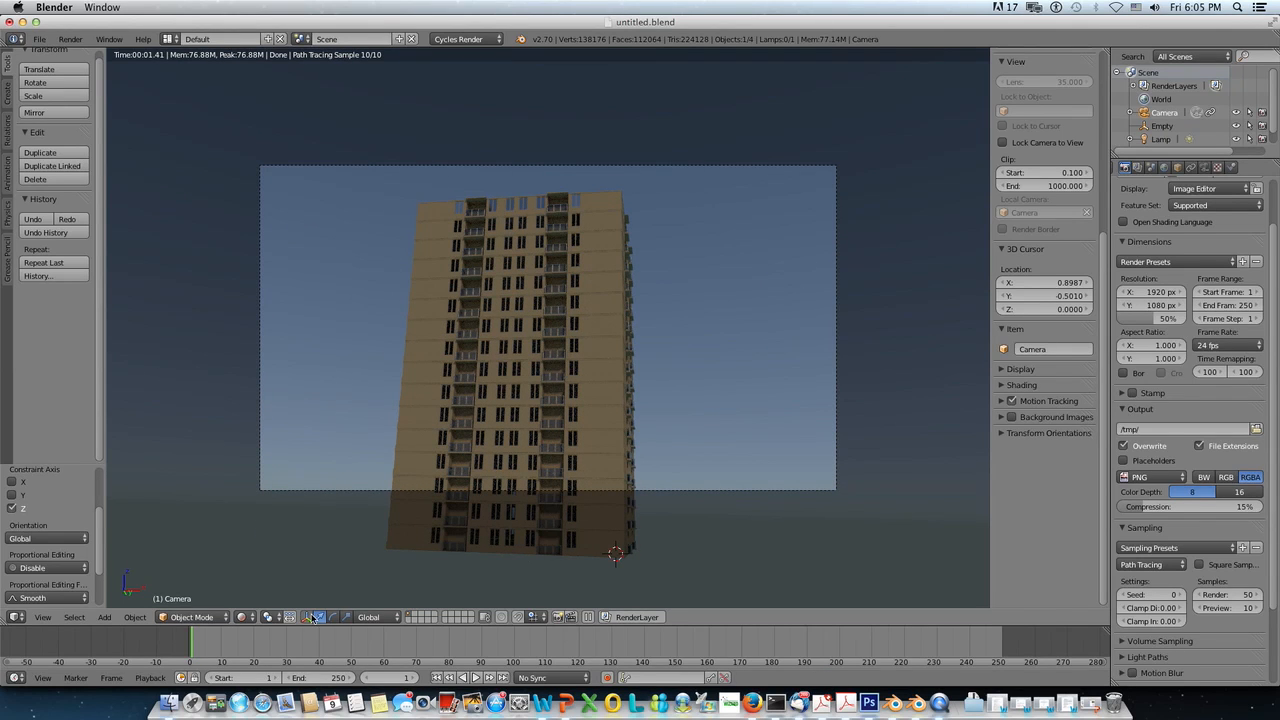
pyautogui.click(241, 617)
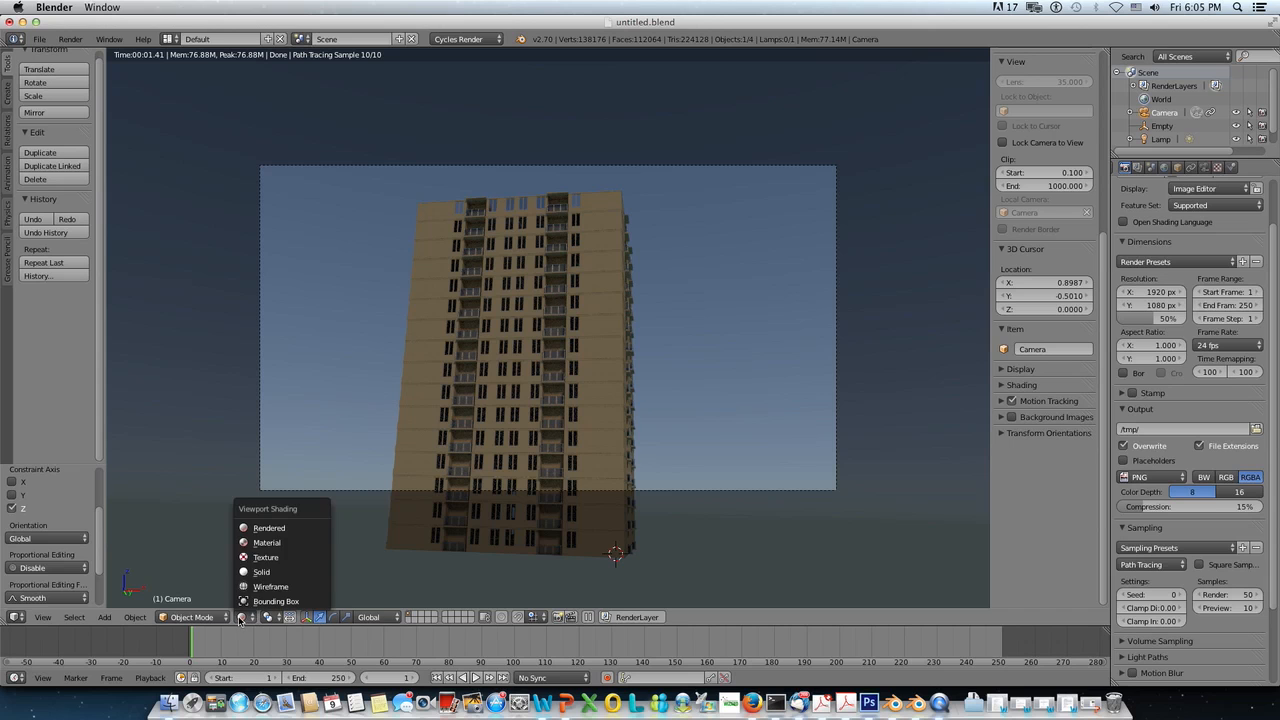
pyautogui.click(256, 573)
# Step: Leave the camera view and open the building mesh in Edit Mode with nothing selected
pyautogui.scroll(3, 552, 530)
pyautogui.press('KP_0')
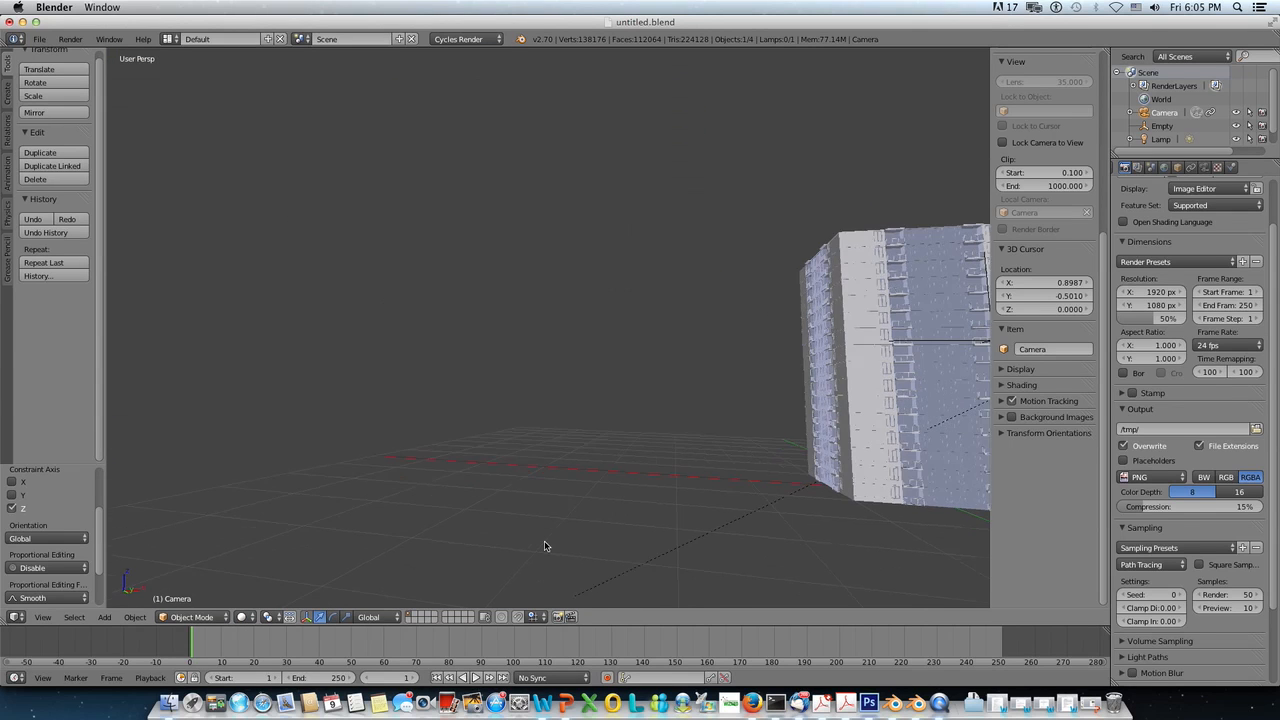
pyautogui.rightClick(872, 503)
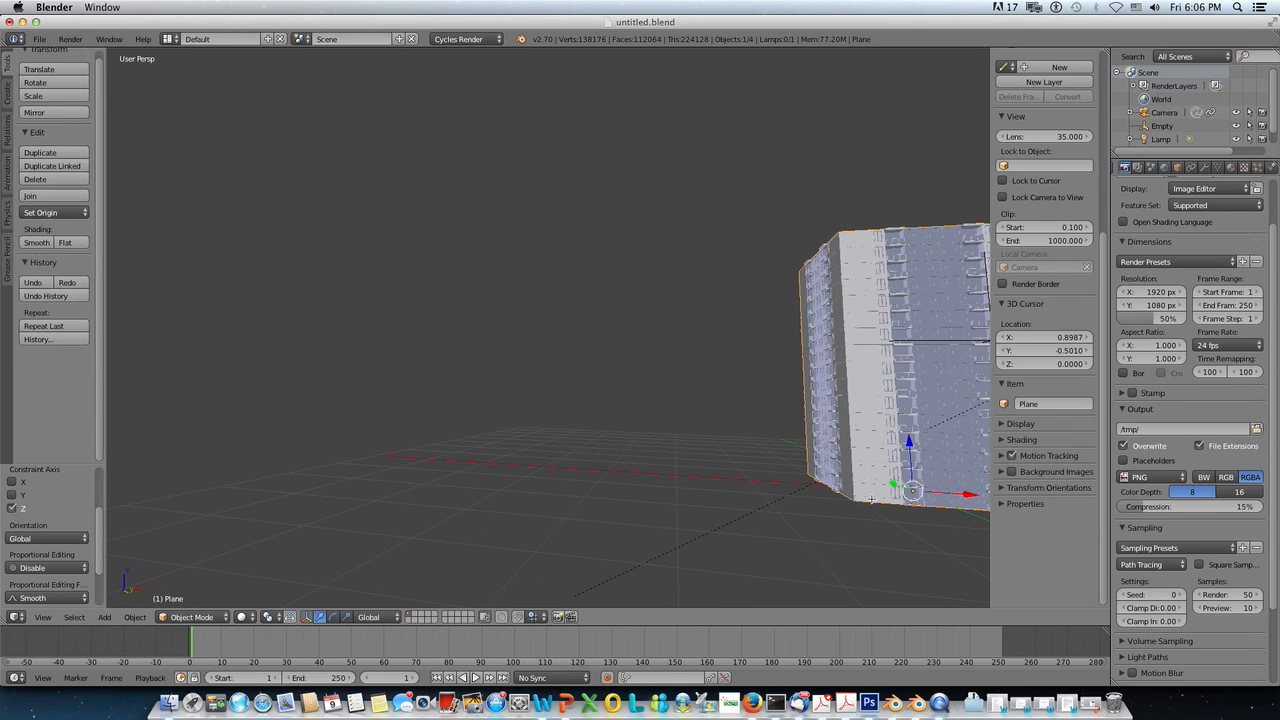
pyautogui.press('Tab')
pyautogui.moveTo(926, 514)
pyautogui.mouseDown(button='middle')
pyautogui.moveTo(881, 513)
pyautogui.moveTo(930, 514)
pyautogui.mouseUp(button='middle')
pyautogui.scroll(8, 707, 377)
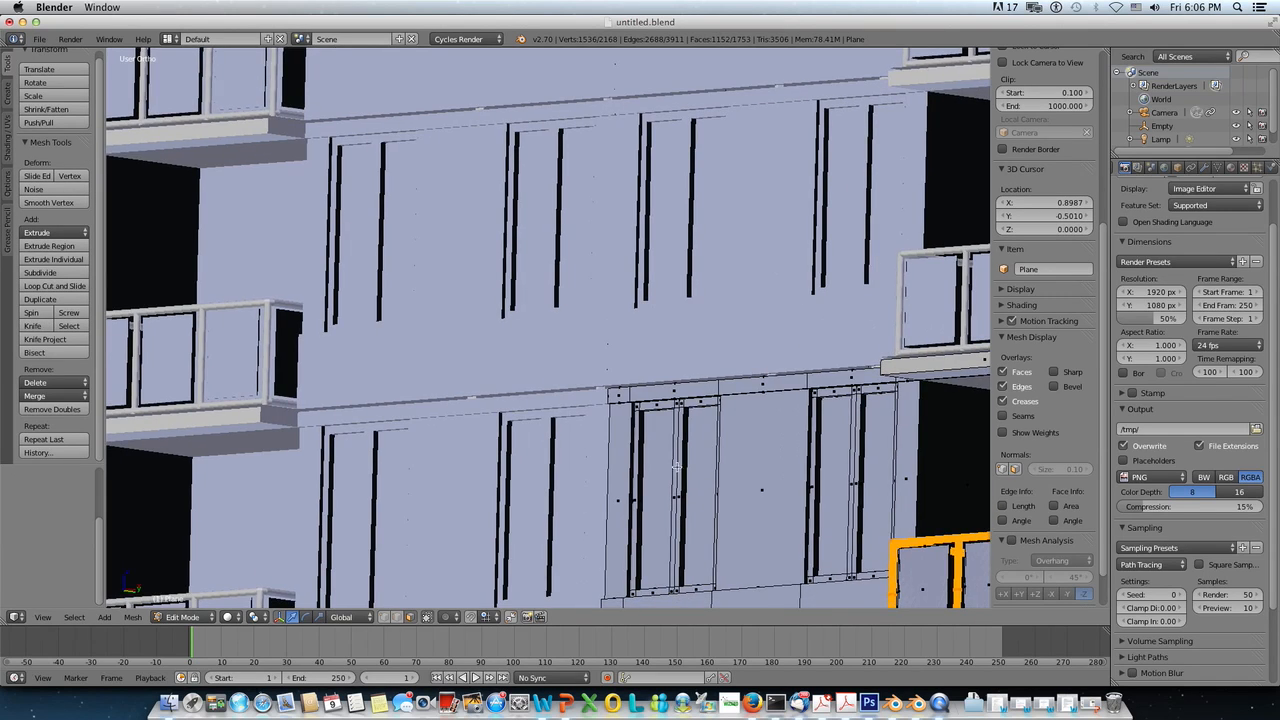
pyautogui.press('a')
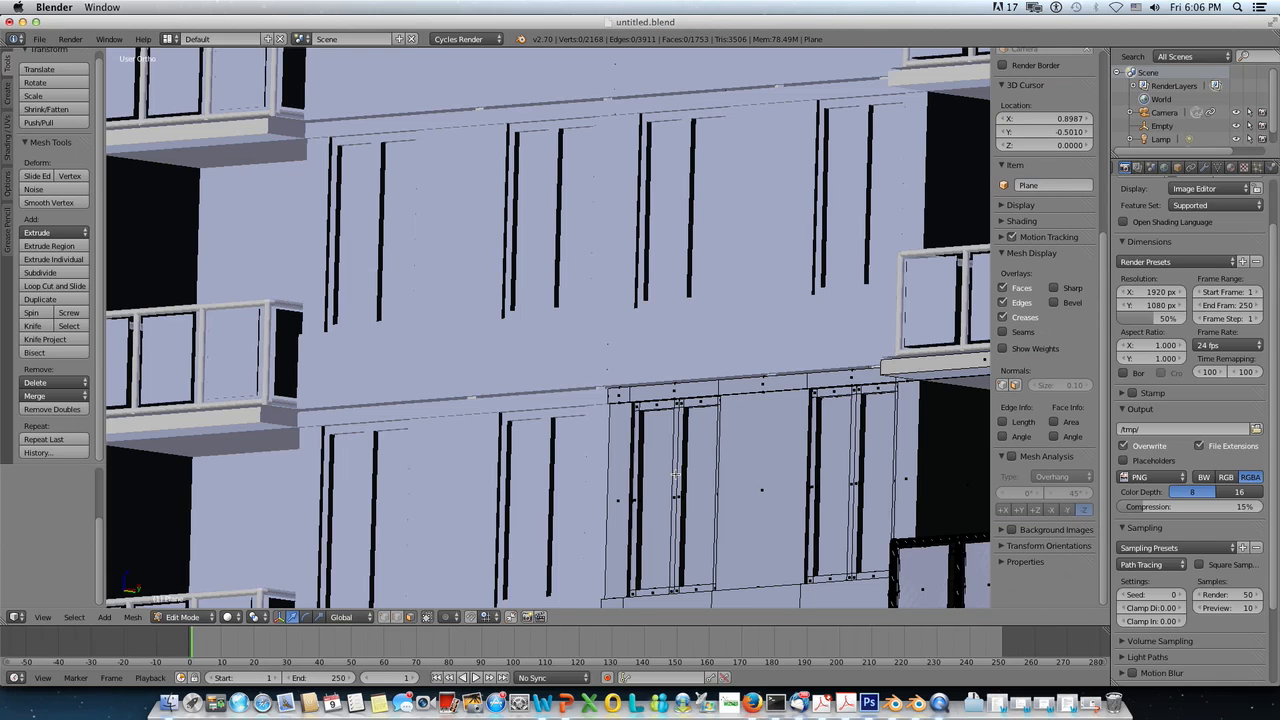
# Step: Select the linked geometry of the three ground-floor window frames on one facade of the building's base module
pyautogui.rightClick(676, 497)
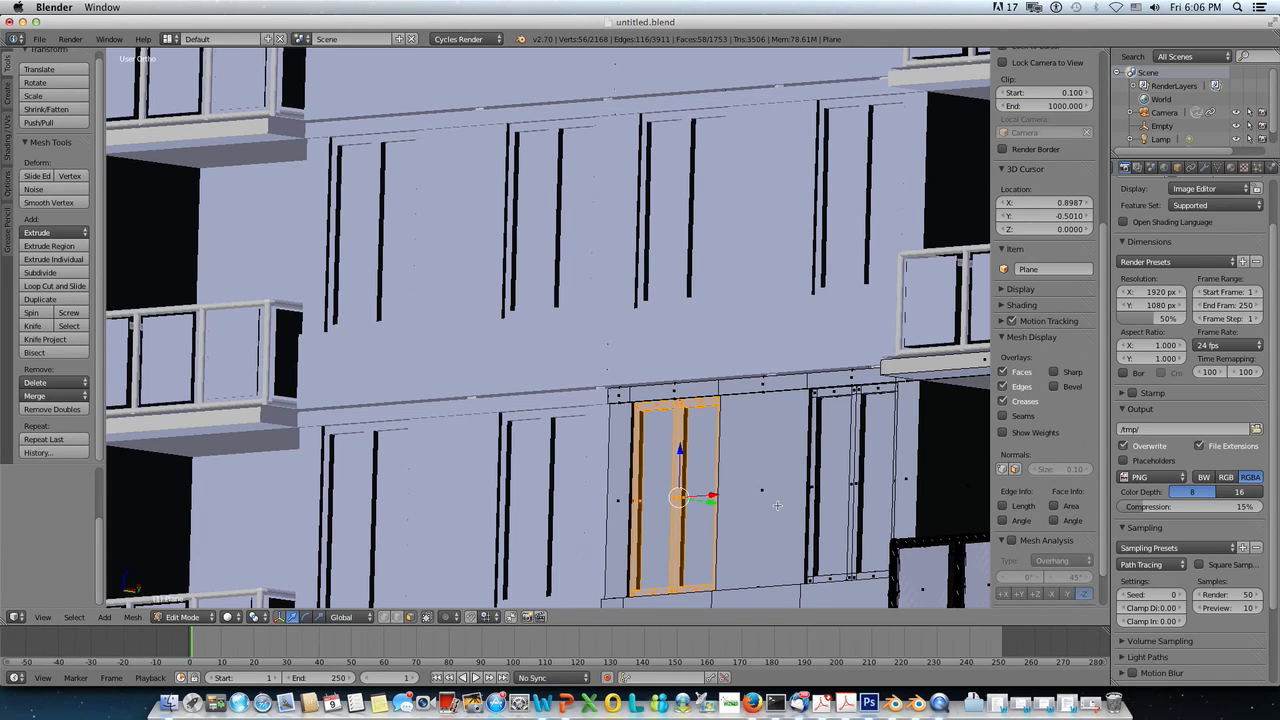
pyautogui.keyDown('shift'); pyautogui.rightClick(811, 490); pyautogui.keyUp('shift')
pyautogui.scroll(-4, 811, 490)
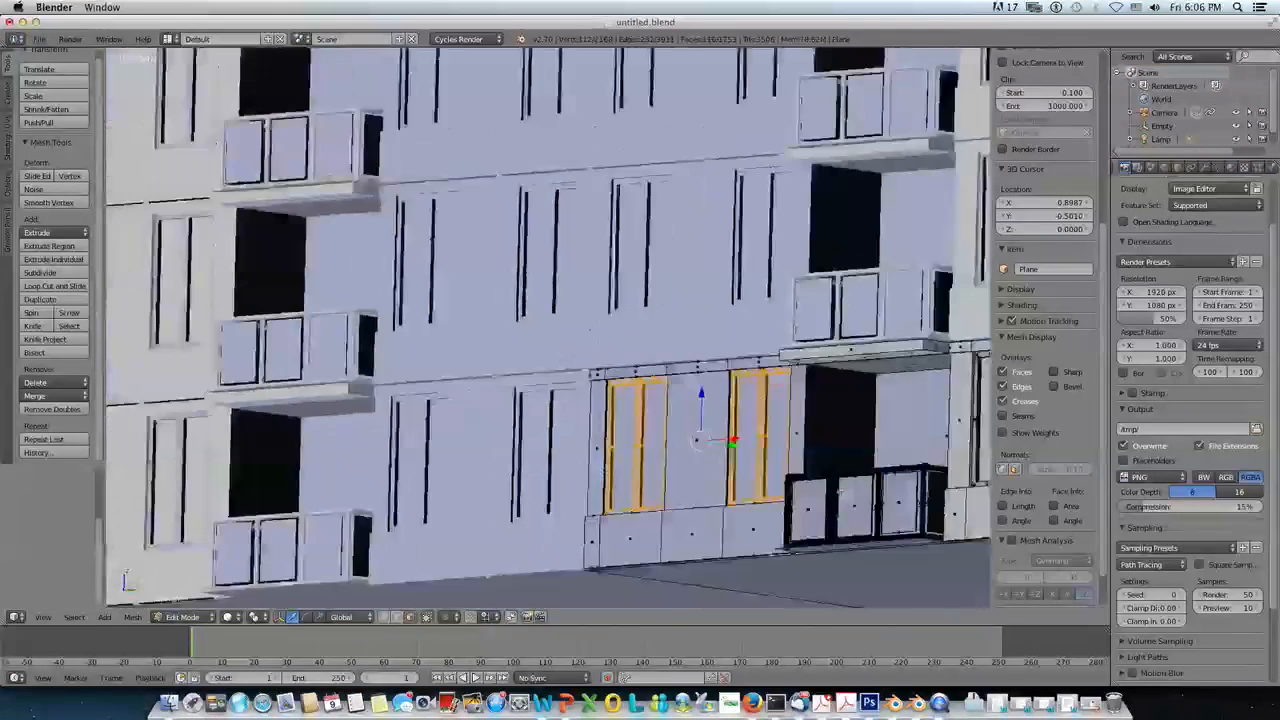
pyautogui.moveTo(811, 490); pyautogui.dragTo(876, 462, button='middle')
pyautogui.keyDown('shift'); pyautogui.rightClick(864, 393); pyautogui.keyUp('shift')
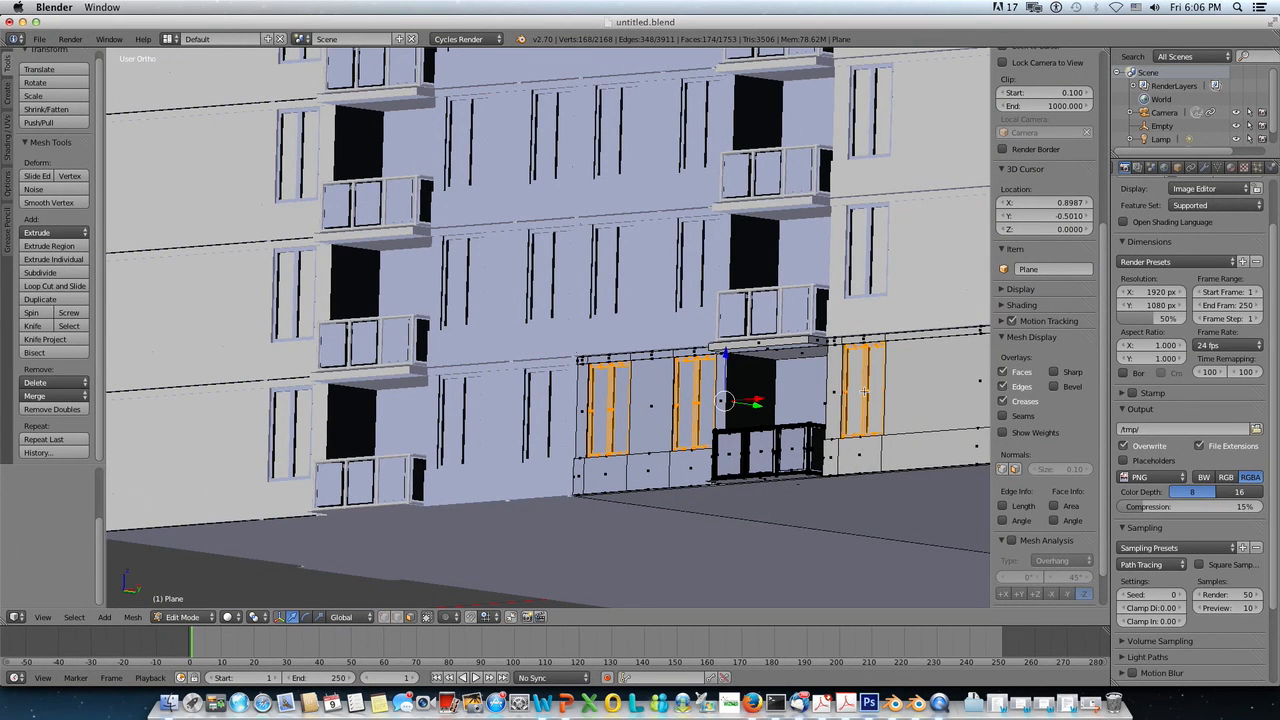
# Step: Add the linked geometry of the three ground-floor window frames on the other facade to the selection
pyautogui.moveTo(860, 390); pyautogui.dragTo(766, 402, button='middle')
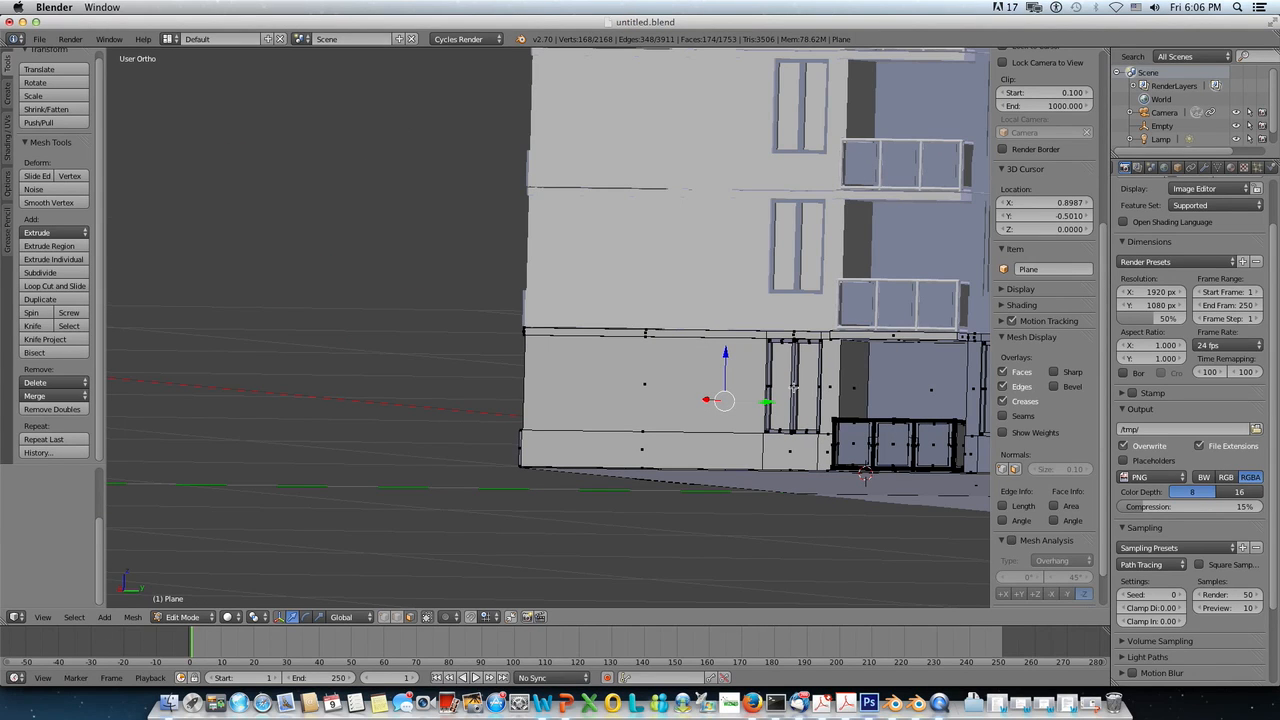
pyautogui.press('l')
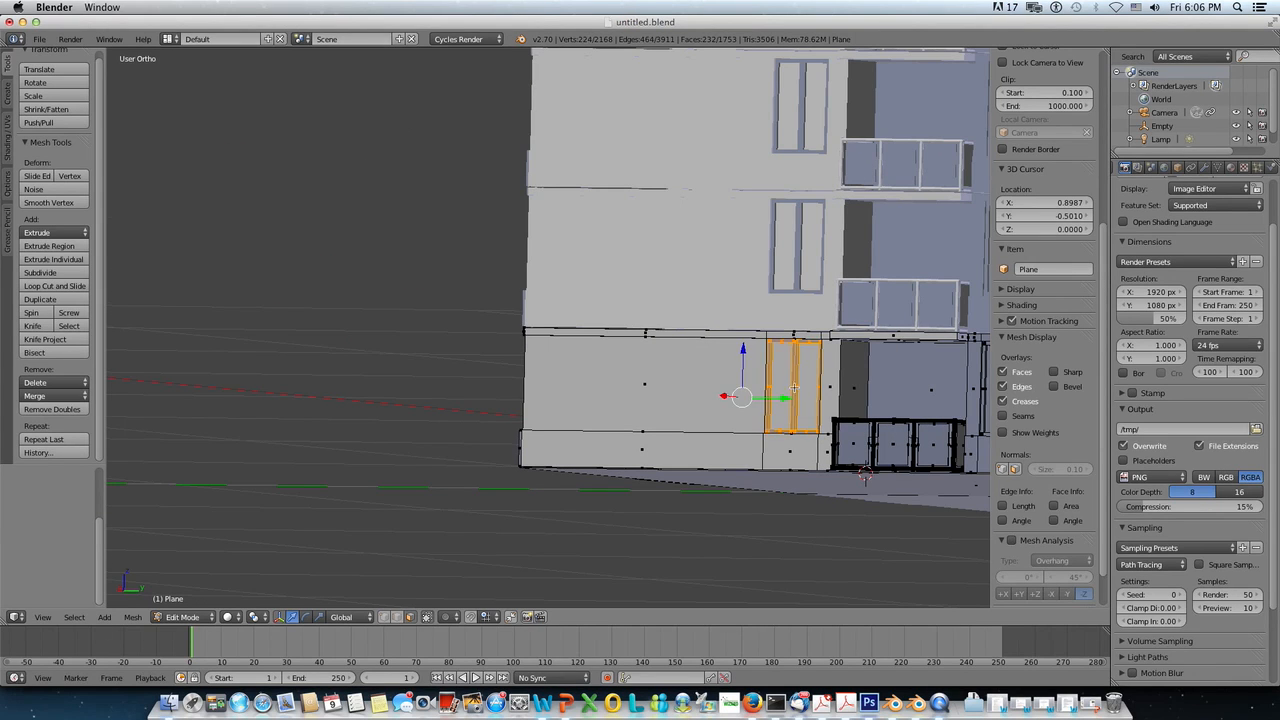
pyautogui.scroll(-2, 860, 406)
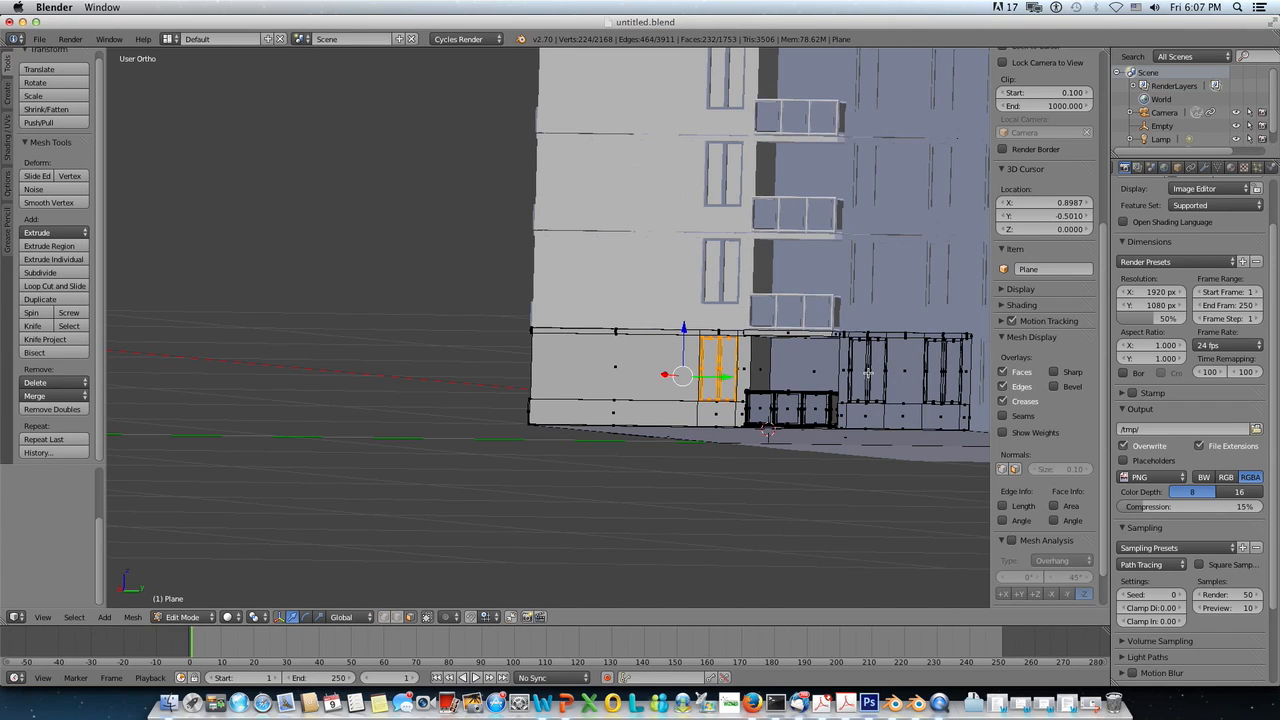
pyautogui.press('l')
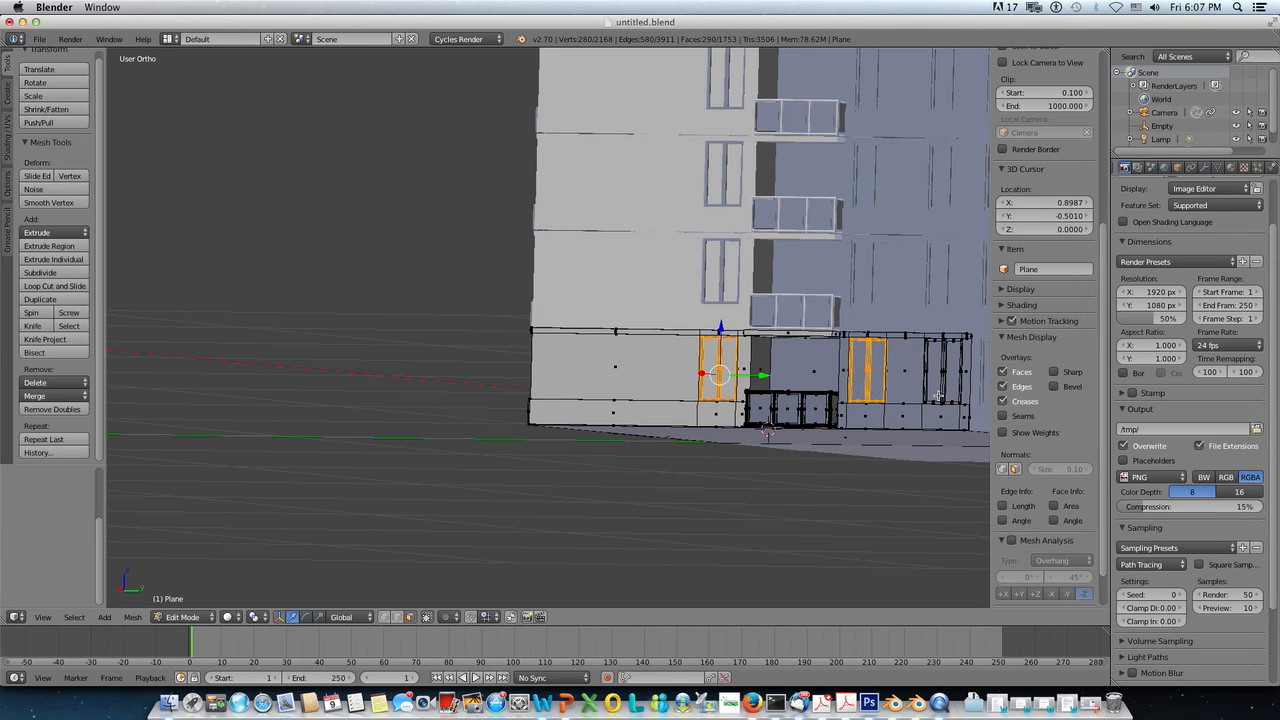
pyautogui.keyDown('shift'); pyautogui.moveTo(938, 390); pyautogui.dragTo(717, 371, button='middle'); pyautogui.keyUp('shift')
pyautogui.scroll(2, 849, 392)
pyautogui.scroll(1, 849, 392)
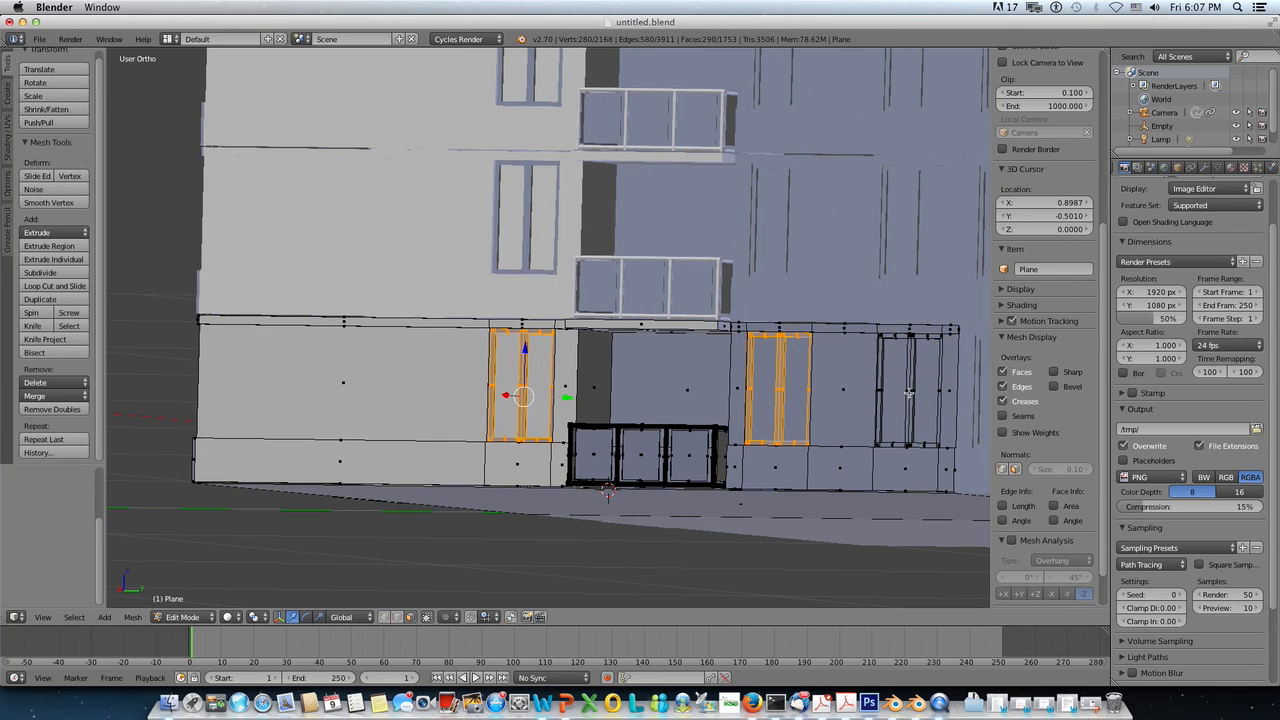
pyautogui.press('l')
pyautogui.scroll(-4, 908, 392)
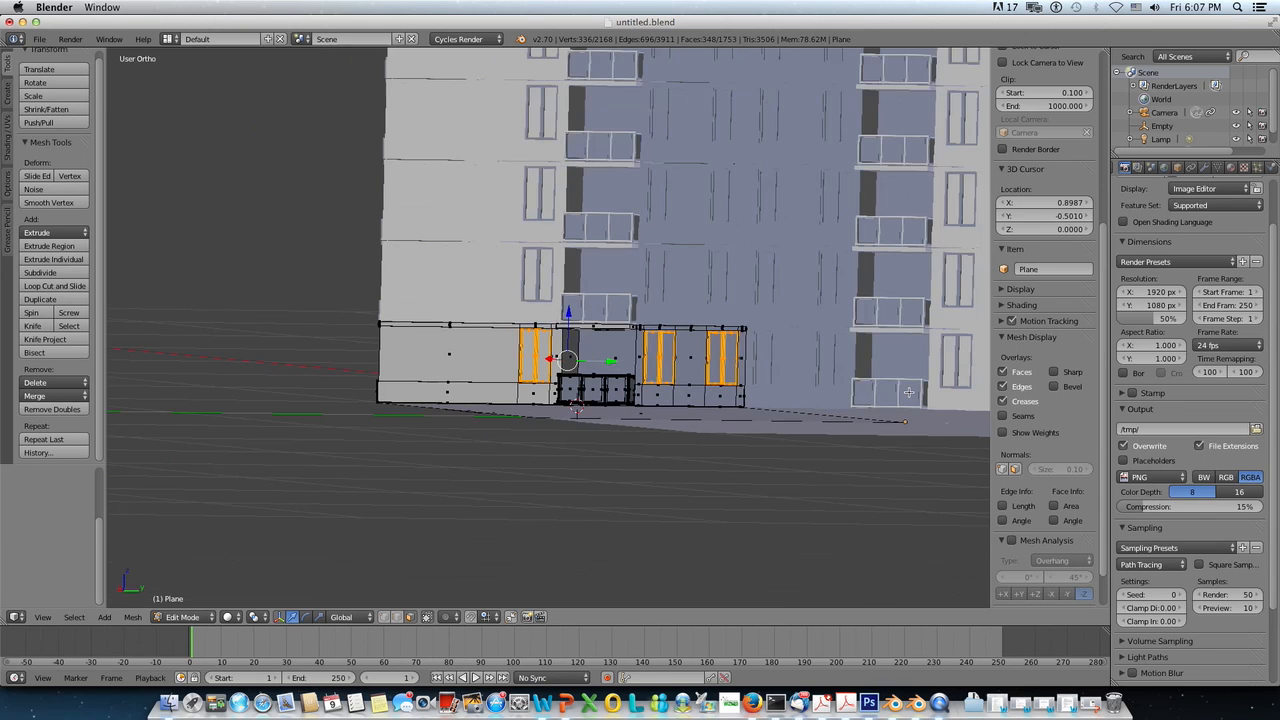
# Step: Add a new material to the building and name it "tamplatie"
pyautogui.moveTo(833, 393); pyautogui.dragTo(854, 398, button='middle')
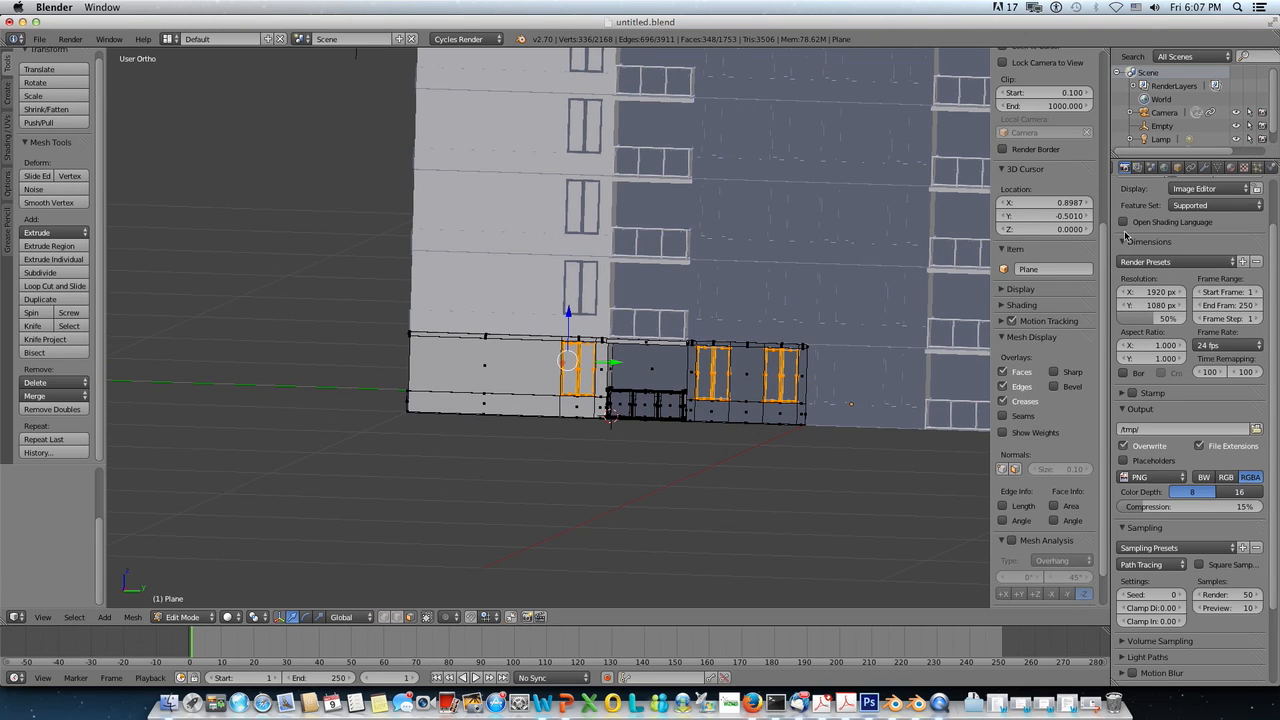
pyautogui.click(1231, 167)
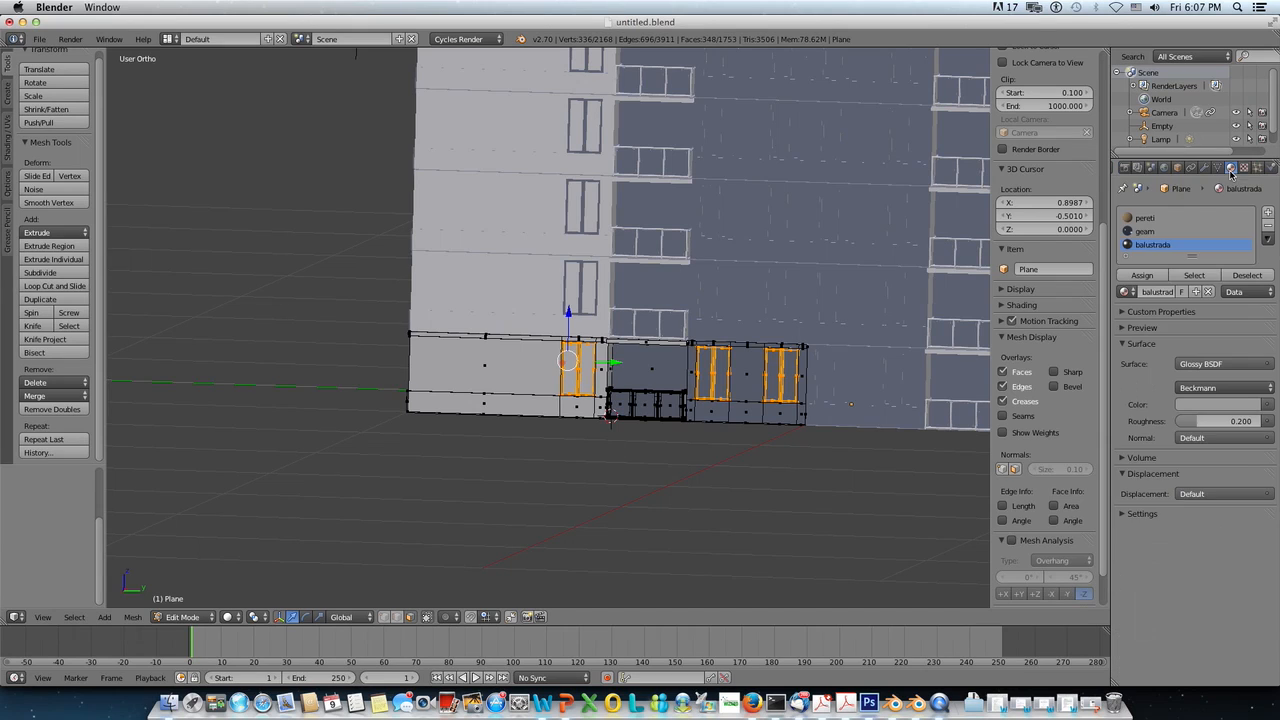
pyautogui.click(1268, 211)
pyautogui.click(1150, 305)
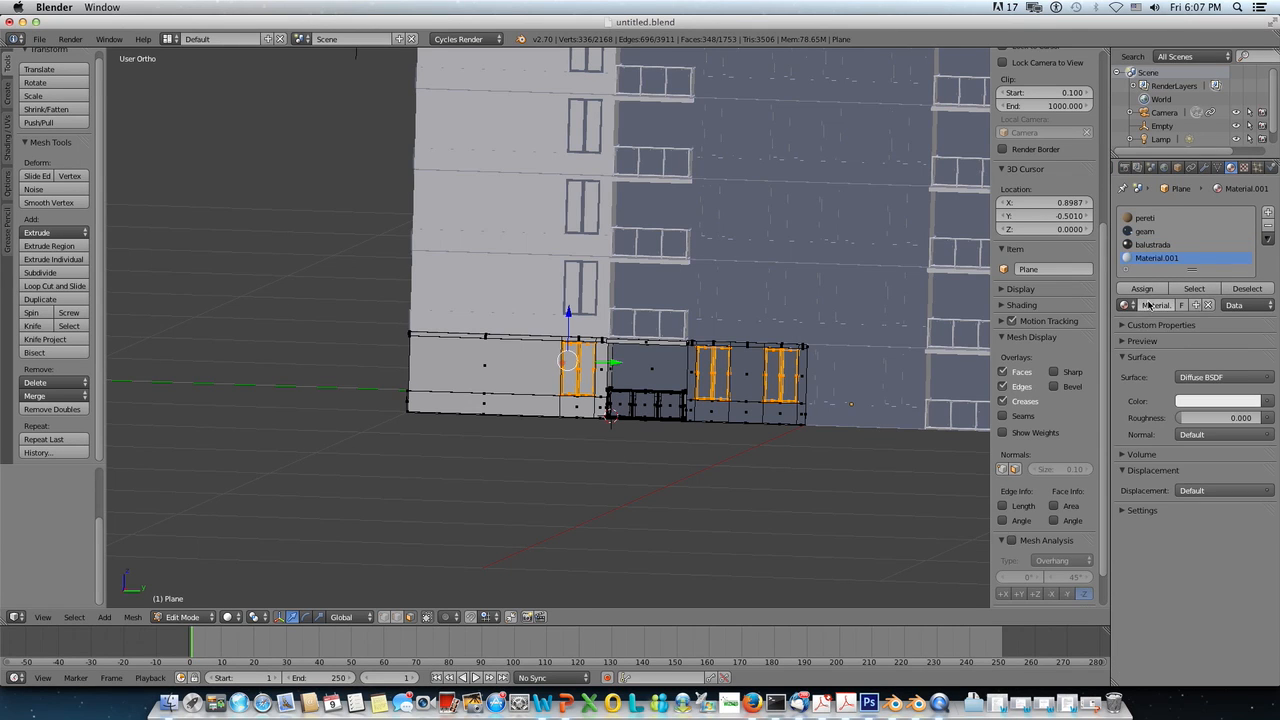
pyautogui.press('BackSpace')
pyautogui.write('tamplatie')
pyautogui.press('Return')
# Step: Split the 3D view into two side-by-side areas and hide the properties sidebar in the first one
pyautogui.moveTo(1104, 49); pyautogui.dragTo(677, 93)
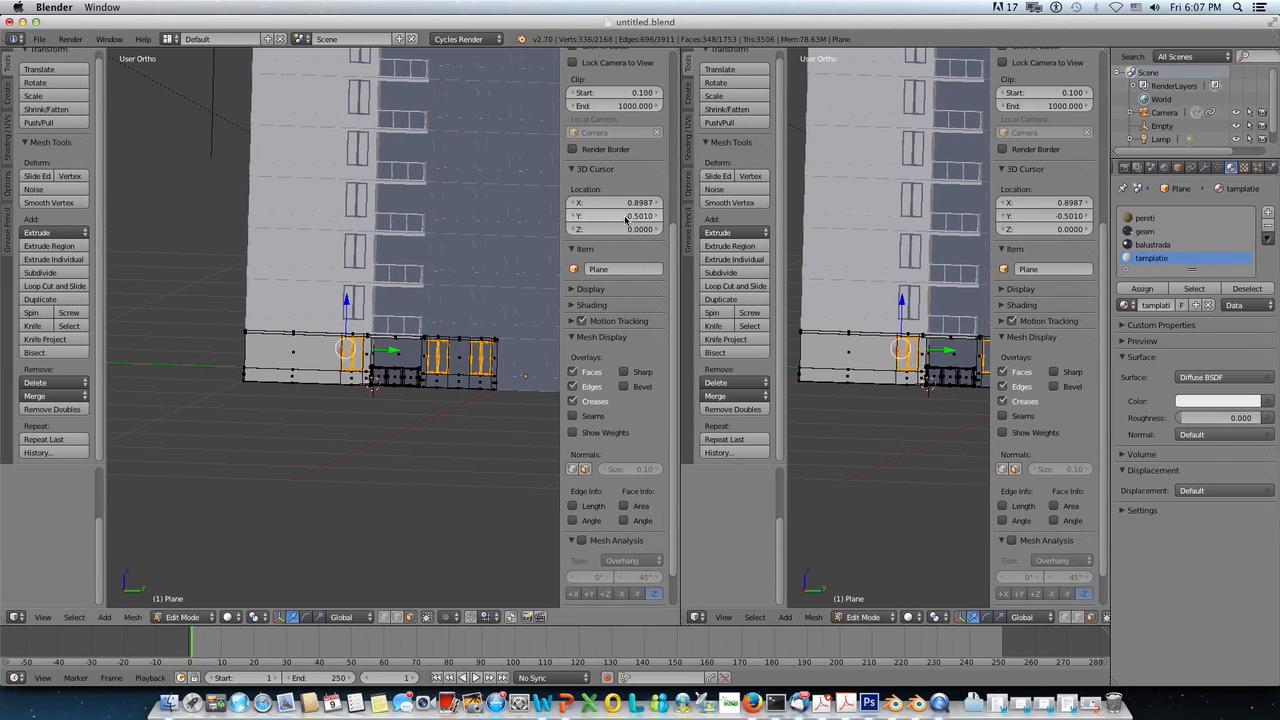
pyautogui.press('t')
pyautogui.press('t')
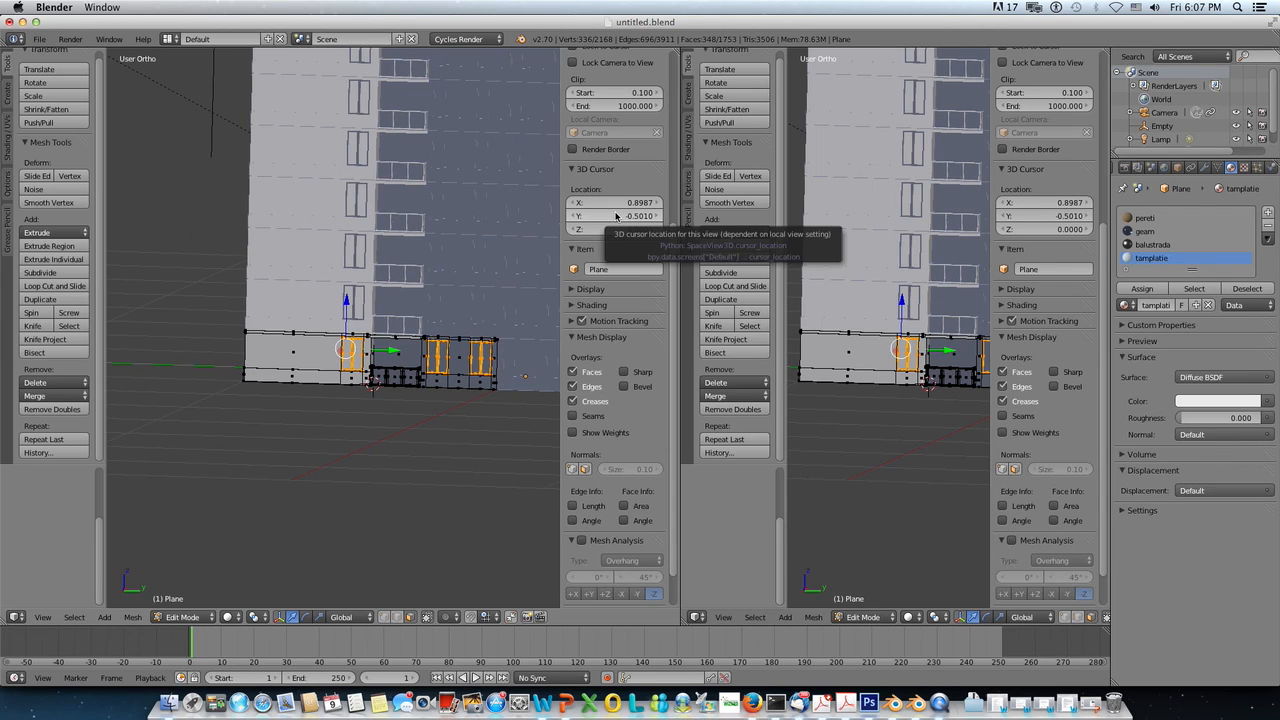
pyautogui.press('n')
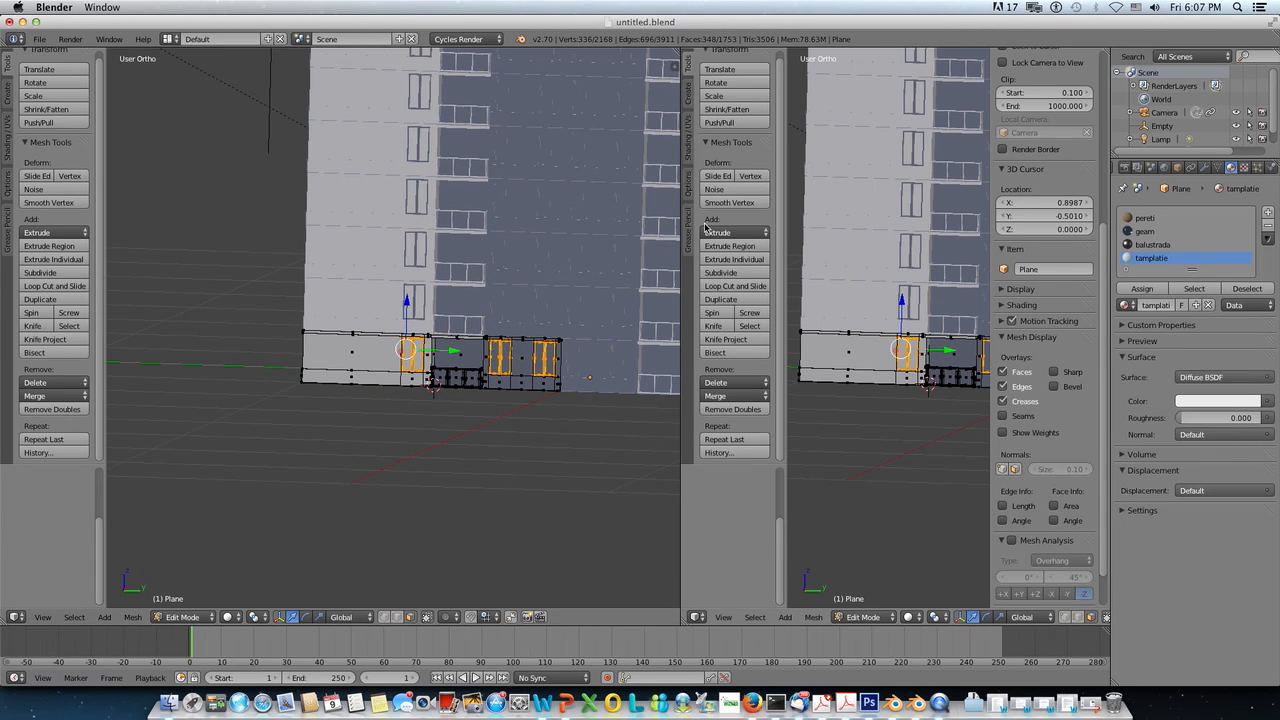
# Step: Hide both side panels in the second 3D view and turn that area into a node editor without its properties sidebar
pyautogui.press('t')
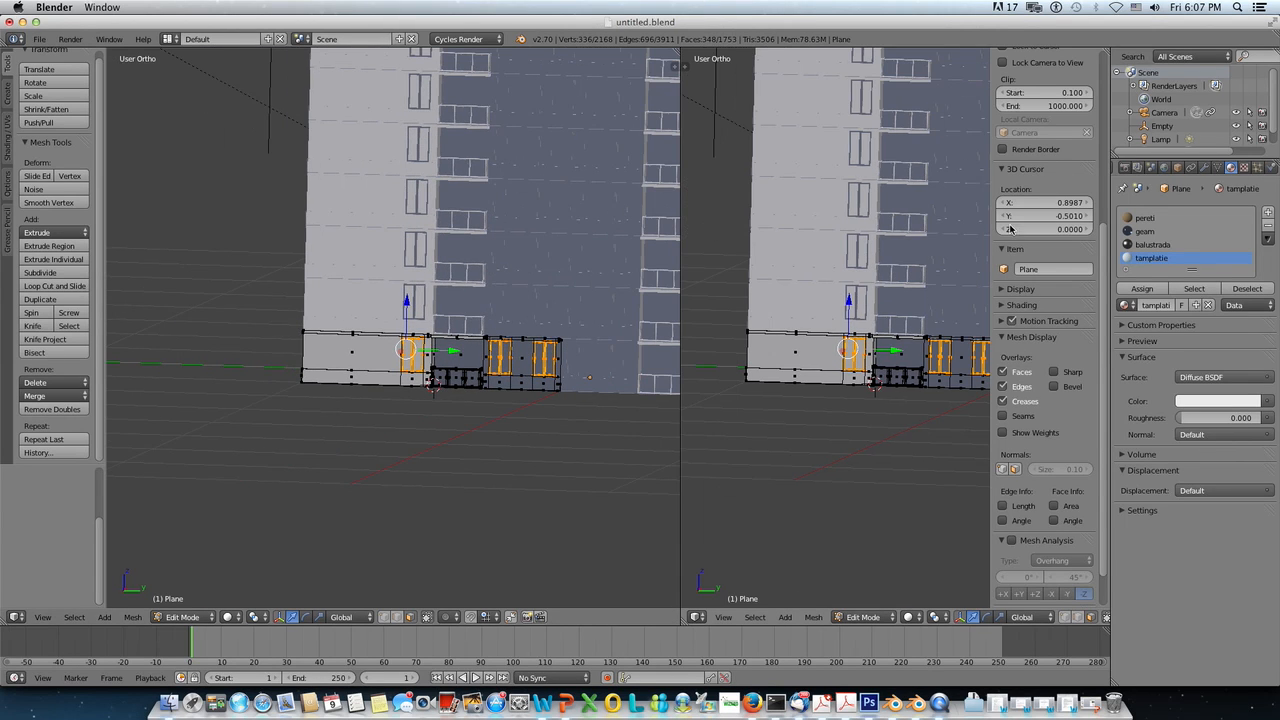
pyautogui.press('n')
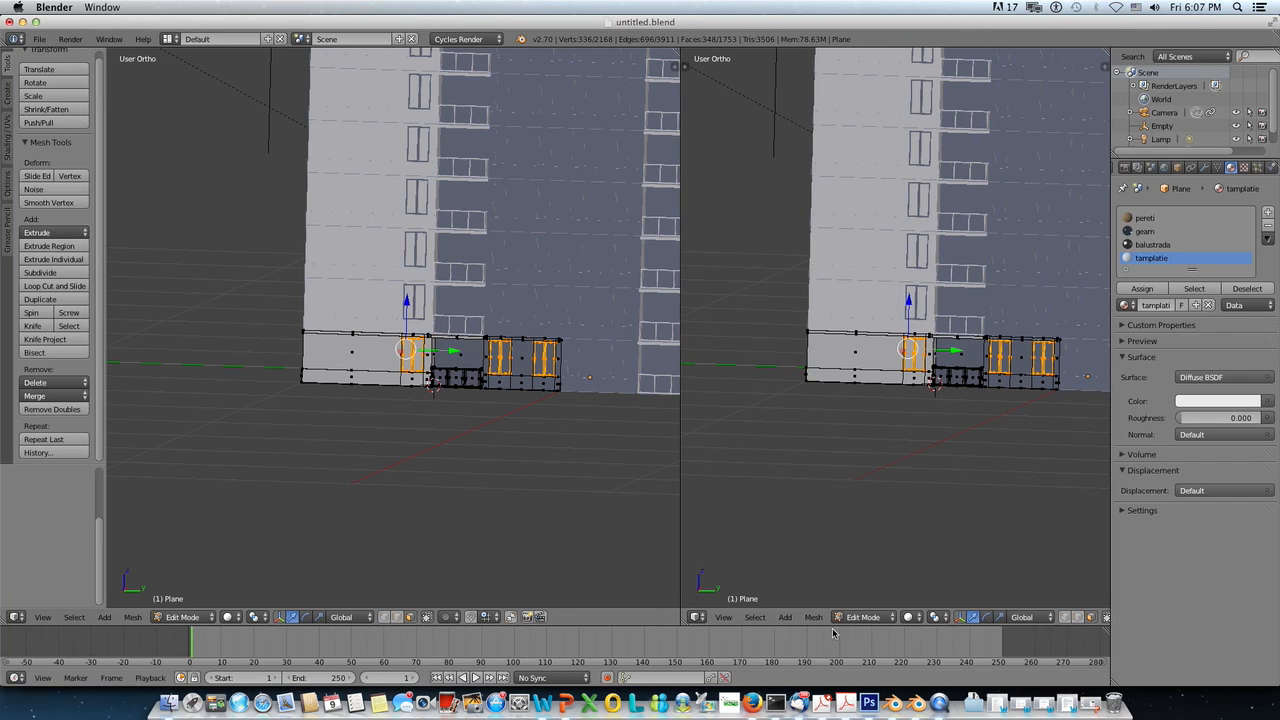
pyautogui.click(700, 617)
pyautogui.click(707, 463)
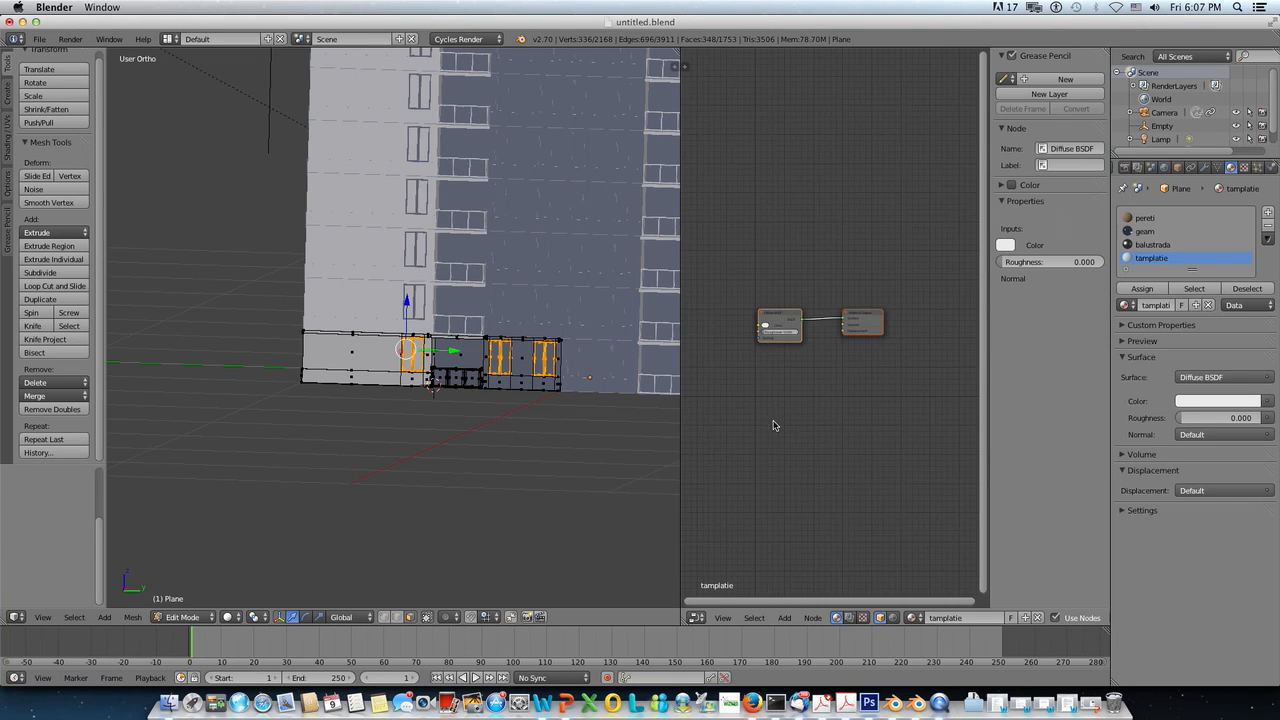
pyautogui.scroll(2, 785, 425)
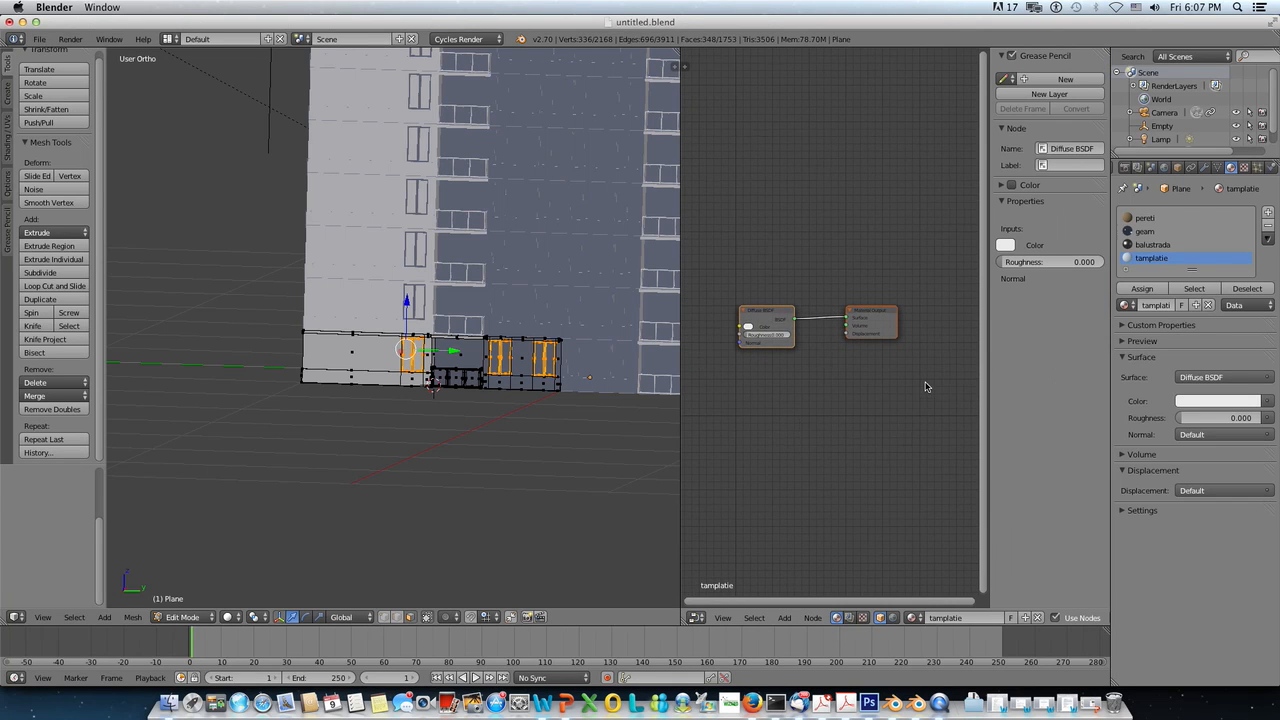
pyautogui.press('n')
pyautogui.scroll(3, 926, 387)
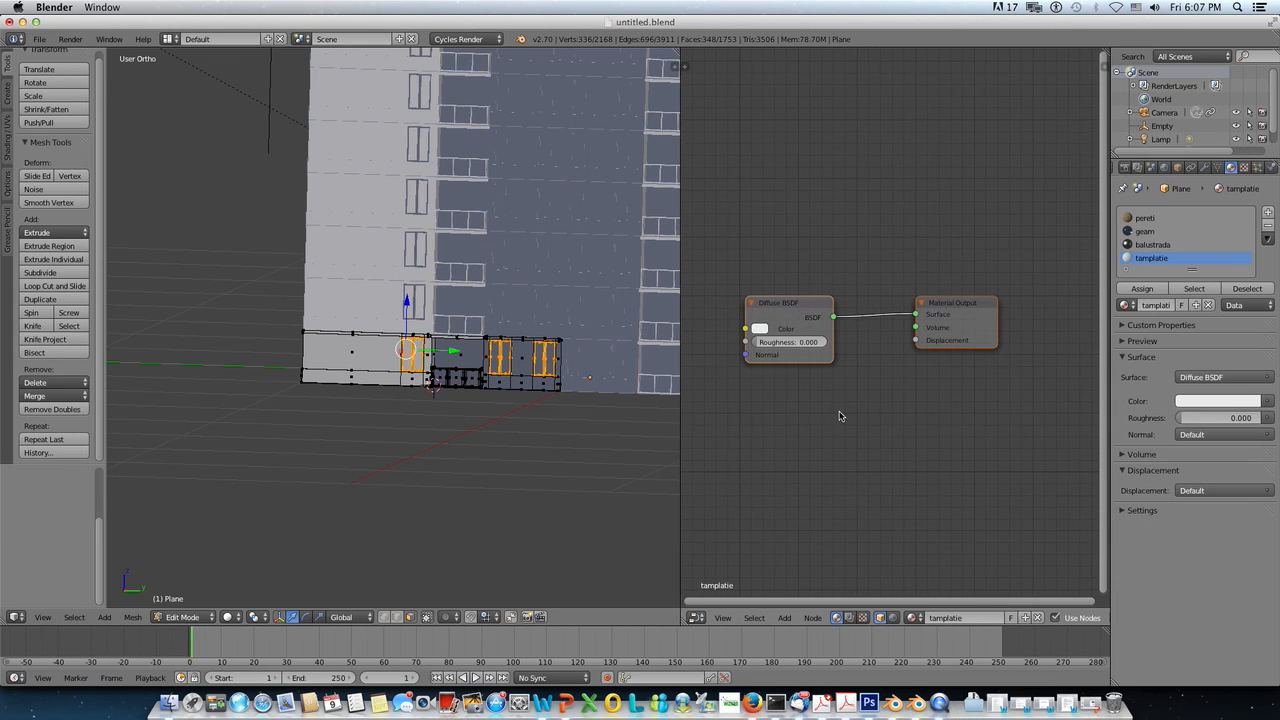
# Step: Add a Glossy BSDF node below the Diffuse BSDF in the "tamplatie" material and move the Material Output node farther away
pyautogui.hotkey('shift', 'a')
pyautogui.moveTo(823, 455)
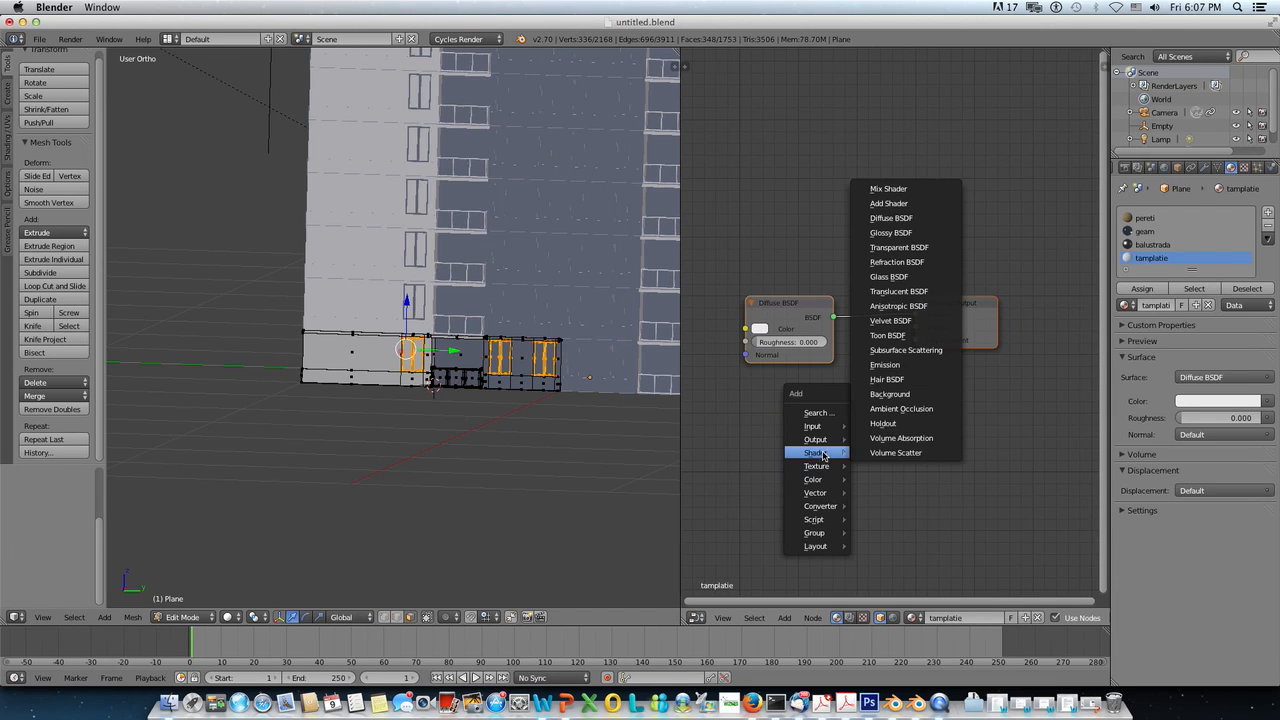
pyautogui.click(885, 236)
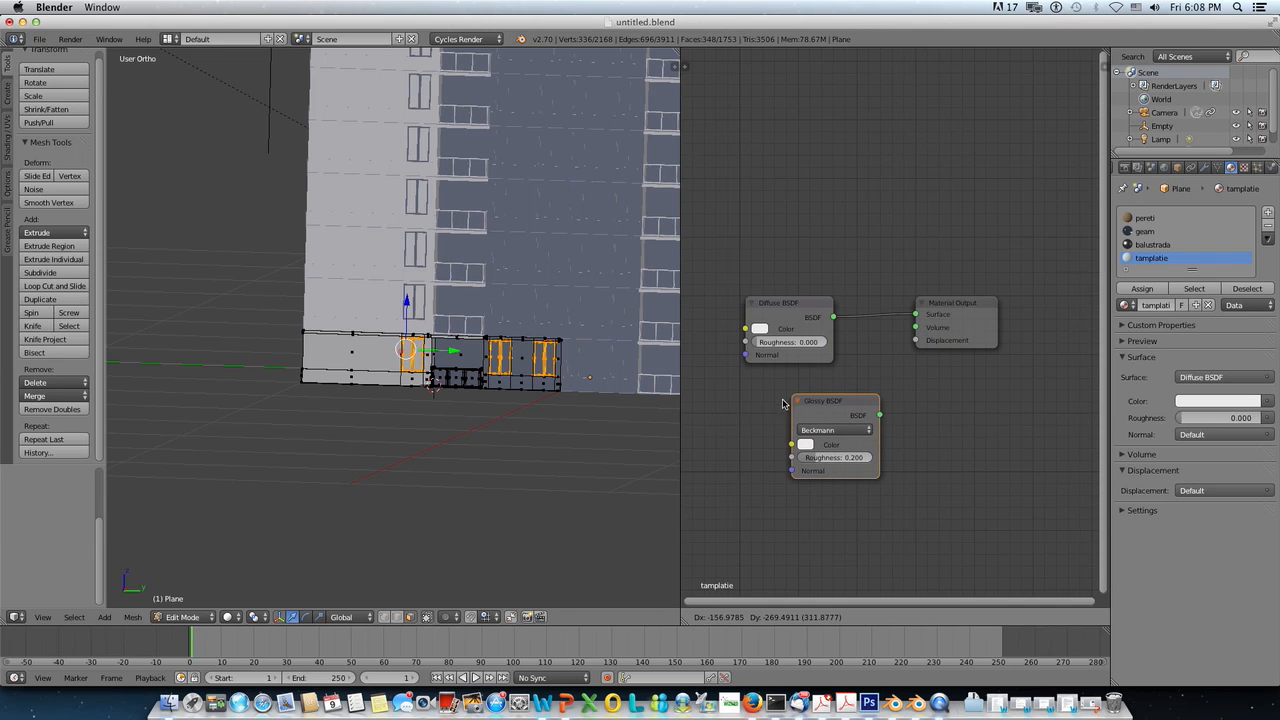
pyautogui.click(815, 452)
pyautogui.moveTo(968, 303); pyautogui.dragTo(999, 278)
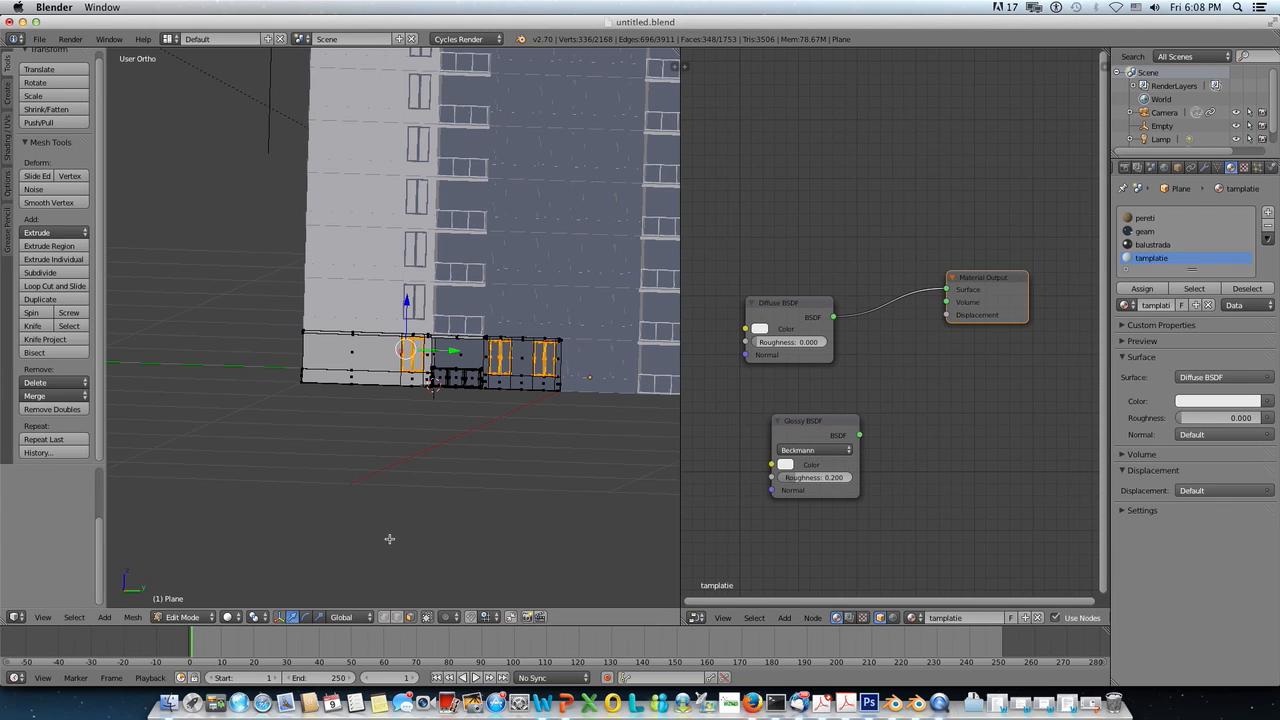
# Step: Switch the 3D view to Rendered shading and frame a window on the facade up close
pyautogui.click(231, 616)
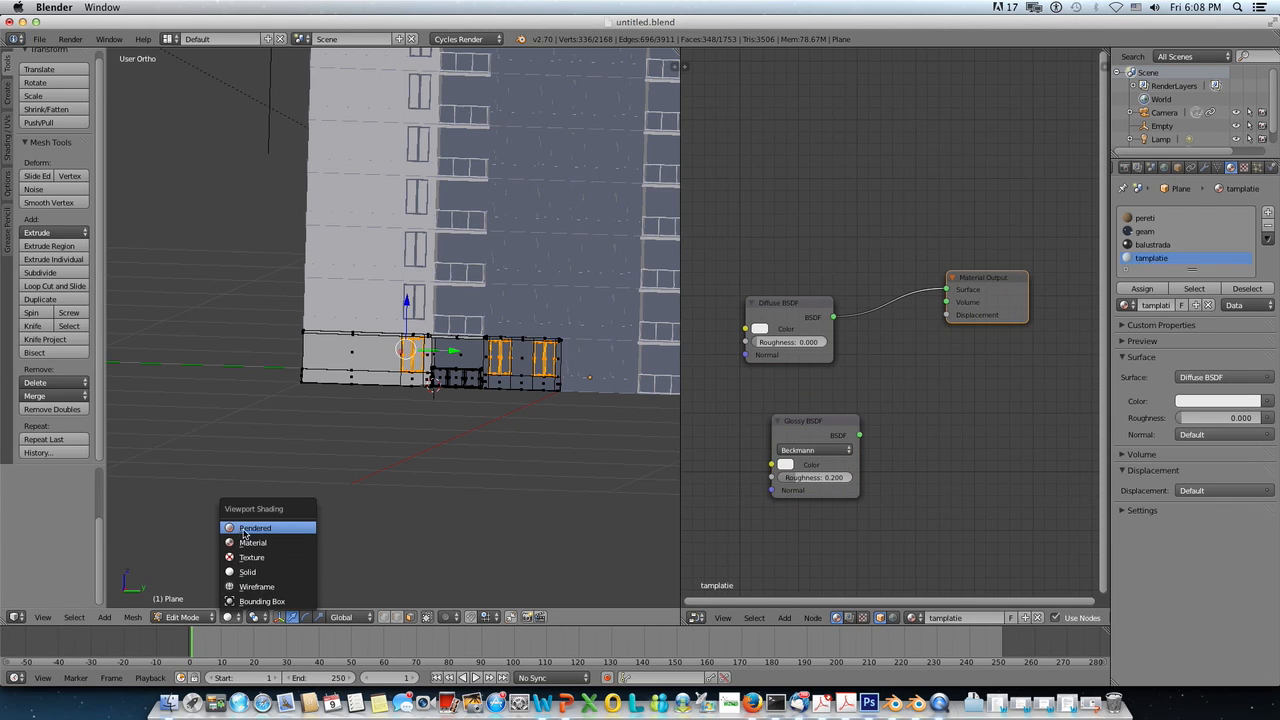
pyautogui.press('Return')
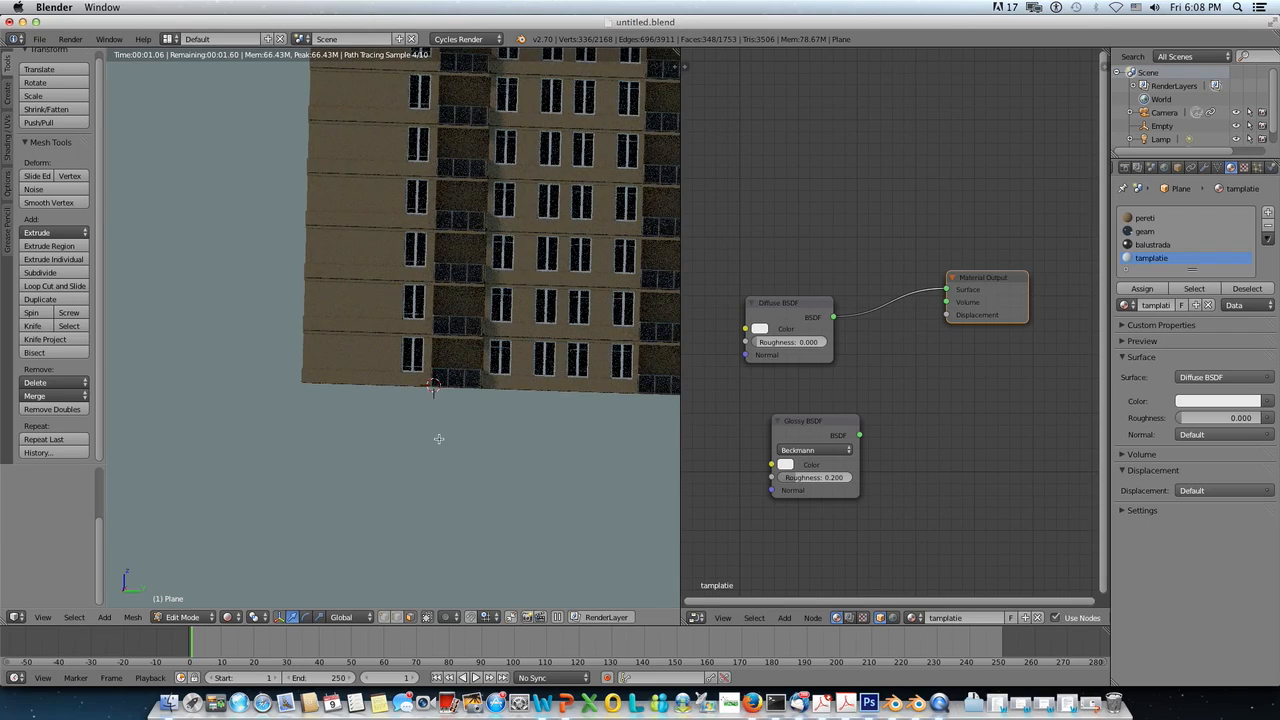
pyautogui.scroll(10, 450, 436)
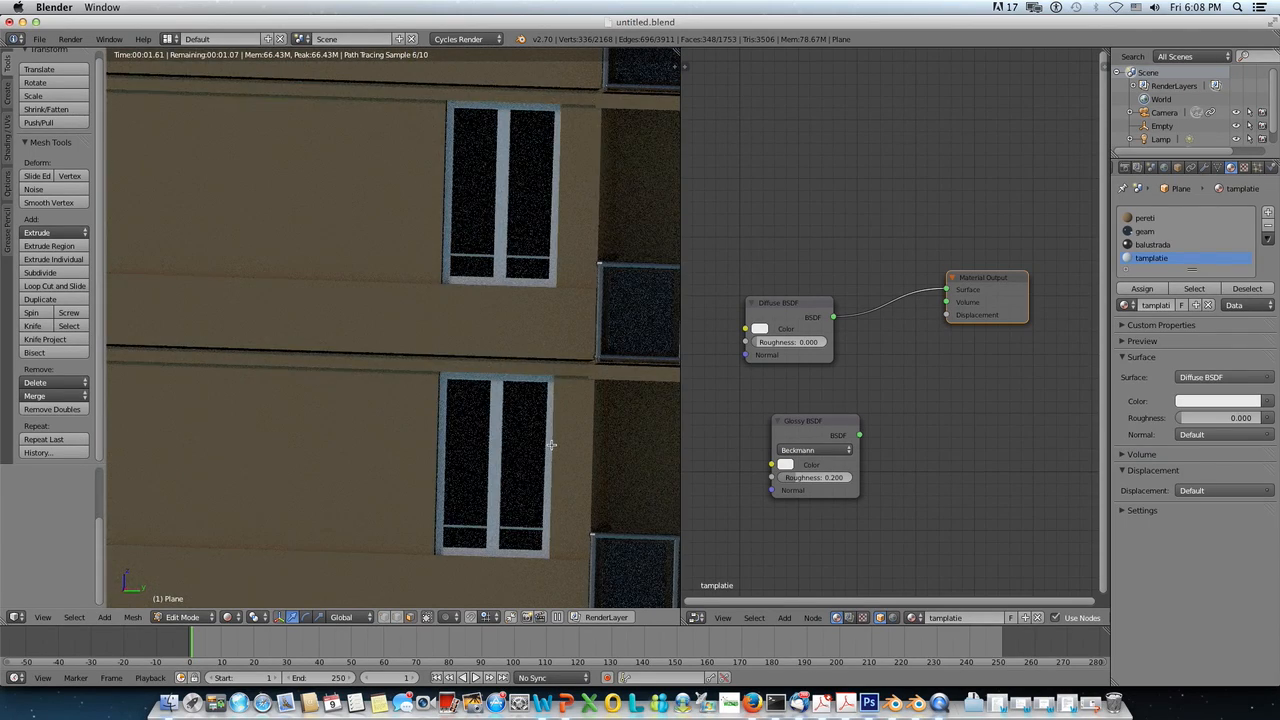
pyautogui.scroll(2, 552, 446)
pyautogui.keyDown('shift'); pyautogui.moveTo(551, 450); pyautogui.dragTo(437, 336, button='middle'); pyautogui.keyUp('shift')
pyautogui.scroll(1, 481, 515)
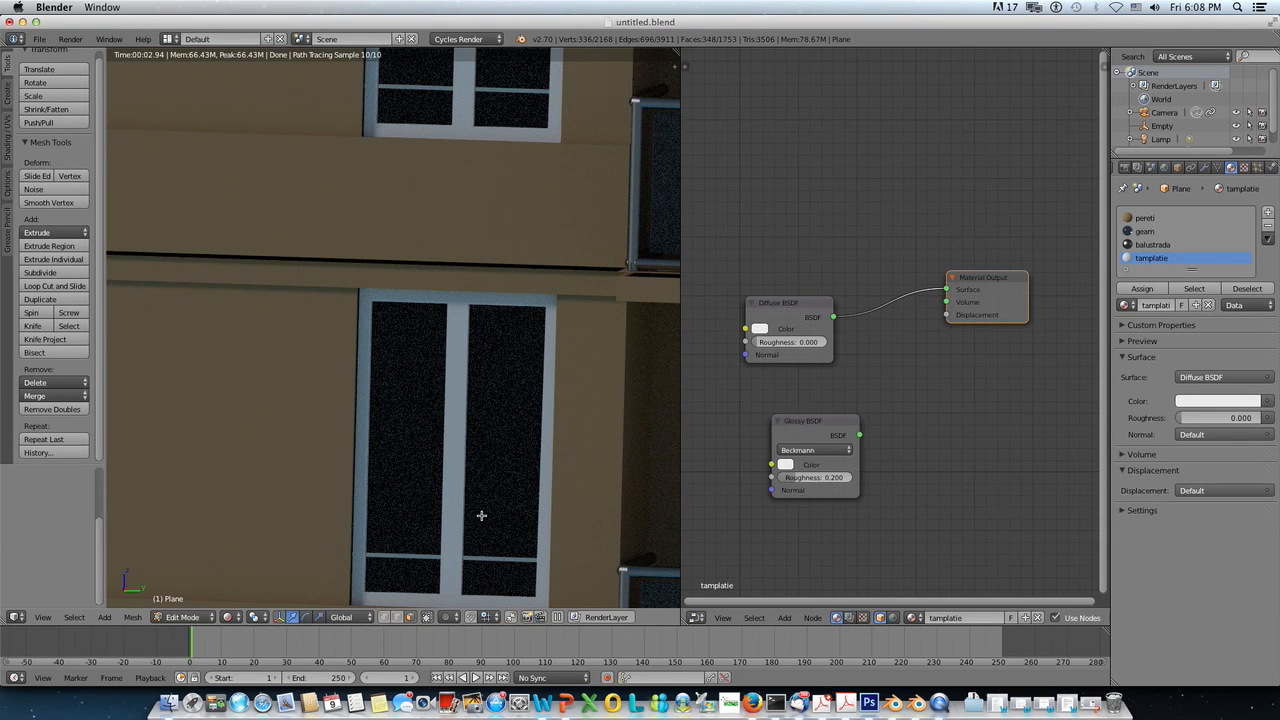
pyautogui.scroll(1, 481, 515)
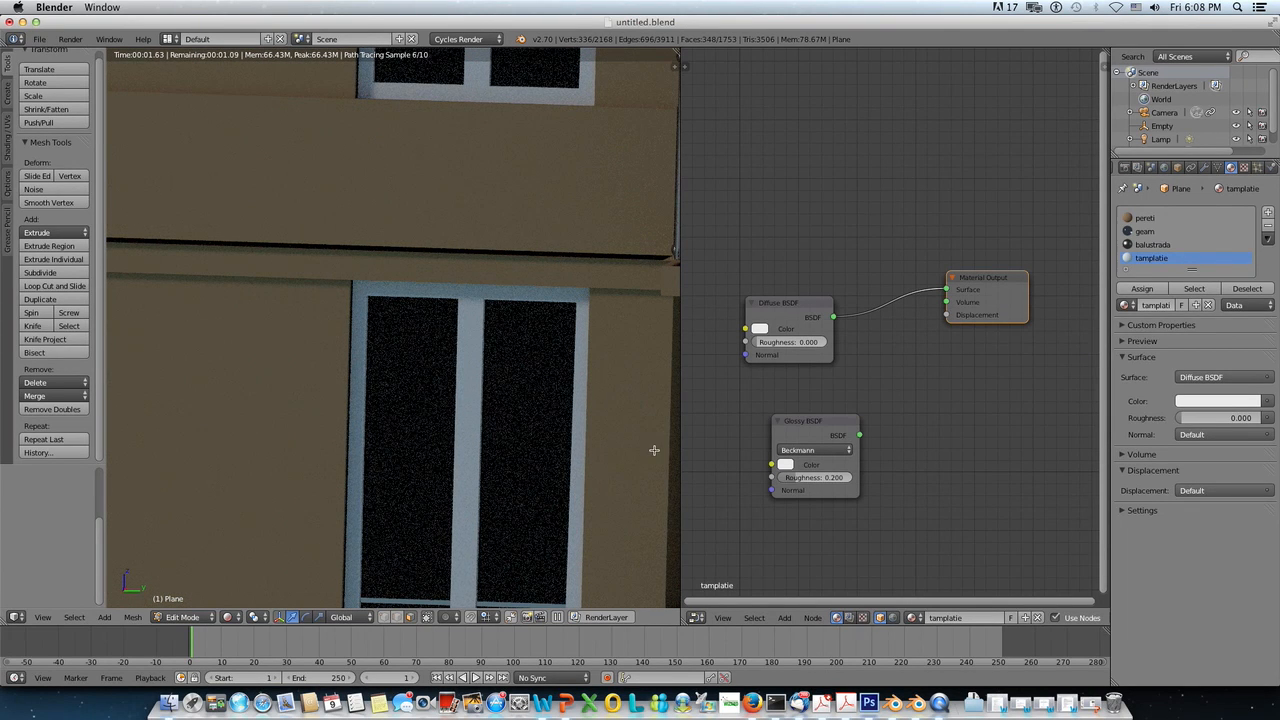
# Step: Insert a Mix Shader between the Diffuse BSDF and Material Output, and connect the Glossy BSDF to its second shader input
pyautogui.moveTo(811, 424); pyautogui.dragTo(788, 425)
pyautogui.hotkey('shift', 'a')
pyautogui.moveTo(873, 422)
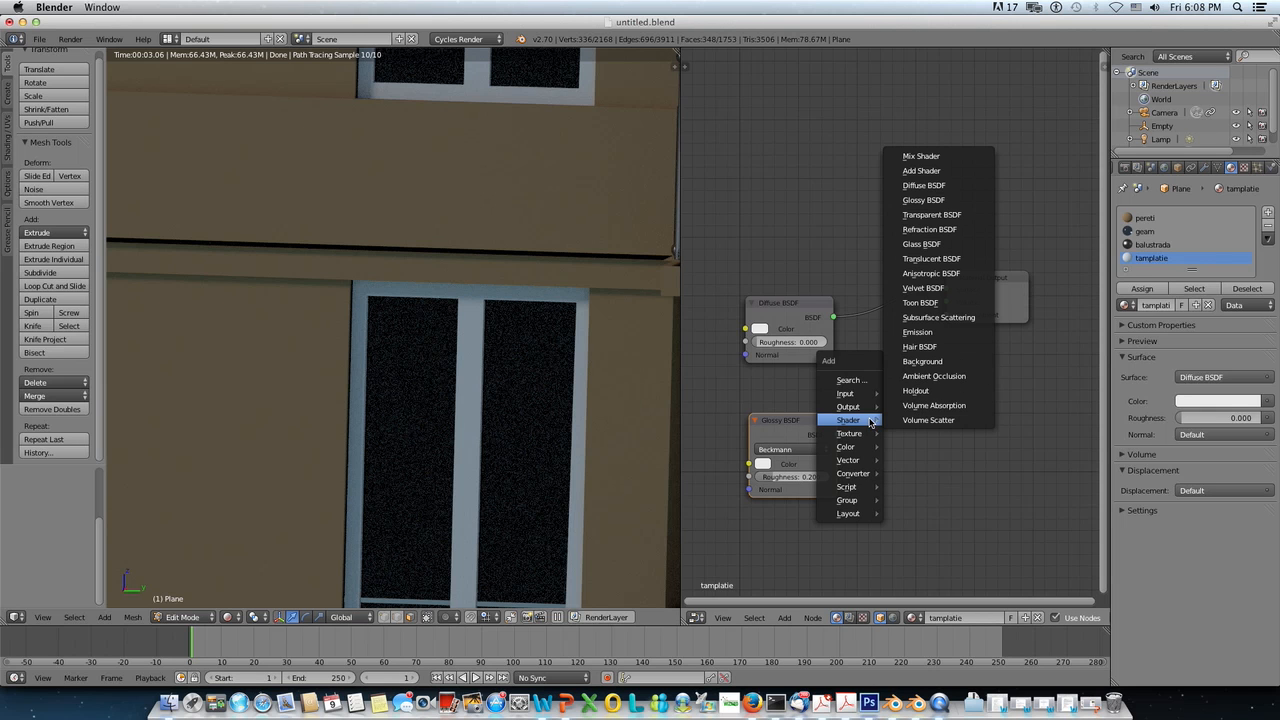
pyautogui.click(921, 157)
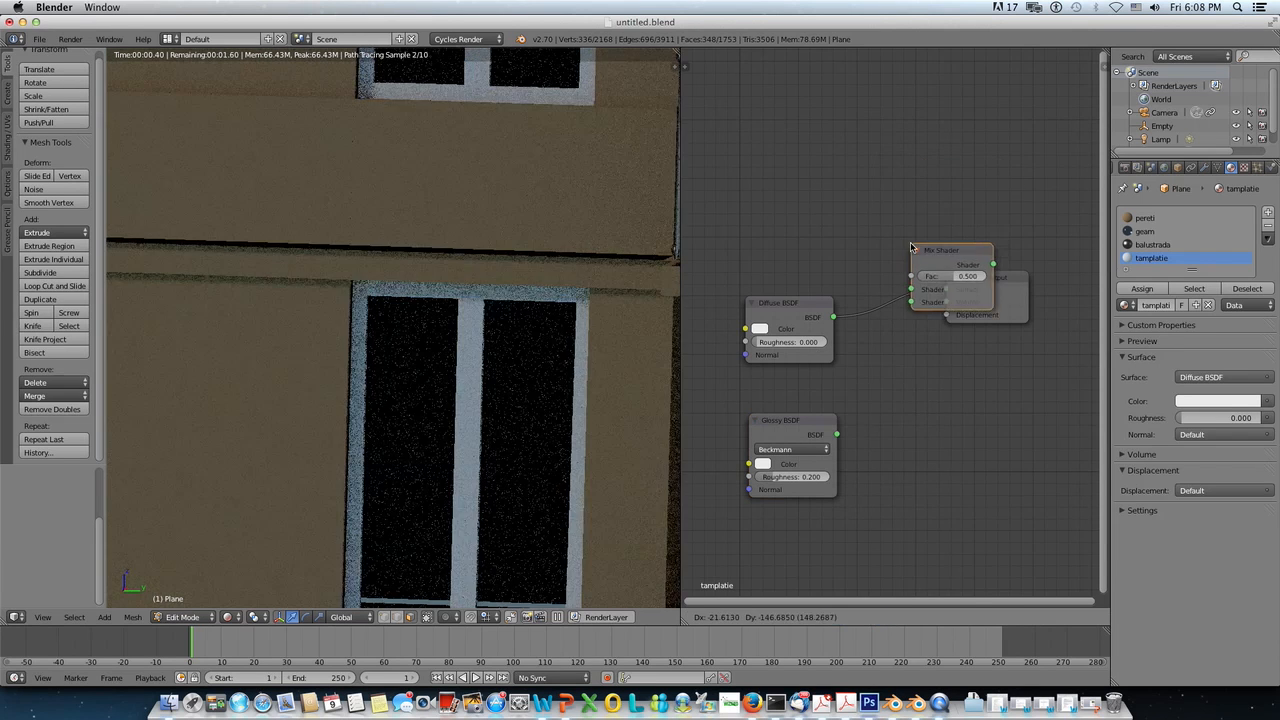
pyautogui.click(872, 297)
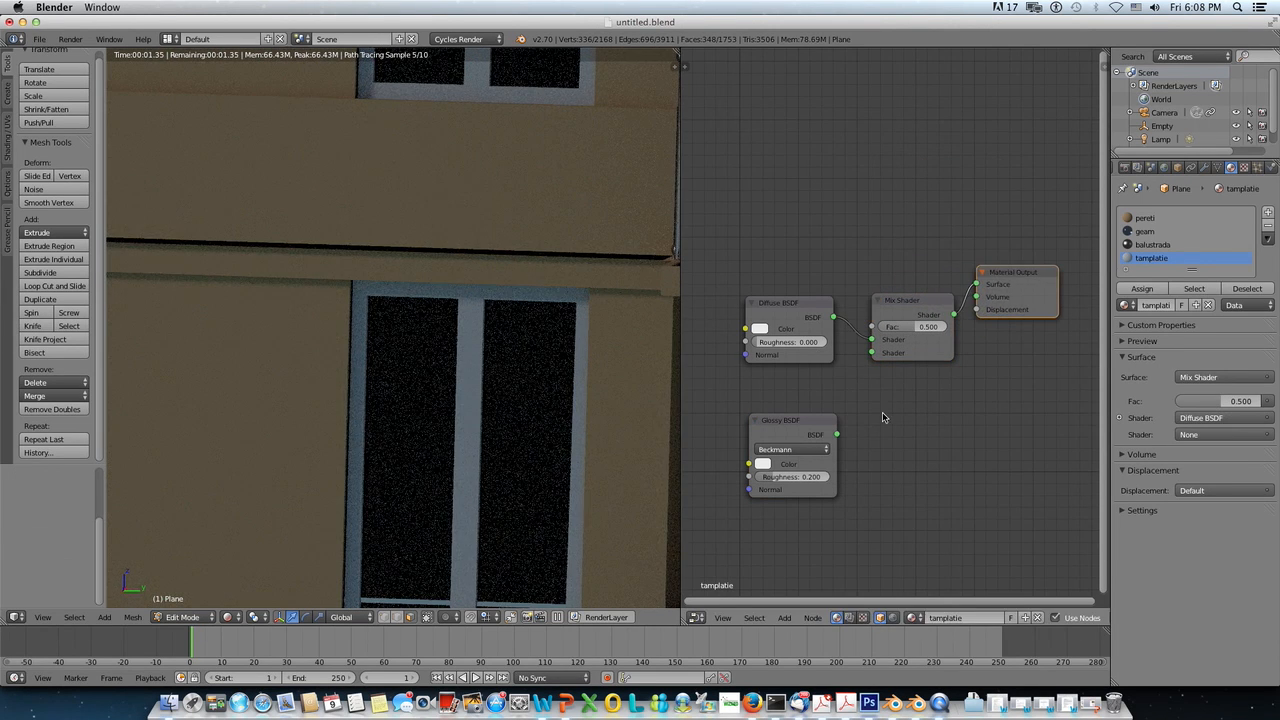
pyautogui.moveTo(838, 436); pyautogui.dragTo(872, 352)
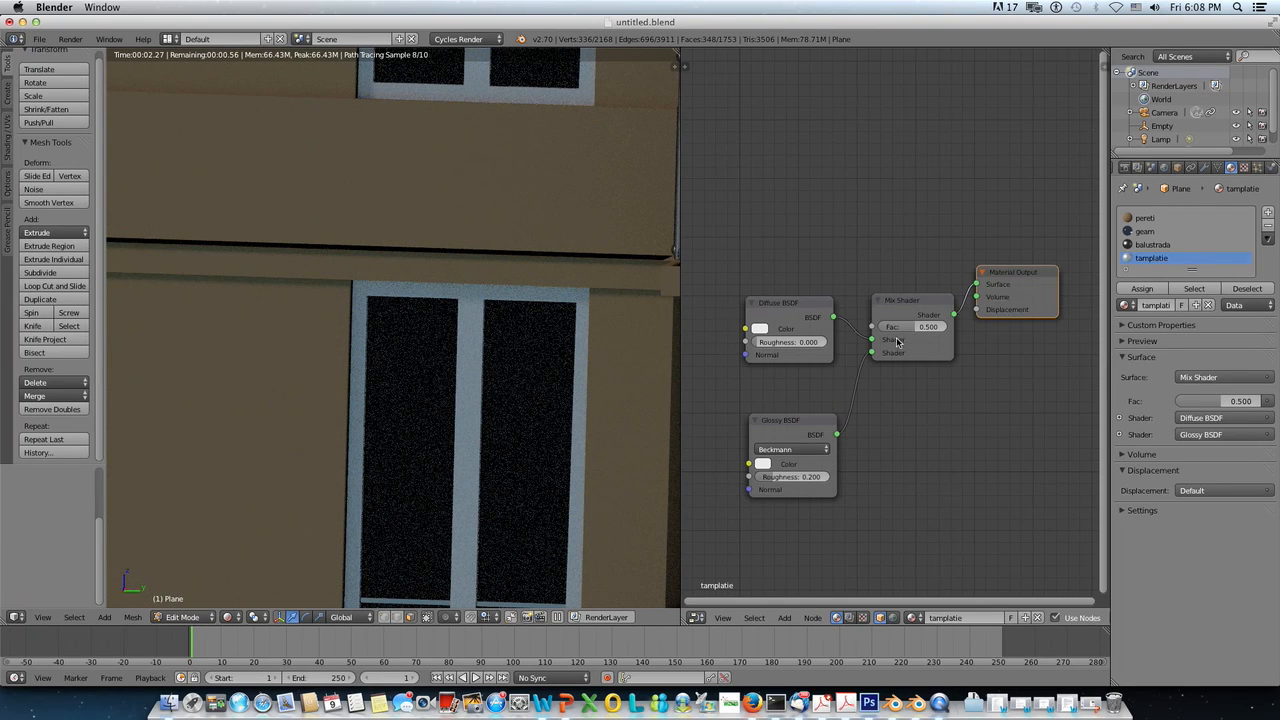
# Step: Set the Mix Shader factor to 0.282 while previewing a window frame up close, and move the Diffuse BSDF node outward
pyautogui.scroll(-6, 579, 473)
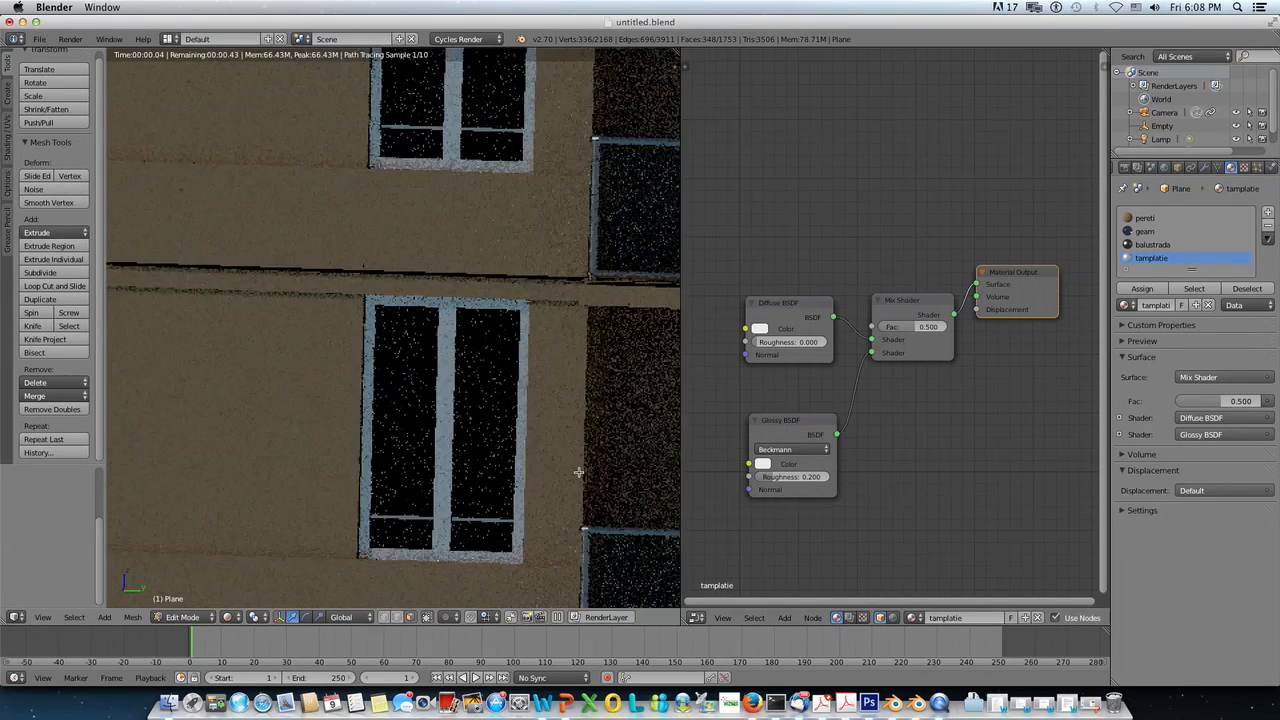
pyautogui.scroll(-4, 571, 473)
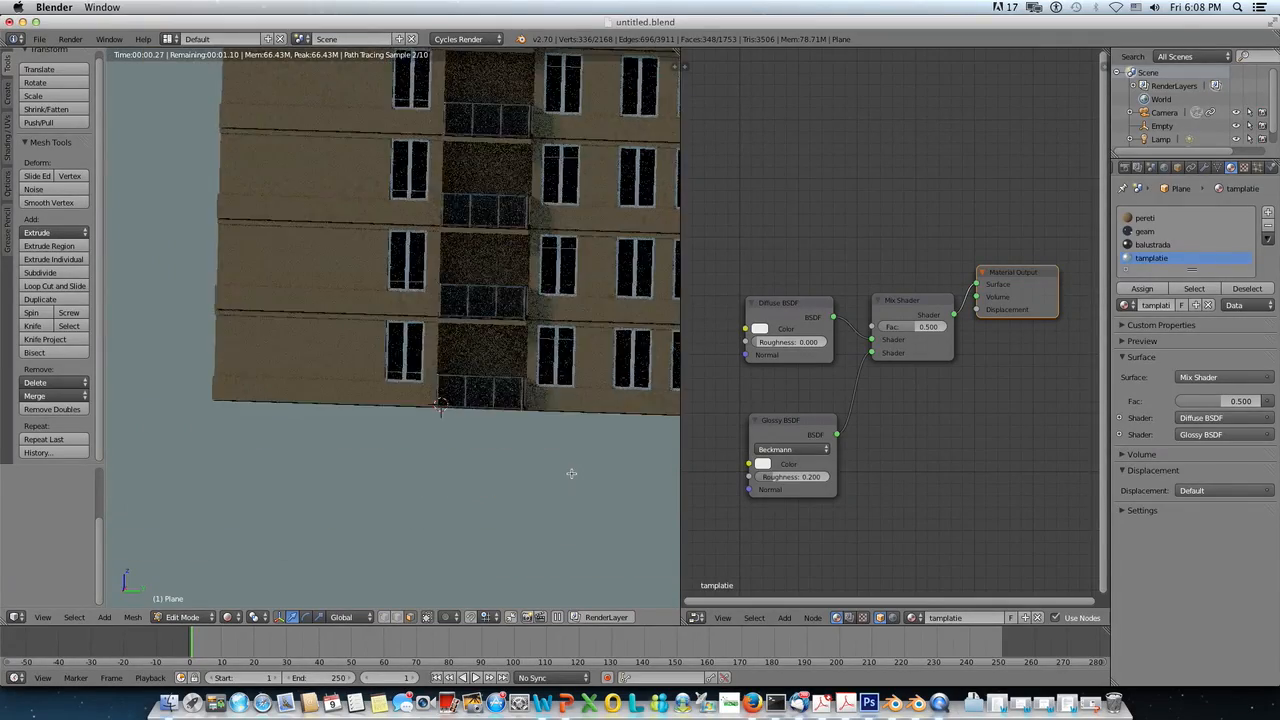
pyautogui.moveTo(414, 410); pyautogui.dragTo(433, 455, button='middle')
pyautogui.scroll(6, 433, 455)
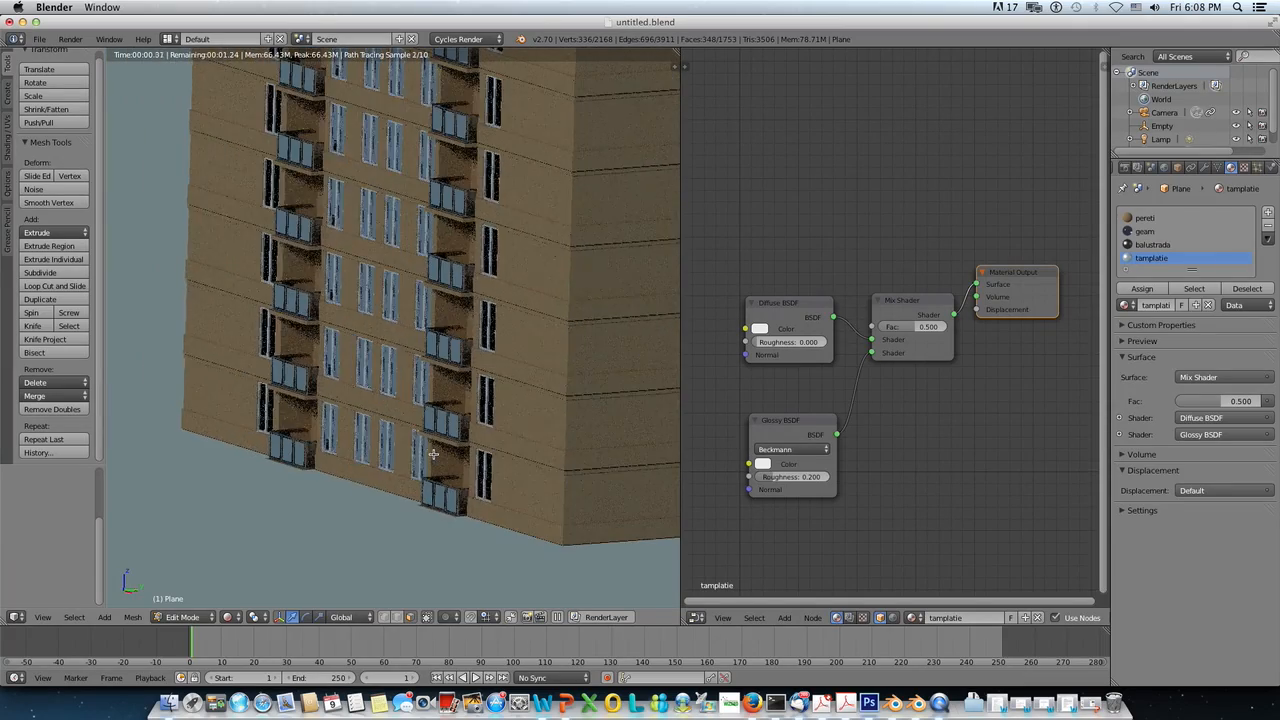
pyautogui.scroll(6, 428, 455)
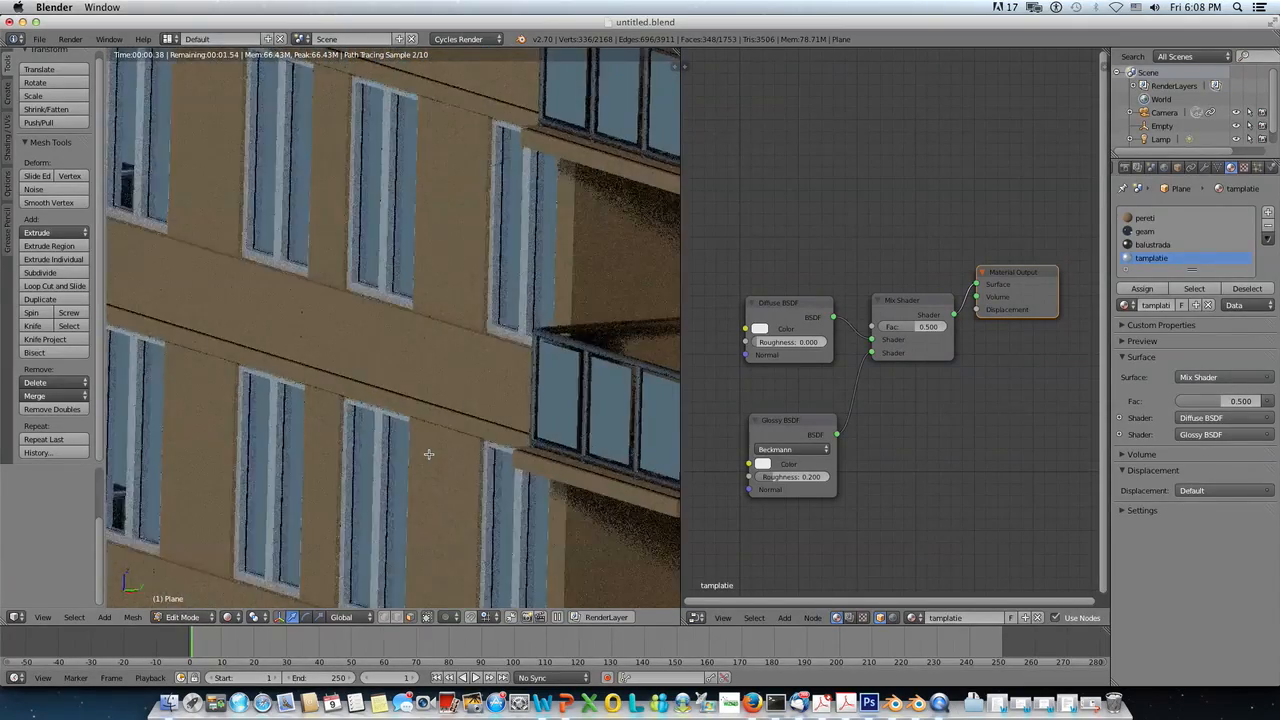
pyautogui.scroll(3, 462, 470)
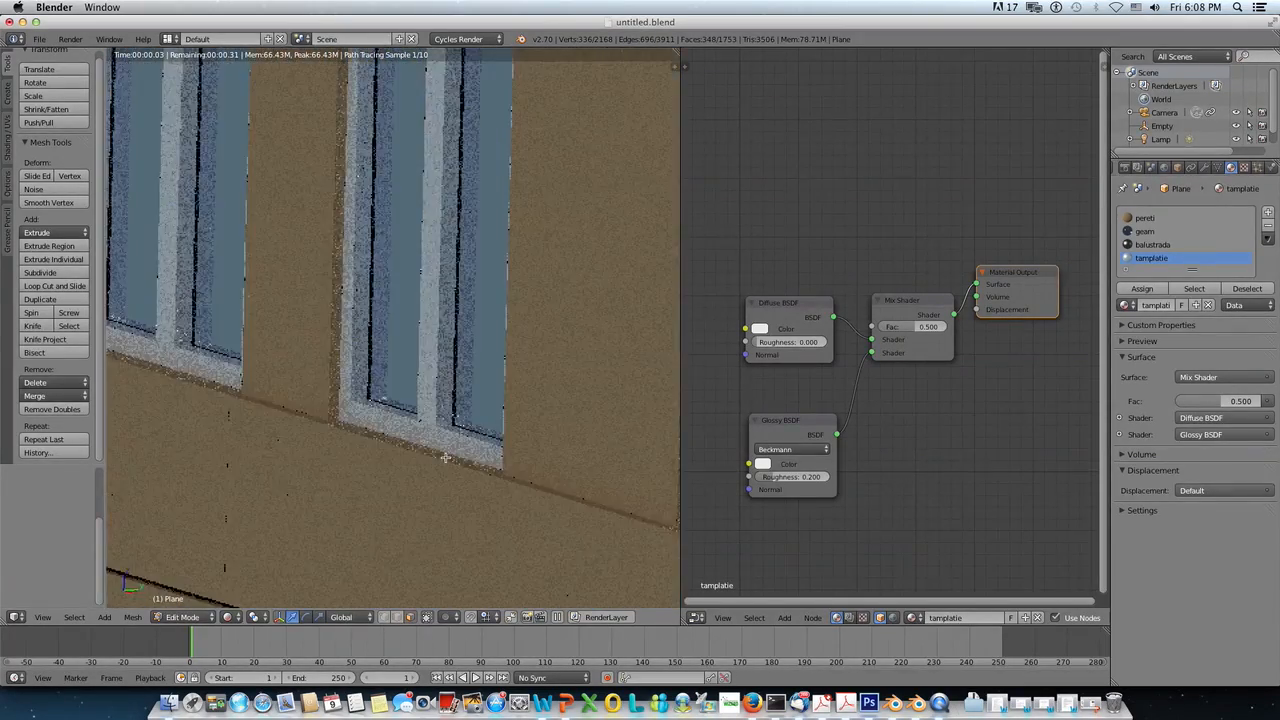
pyautogui.scroll(3, 445, 459)
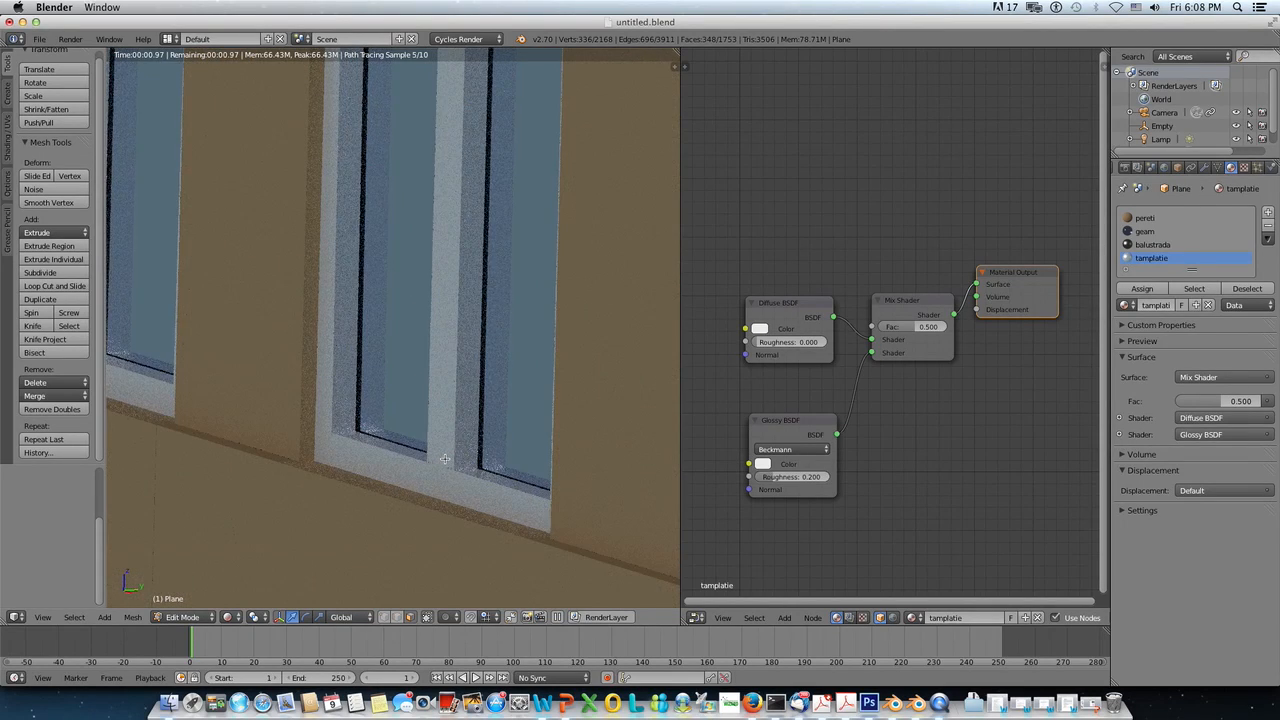
pyautogui.scroll(5, 445, 459)
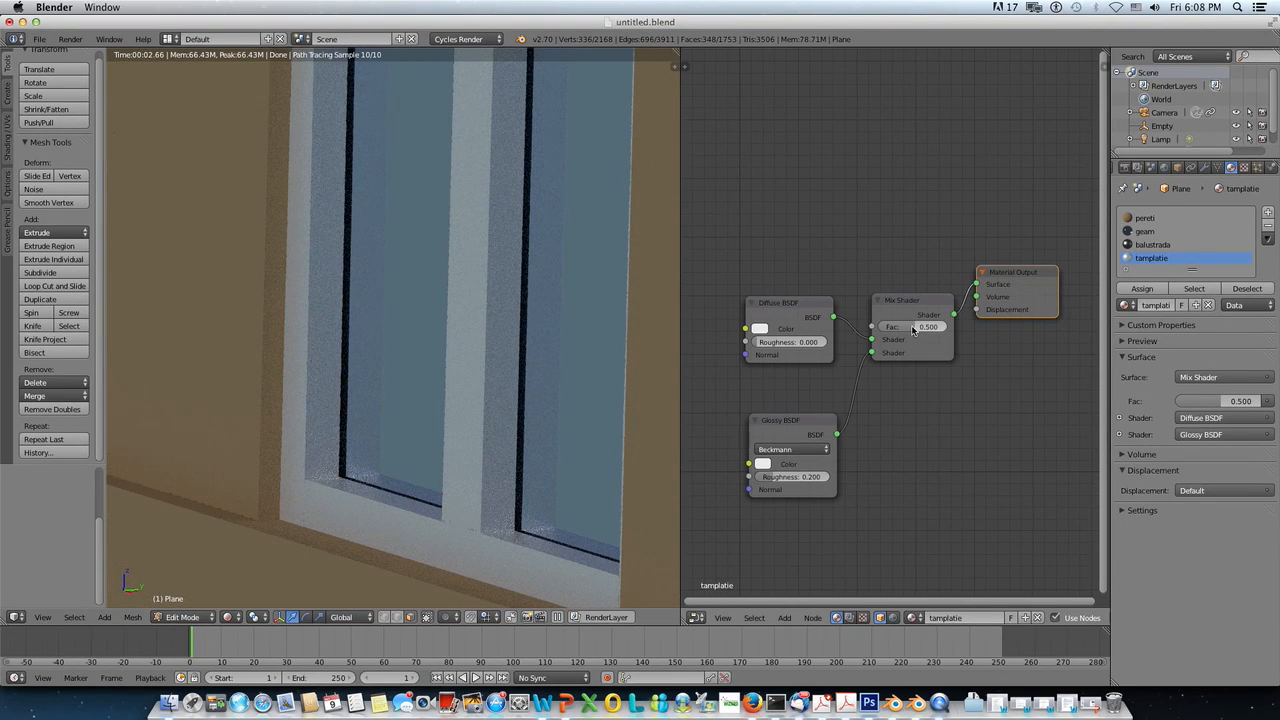
pyautogui.moveTo(914, 331)
pyautogui.mouseDown()
pyautogui.moveTo(935, 331)
pyautogui.moveTo(910, 335)
pyautogui.mouseUp()
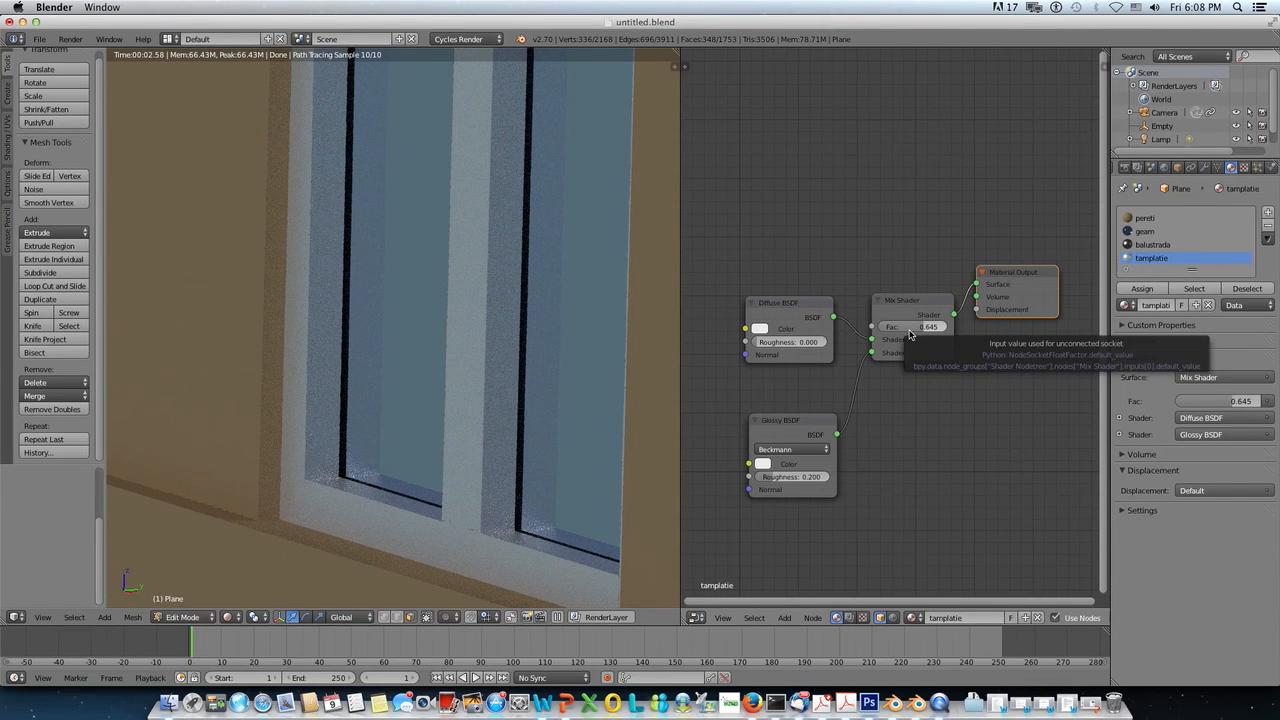
pyautogui.moveTo(910, 335); pyautogui.dragTo(942, 335)
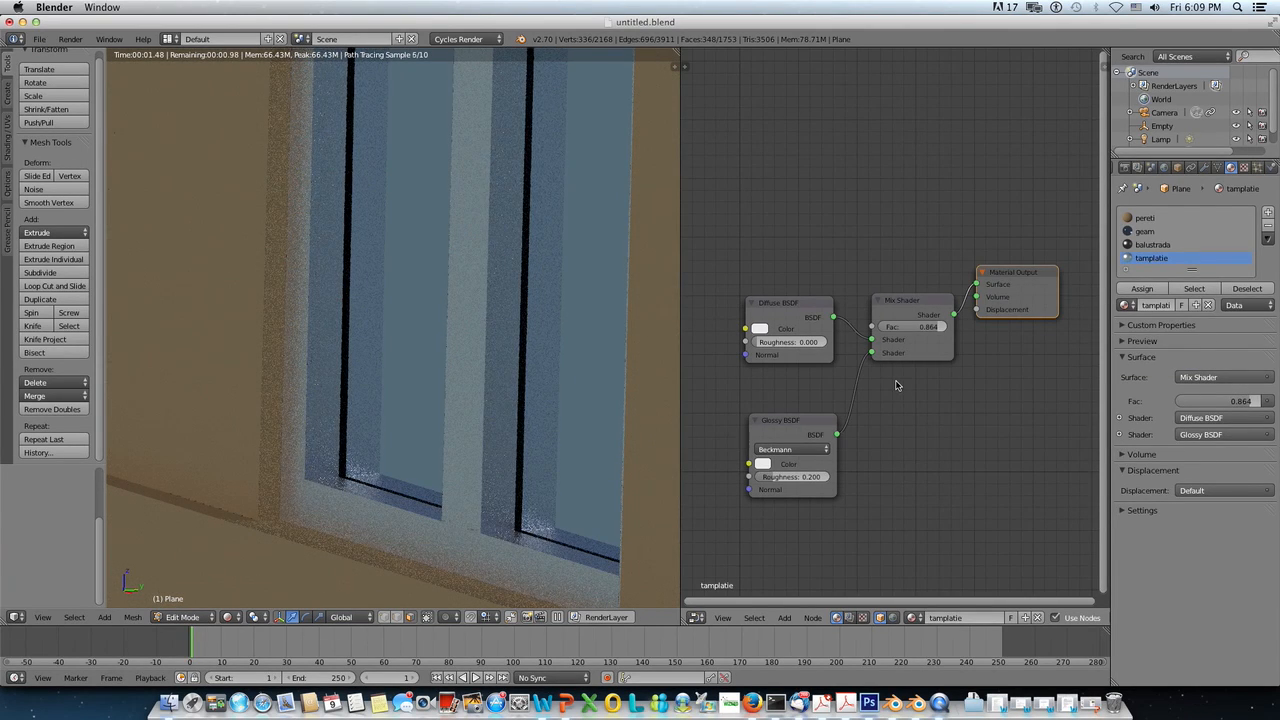
pyautogui.moveTo(940, 327); pyautogui.dragTo(860, 327)
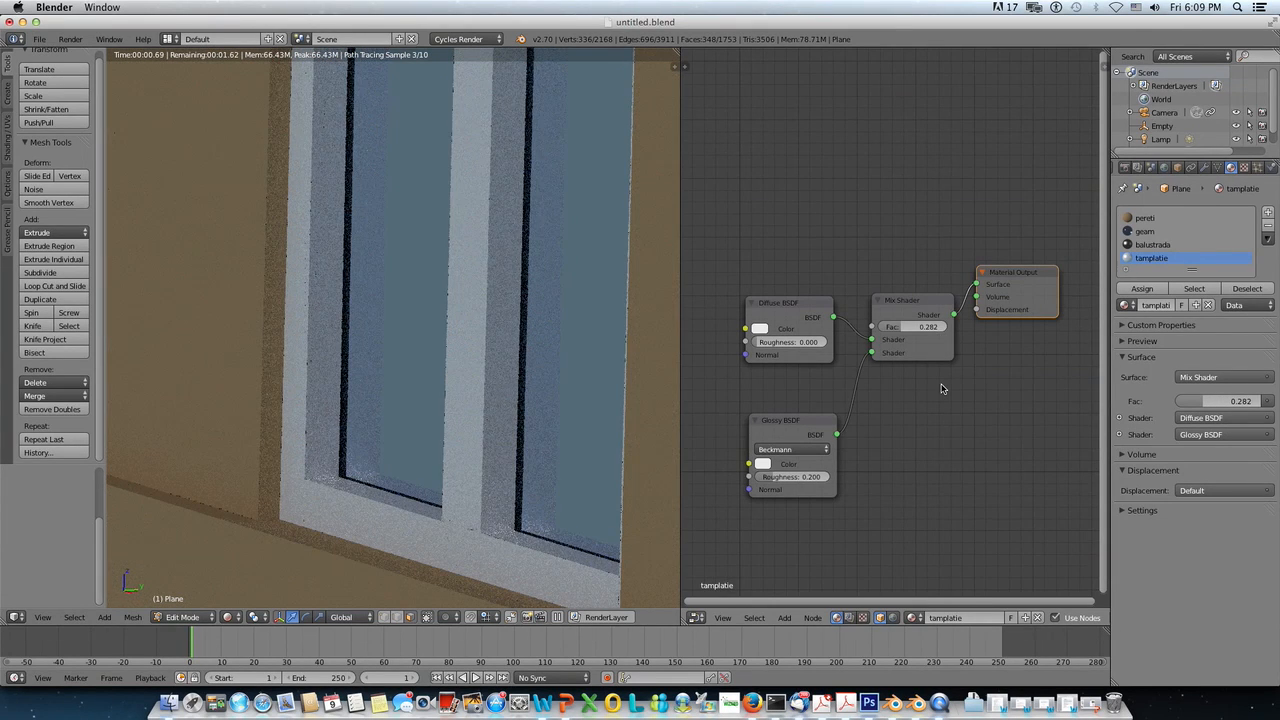
pyautogui.moveTo(784, 305); pyautogui.dragTo(762, 287)
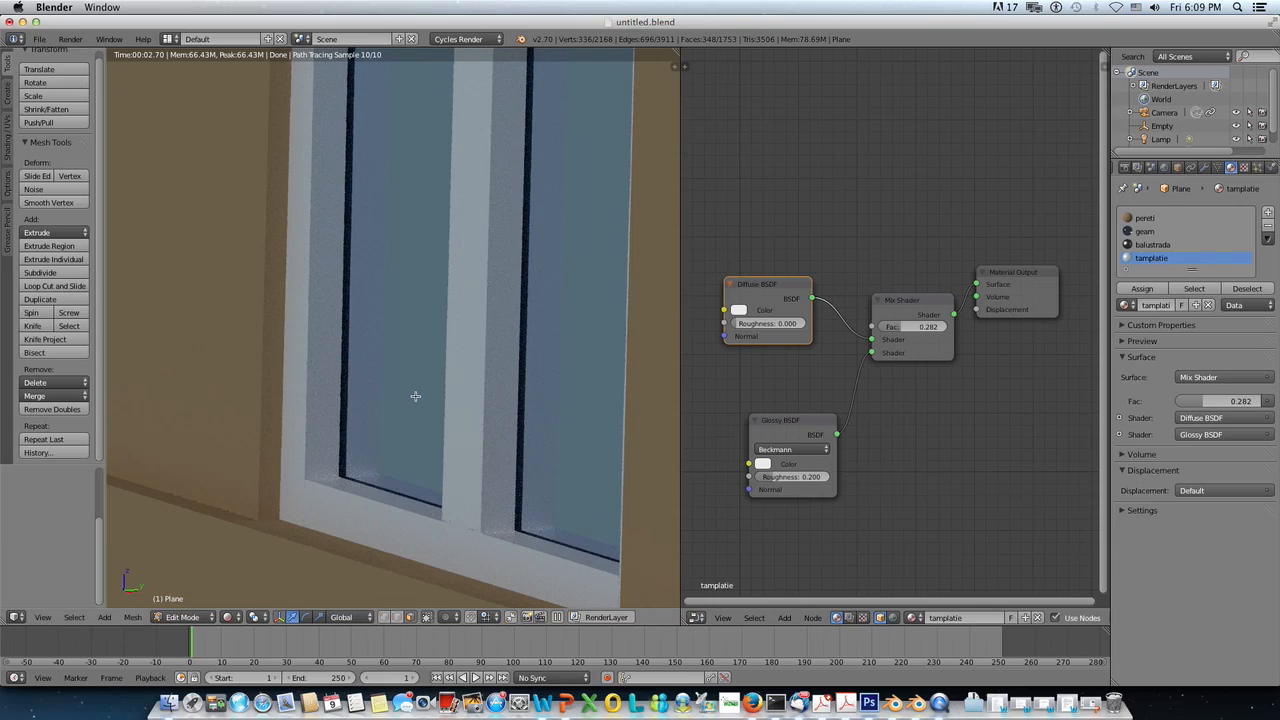
# Step: Examine the rendered window frames on the building's facades from several sides, both from afar and up close
pyautogui.scroll(-6, 417, 400)
pyautogui.scroll(-8, 416, 396)
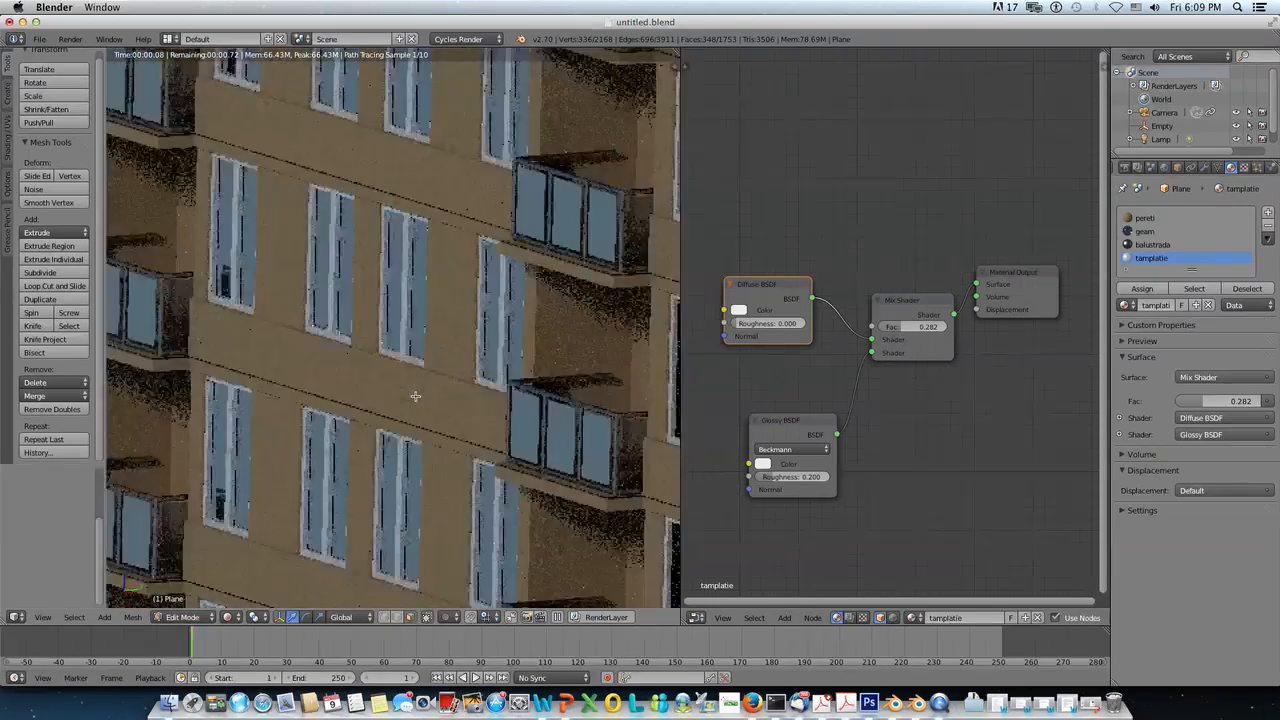
pyautogui.moveTo(446, 424)
pyautogui.mouseDown(button='middle')
pyautogui.moveTo(483, 401)
pyautogui.moveTo(459, 441)
pyautogui.mouseUp(button='middle')
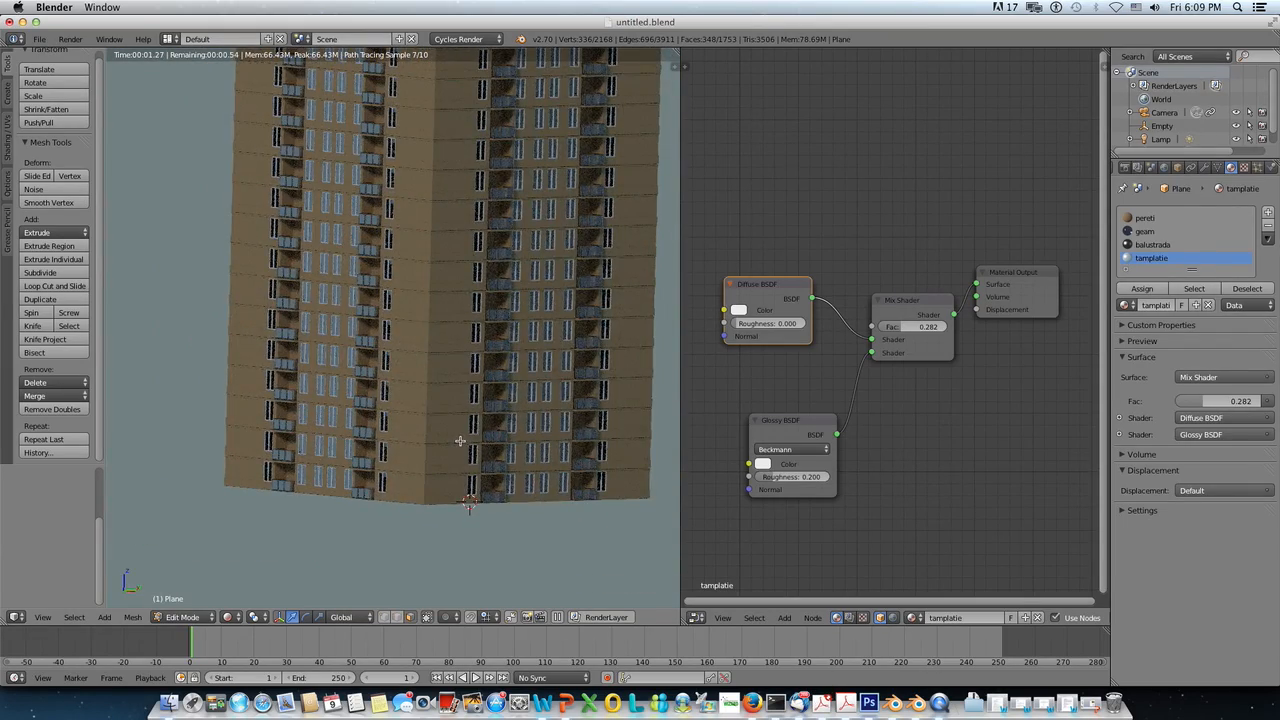
pyautogui.scroll(-3, 459, 441)
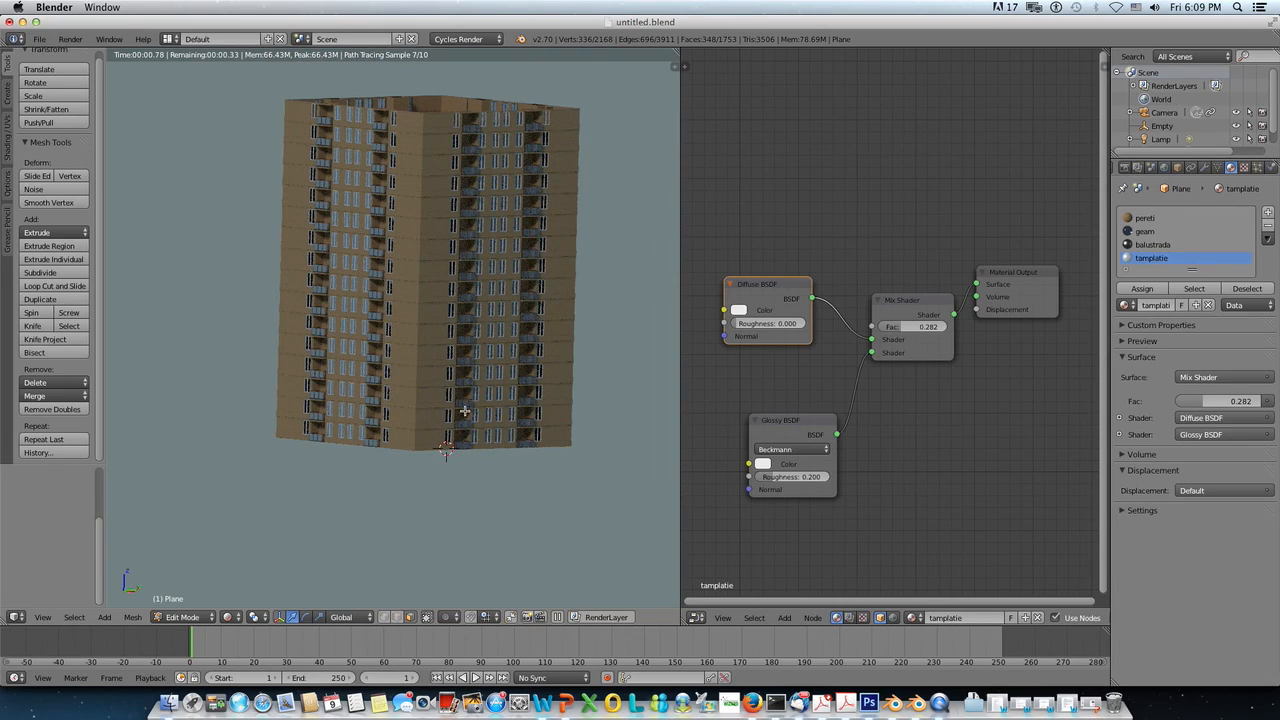
pyautogui.moveTo(459, 391); pyautogui.dragTo(497, 377, button='middle')
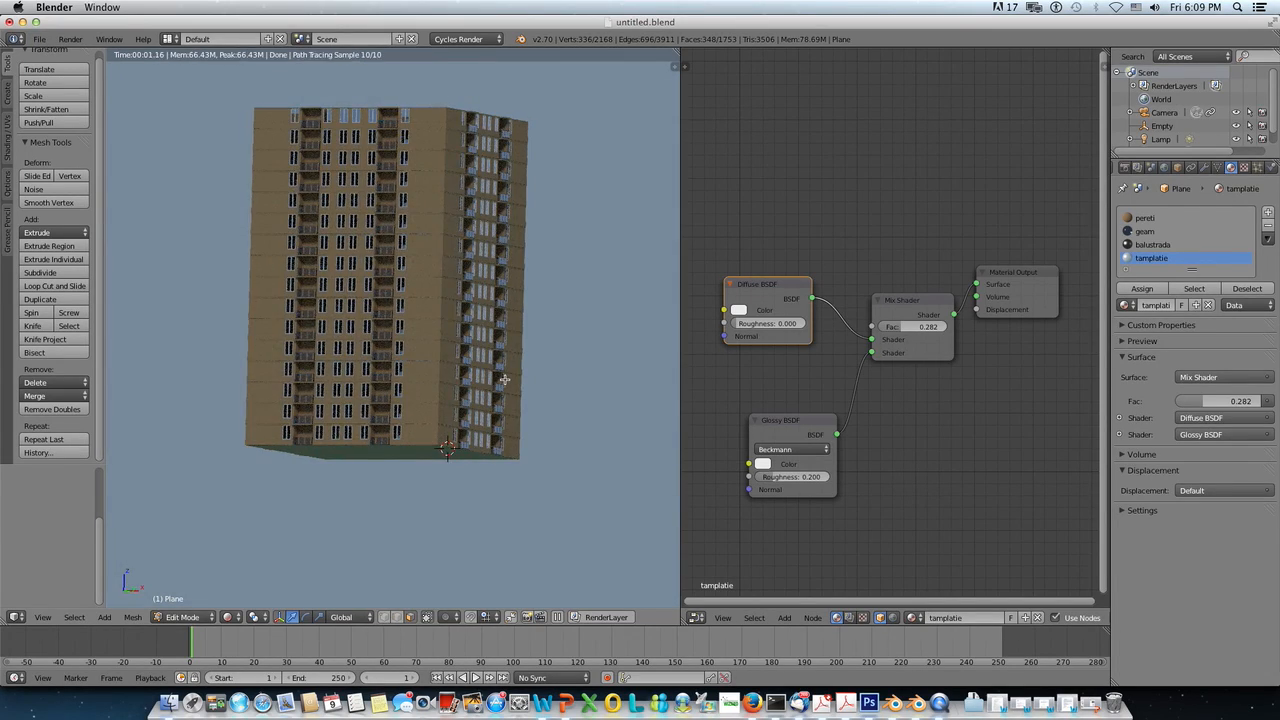
pyautogui.scroll(5, 505, 380)
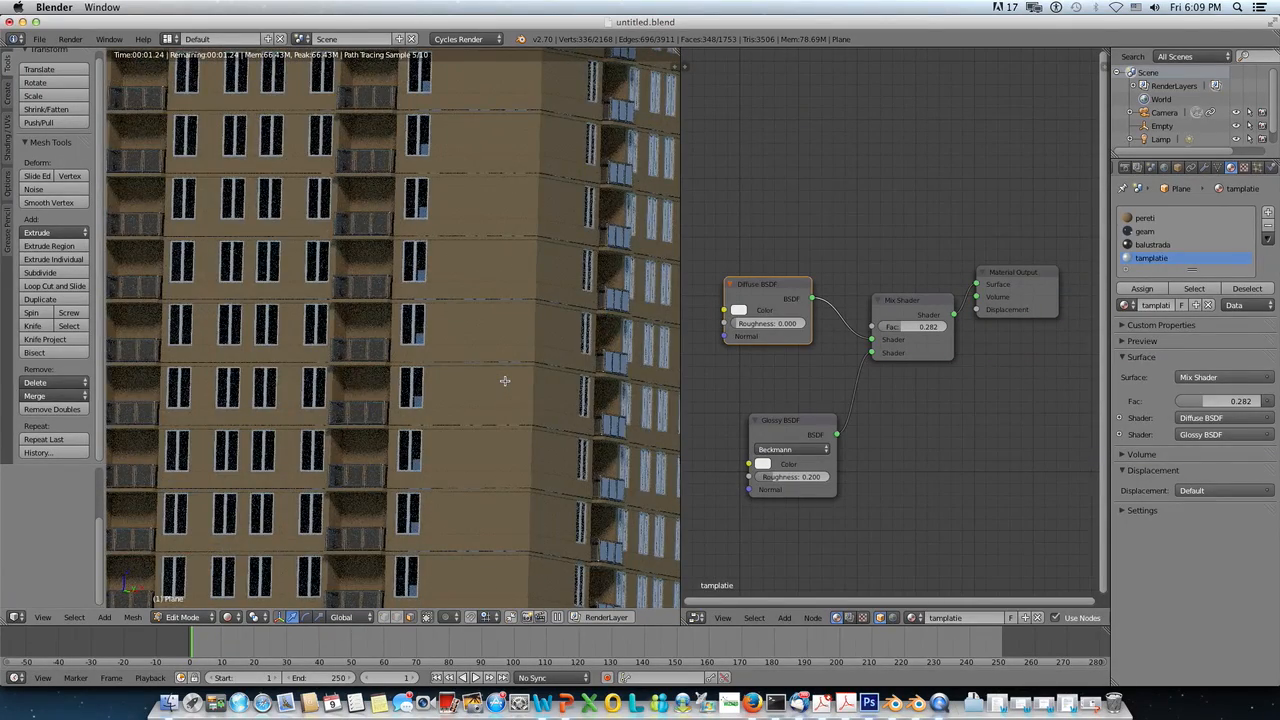
pyautogui.scroll(6, 505, 380)
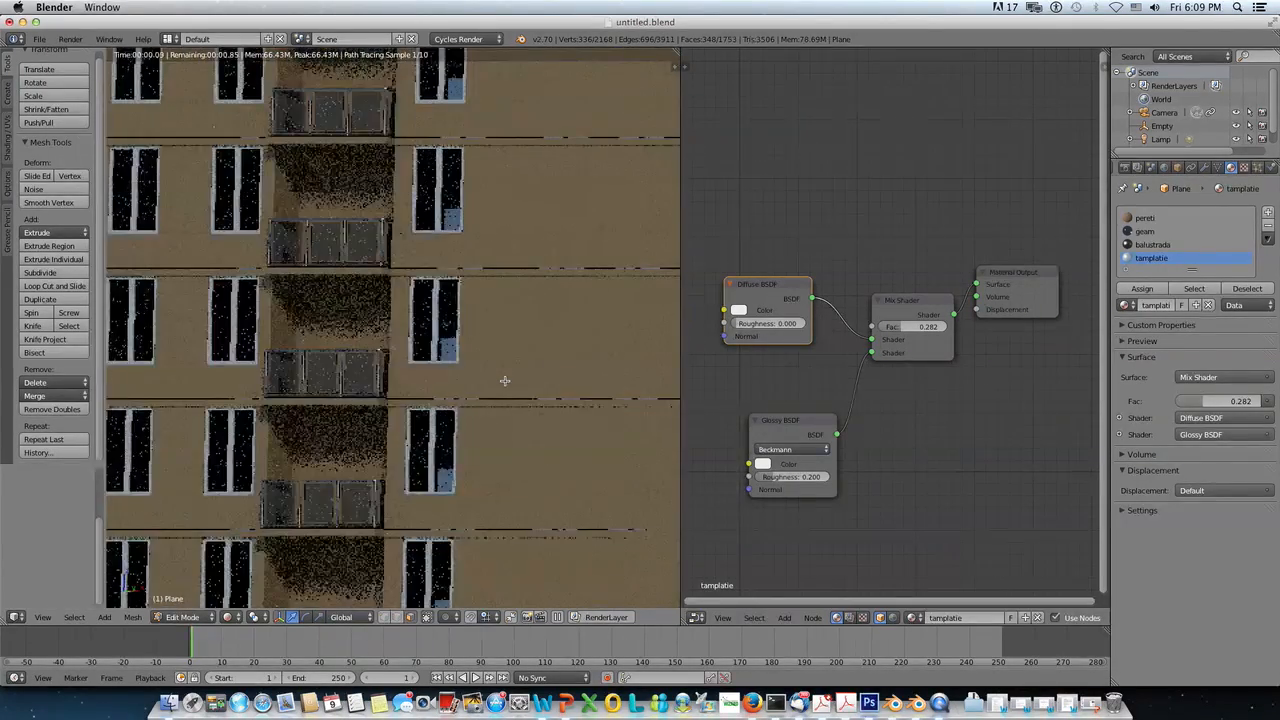
pyautogui.scroll(1, 505, 380)
pyautogui.scroll(1, 505, 380)
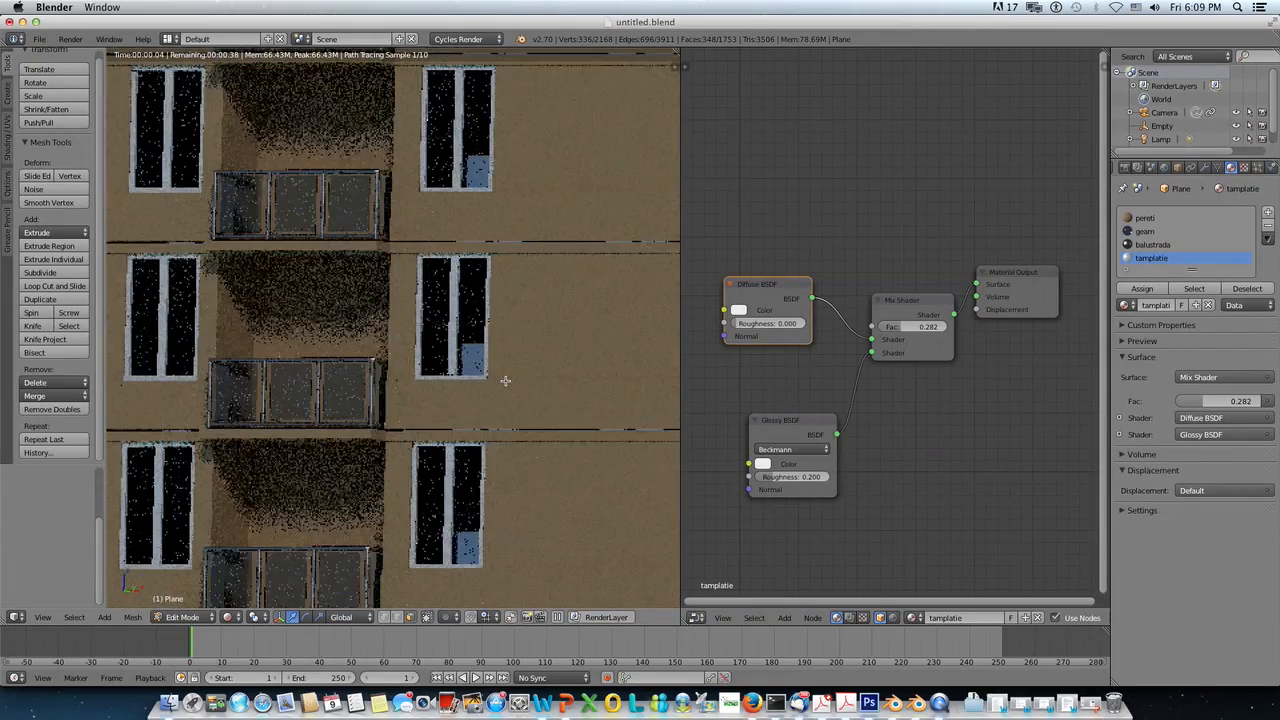
# Step: Try a relative Z offset of 0.9 on the building's Array modifier, and settle on 0.95 to close the gaps between storeys
pyautogui.scroll(3, 505, 380)
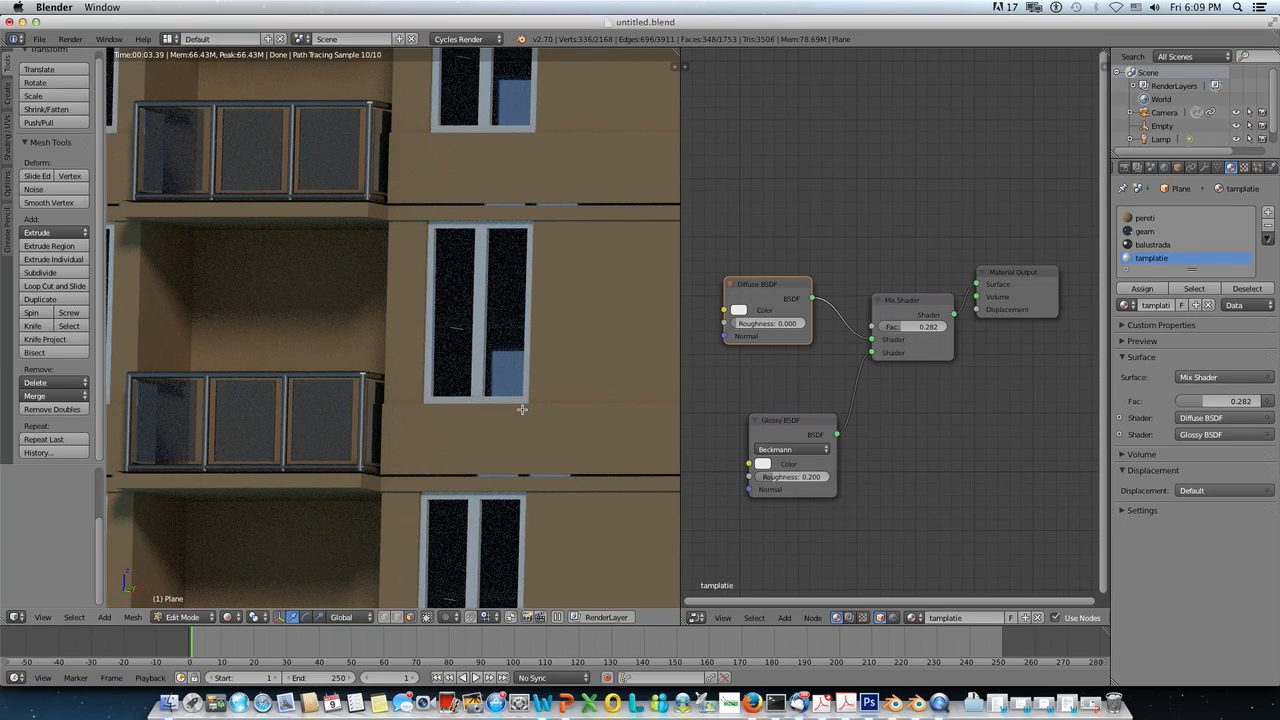
pyautogui.scroll(1, 522, 409)
pyautogui.keyDown('shift'); pyautogui.moveTo(591, 428); pyautogui.dragTo(537, 414, button='middle'); pyautogui.keyUp('shift')
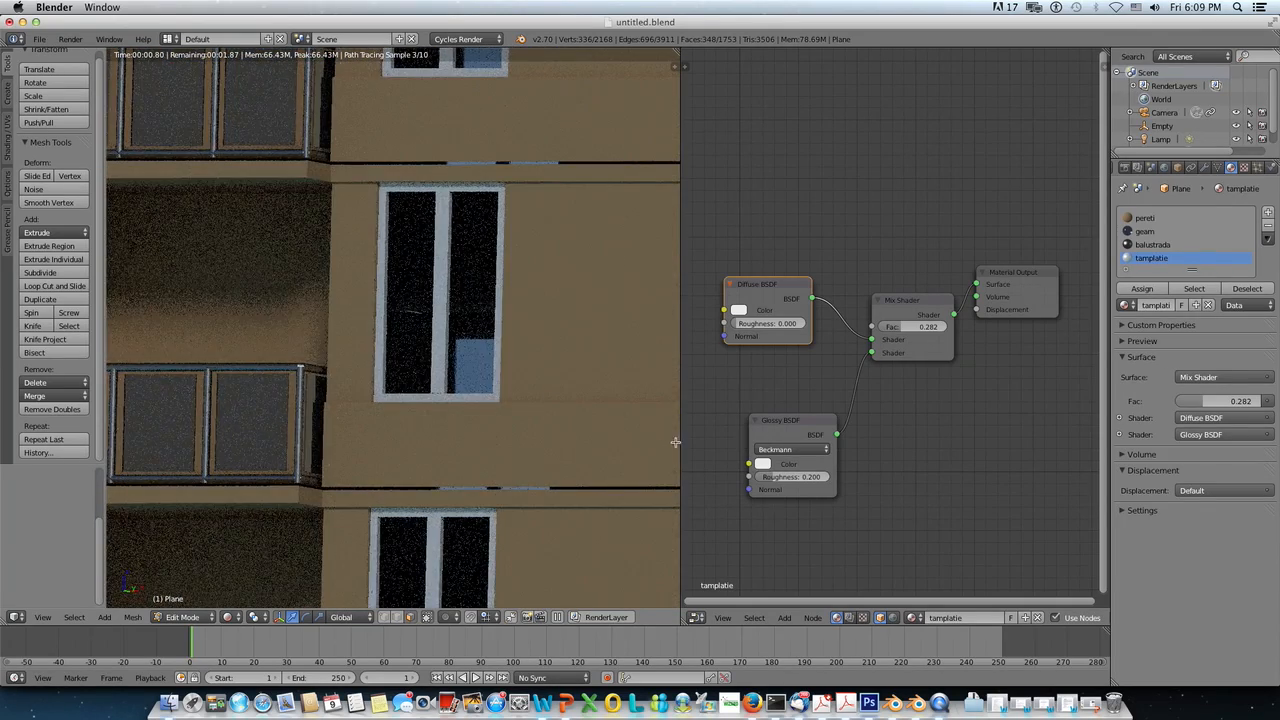
pyautogui.click(1205, 167)
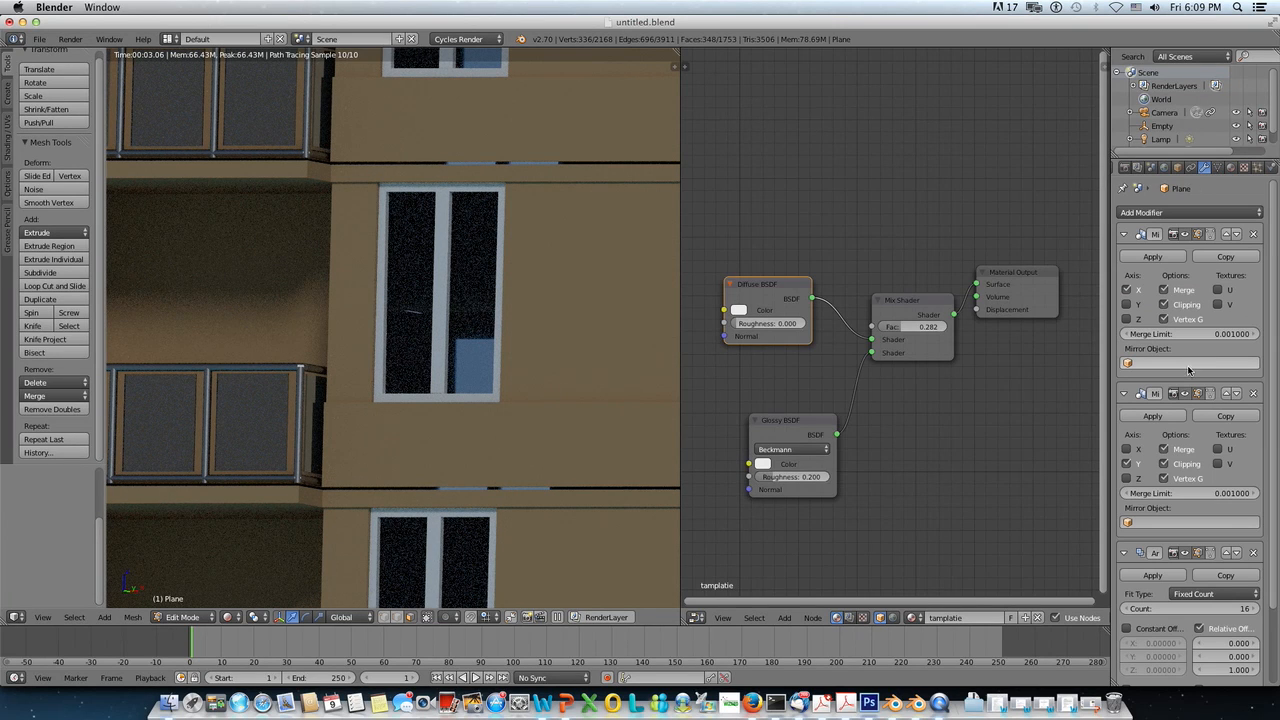
pyautogui.scroll(-2, 1166, 540)
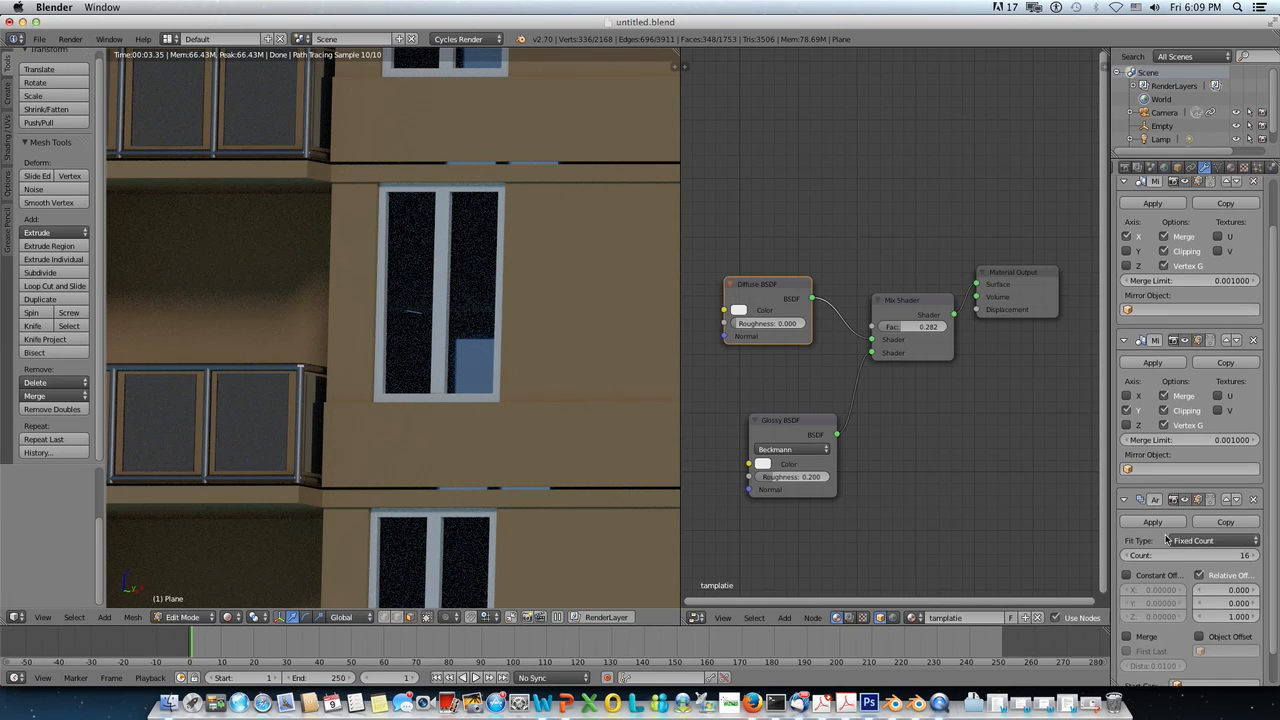
pyautogui.scroll(-1, 1166, 540)
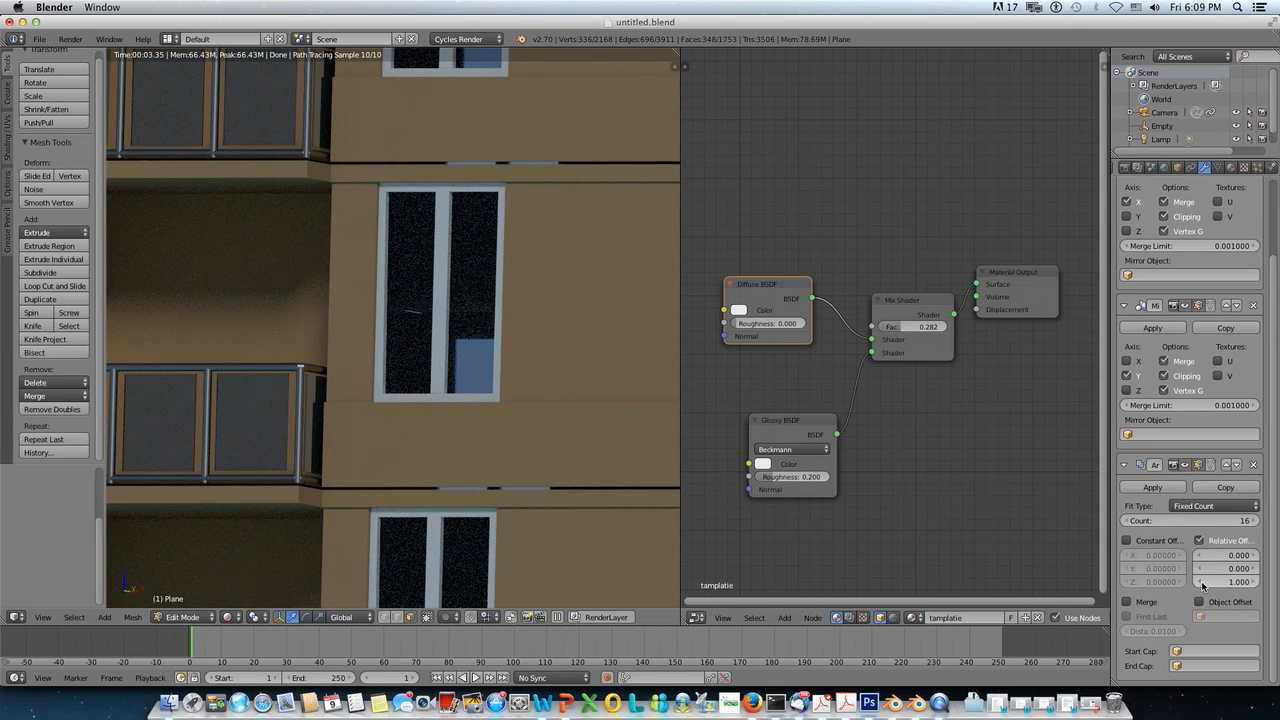
pyautogui.click(1201, 584)
pyautogui.write('0.9')
pyautogui.press('Return')
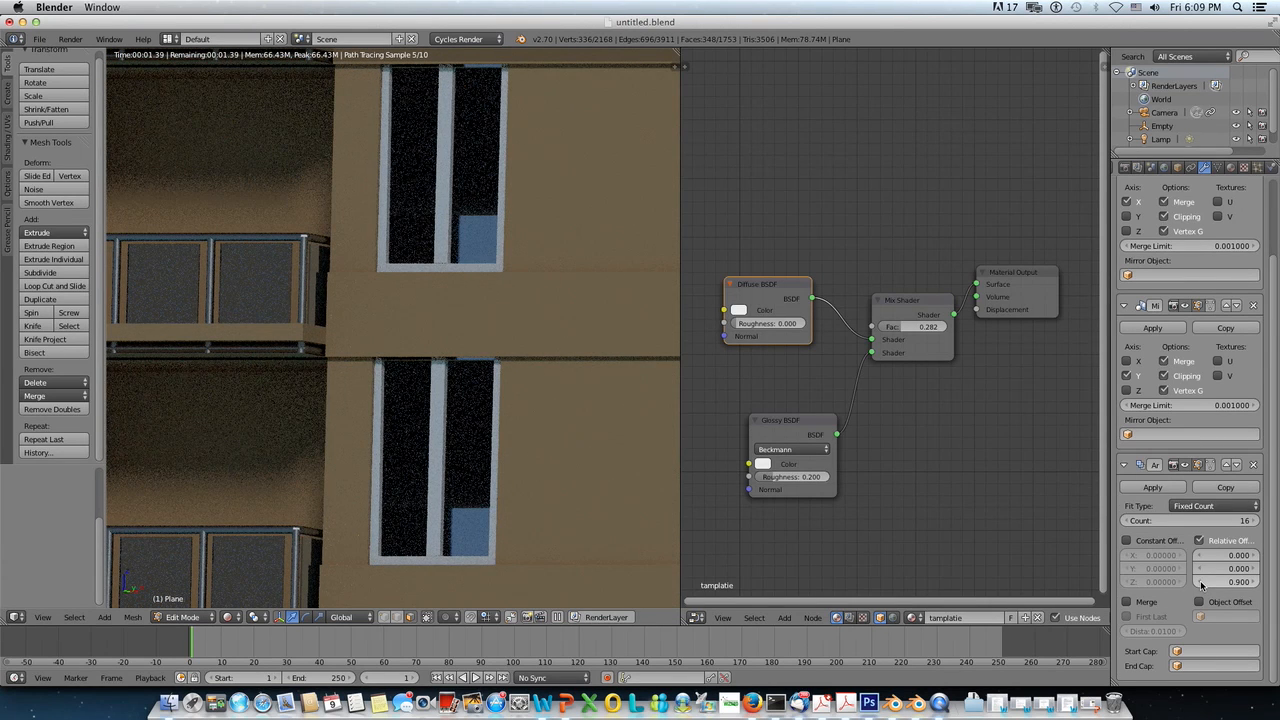
pyautogui.click(1232, 585)
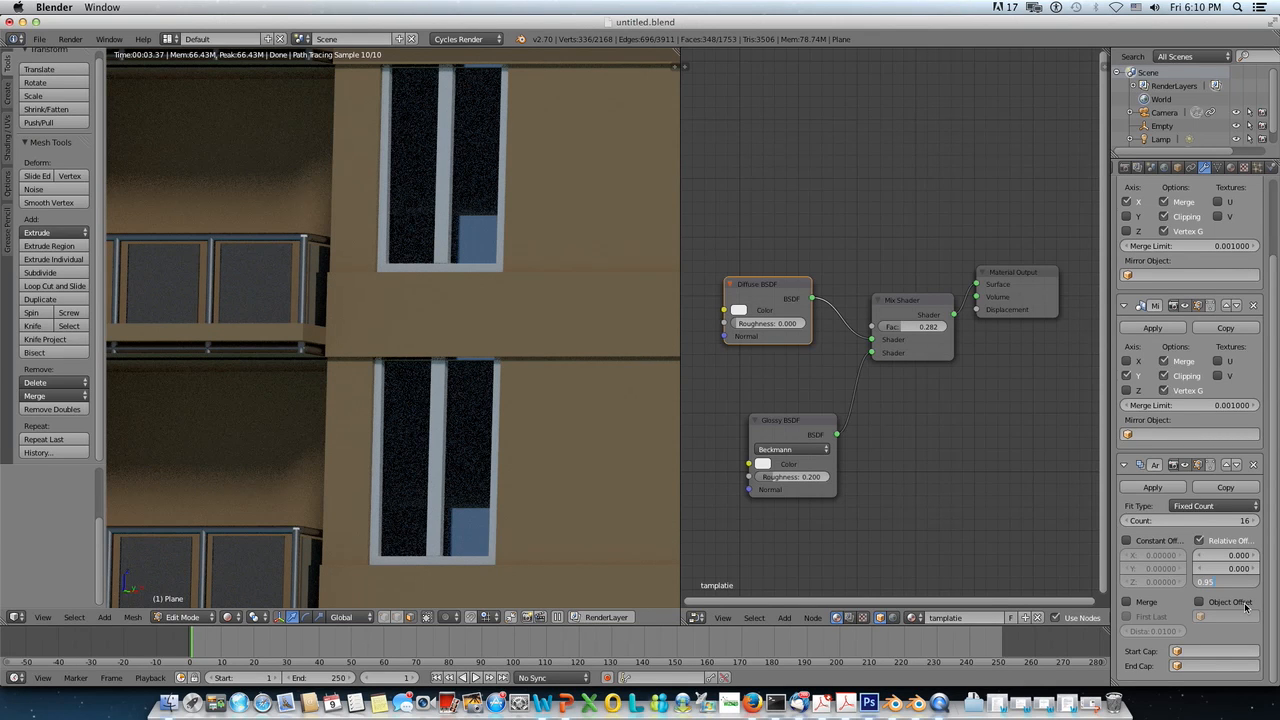
pyautogui.write('5')
pyautogui.press('Return')
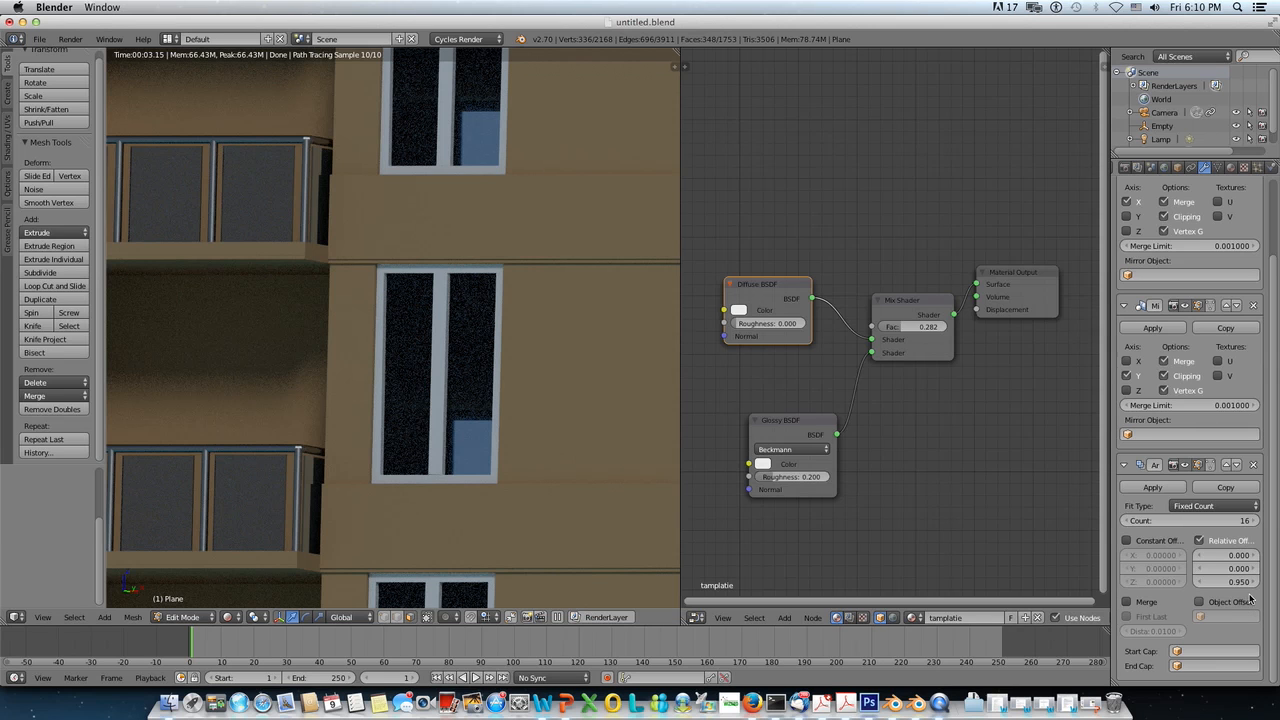
# Step: Check the joints between storeys across a wider part of the facade, and save the file
pyautogui.scroll(-1, 559, 500)
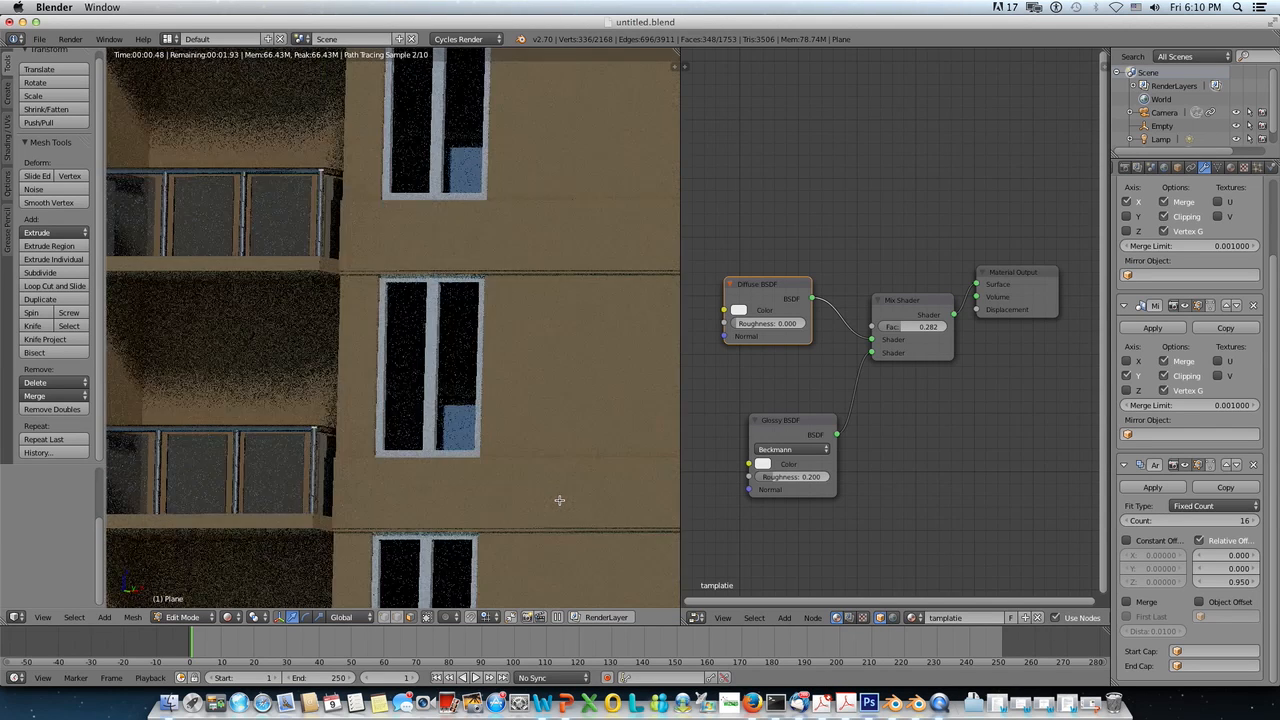
pyautogui.scroll(-2, 559, 500)
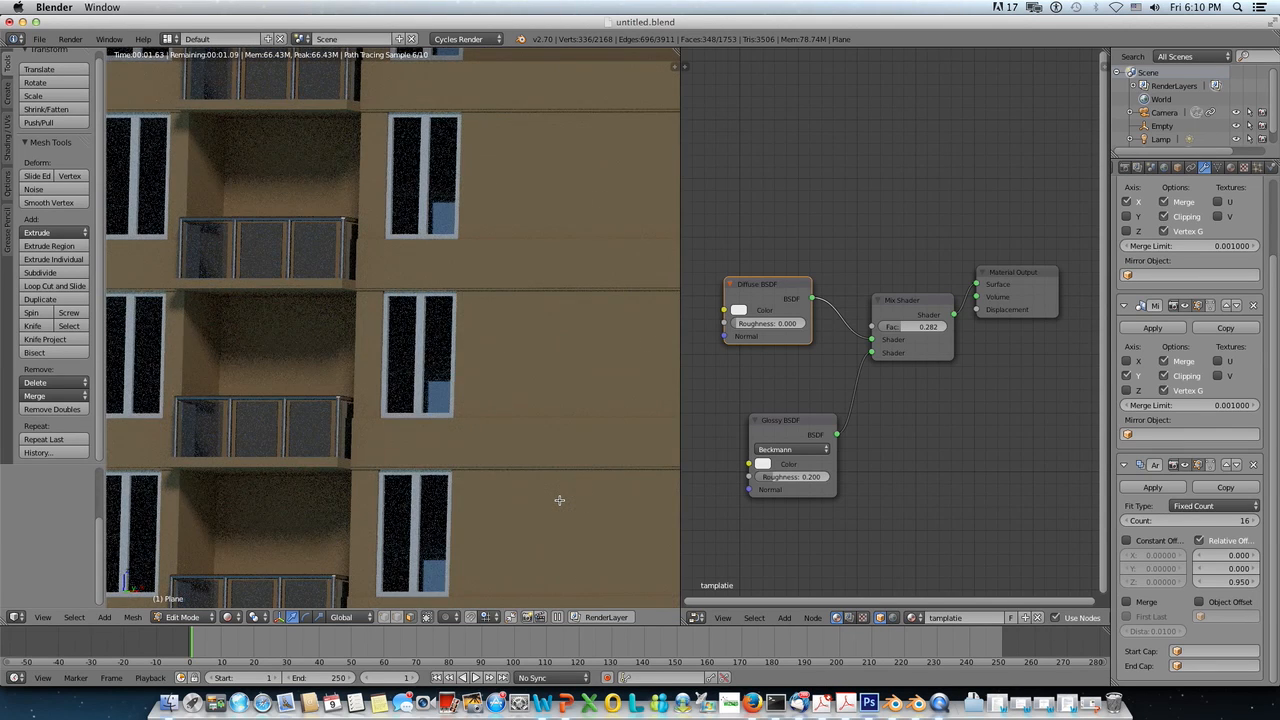
pyautogui.scroll(-1, 559, 500)
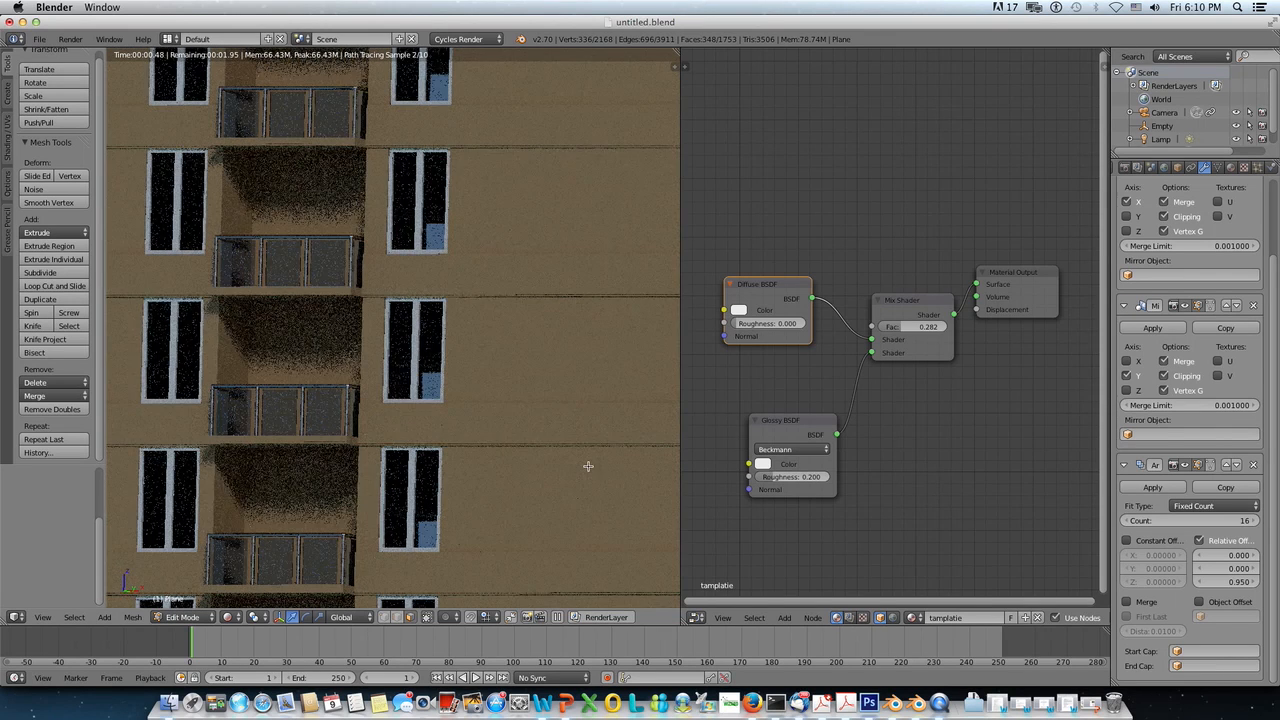
pyautogui.click(39, 41)
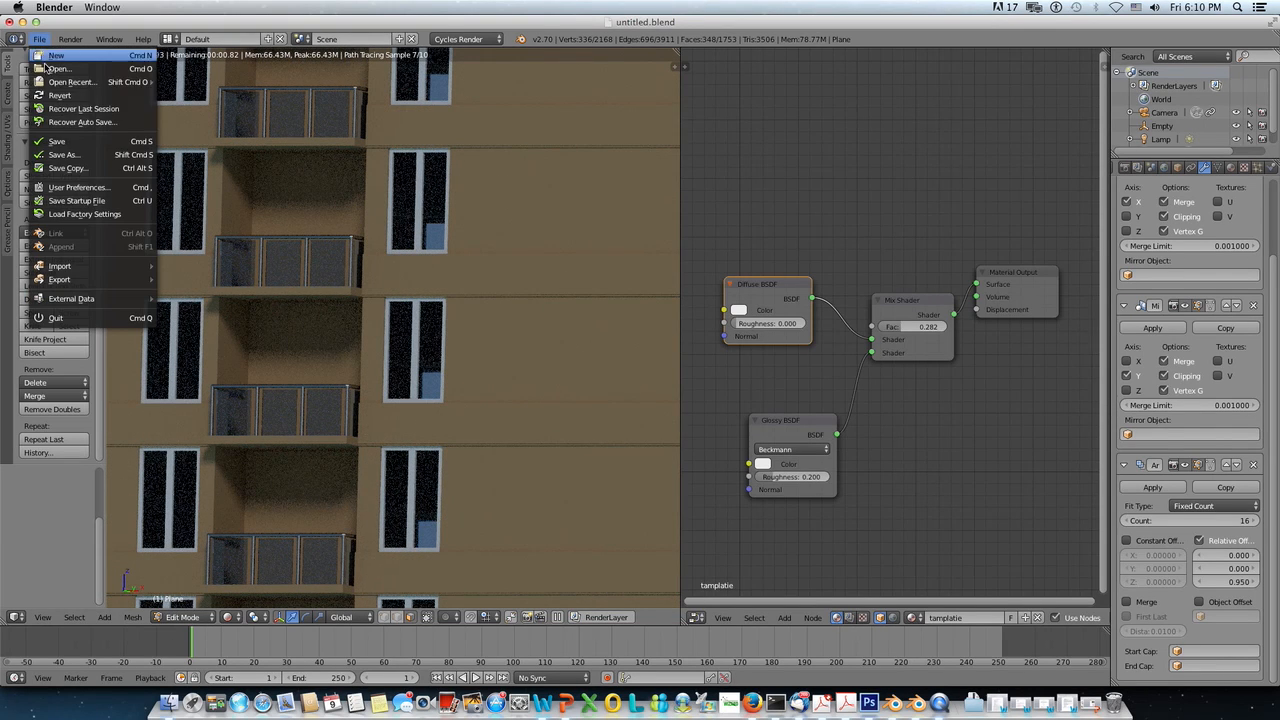
pyautogui.click(57, 142)
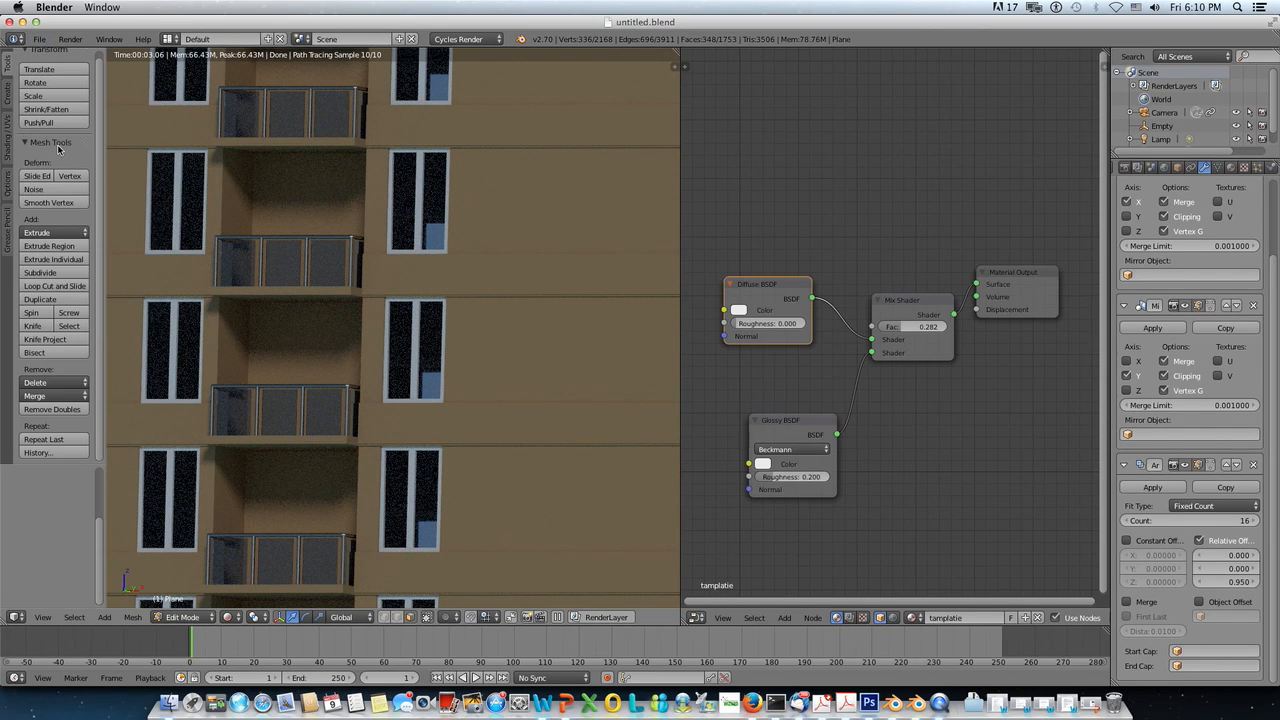
# Step: Set the render resolution scale to 100% and render the still image of the building
pyautogui.click(1125, 167)
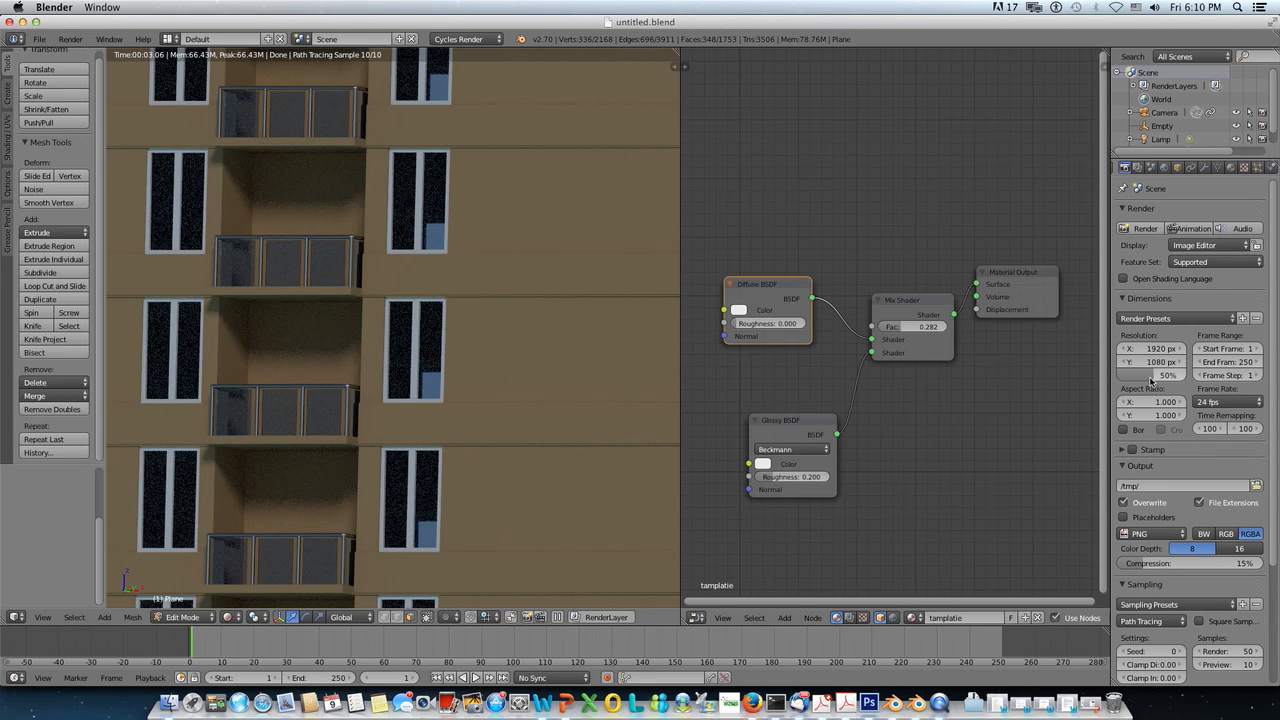
pyautogui.moveTo(1162, 377); pyautogui.dragTo(1200, 377)
pyautogui.scroll(-2, 1130, 442)
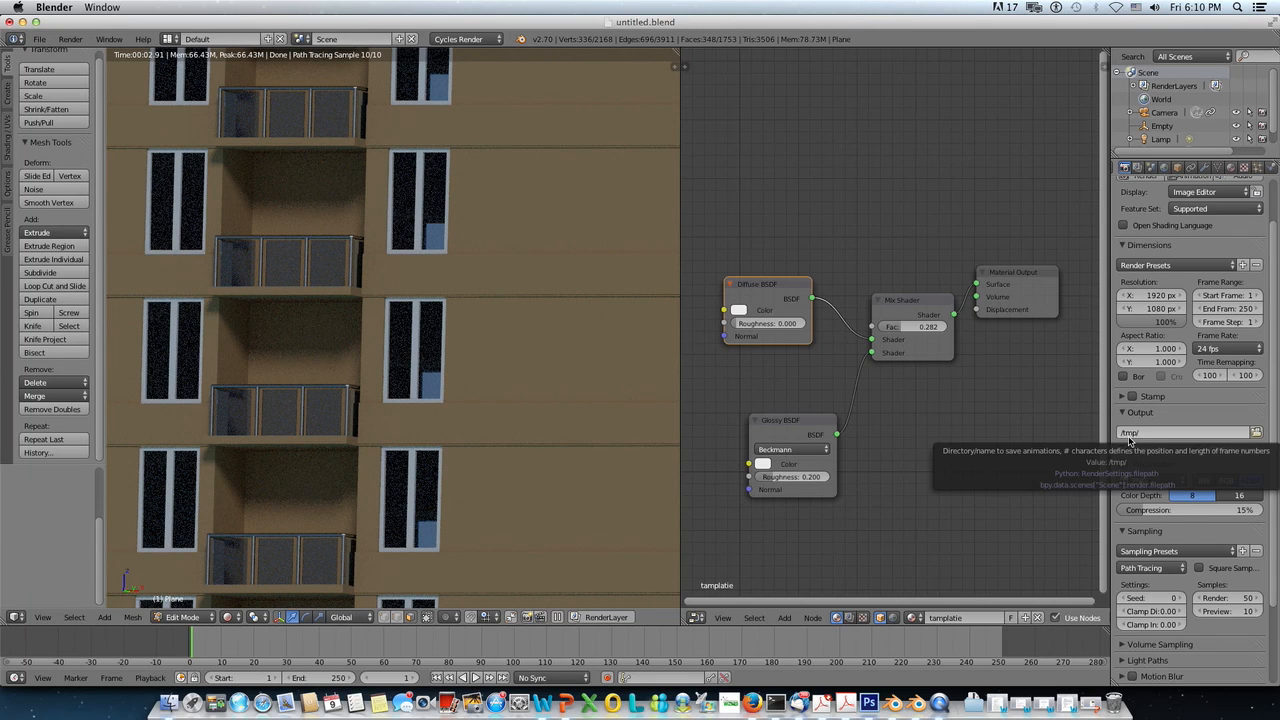
pyautogui.scroll(2, 1130, 441)
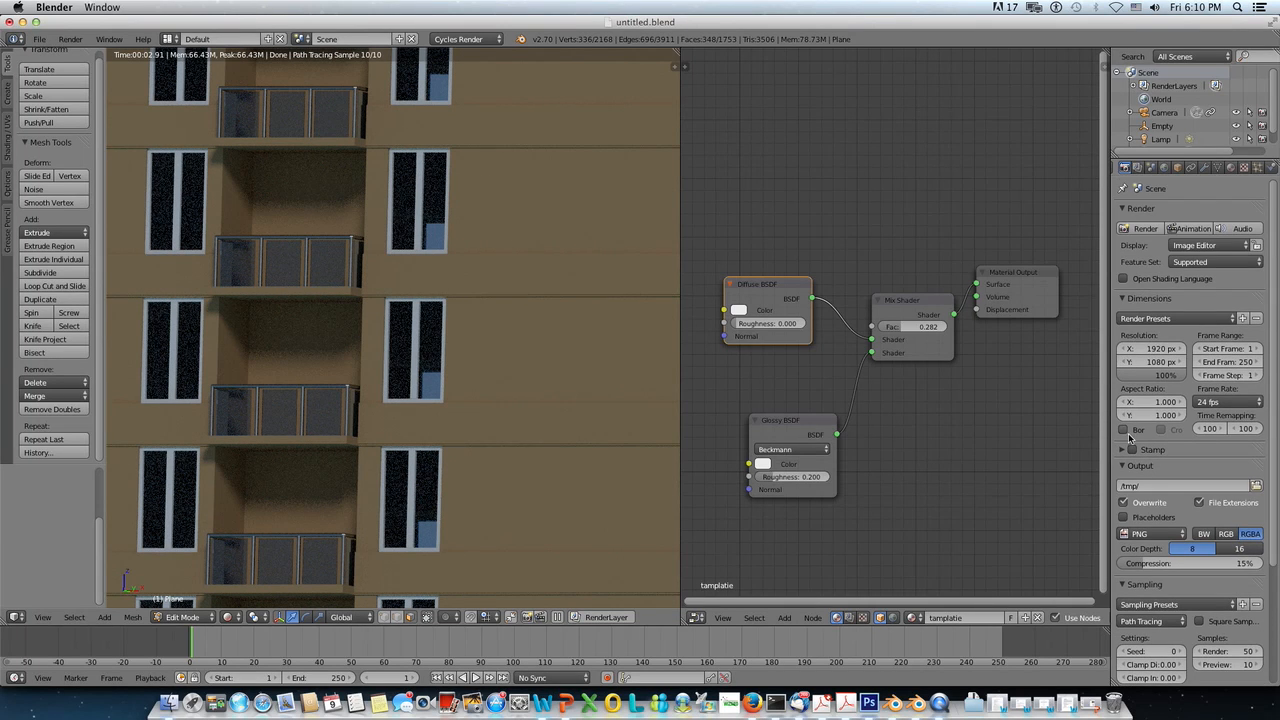
pyautogui.click(1140, 229)
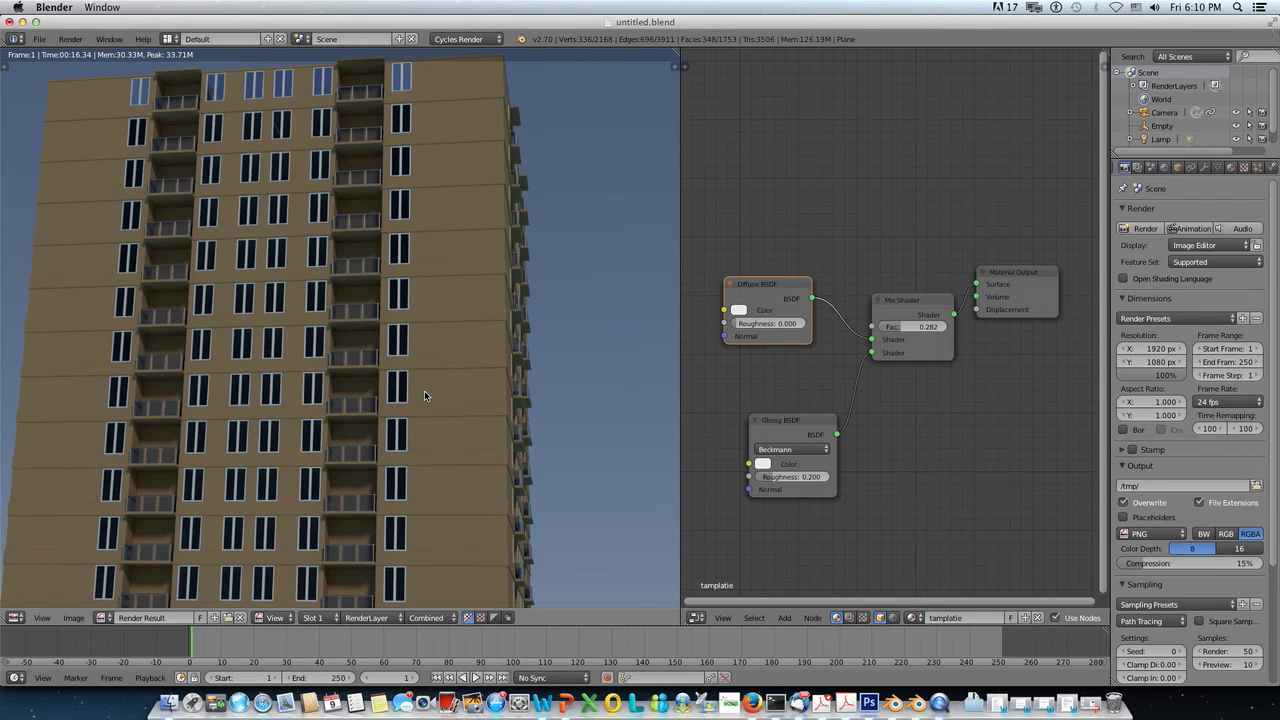
# Step: Examine the render result, from the windows and balconies up close to the whole building against the sky
pyautogui.scroll(1, 424, 396)
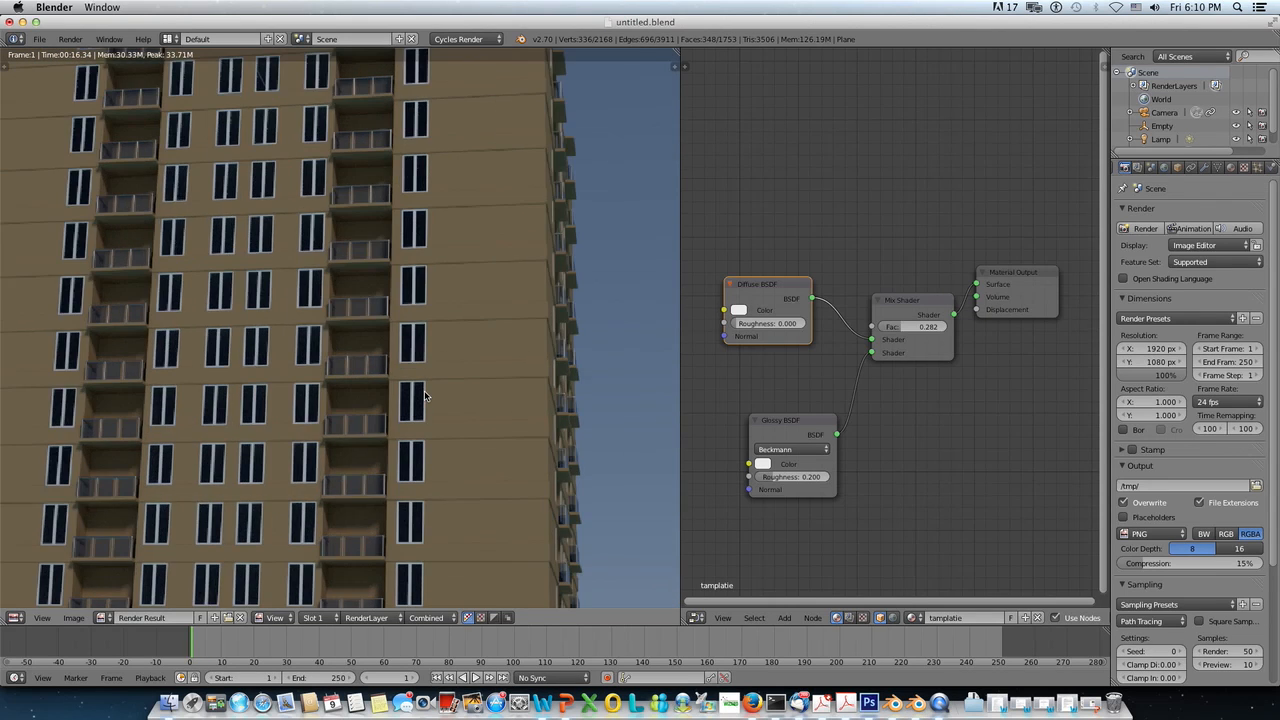
pyautogui.scroll(3, 424, 396)
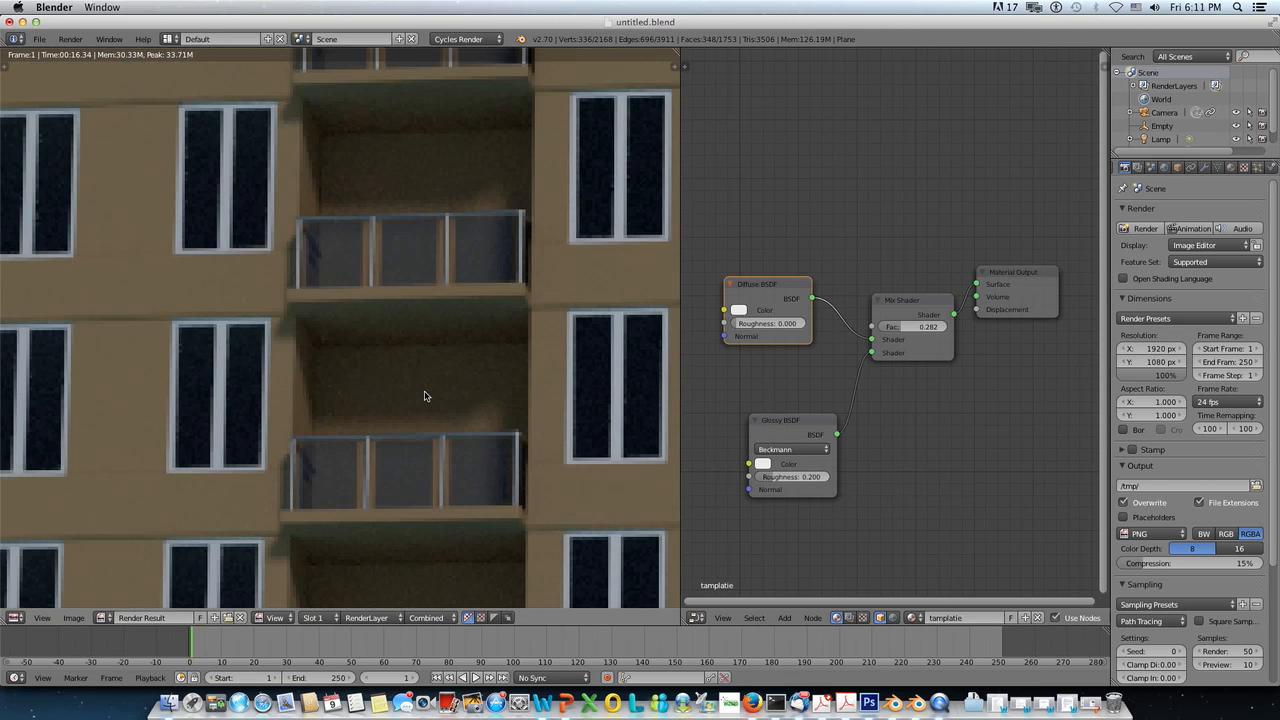
pyautogui.scroll(-5, 424, 396)
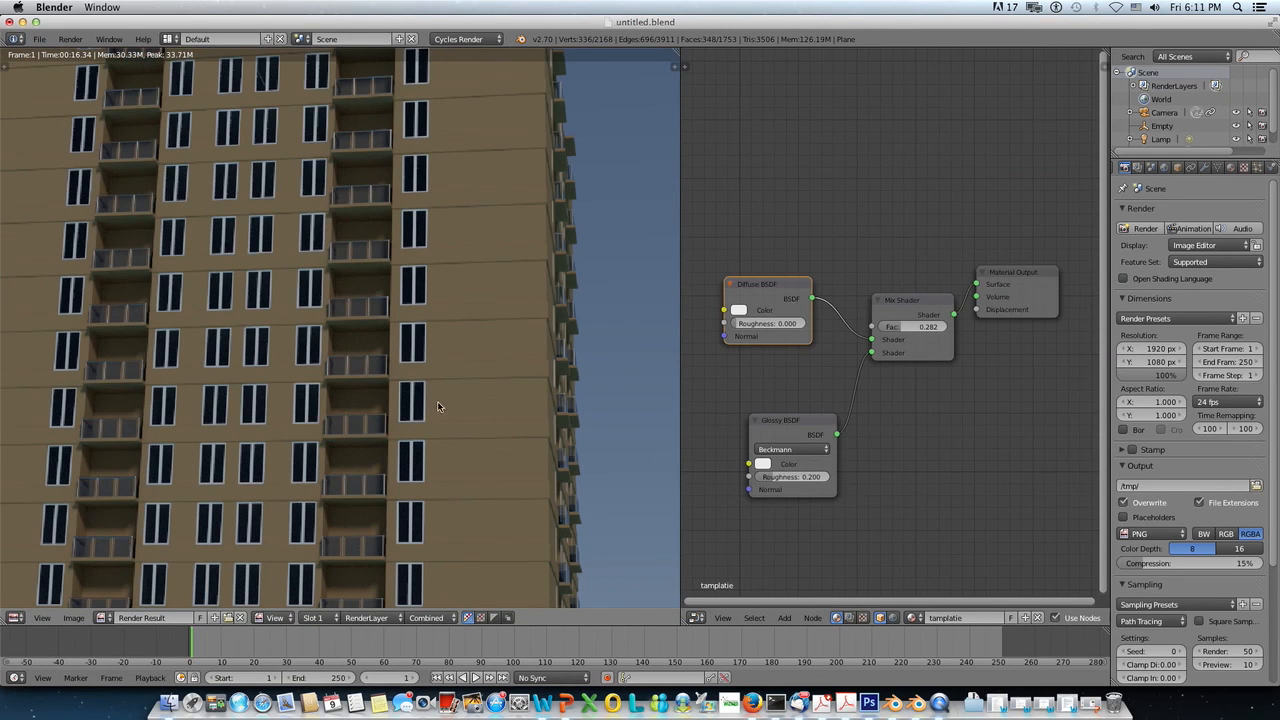
pyautogui.moveTo(461, 394); pyautogui.dragTo(442, 403, button='middle')
pyautogui.scroll(-1, 440, 405)
pyautogui.scroll(-3, 440, 405)
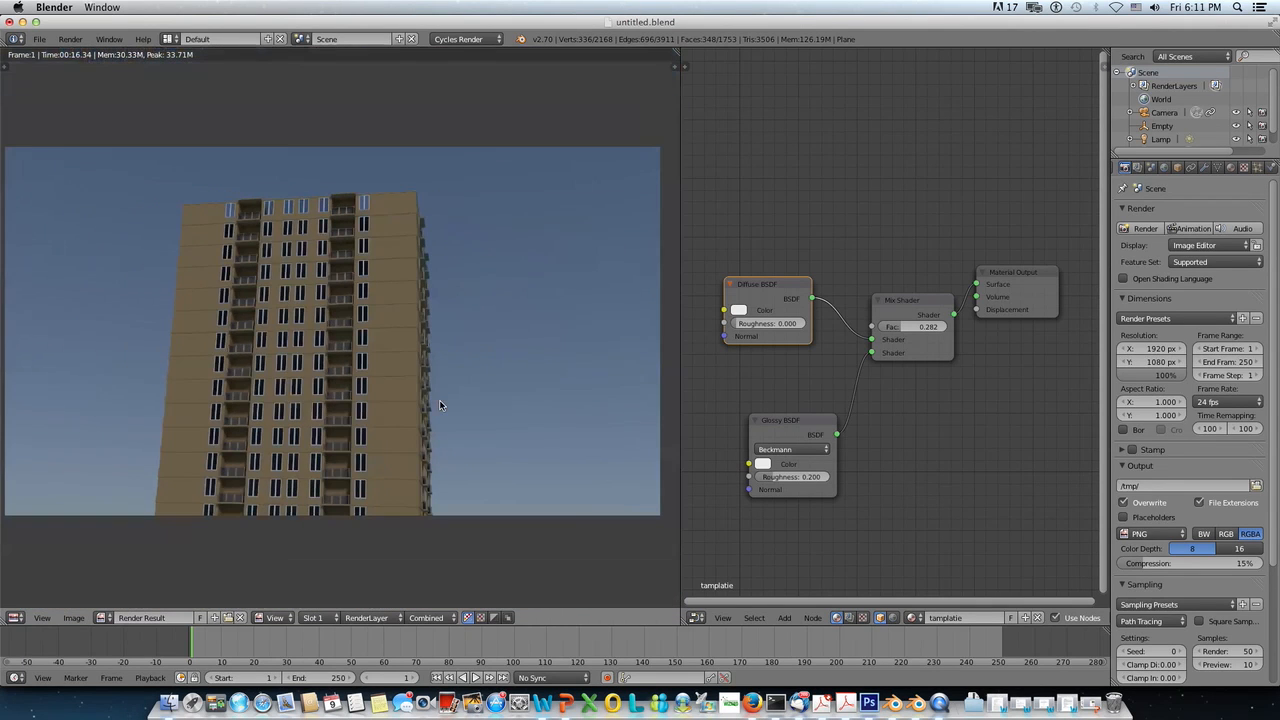
pyautogui.scroll(-1, 439, 404)
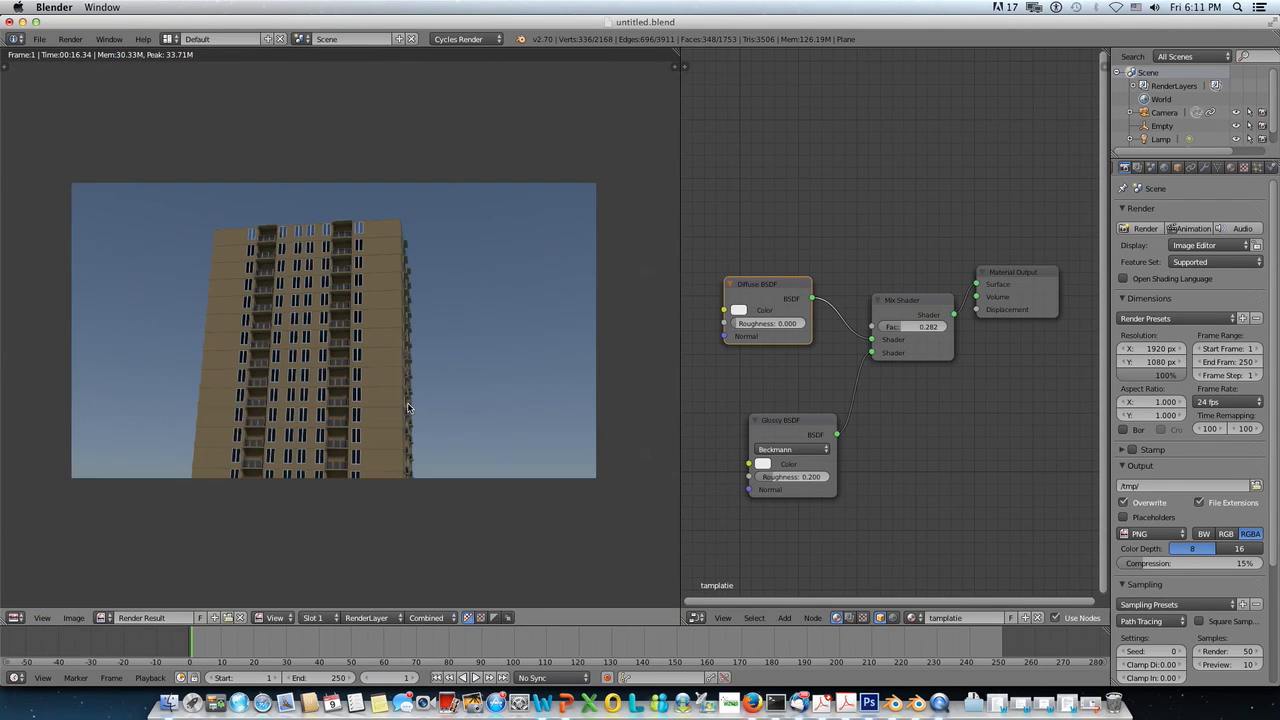